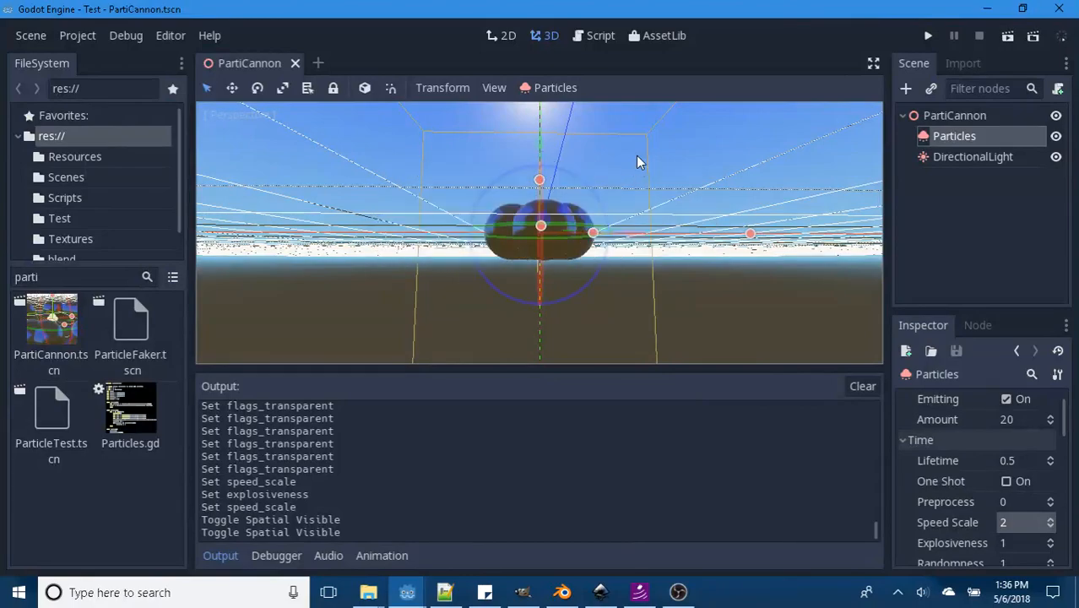
Step: Create a new scene with a Spatial node as its root
middle_click_drag(636, 156, 744, 252)
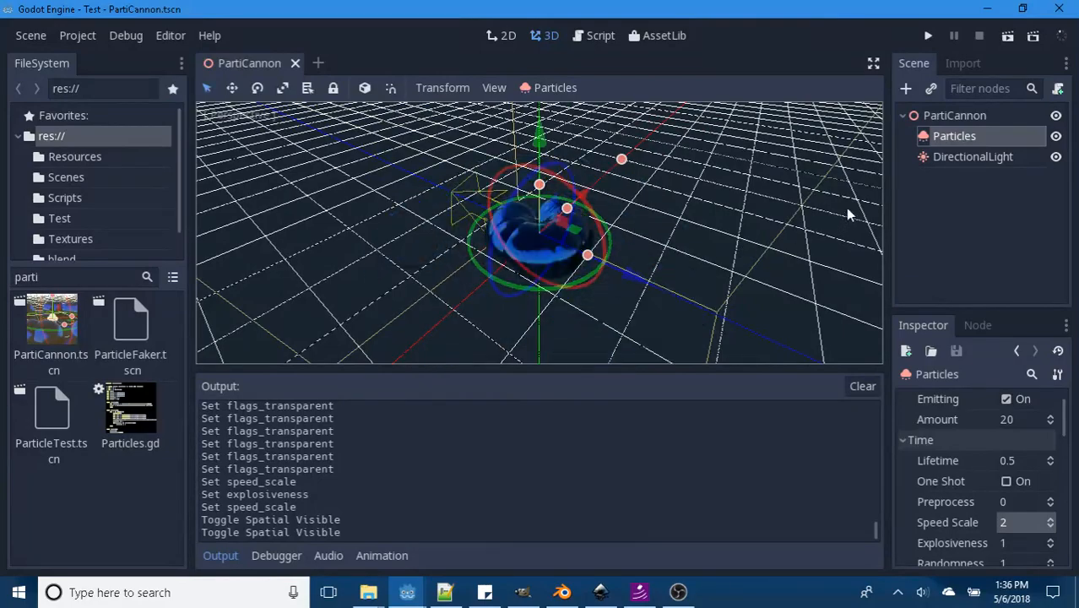
mouse_move(762, 237)
middle_mouse_down()
mouse_move(723, 275)
mouse_move(729, 302)
mouse_move(746, 243)
middle_mouse_up()
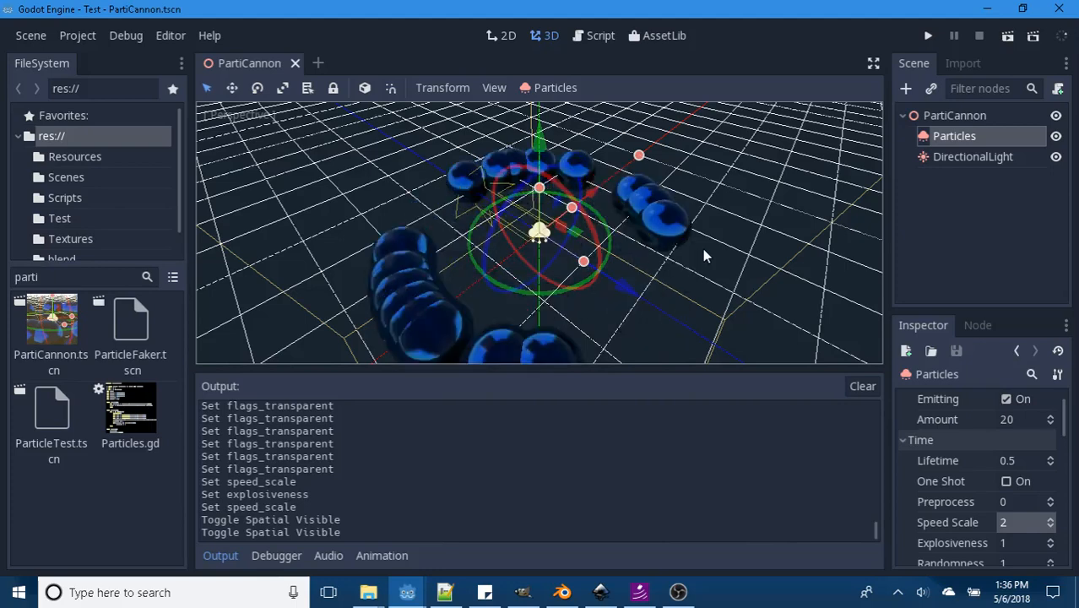
left_click(317, 62)
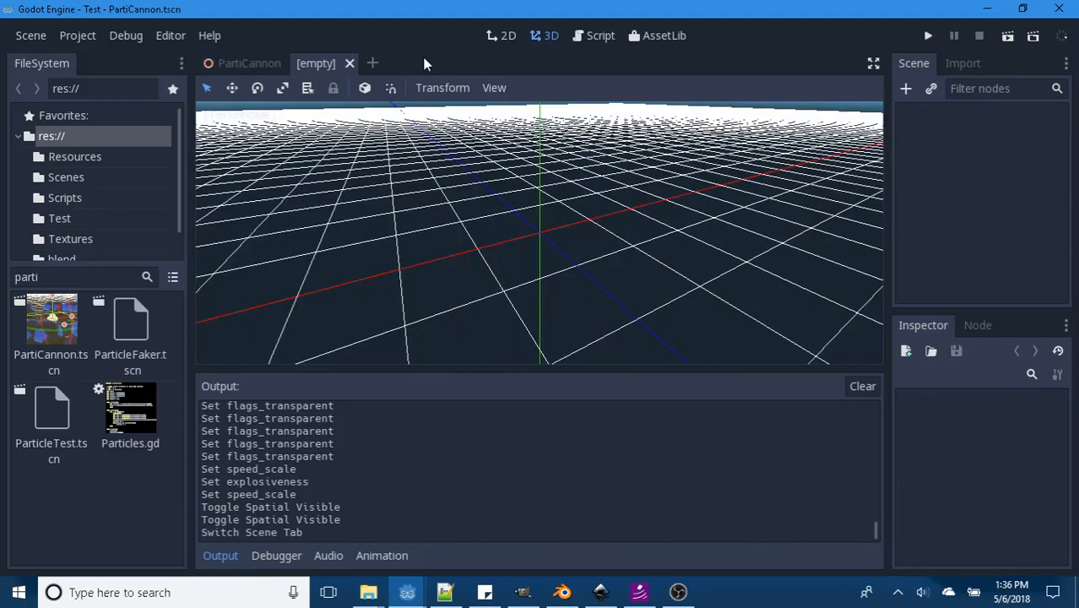
left_click(905, 88)
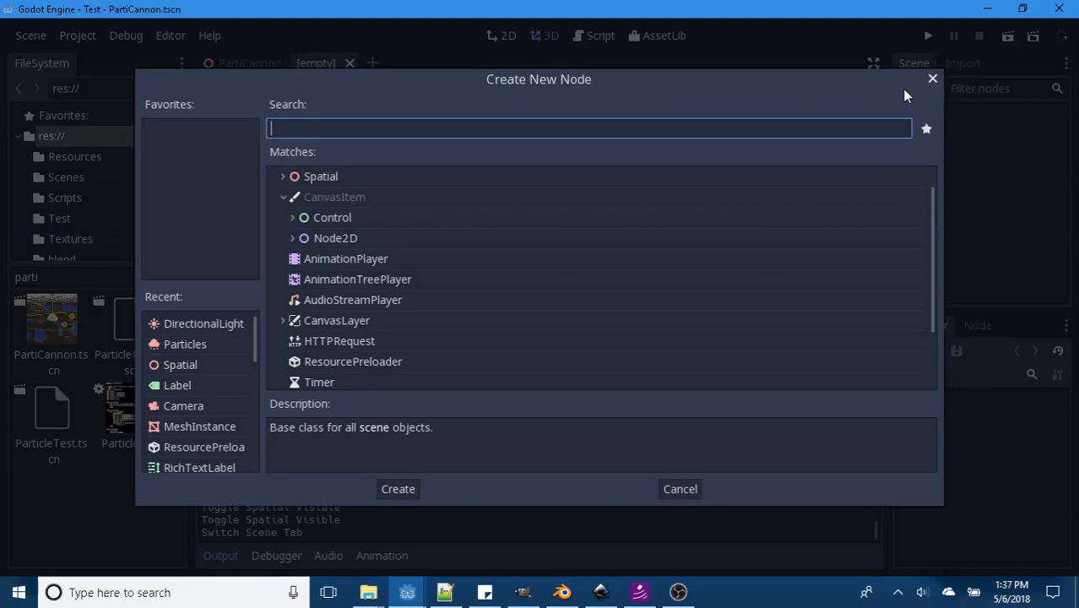
type("spat")
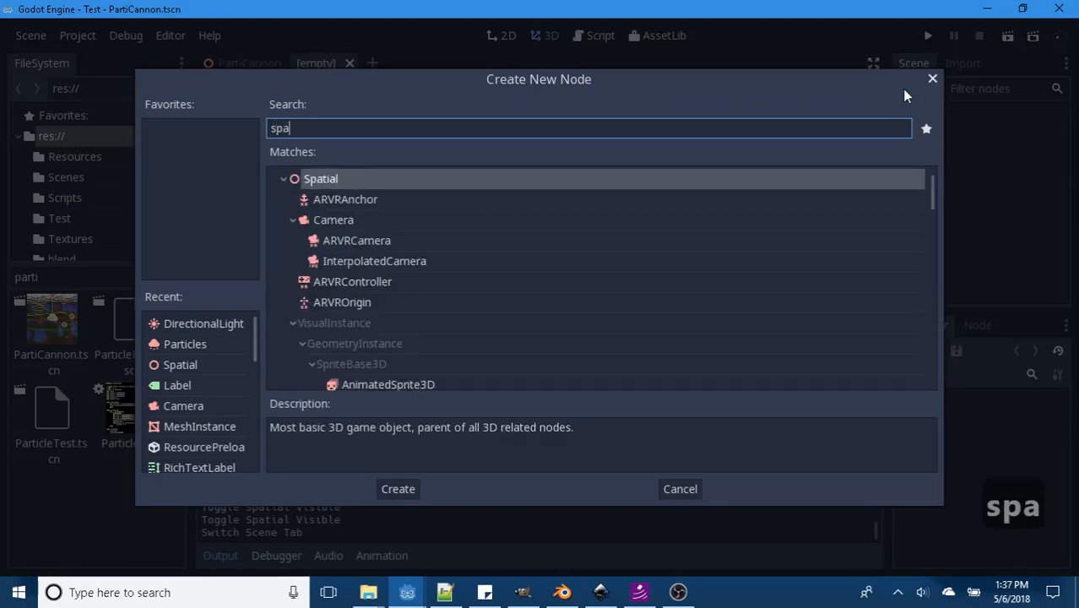
left_click(402, 490)
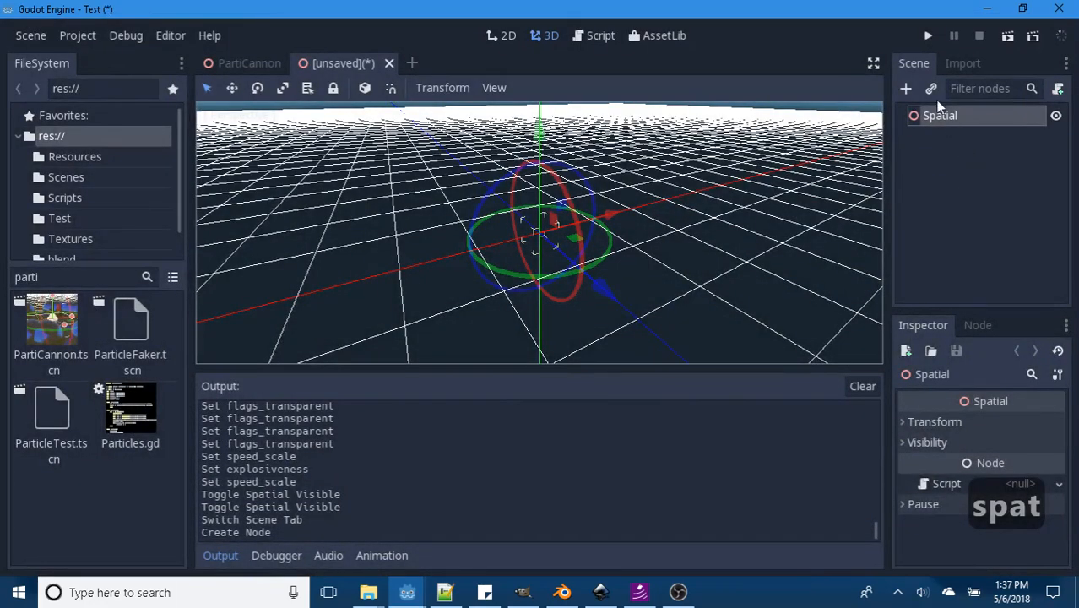
Step: Add a Particles node as a child of the Spatial root
left_click(907, 89)
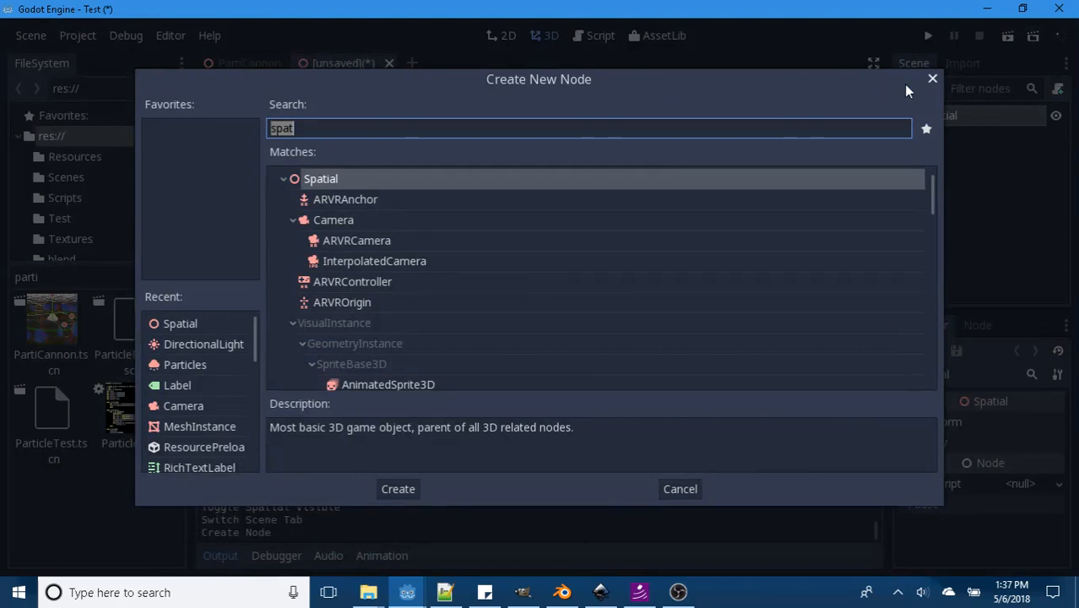
type("parti")
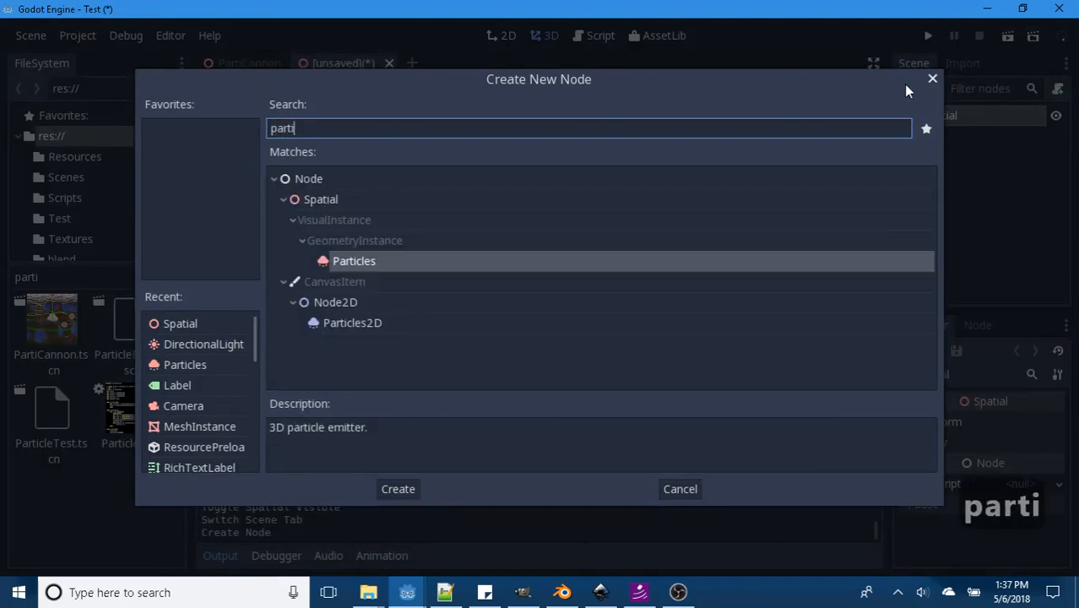
left_click(394, 489)
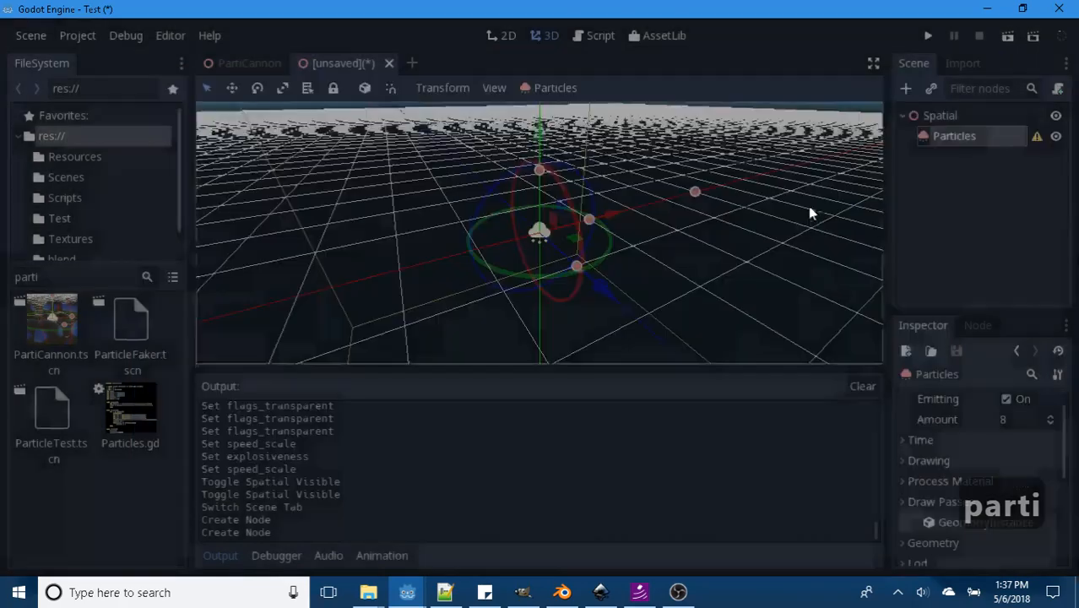
Step: Add a DirectionalLight node as another child of the Spatial root
left_click(940, 115)
left_click(908, 88)
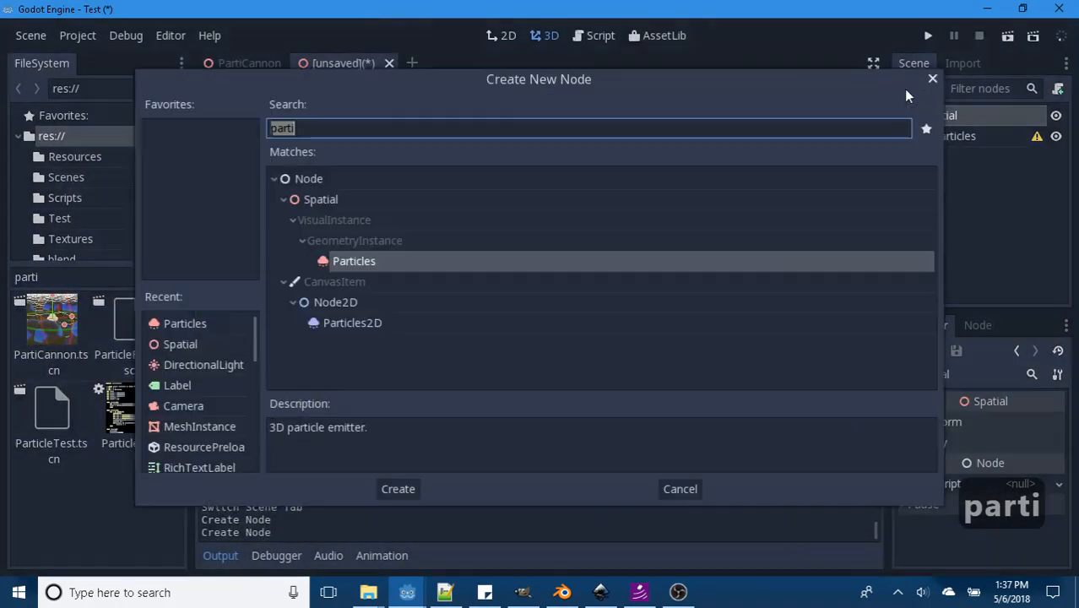
type("ligh")
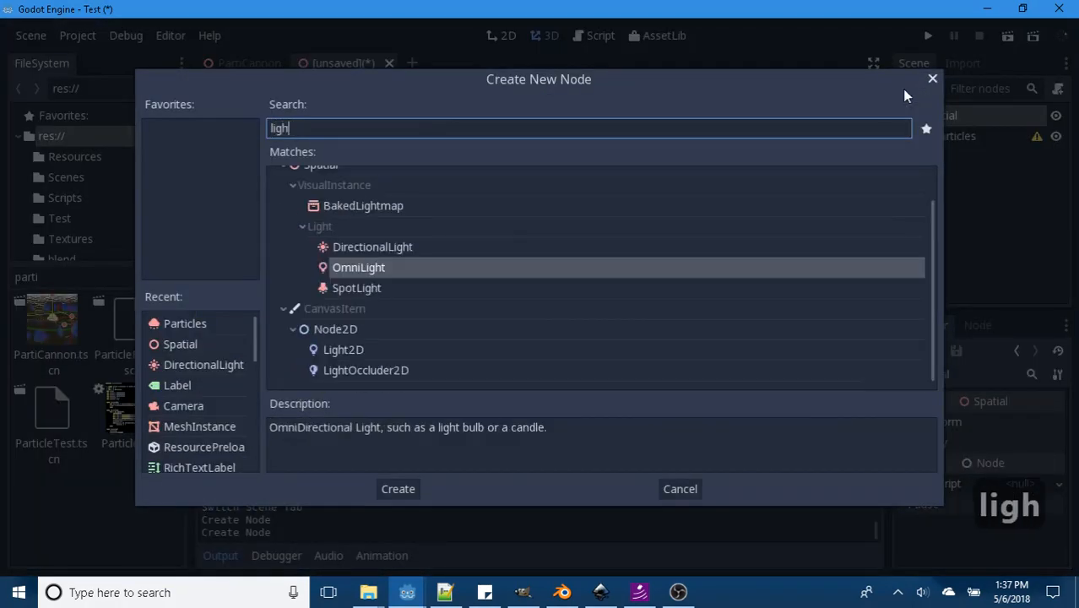
left_click(359, 245)
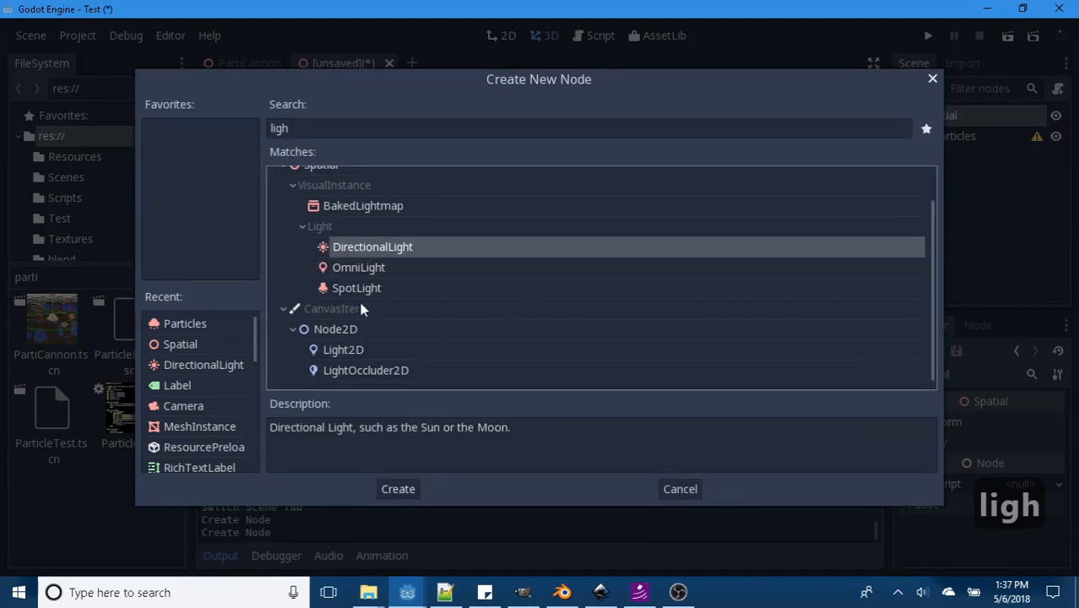
left_click(398, 489)
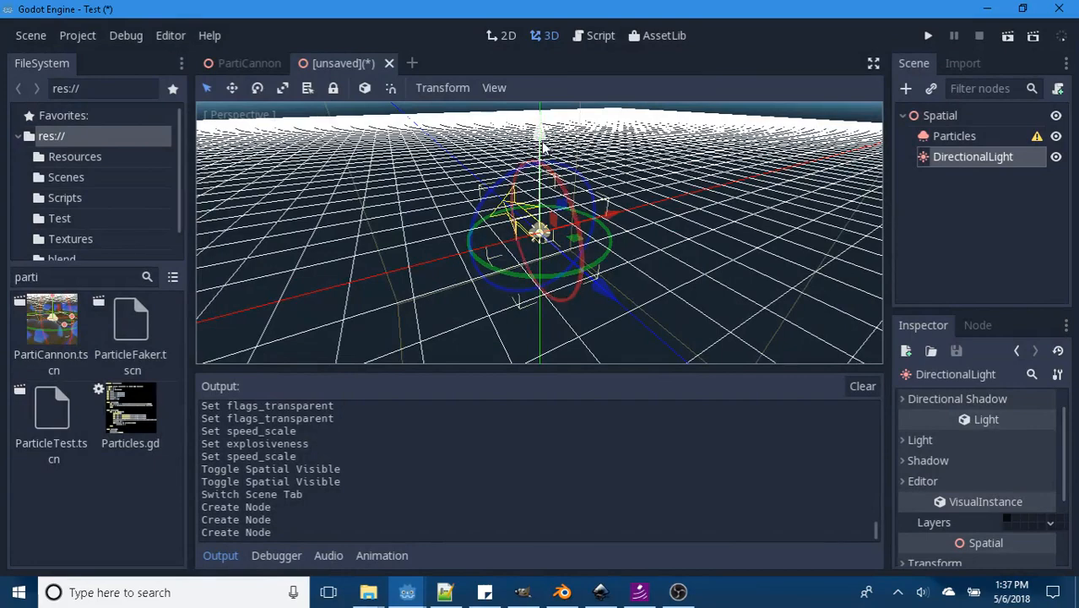
Step: Raise the DirectionalLight above the particle emitter and rotate it
left_click_drag(535, 178, 532, 35)
scroll(612, 226, "down", 7)
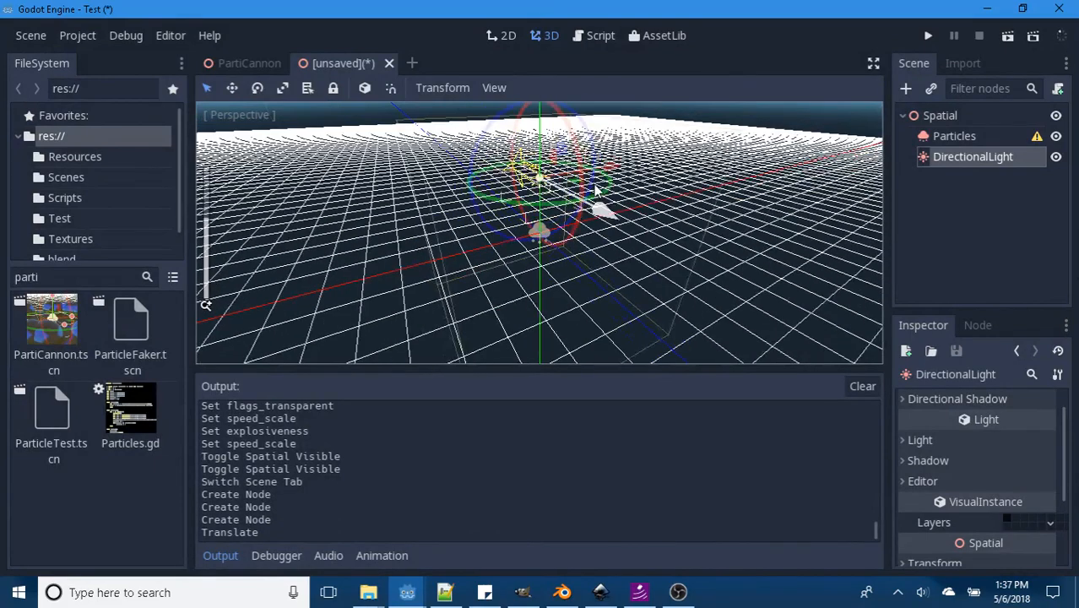
left_click_drag(581, 169, 530, 8)
Step: Assign a new SphereMesh to draw Pass 1 of the Particles node
left_click(952, 139)
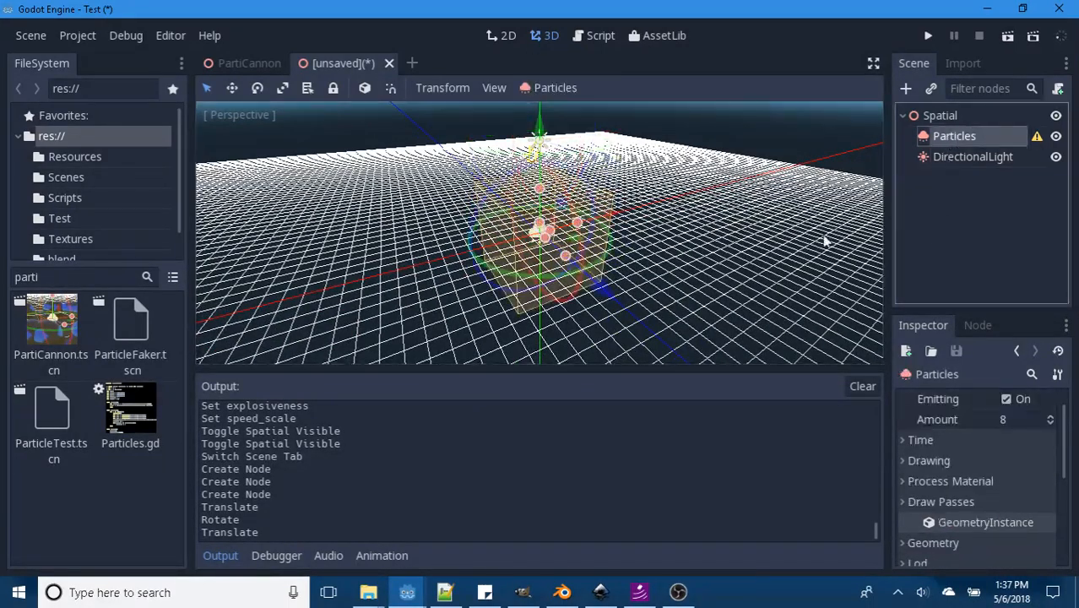
scroll(666, 263, "up", 12)
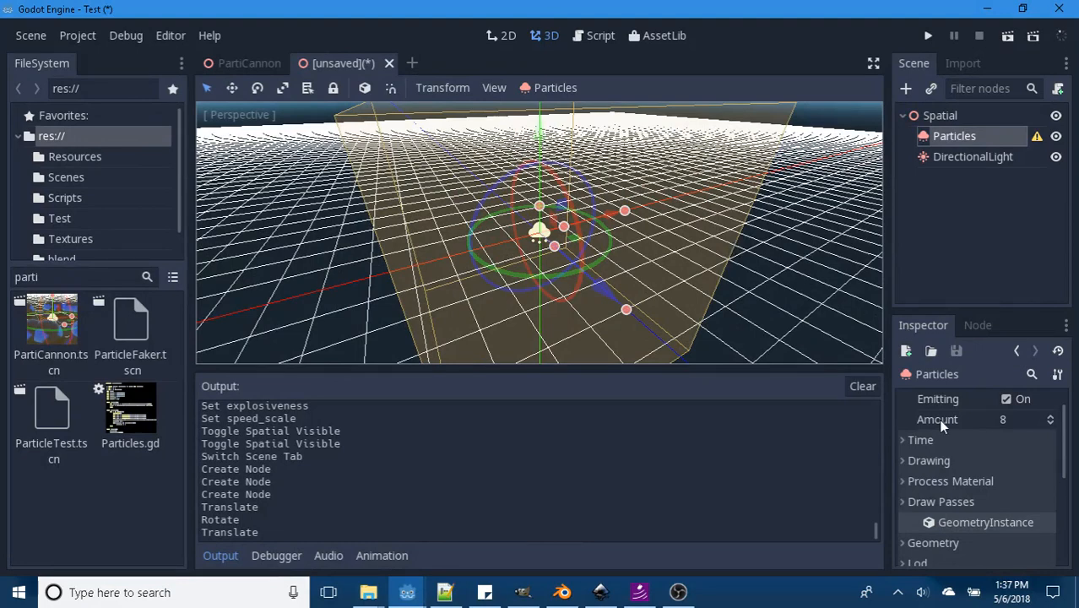
scroll(962, 425, "up", 1)
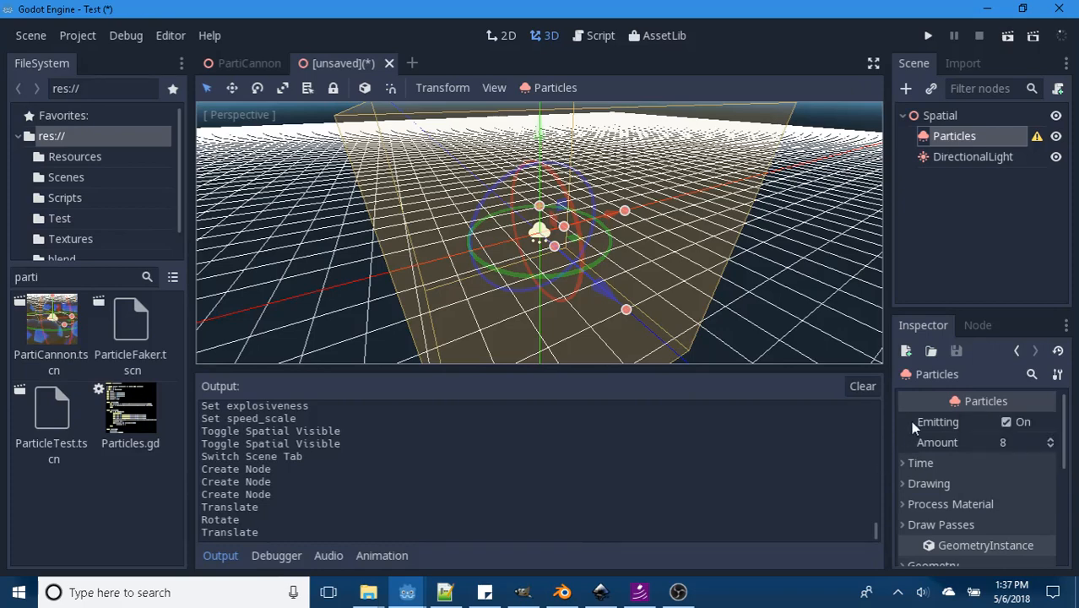
mouse_move(993, 425)
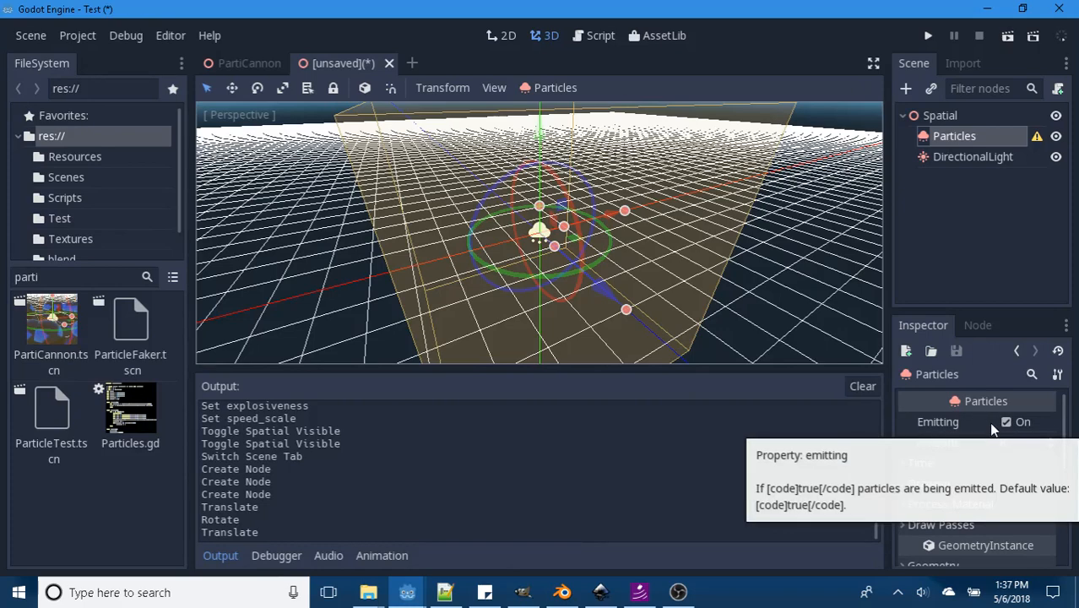
scroll(992, 429, "down", 4)
scroll(993, 429, "up", 4)
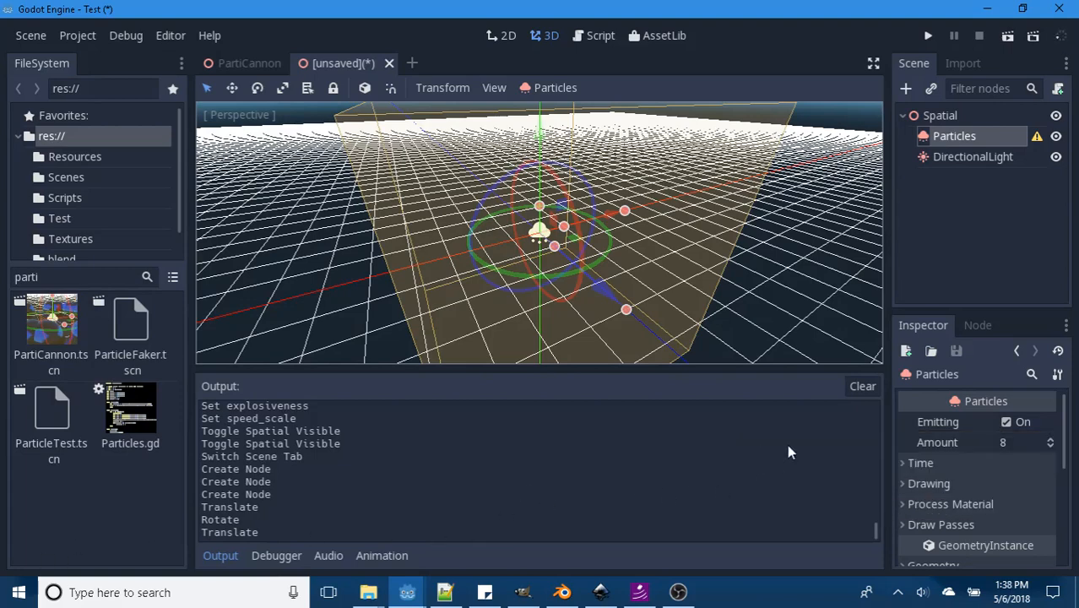
scroll(981, 466, "down", 5)
scroll(916, 443, "up", 2)
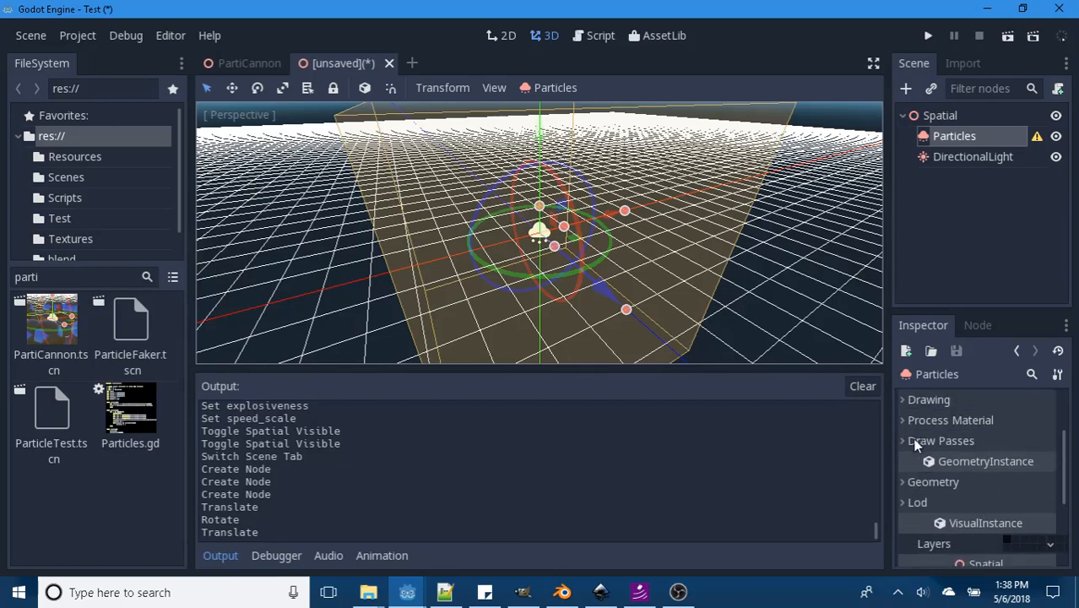
left_click(904, 440)
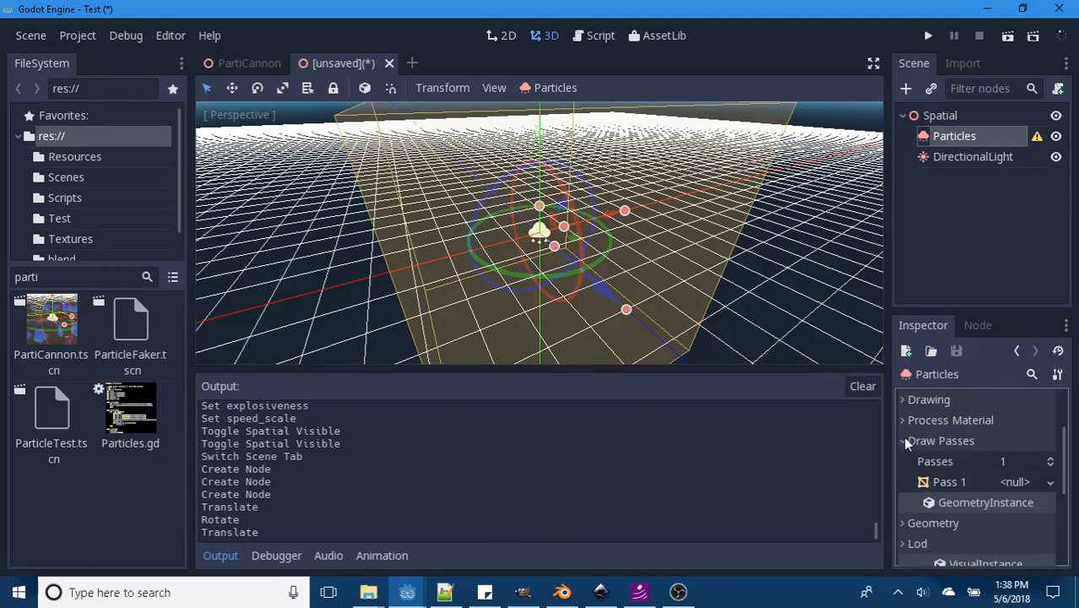
left_click(1052, 485)
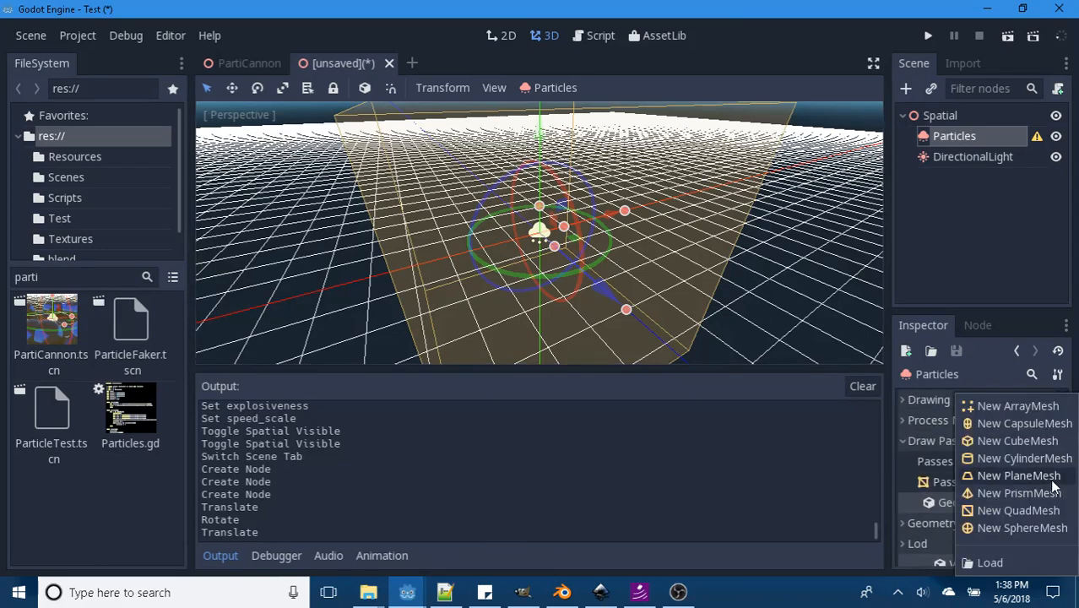
left_click(1023, 527)
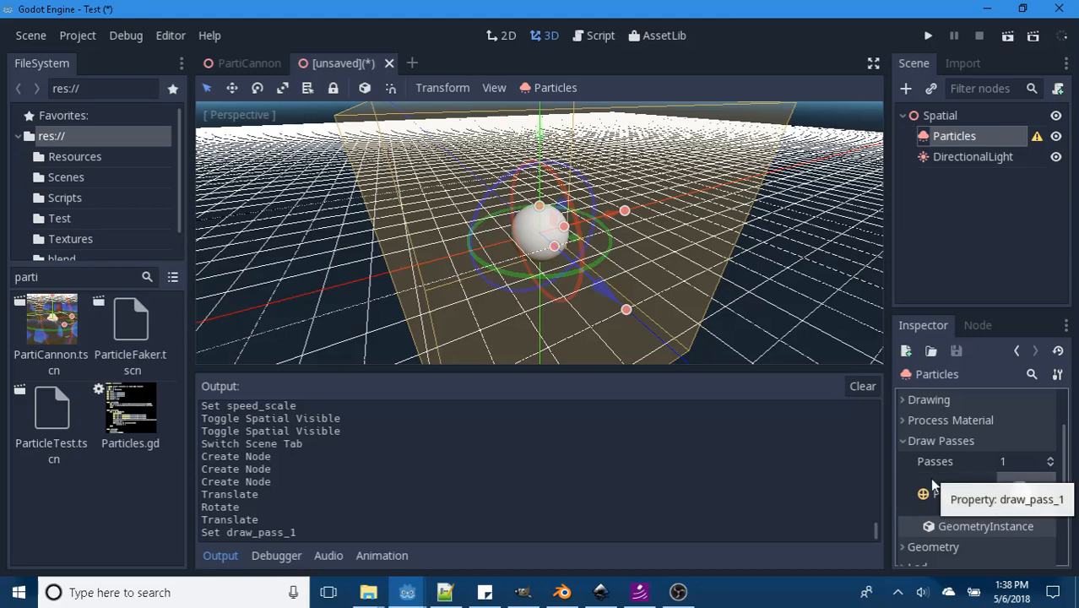
Step: Turn Emitting off and back on for the Particles node
scroll(1030, 446, "up", 3)
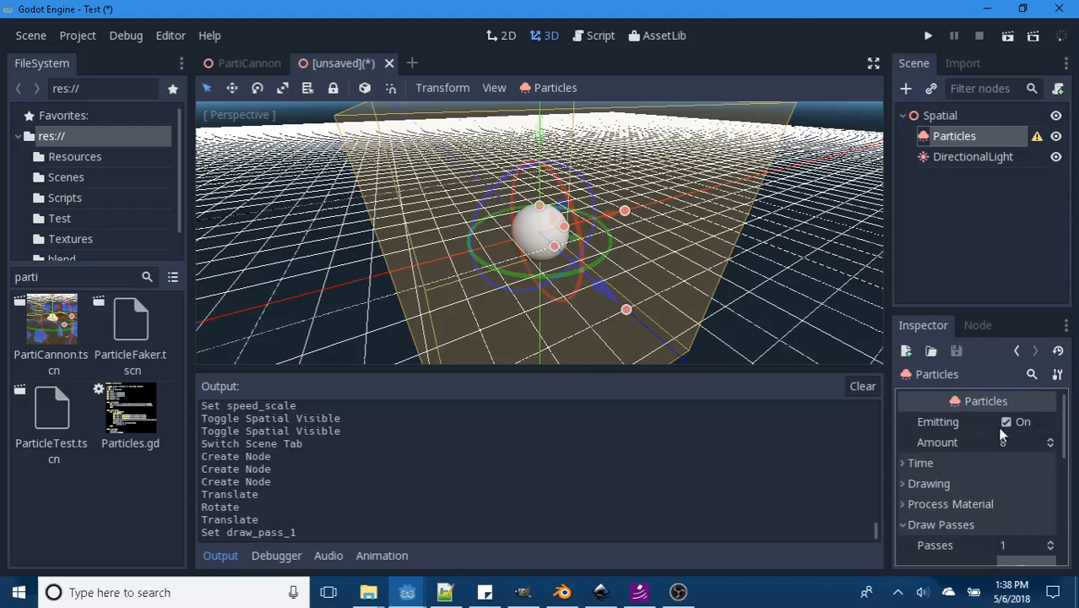
left_click(1006, 422)
left_click(1006, 422)
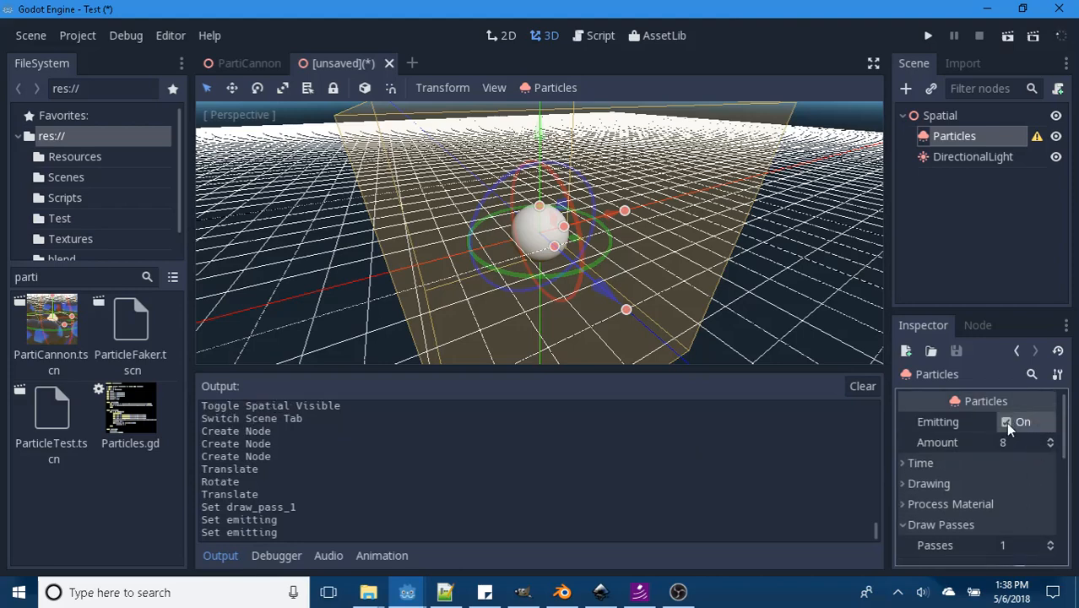
Step: Try the One Shot option in the Particles node's Time settings, switch it off again and restart the emission
left_click(903, 463)
scroll(976, 474, "down", 1)
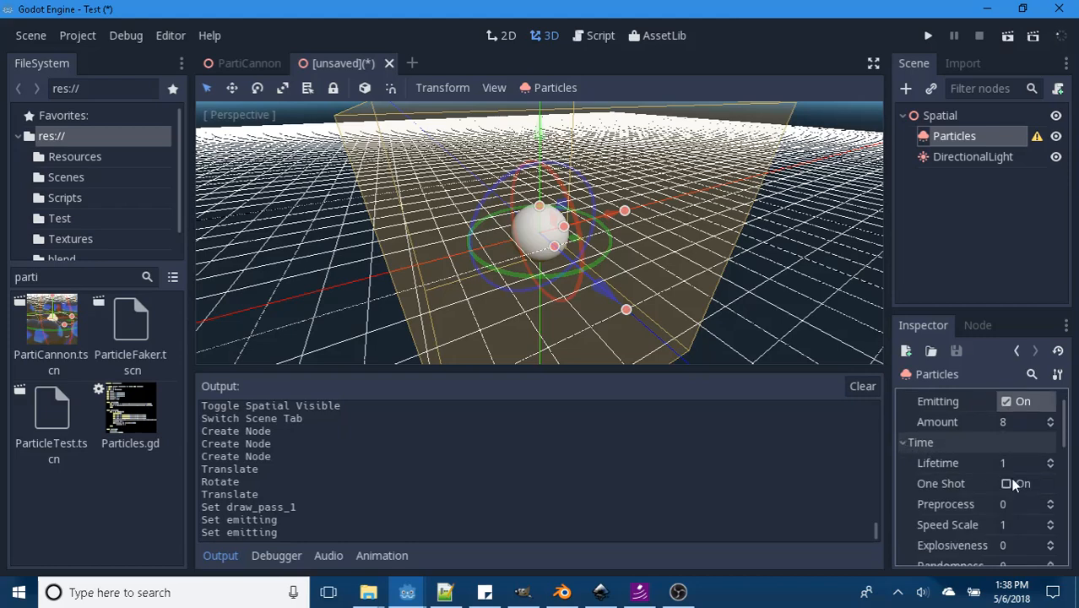
left_click(1007, 484)
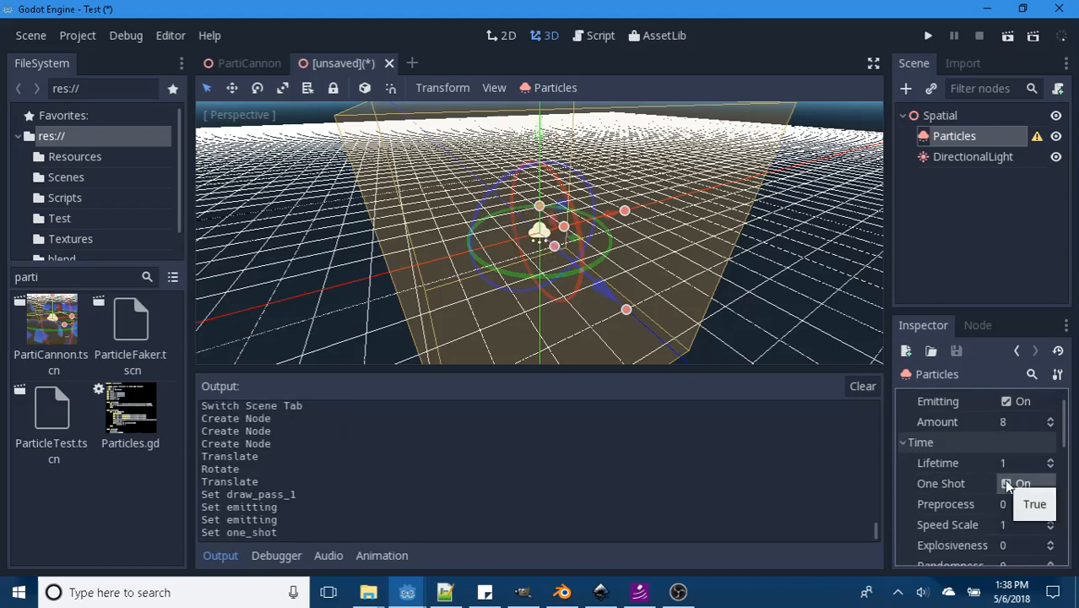
left_click(1006, 484)
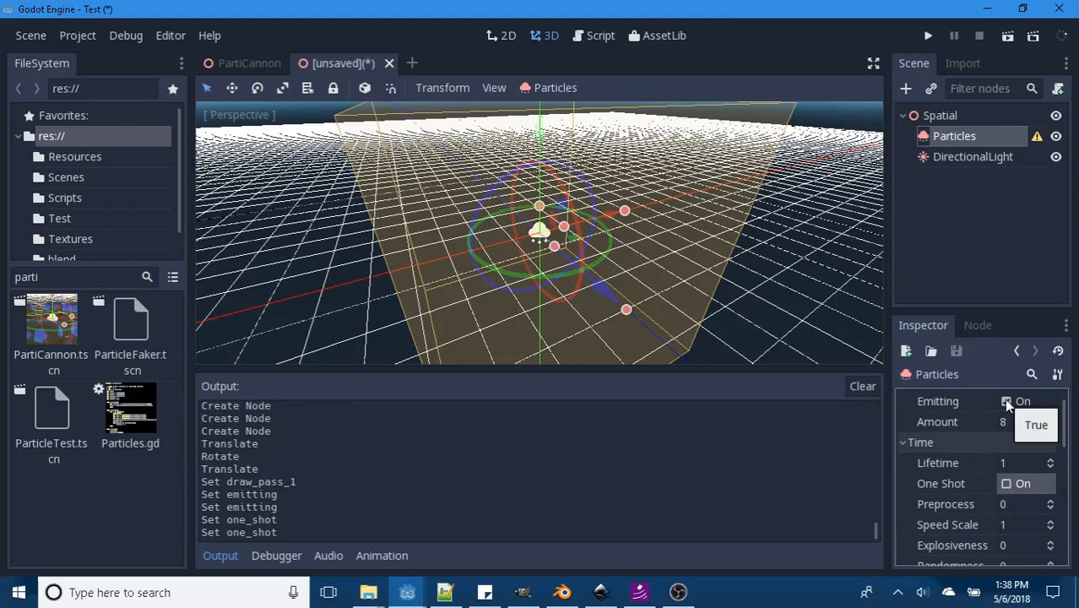
left_click(1005, 401)
left_click(1005, 401)
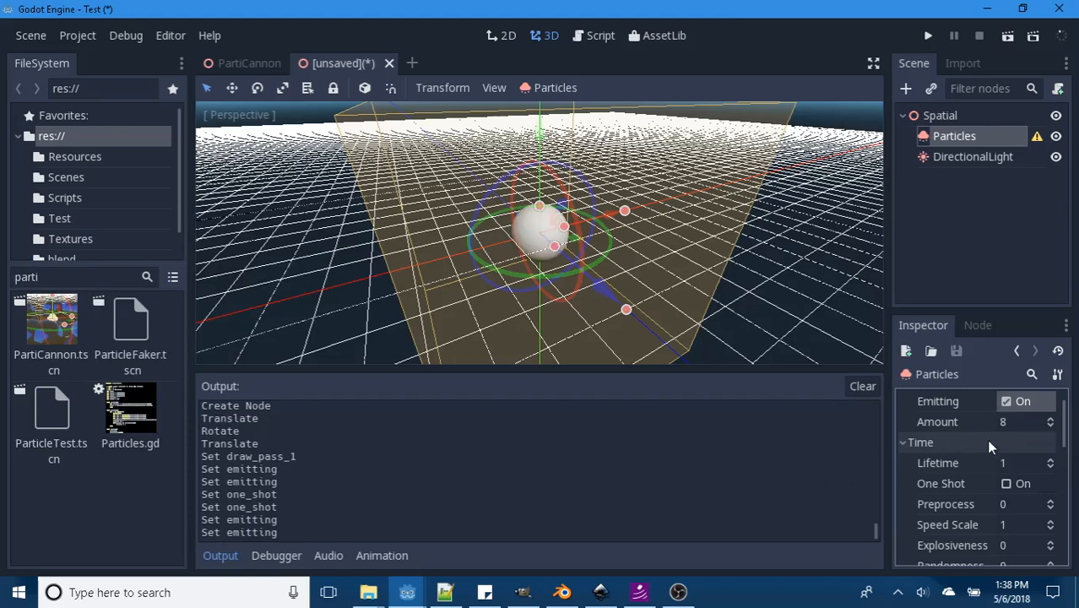
Step: Assign a new ParticlesMaterial as the Process Material of the Particles node
scroll(988, 441, "down", 5)
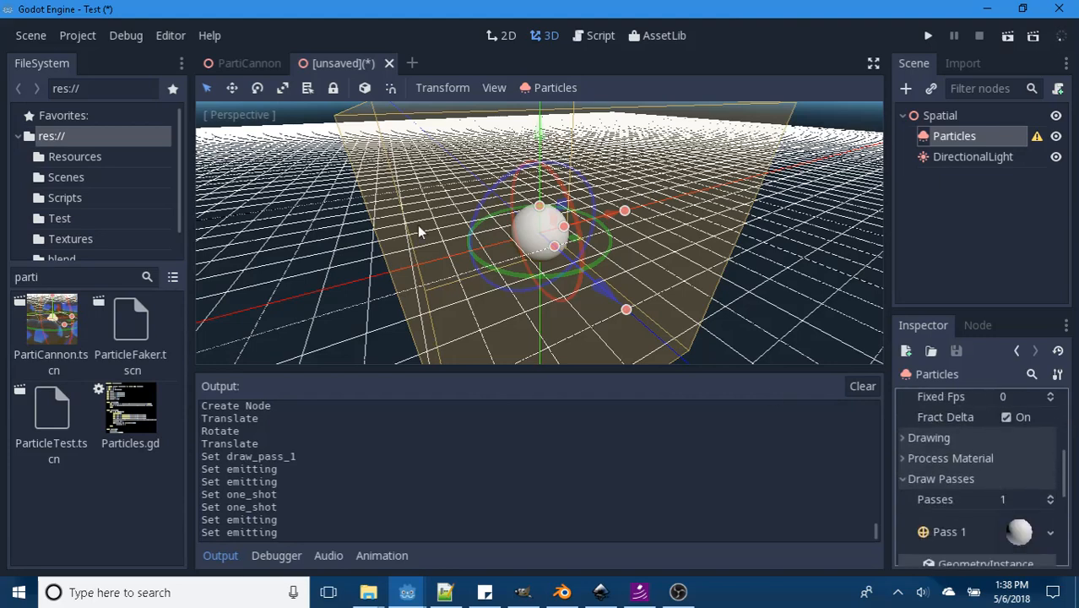
scroll(1009, 508, "down", 2)
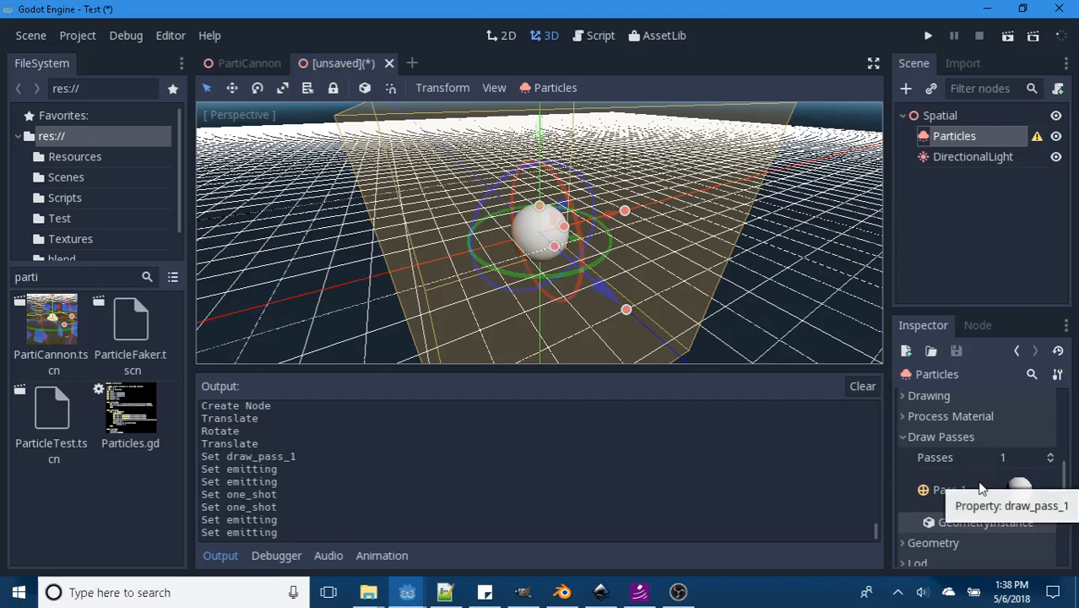
scroll(1021, 524, "down", 1)
scroll(1018, 515, "down", 6)
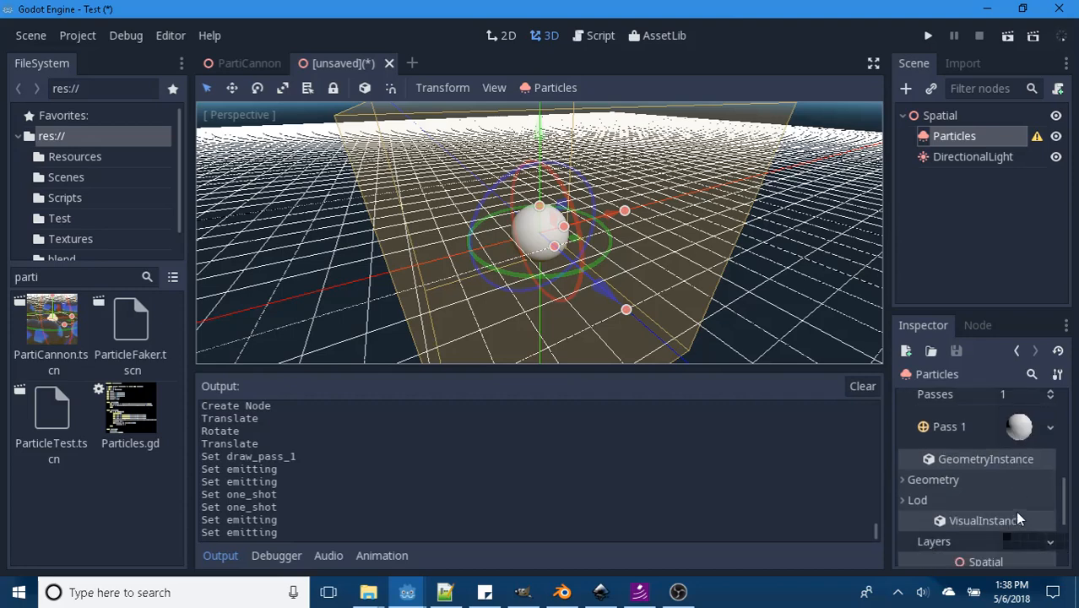
scroll(996, 487, "down", 2)
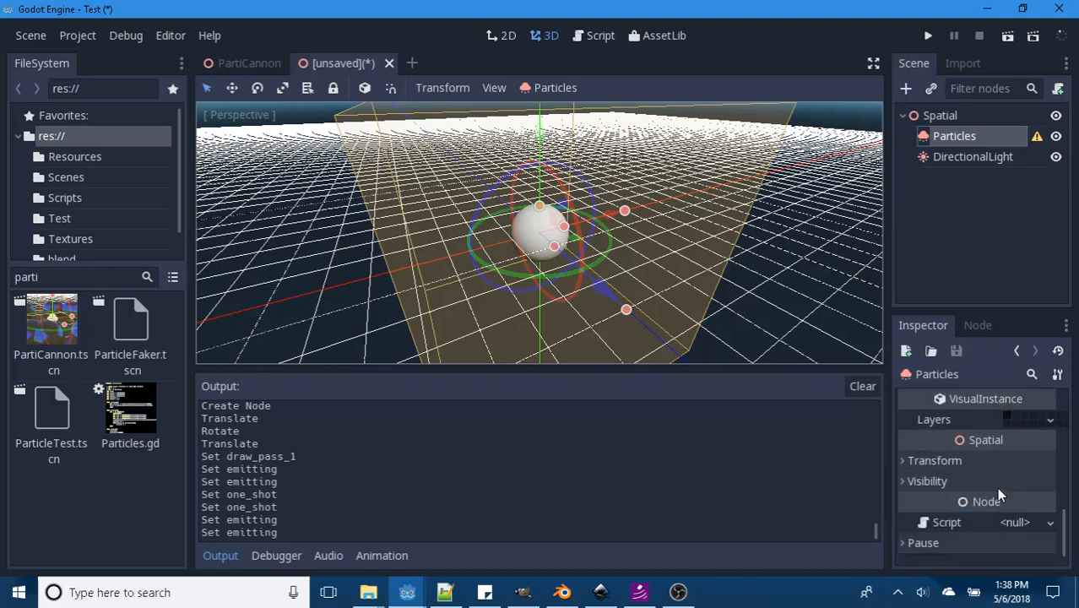
scroll(996, 488, "up", 8)
scroll(993, 492, "up", 2)
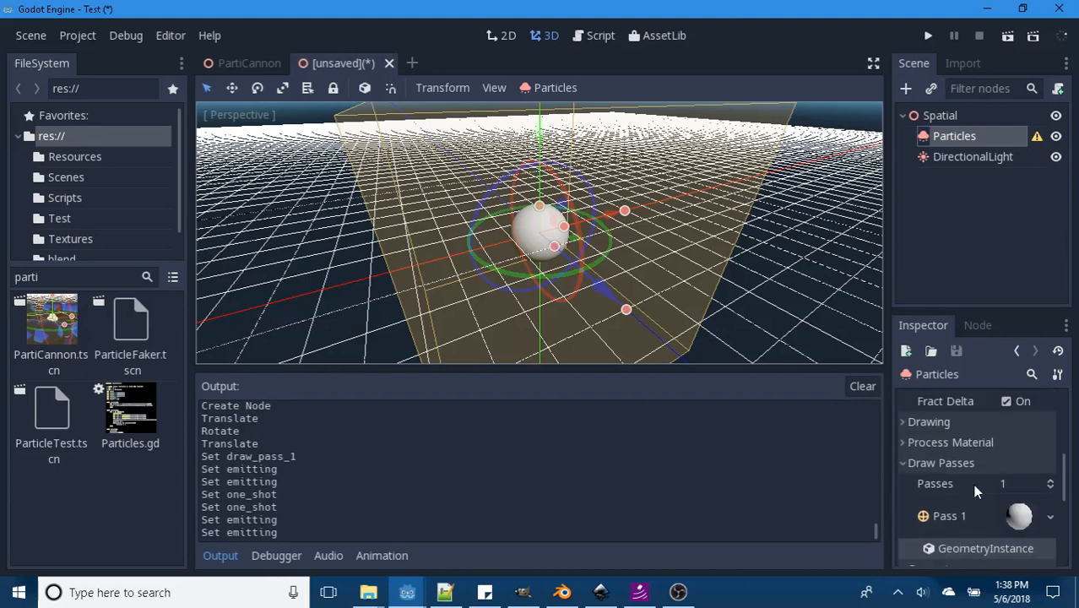
left_click(904, 443)
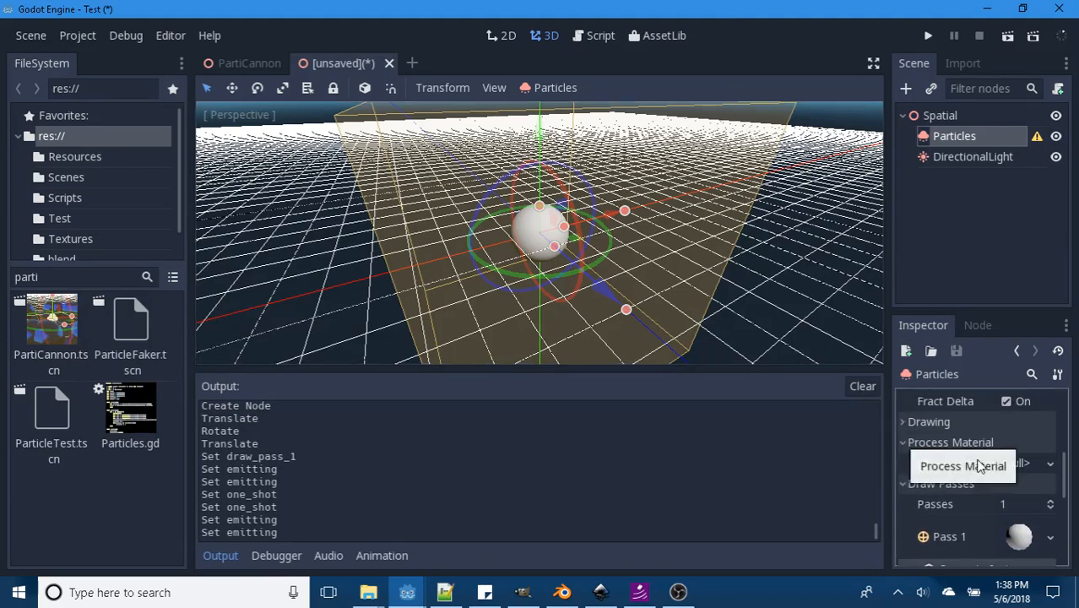
left_click(1052, 464)
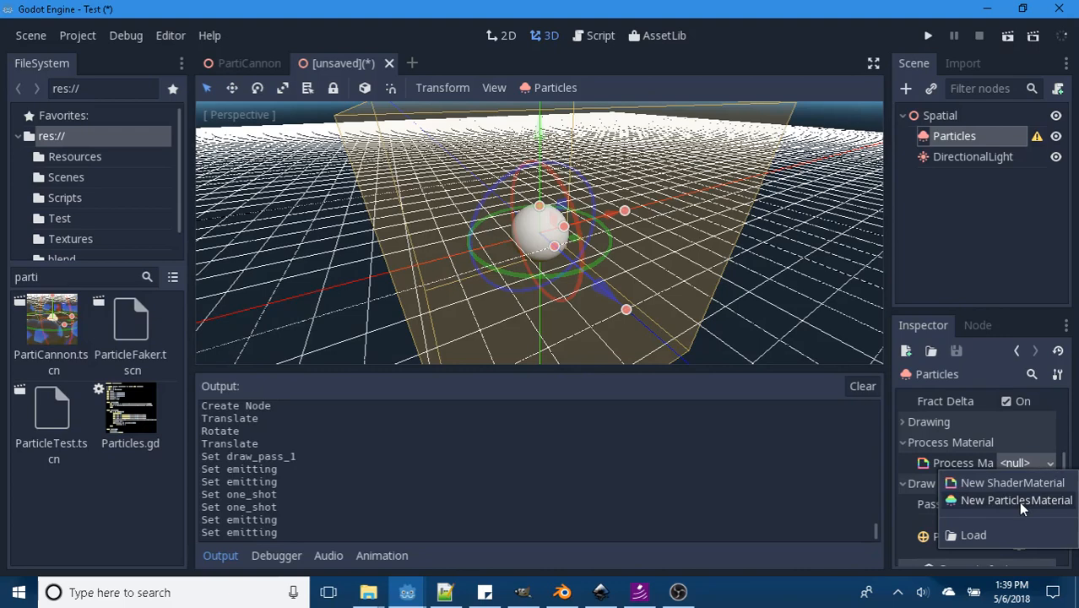
left_click(1033, 501)
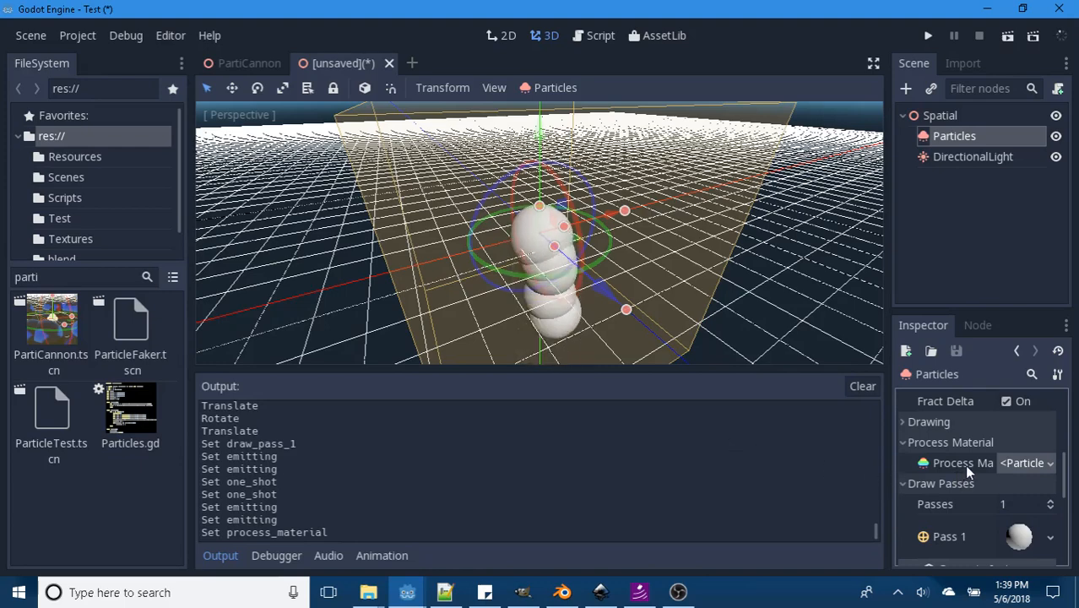
Step: Rename the scene's root Spatial node to Partitute
left_click(933, 116)
left_click(939, 113)
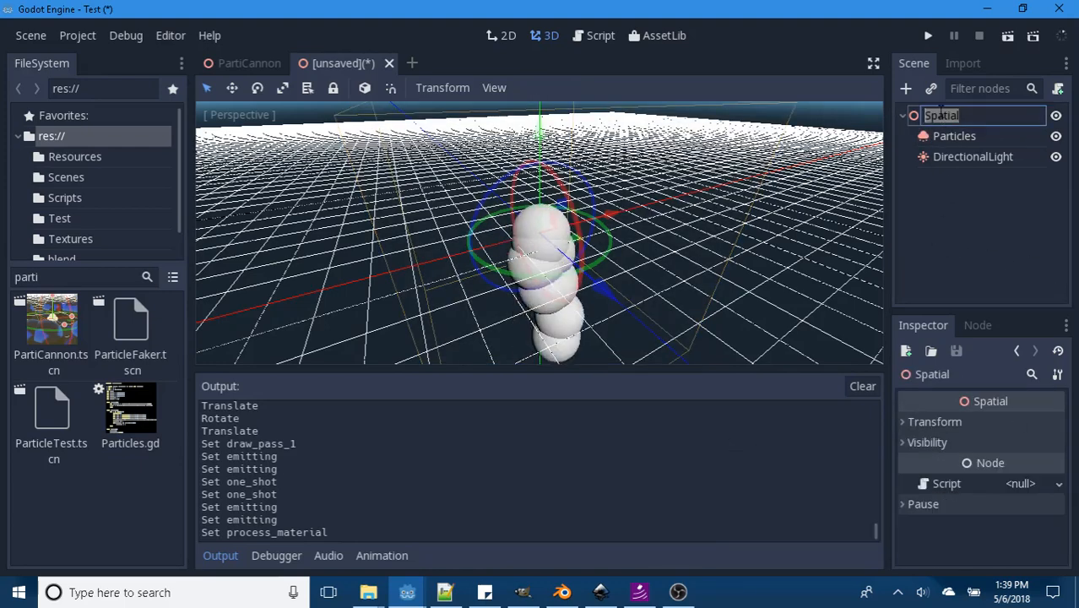
type("P")
key("shift+Return")
type("art")
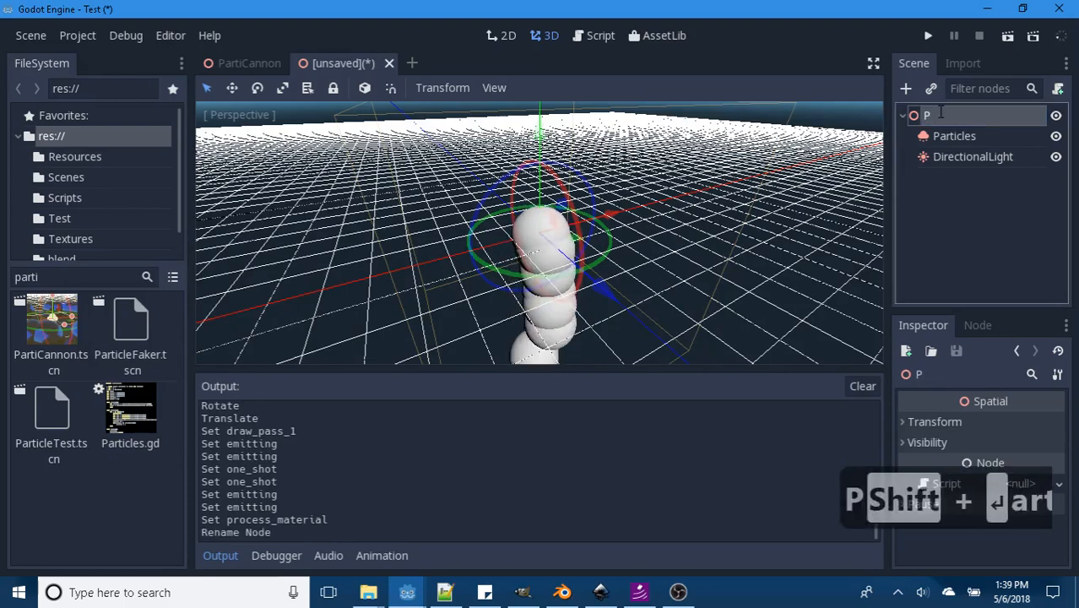
type("tute")
key("Return")
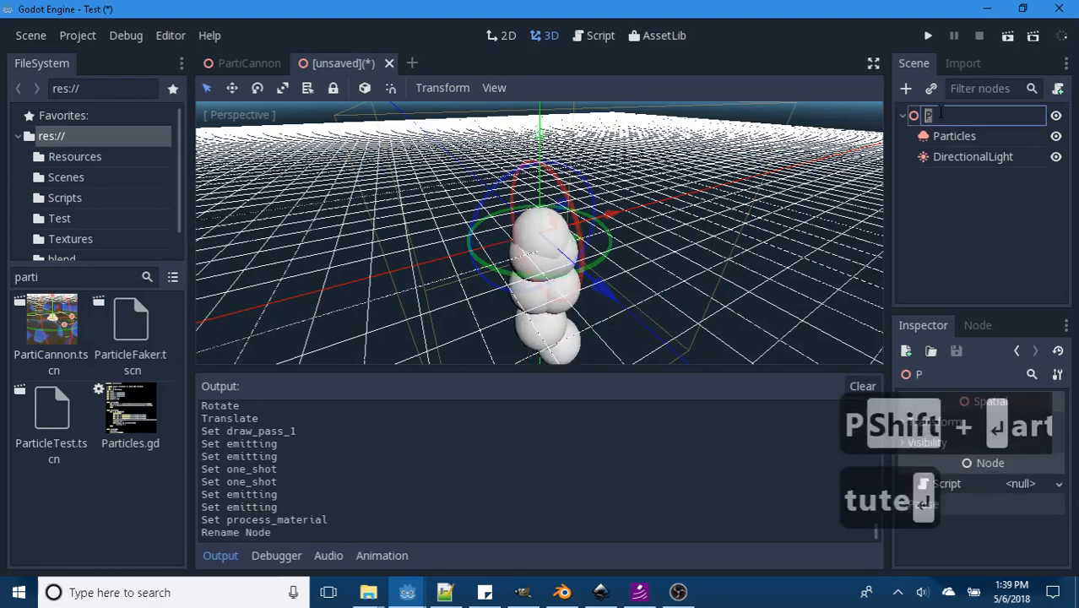
left_click(961, 116)
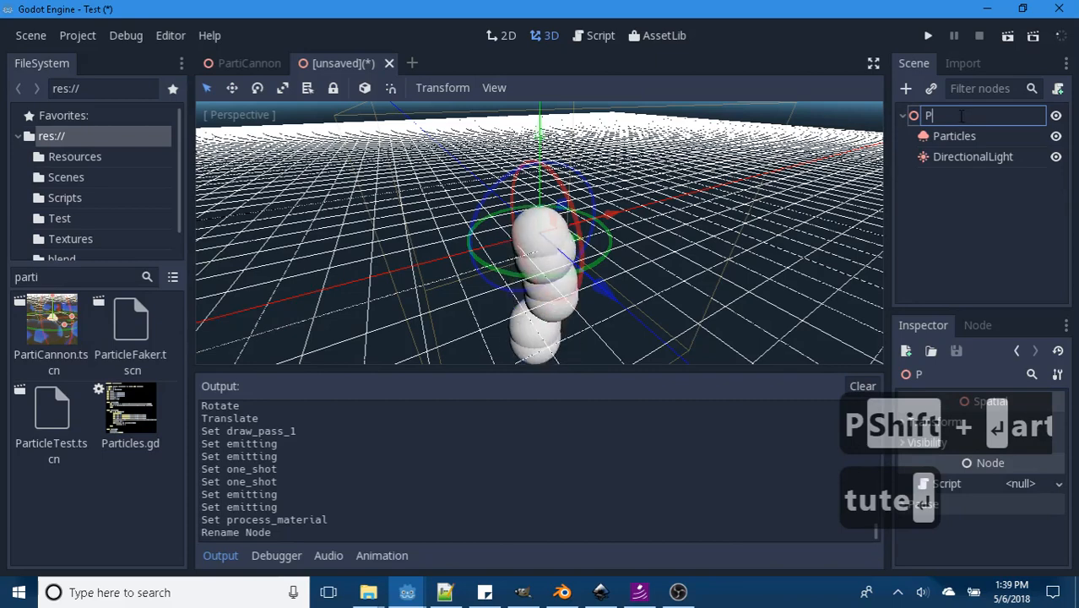
left_click(979, 221)
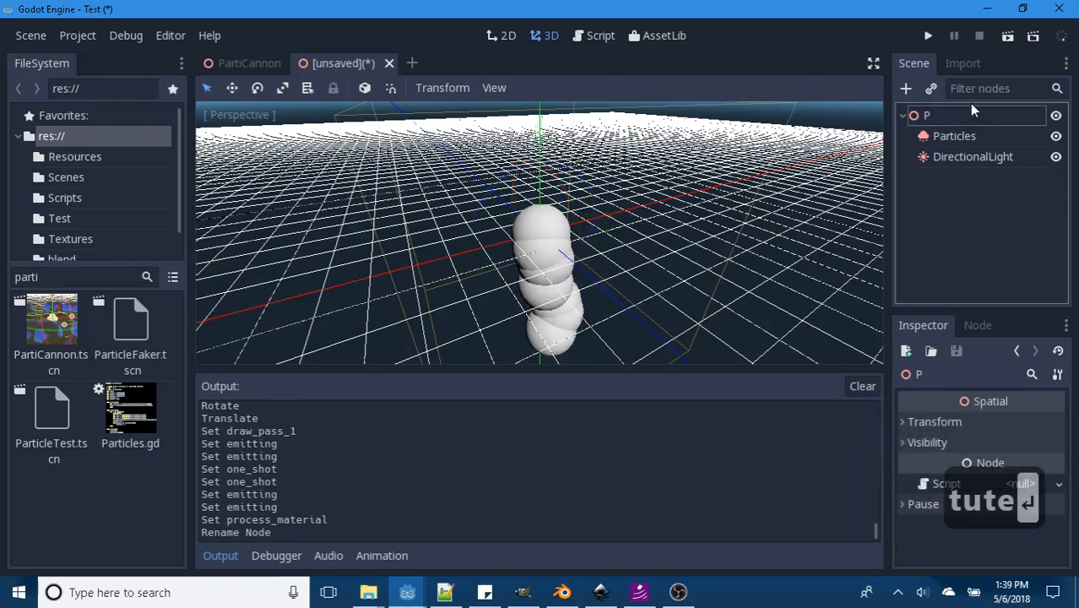
left_click(952, 114)
left_click(952, 114)
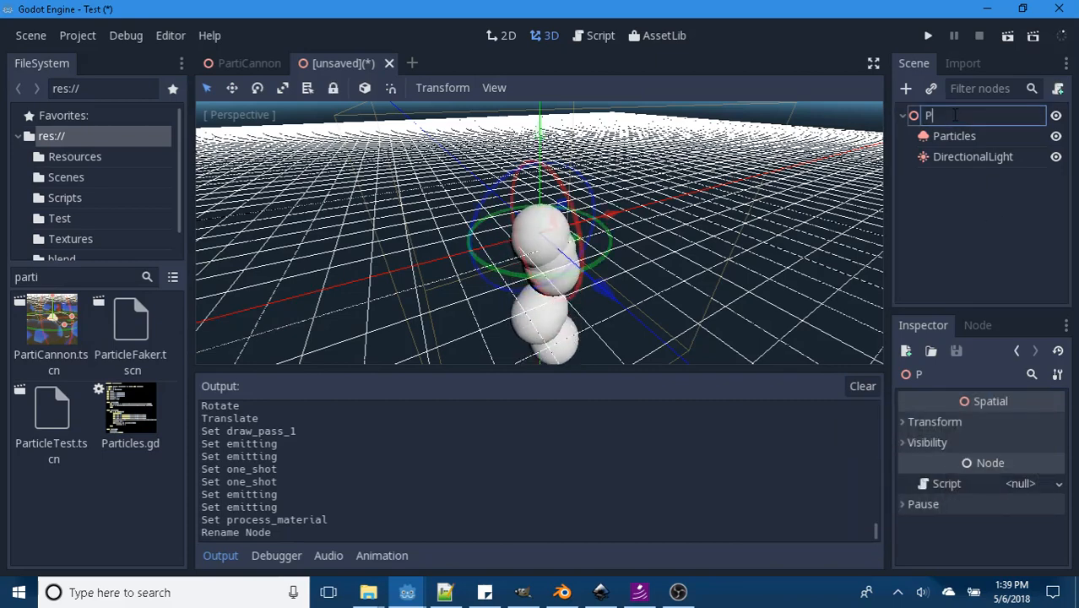
type("arti")
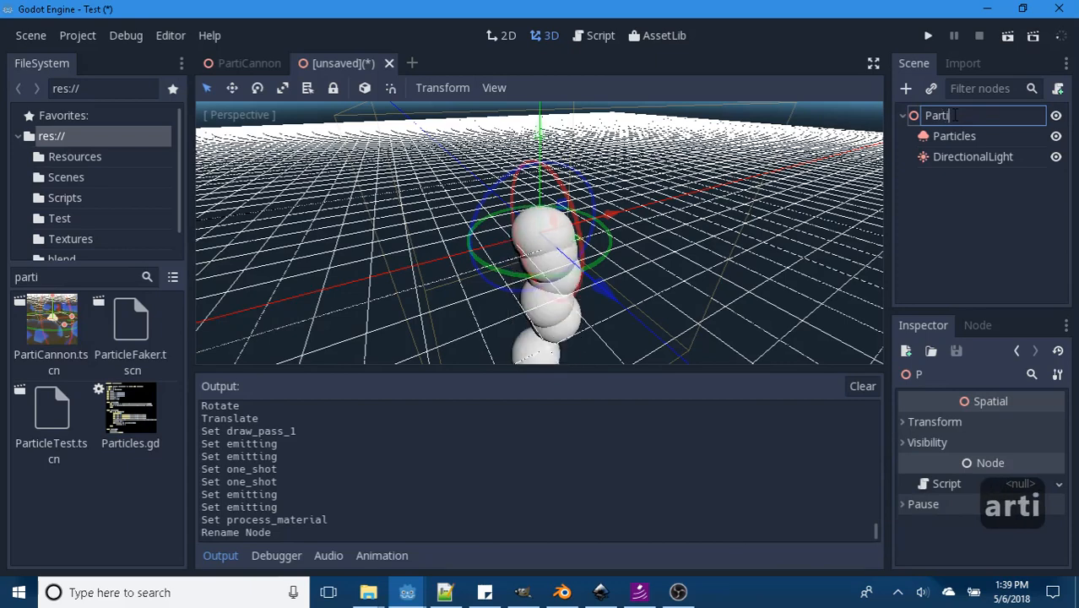
type("tute")
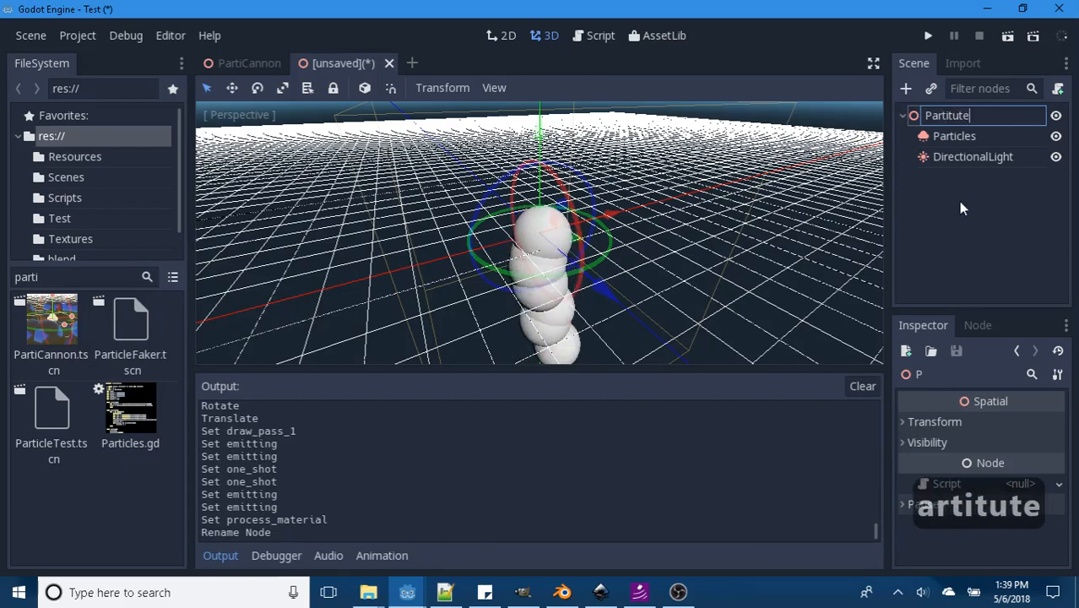
left_click(961, 208)
Step: Save the scene as Partitute.tscn in the project's Scenes folder
key("ctrl+s")
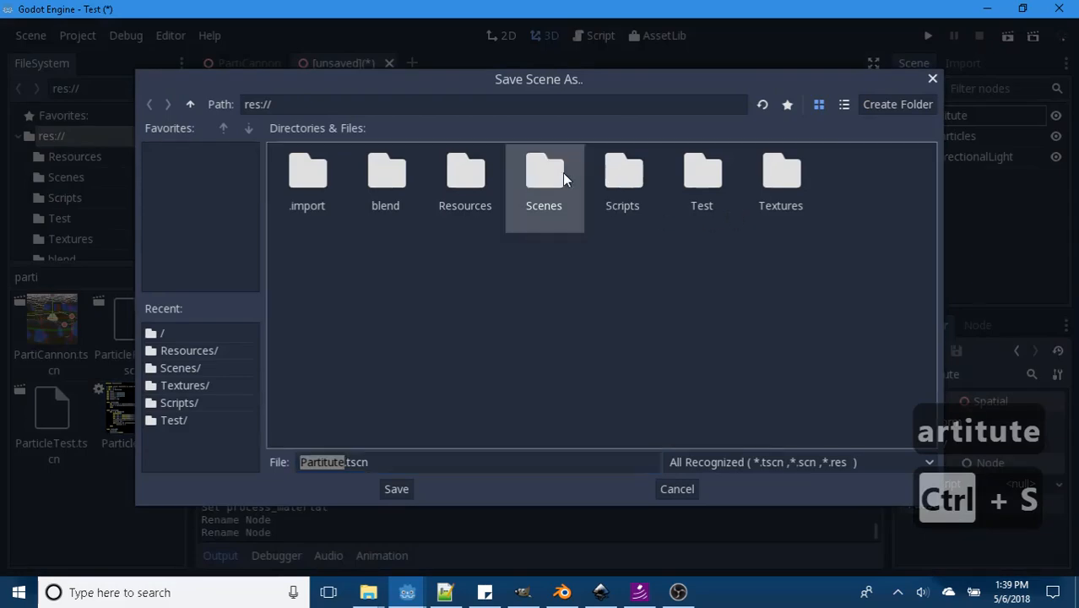
double_click(563, 172)
left_click(394, 491)
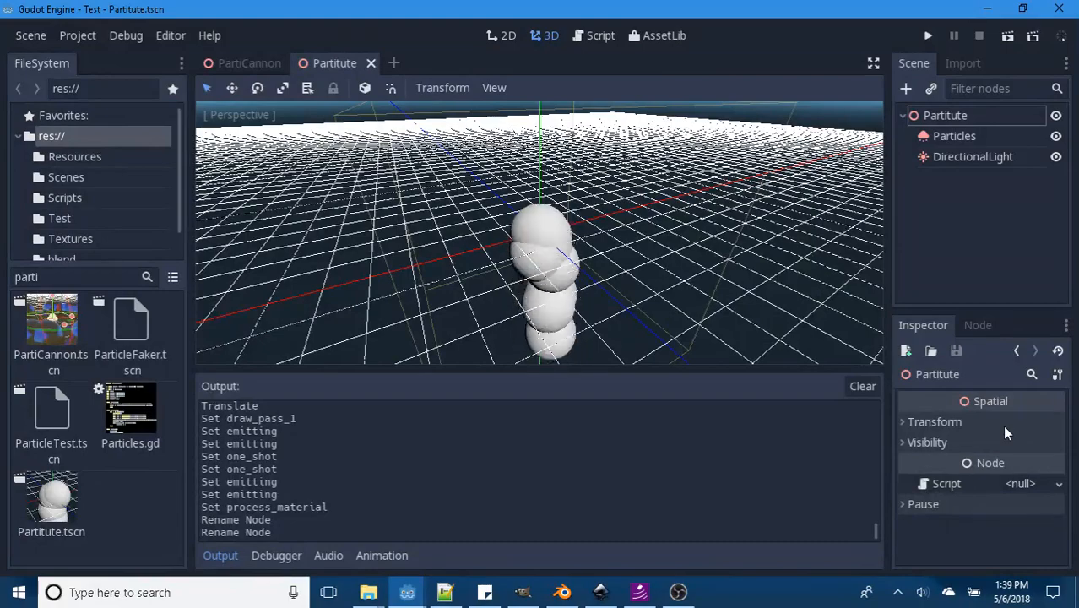
Step: Try a new CubeMesh for draw Pass 1 of the Particles node, and switch back to a new SphereMesh
left_click(955, 138)
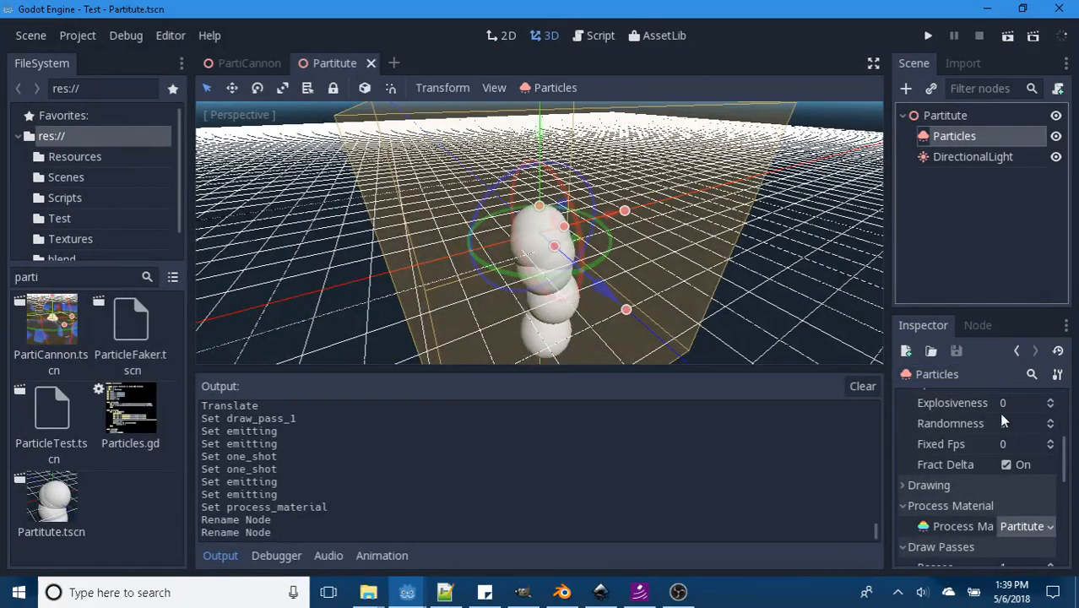
scroll(678, 274, "down", 5)
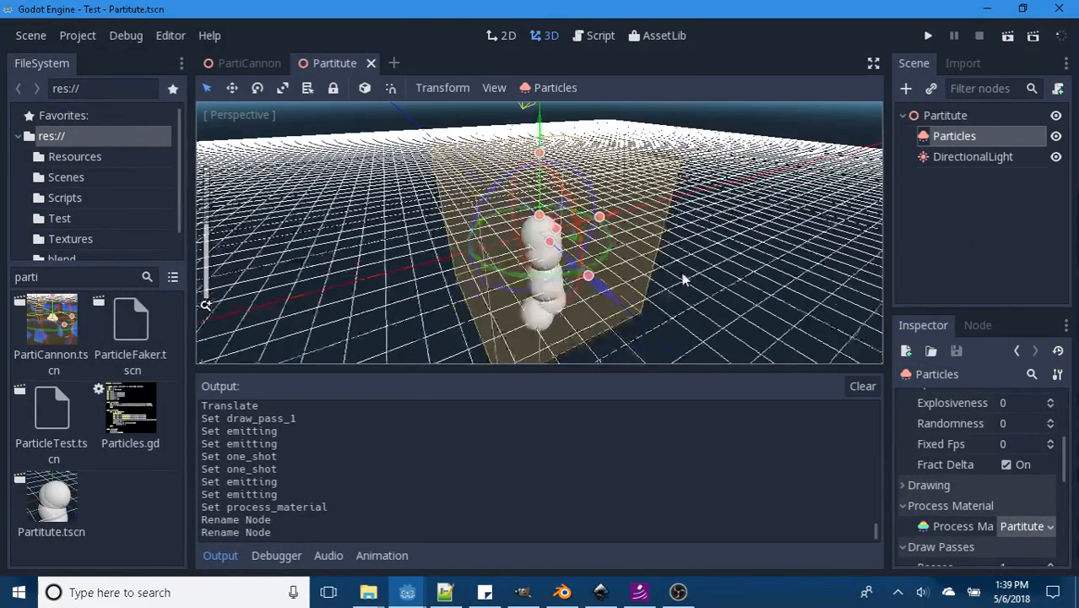
scroll(679, 273, "up", 3)
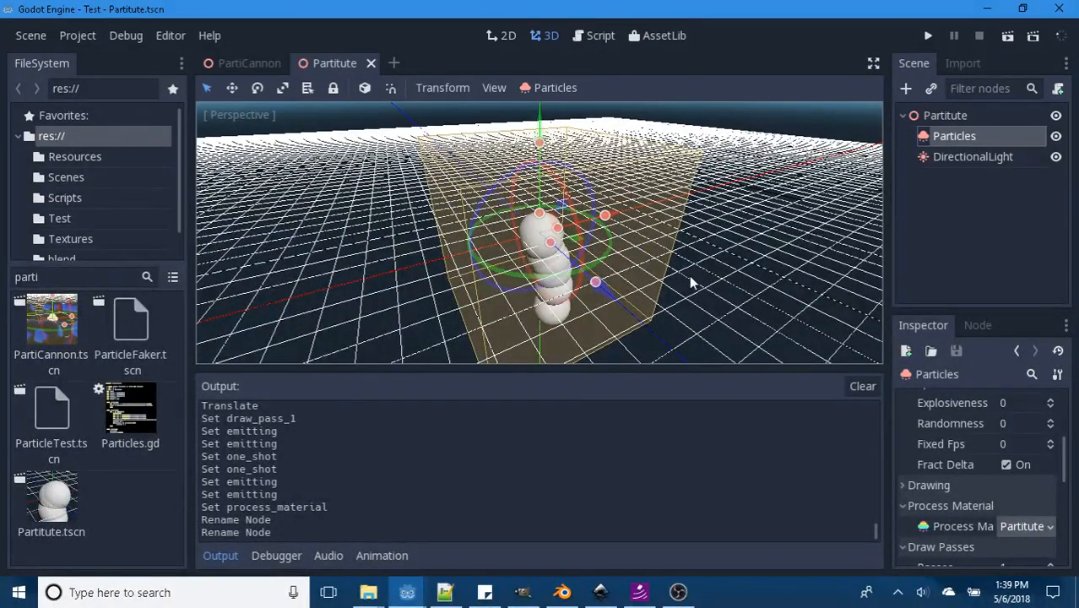
scroll(962, 483, "down", 2)
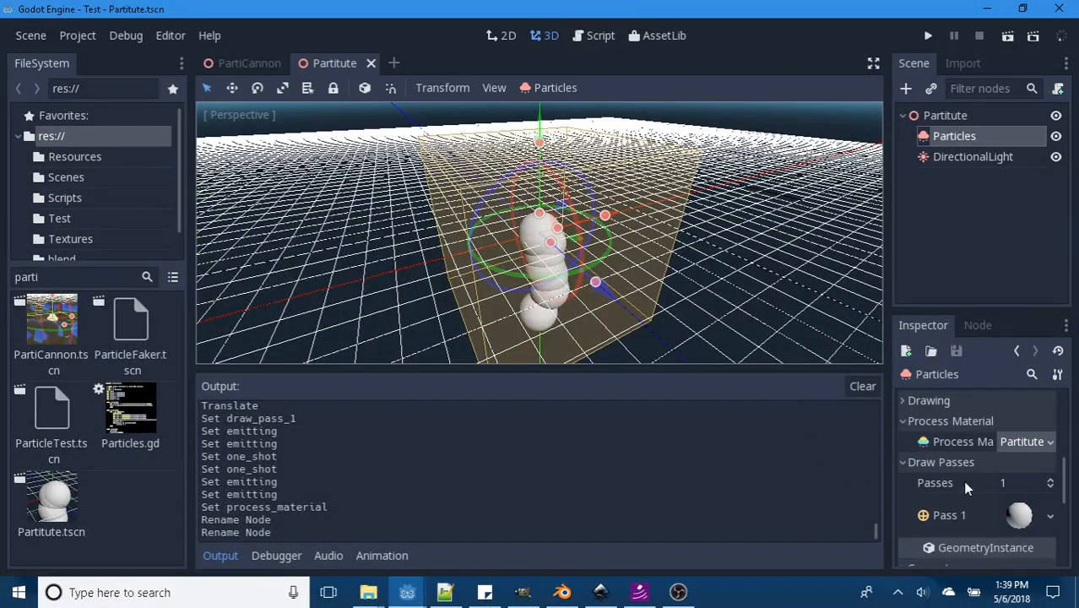
left_click(1047, 517)
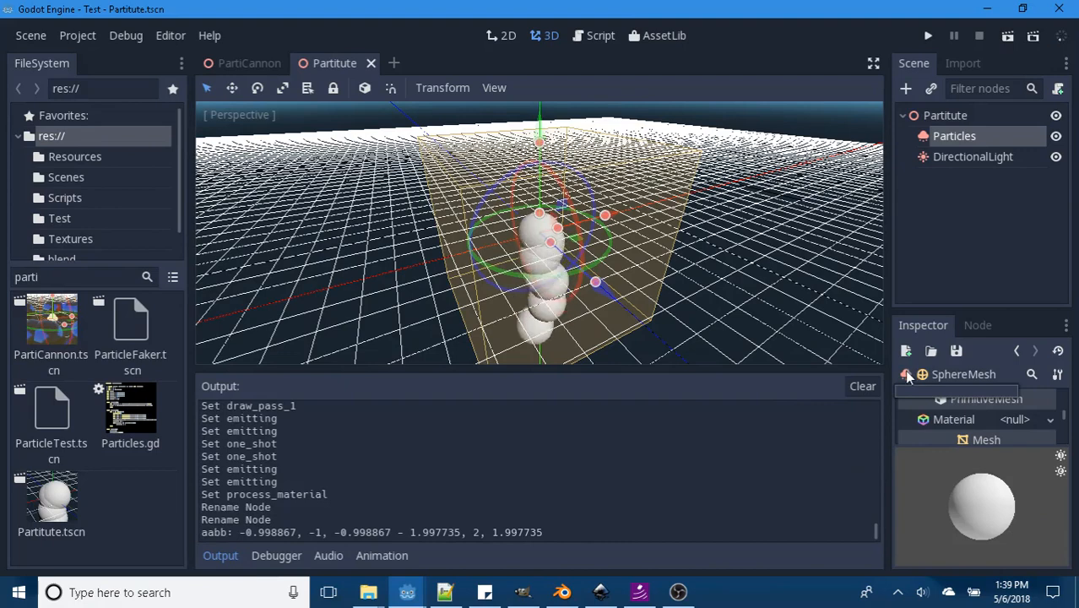
left_click(956, 136)
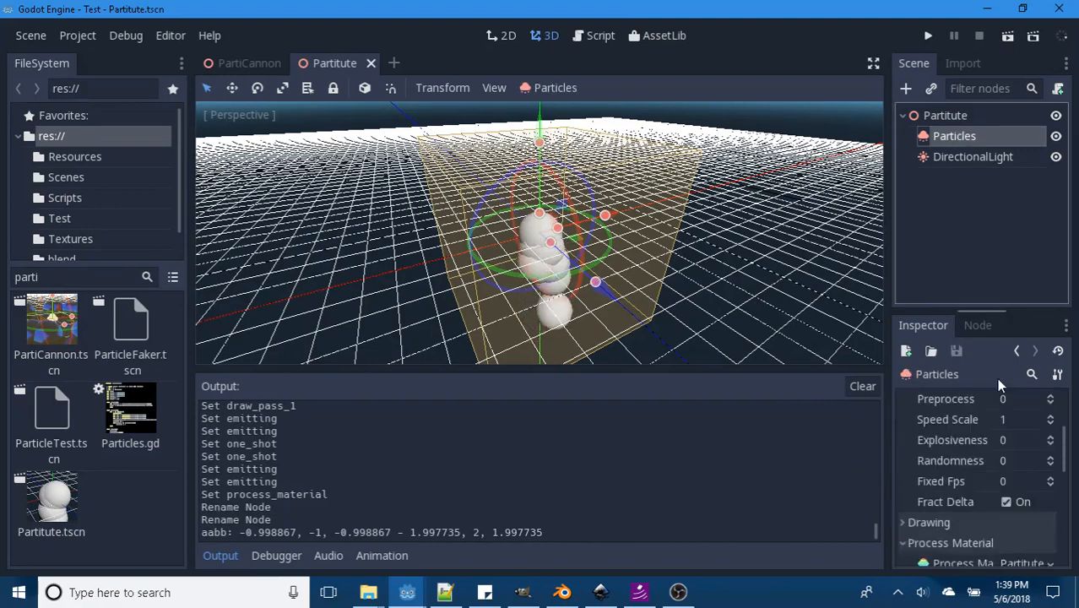
scroll(988, 496, "down", 2)
scroll(1053, 522, "down", 2)
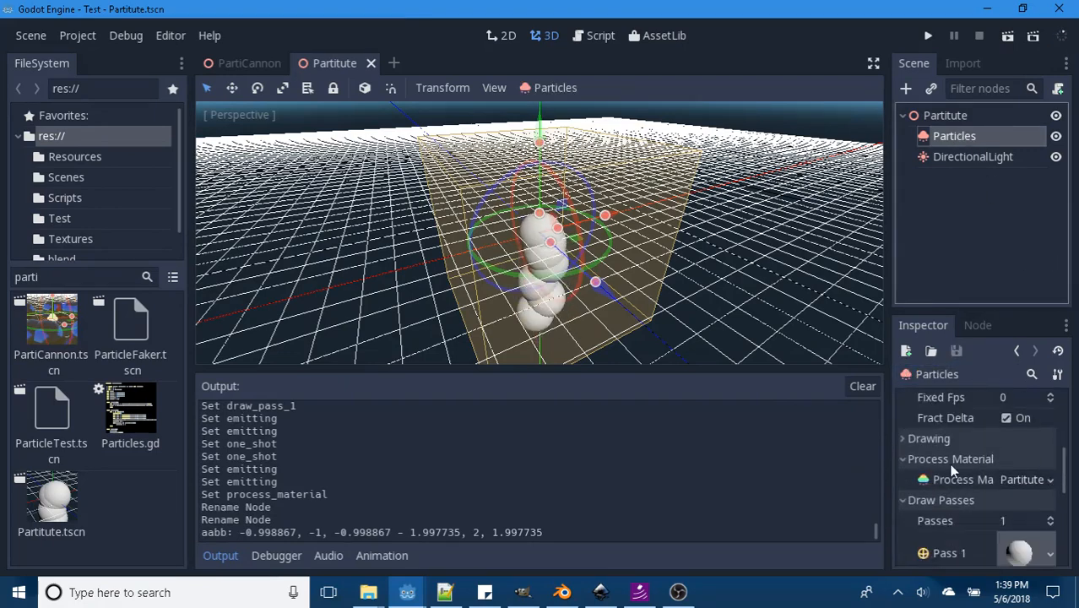
left_click(1051, 513)
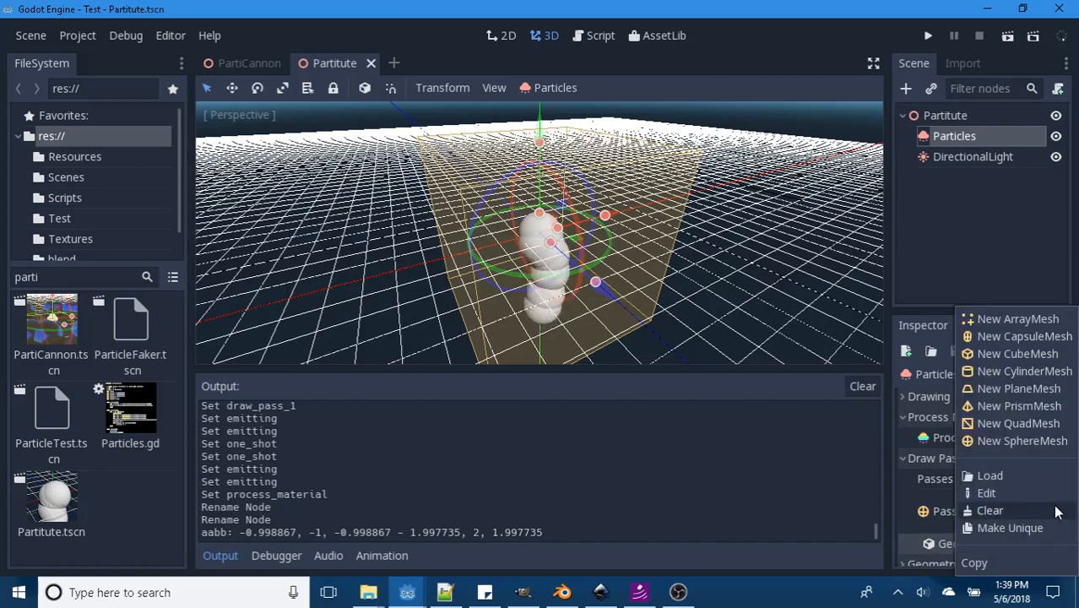
left_click(1008, 358)
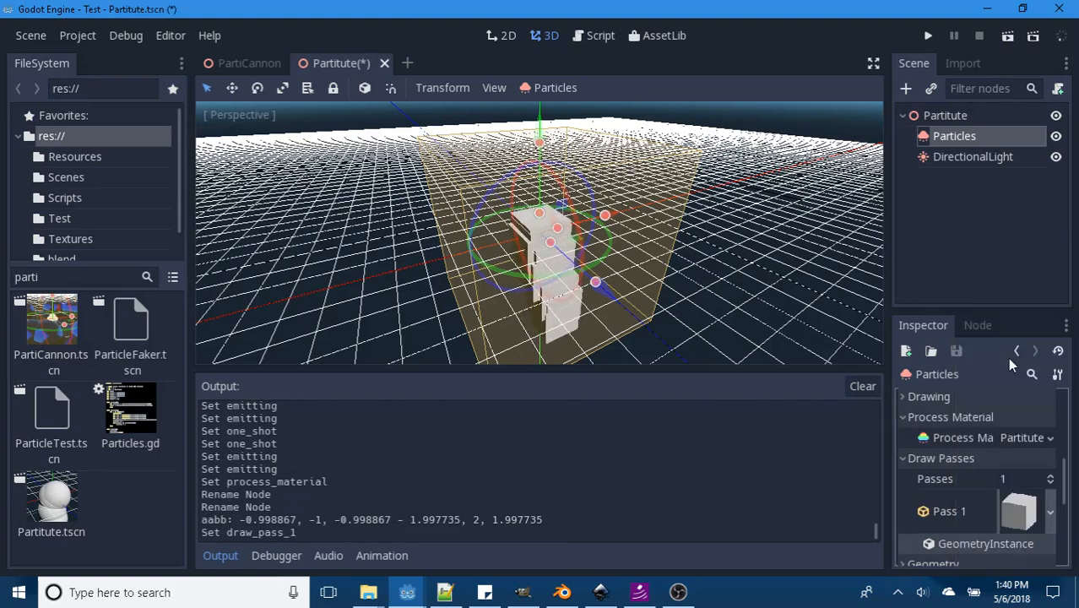
left_click(1052, 515)
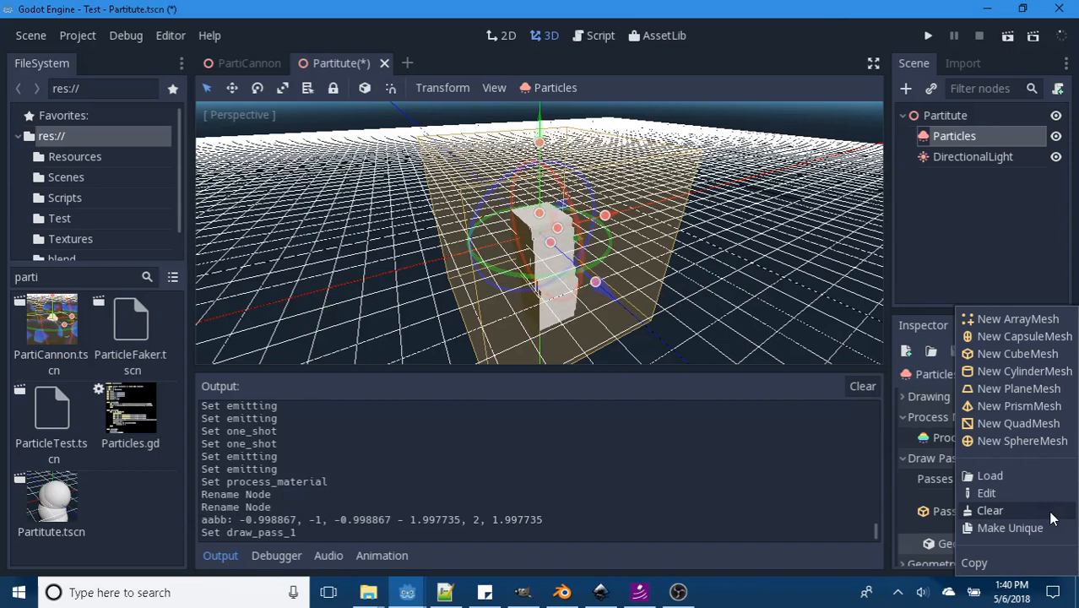
left_click(1039, 442)
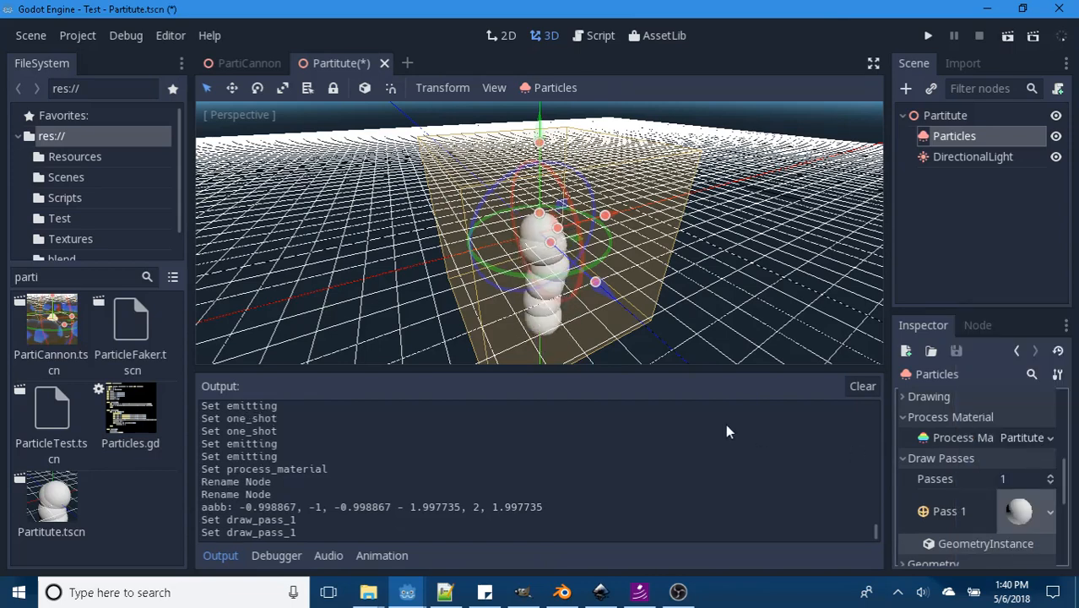
Step: Open the Particles node's ParticlesMaterial and examine its Trail settings, including the choices for the size modifier
scroll(1022, 473, "up", 2)
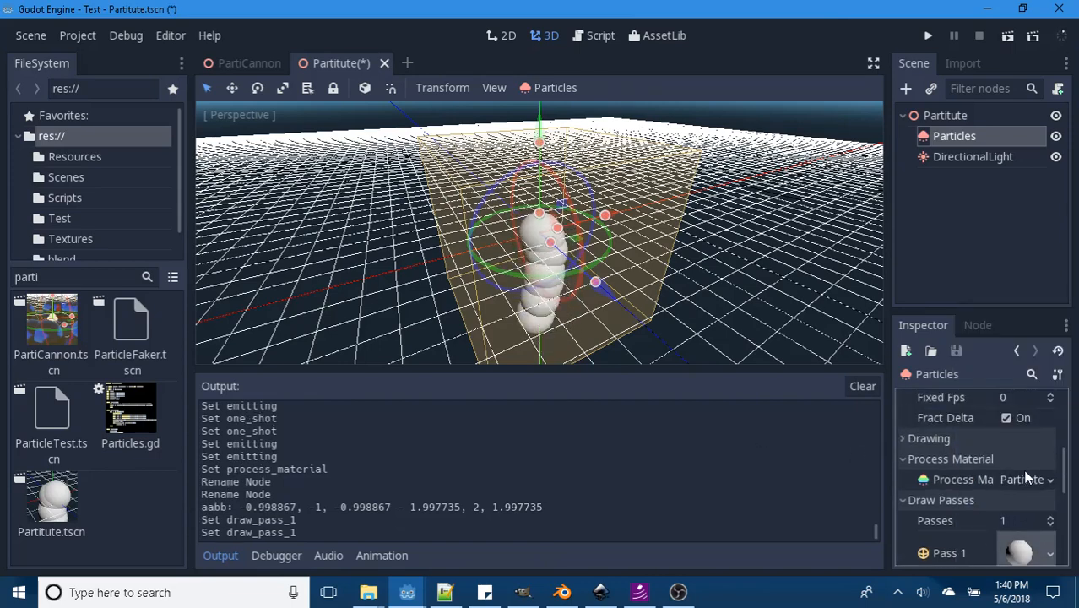
left_click(1024, 482)
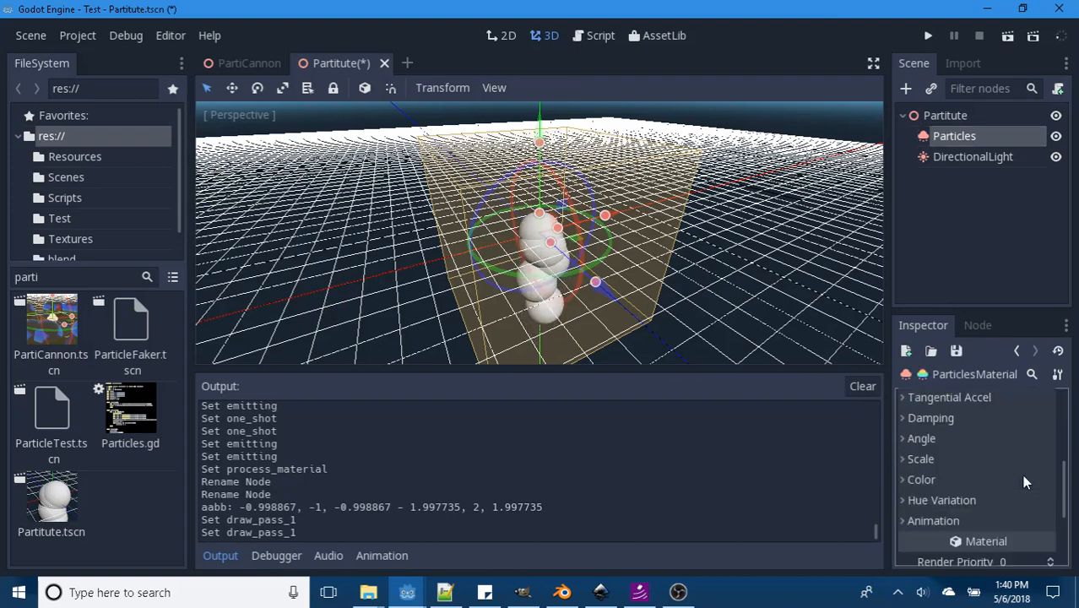
scroll(997, 439, "up", 5)
scroll(997, 438, "up", 2)
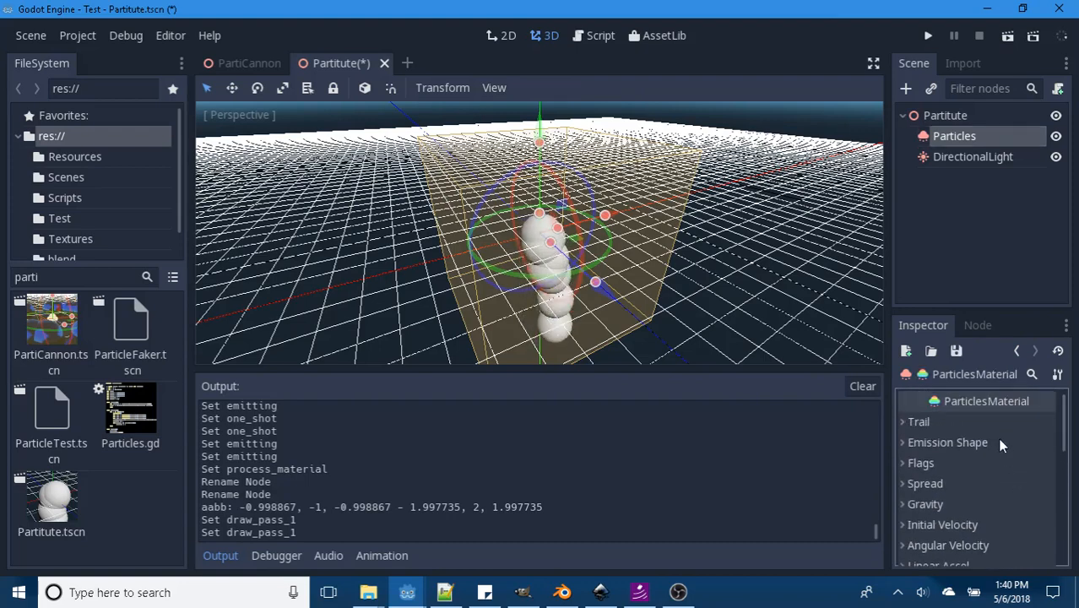
left_click(902, 421)
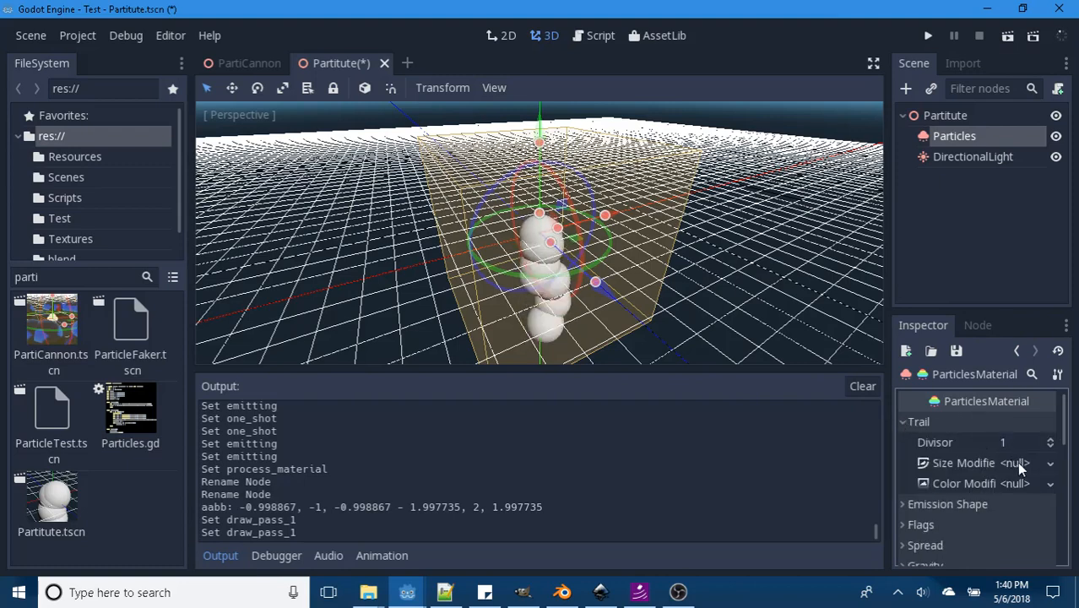
left_click(1052, 464)
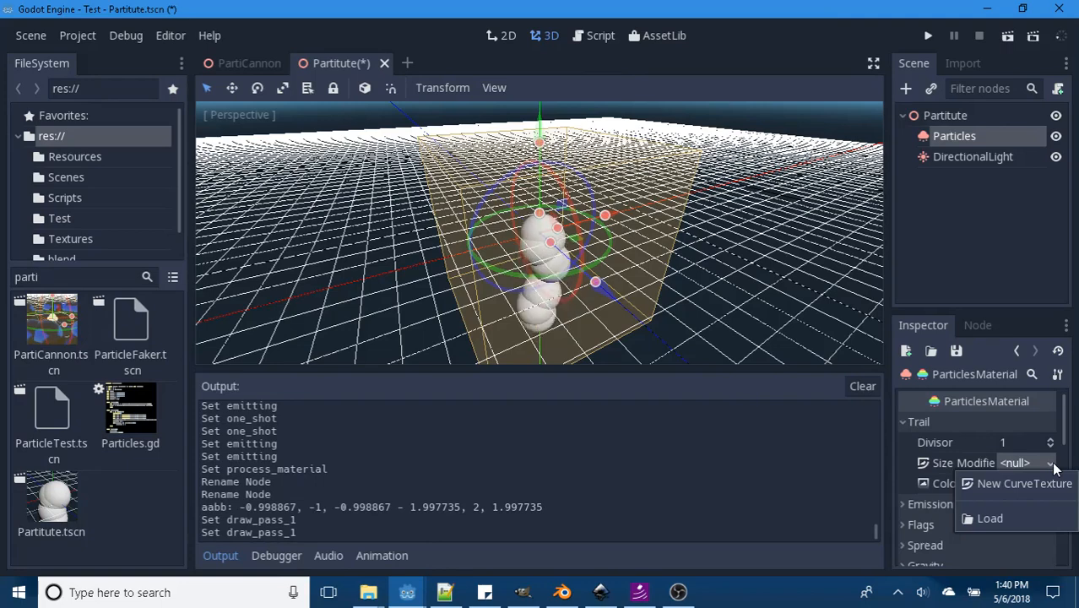
left_click(904, 450)
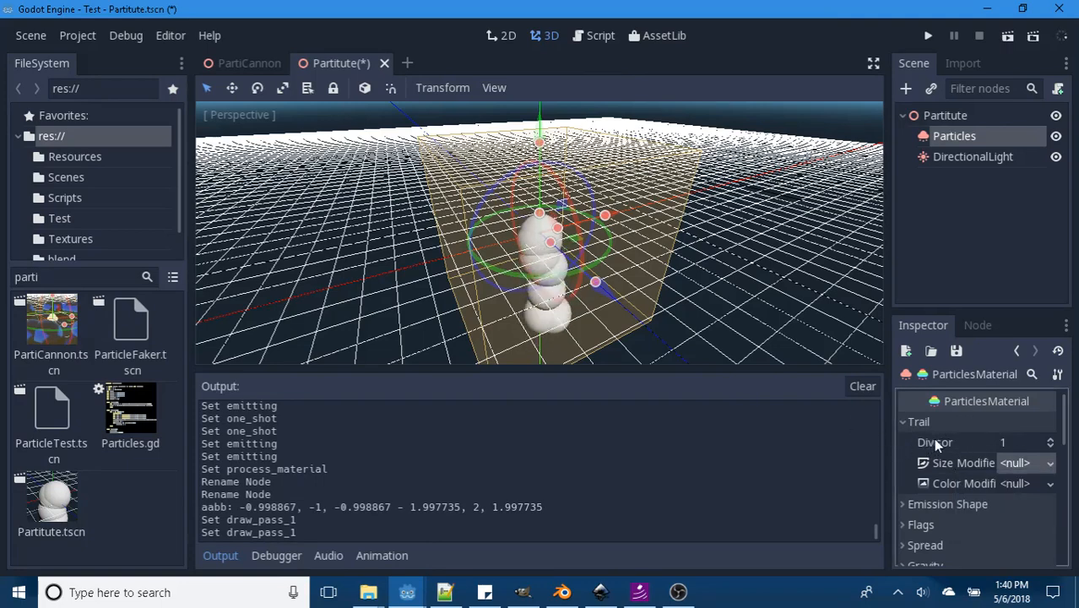
Step: Try a new CurveTexture as the trail's size modifier, view its curve, and clear the size modifier again
left_click(1052, 463)
left_click(1026, 488)
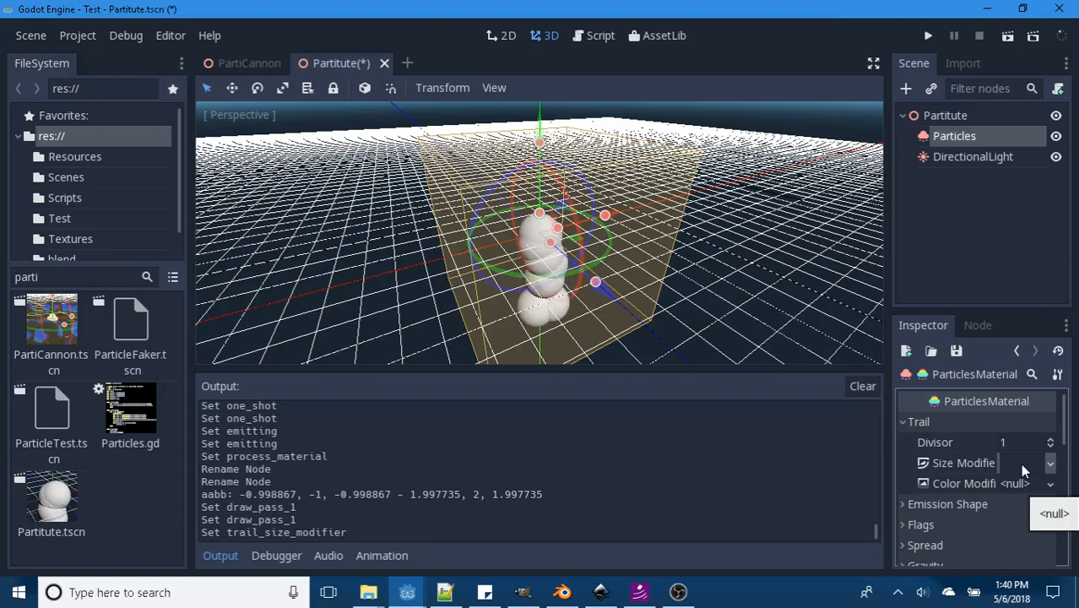
left_click(1022, 470)
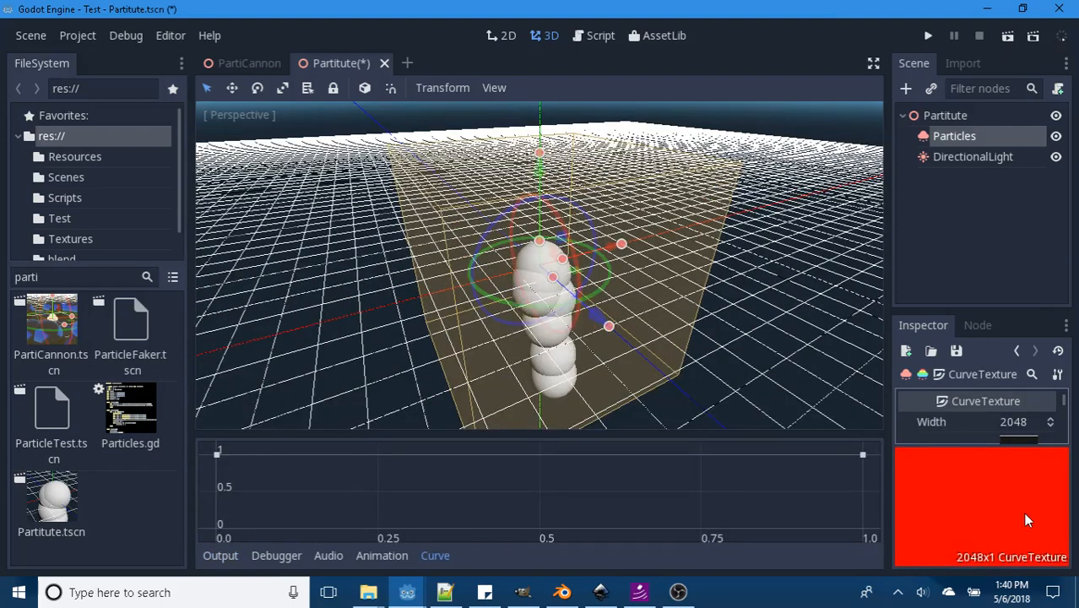
left_click(928, 374)
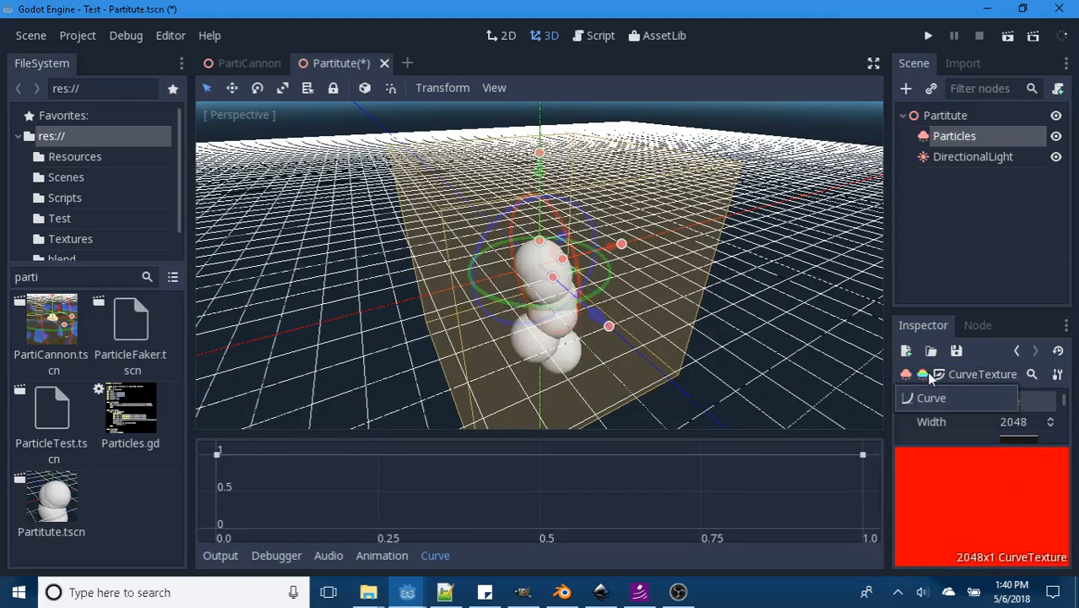
left_click(1015, 351)
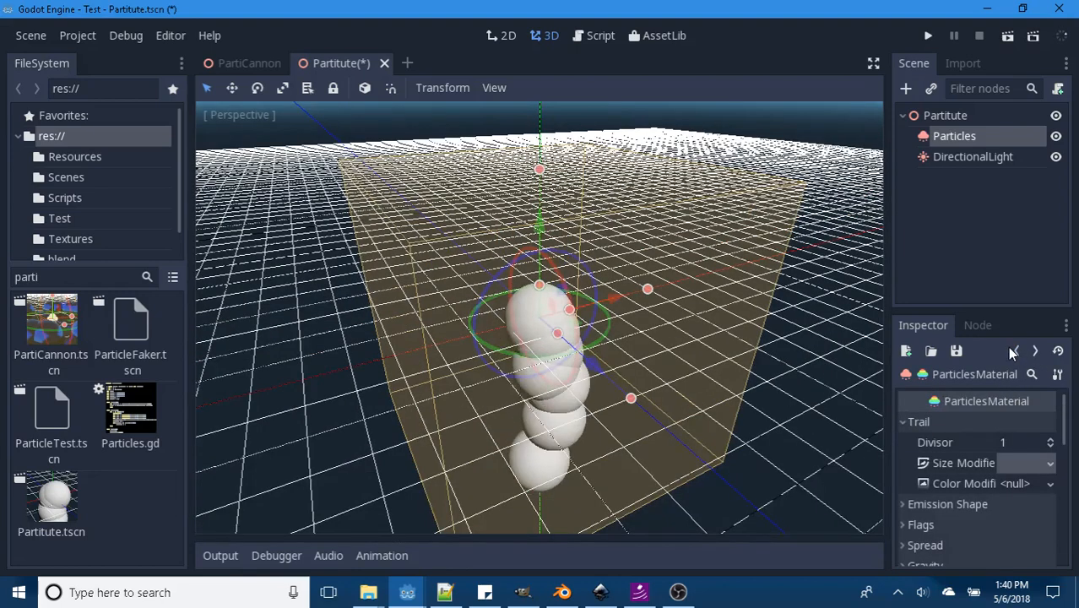
left_click(1050, 466)
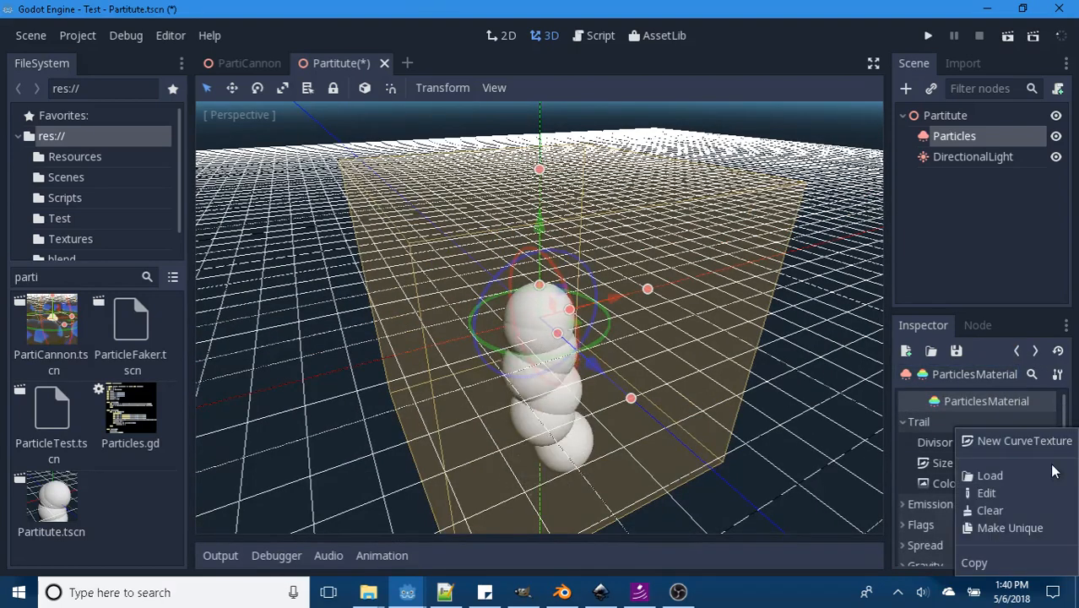
left_click(987, 509)
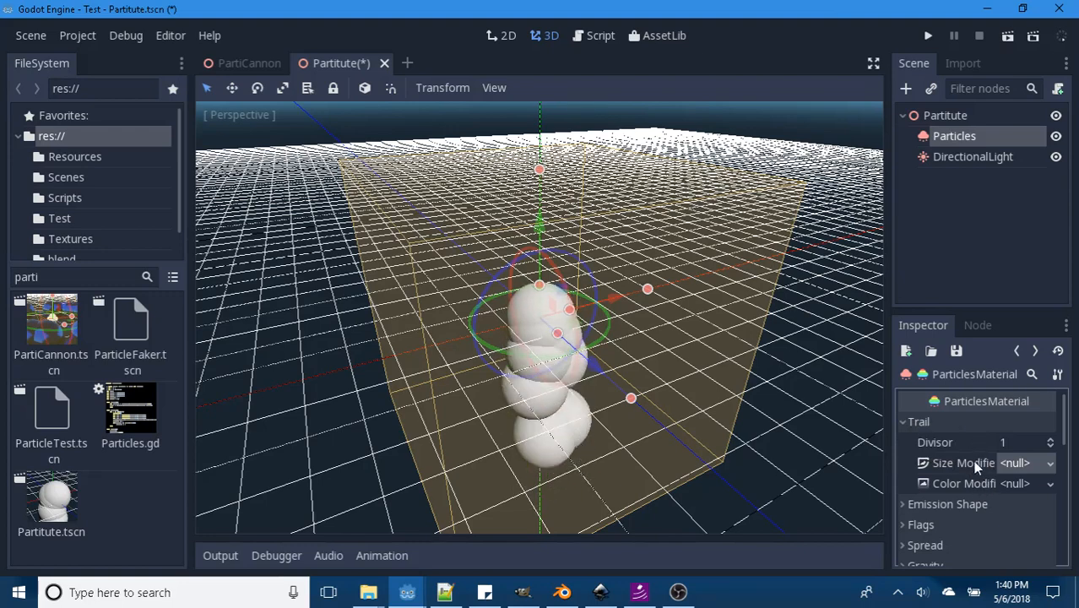
left_click(1052, 464)
left_click(1052, 466)
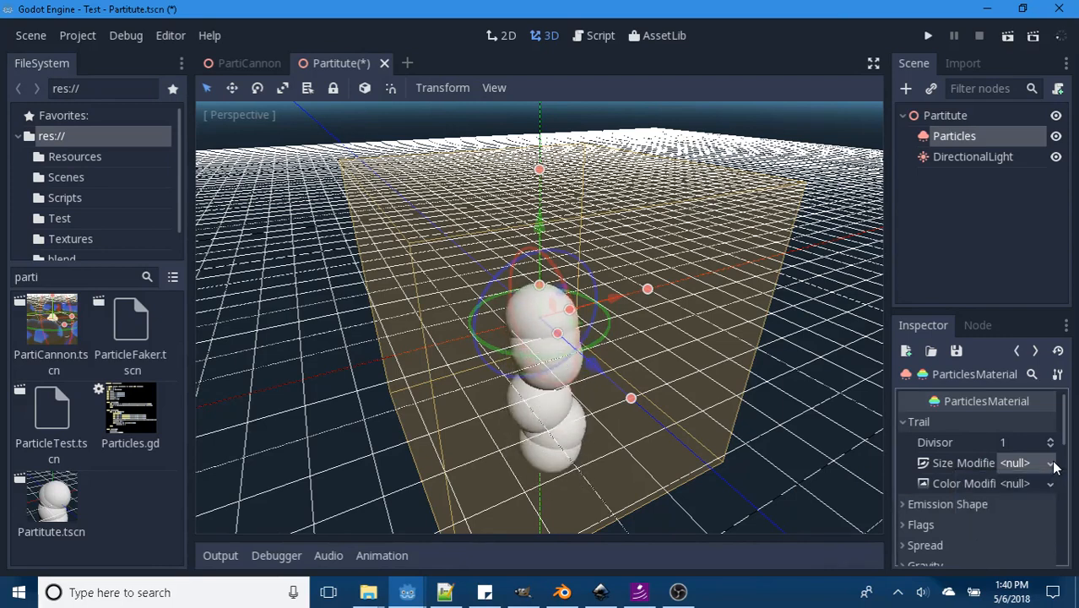
Step: Collapse the Trail settings and try the Sphere, Box, Points and Directed Points emission shapes in turn
left_click(901, 422)
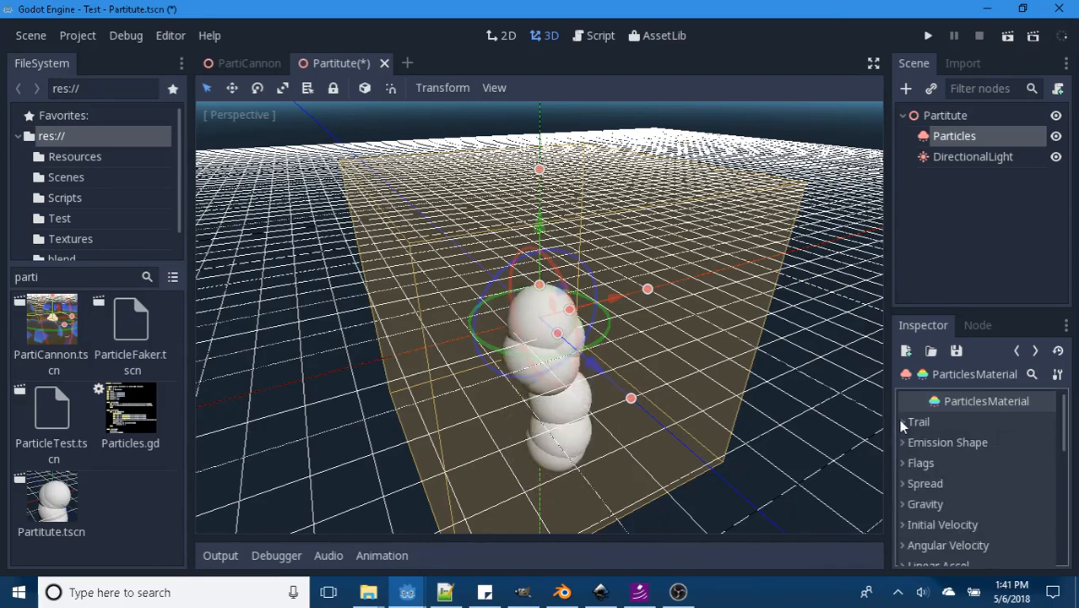
scroll(902, 422, "down", 1)
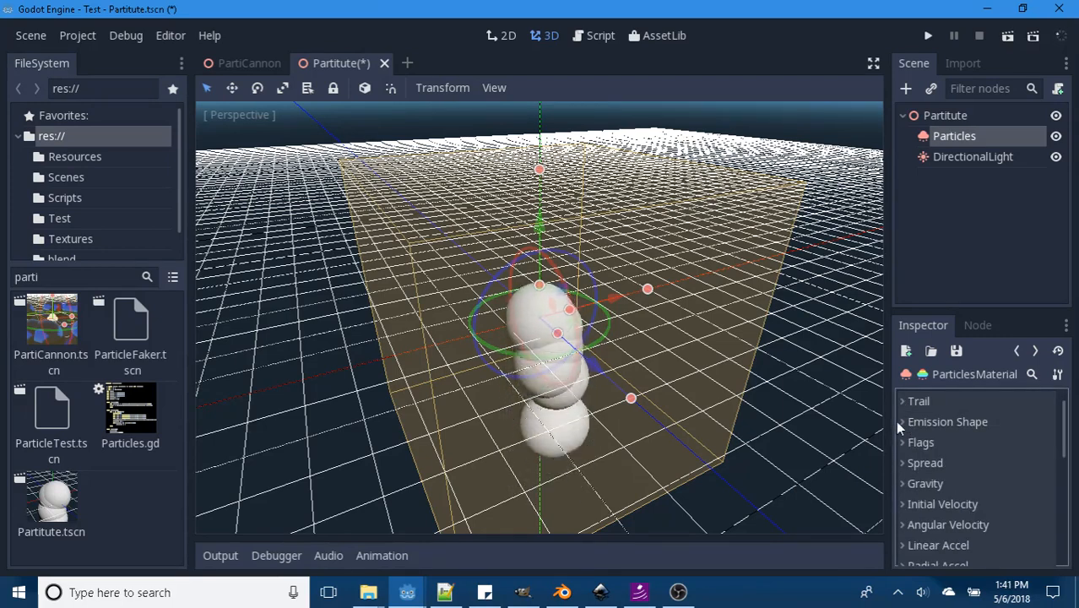
left_click(902, 424)
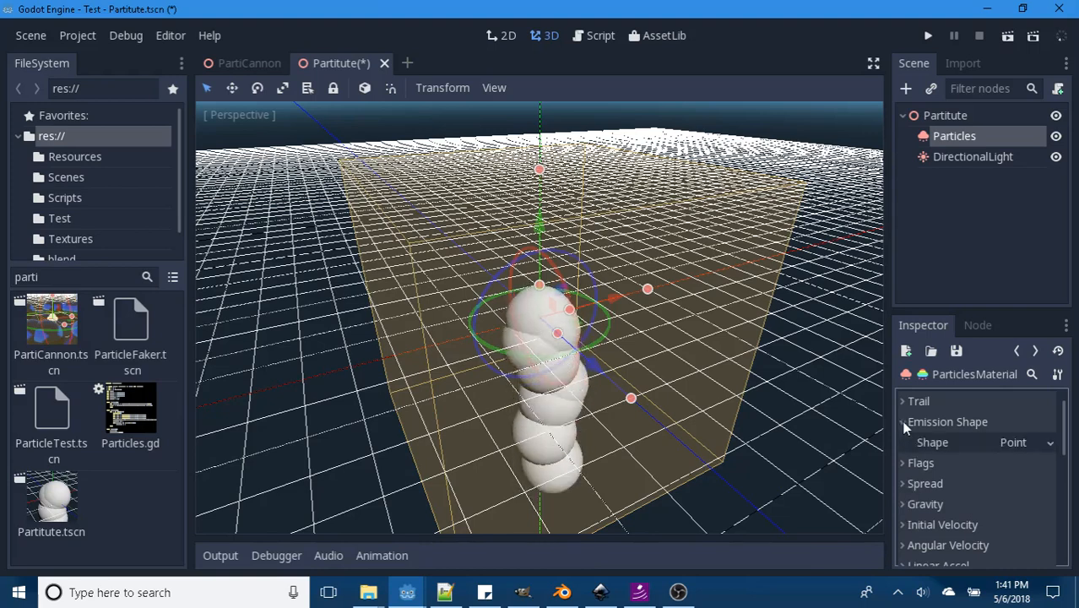
left_click(1047, 443)
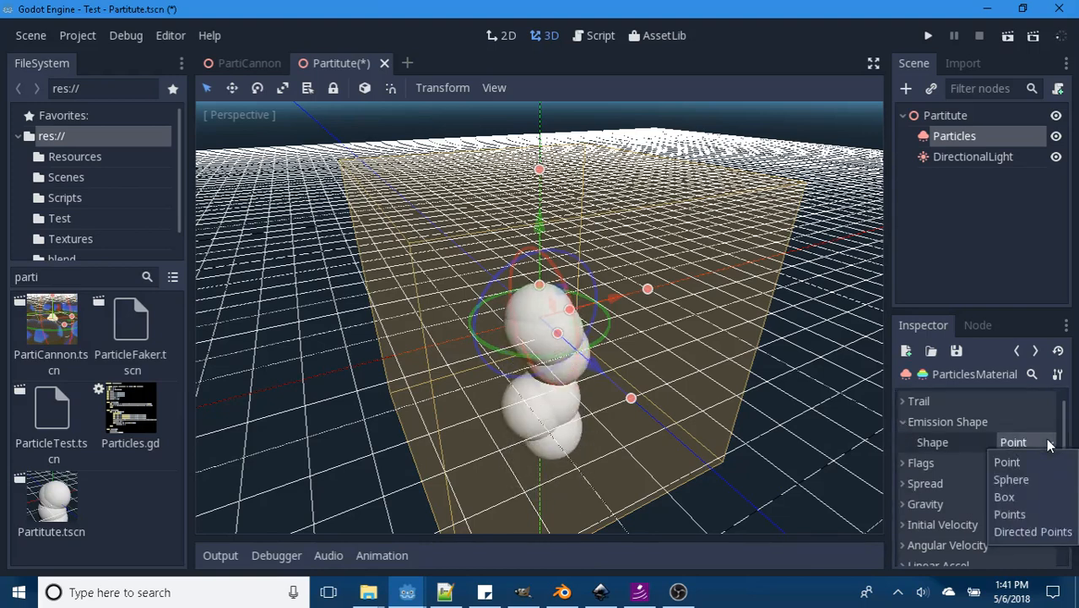
left_click(1011, 479)
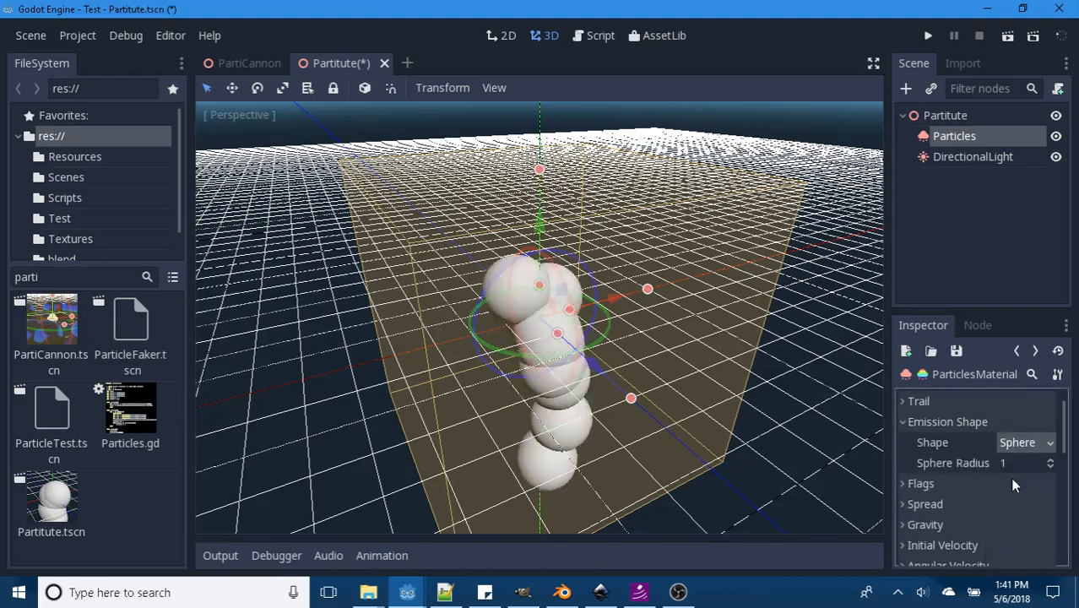
left_click(1052, 443)
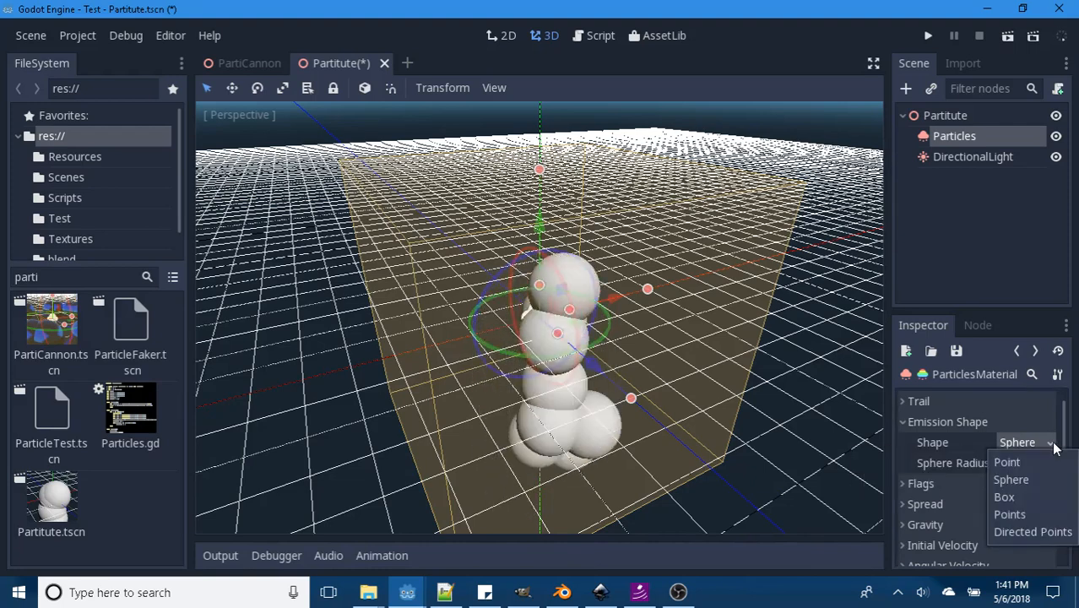
left_click(1019, 495)
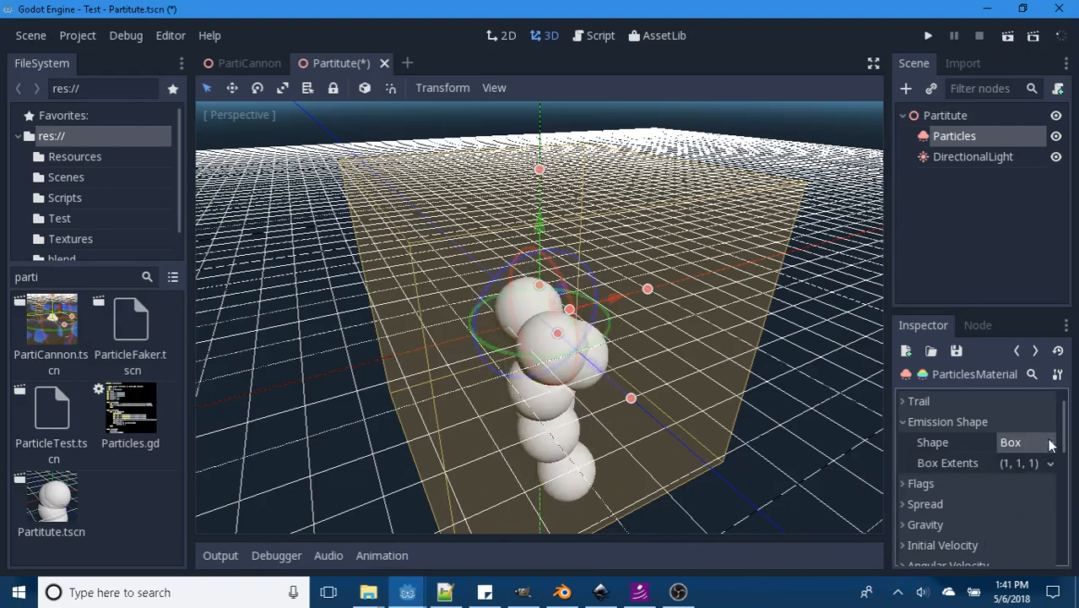
left_click(1050, 444)
left_click(1010, 514)
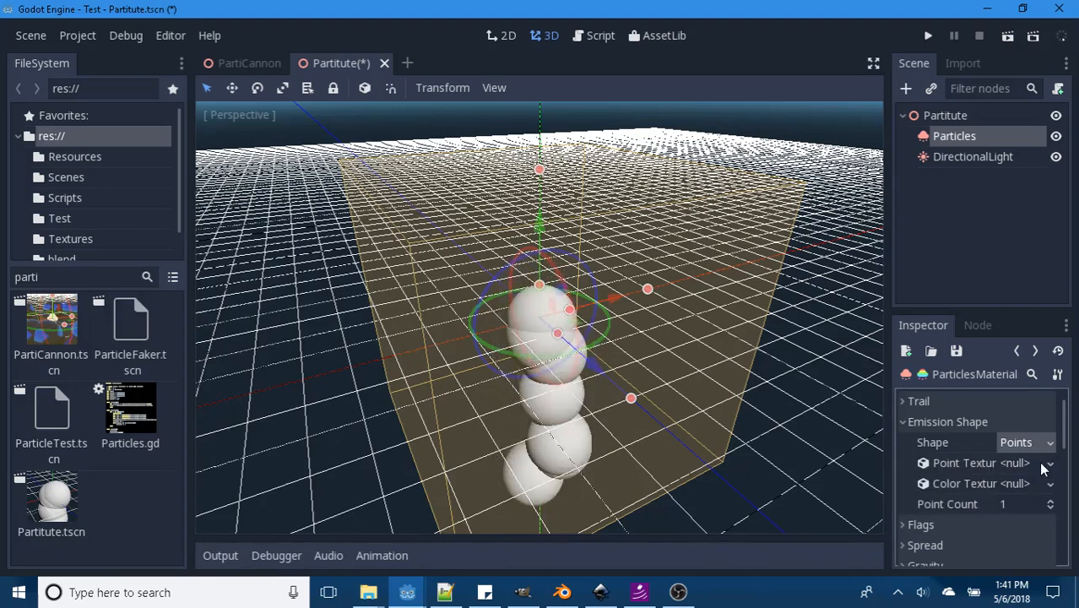
left_click(1052, 443)
left_click(1009, 531)
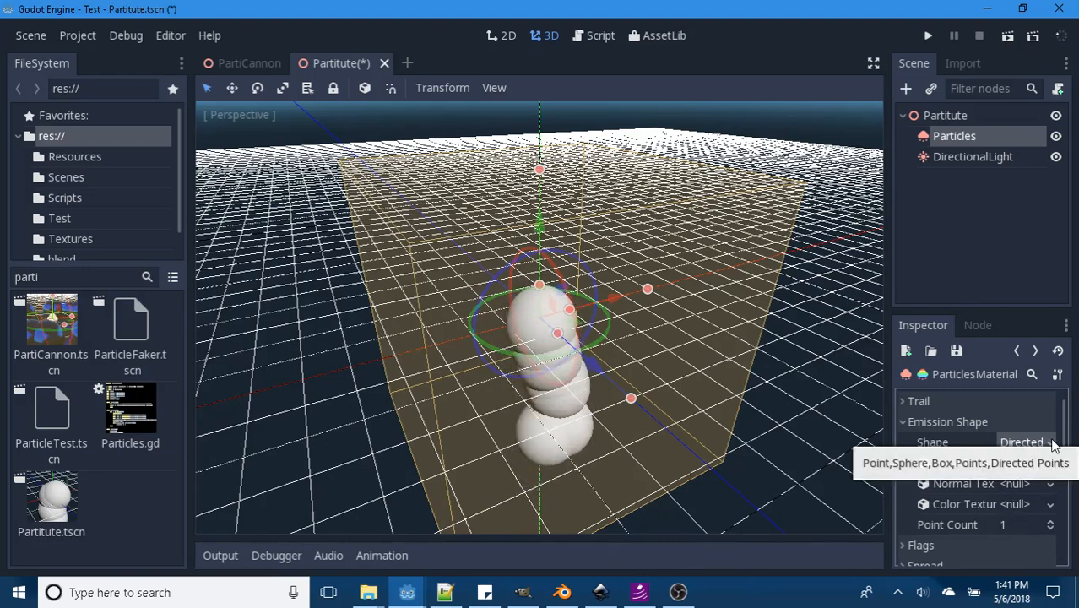
Step: Try the Box and Sphere emission shapes again and return the shape to Point
left_click(1053, 446)
left_click(1018, 497)
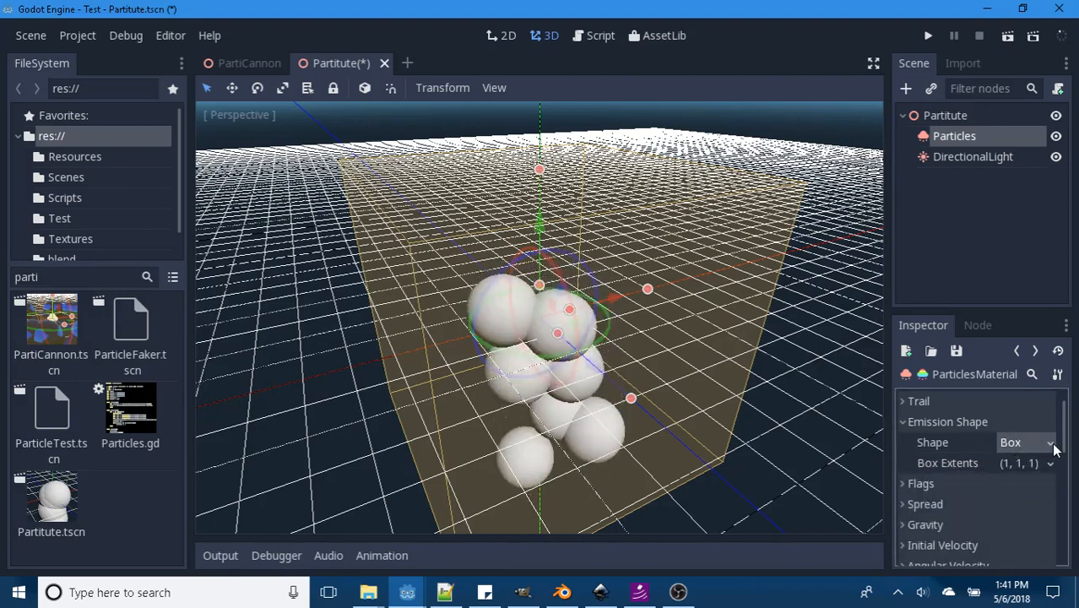
left_click(1055, 450)
left_click(1026, 477)
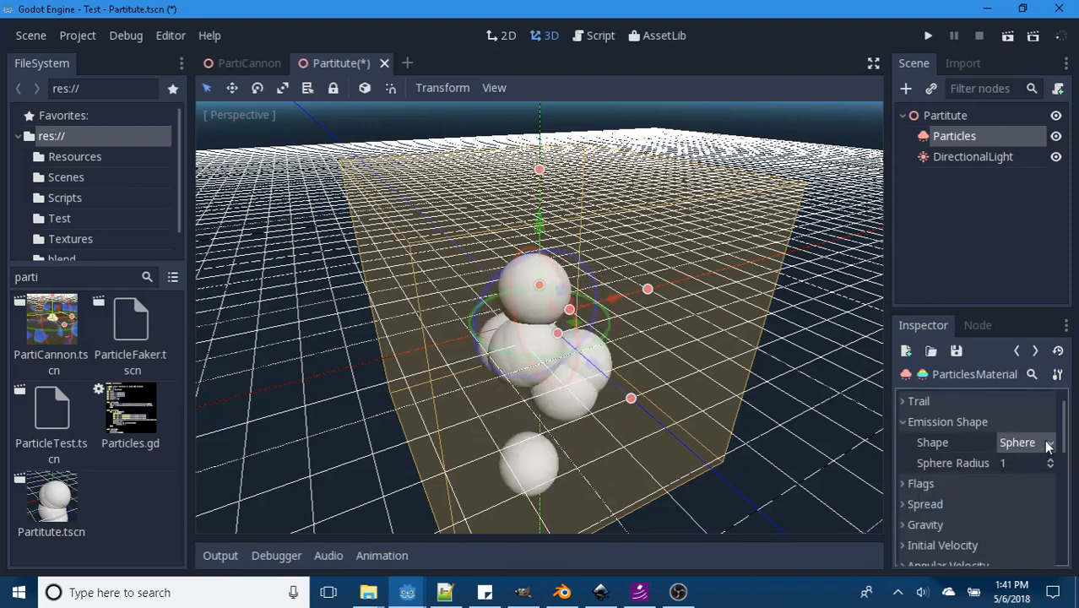
left_click(1049, 445)
left_click(1022, 458)
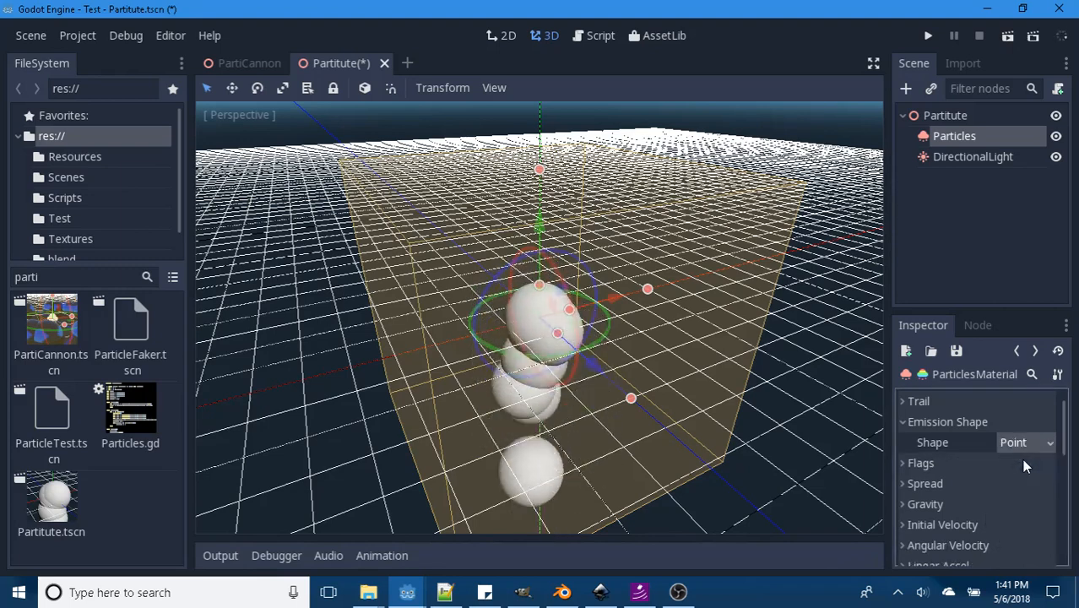
Step: Compare the Directed Points and Points emission shapes, and return the shape to Point
left_click(1051, 445)
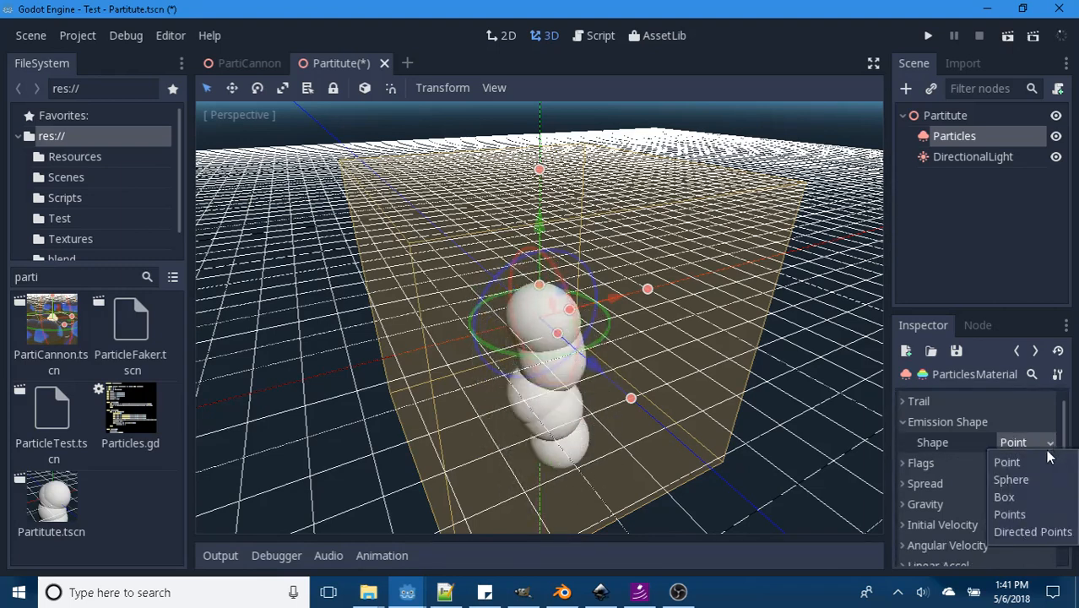
left_click(1026, 529)
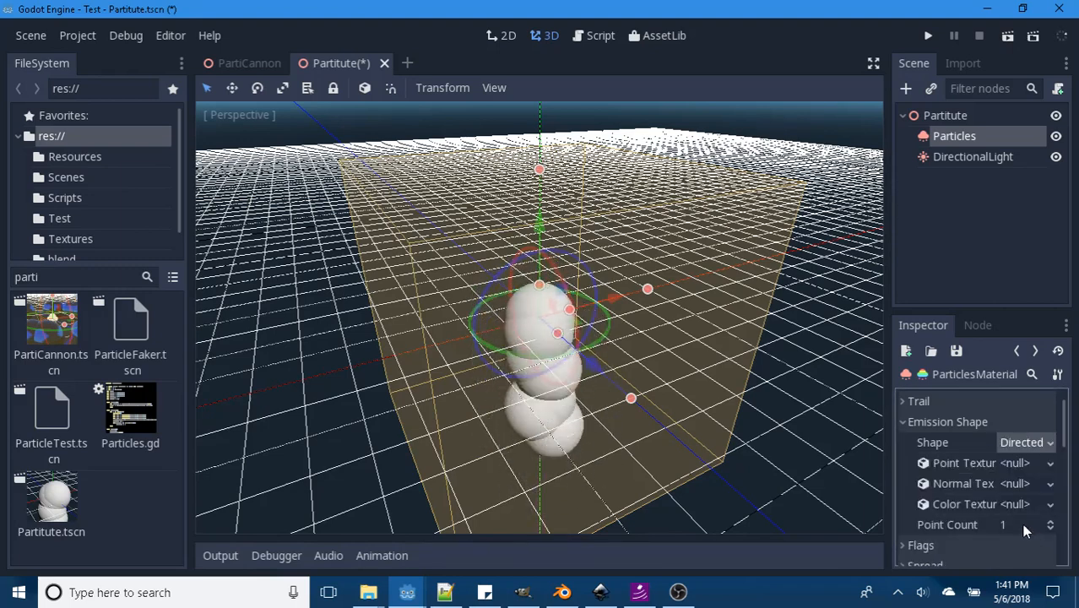
left_click(1051, 444)
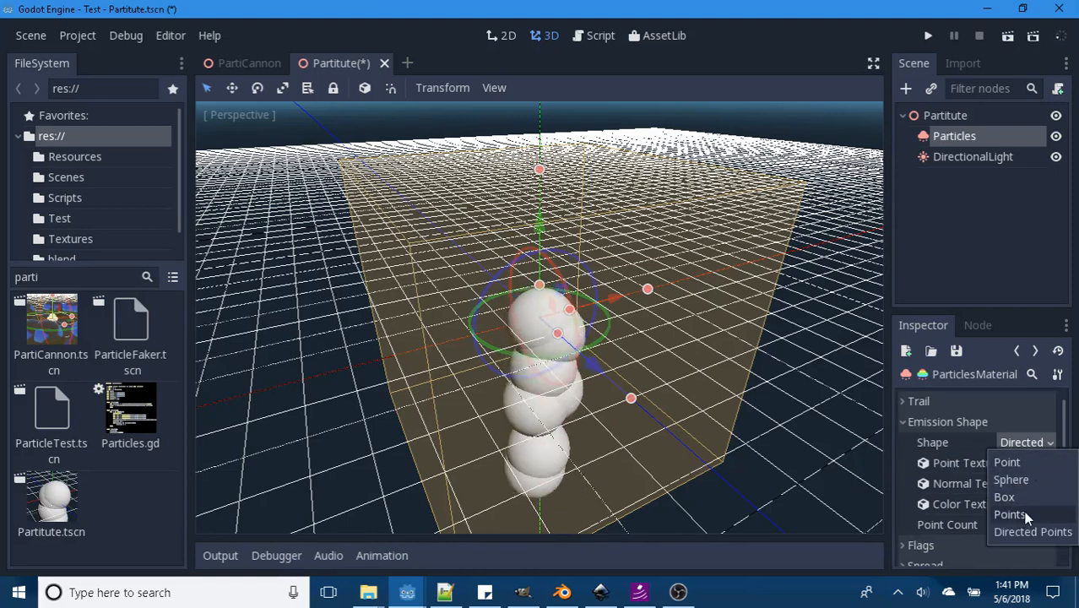
left_click(1024, 512)
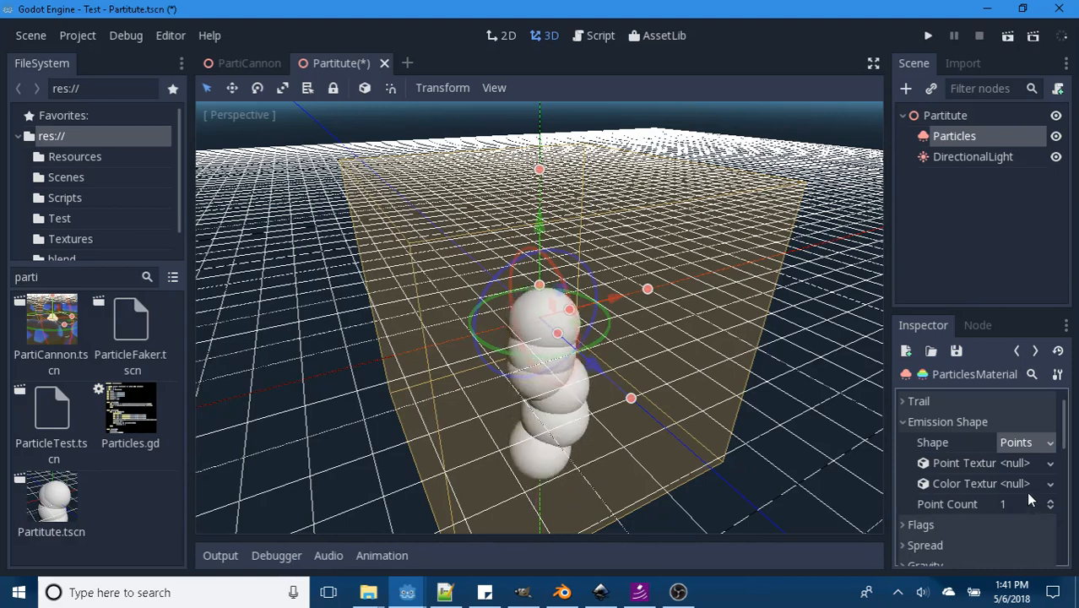
left_click(1051, 444)
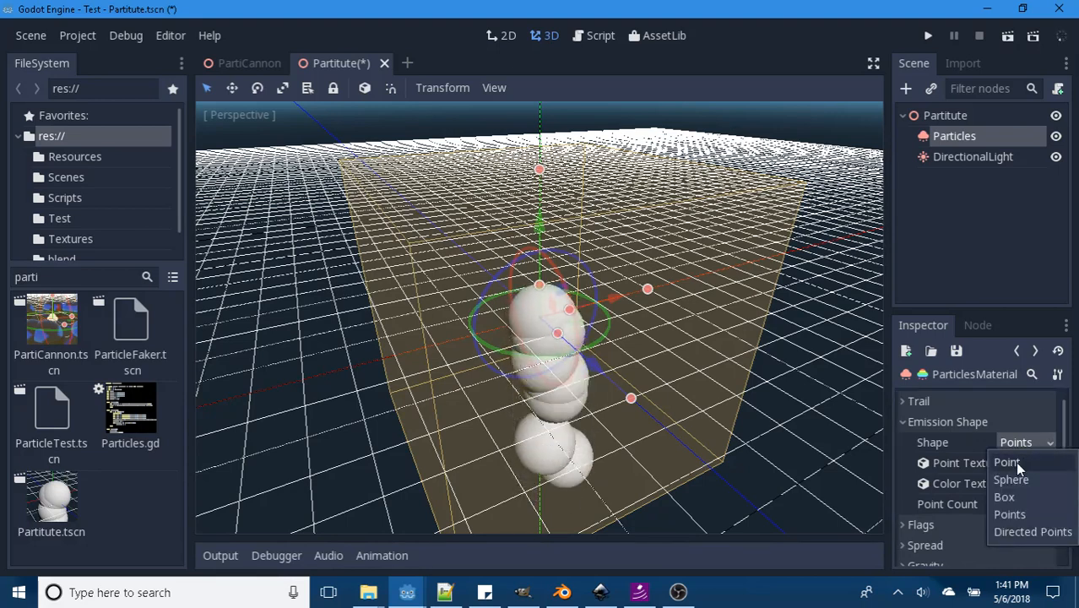
left_click(1015, 462)
Step: Cycle the emission shape through Directed Points, Box, Directed Points and Sphere, and set it back to Point
left_click(1050, 445)
left_click(1032, 532)
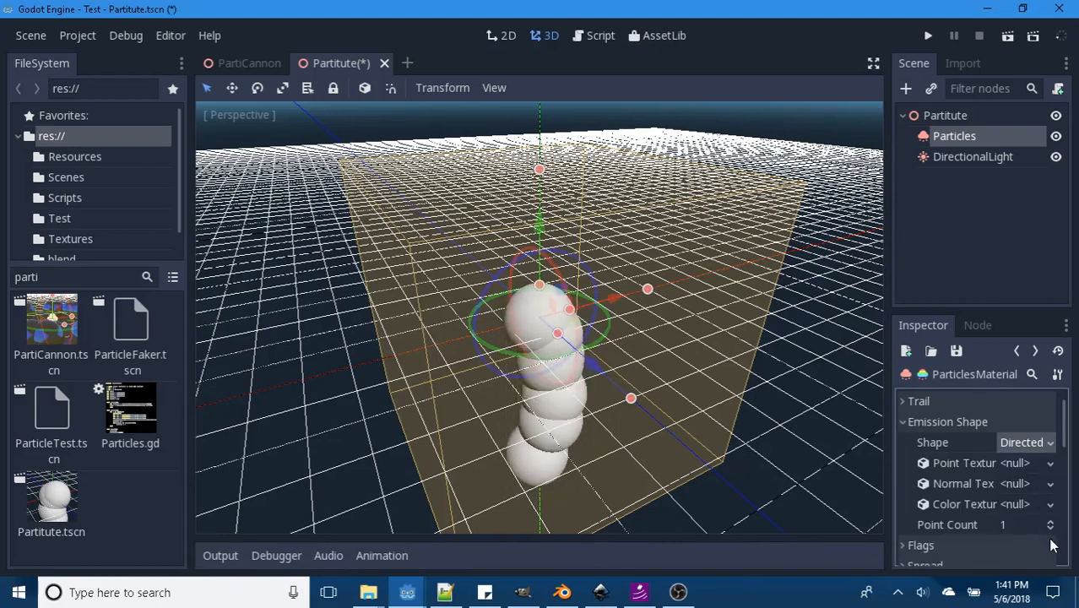
left_click(1051, 444)
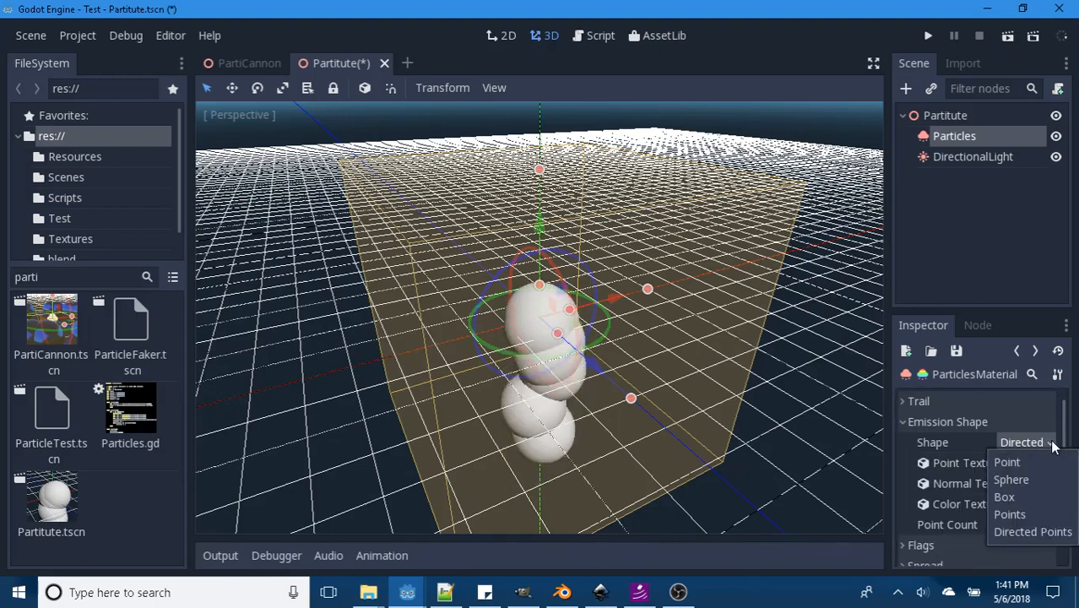
left_click(1014, 493)
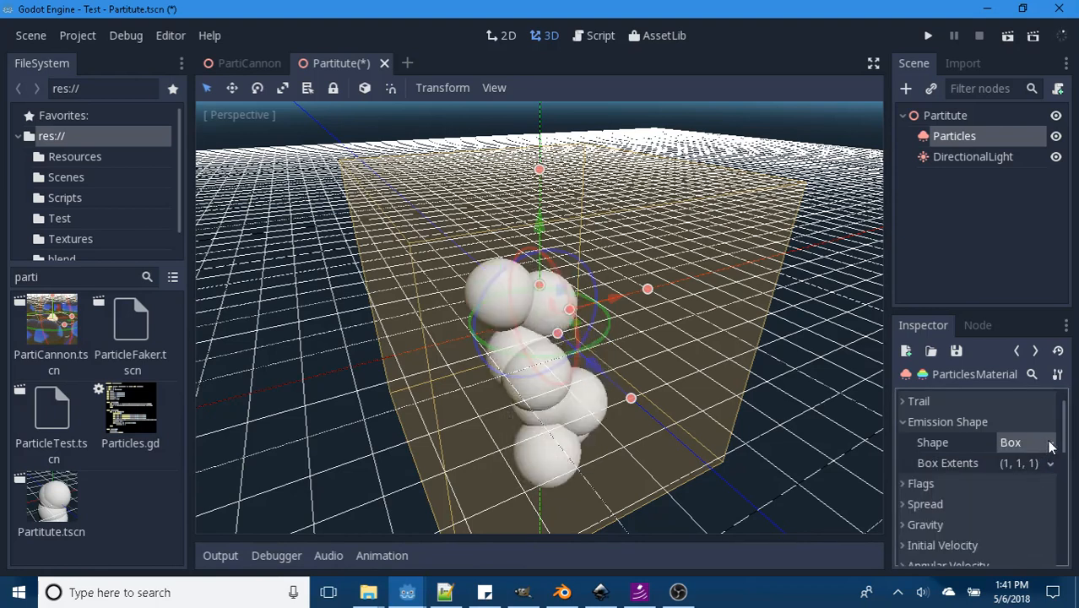
left_click(1048, 445)
left_click(1033, 532)
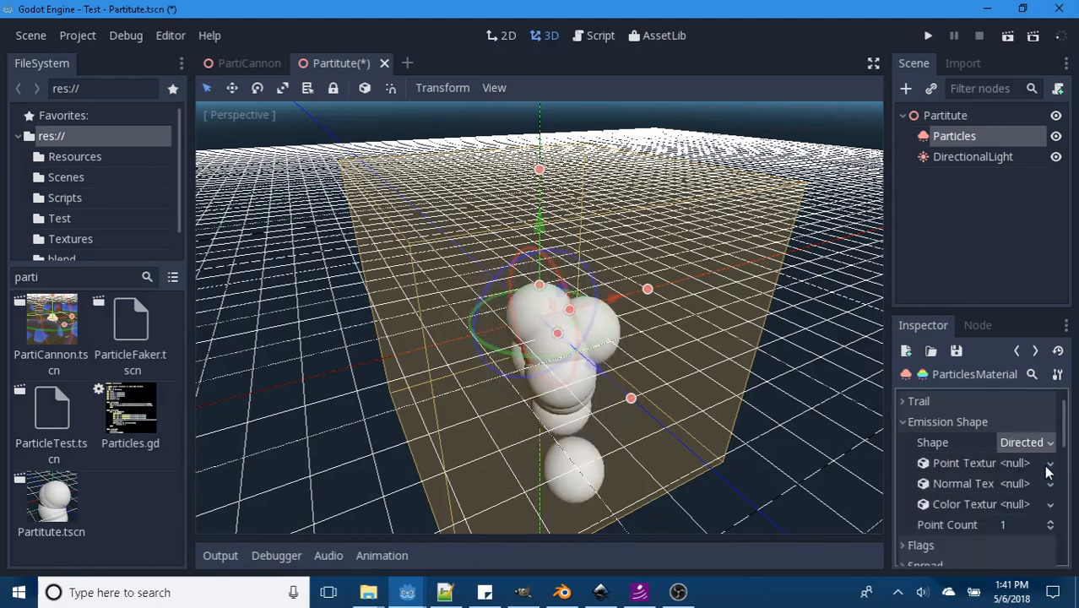
left_click(1050, 443)
left_click(1026, 481)
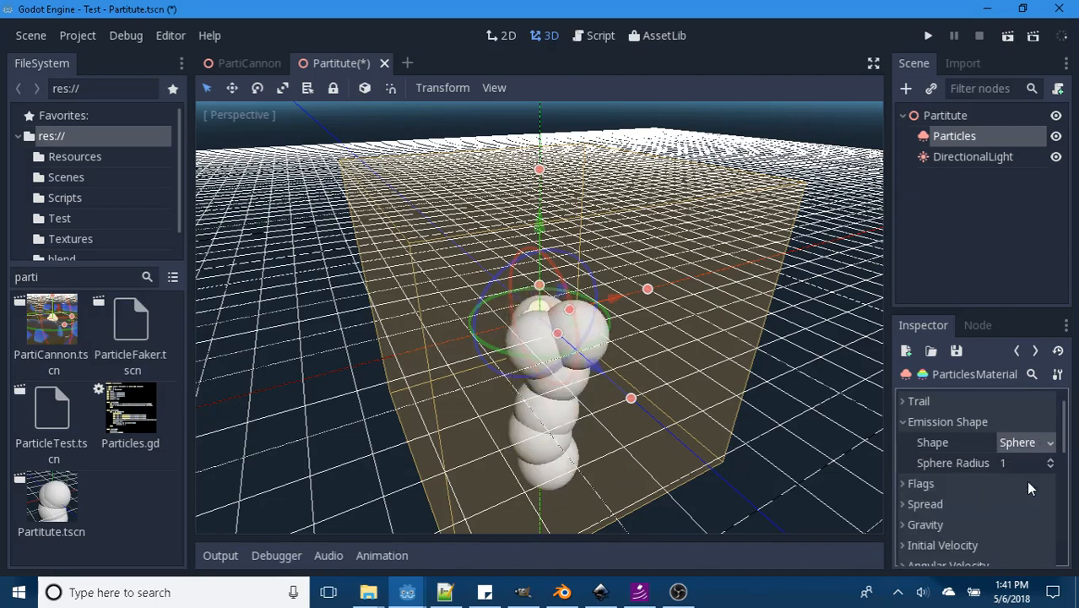
left_click(1050, 444)
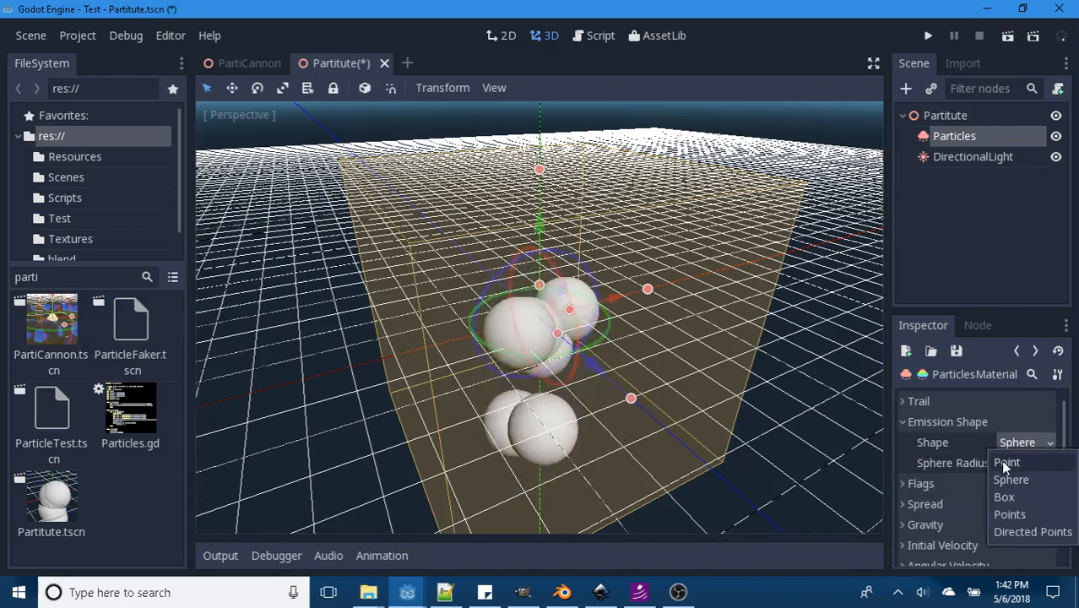
left_click(1004, 463)
Step: Try the Sphere emission shape once more and set the shape back to Point
left_click(1050, 443)
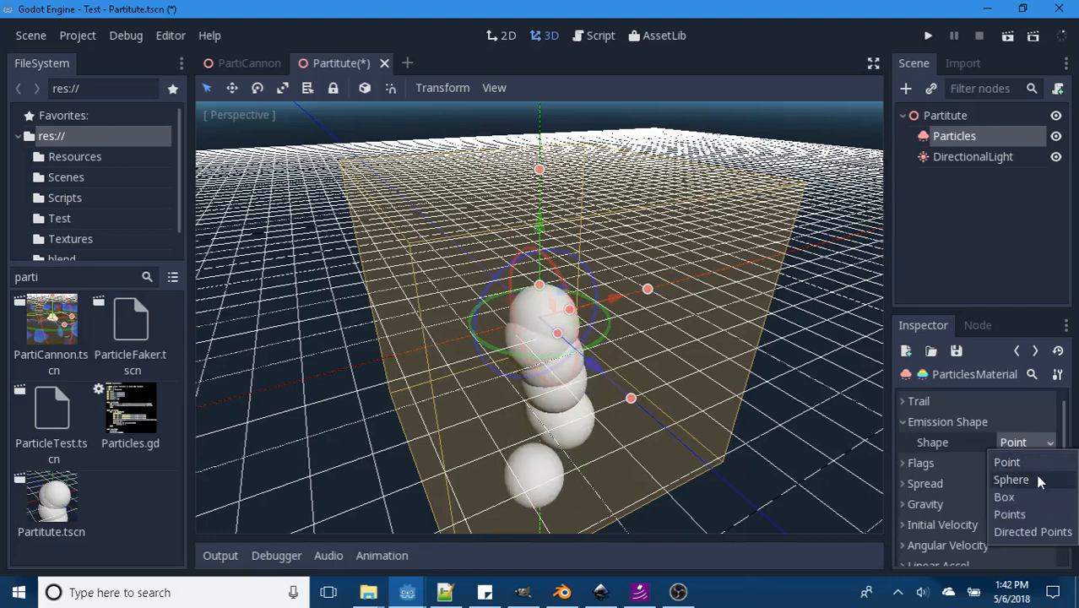
left_click(1018, 481)
left_click(1051, 443)
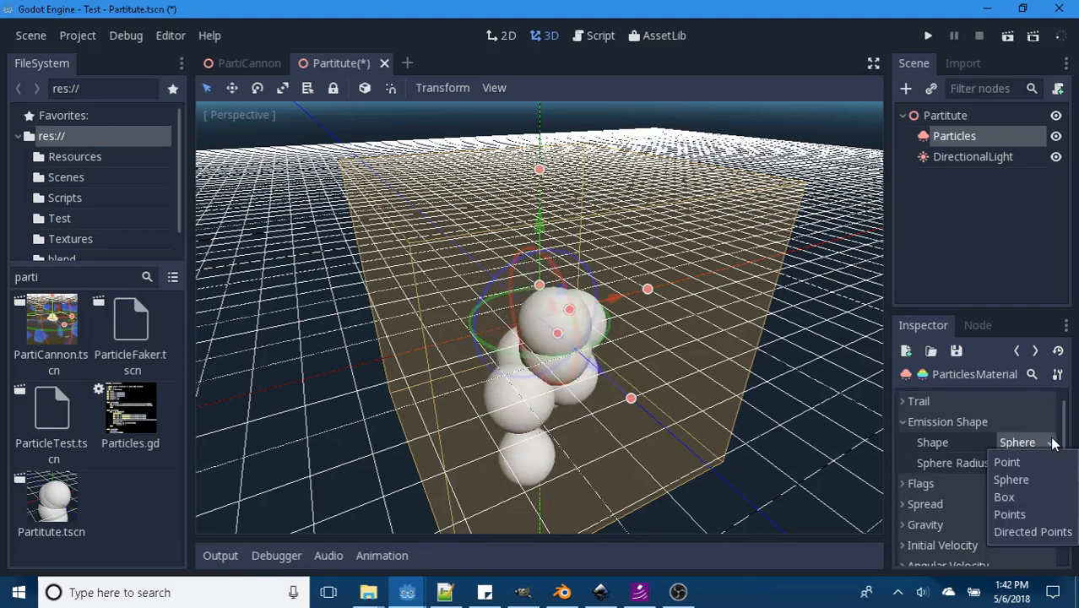
left_click(1007, 464)
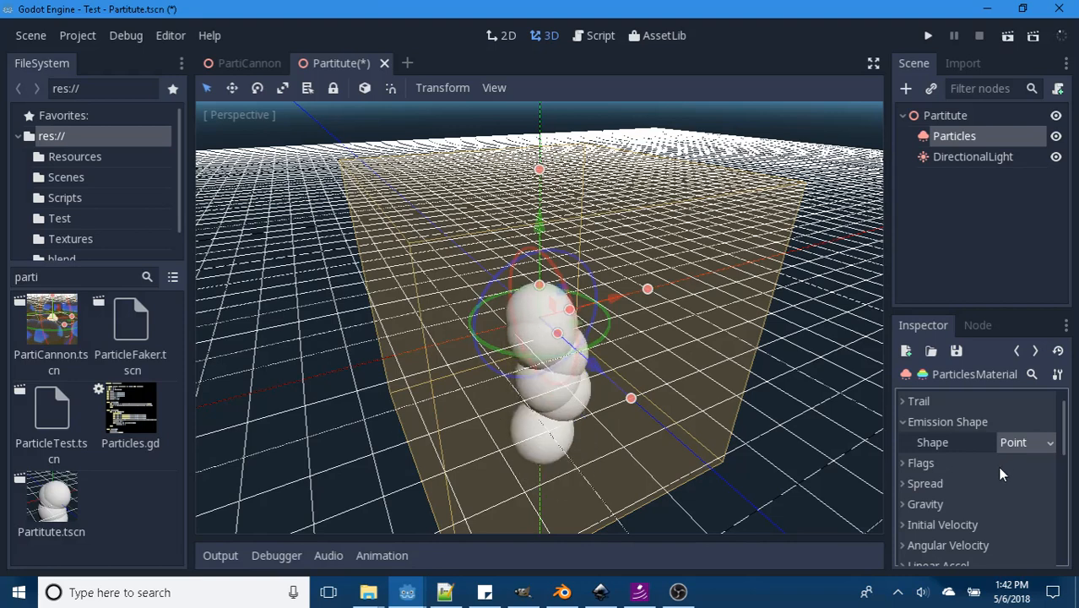
Step: Expand the ParticlesMaterial's Flags settings and examine the Align Y, Rotate Y and Disable Z options
left_click(905, 462)
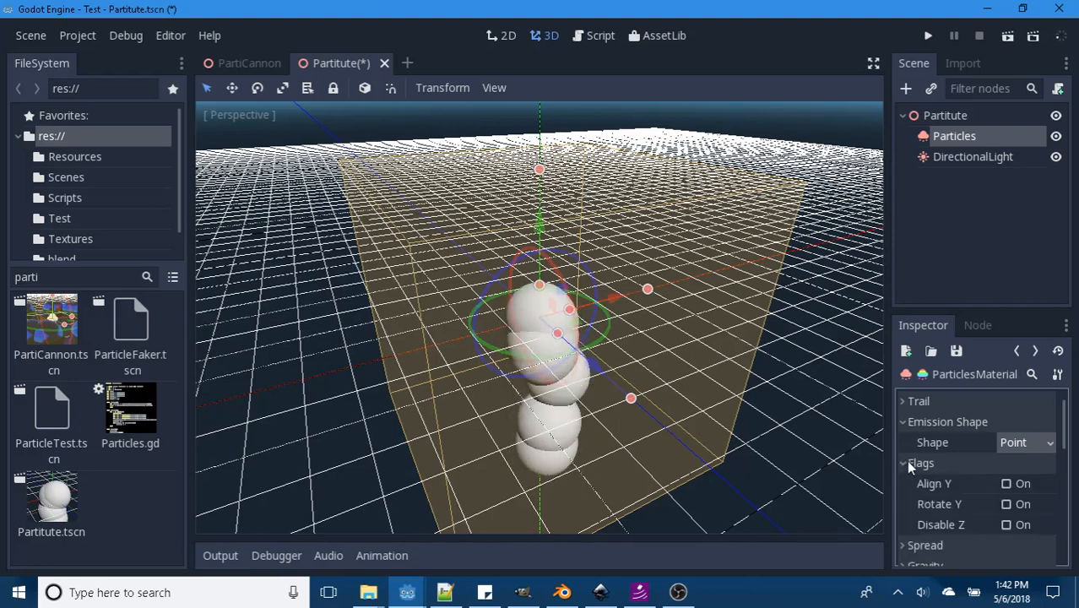
scroll(981, 484, "down", 2)
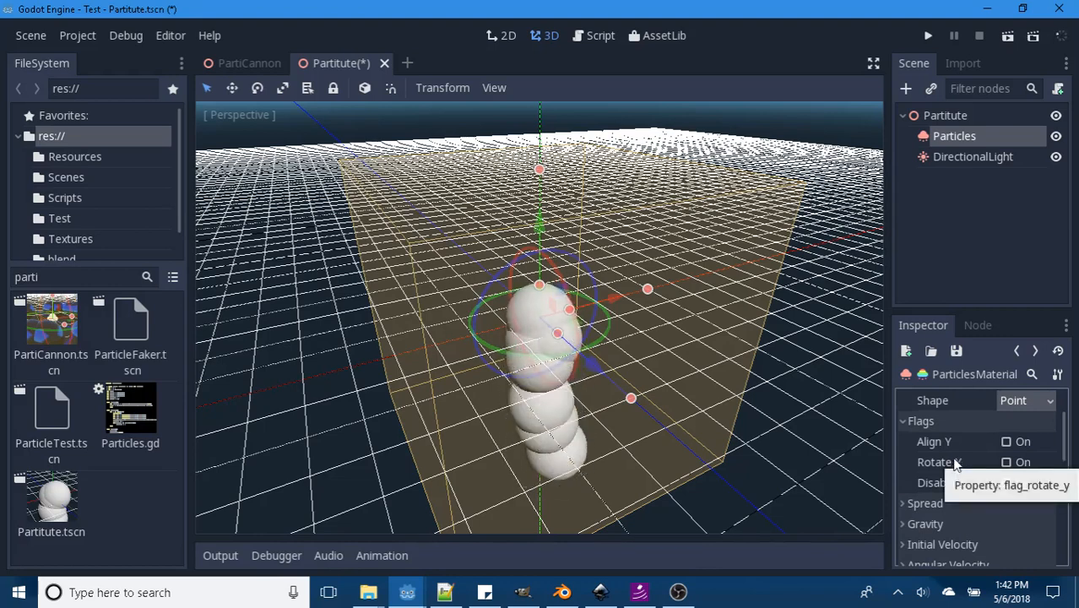
Step: Try the Align Y, Rotate Y and Disable Z flags one at a time, turning each back off, and collapse the Flags settings
left_click(1005, 443)
left_click(1005, 443)
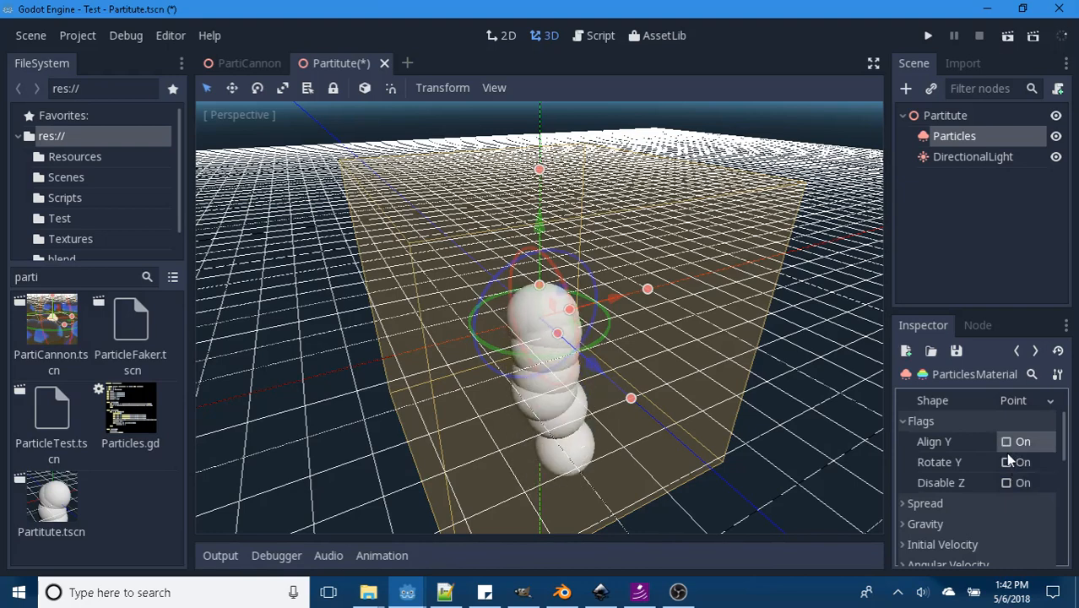
left_click(1008, 463)
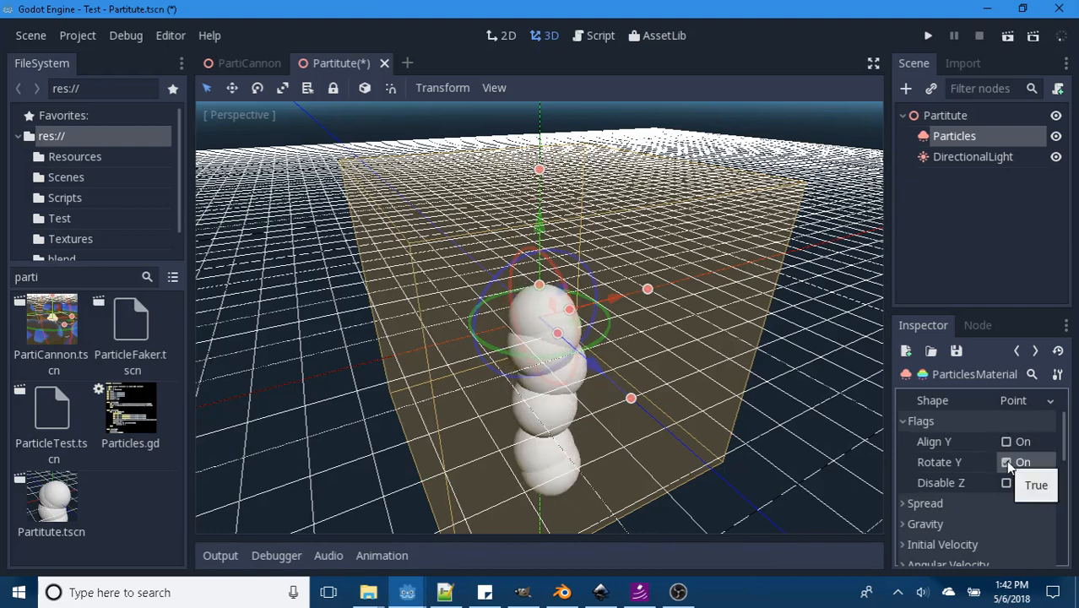
left_click(1008, 463)
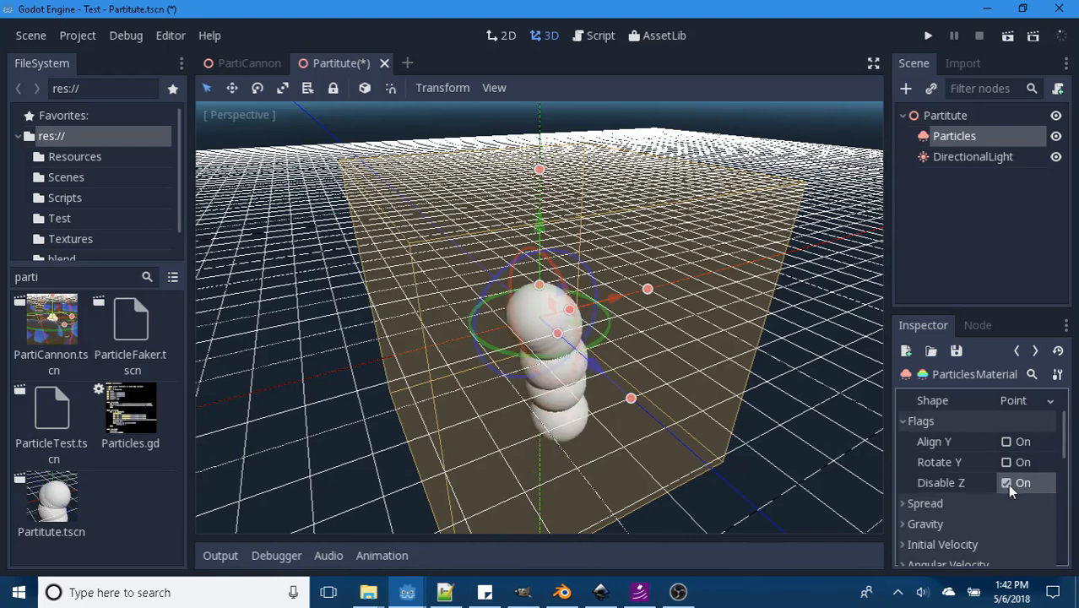
left_click(1007, 483)
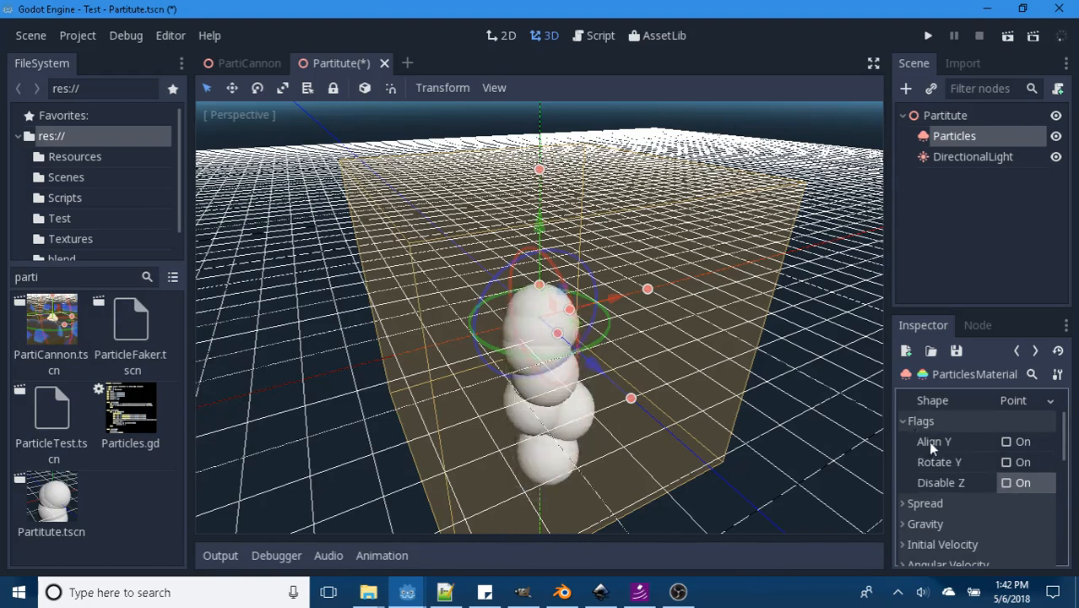
left_click(910, 427)
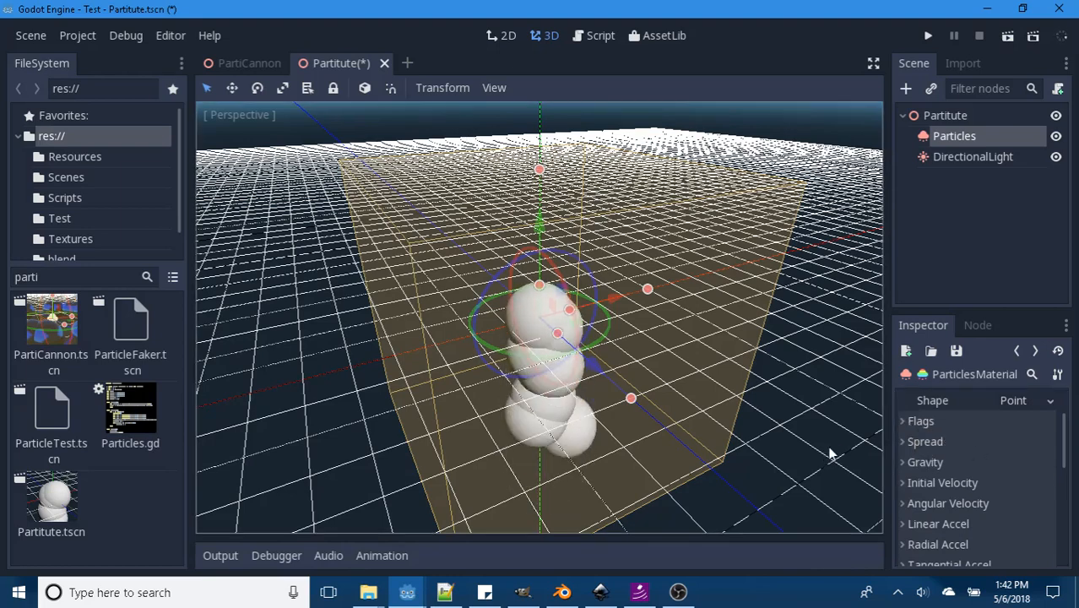
Step: Expand the ParticlesMaterial's Spread settings and set Flatness to 1
left_click(921, 442)
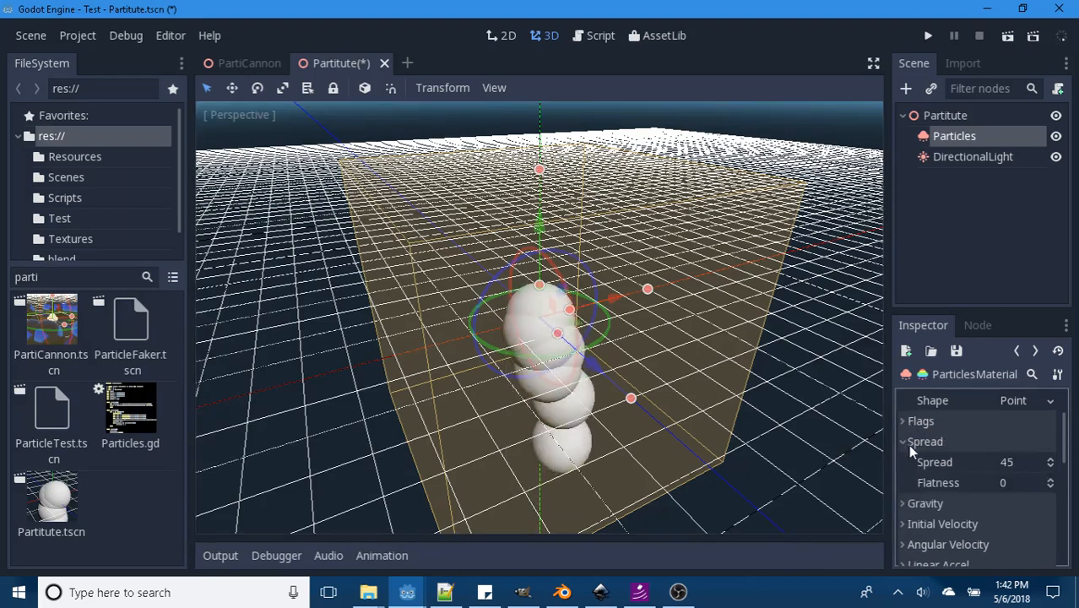
left_click(1005, 483)
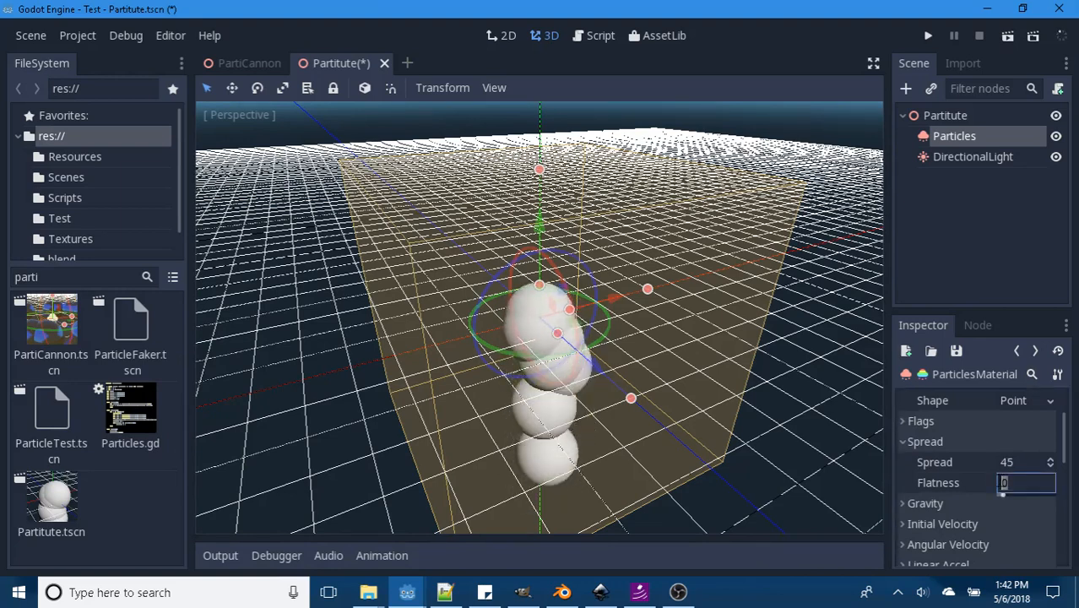
type("1")
key("Return")
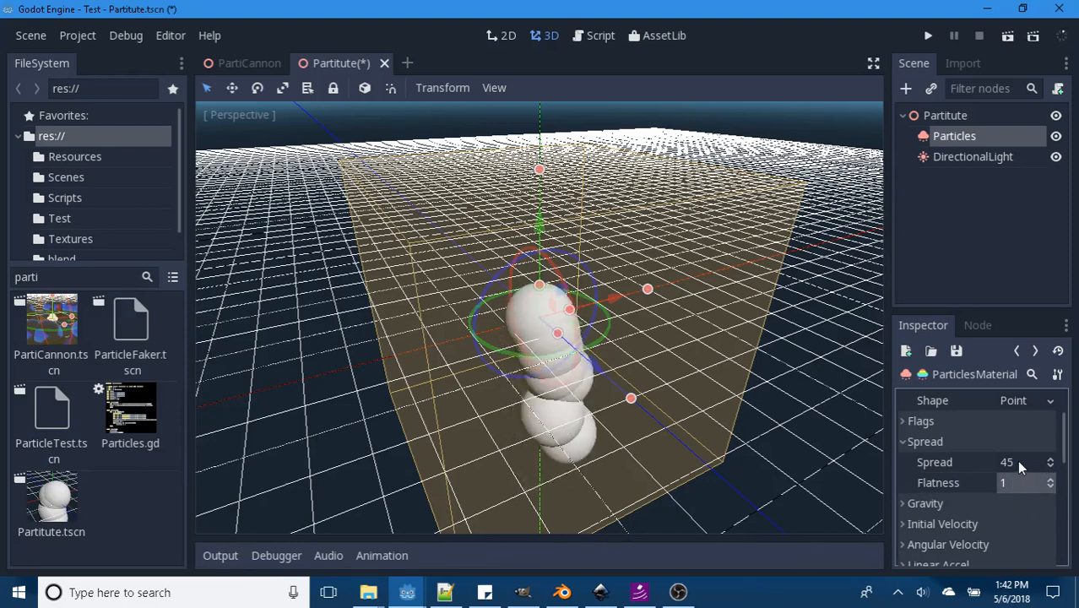
Step: Expand the Gravity settings and set the gravity's y component to 0
scroll(951, 466, "up", 3)
scroll(955, 469, "down", 4)
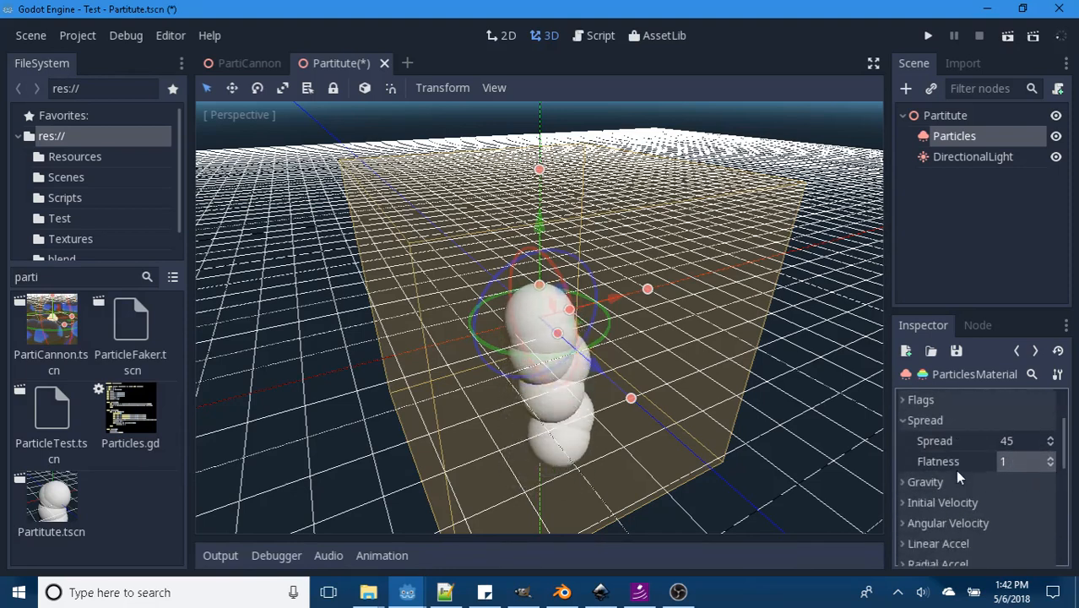
left_click(906, 481)
scroll(971, 480, "down", 1)
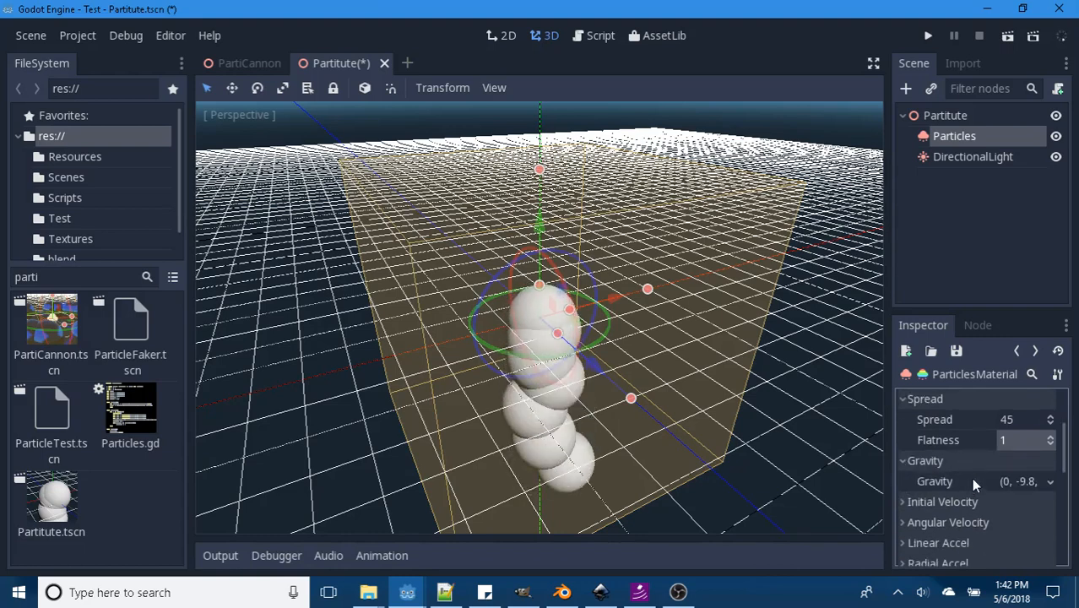
left_click(1016, 481)
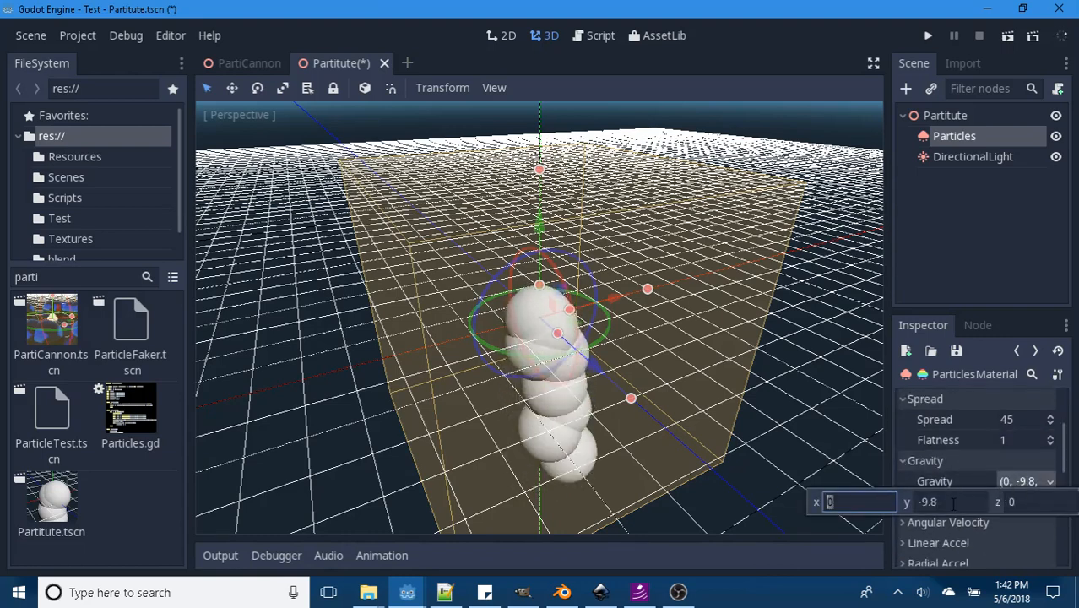
left_click(954, 504)
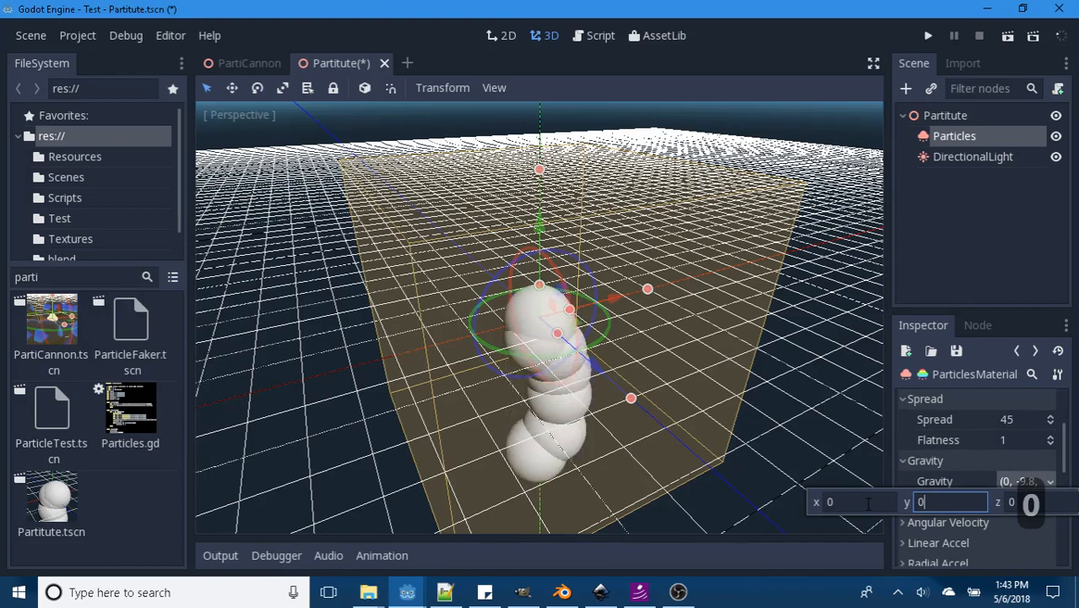
key("Return")
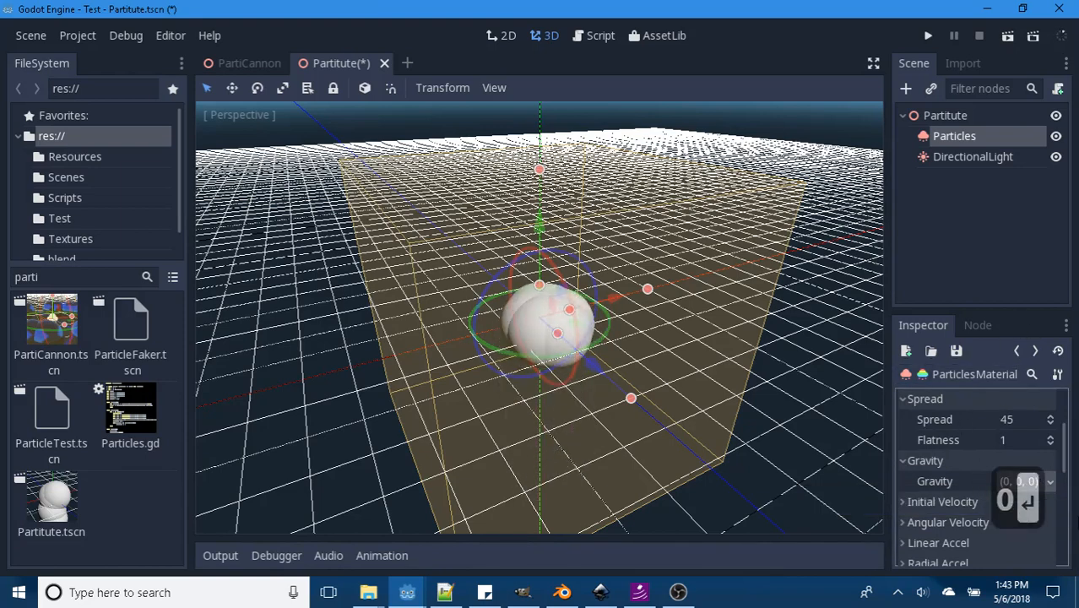
scroll(1014, 510, "down", 2)
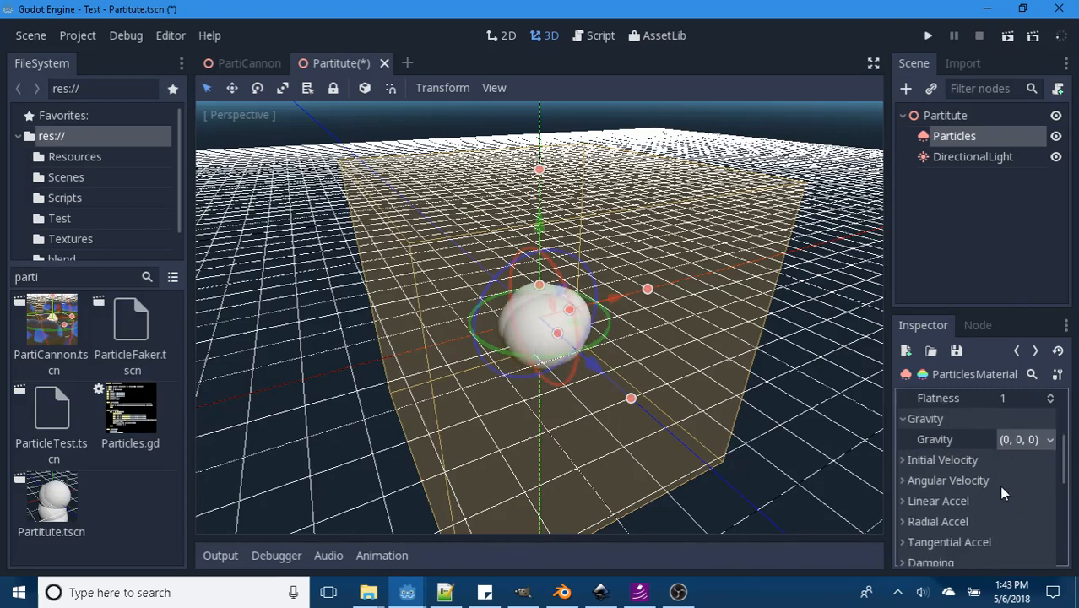
scroll(998, 492, "down", 1)
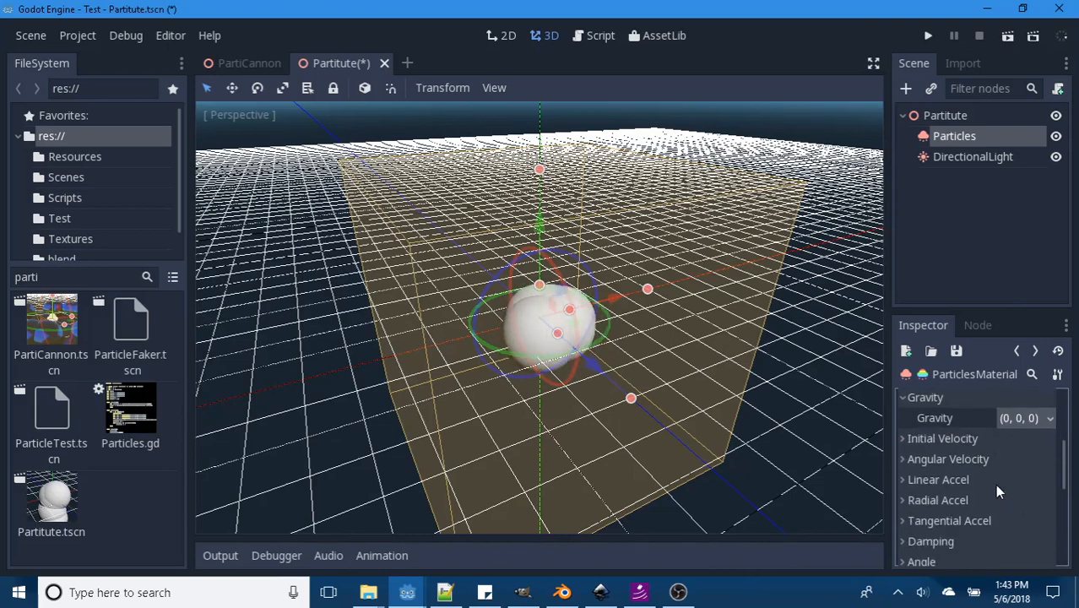
Step: Switch to Carnac, adjust its key display offsets until Left Offset is 0 and Right Offset is 1260, and return to Godot
left_click(642, 595)
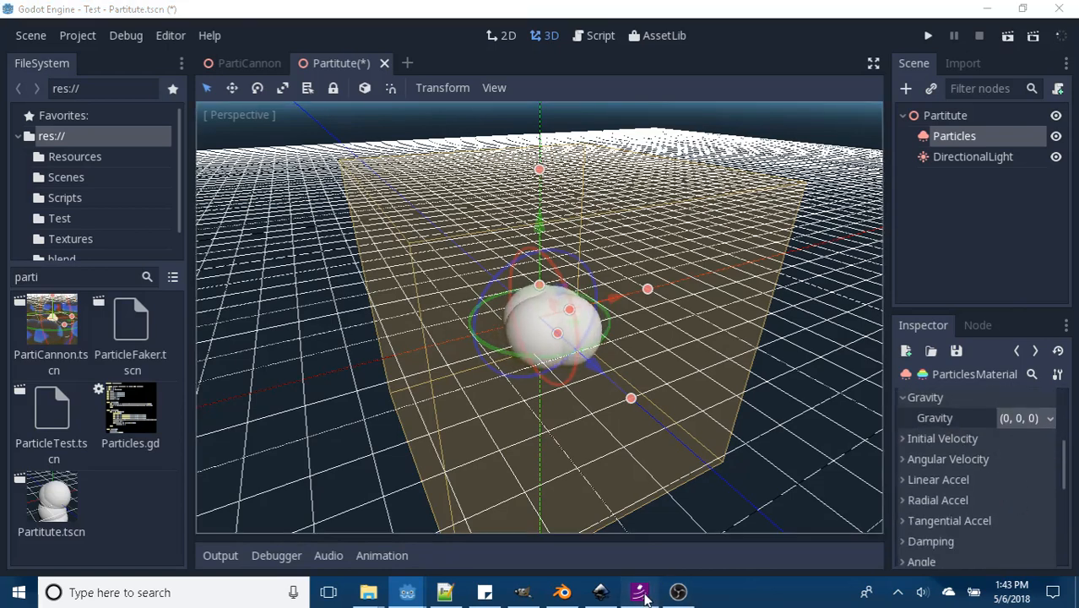
left_click(51, 39)
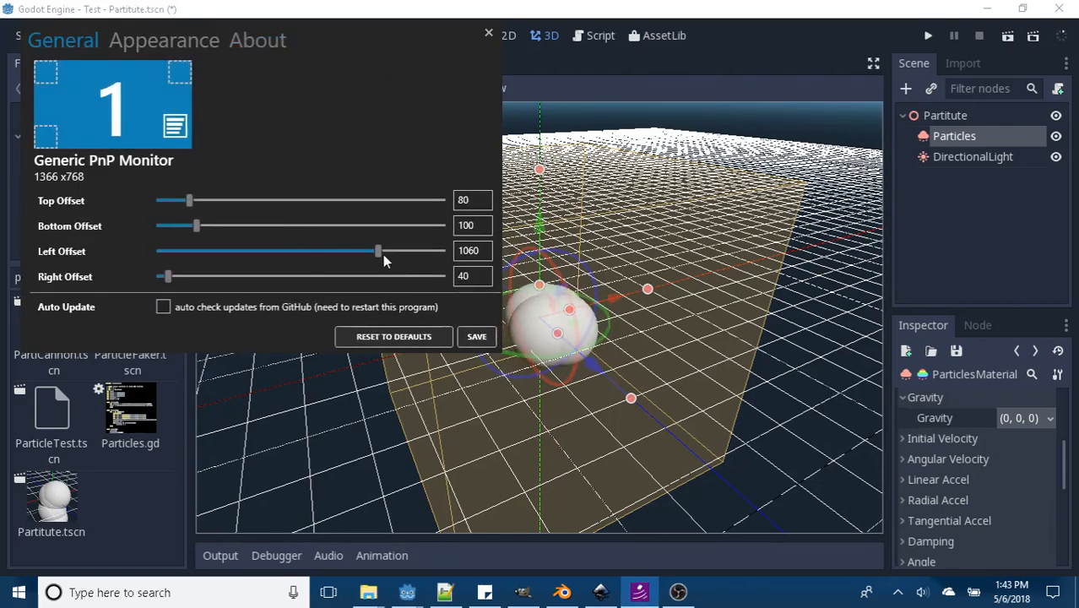
left_click_drag(222, 249, 224, 250)
key("q")
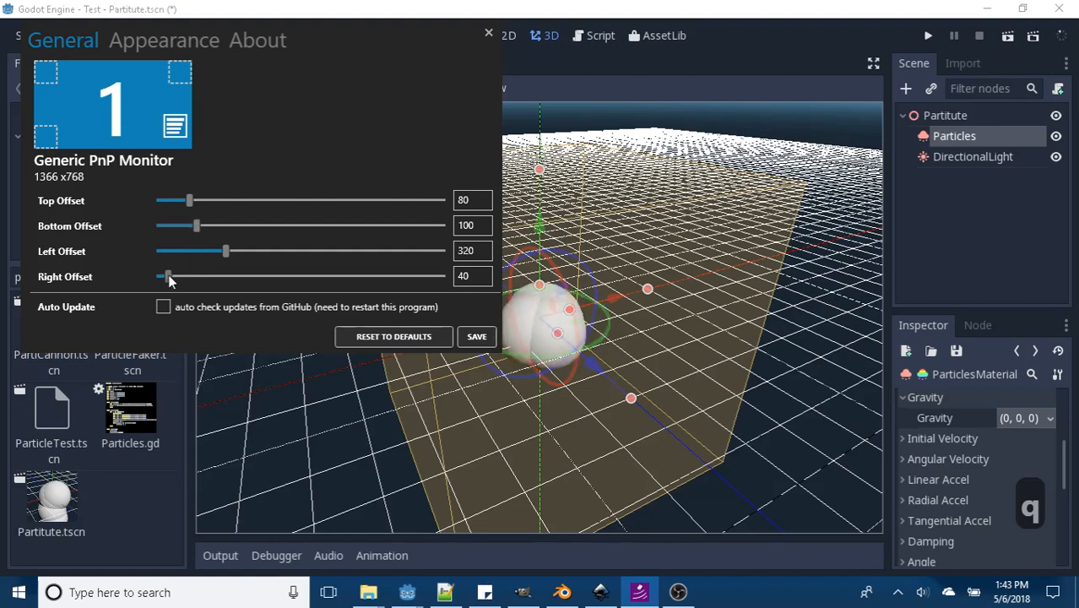
left_click_drag(169, 281, 322, 296)
key("q")
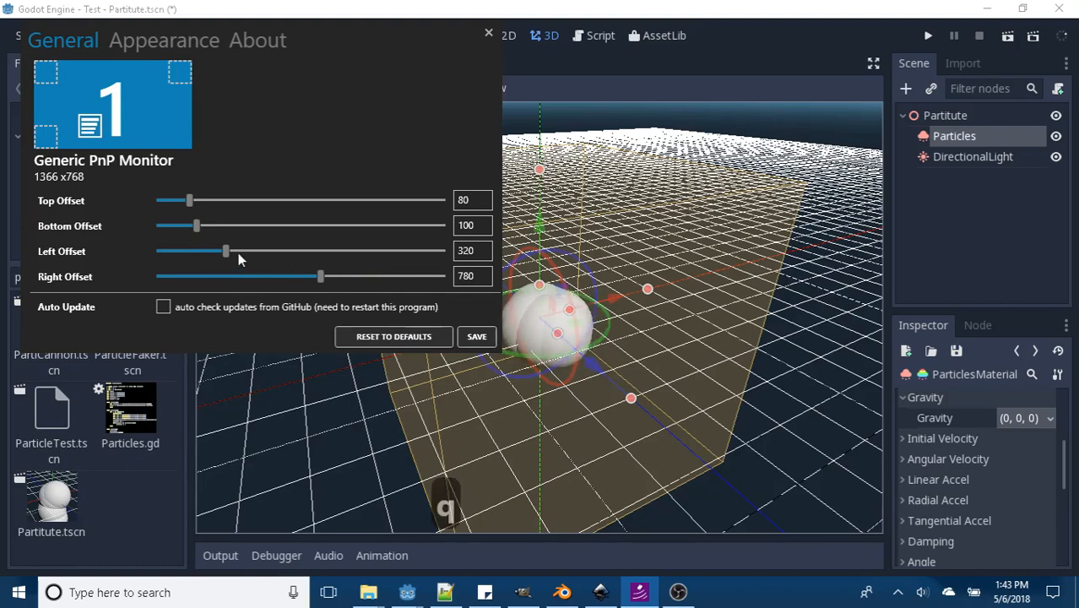
left_click_drag(230, 253, 424, 253)
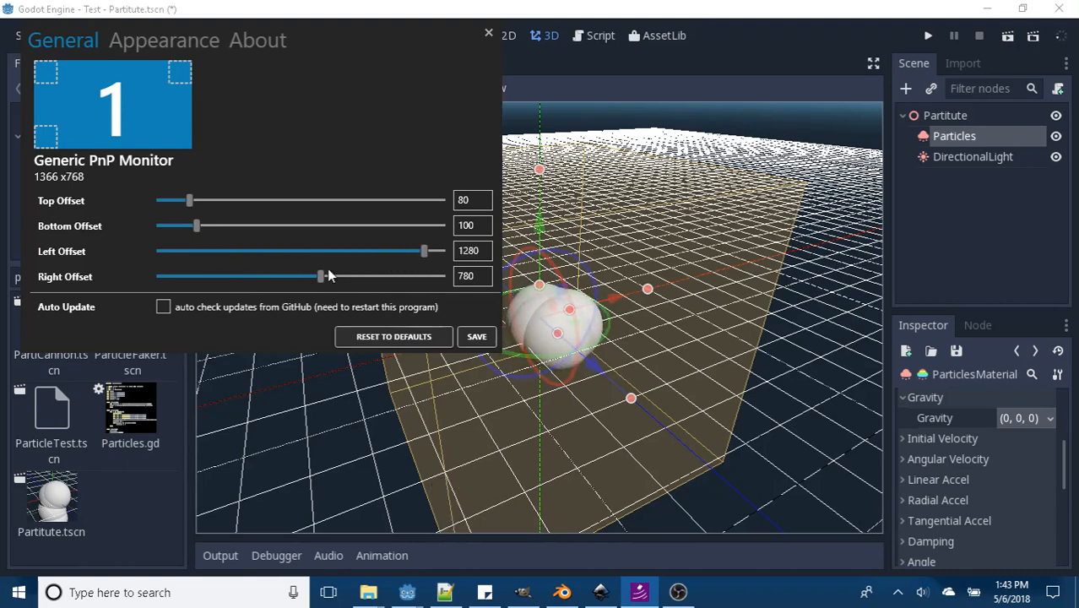
left_click_drag(315, 282, 263, 279)
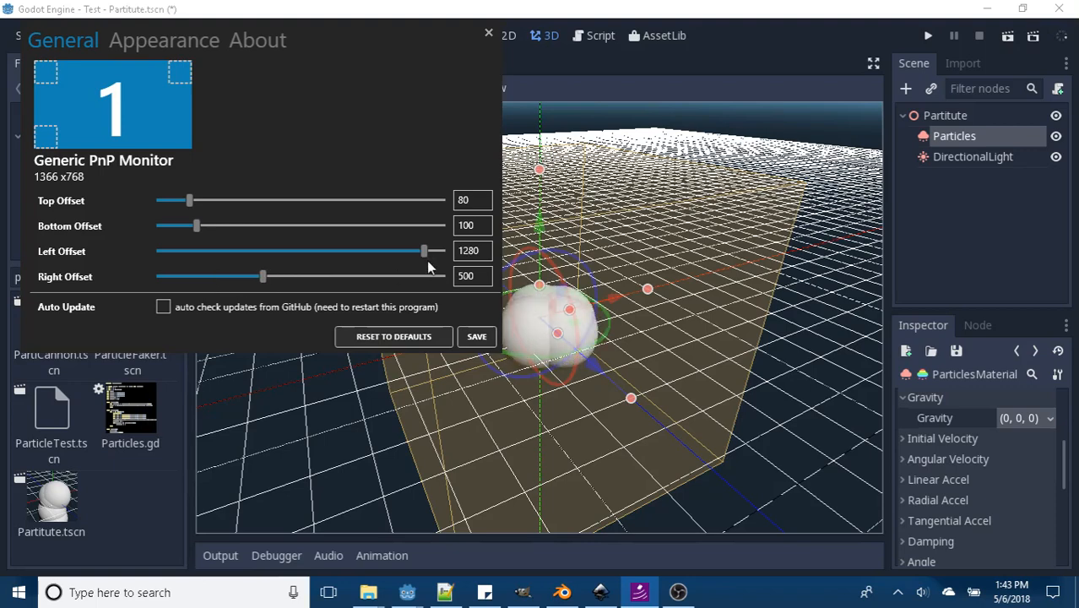
left_click_drag(424, 251, 183, 251)
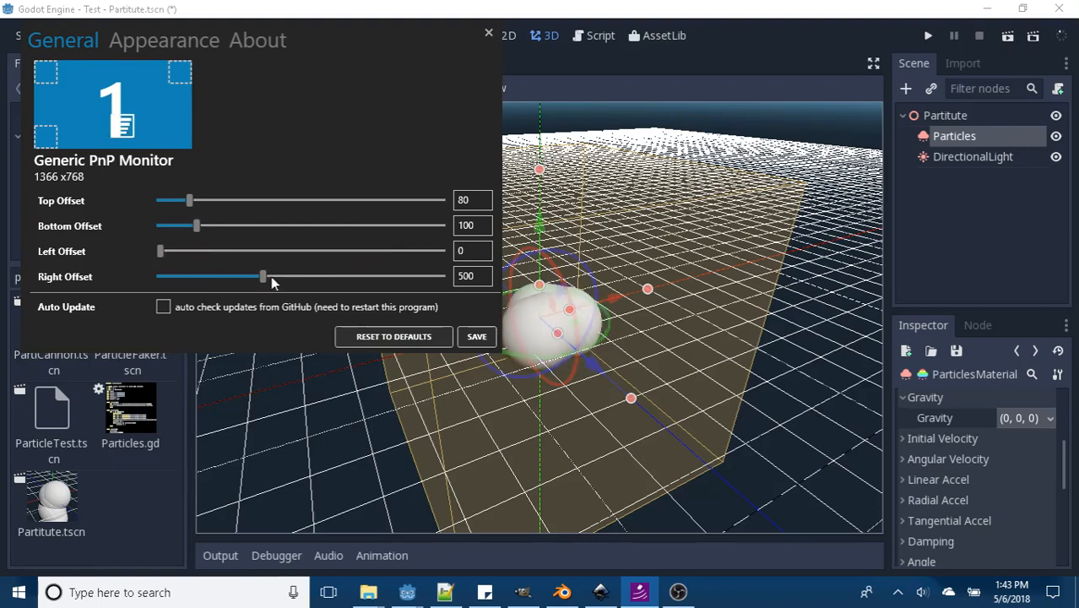
left_click_drag(262, 282, 422, 283)
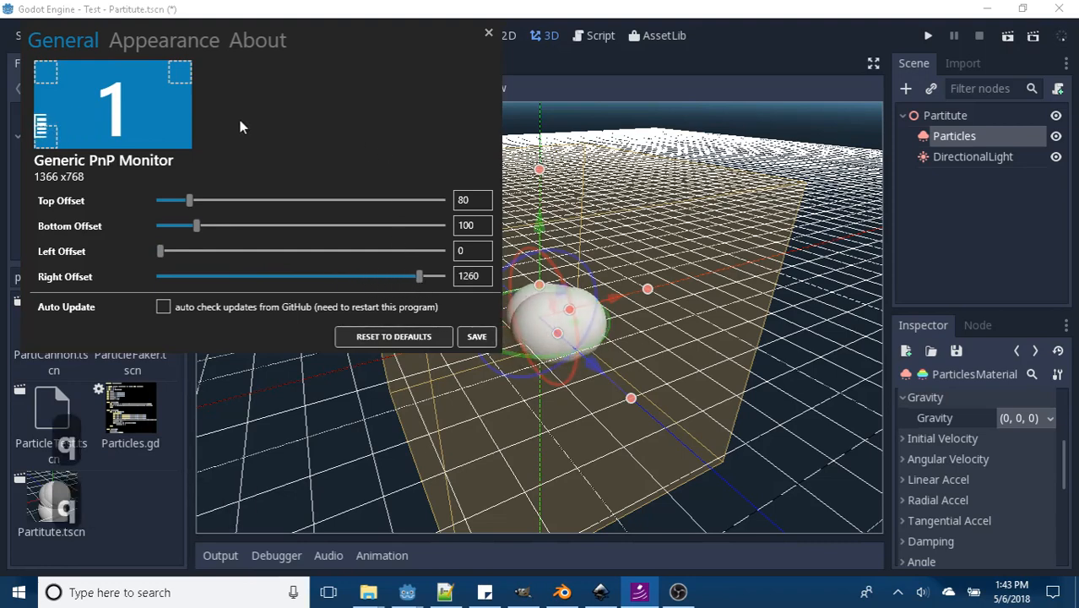
left_click(276, 48)
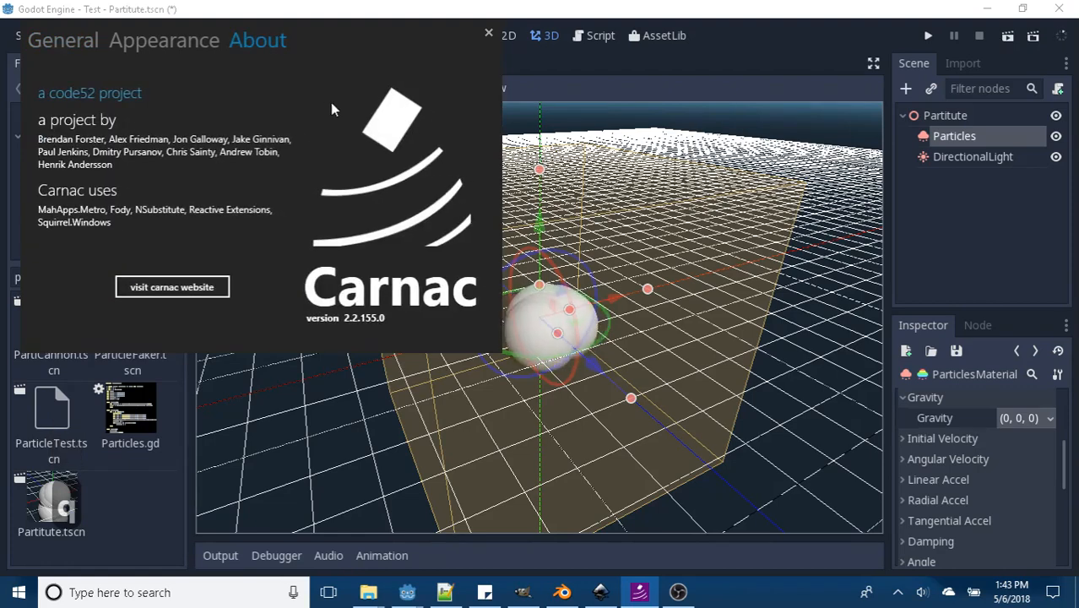
left_click(846, 10)
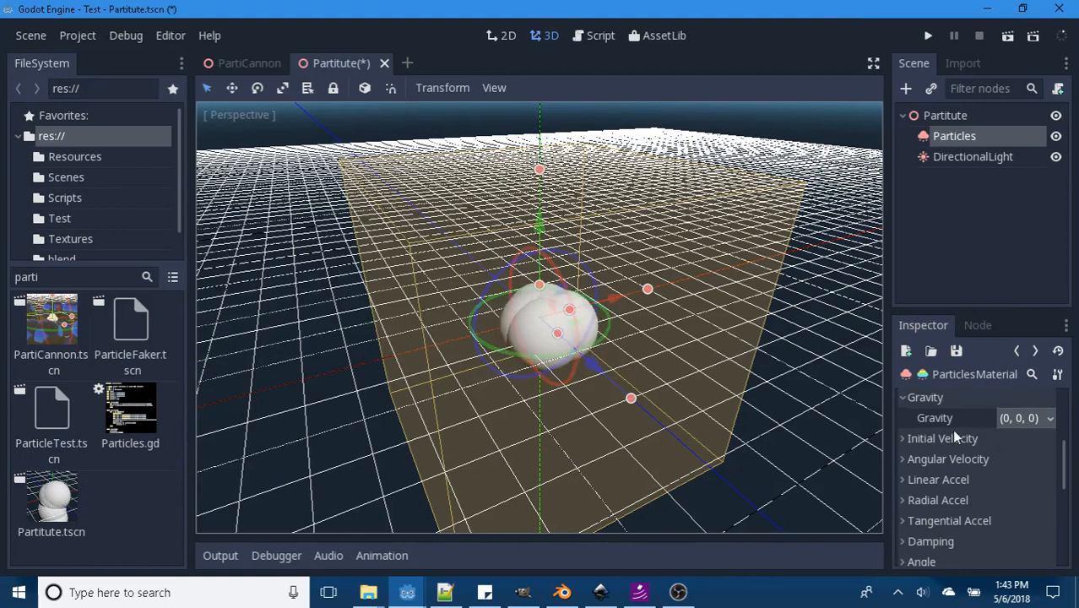
Step: Expand the Initial Velocity settings and set Velocity to 2
left_click(905, 439)
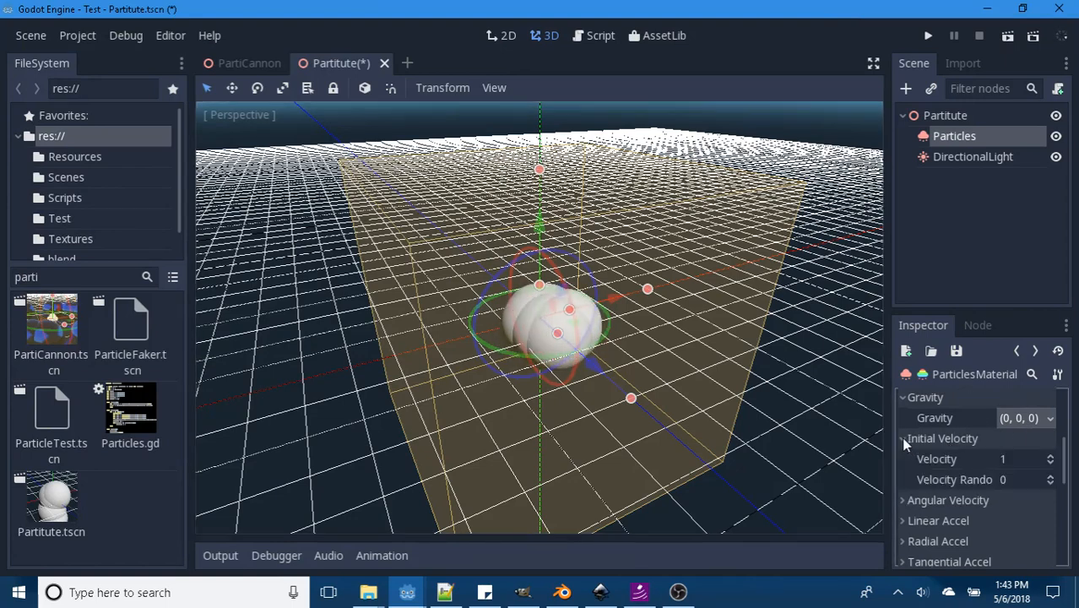
left_click(1003, 459)
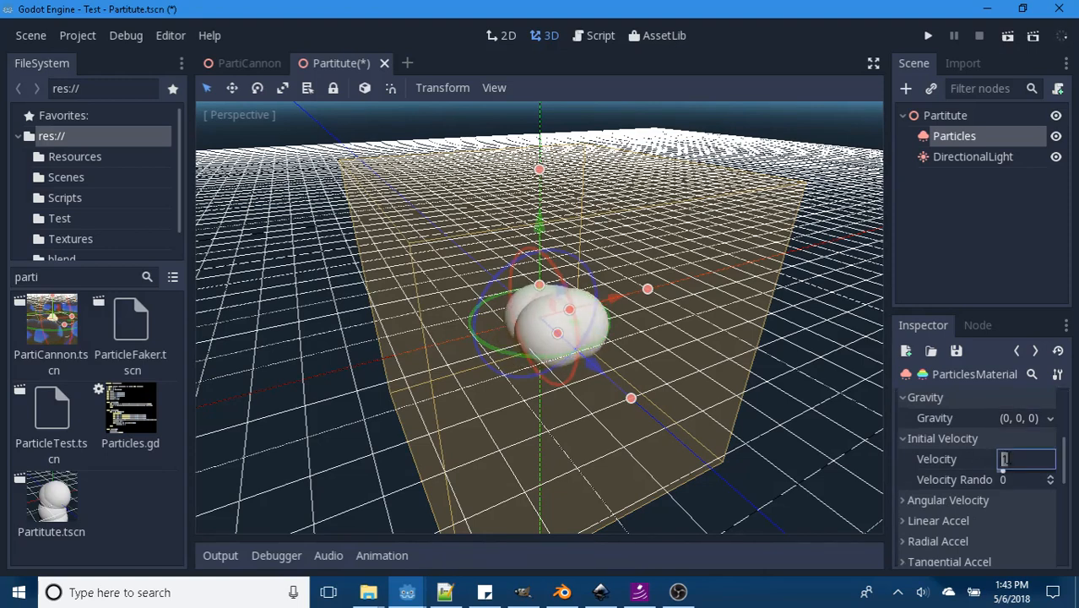
type("2")
key("Return")
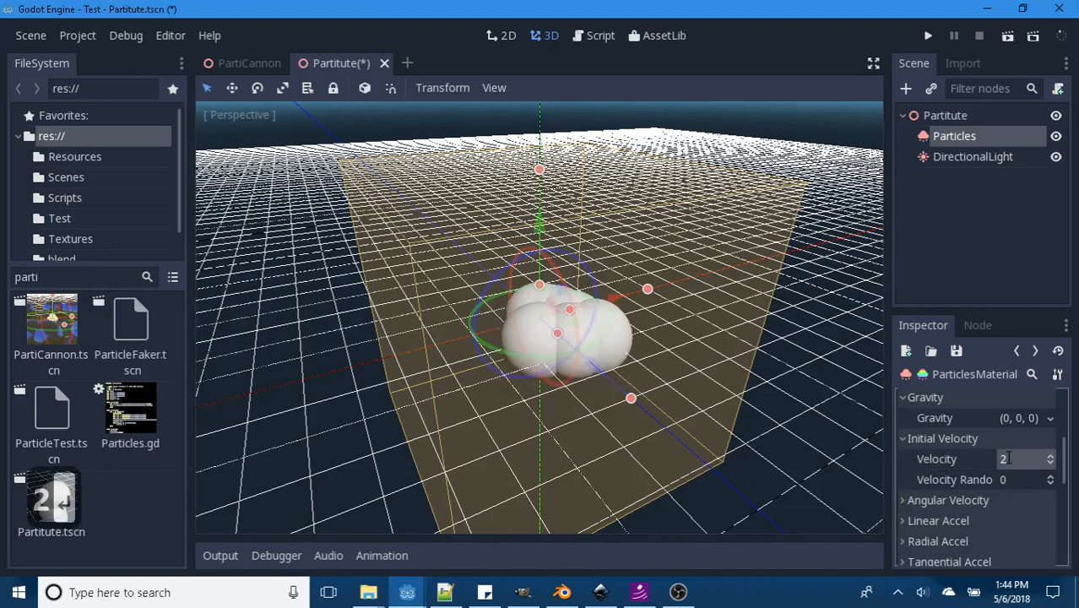
Step: Enter 360 as the particles' Spread value and review the ParticlesMaterial settings around it
scroll(966, 461, "up", 4)
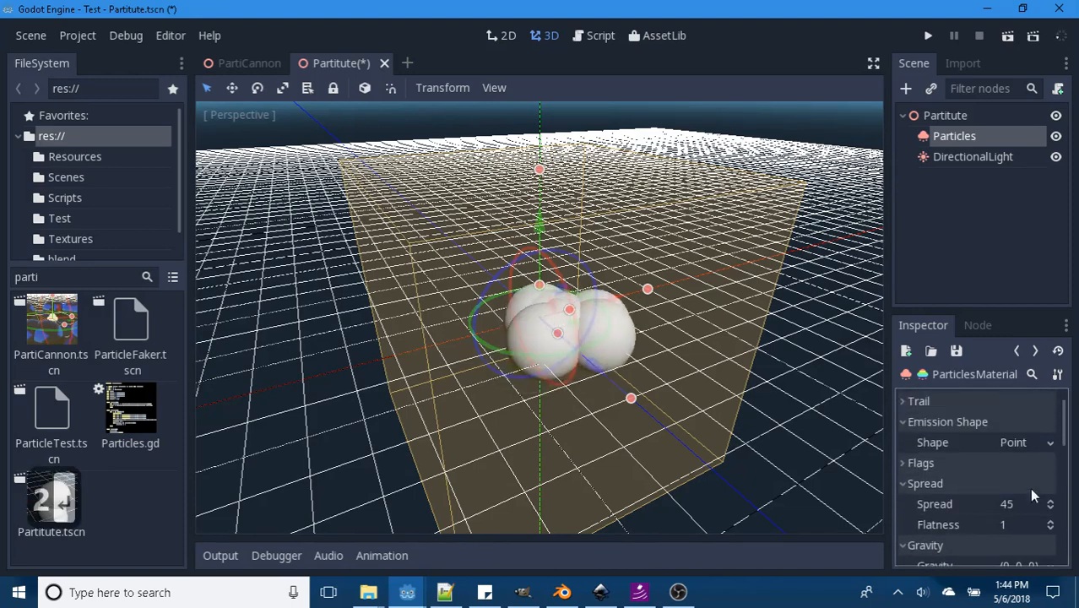
left_click(1016, 507)
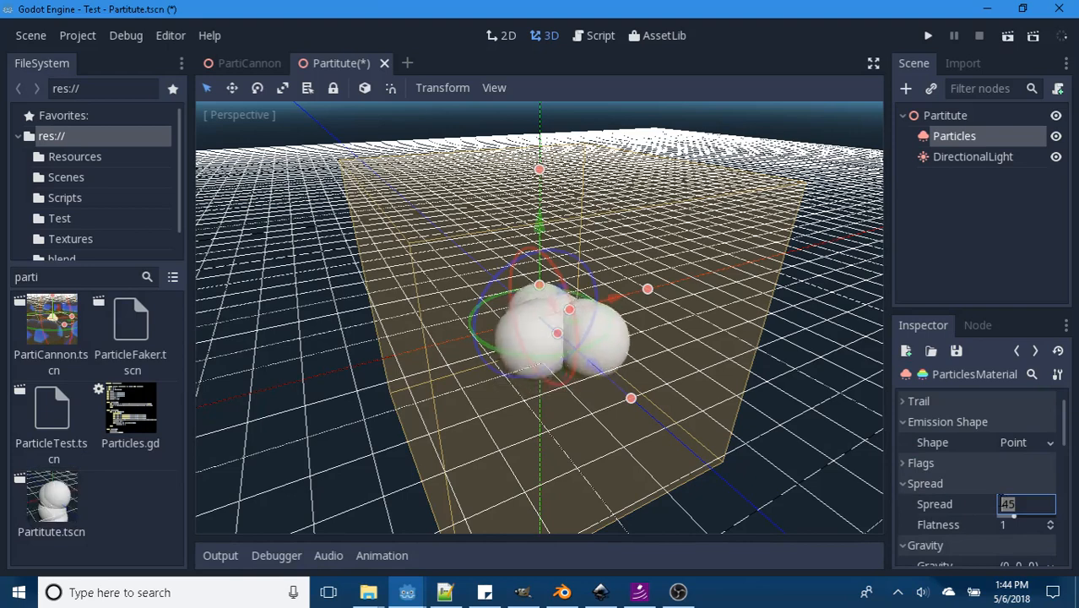
type("360")
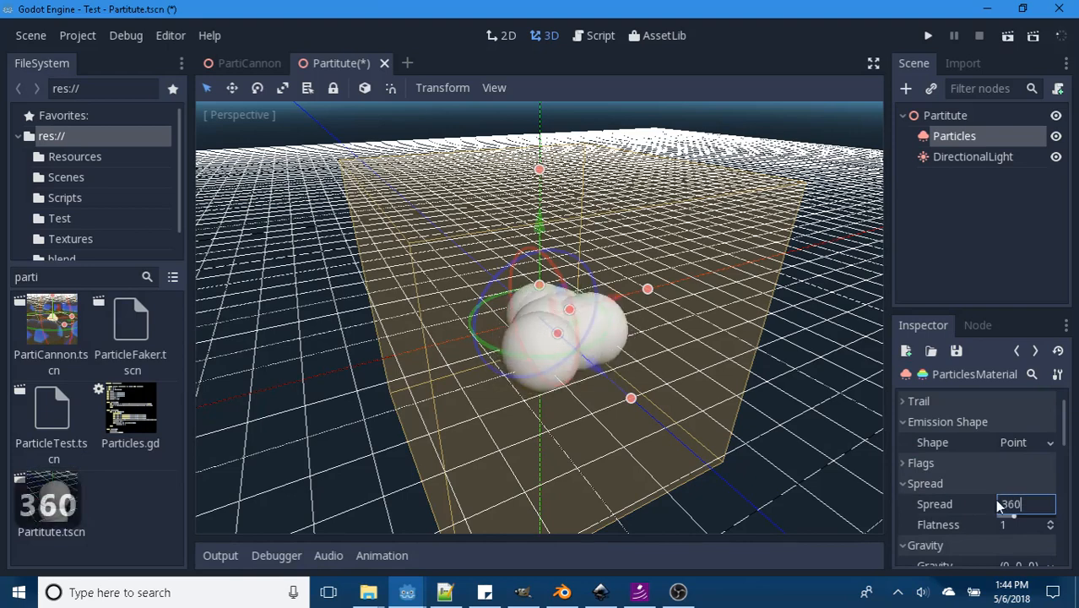
key("Return")
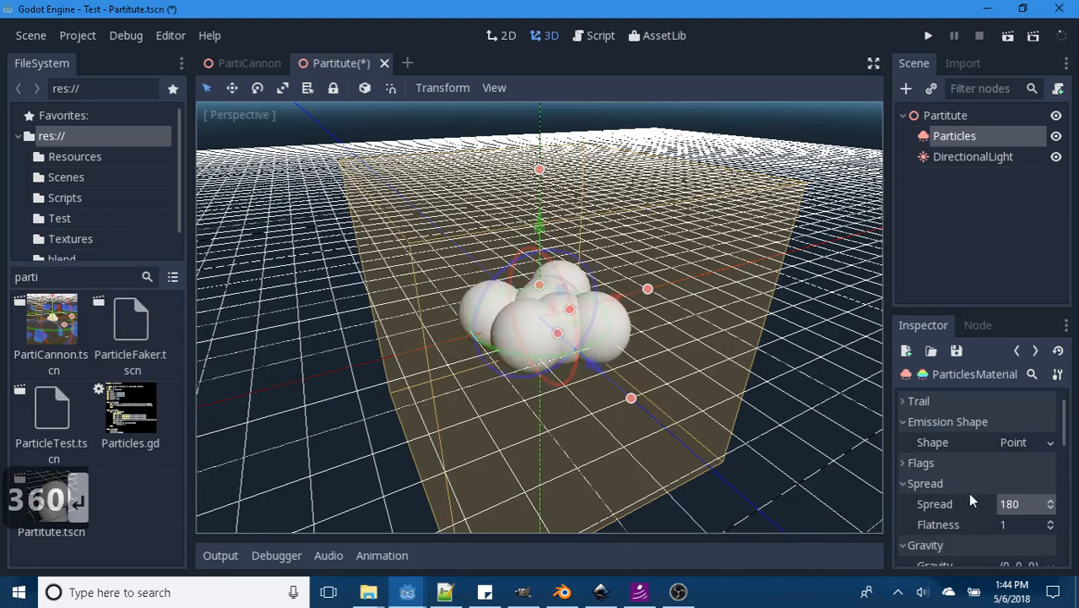
scroll(970, 507, "down", 1)
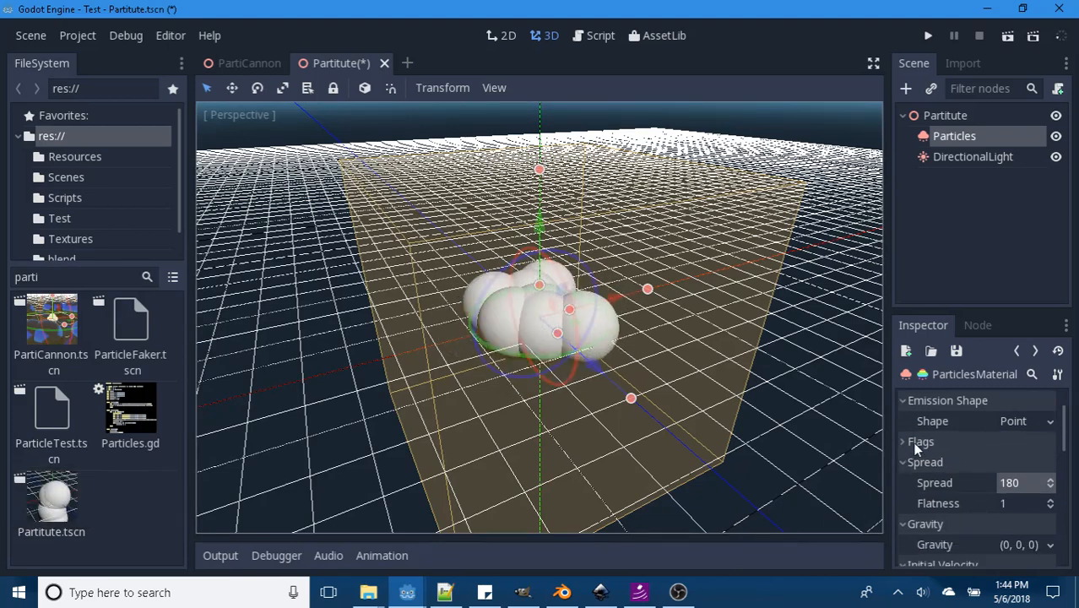
scroll(945, 457, "up", 2)
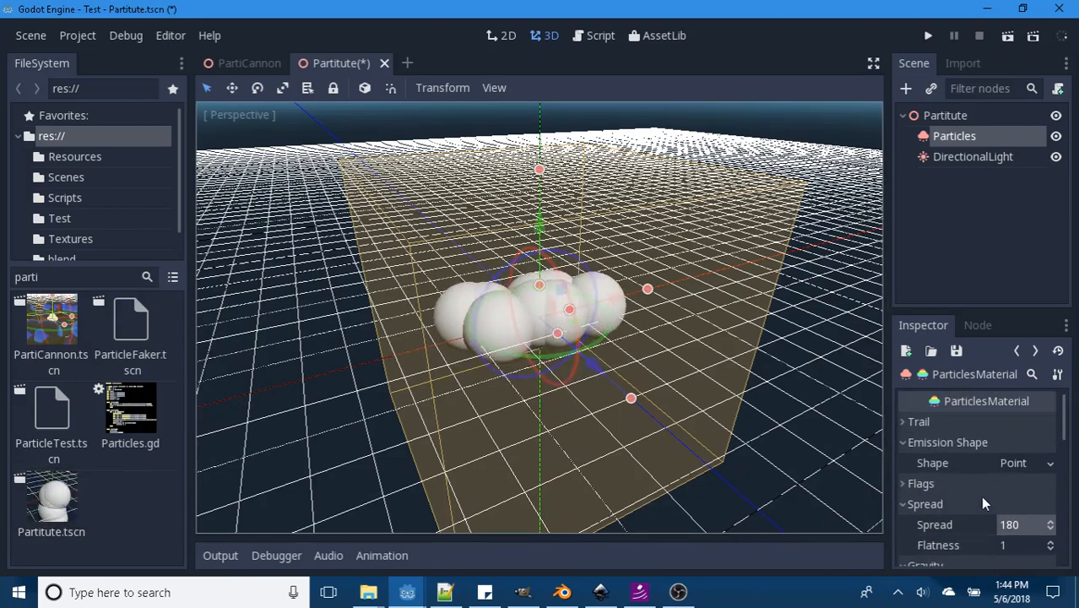
scroll(977, 502, "down", 5)
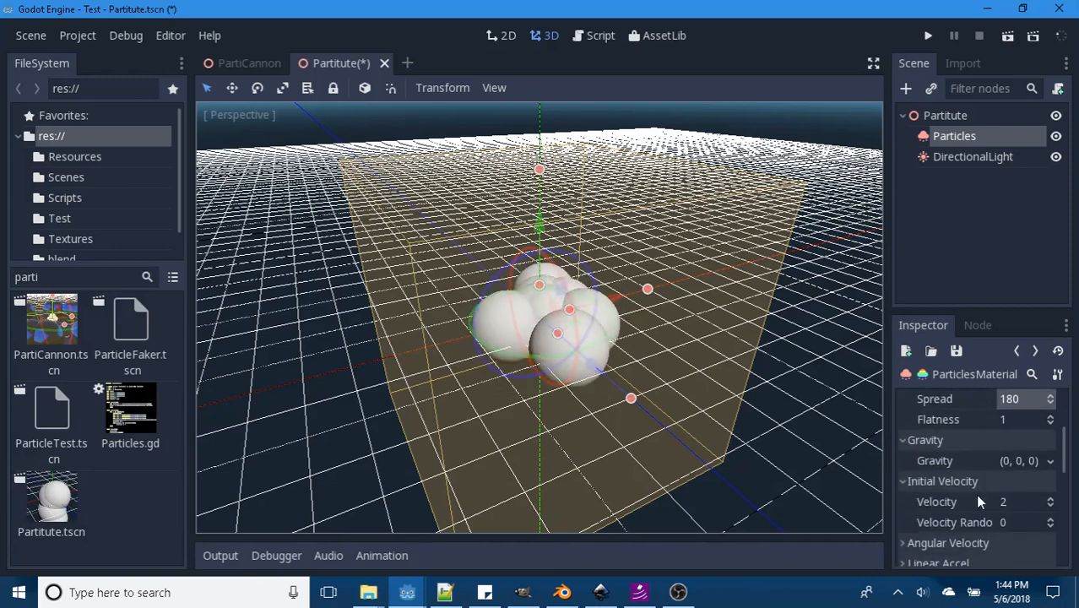
Step: Expand the Angular Velocity settings of the particles material and set Velocity to 1
scroll(975, 494, "down", 3)
left_click(902, 459)
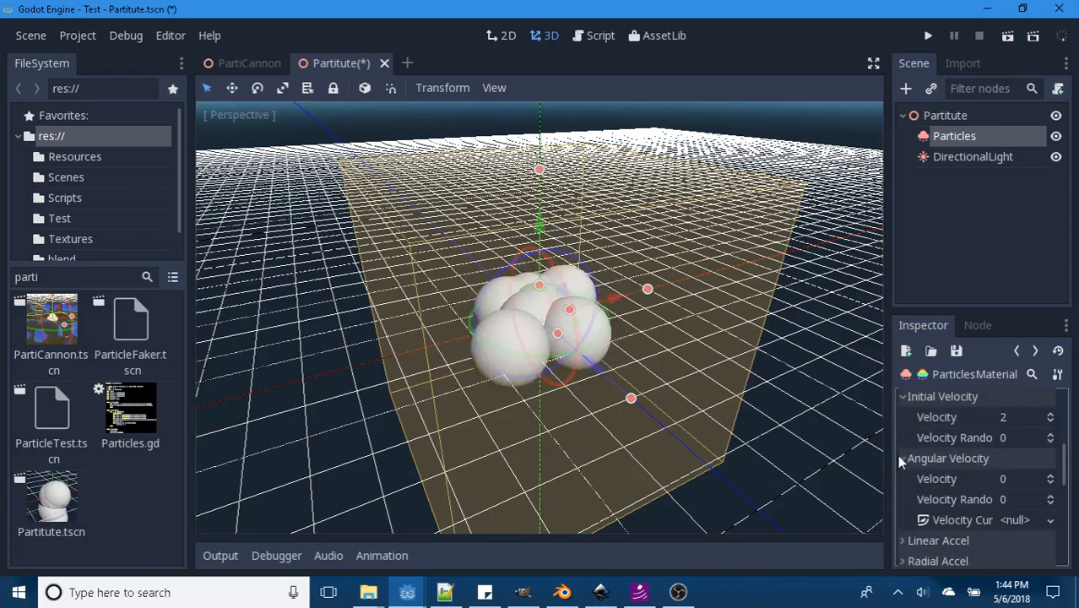
left_click(1050, 476)
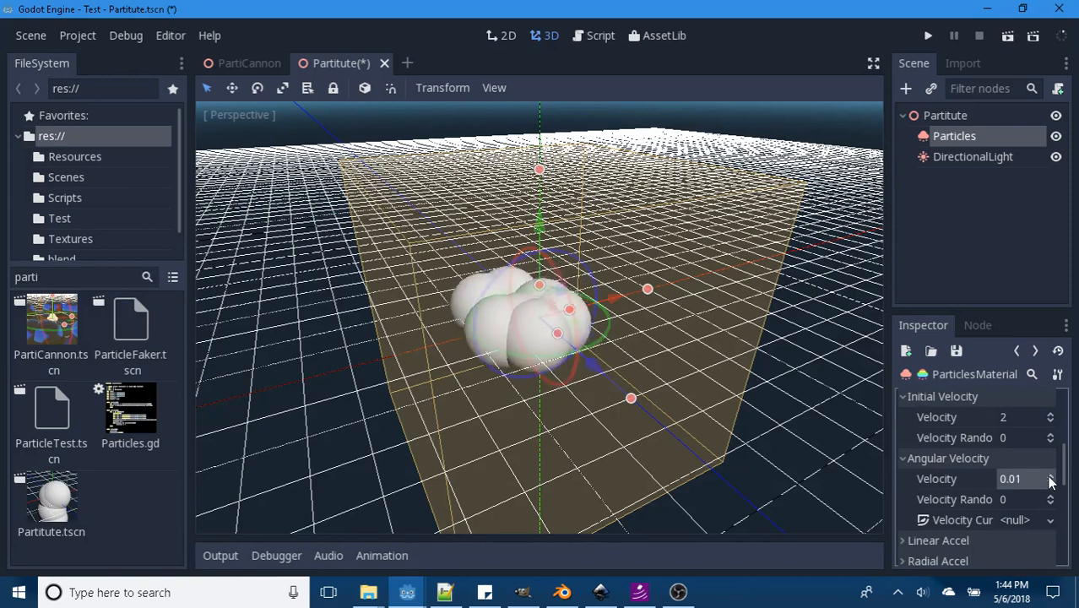
left_click(1018, 479)
type("1")
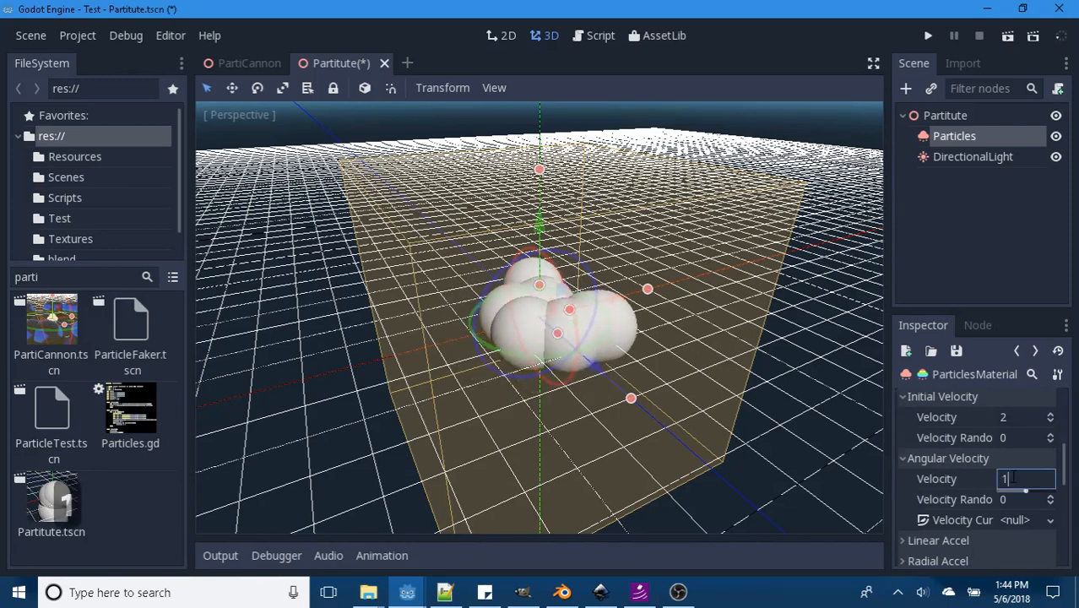
key("Return")
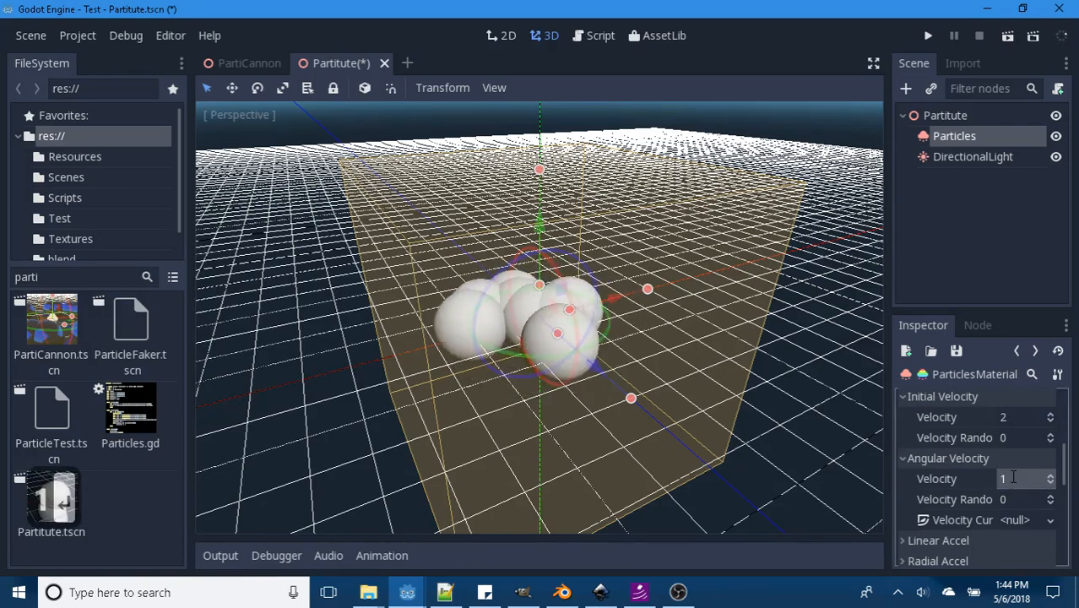
Step: Look over the remaining ParticlesMaterial settings, then return to the Particles node's properties and save the scene
scroll(1017, 521, "down", 1)
scroll(1013, 517, "down", 2)
scroll(1006, 515, "down", 2)
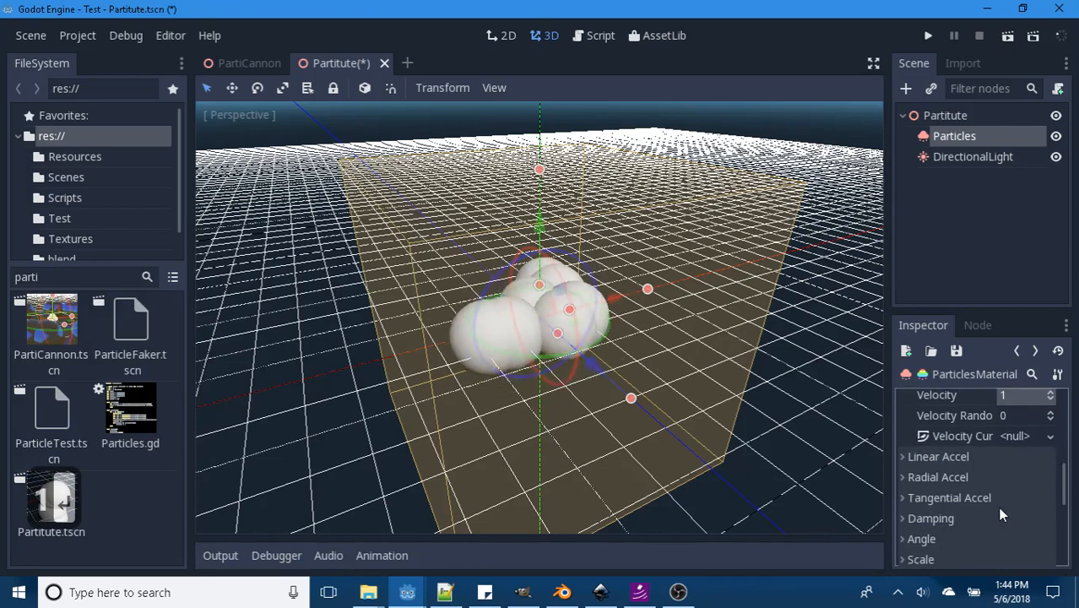
scroll(1001, 515, "down", 5)
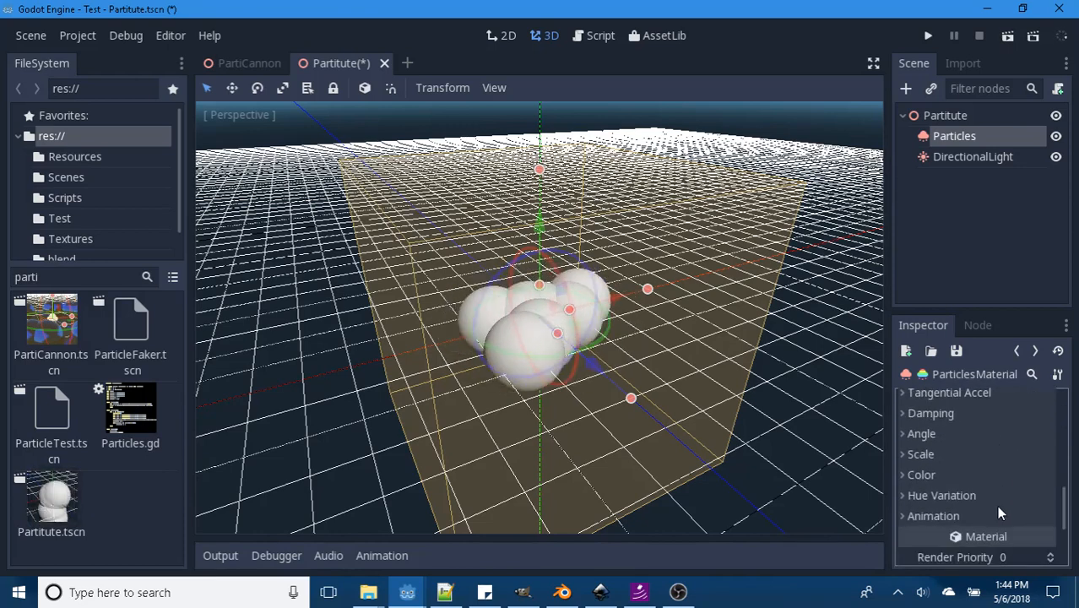
scroll(997, 511, "down", 4)
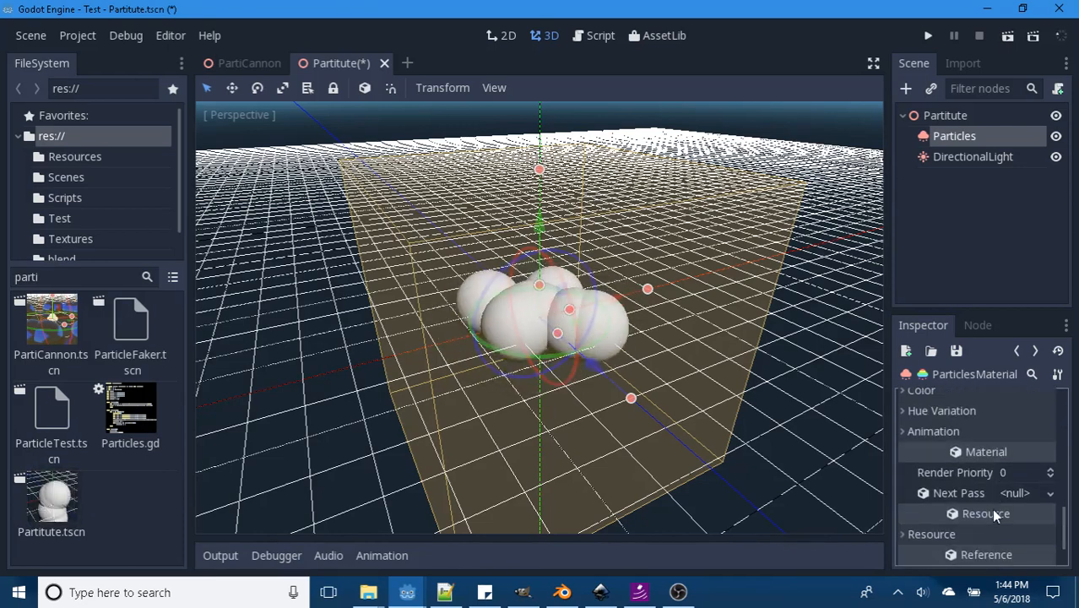
scroll(992, 511, "down", 1)
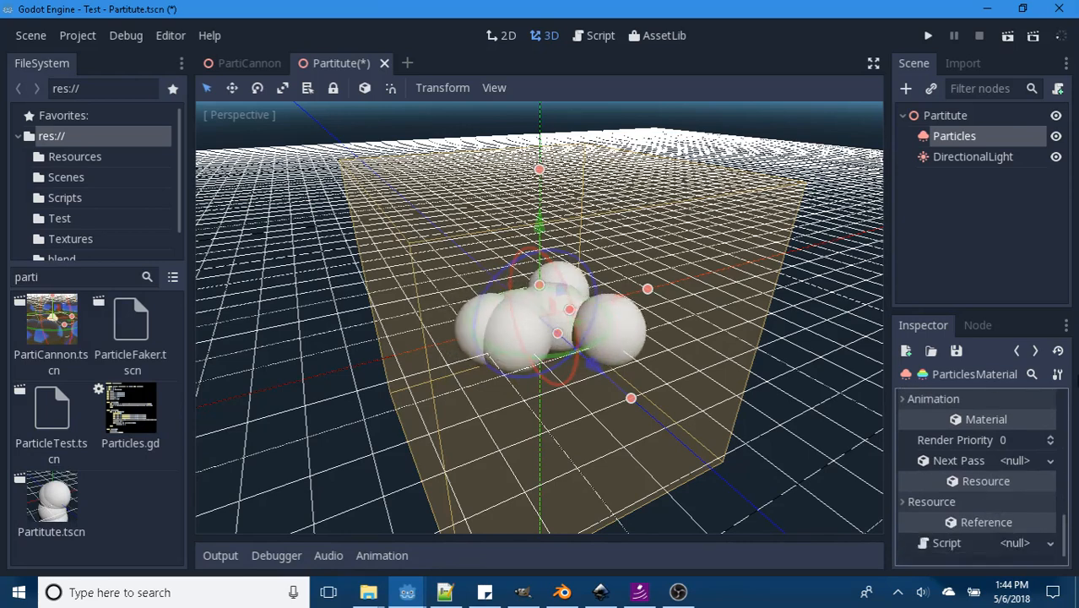
left_click(1018, 352)
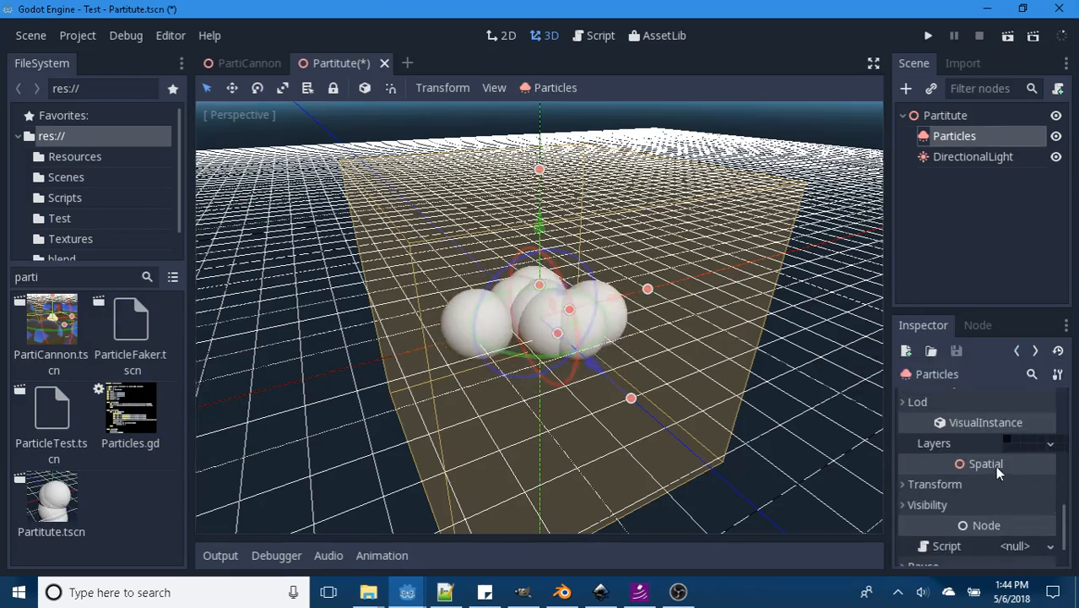
scroll(980, 445, "up", 5)
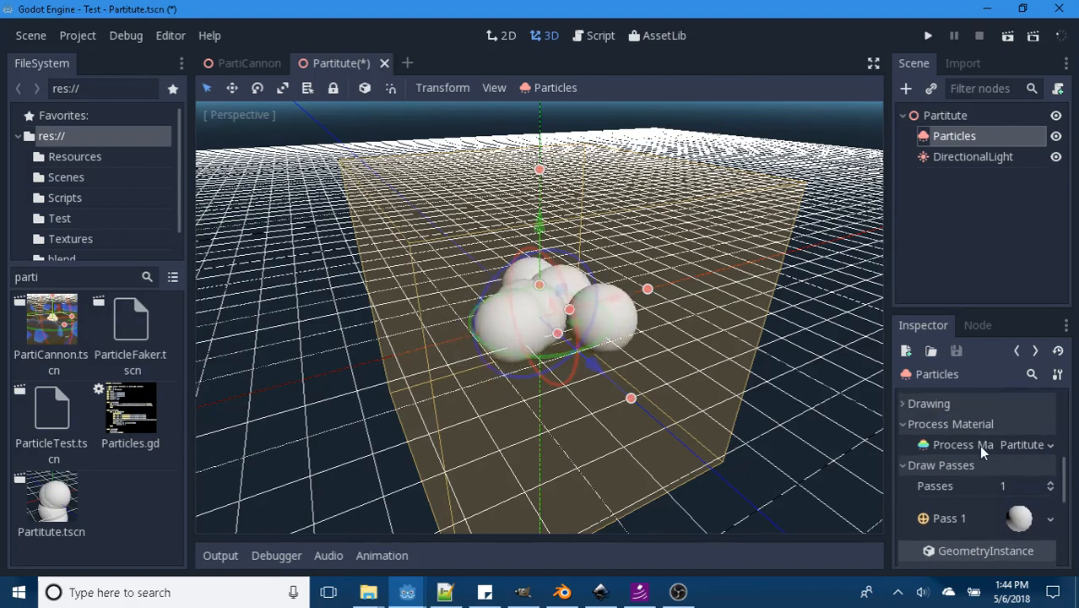
key("ctrl+s")
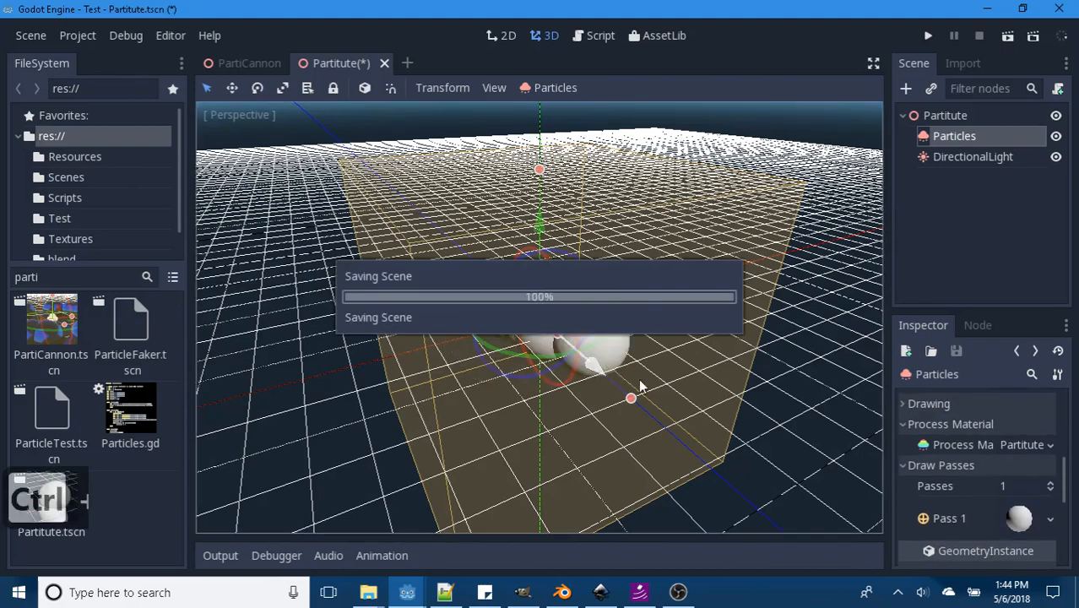
Step: Set the Particles node's Lifetime to 0.5
scroll(983, 424, "up", 5)
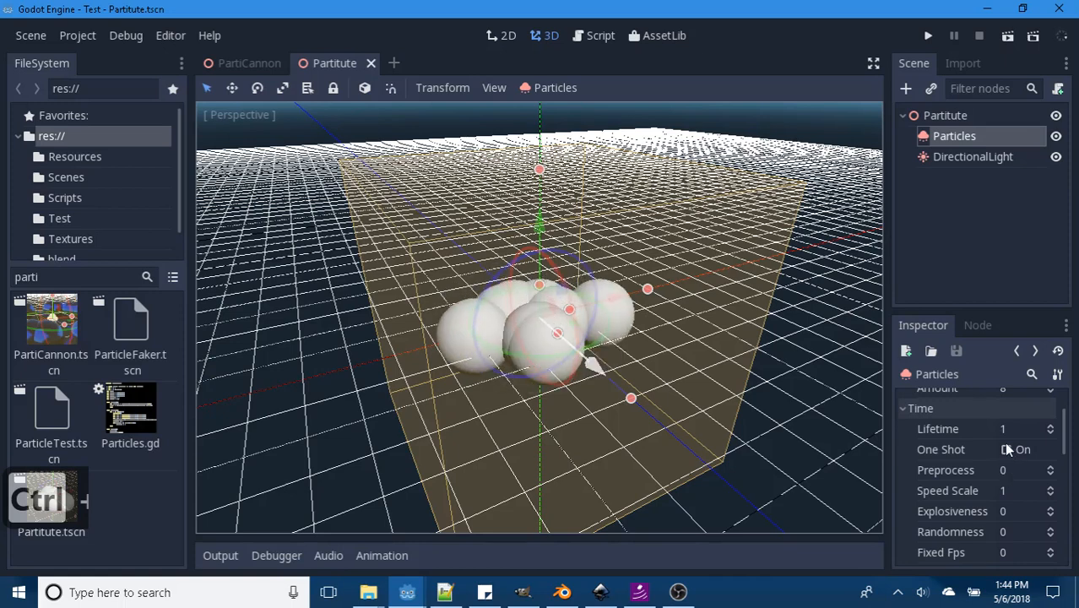
left_click(1003, 429)
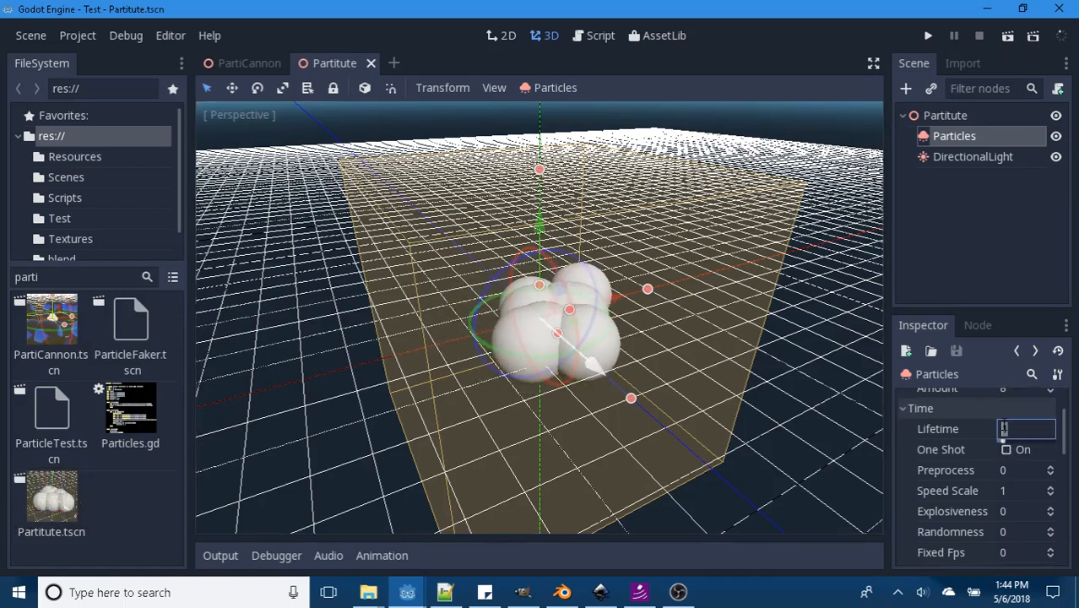
type("0.5")
key("Return")
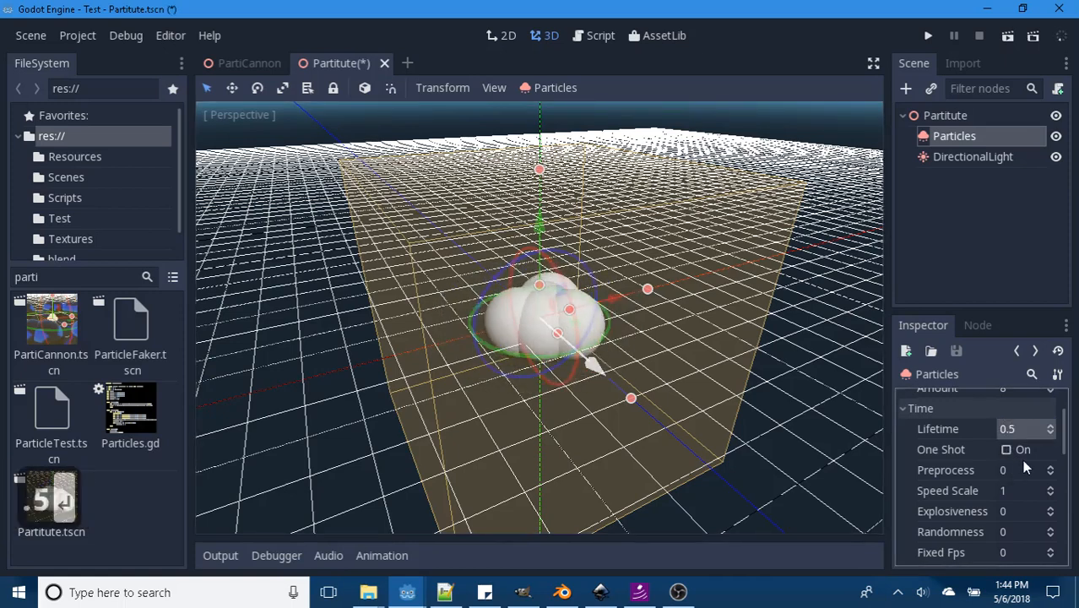
Step: Set the Particles node's Amount to 100
scroll(1012, 507, "down", 3)
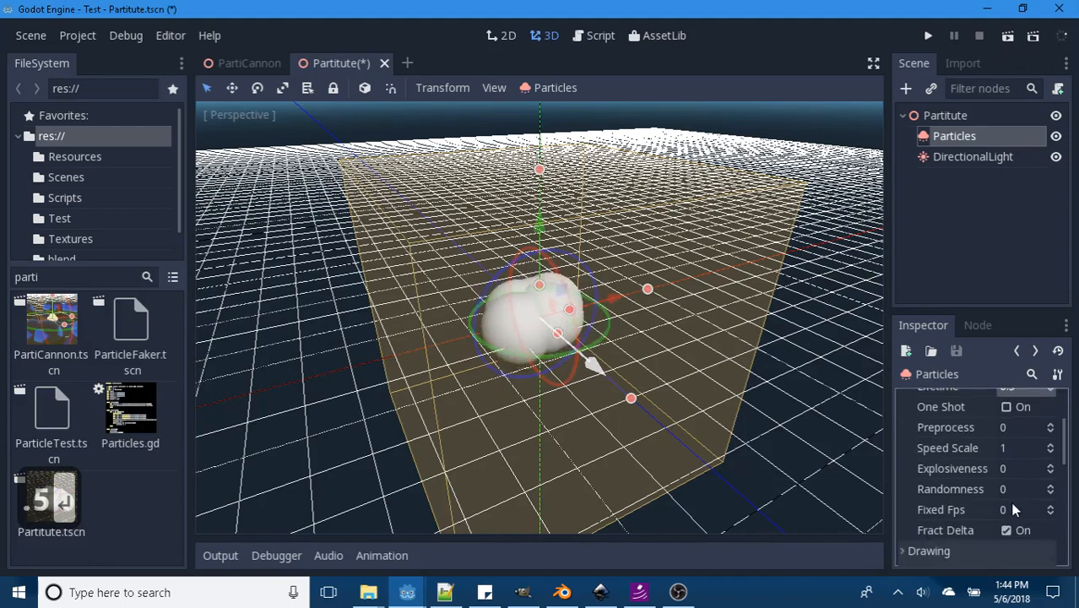
scroll(1015, 505, "up", 4)
scroll(1015, 500, "up", 2)
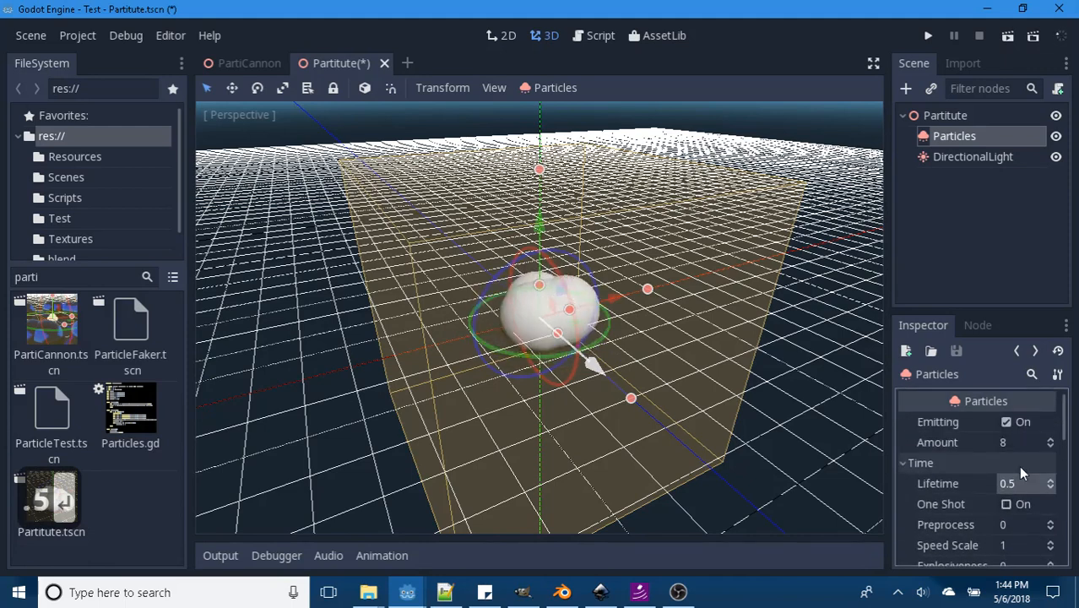
left_click(1002, 446)
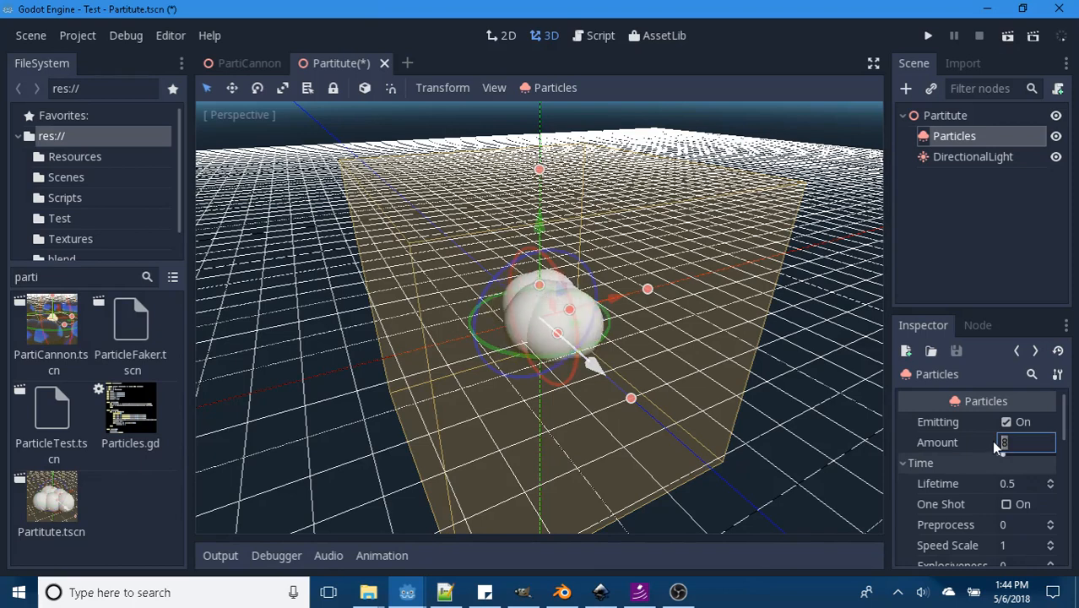
type("100")
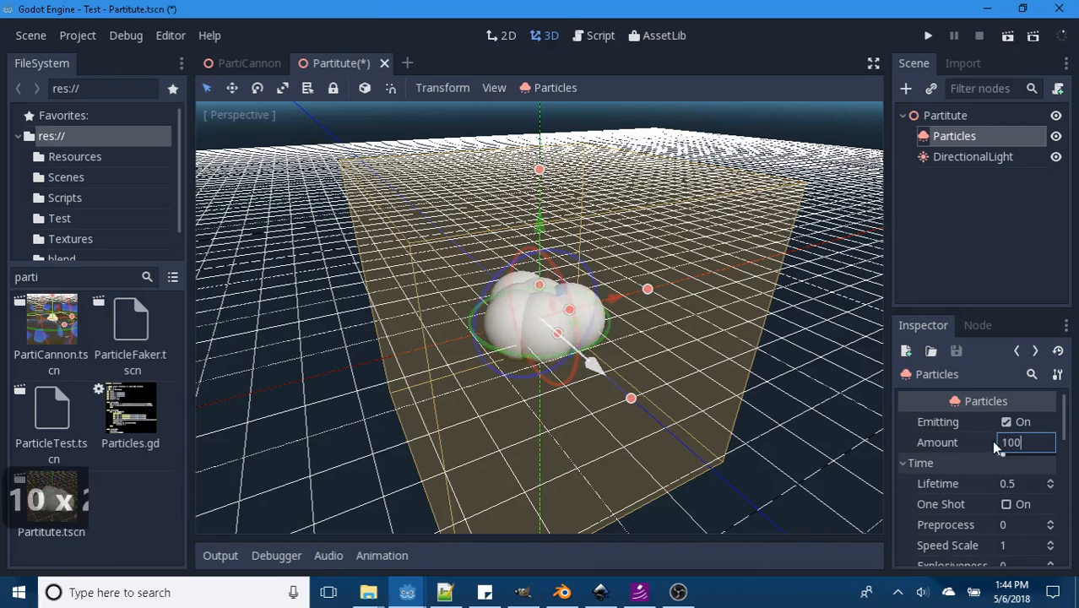
key("Return")
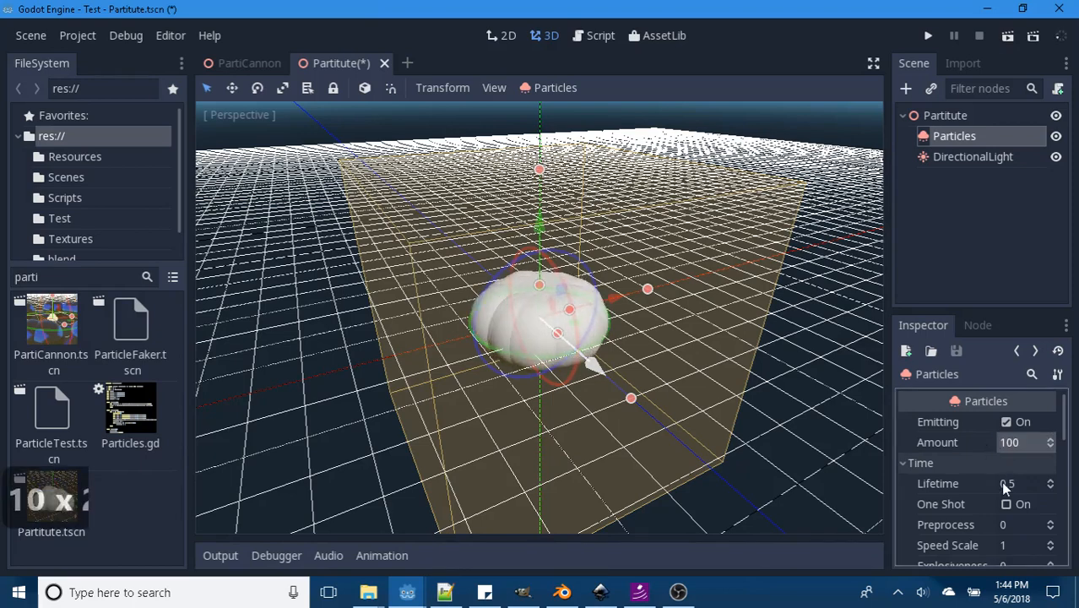
Step: Expand the Drawing settings of the Particles node to examine its visibility, local coordinates and draw order options
scroll(965, 466, "down", 2)
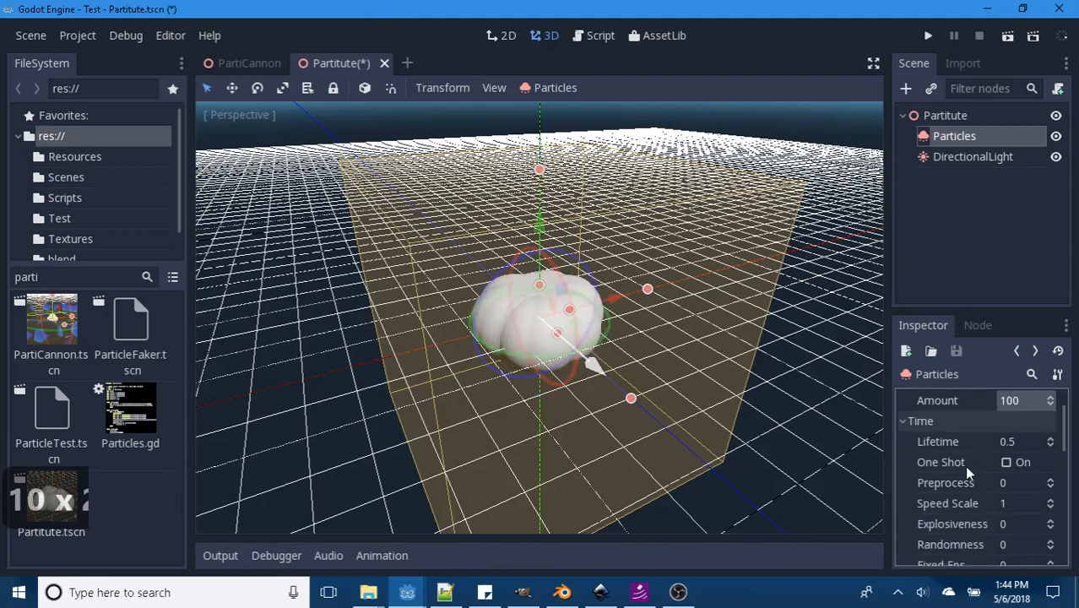
scroll(965, 465, "down", 2)
scroll(967, 477, "down", 6)
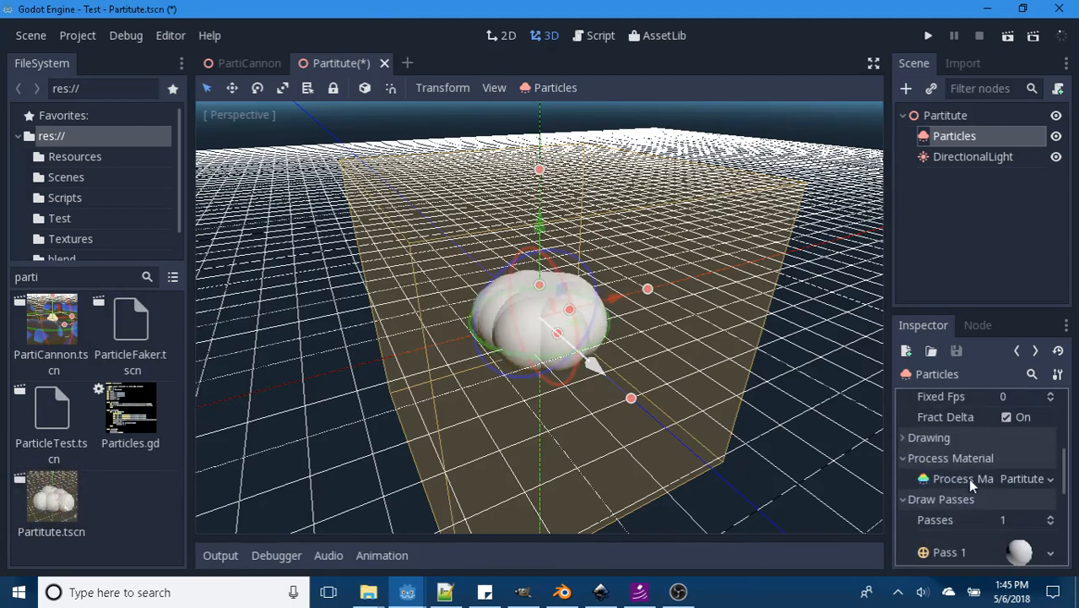
left_click(902, 437)
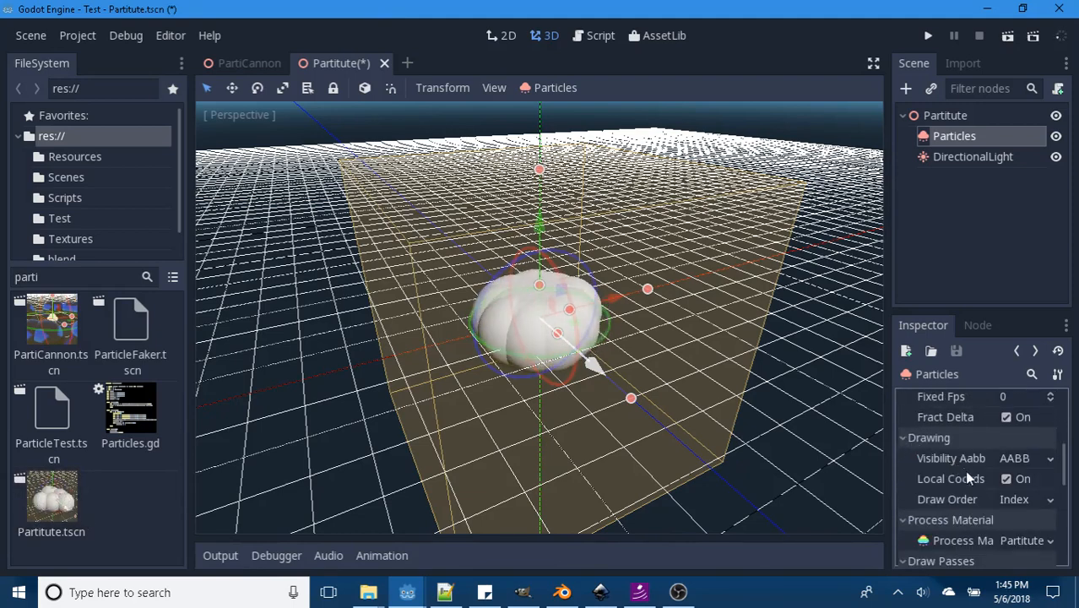
Step: Set the draw passes to 2, assigning a new QuadMesh to Pass 1 and a new PlaneMesh to Pass 2
scroll(966, 481, "down", 3)
scroll(927, 490, "down", 4)
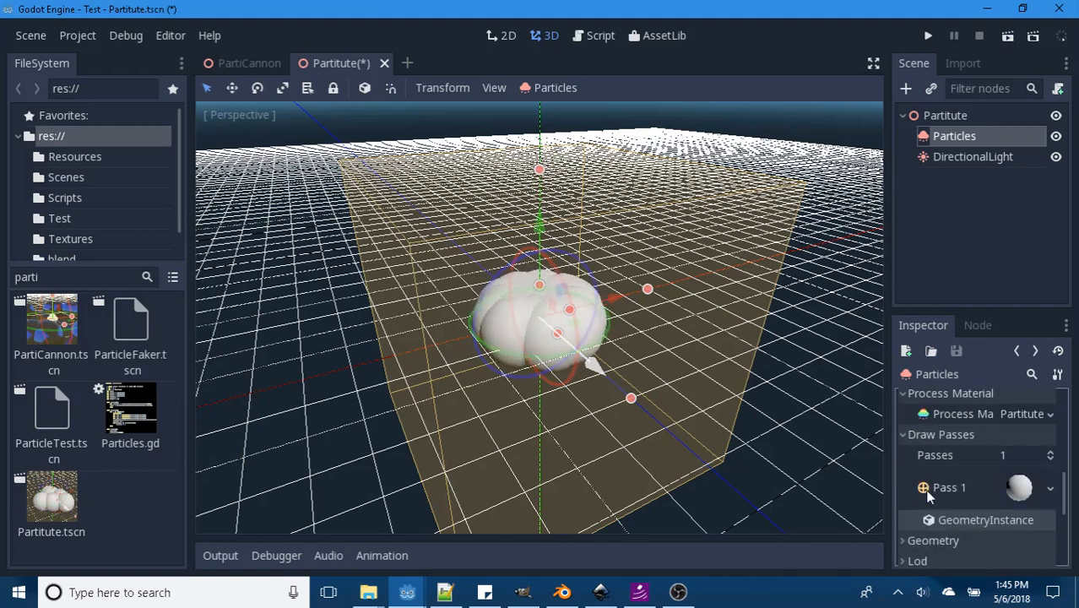
scroll(971, 496, "down", 1)
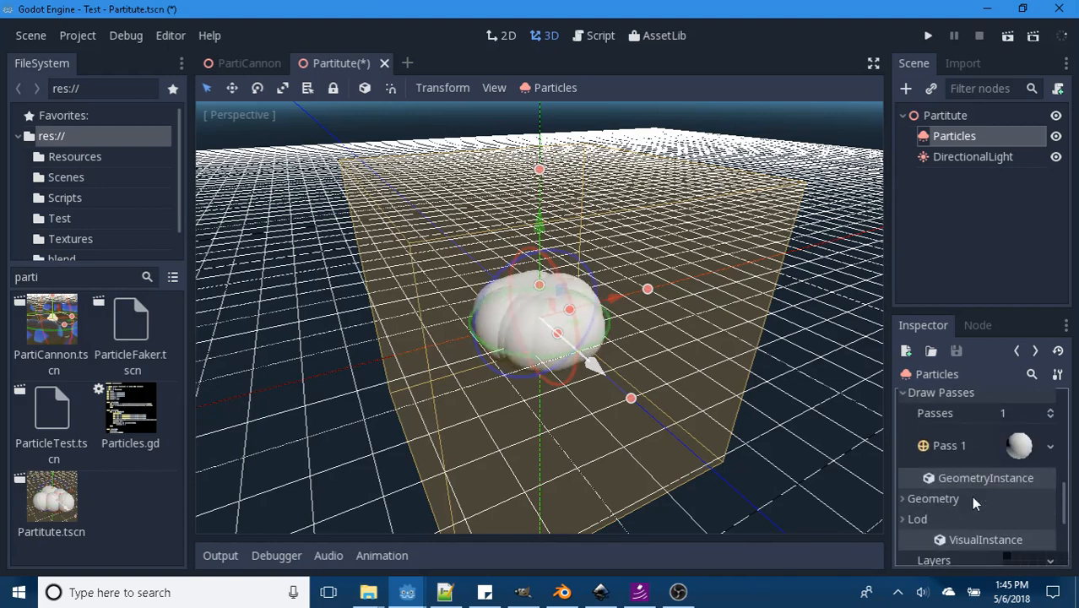
left_click(1051, 411)
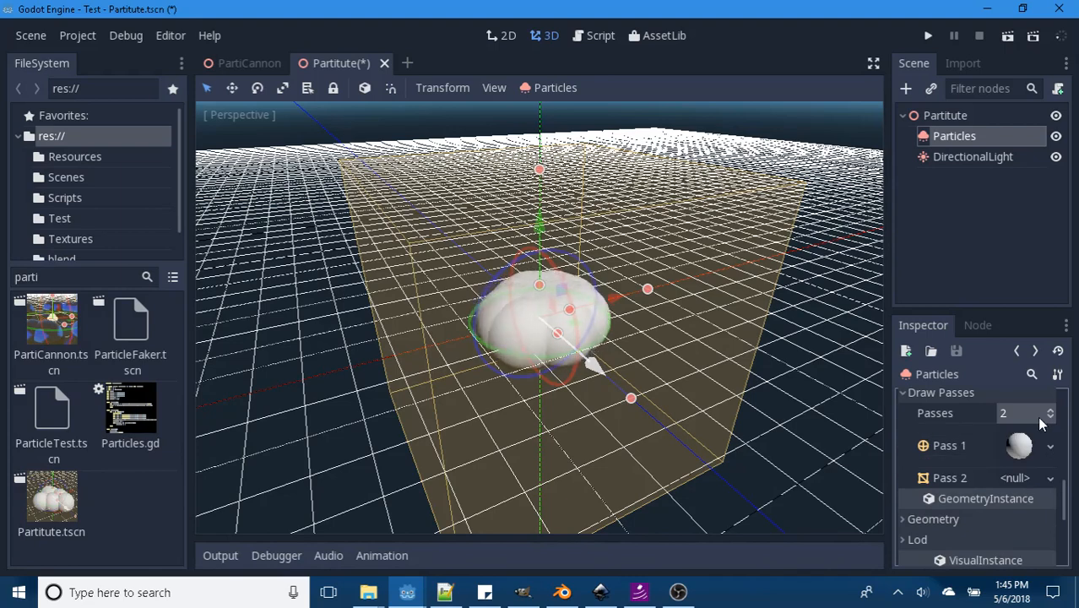
left_click(1051, 447)
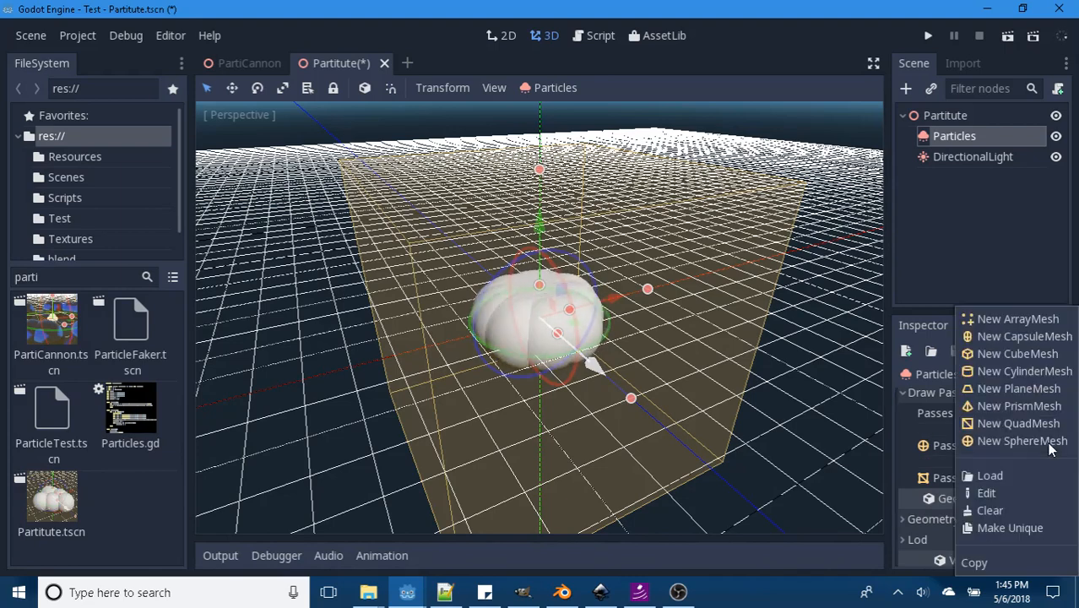
left_click(1018, 427)
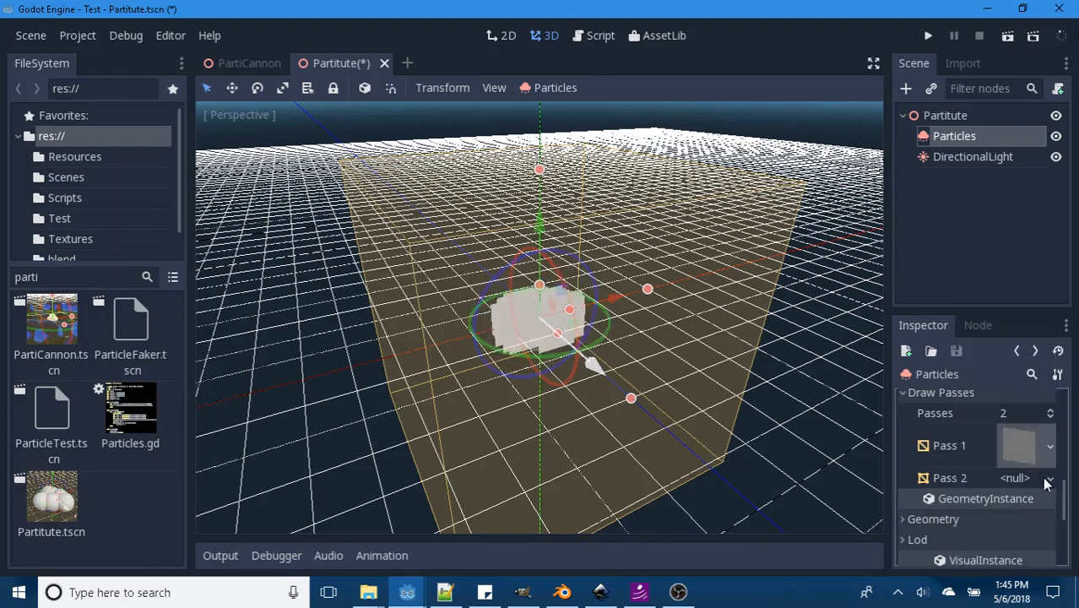
left_click(1049, 480)
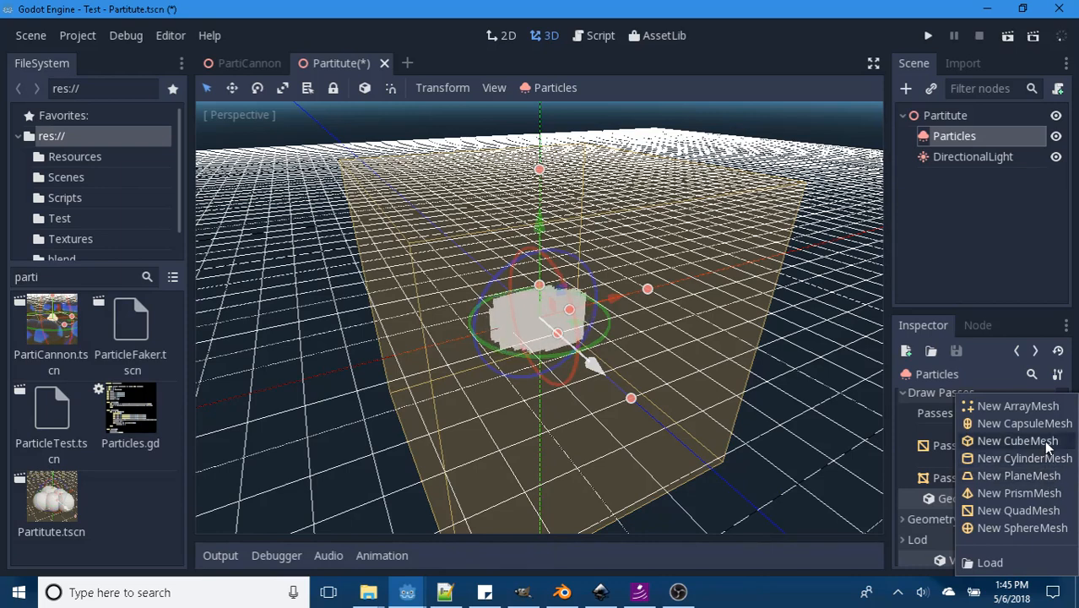
left_click(1028, 474)
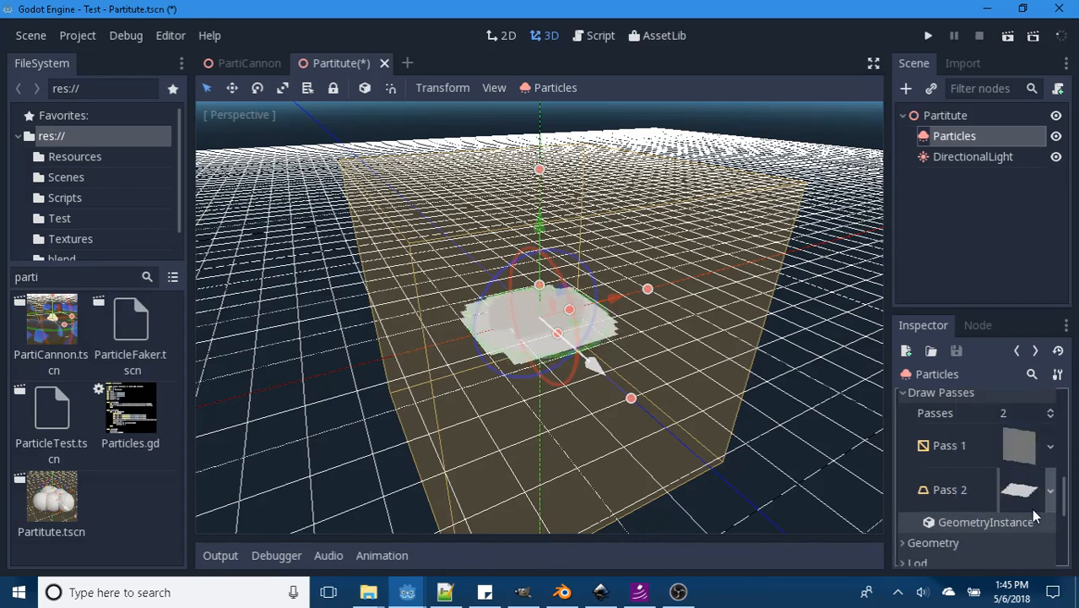
Step: Expand the Geometry settings of the Particles node to examine its material override and shadow options
scroll(1031, 508, "down", 5)
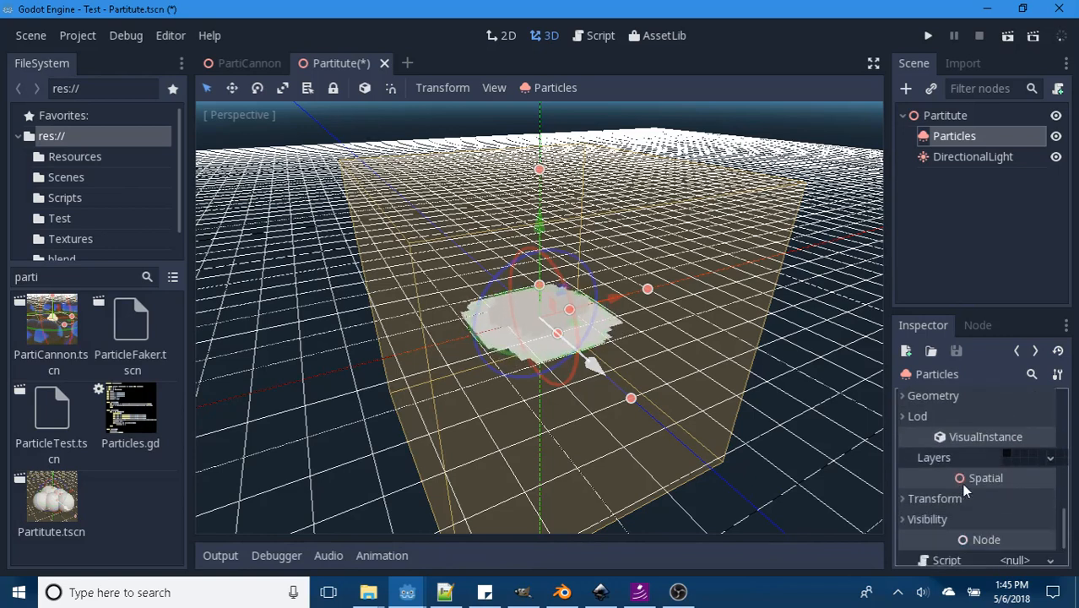
scroll(963, 485, "down", 2)
scroll(964, 488, "up", 2)
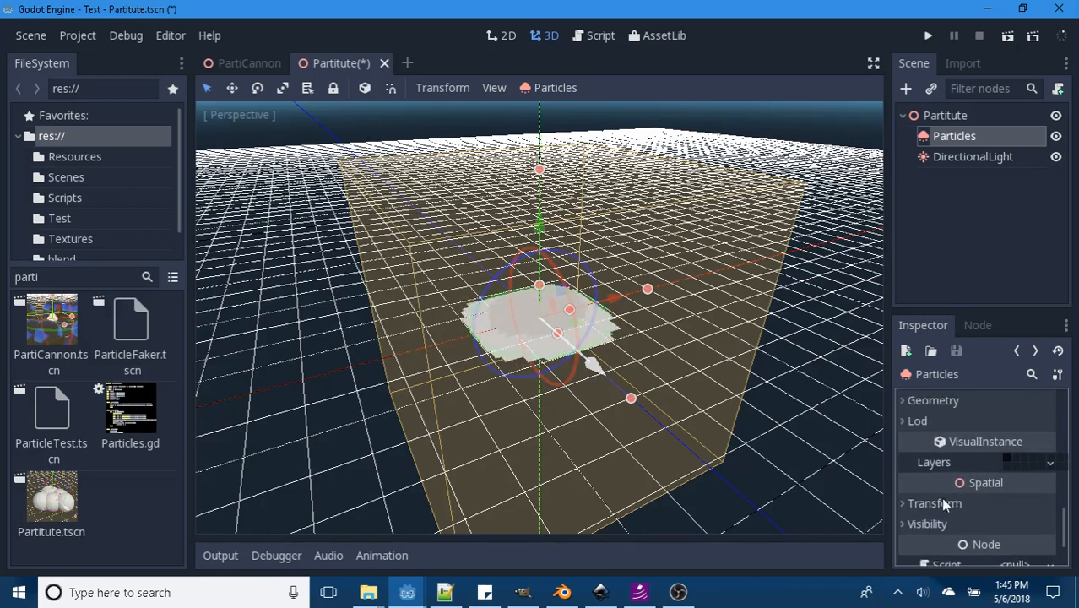
scroll(927, 477, "up", 2)
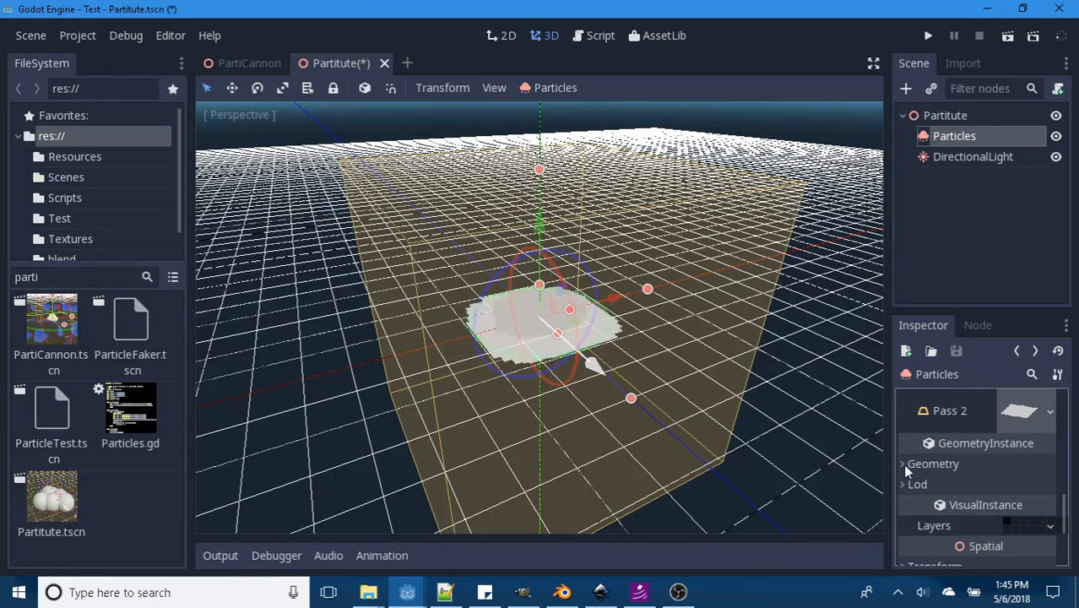
left_click(902, 463)
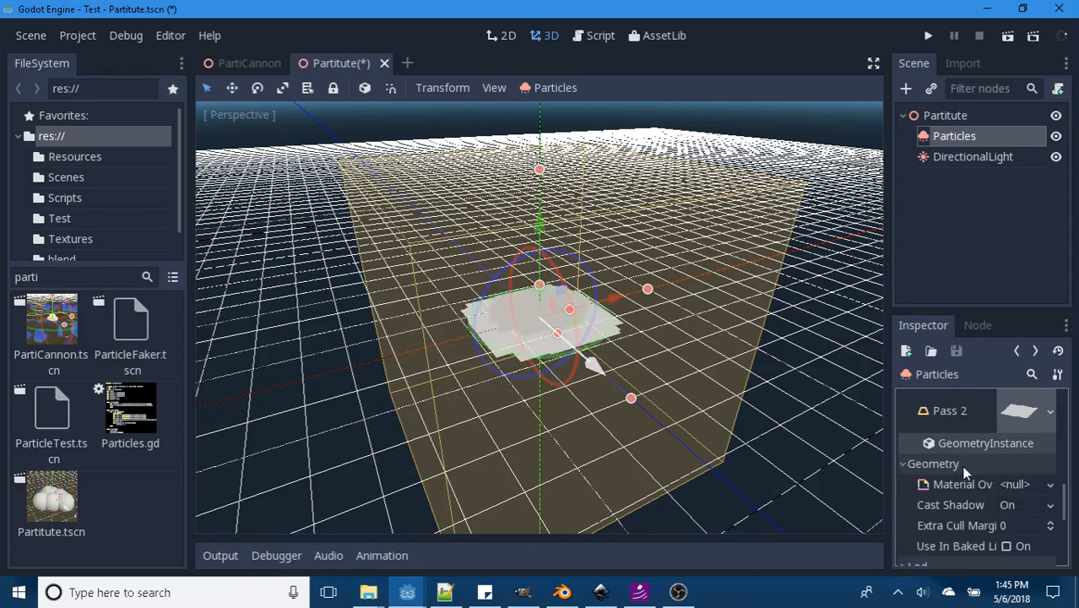
Step: Assign a new SpatialMaterial as the Next Pass of the Particles node's process material and open that material's Albedo settings
scroll(964, 466, "up", 5)
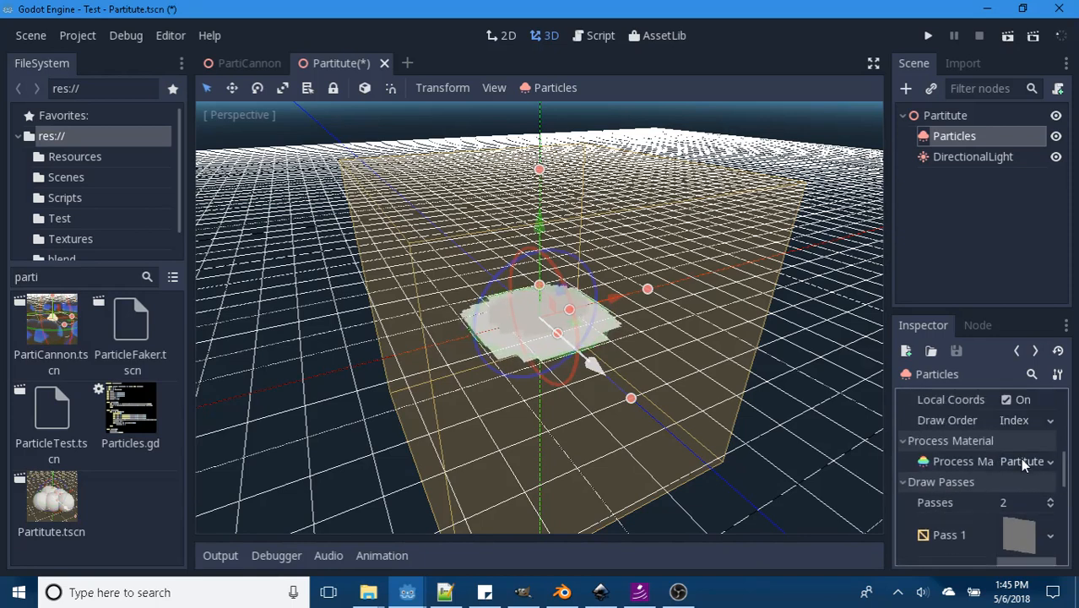
left_click(1022, 462)
scroll(1003, 478, "down", 5)
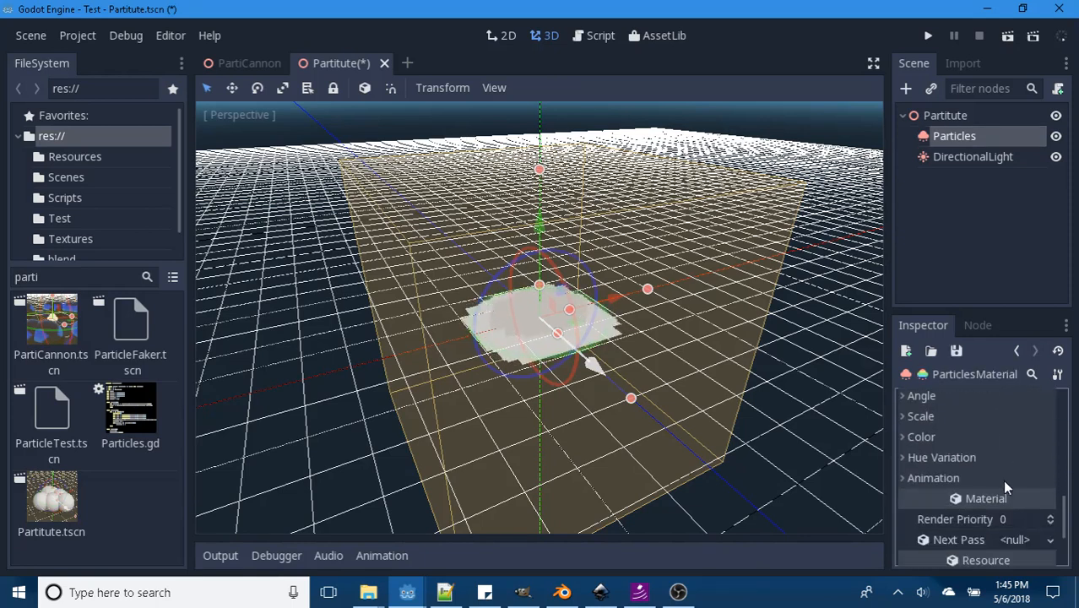
scroll(999, 483, "down", 3)
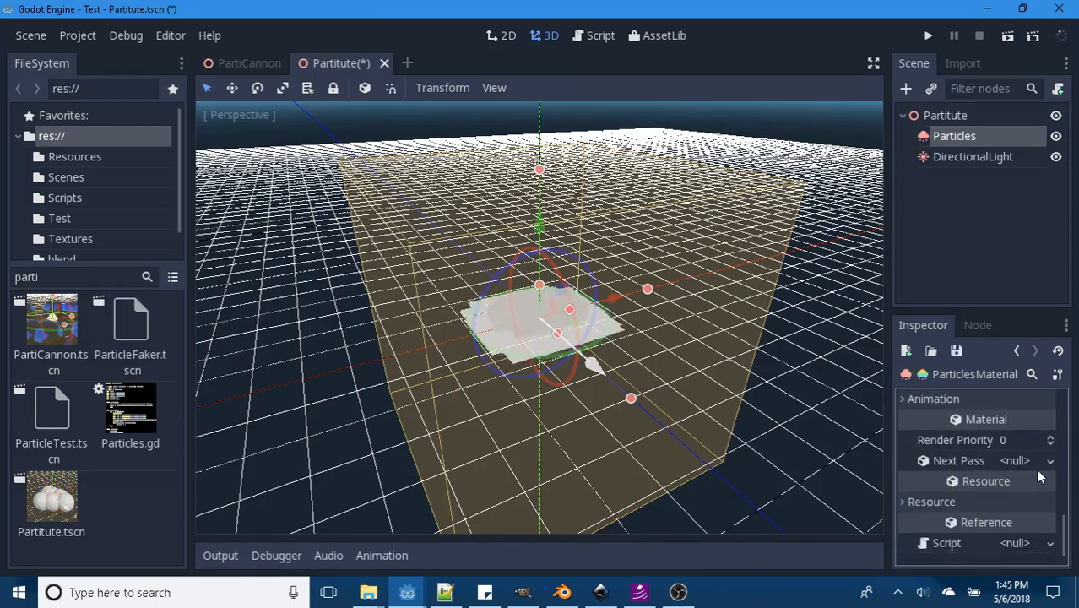
left_click(1052, 462)
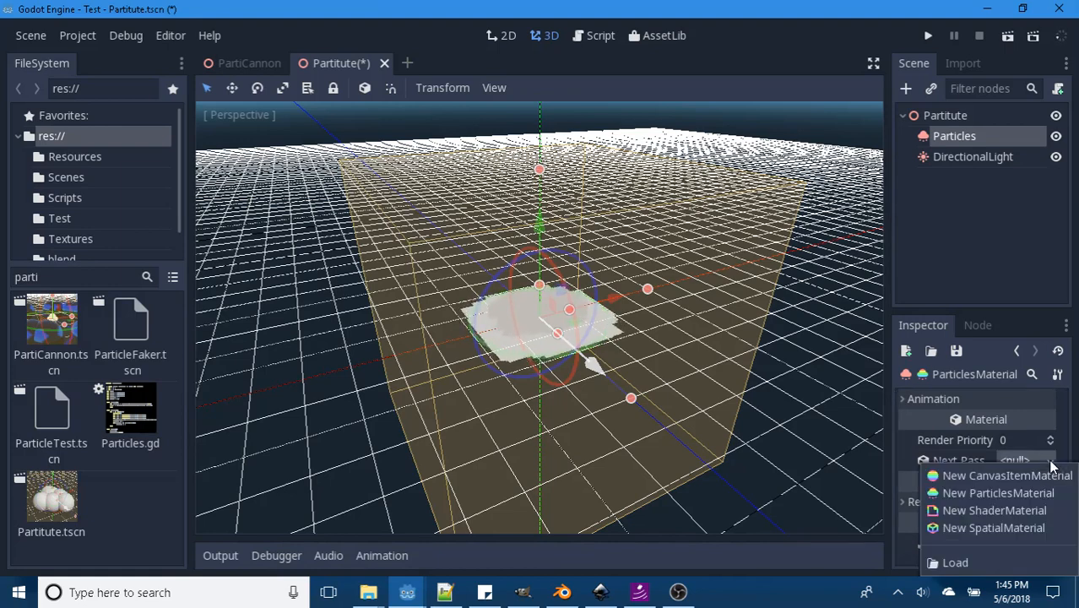
left_click(1024, 530)
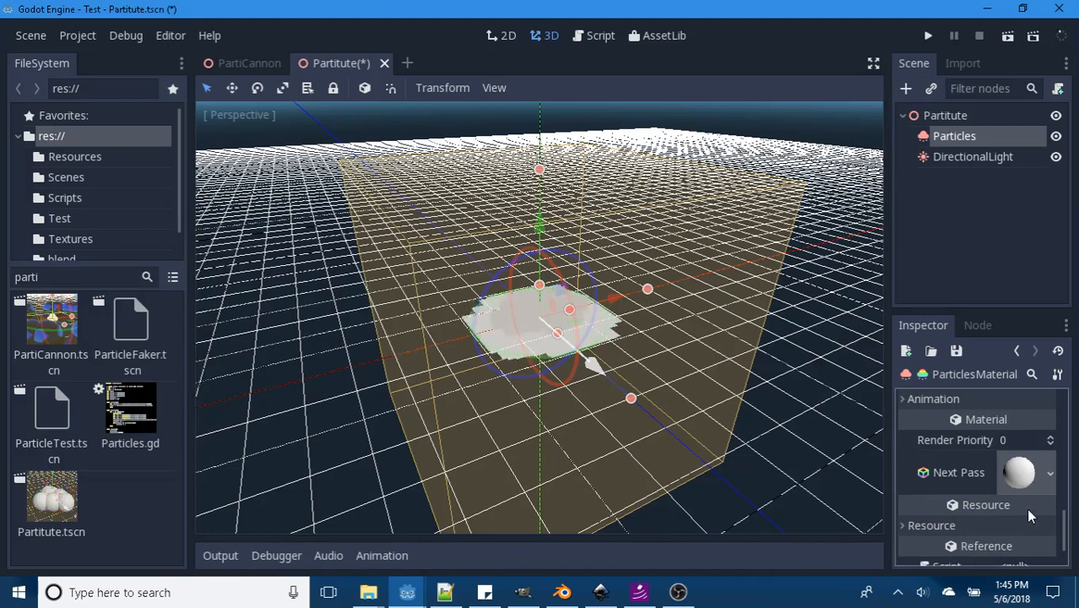
left_click(1022, 471)
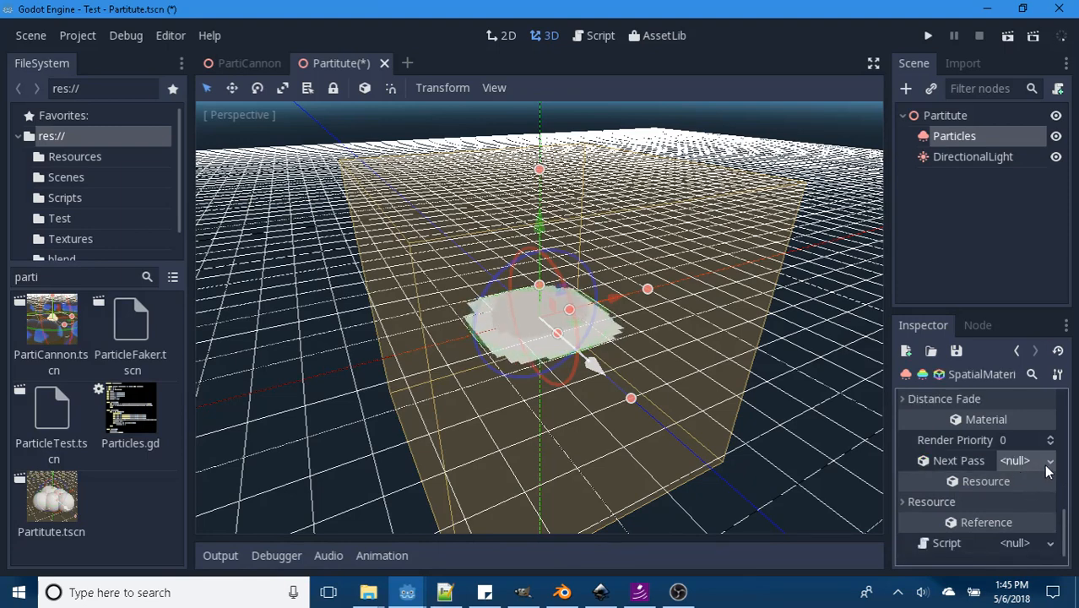
scroll(953, 449, "up", 3)
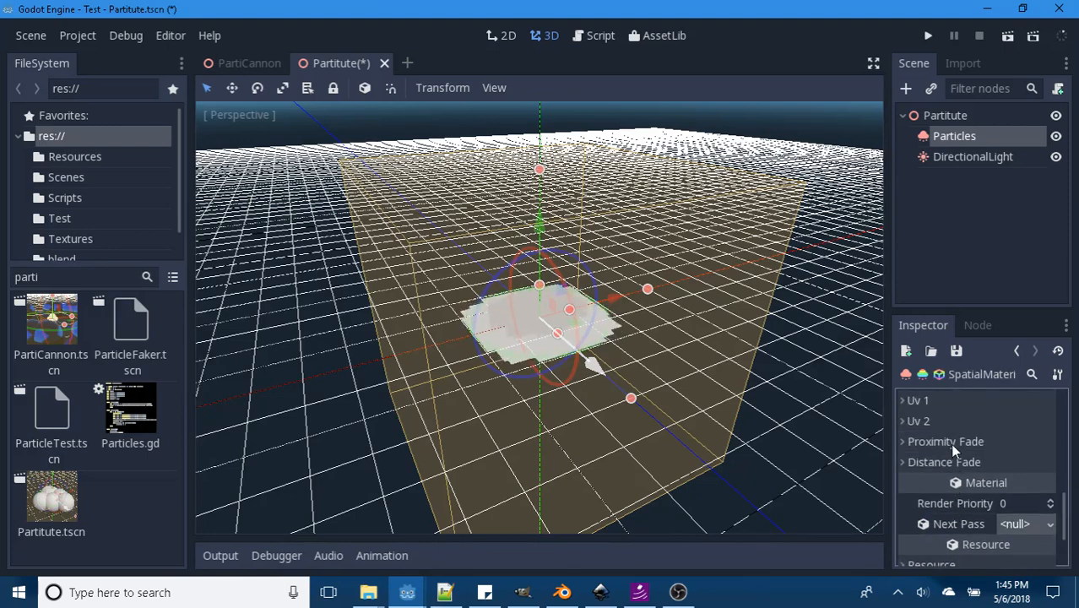
scroll(966, 432, "up", 10)
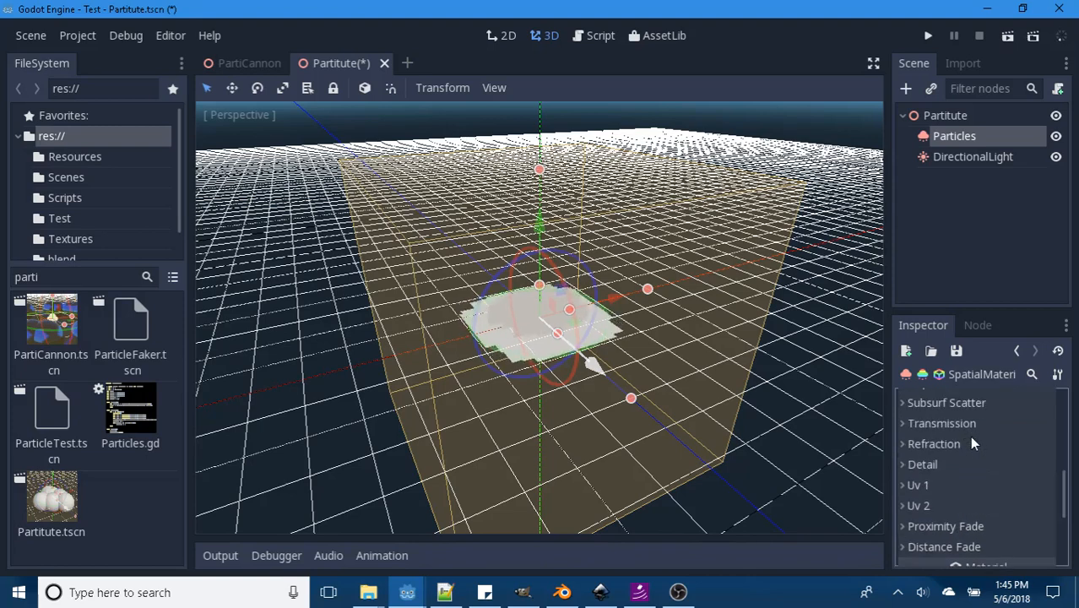
left_click_drag(1065, 454, 1065, 402)
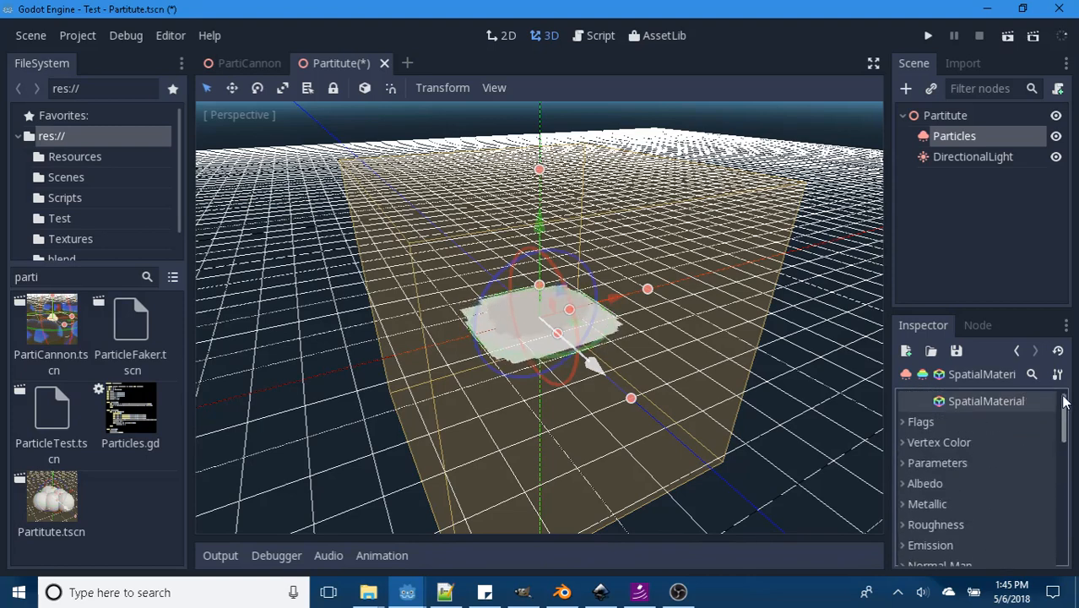
left_click(903, 483)
Step: Set the SpatialMaterial's albedo color to orange (ff6500)
left_click(1020, 502)
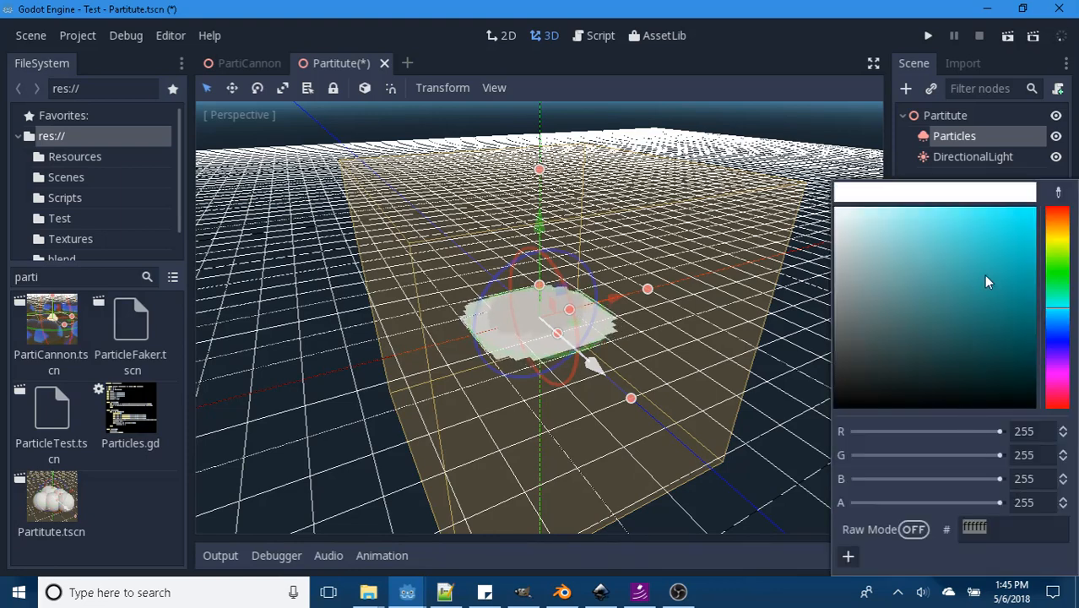
left_click(1034, 207)
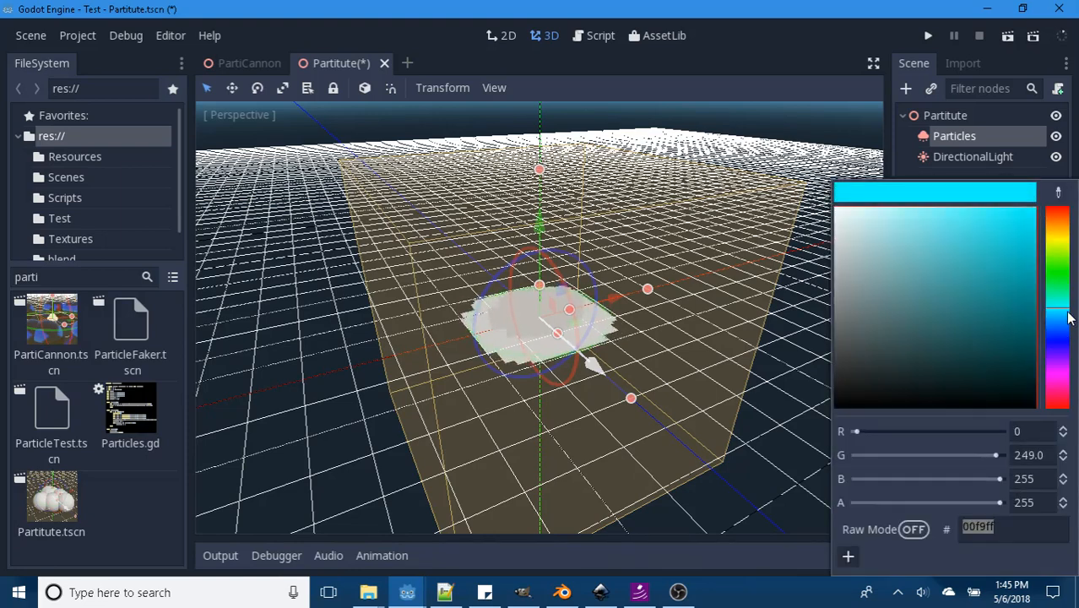
left_click(1065, 224)
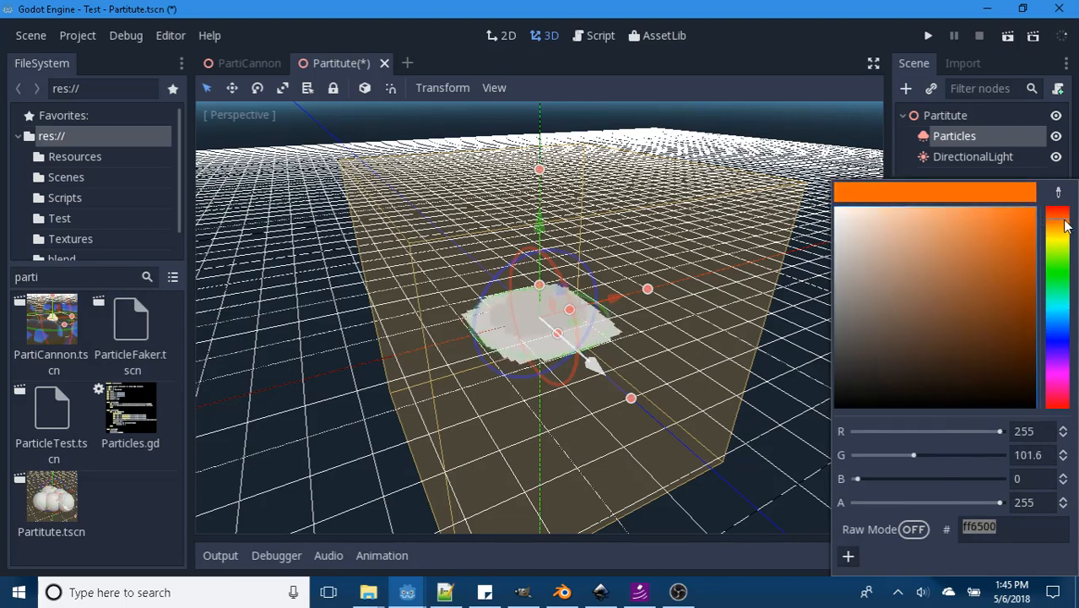
left_click(849, 26)
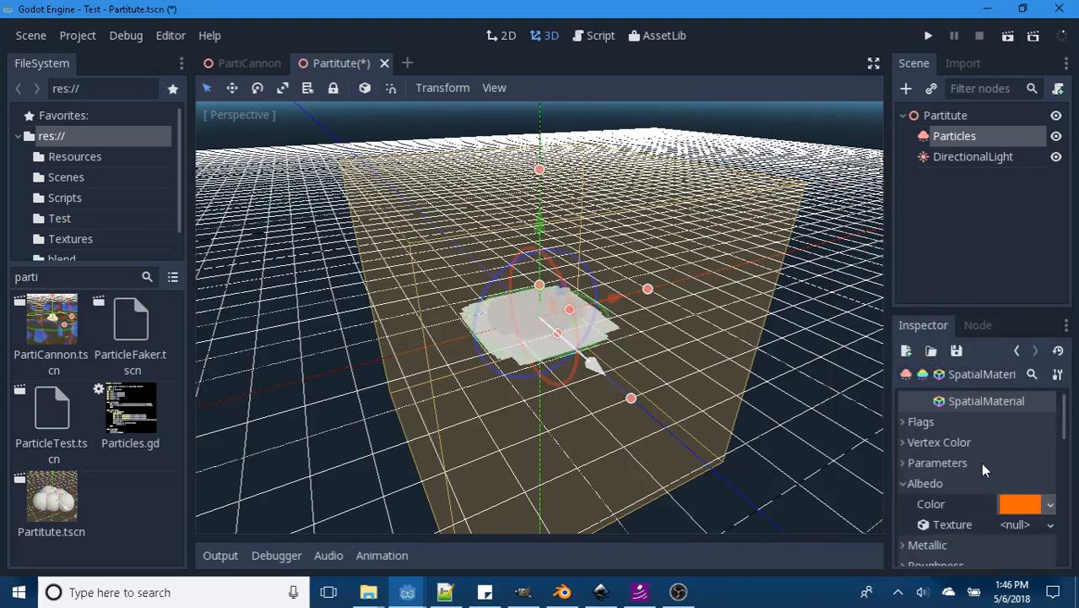
Step: Load heart1.png from the Resources folder as the SpatialMaterial's albedo texture
left_click(1047, 525)
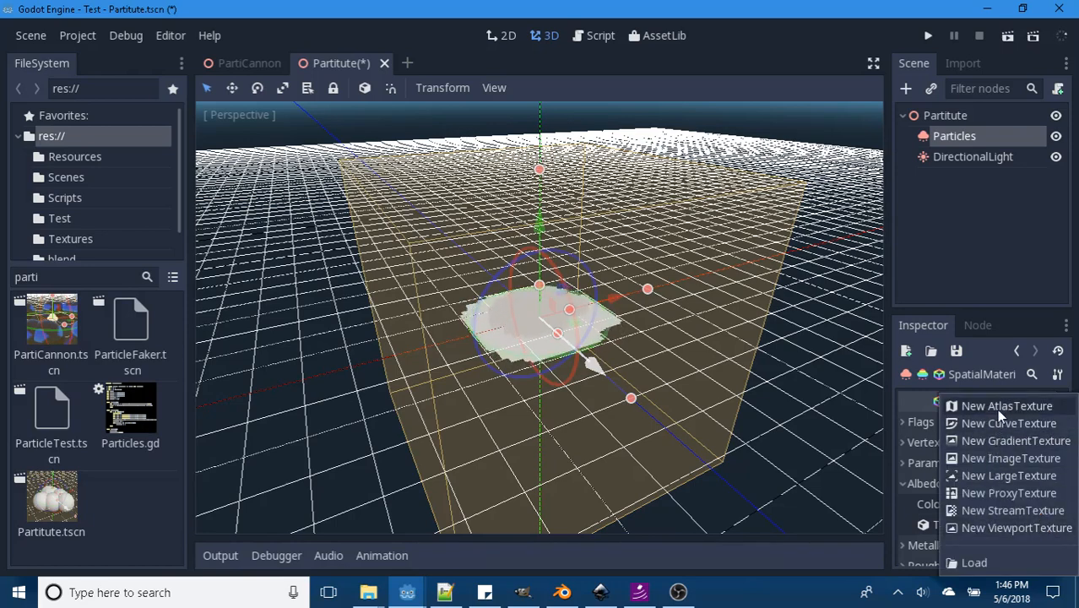
left_click(980, 562)
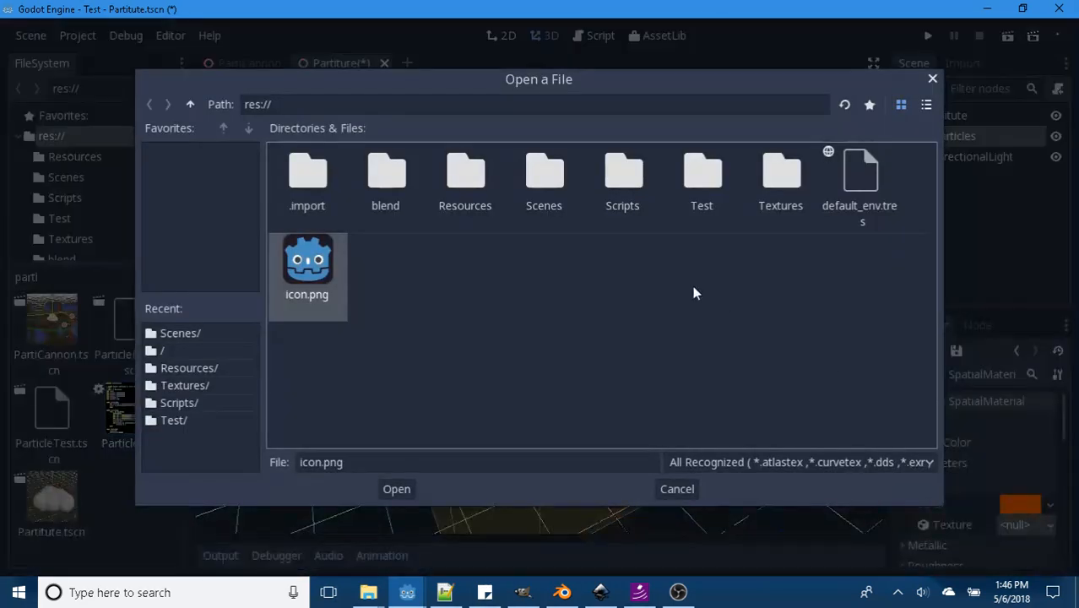
double_click(475, 179)
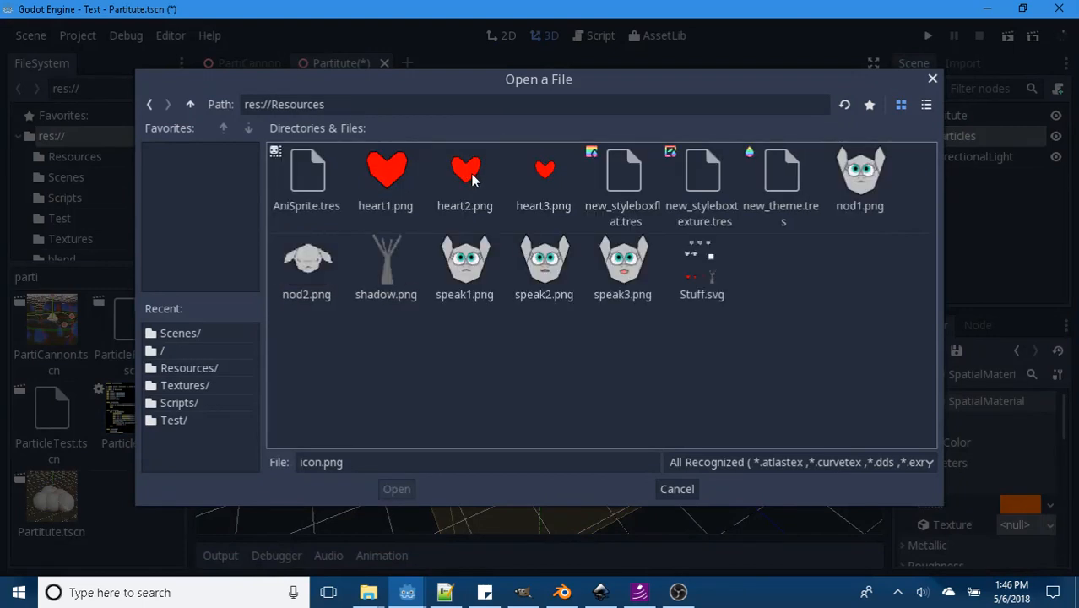
left_click(471, 177)
left_click(401, 179)
left_click(393, 494)
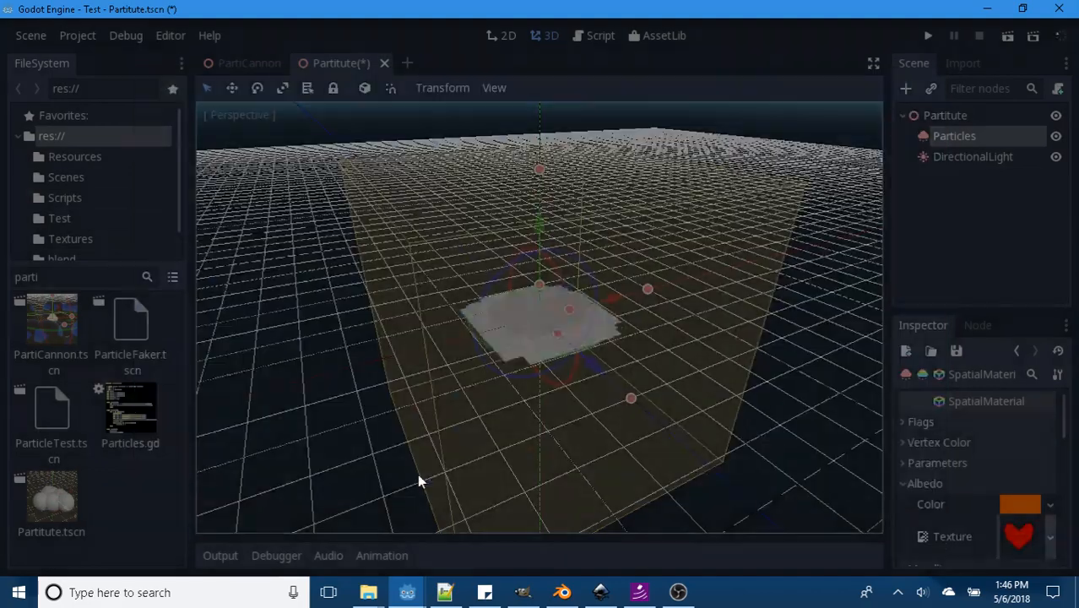
Step: Set the SpatialMaterial's albedo color to red (f60c0c)
scroll(997, 504, "down", 2)
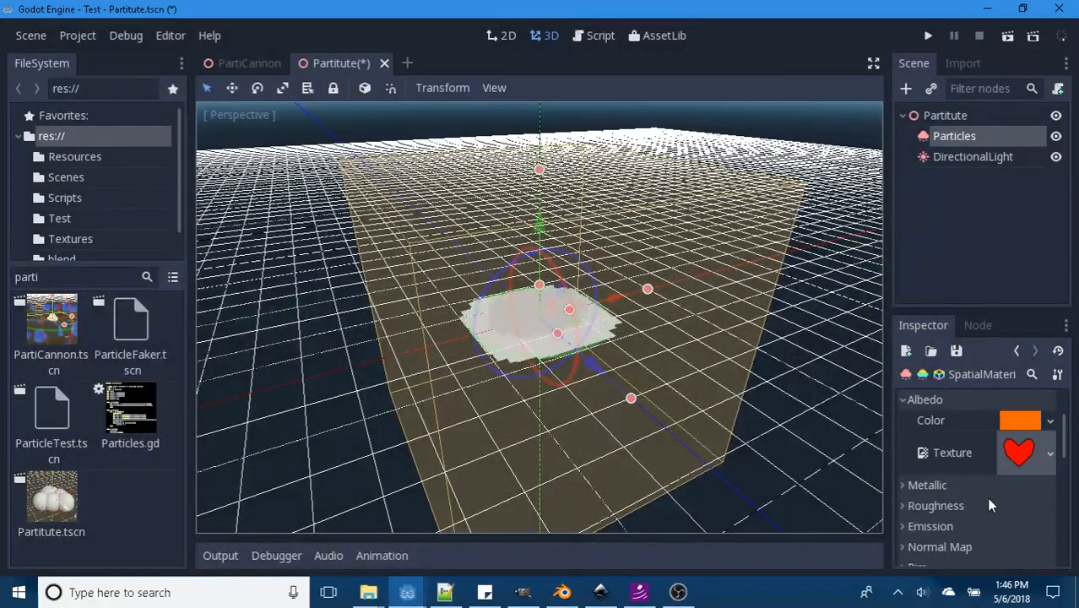
scroll(986, 496, "up", 2)
left_click(1024, 459)
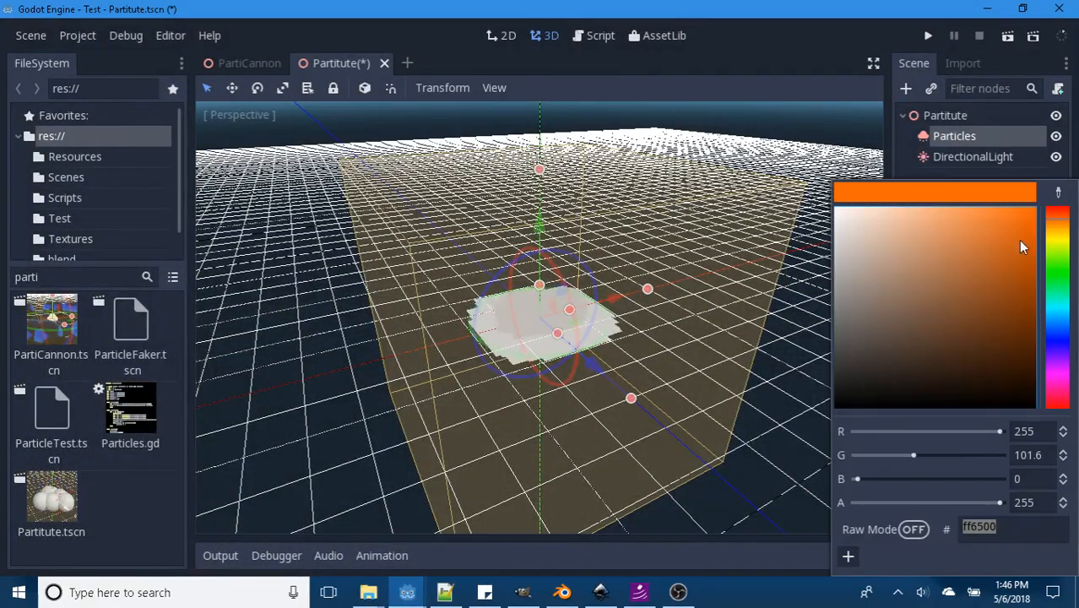
left_click(1060, 210)
left_click(1013, 221)
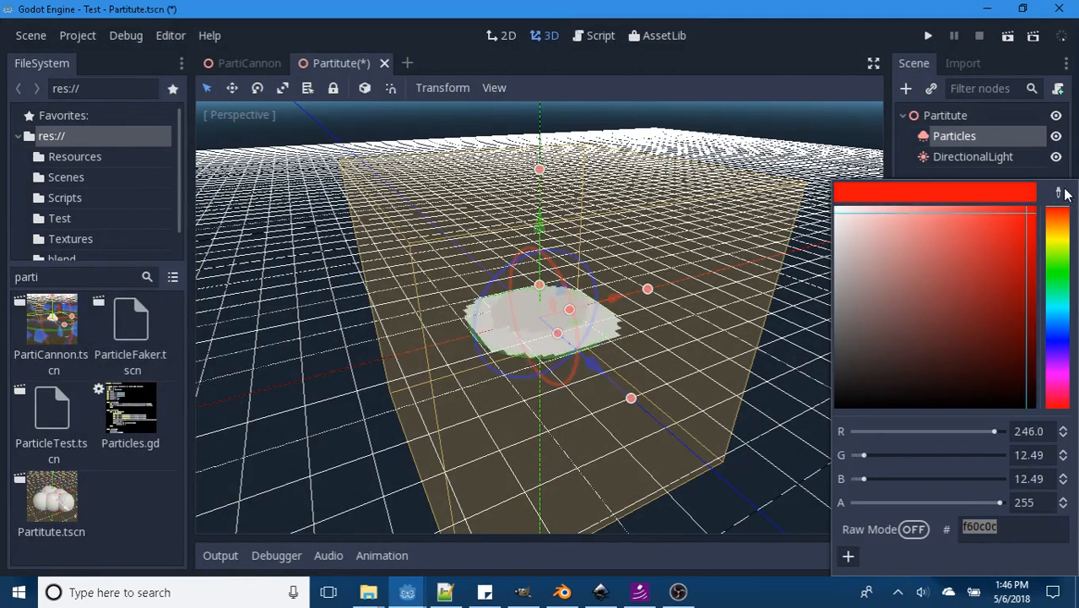
left_click(821, 87)
Step: Look through the remaining SpatialMaterial sections, go back to the ParticlesMaterial and examine its settings, including Trail
scroll(982, 505, "down", 8)
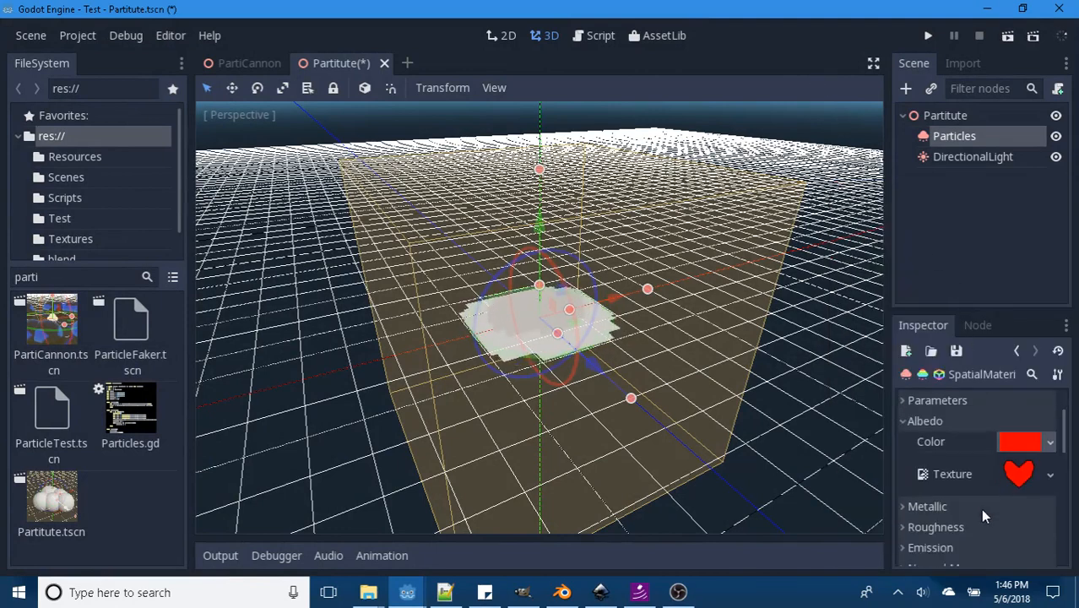
scroll(983, 498, "down", 3)
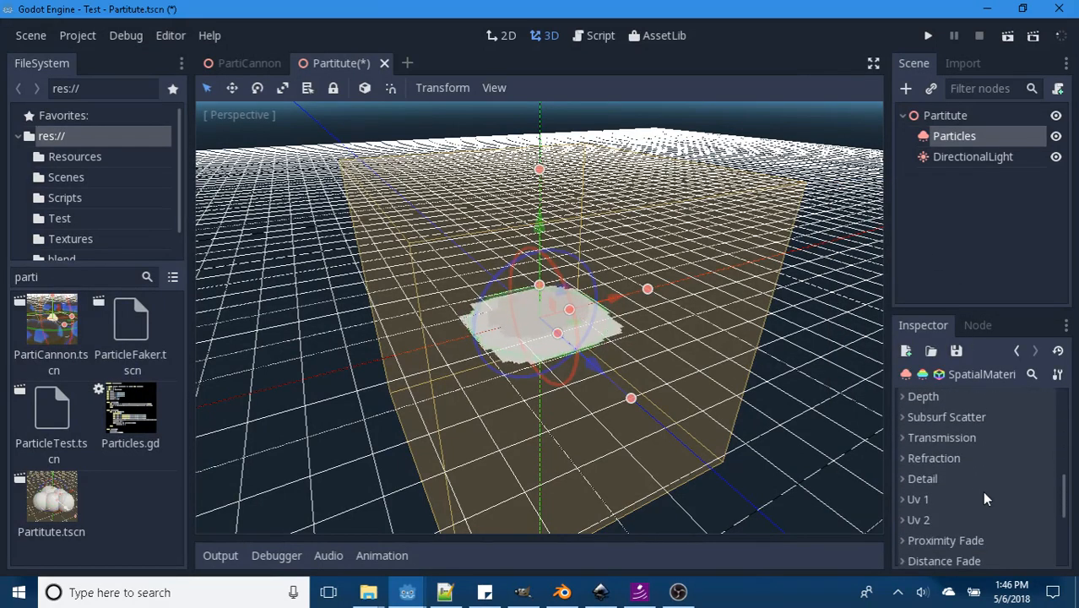
scroll(975, 500, "down", 5)
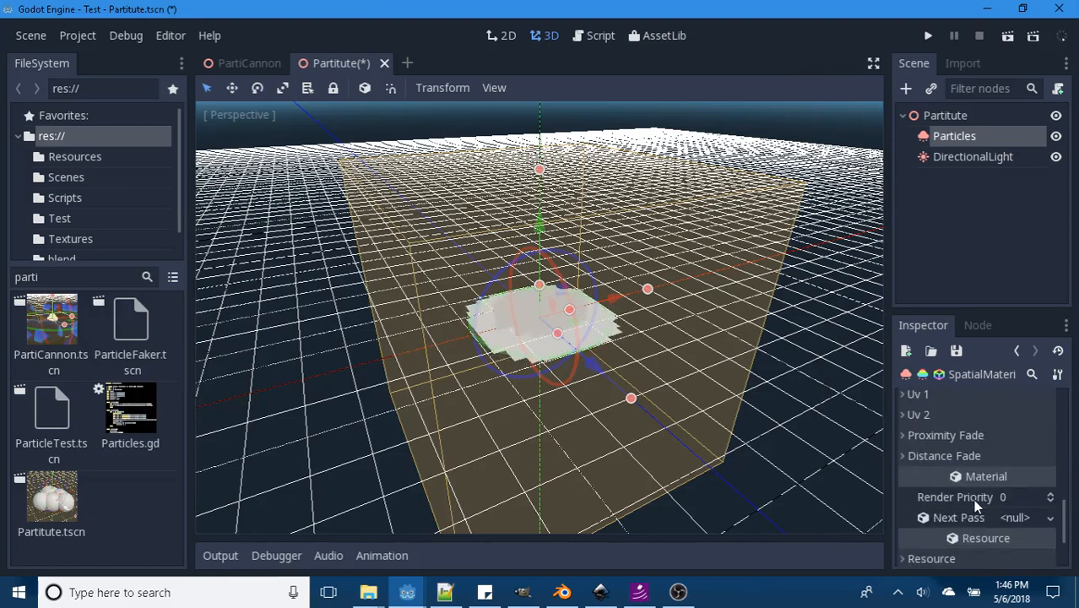
scroll(976, 504, "down", 2)
scroll(973, 499, "down", 1)
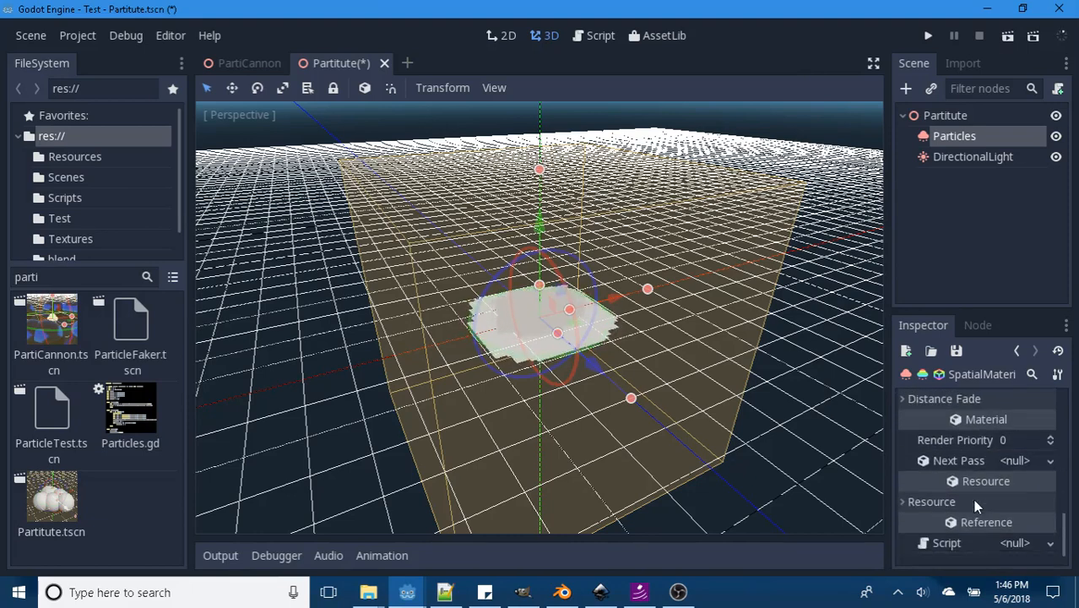
left_click(1019, 351)
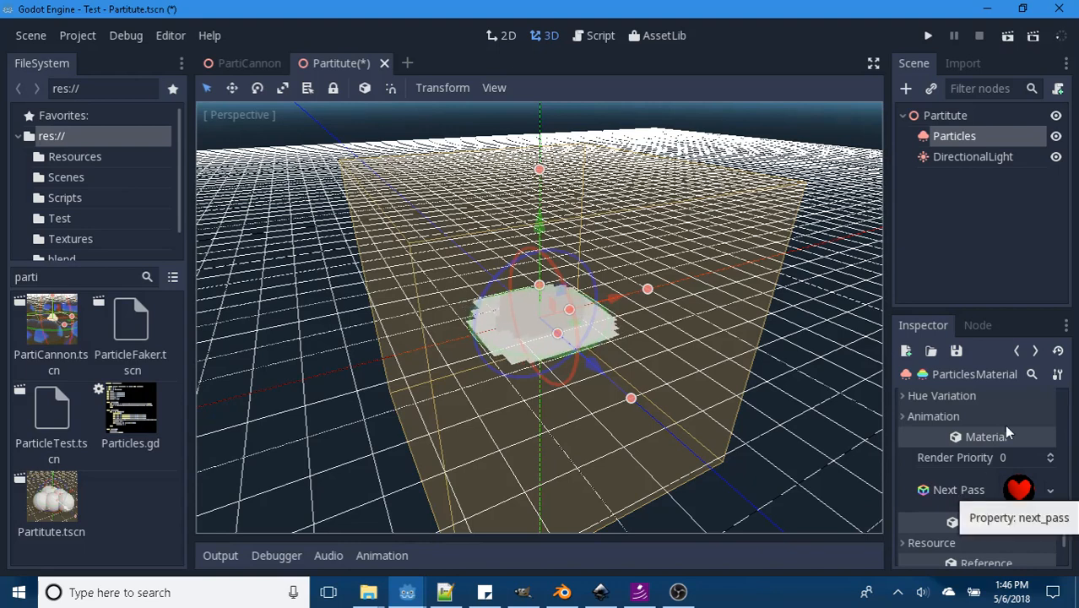
scroll(1006, 423, "up", 4)
scroll(1010, 429, "up", 1)
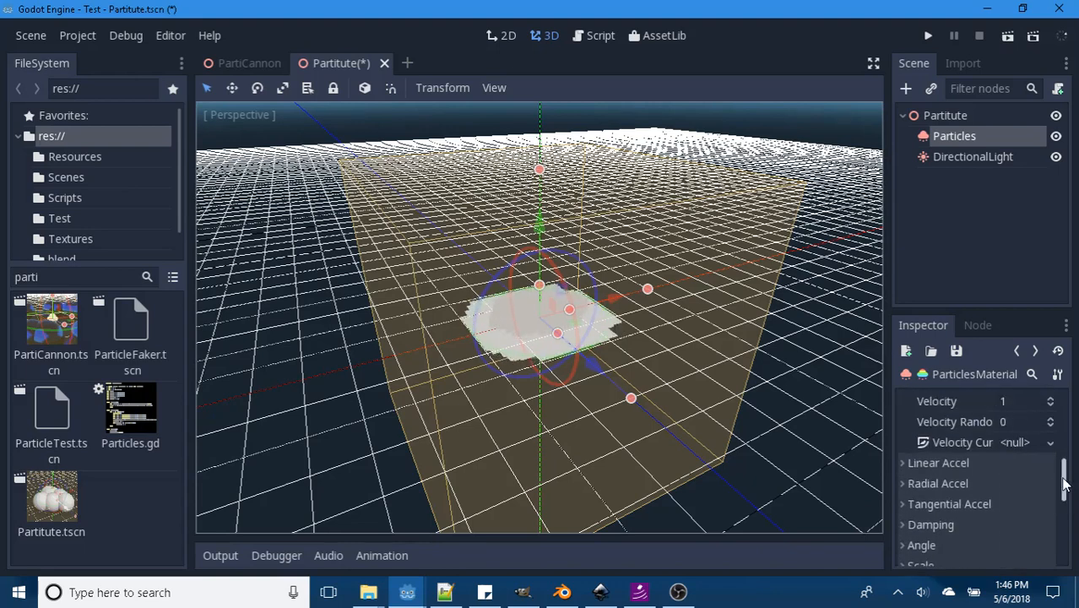
left_click_drag(1065, 482, 1074, 397)
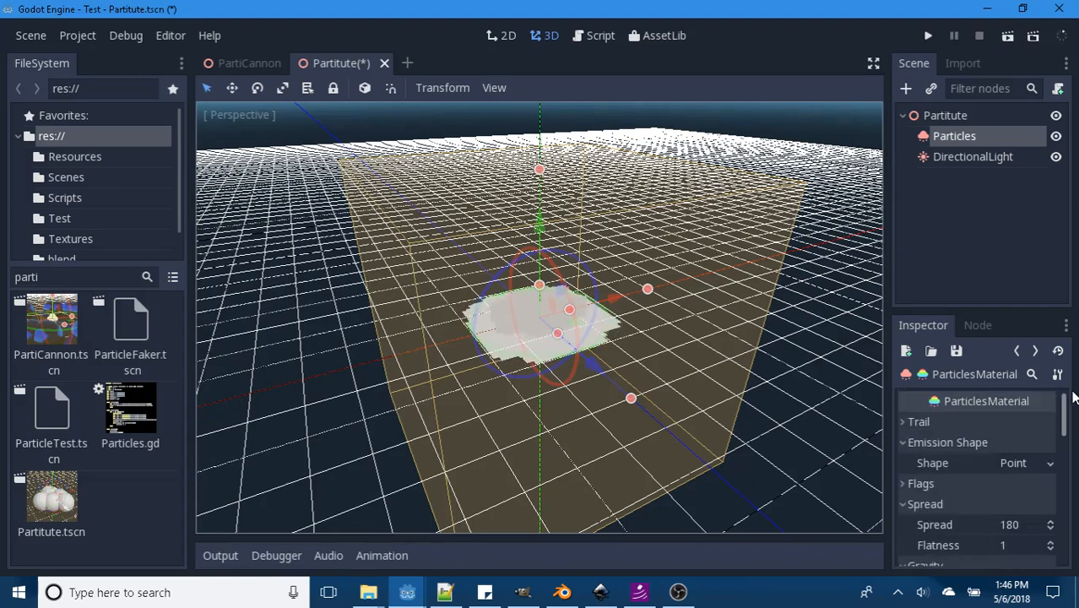
left_click(903, 422)
left_click(903, 422)
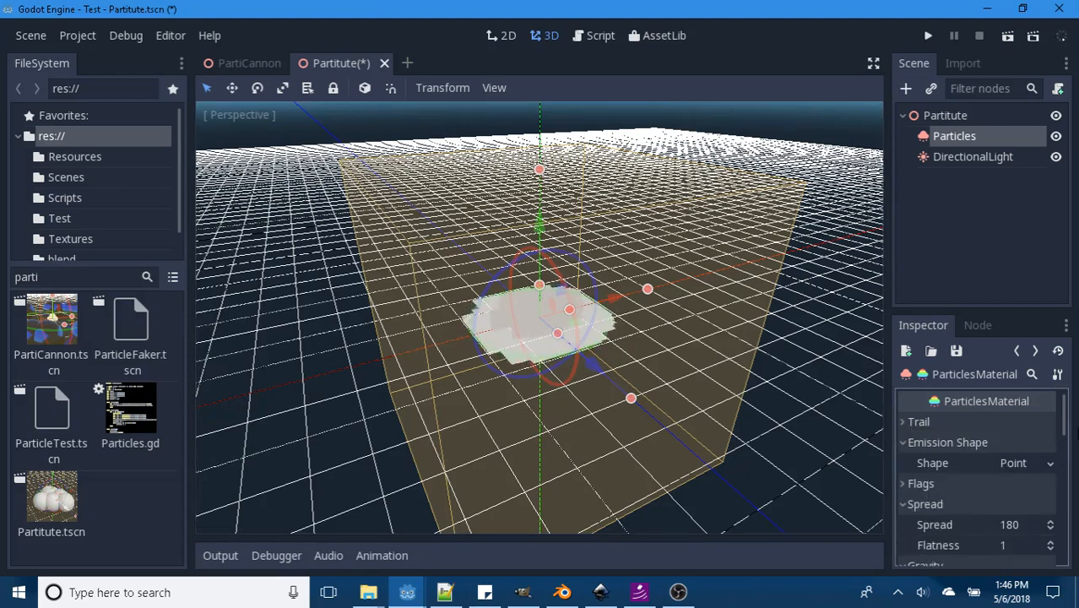
Step: Return to the Particles node, try a new SphereMesh for draw Pass 1 and replace it with a new QuadMesh
left_click(910, 381)
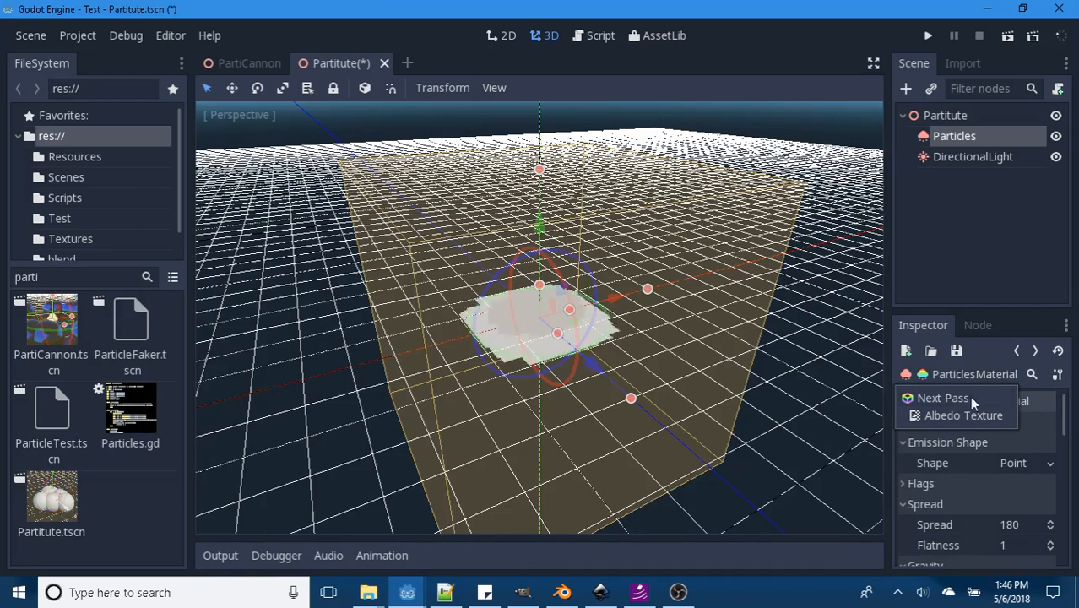
left_click(1003, 320)
left_click(1017, 351)
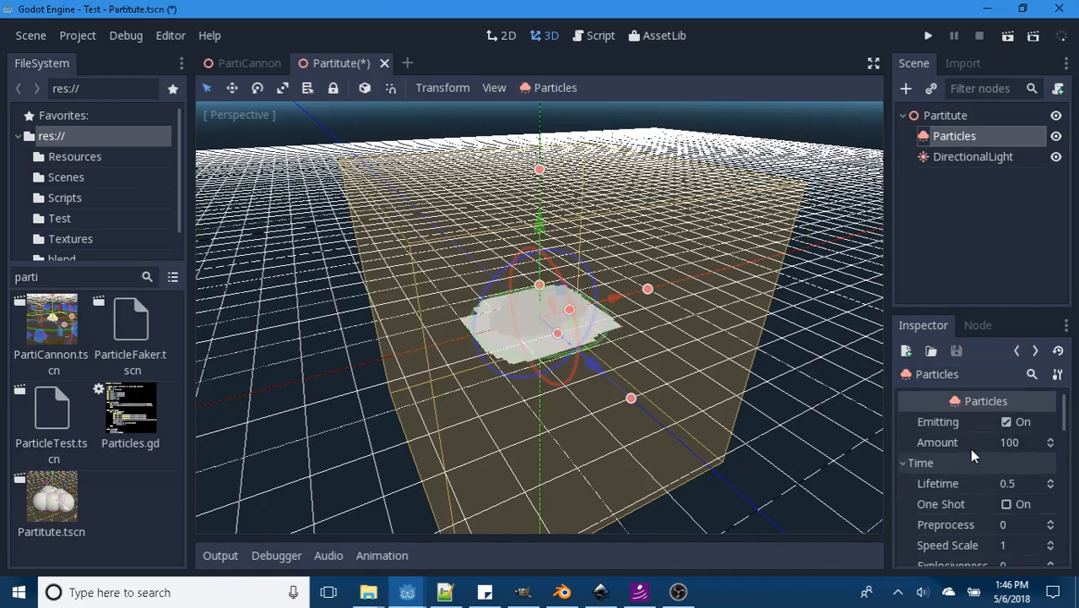
scroll(970, 448, "down", 5)
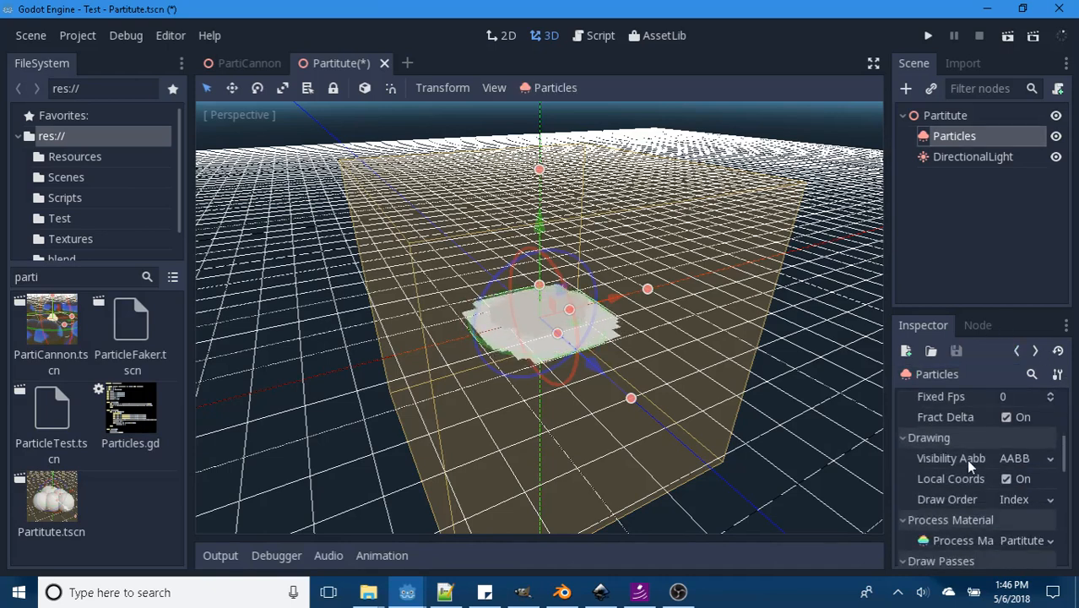
scroll(966, 459, "down", 5)
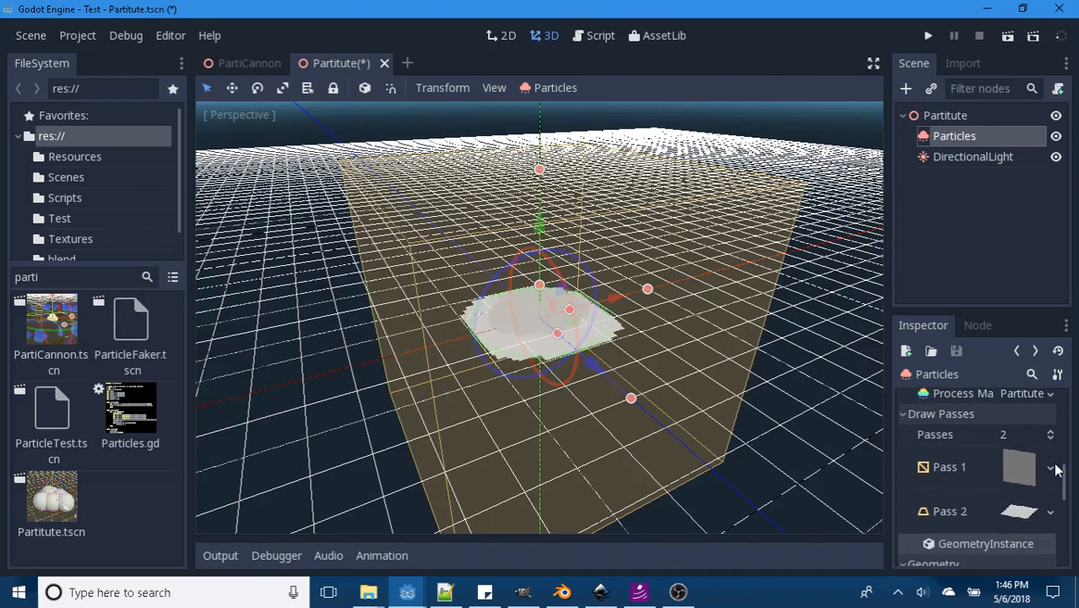
left_click(1051, 469)
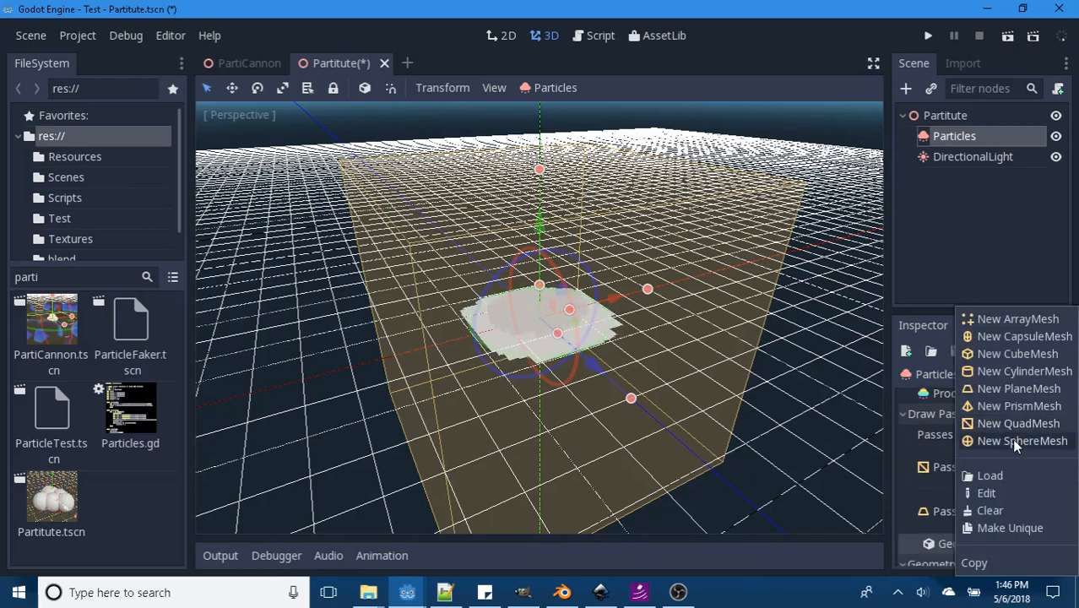
left_click(1014, 441)
left_click(1051, 470)
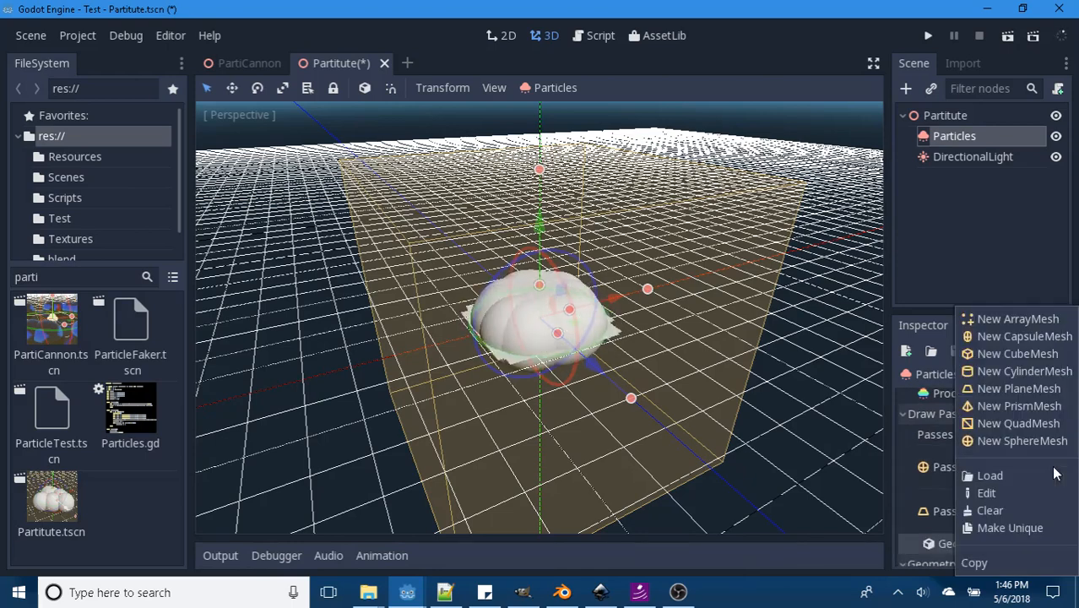
left_click(1015, 424)
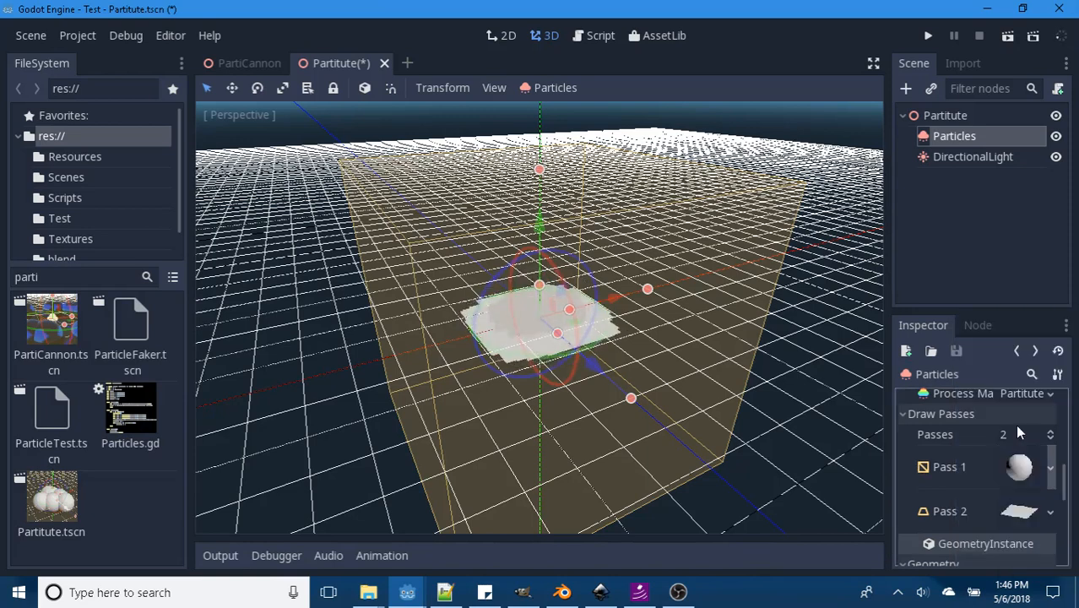
Step: Assign a new SpatialMaterial as the Particles node's geometry Material Override, open it and expand its Flags section
scroll(1007, 498, "down", 5)
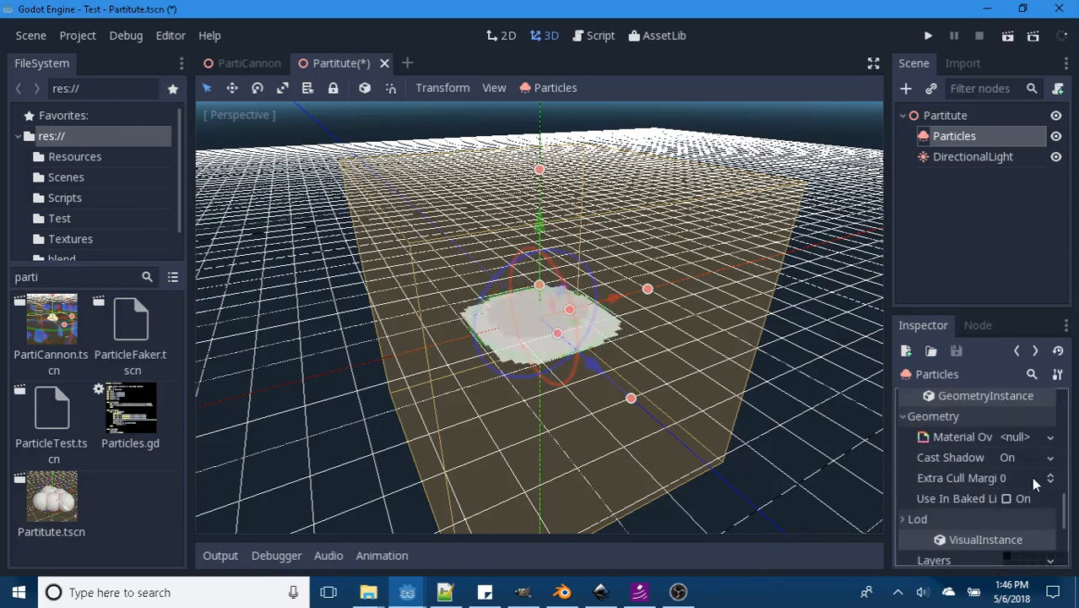
left_click(1051, 437)
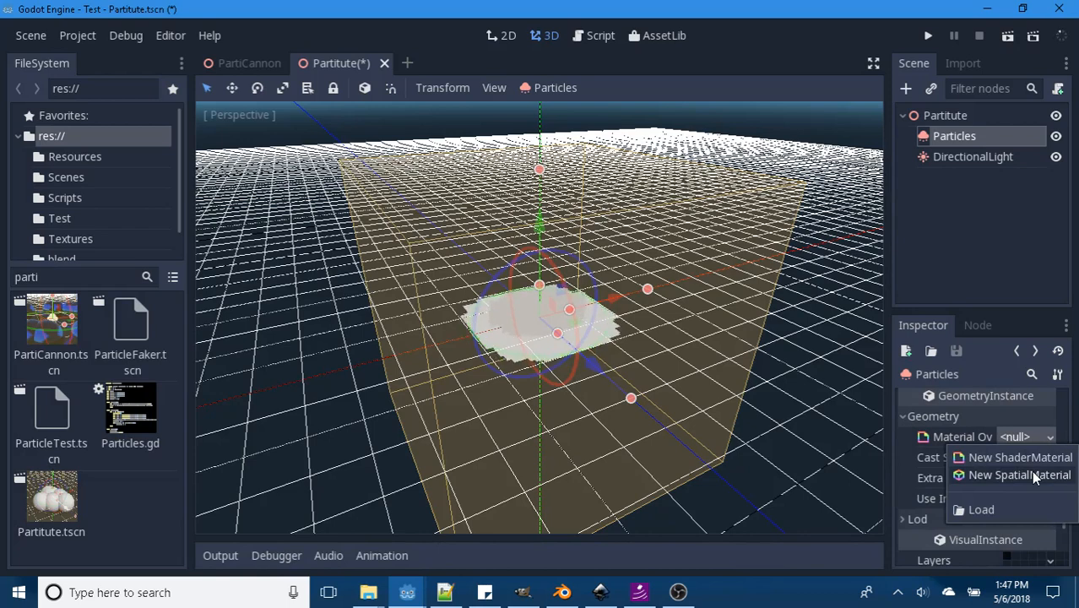
left_click(1031, 475)
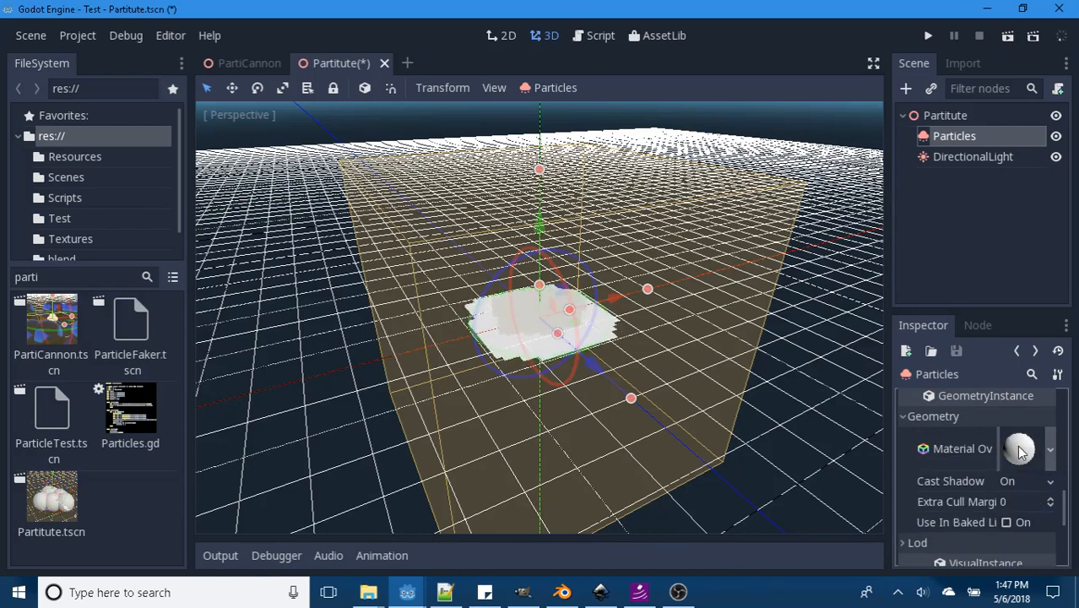
left_click(1019, 452)
scroll(990, 445, "up", 4)
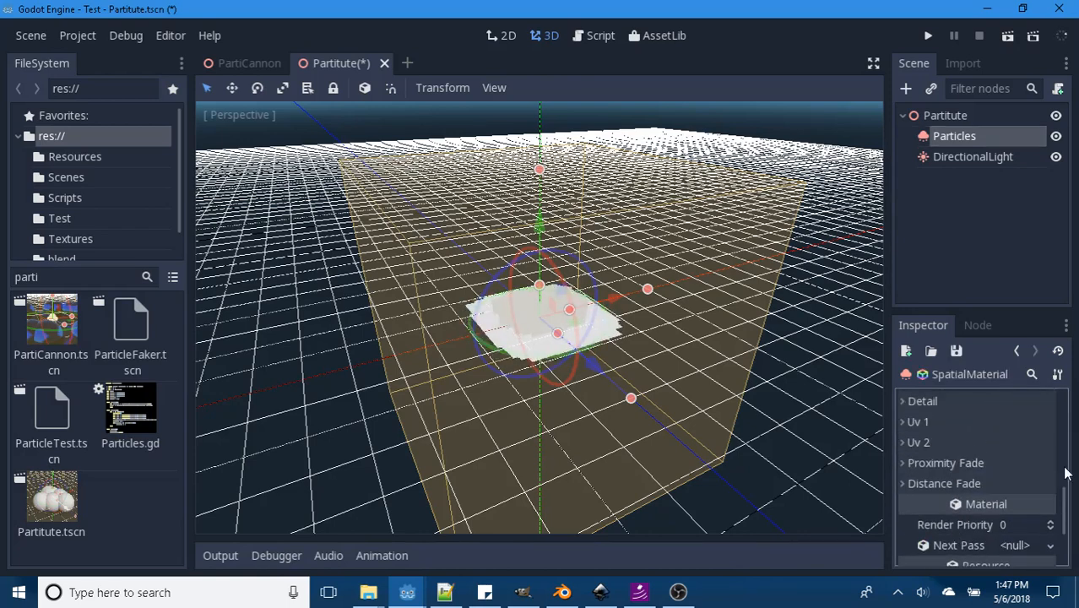
left_click_drag(1065, 507, 1064, 386)
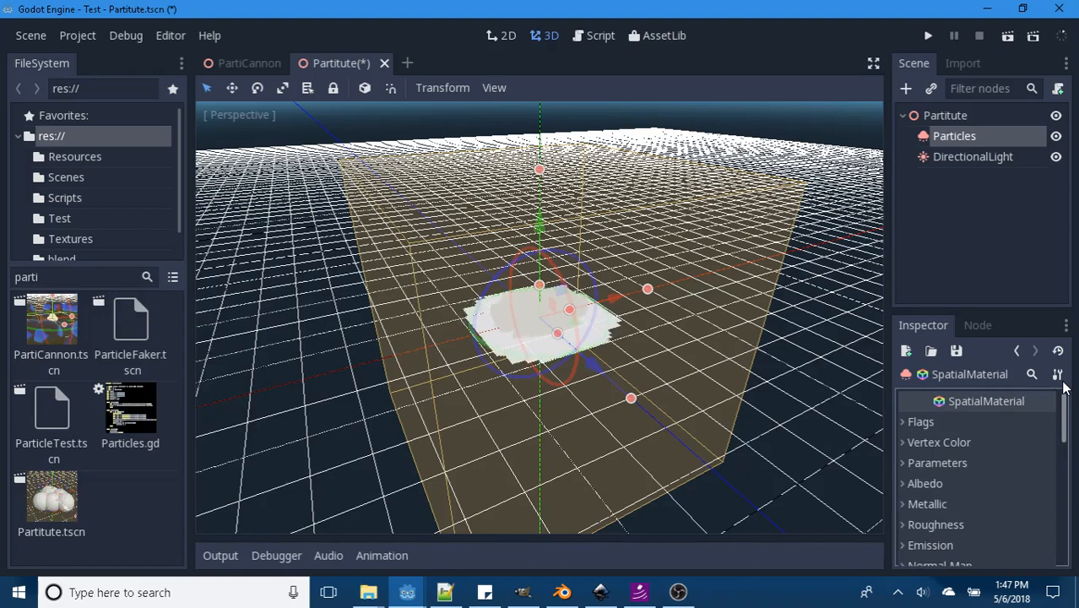
left_click(901, 420)
scroll(993, 444, "down", 1)
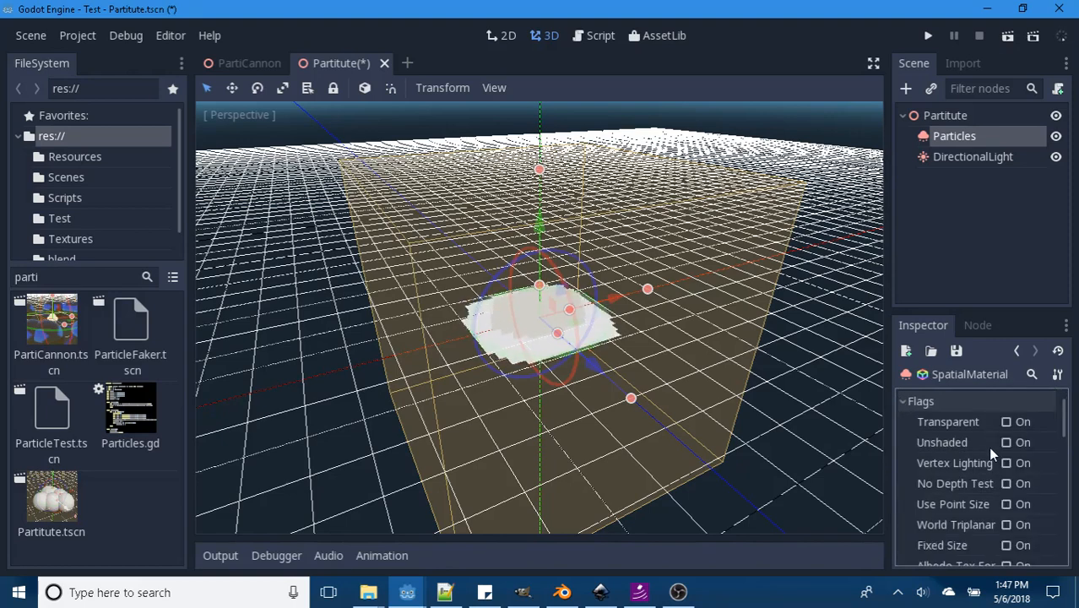
scroll(984, 466, "down", 5)
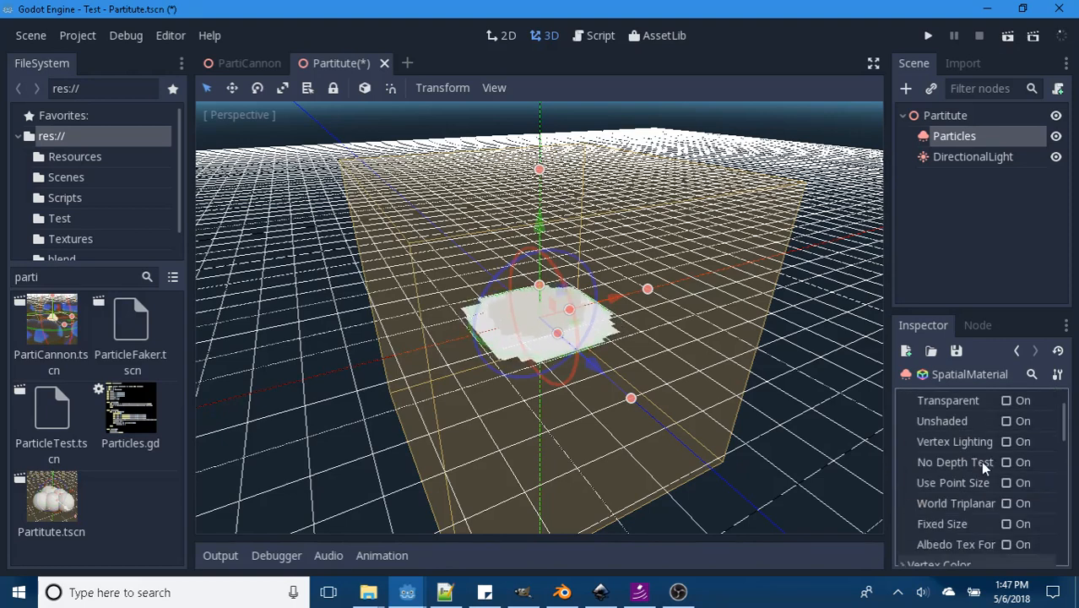
scroll(908, 488, "down", 2)
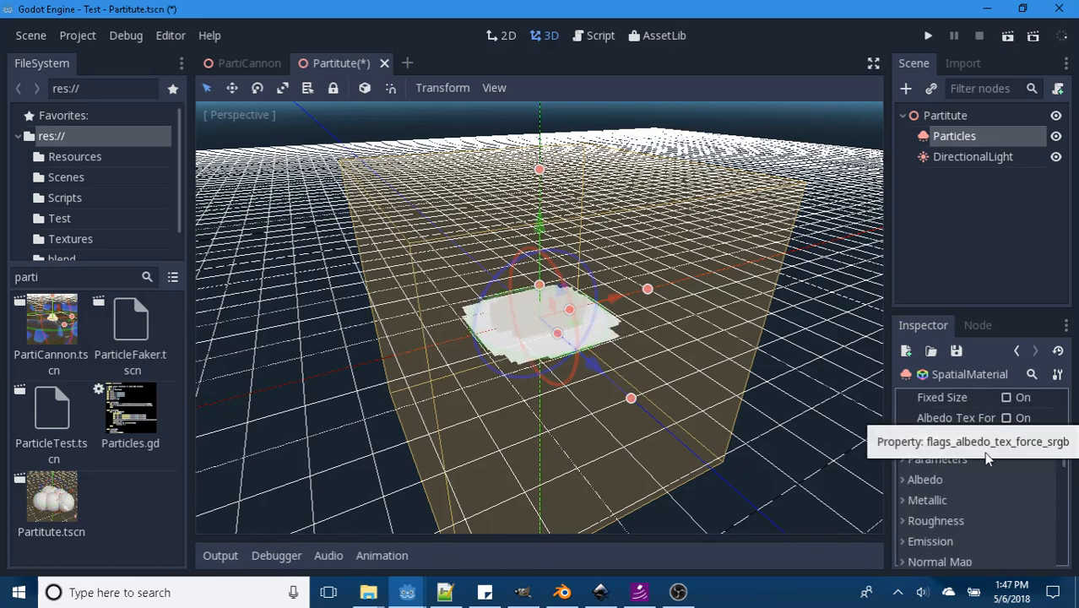
Step: Set the override SpatialMaterial's albedo color to bright red
left_click(900, 480)
scroll(954, 473, "down", 1)
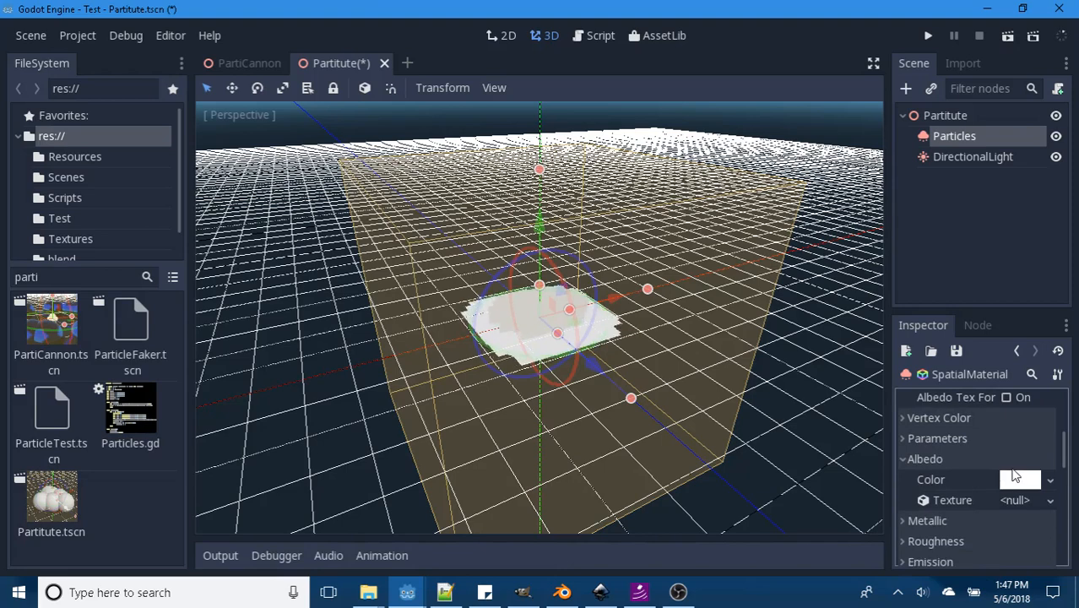
left_click(1010, 463)
left_click(905, 458)
left_click(1026, 481)
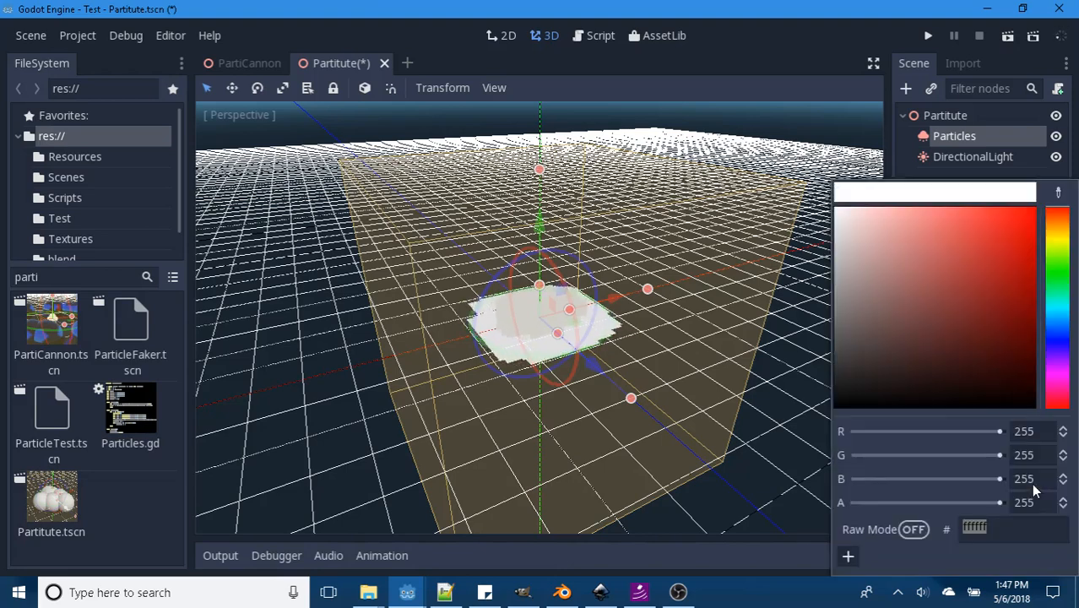
left_click_drag(1001, 302, 1062, 184)
left_click(855, 97)
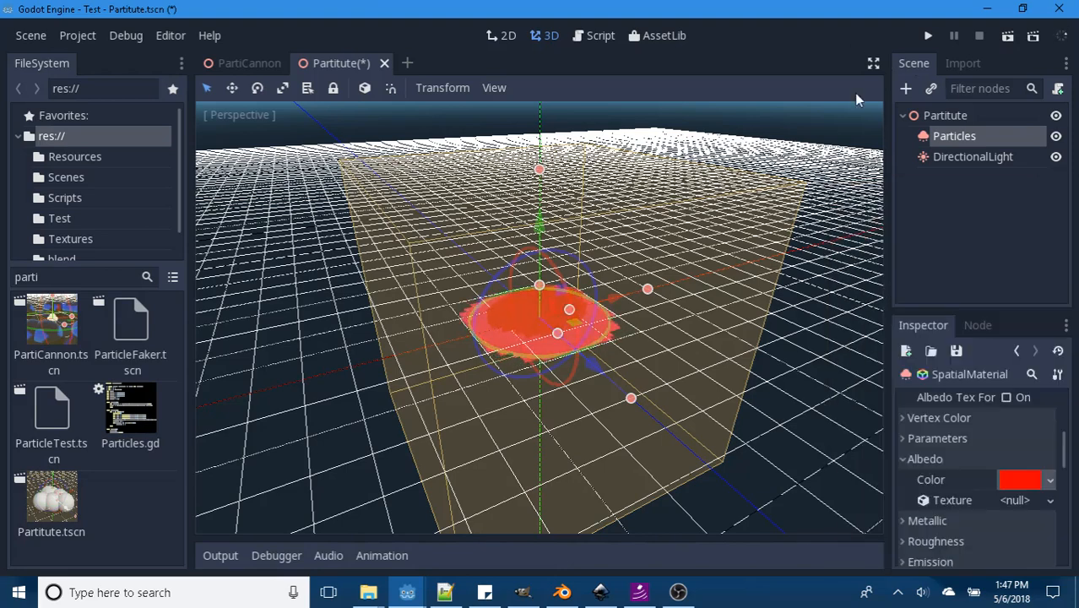
Step: Load heart1.png from the Resources folder as the override material's albedo texture
left_click(1051, 501)
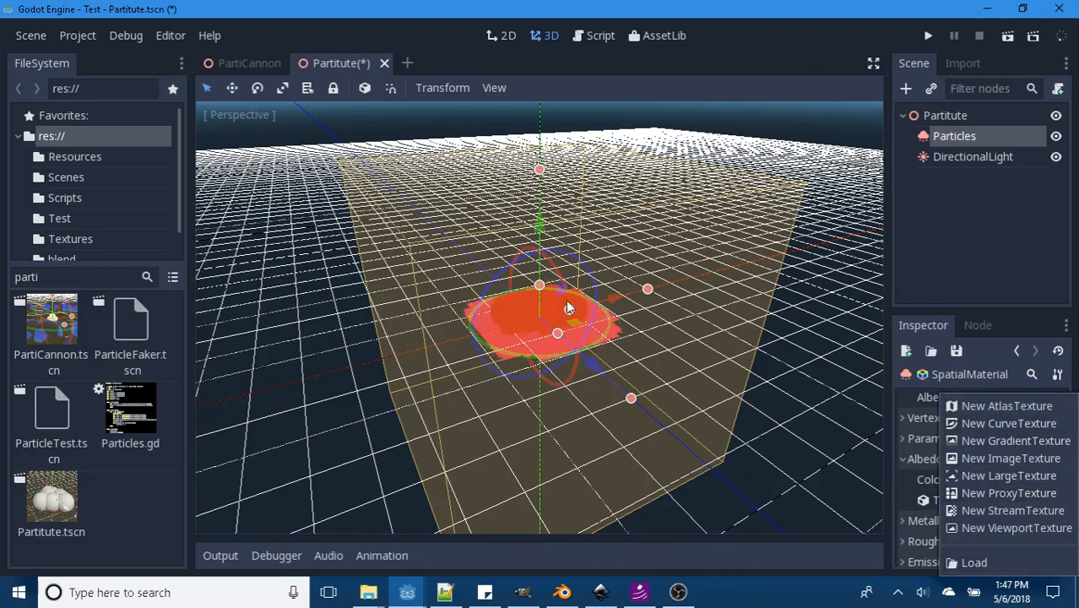
left_click(976, 562)
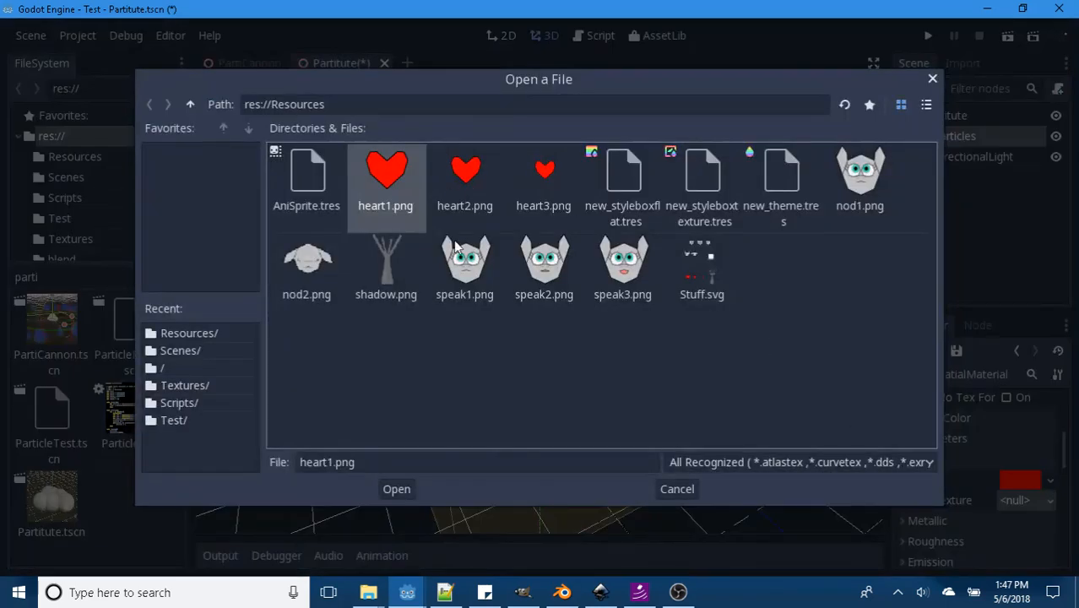
left_click(395, 495)
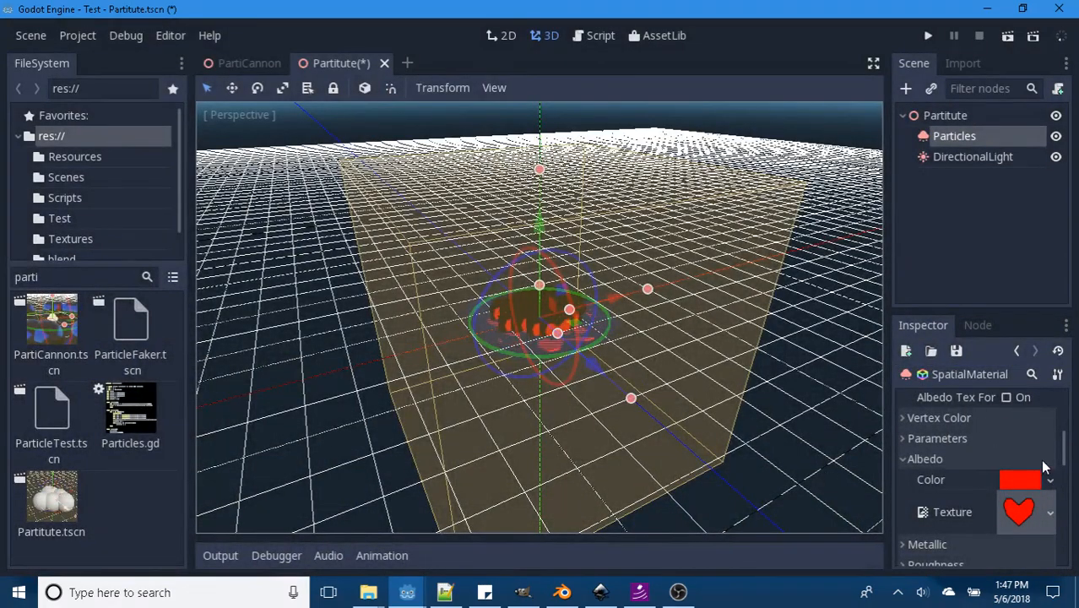
Step: Enable the Transparent flag on the override SpatialMaterial and view the heart particles from closer up
left_click_drag(1066, 456, 1071, 393)
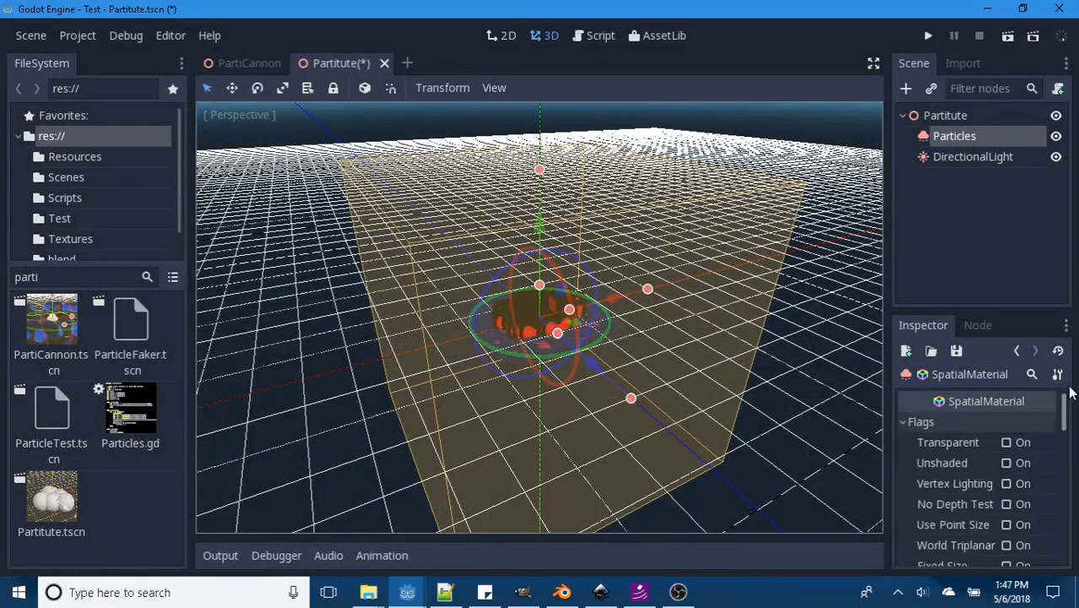
left_click(1005, 443)
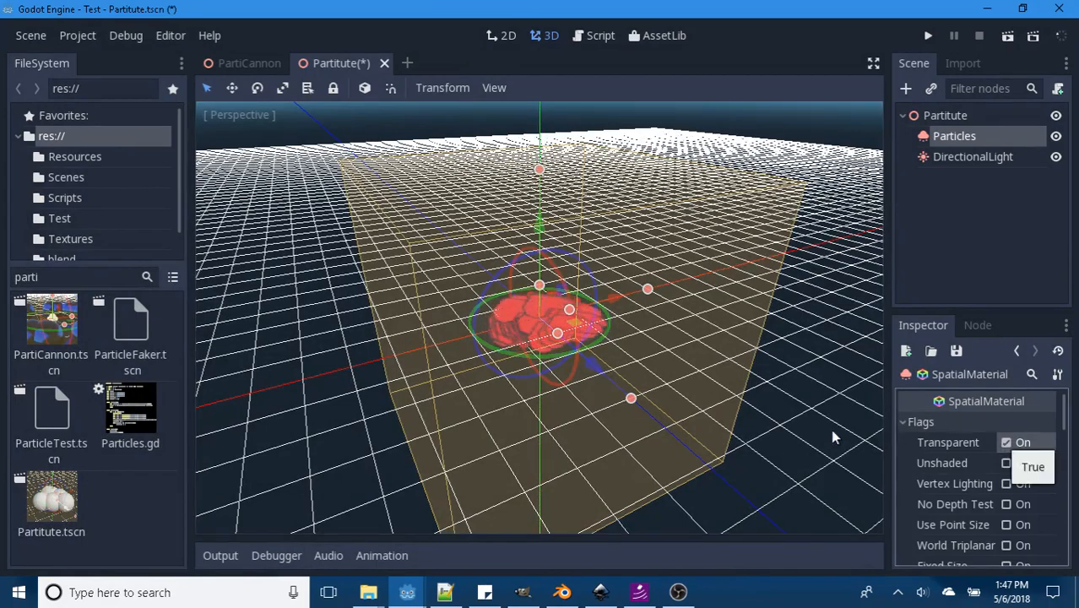
mouse_move(830, 429)
middle_mouse_down()
mouse_move(752, 397)
mouse_move(736, 369)
mouse_move(718, 397)
mouse_move(685, 325)
mouse_move(661, 350)
middle_mouse_up()
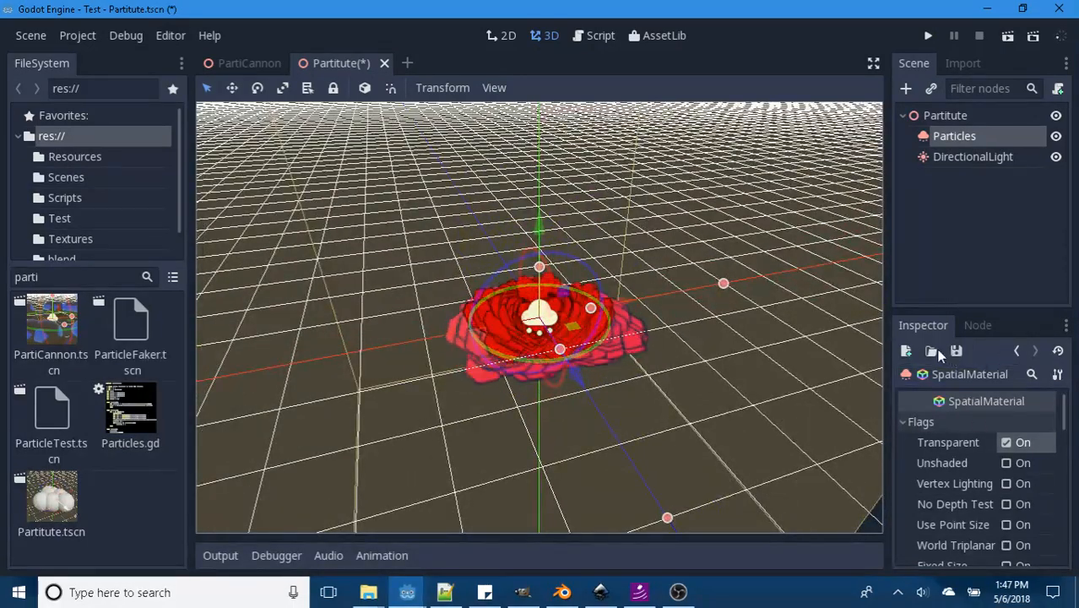
Step: Go back to the Particles node, open its ParticlesMaterial and expand the Flags section
left_click(1016, 351)
scroll(971, 461, "down", 6)
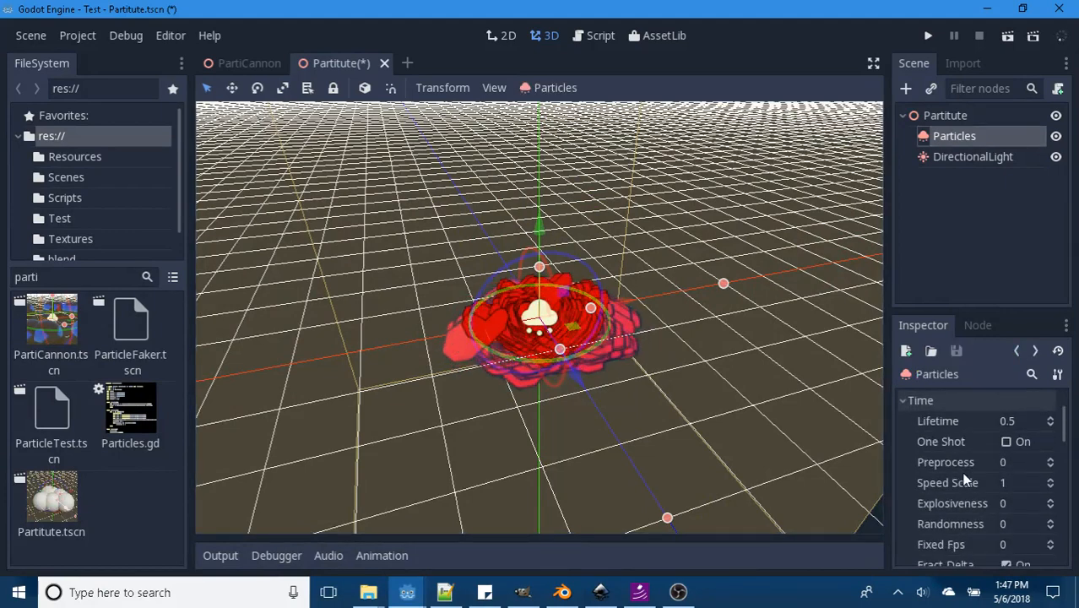
scroll(979, 496, "down", 1)
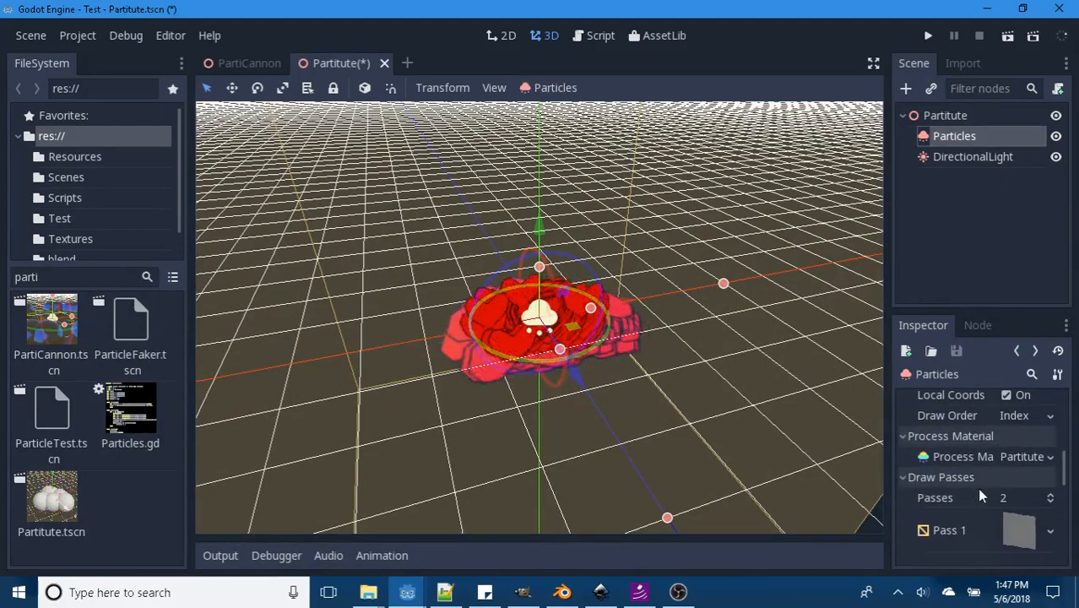
left_click(1022, 457)
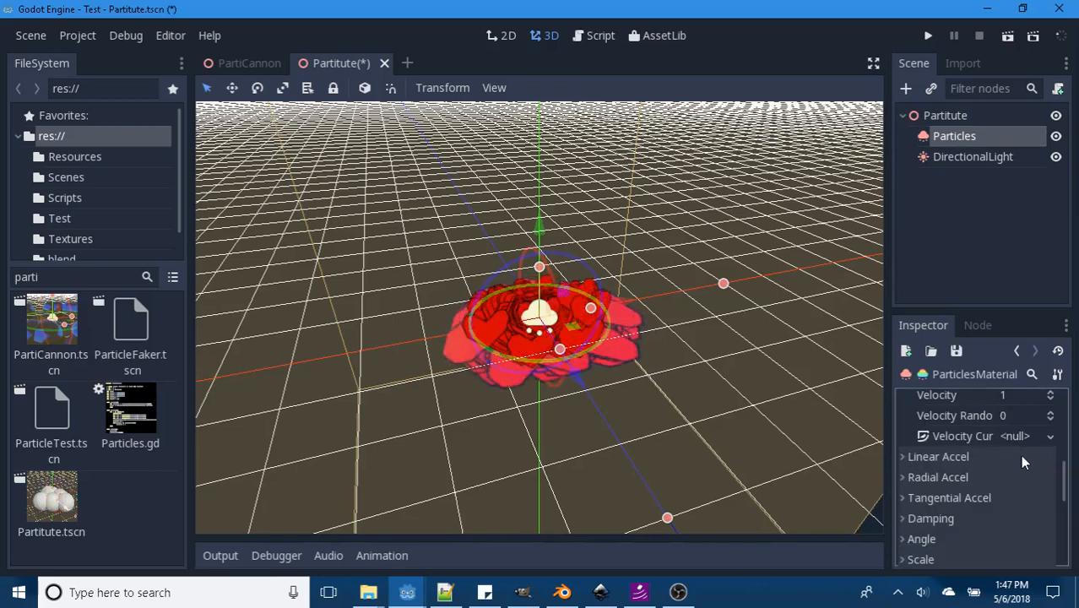
scroll(1027, 451, "up", 2)
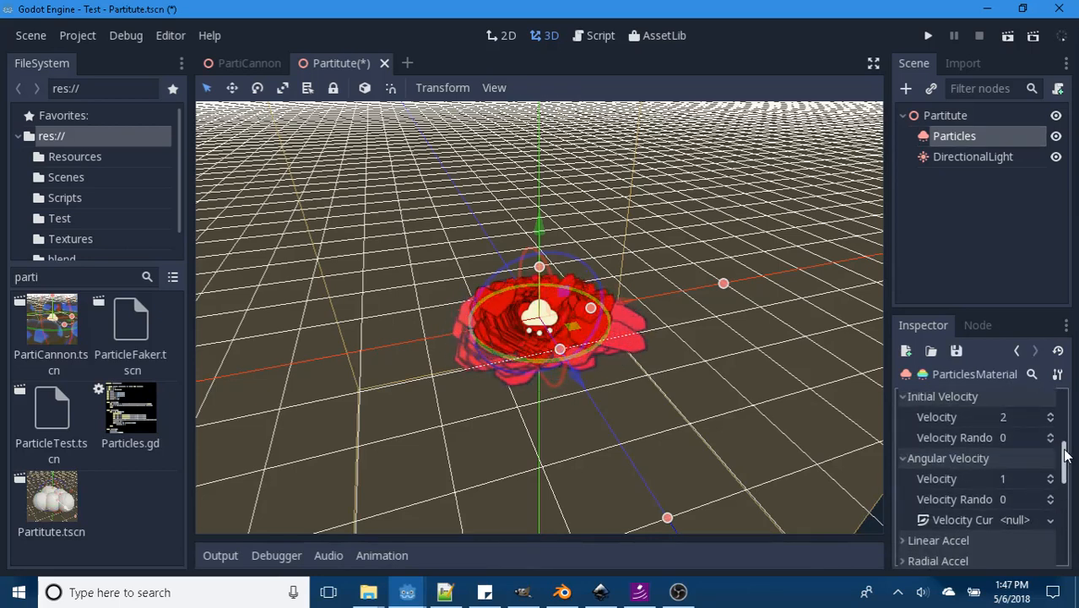
left_click_drag(1065, 456, 1066, 407)
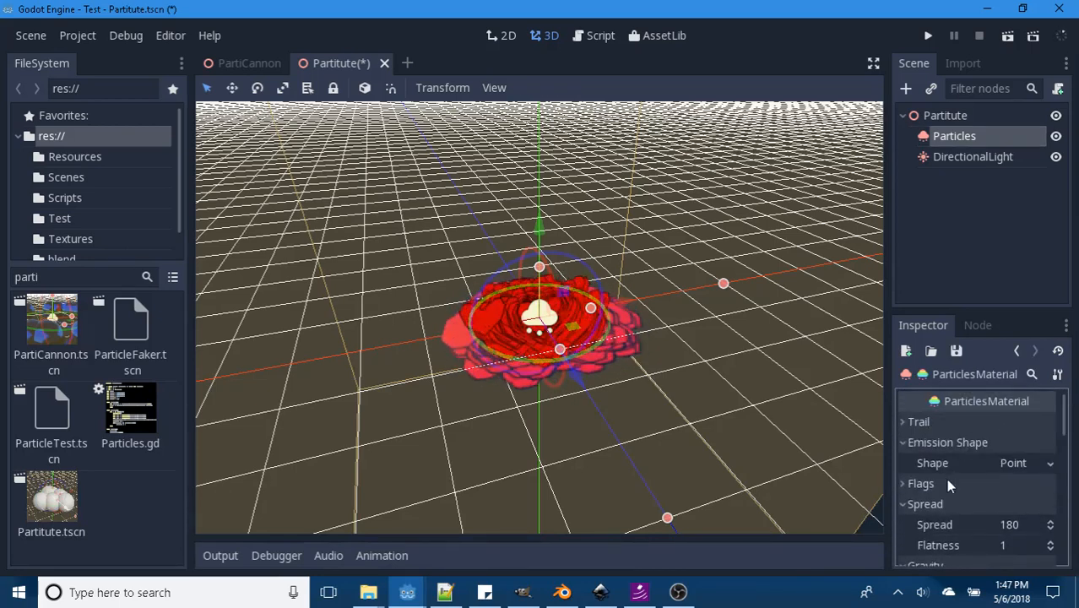
scroll(929, 473, "down", 1)
left_click(903, 464)
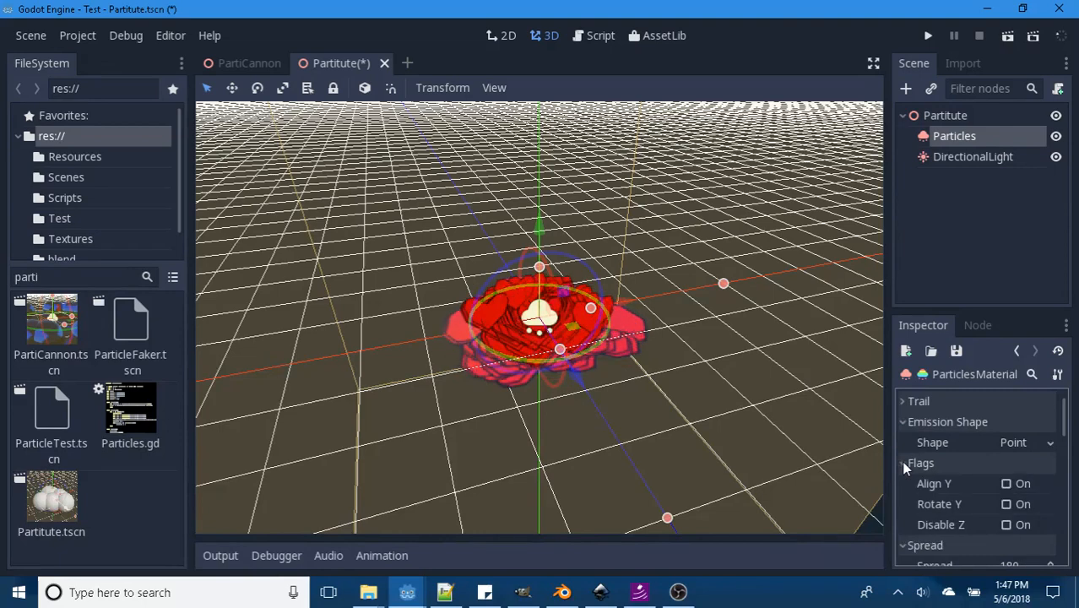
Step: Try the Align Y flag and the Rotate Y flag on the ParticlesMaterial, then switch both off
left_click(1006, 484)
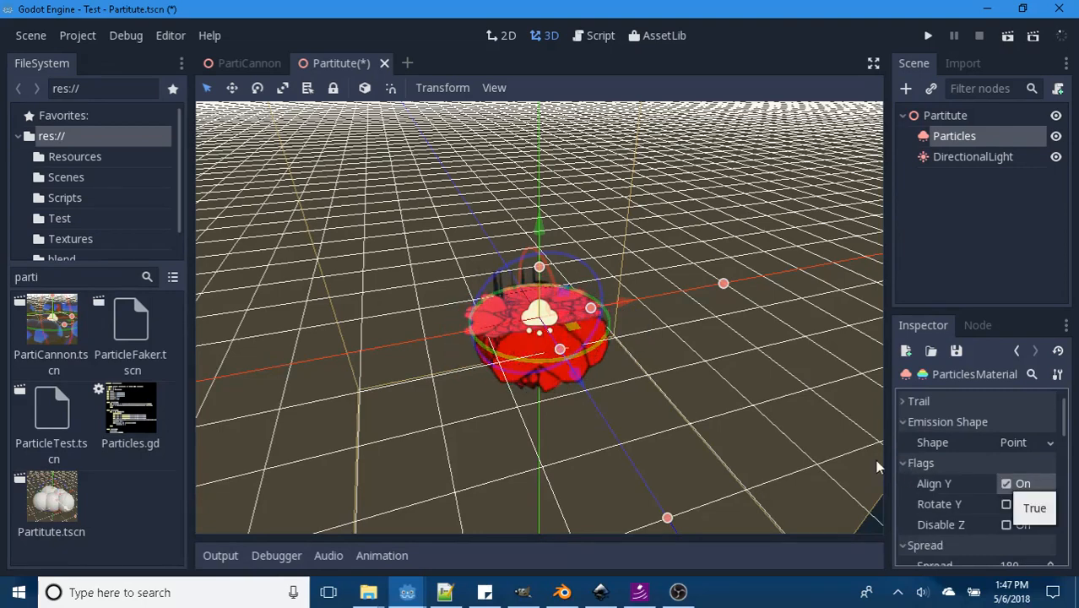
middle_click_drag(875, 460, 738, 440)
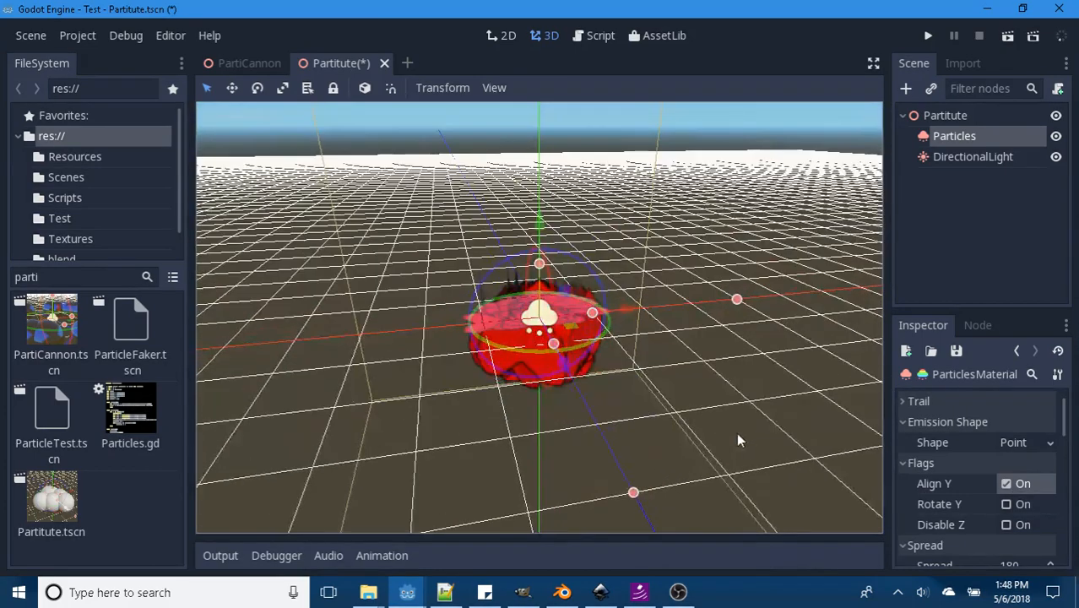
left_click(1006, 505)
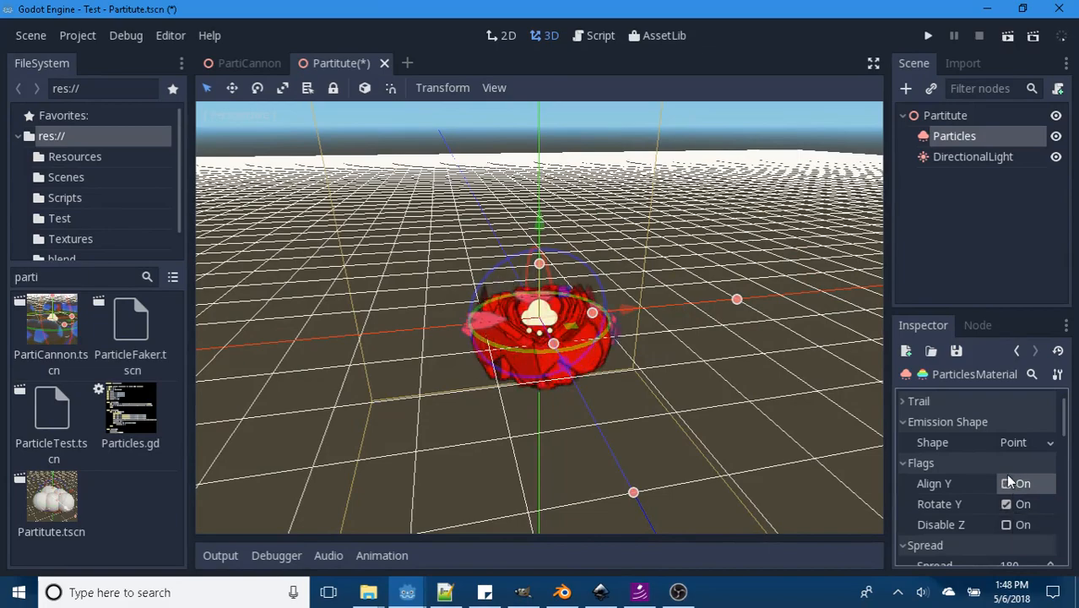
middle_click_drag(753, 455, 782, 443)
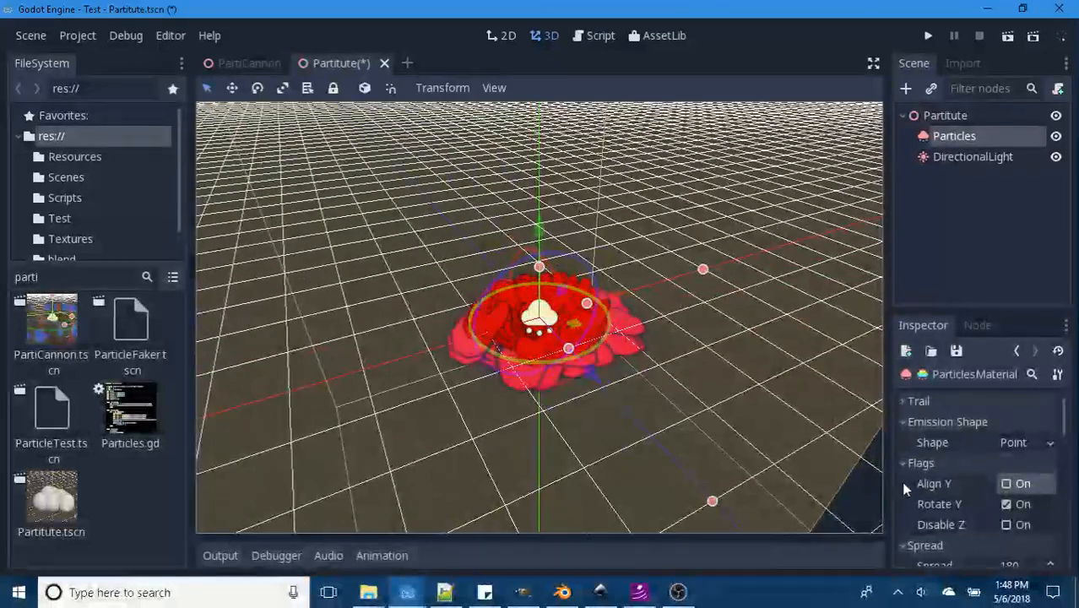
left_click(1006, 504)
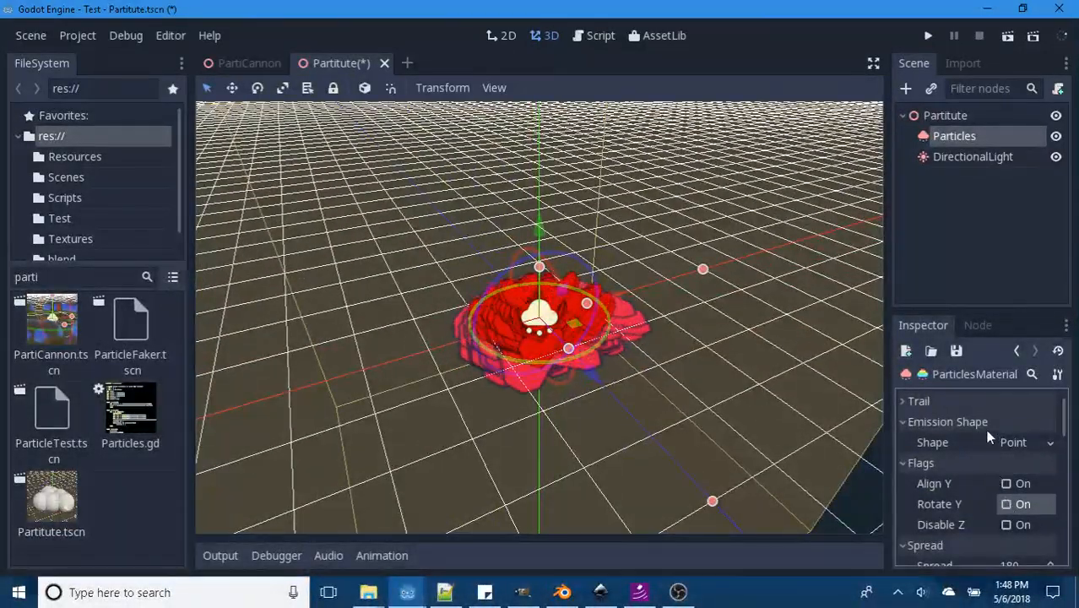
Step: Try an Initial Velocity of 10 in the ParticlesMaterial, then set it to 5
scroll(939, 458, "down", 5)
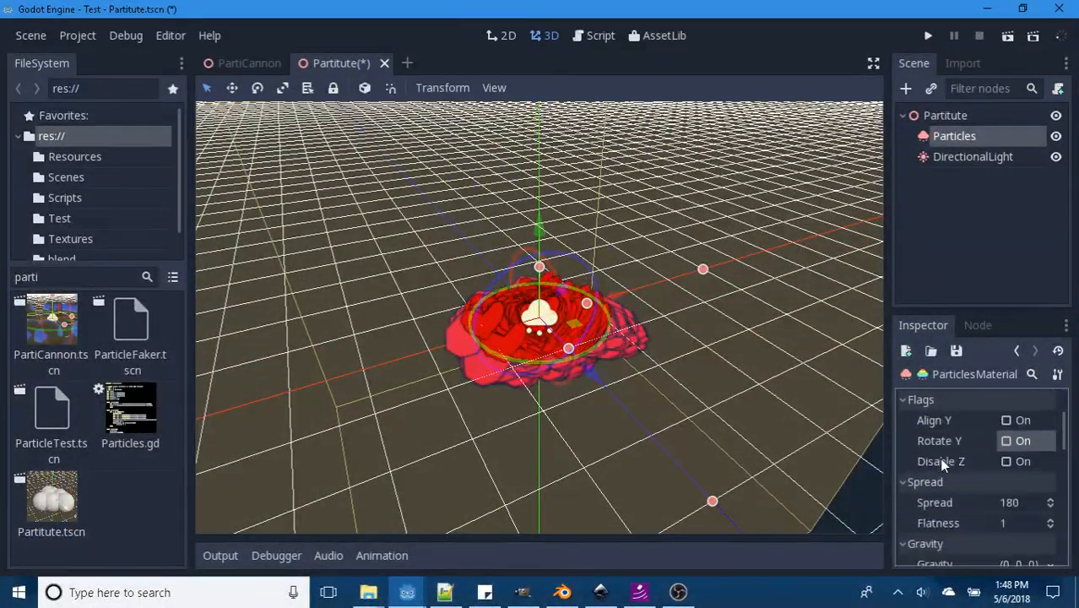
scroll(987, 482, "down", 1)
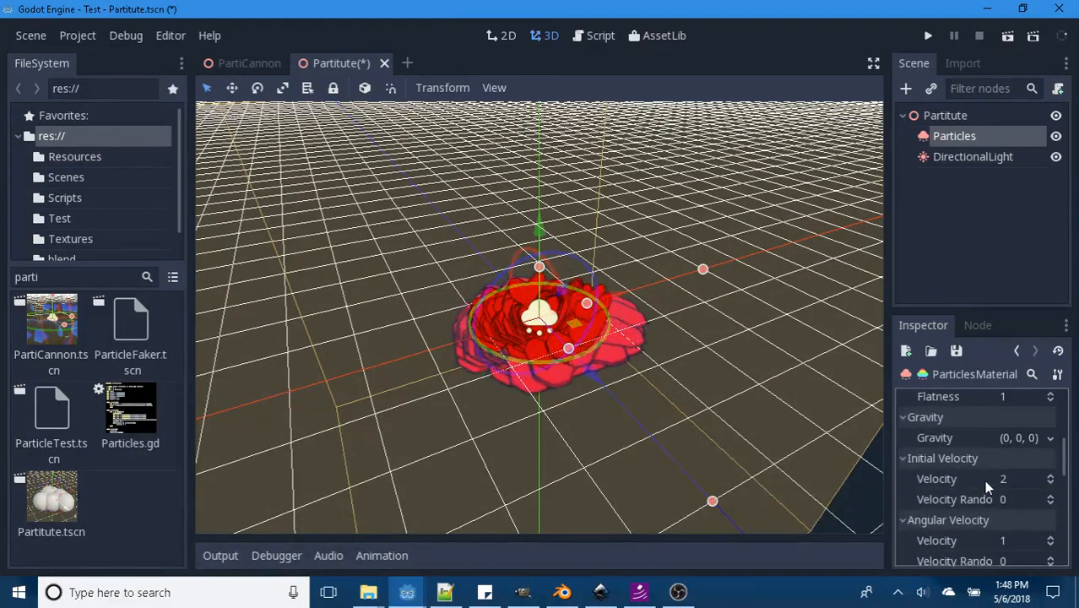
left_click(1004, 479)
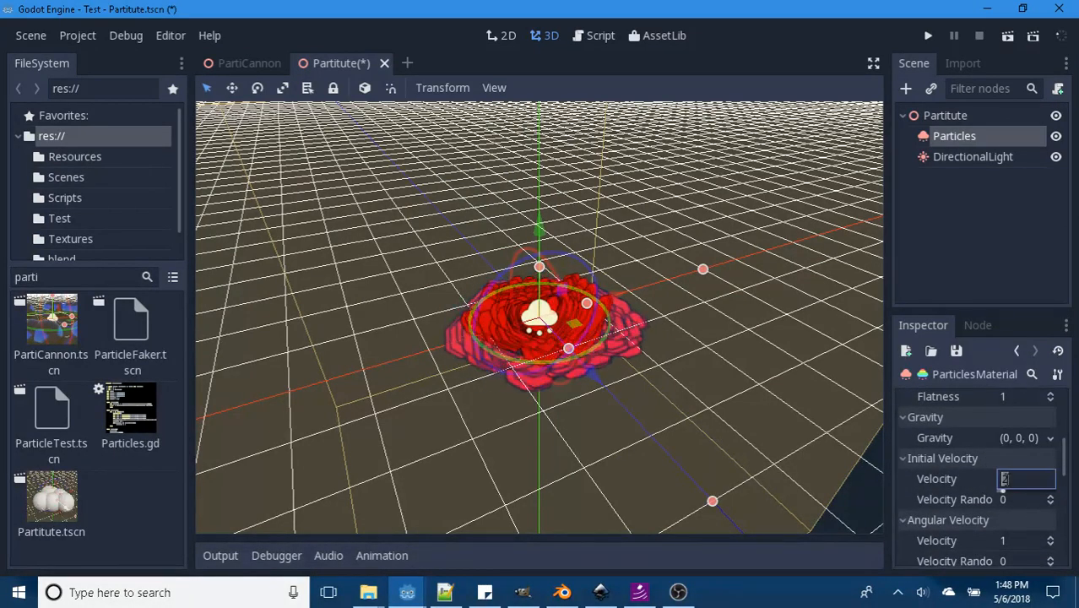
type("10")
key("Return")
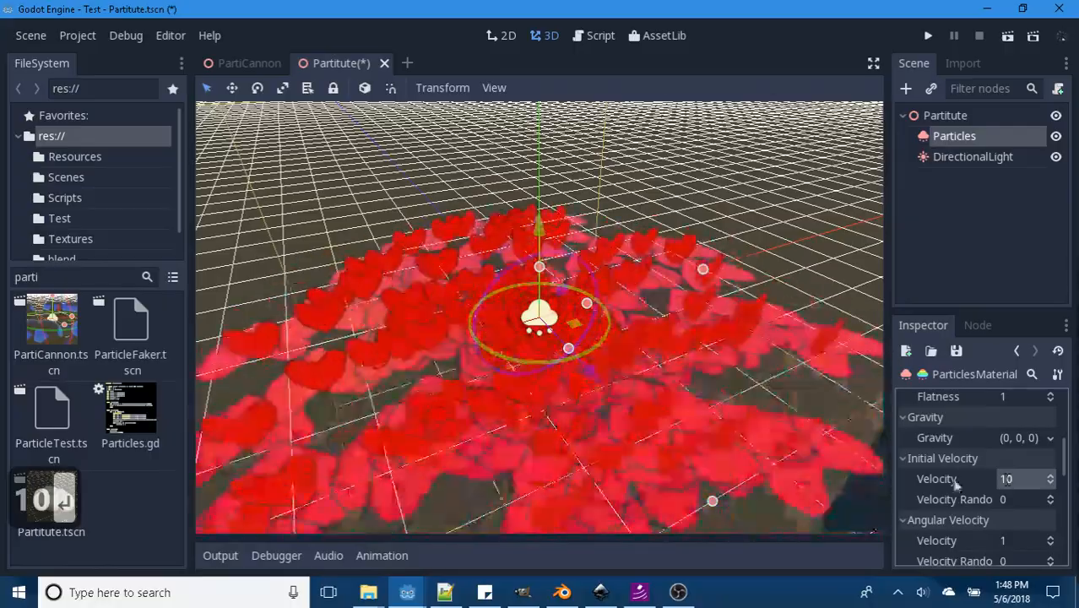
left_click(1012, 478)
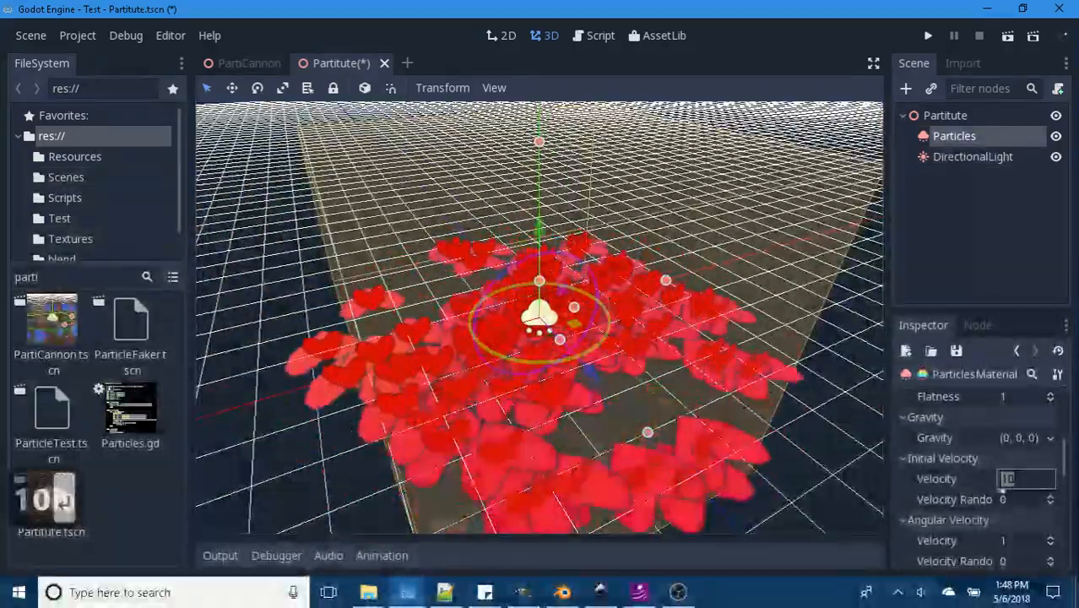
type("5")
key("Return")
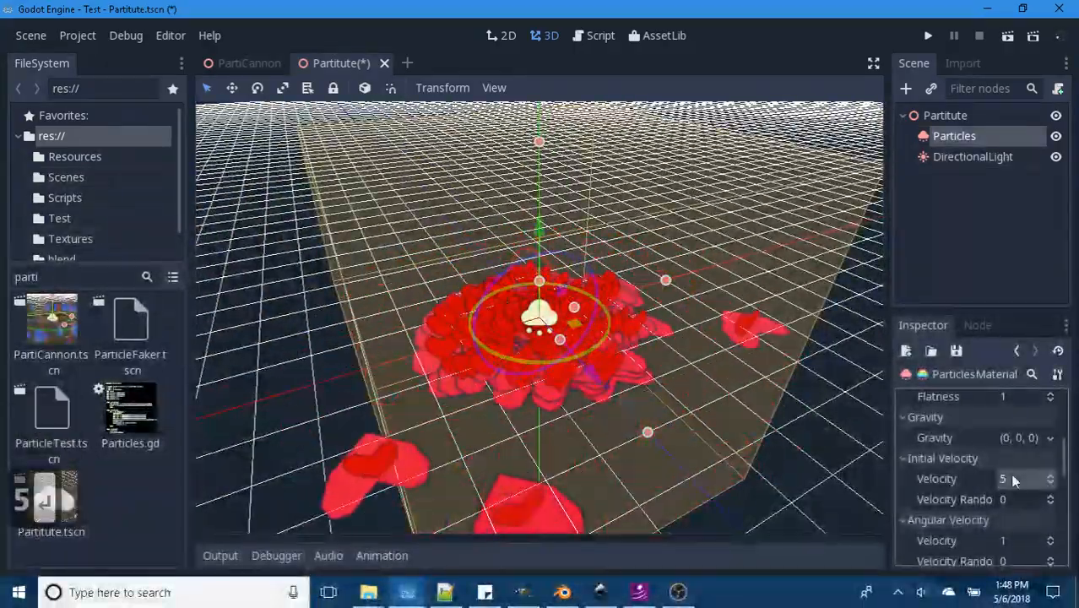
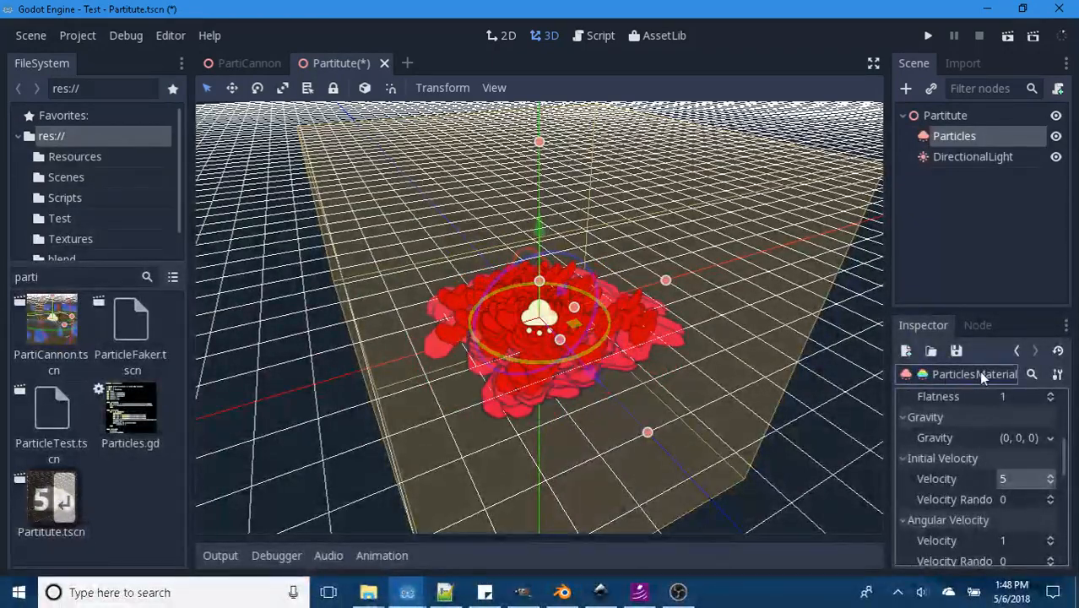
Step: Go back to the Particles node's properties and look at the options available for its Process Material
left_click(1016, 351)
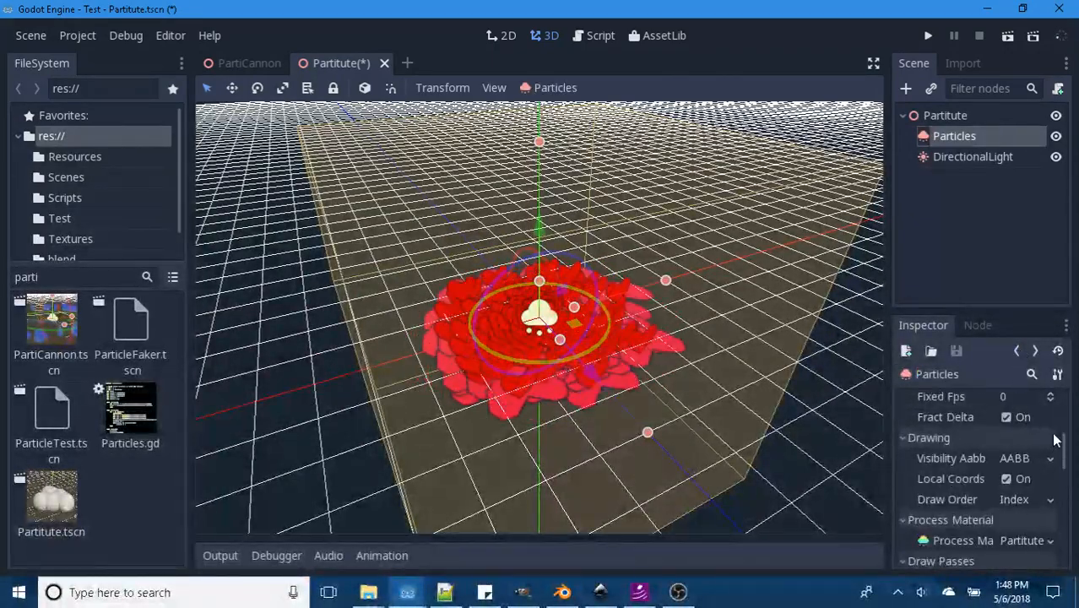
scroll(1063, 440, "up", 3)
scroll(1060, 435, "up", 3)
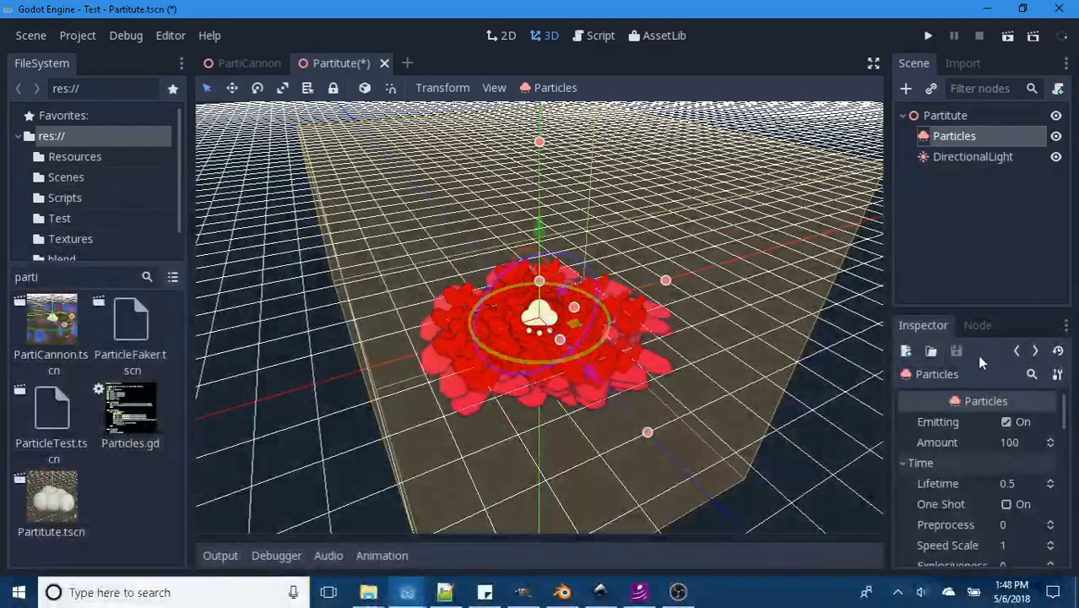
scroll(1064, 431, "down", 5)
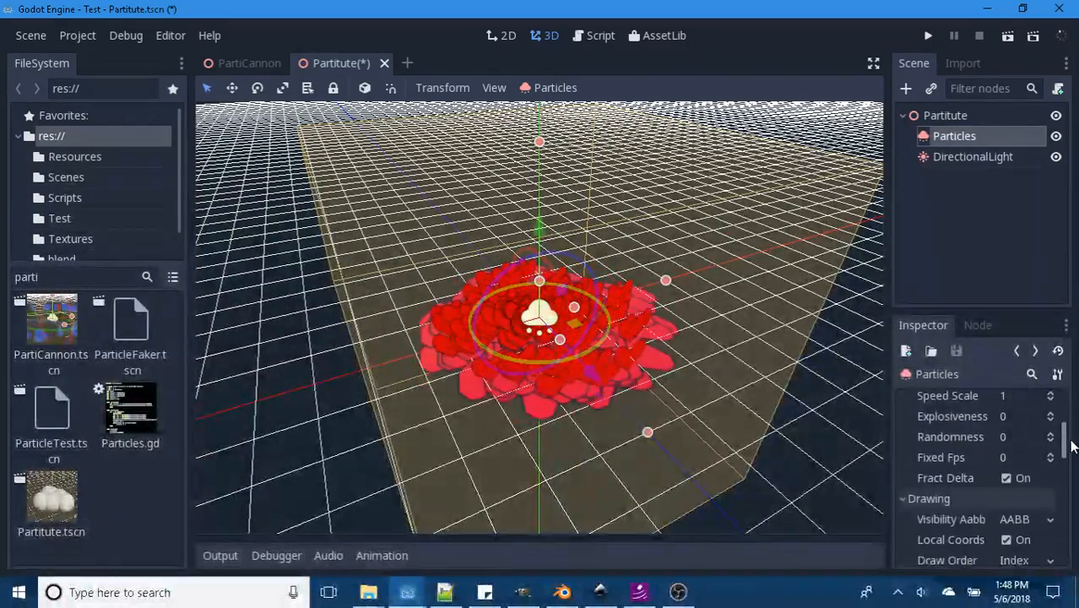
scroll(1066, 455, "down", 2)
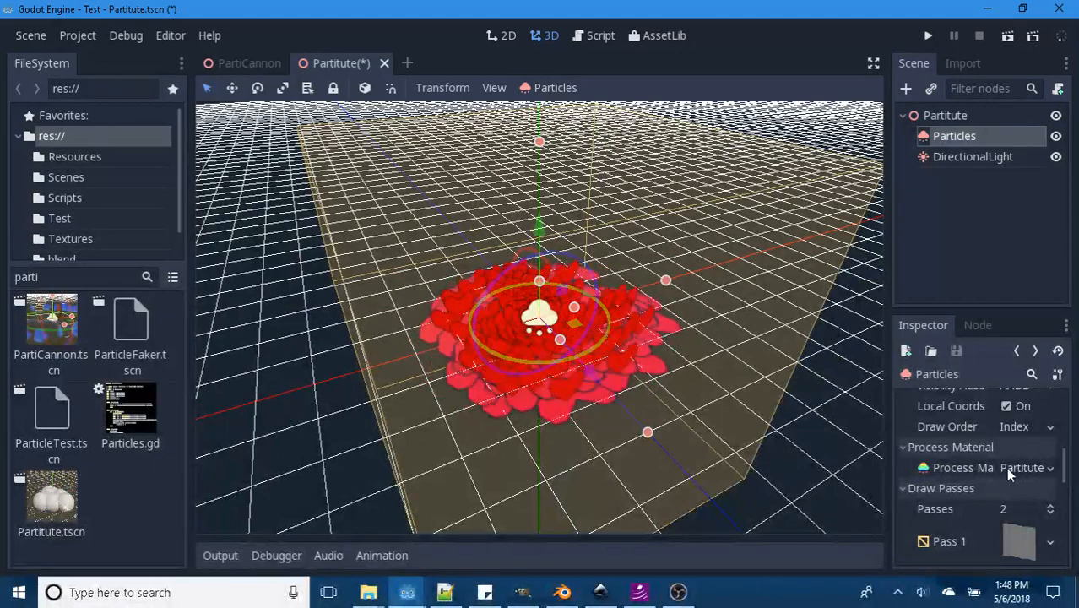
left_click(1053, 469)
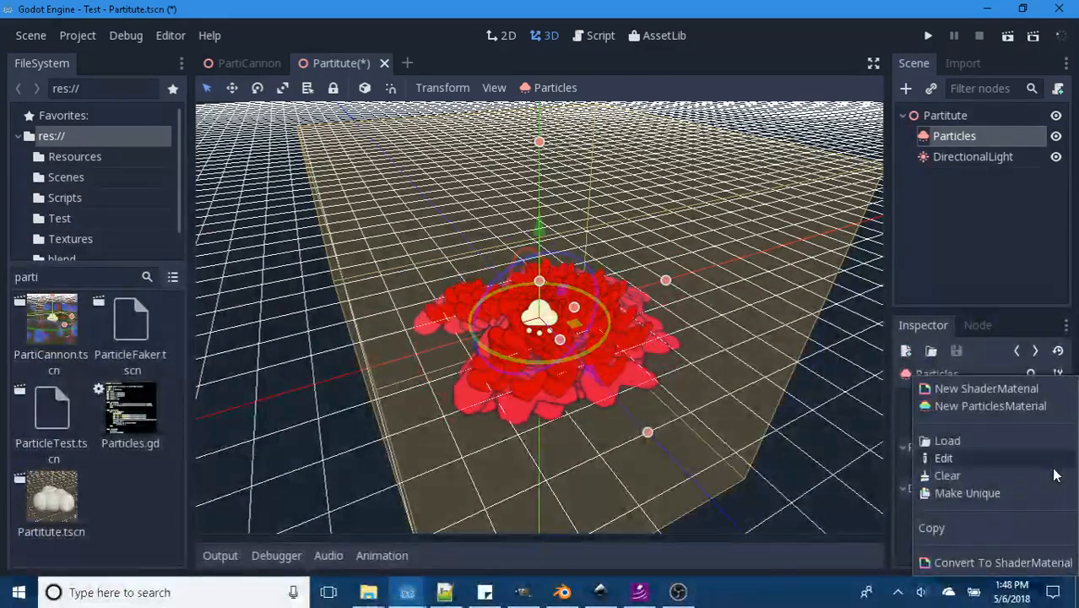
left_click(1002, 269)
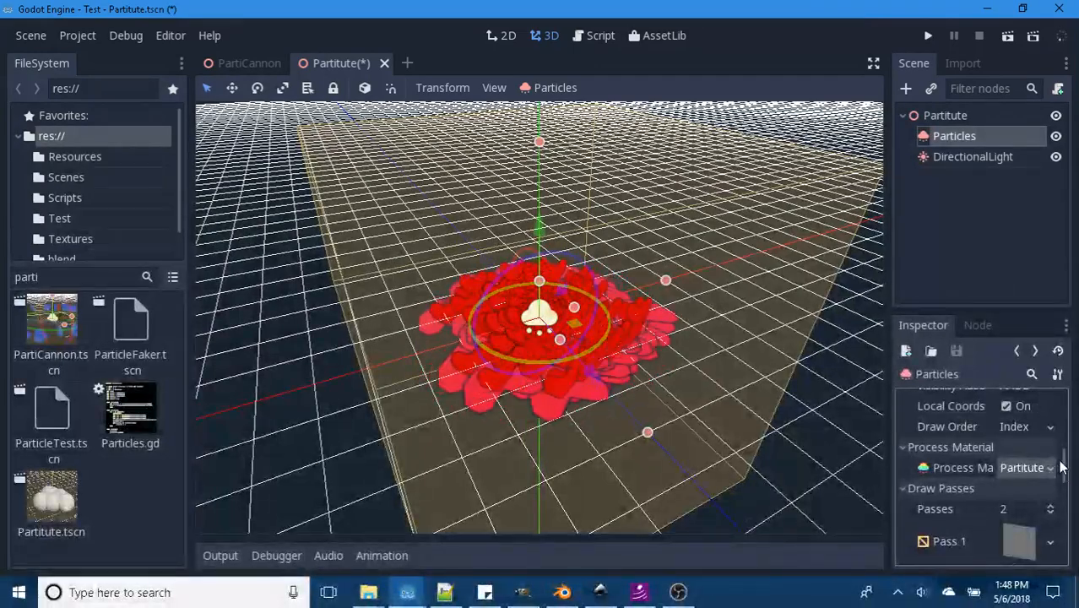
Step: Replace the Draw Pass 1 mesh with a new SphereMesh and reduce the number of draw passes to 1
scroll(1064, 463, "down", 3)
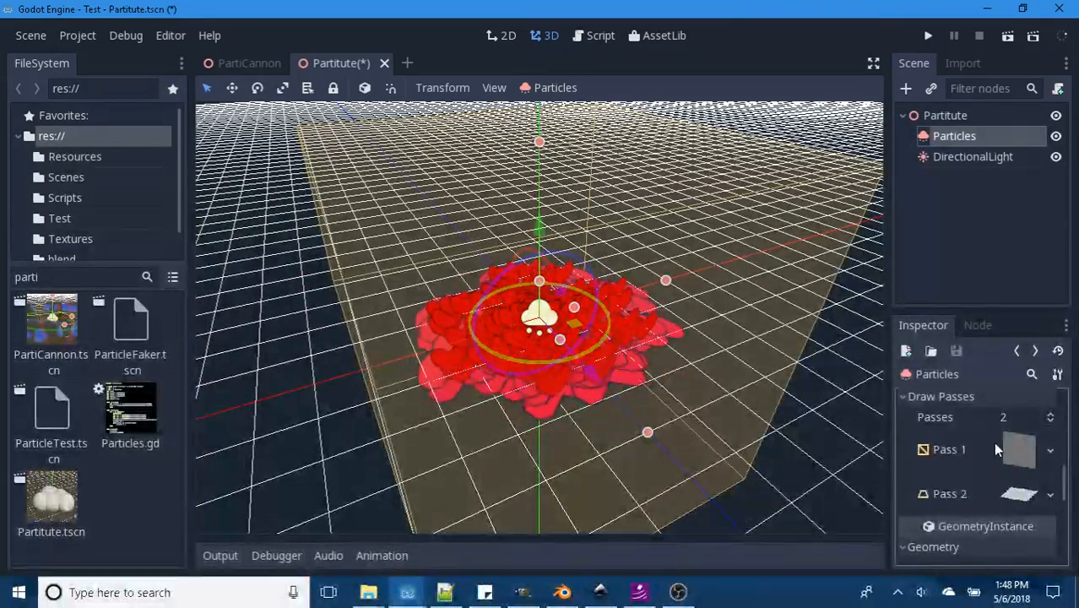
scroll(1065, 477, "up", 1)
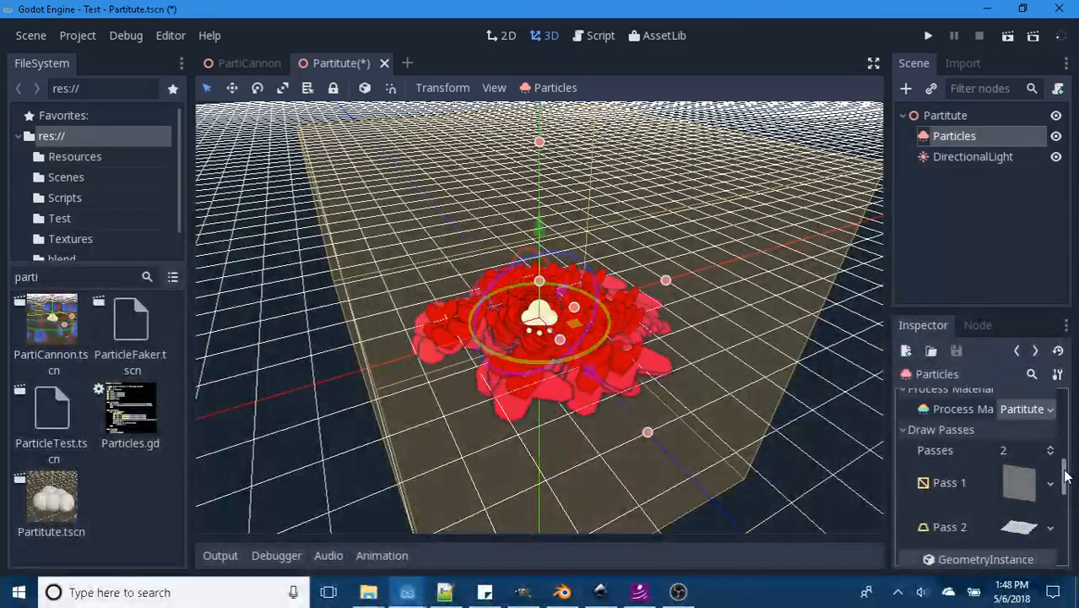
mouse_move(1064, 478)
left_mouse_down()
mouse_move(1071, 509)
mouse_move(1071, 481)
left_mouse_up()
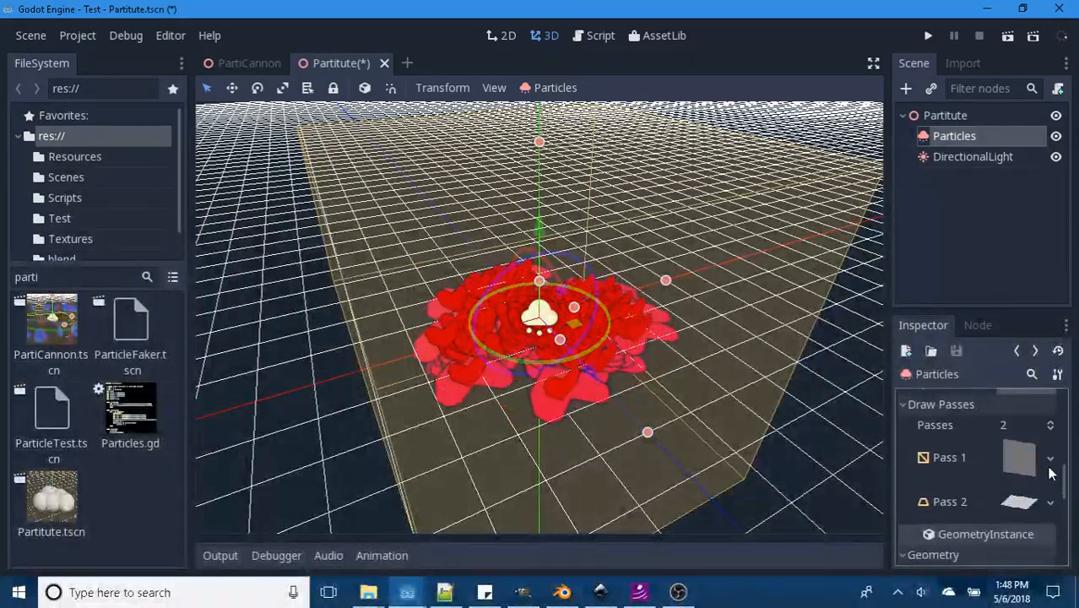
left_click(1051, 458)
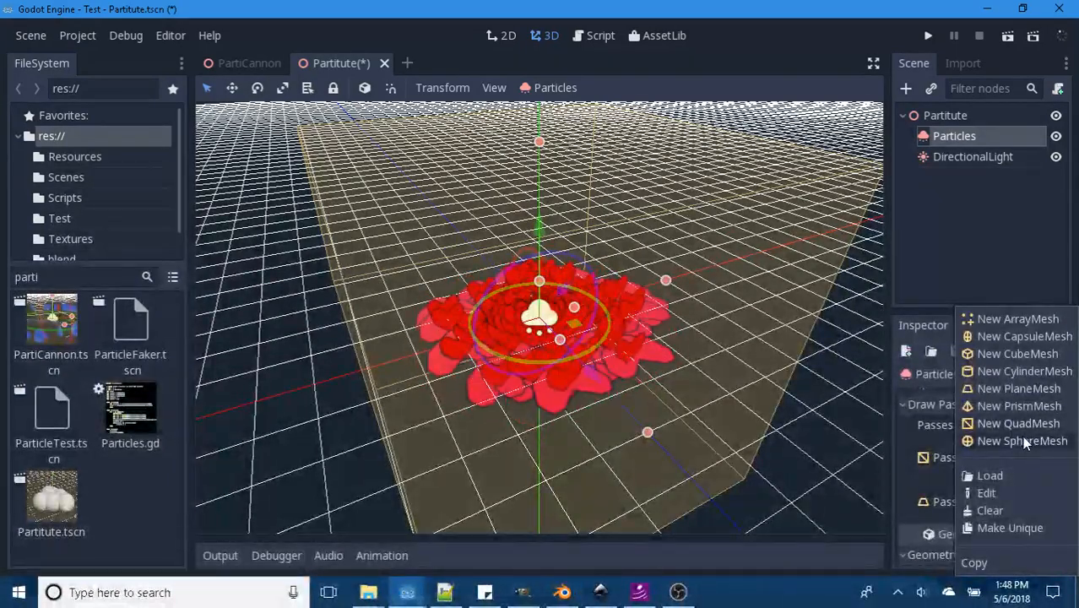
left_click(1024, 438)
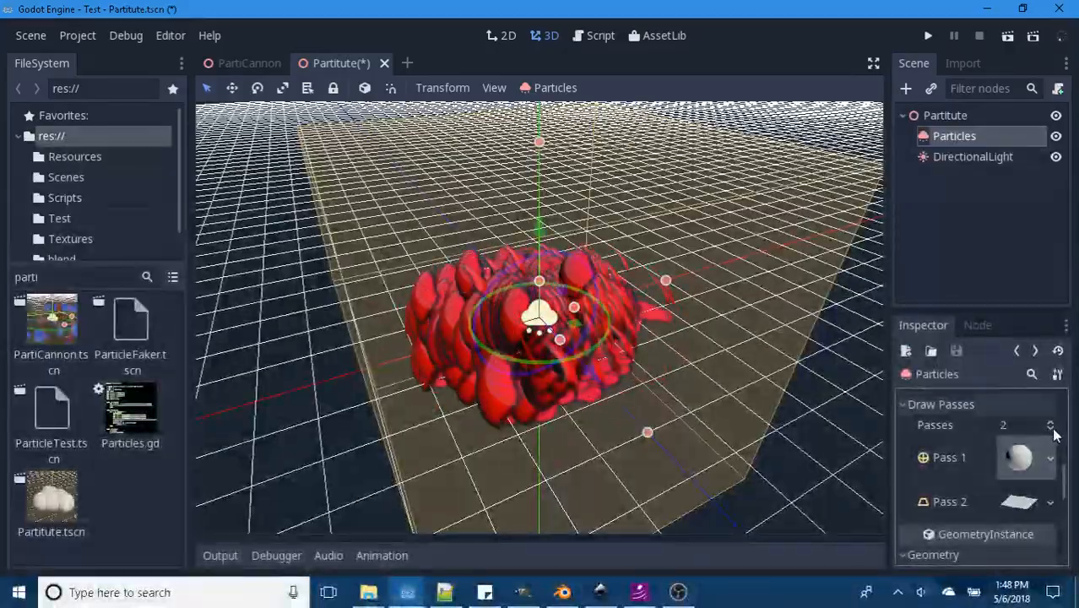
left_click(1052, 431)
middle_click_drag(713, 389, 699, 429)
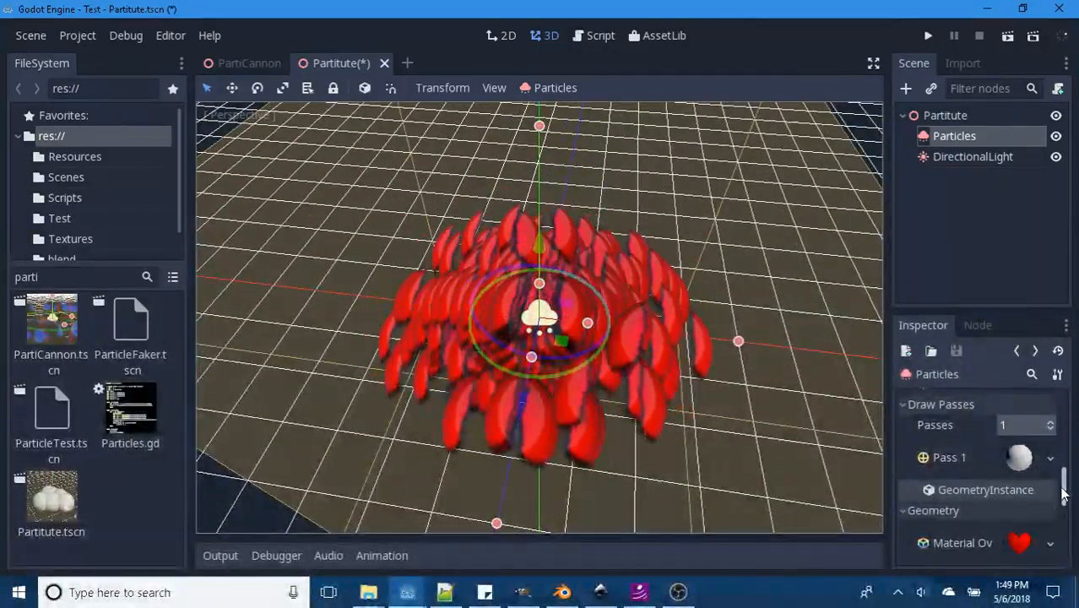
Step: Set the Particles node's Amount to 10
left_click_drag(1062, 496, 1062, 412)
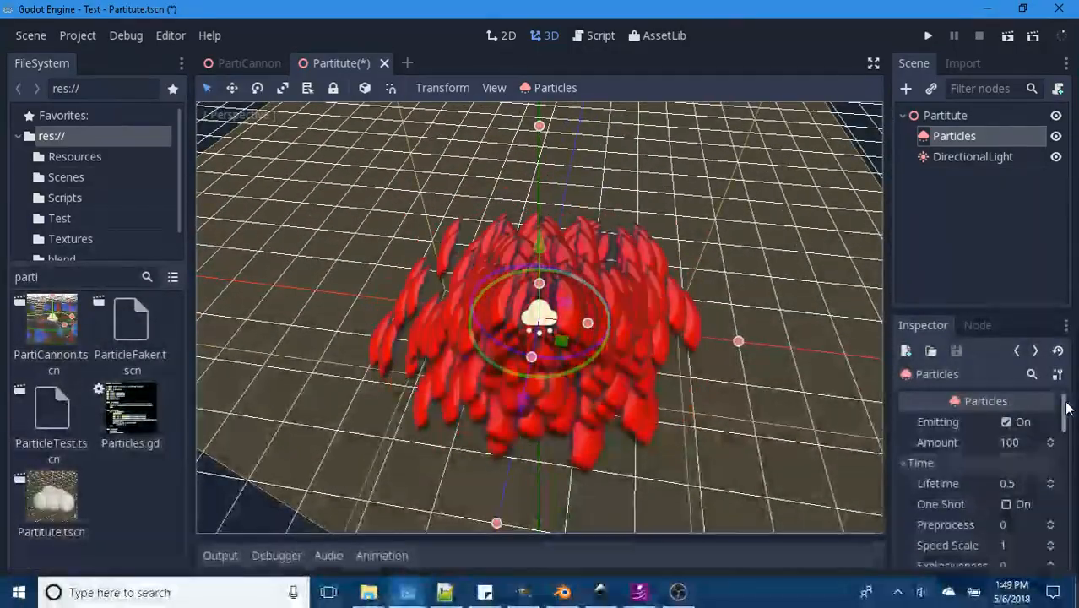
left_click(1010, 448)
type("10")
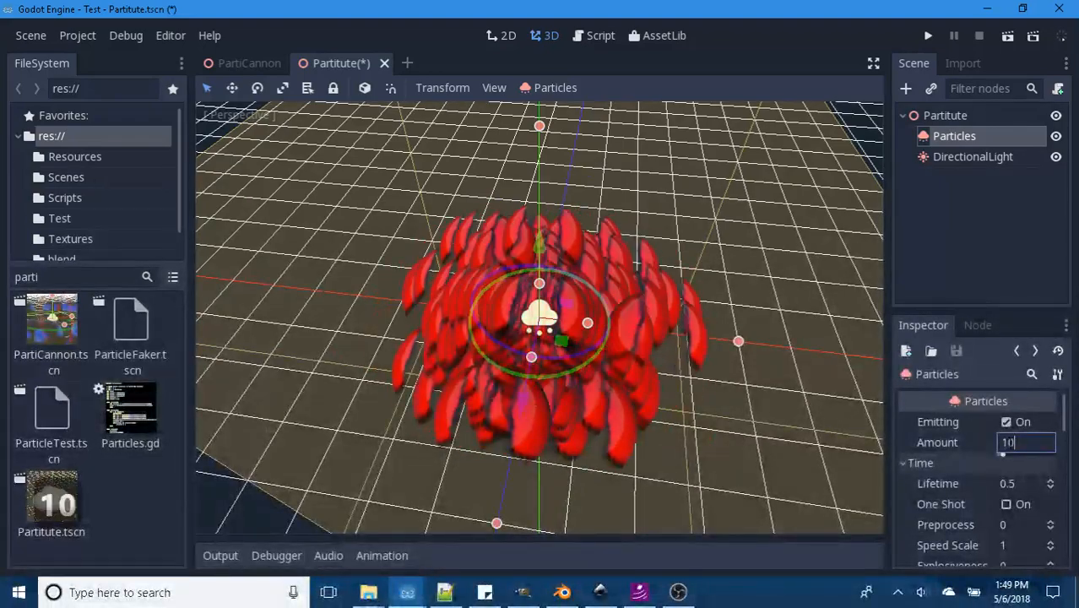
key("Return")
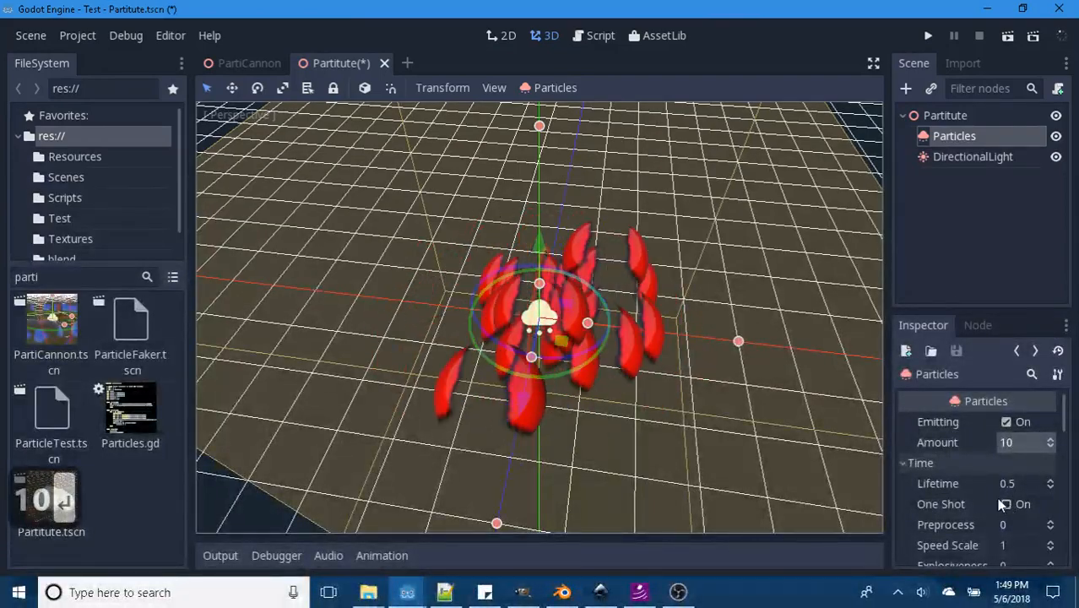
Step: Review the Particles node's Time and Drawing settings, and open its ParticlesMaterial for editing
scroll(997, 497, "down", 1)
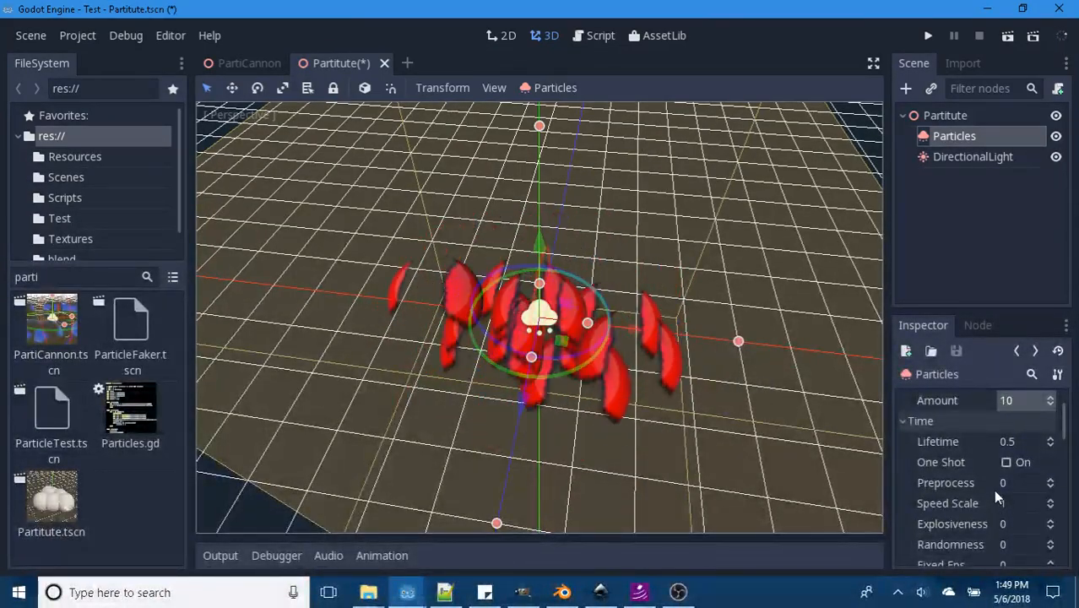
scroll(993, 491, "down", 1)
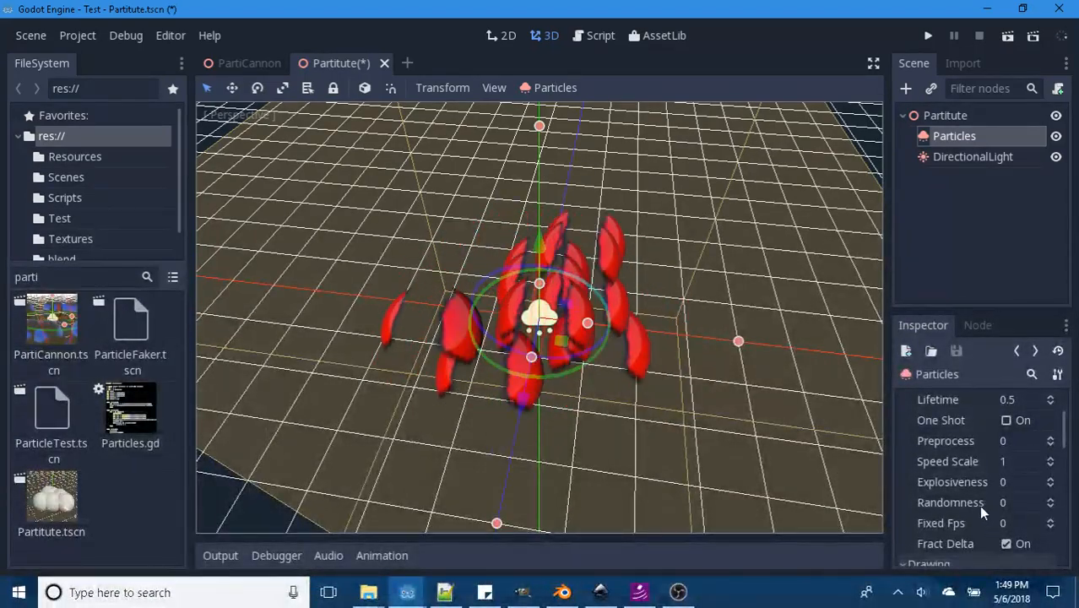
scroll(972, 482, "up", 1)
scroll(970, 485, "down", 2)
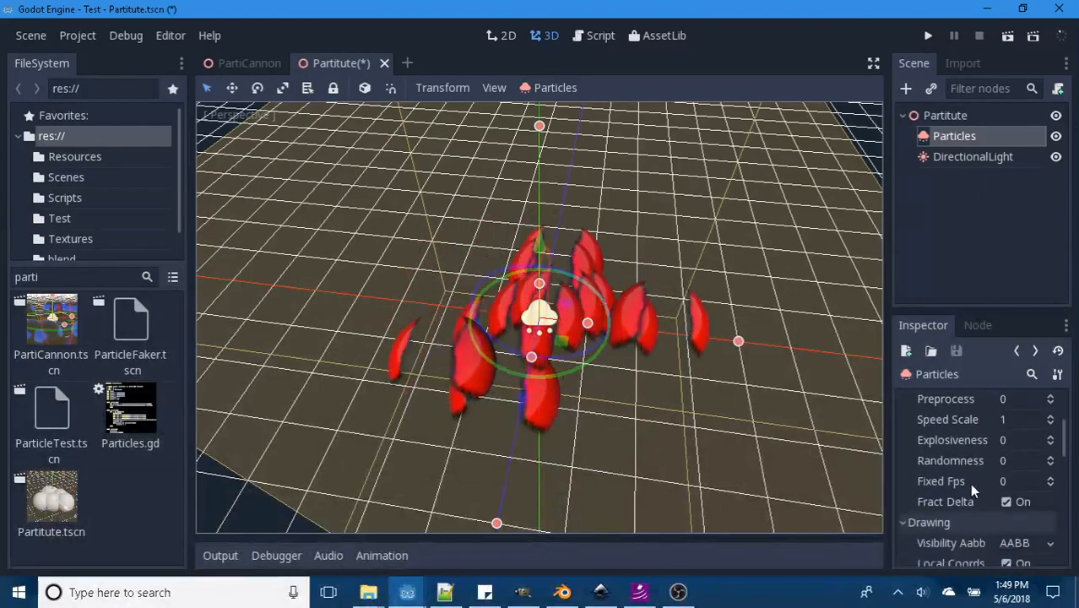
scroll(969, 483, "down", 3)
left_click(1026, 503)
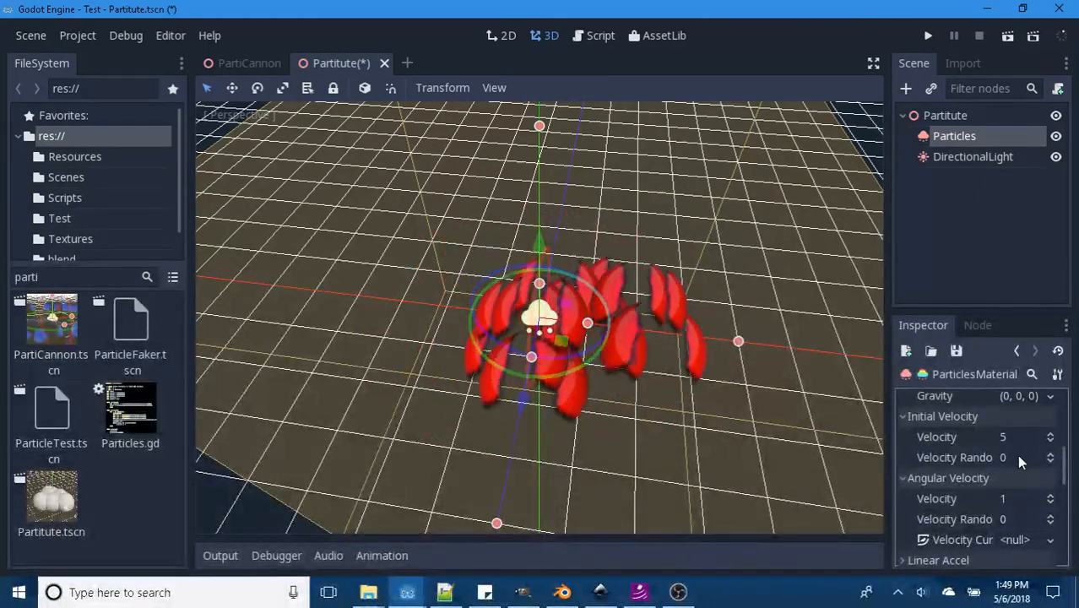
Step: Examine the ParticlesMaterial's sections from Gravity and the velocities through the acceleration, Scale, Color and Animation groups to Next Pass
scroll(1017, 455, "up", 2)
scroll(1008, 451, "down", 1)
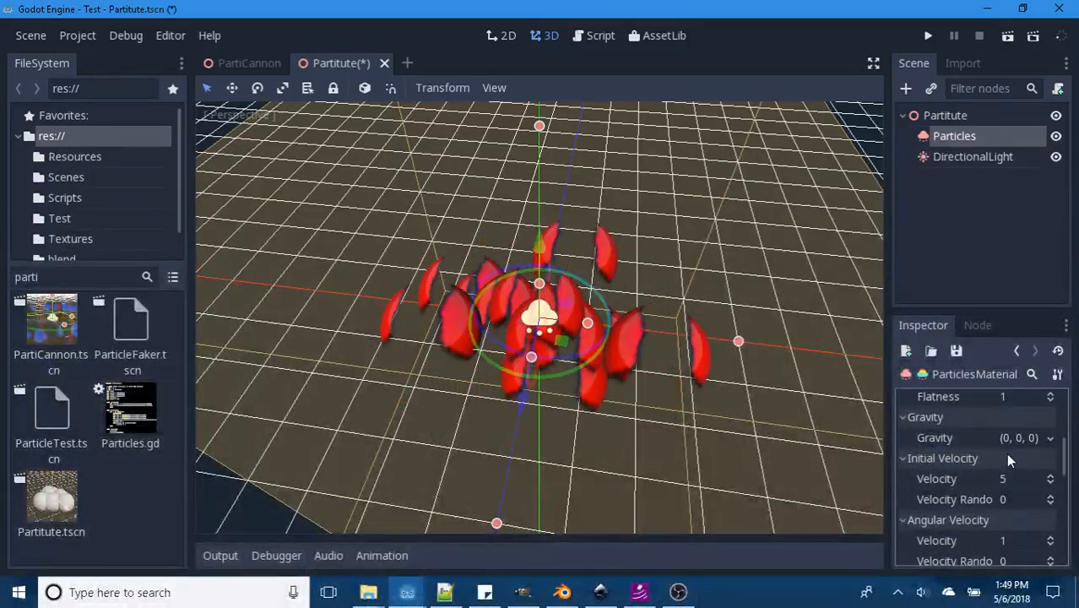
scroll(1006, 453, "down", 1)
scroll(1022, 488, "down", 3)
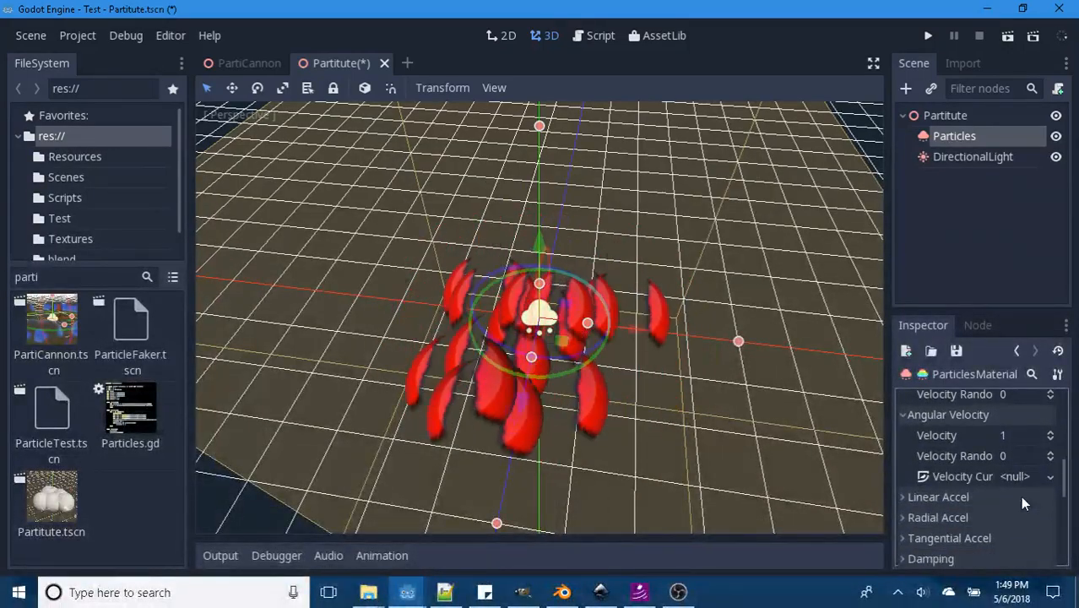
scroll(999, 489, "down", 2)
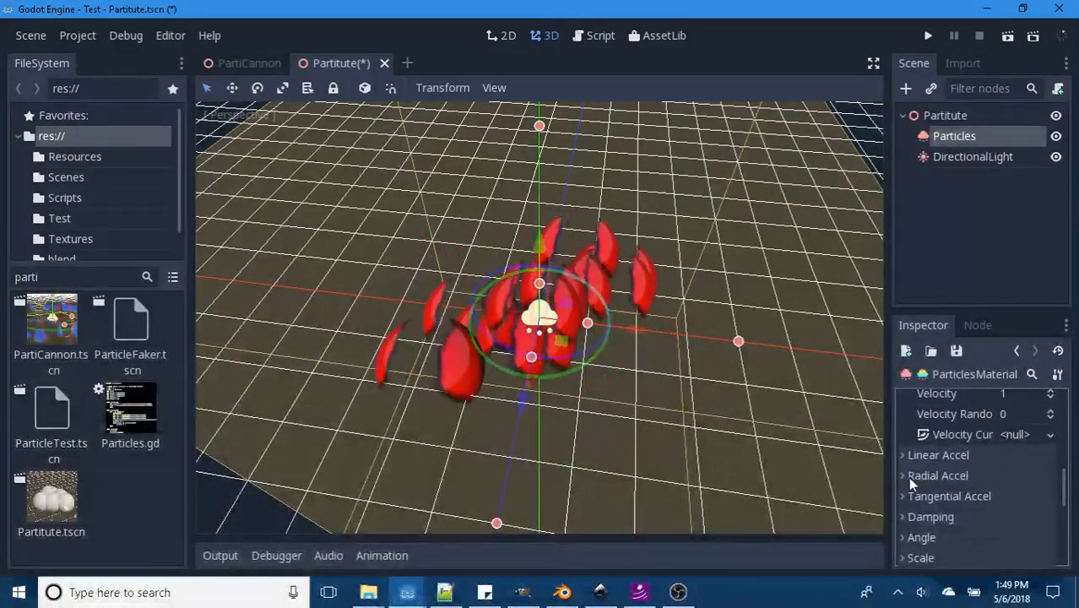
scroll(932, 500, "down", 4)
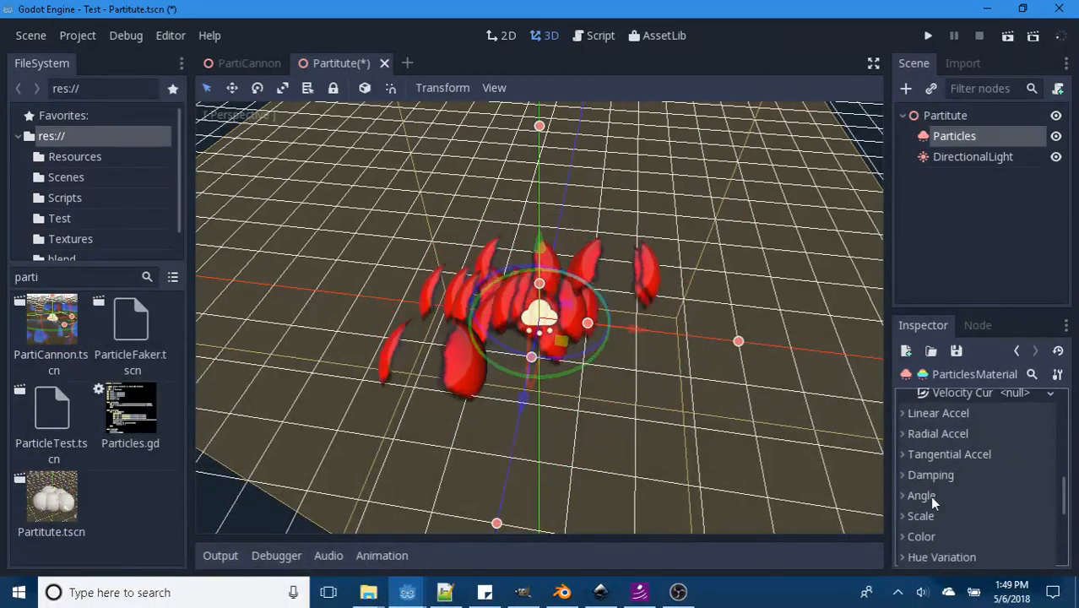
scroll(930, 497, "down", 8)
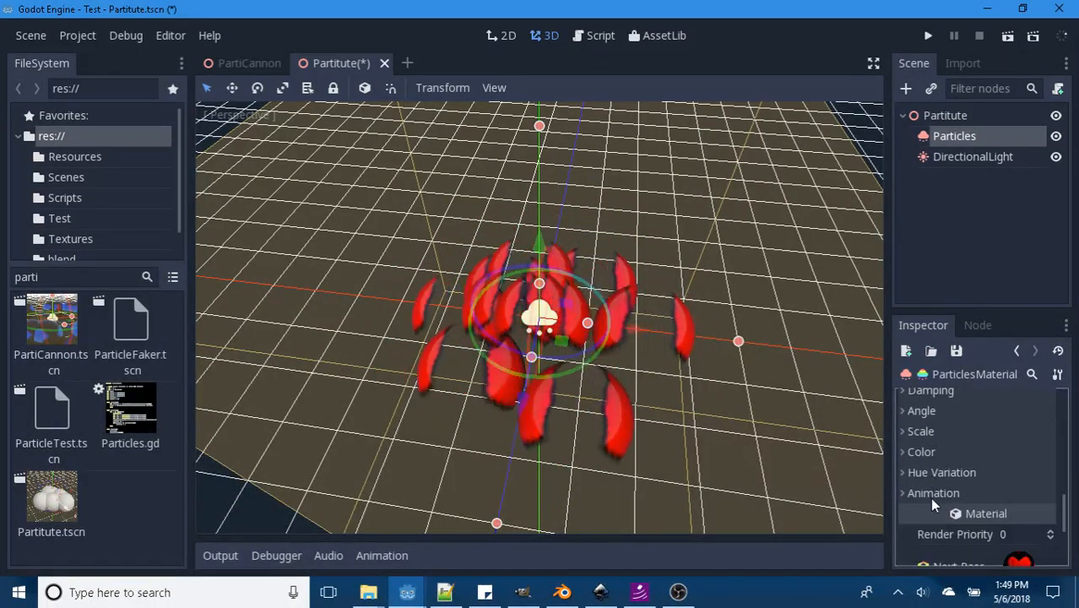
scroll(971, 473, "up", 5)
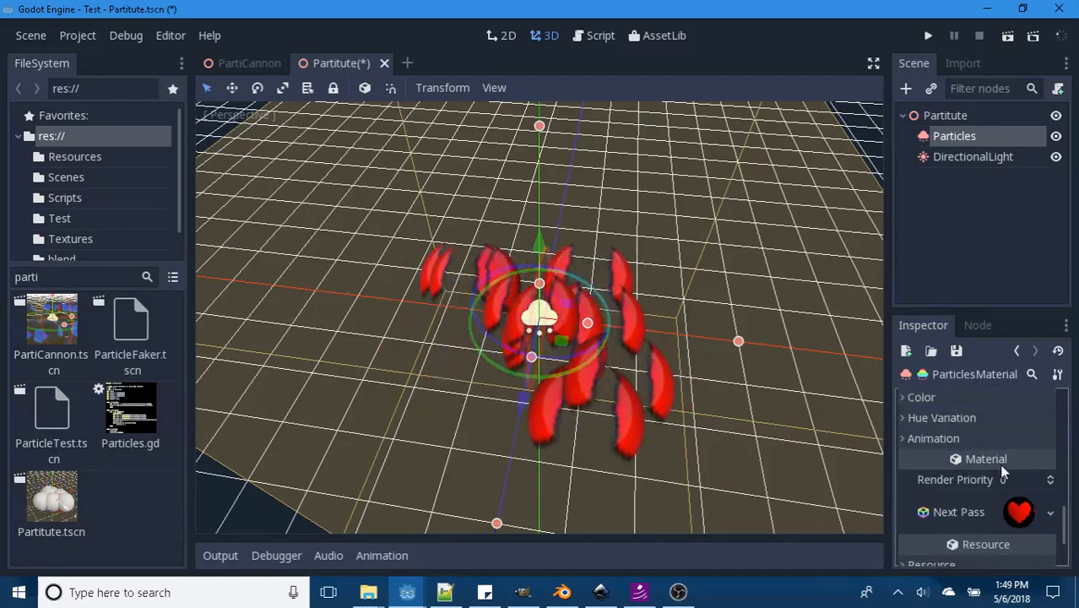
Step: Set the ParticlesMaterial's Emission Shape to Sphere
scroll(1067, 505, "up", 6)
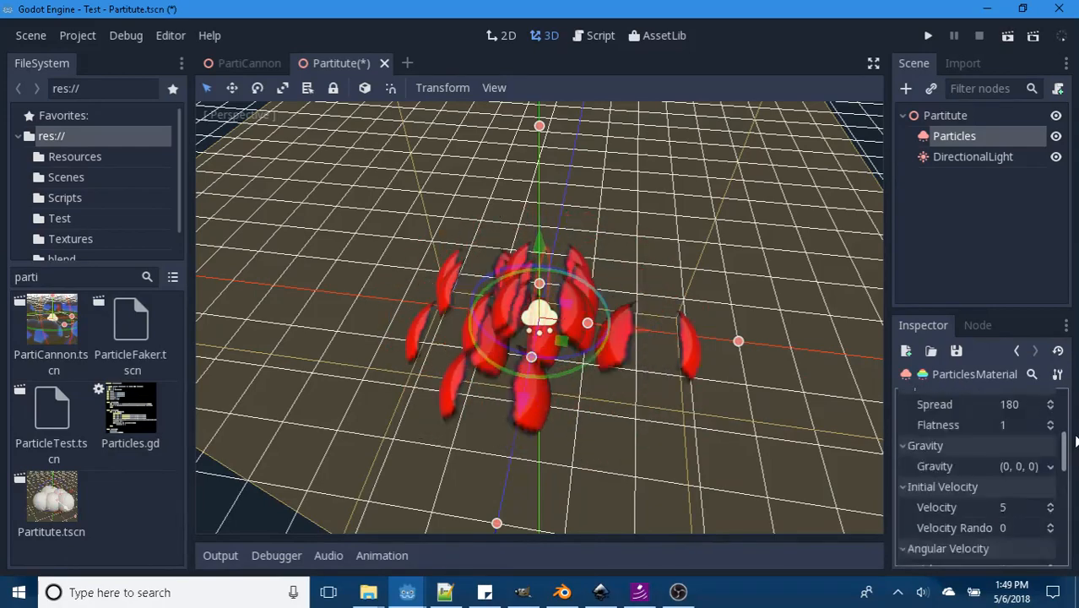
left_click(1041, 462)
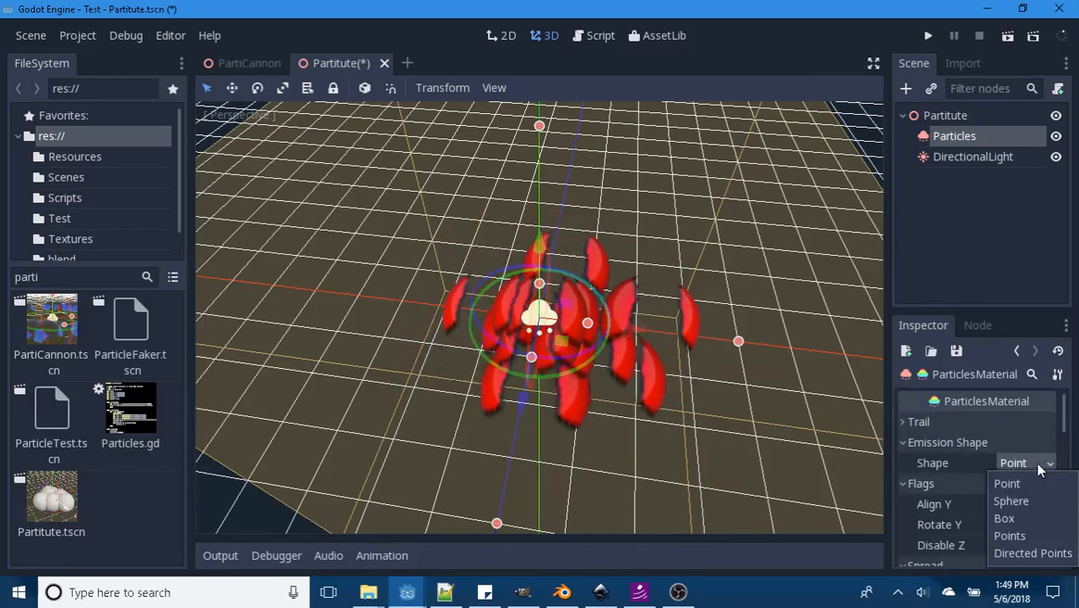
left_click(1012, 501)
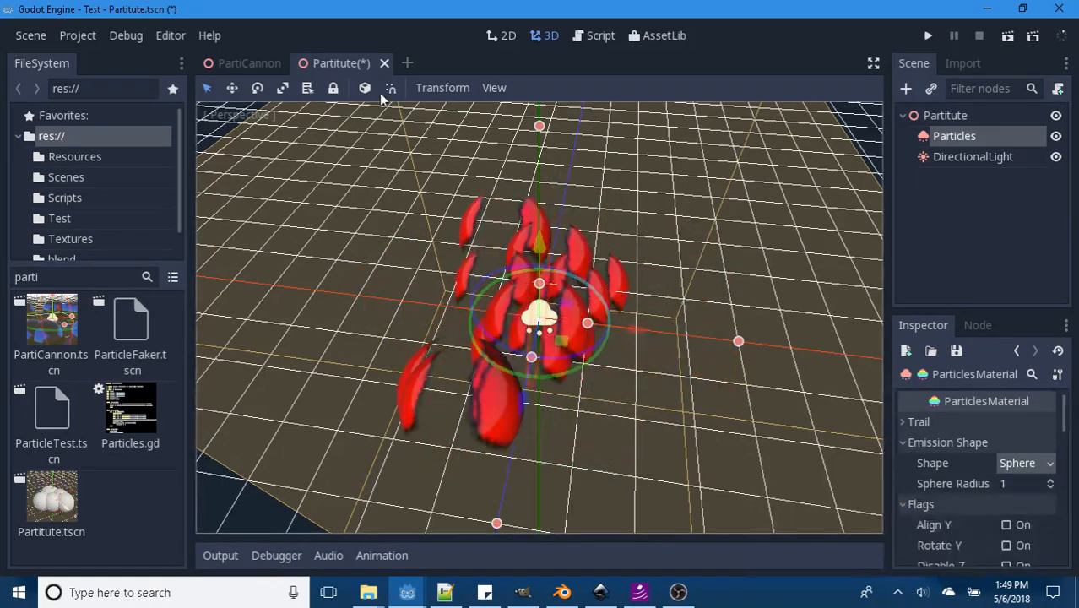
Step: Switch to the PartiCannon scene and examine its Particles node's Time, Drawing and Process Material settings
left_click(248, 63)
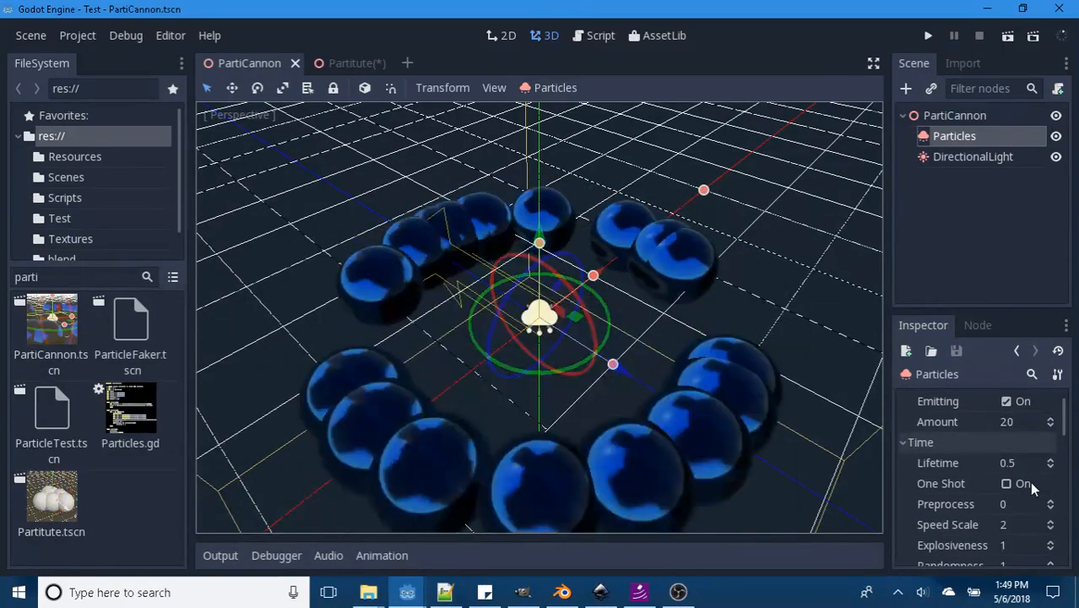
scroll(1026, 502, "down", 1)
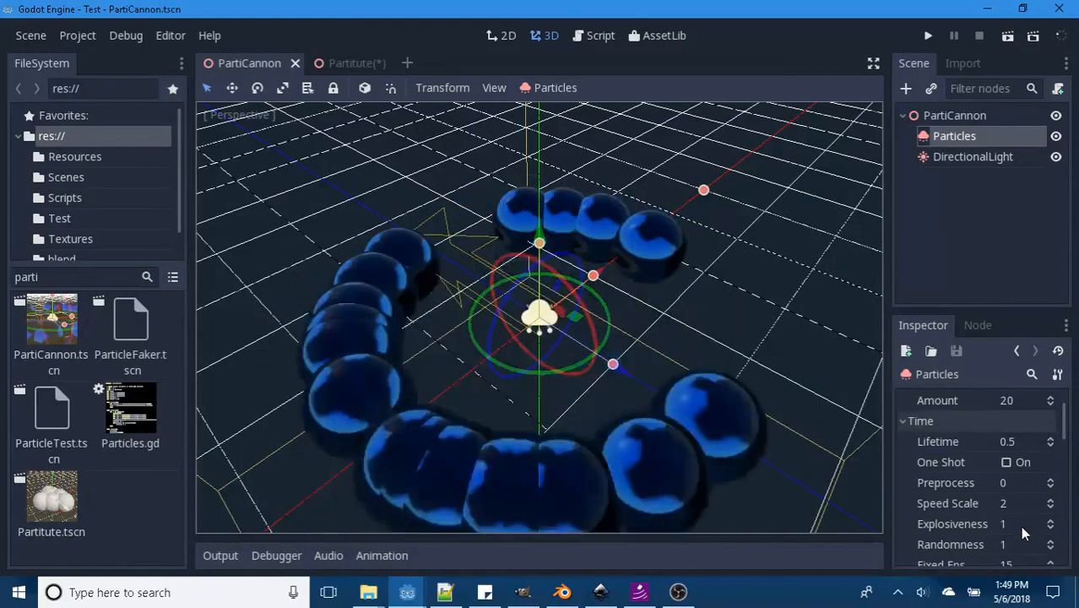
scroll(1022, 526, "down", 1)
scroll(1022, 526, "down", 1)
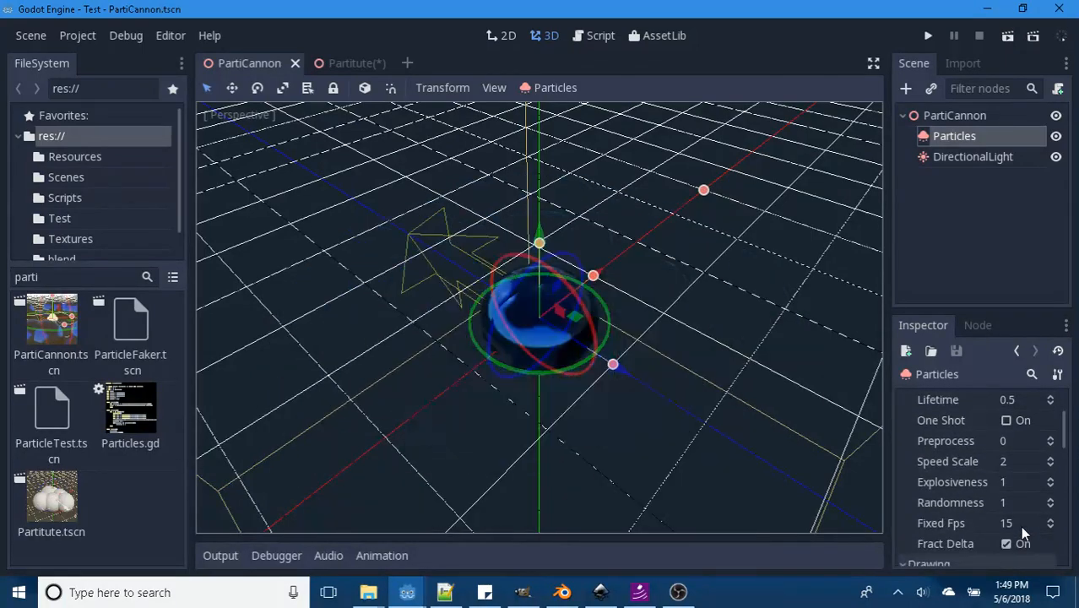
scroll(1020, 526, "down", 1)
scroll(1022, 527, "down", 1)
scroll(1022, 526, "down", 3)
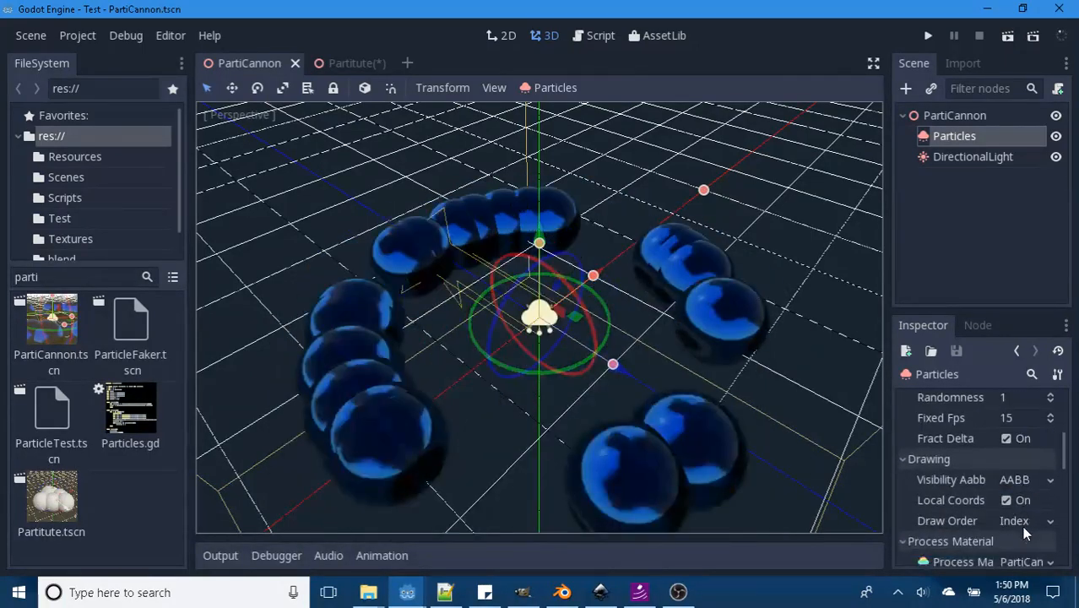
scroll(1022, 527, "down", 3)
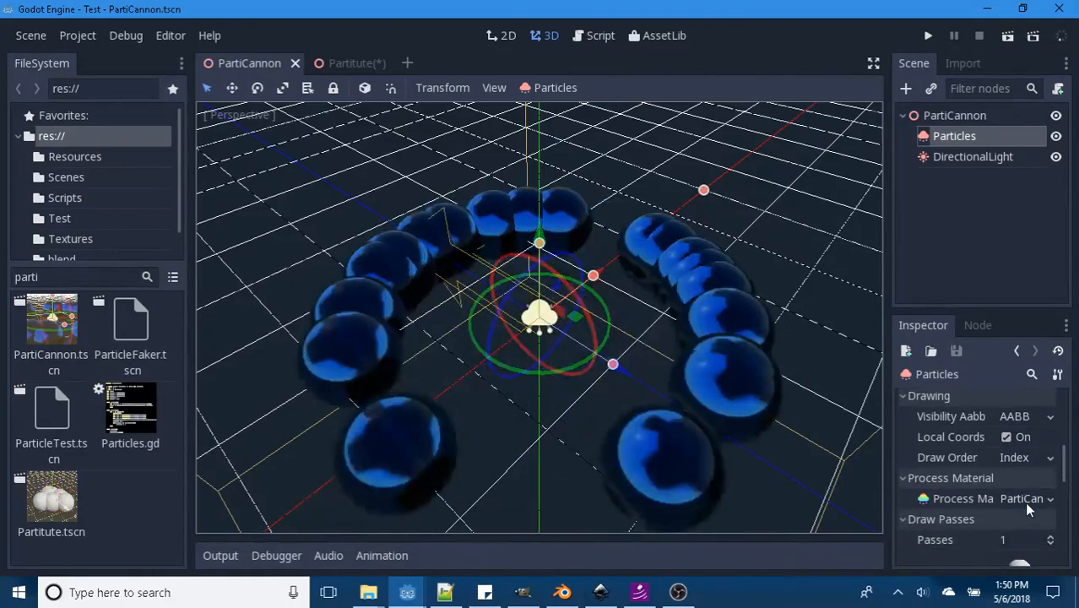
Step: Open the PartiCannon emitter's ParticlesMaterial and examine its velocity, gravity, spread and Emission Shape settings
left_click(1025, 499)
scroll(1027, 446, "up", 5)
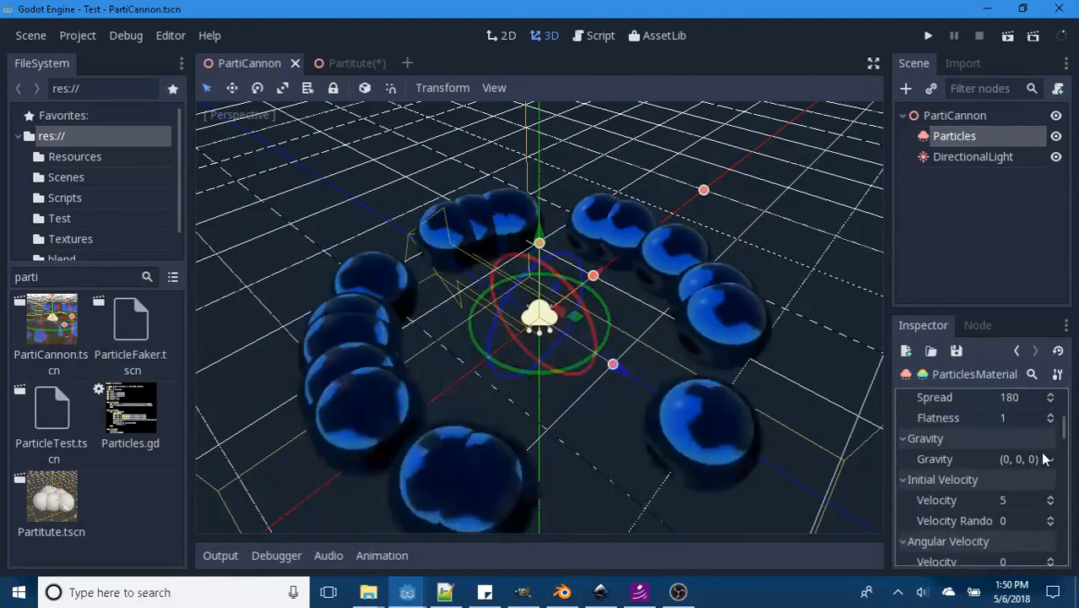
scroll(981, 444, "up", 5)
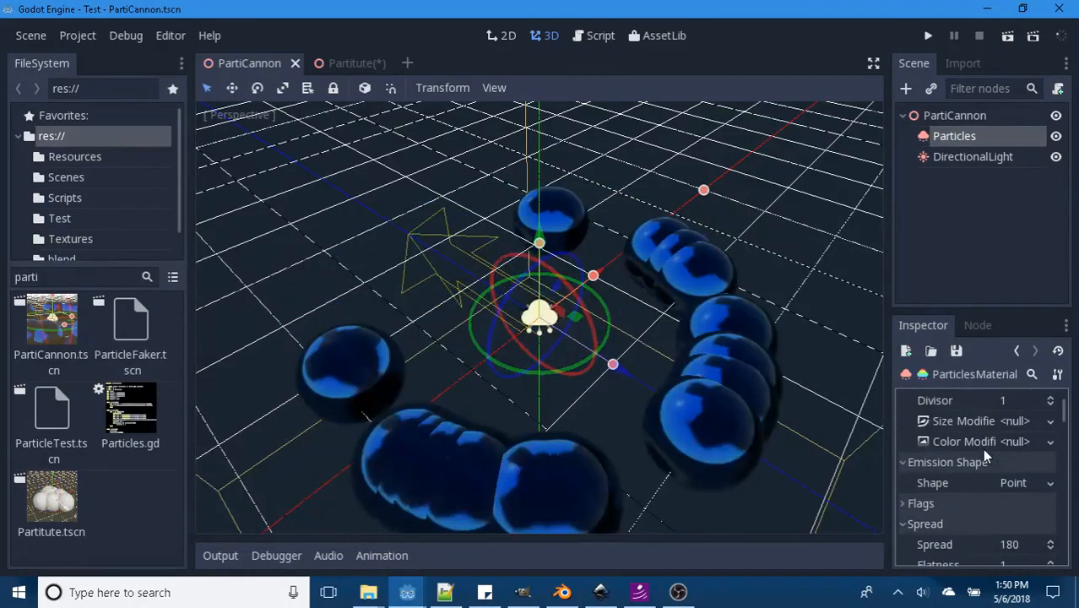
Step: Examine the PartiCannon ParticlesMaterial's settings from Trail and Spread through the velocities, accelerations, Scale, Color and Hue Variation to Next Pass
scroll(979, 443, "down", 3)
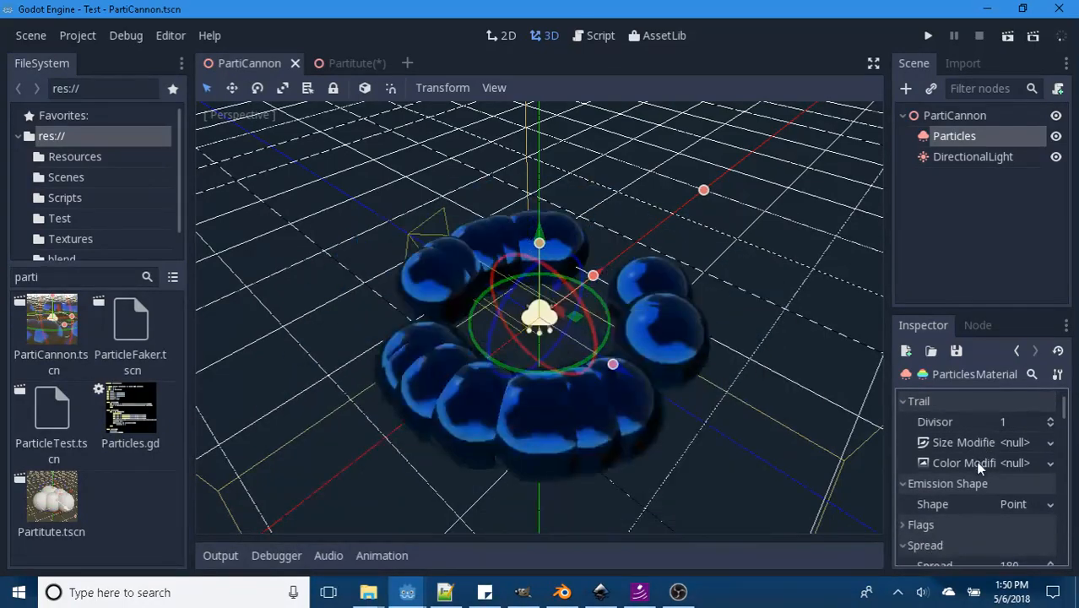
scroll(986, 488, "down", 4)
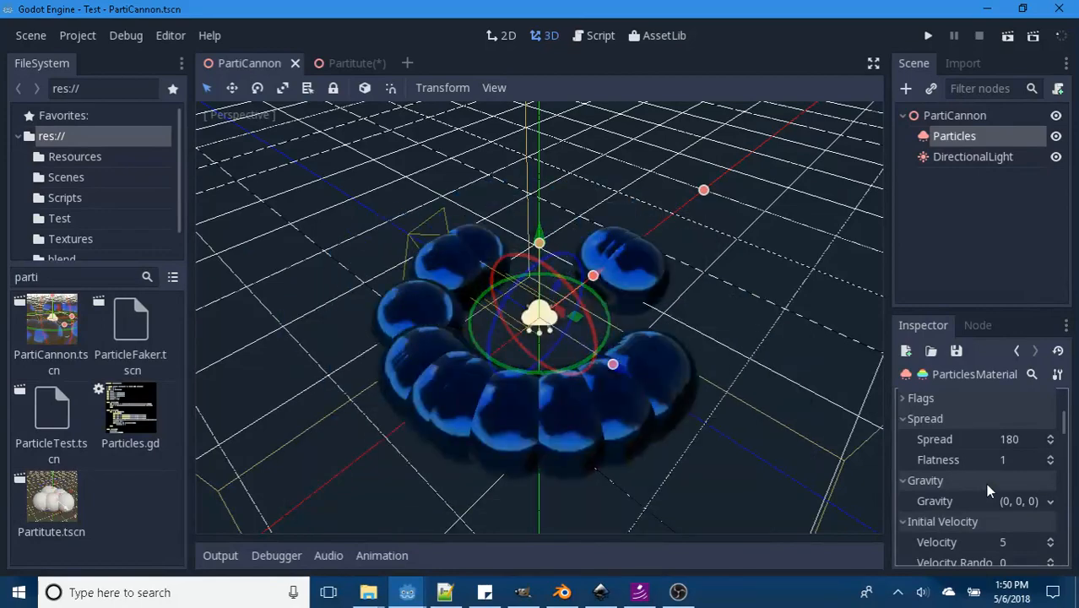
scroll(988, 489, "down", 3)
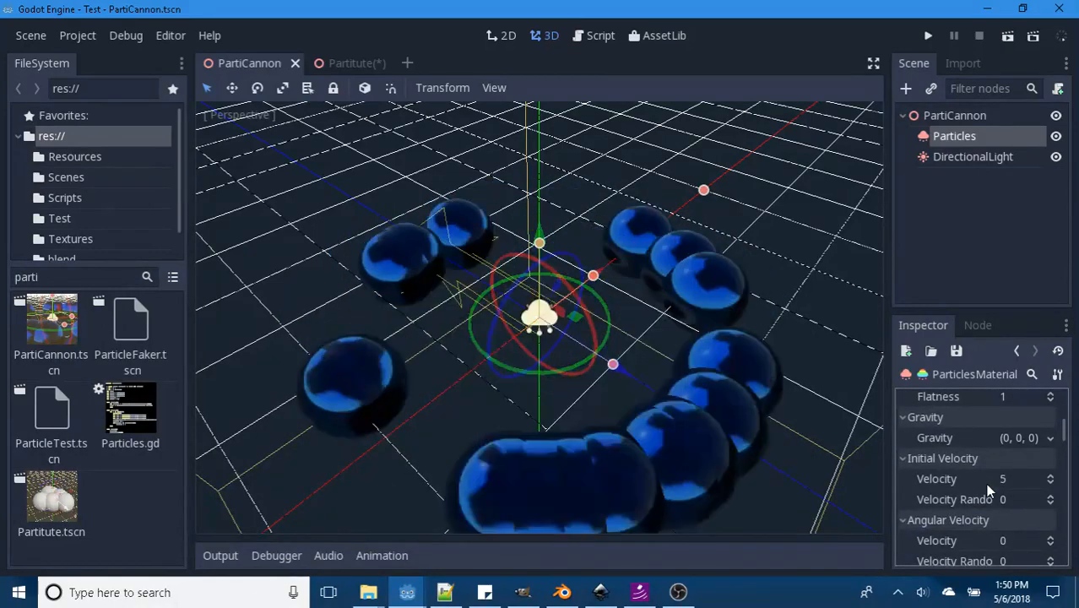
scroll(987, 487, "down", 3)
scroll(988, 488, "down", 5)
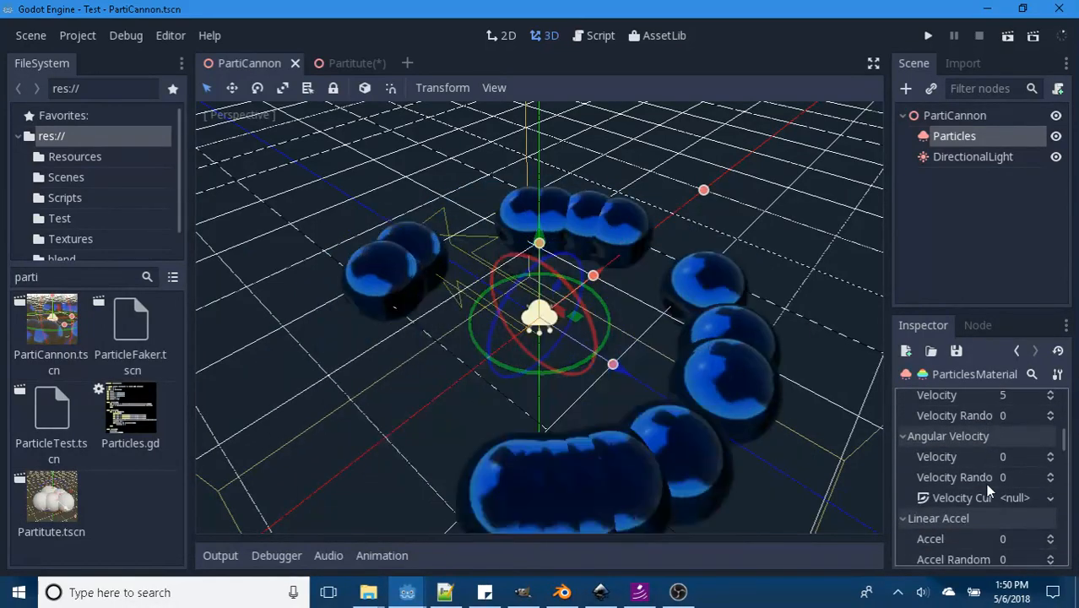
scroll(986, 489, "down", 5)
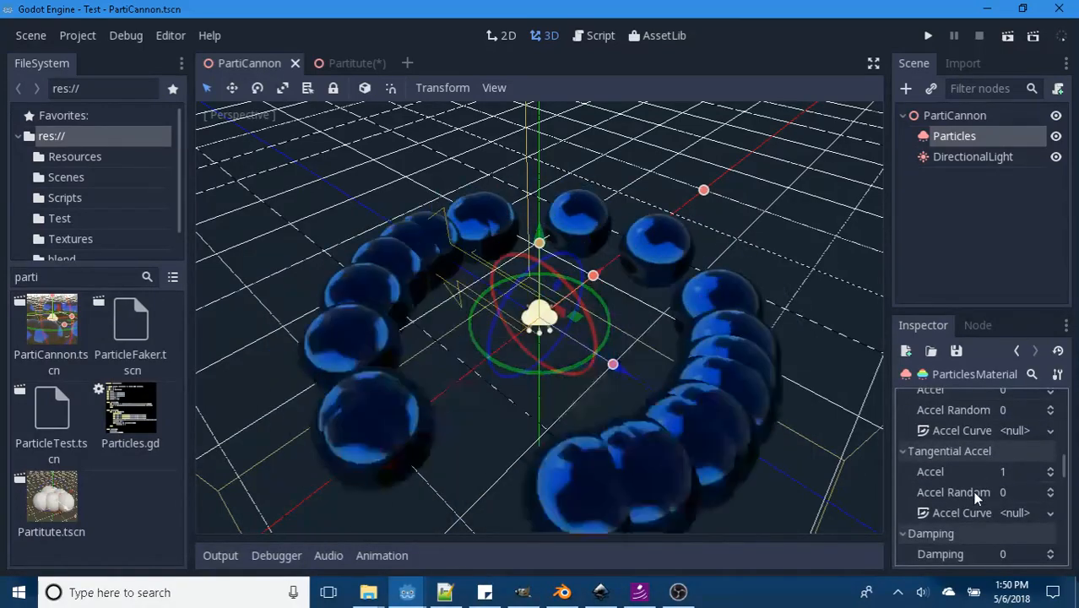
scroll(976, 499, "down", 5)
scroll(975, 499, "down", 5)
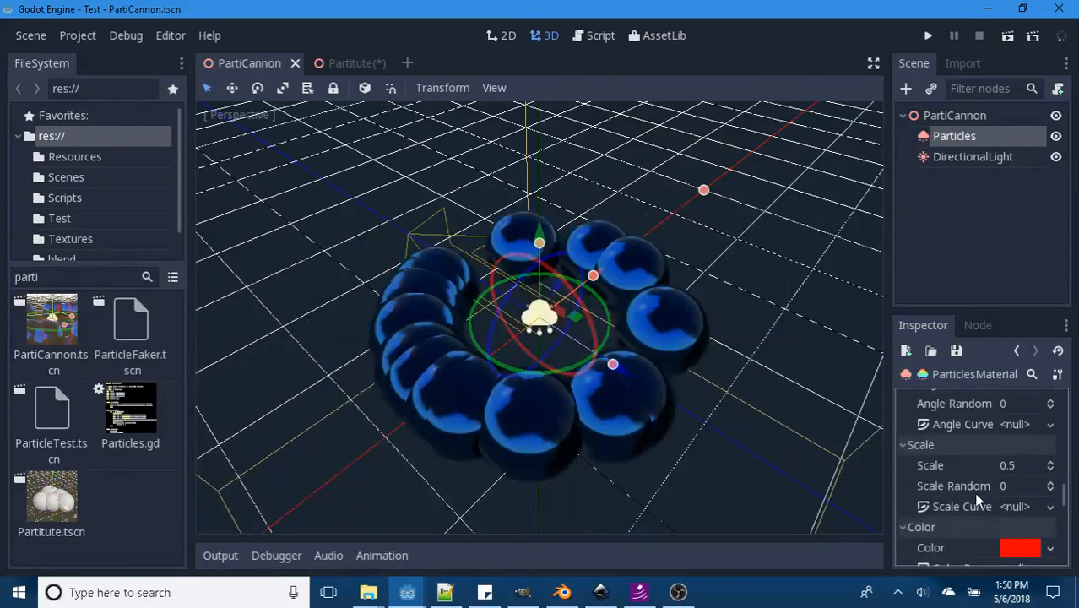
scroll(976, 499, "down", 1)
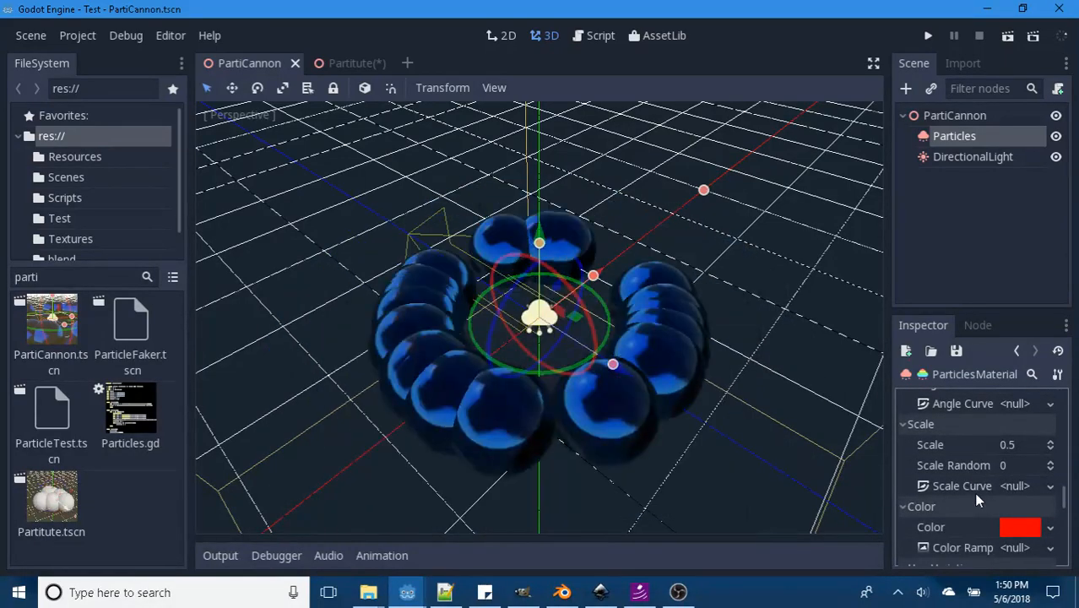
scroll(974, 492, "down", 4)
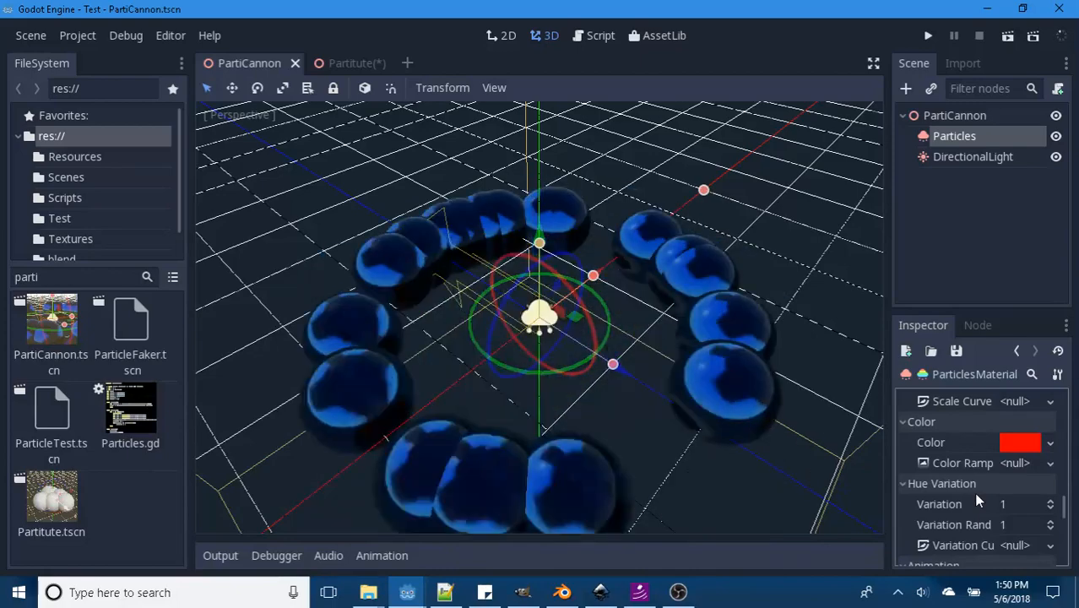
scroll(973, 493, "down", 5)
scroll(976, 501, "down", 8)
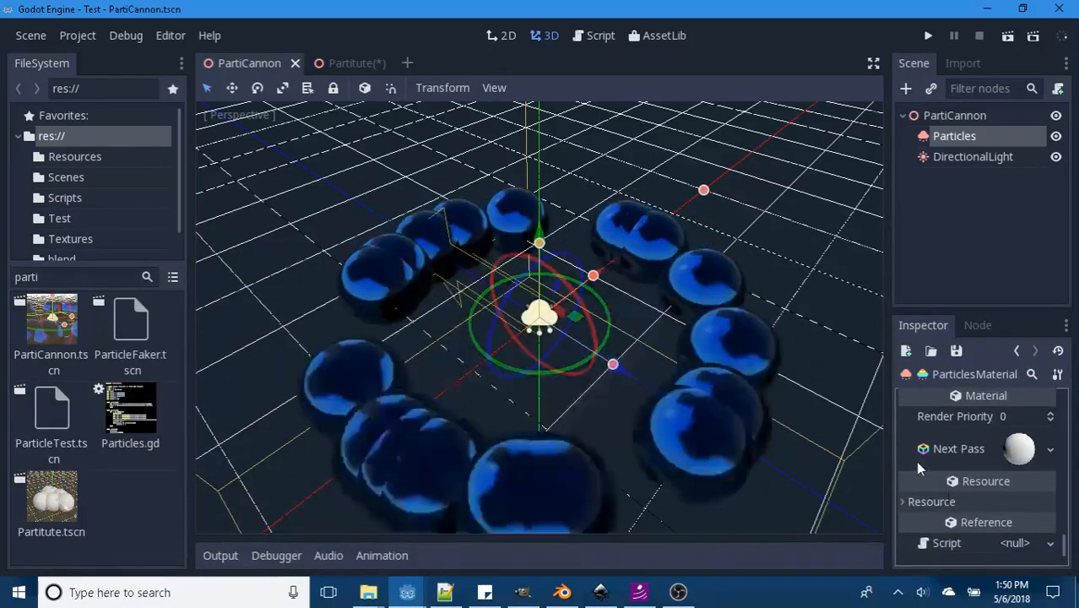
Step: Switch to the Partitute scene and set its ParticlesMaterial's Emission Shape to Point
left_click(348, 64)
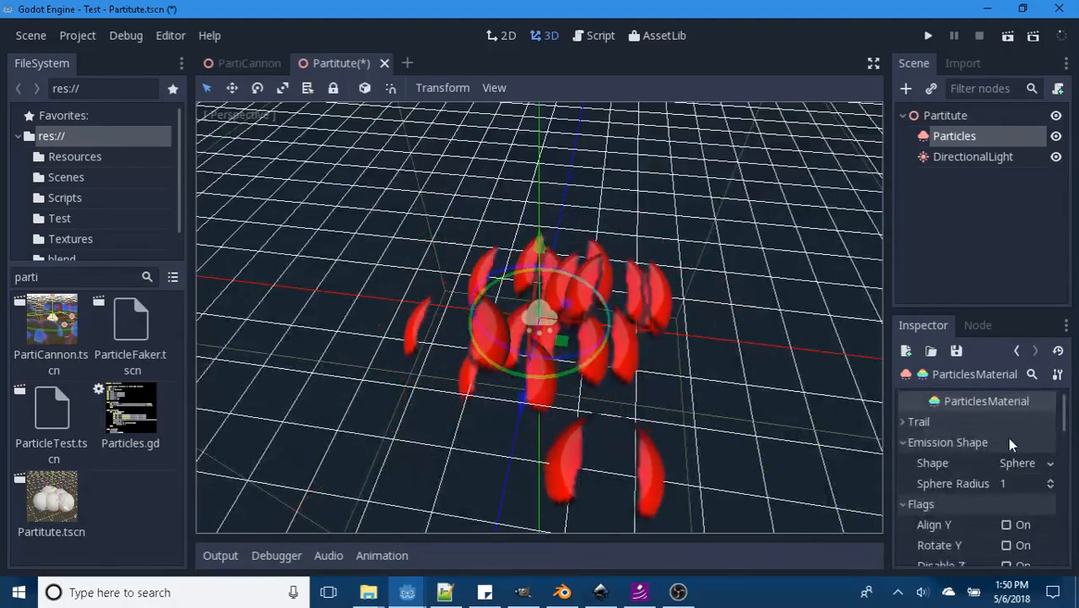
scroll(995, 469, "down", 1)
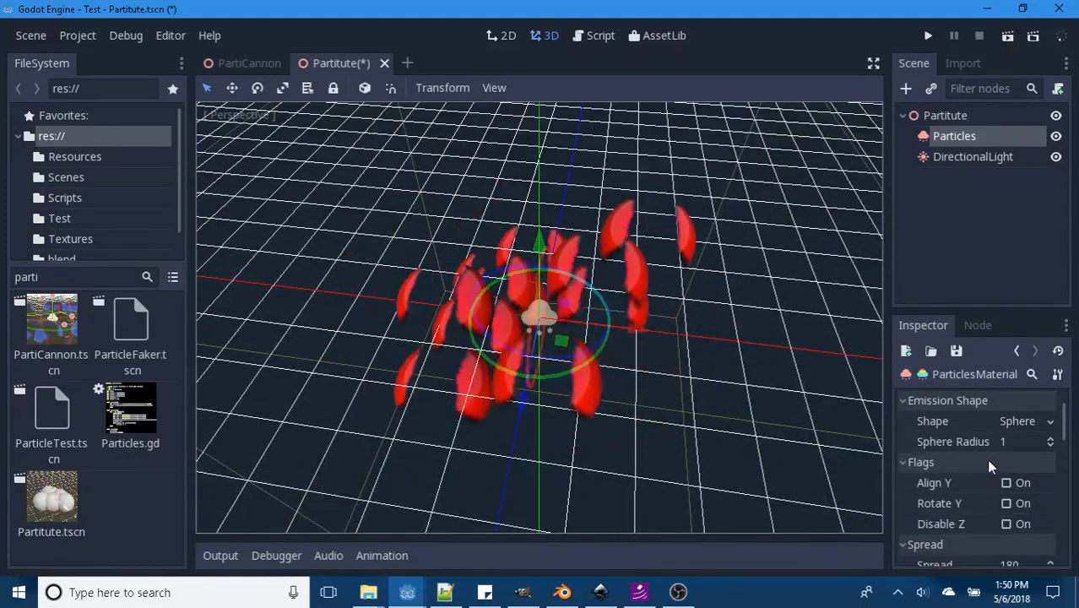
left_click(1041, 422)
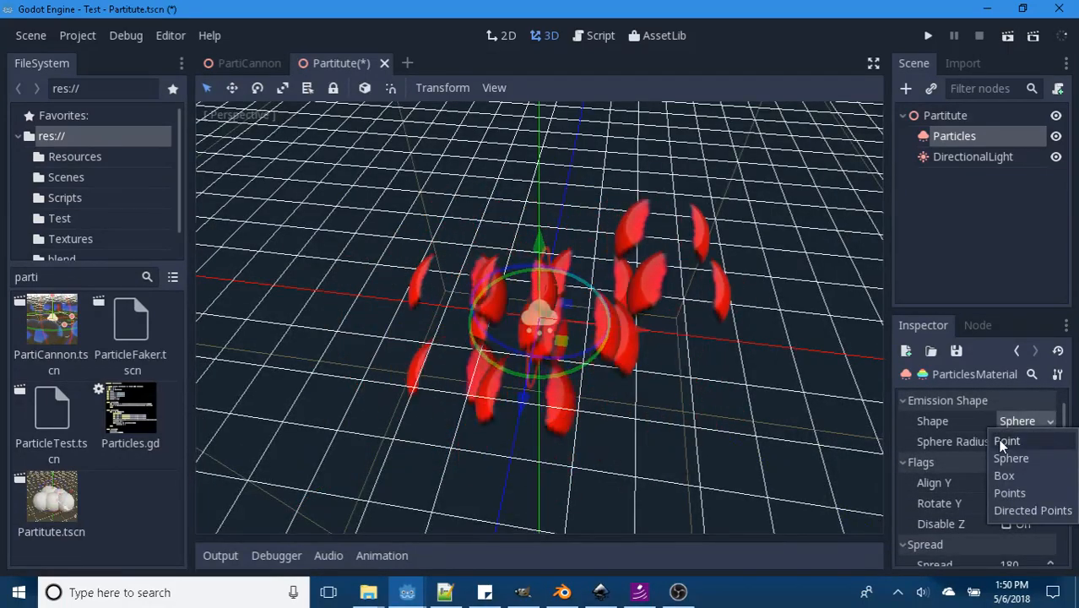
left_click(1007, 441)
scroll(993, 476, "down", 1)
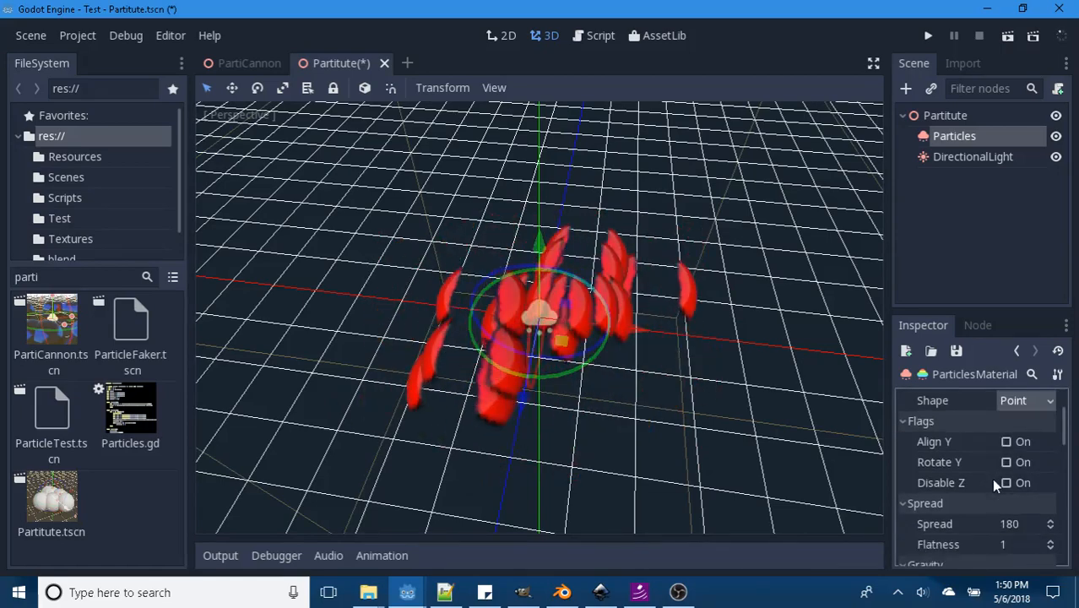
scroll(990, 477, "up", 1)
scroll(988, 476, "down", 2)
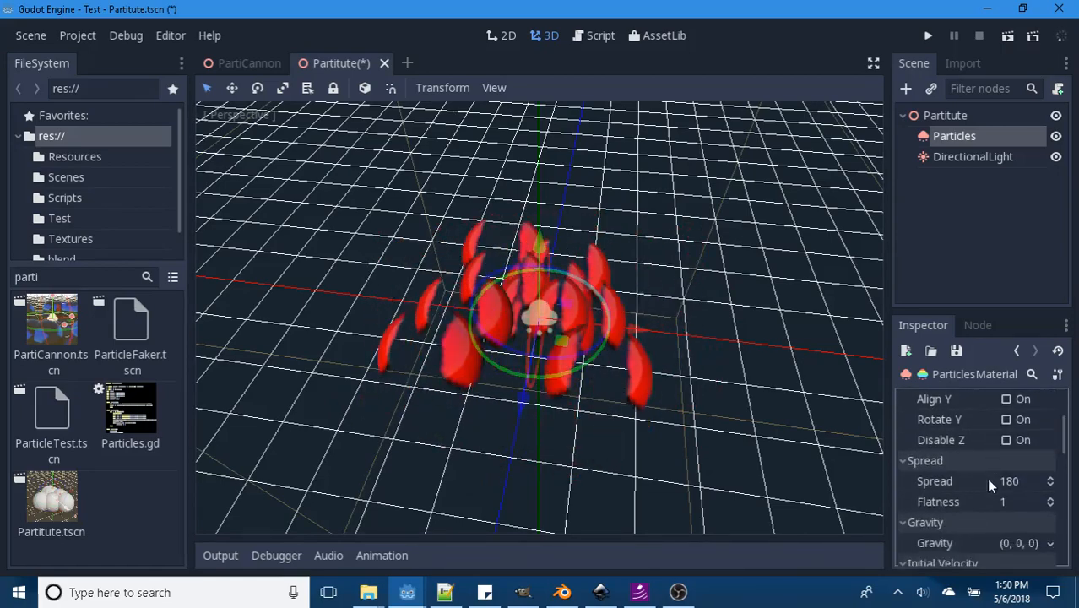
Step: Expand the Linear, Radial and Tangential Accel groups of the ParticlesMaterial and set the tangential Accel to 1
scroll(988, 480, "down", 5)
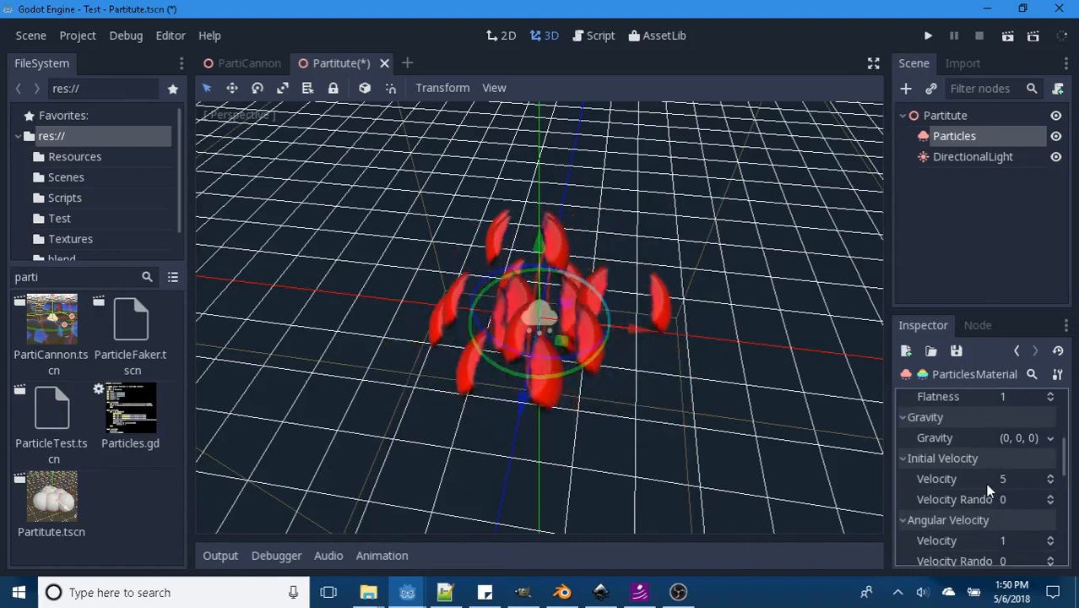
scroll(987, 487, "down", 3)
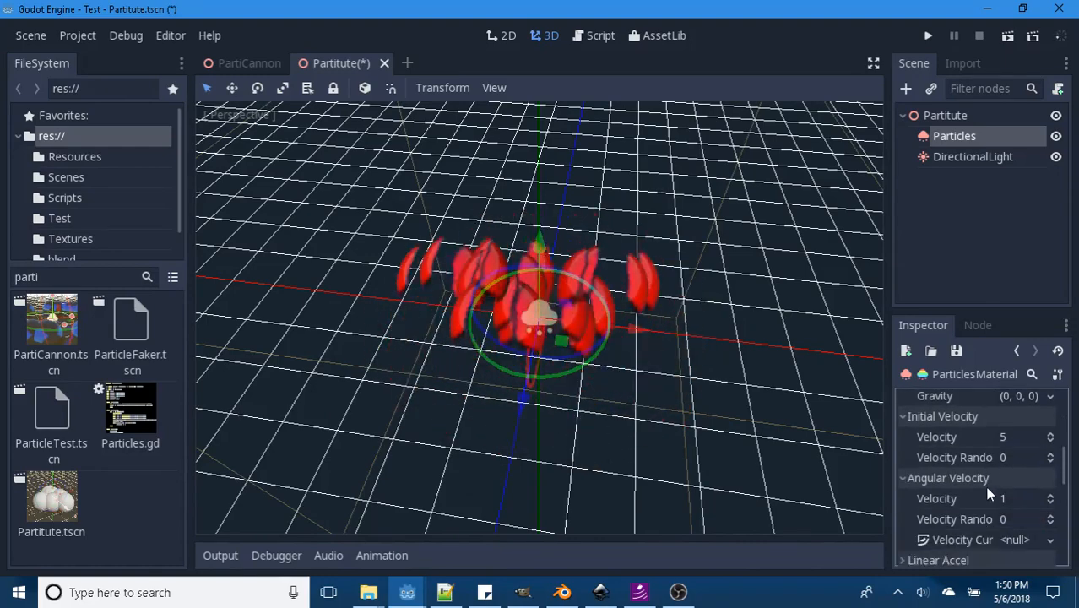
scroll(993, 496, "down", 3)
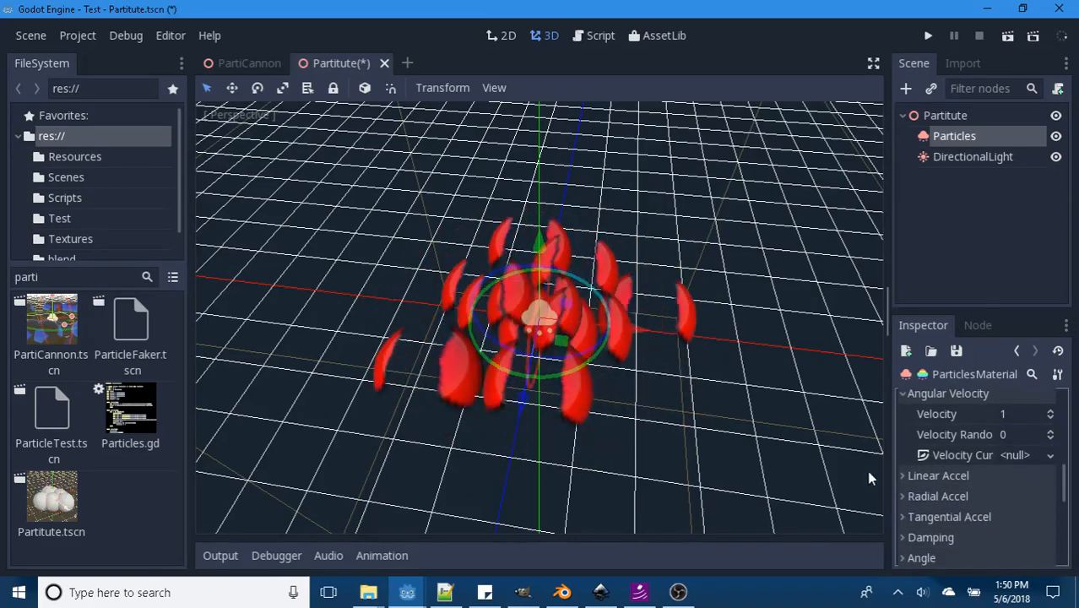
left_click(902, 475)
scroll(907, 476, "down", 3)
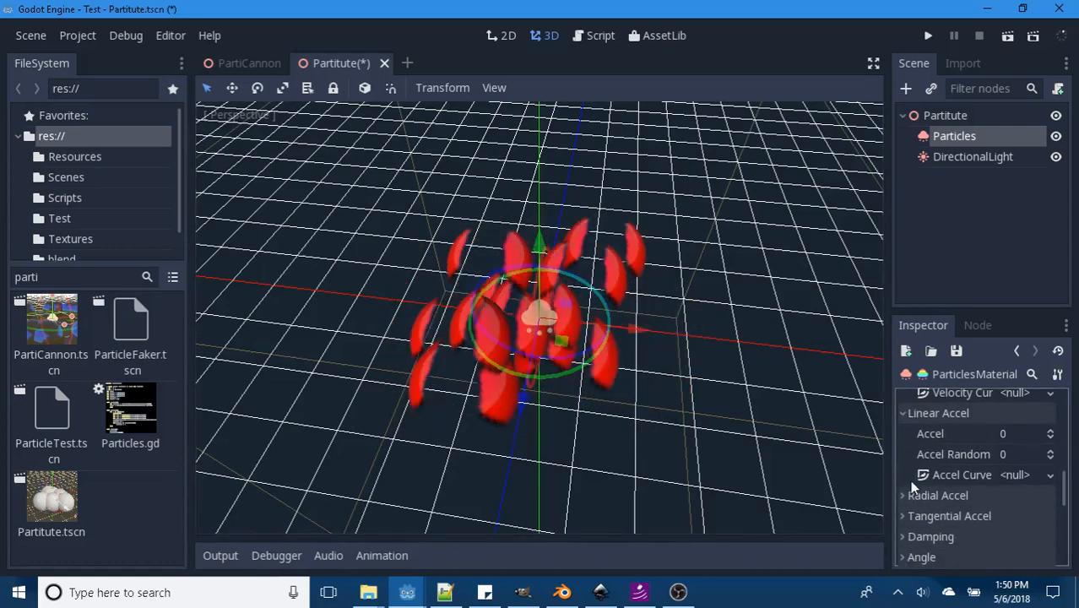
left_click(903, 496)
scroll(984, 500, "down", 1)
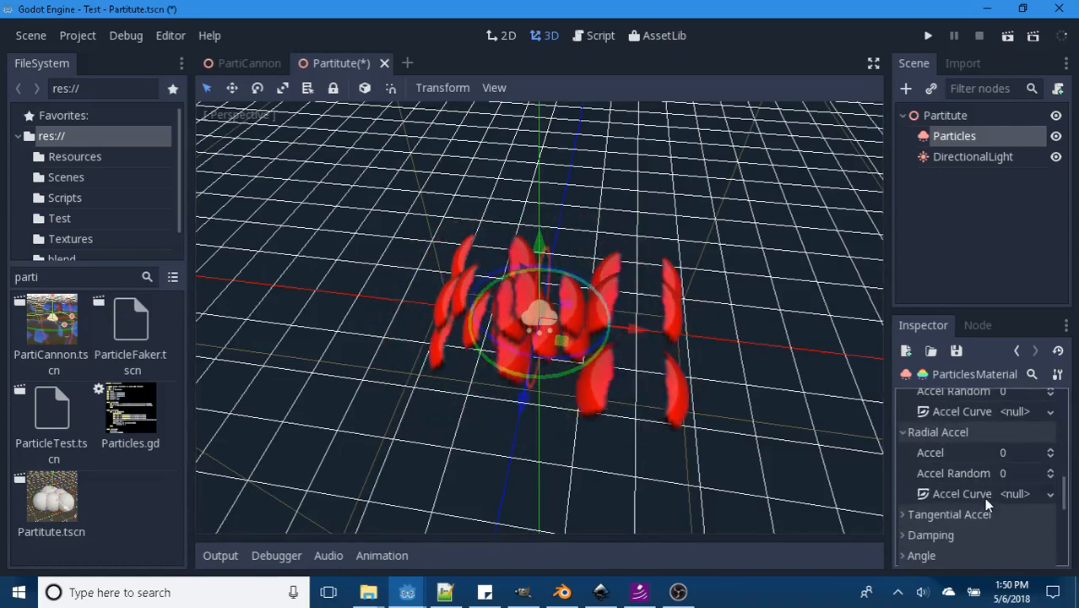
left_click(902, 515)
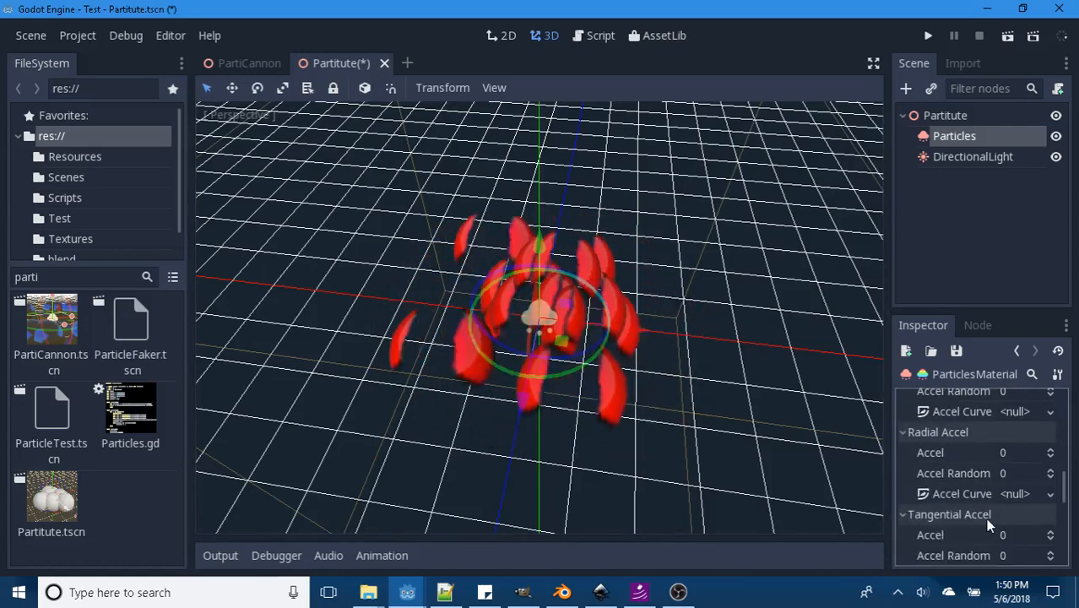
scroll(988, 520, "down", 1)
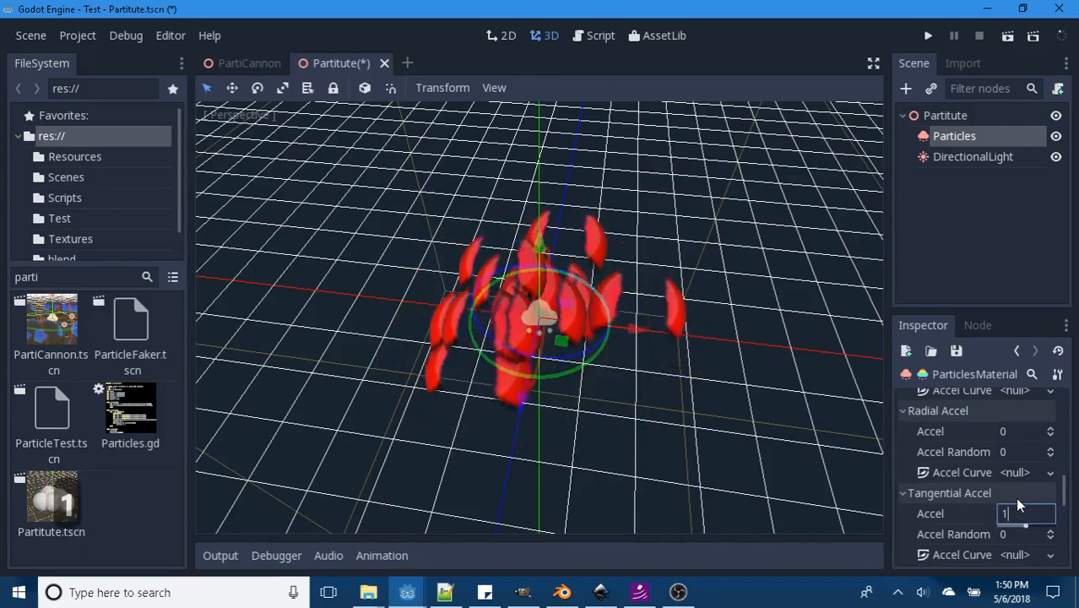
key("Return")
Step: Expand the ParticlesMaterial's Damping, Angle and Scale groups and set Scale to 0.5
scroll(1014, 498, "down", 4)
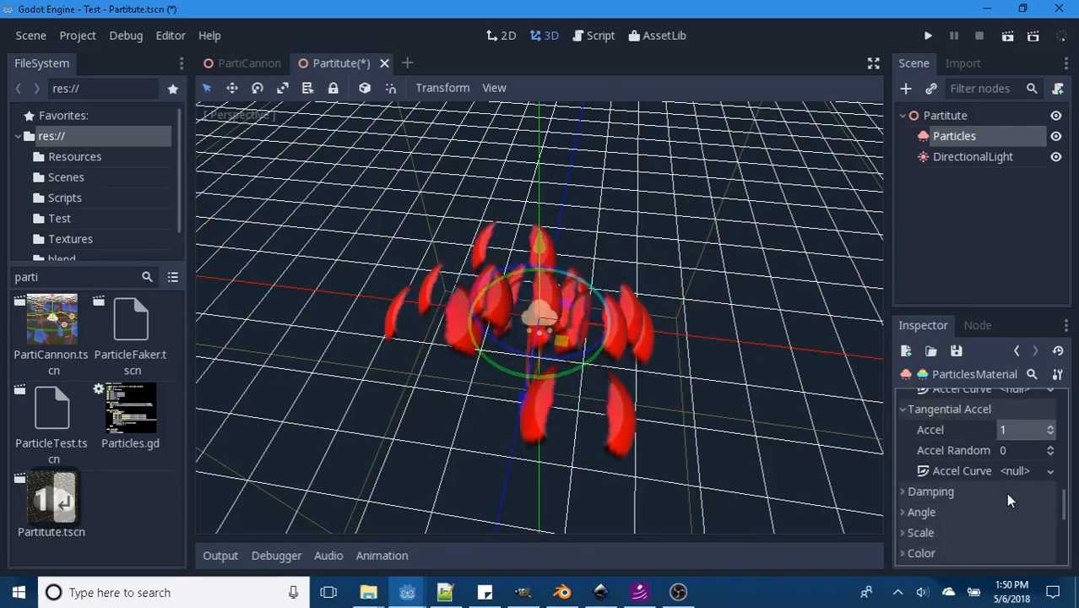
scroll(1005, 493, "down", 2)
left_click(903, 449)
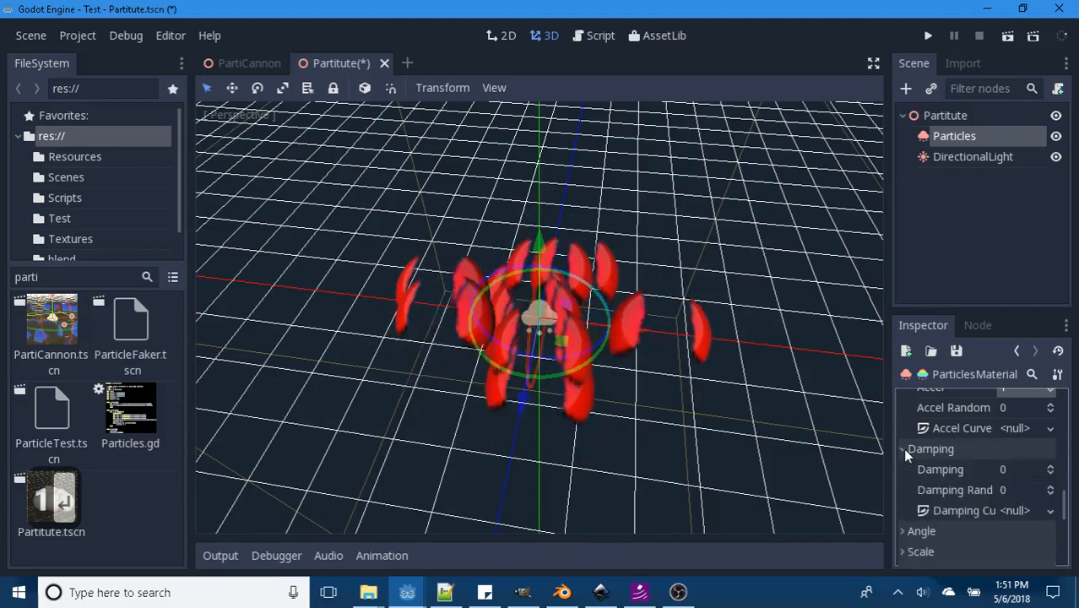
scroll(916, 468, "down", 3)
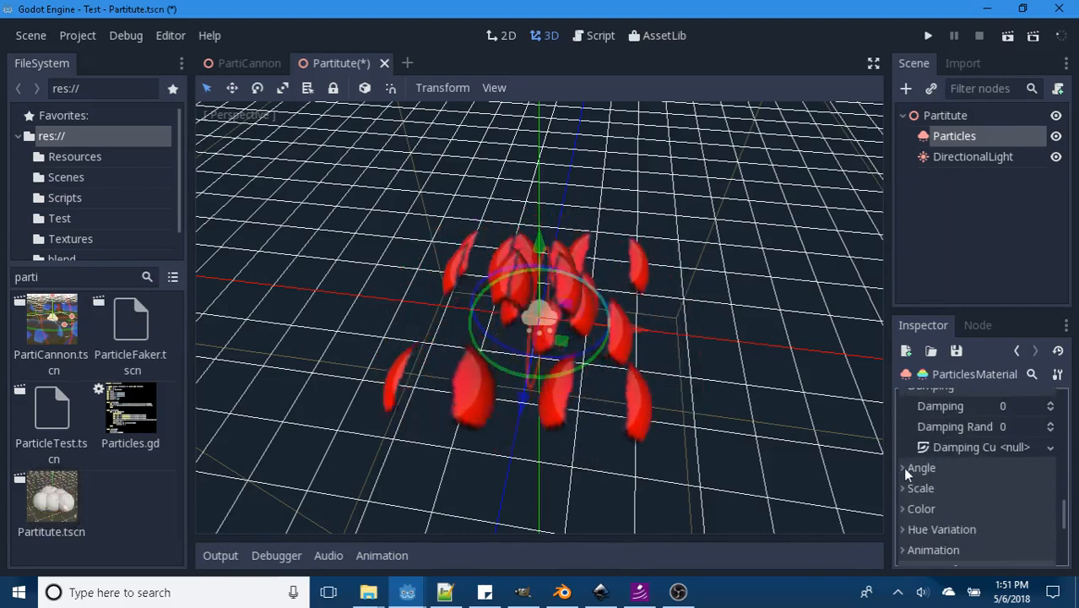
left_click(902, 467)
scroll(903, 473, "down", 3)
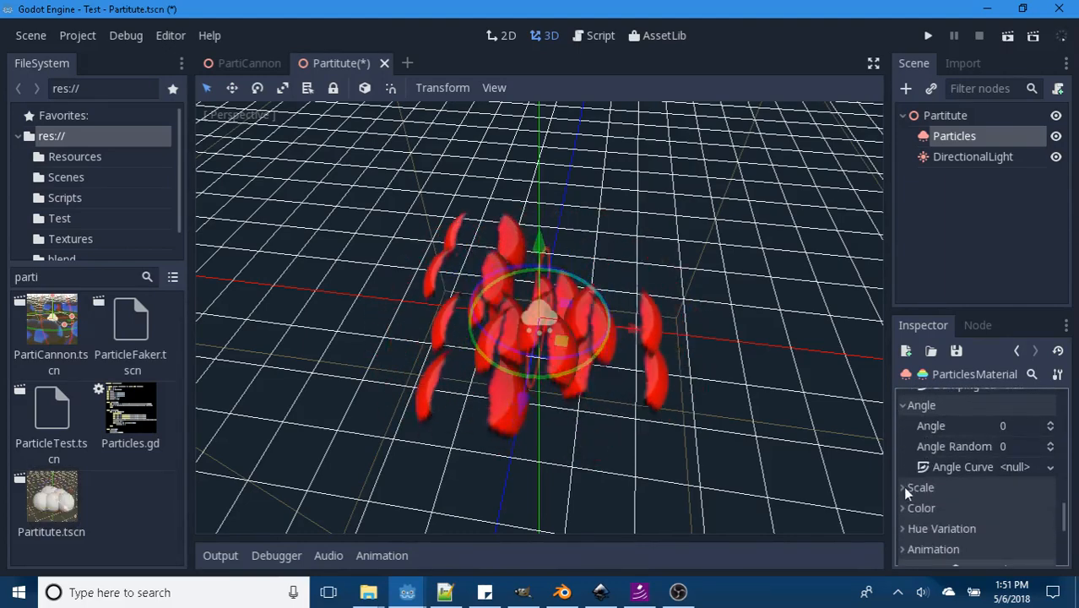
left_click(903, 489)
scroll(937, 487, "down", 2)
left_click(1013, 468)
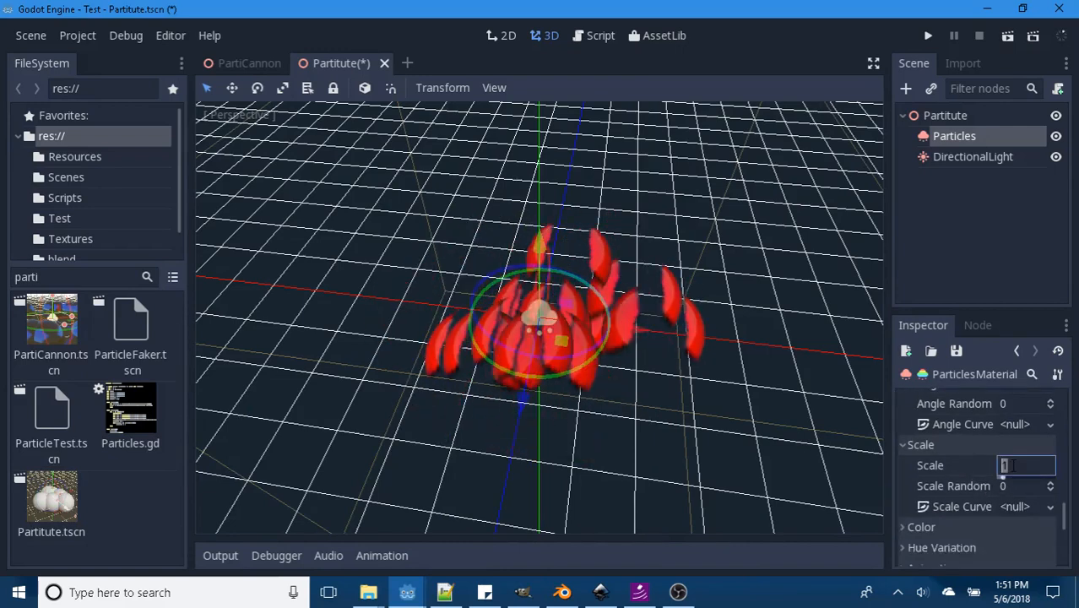
key("Return")
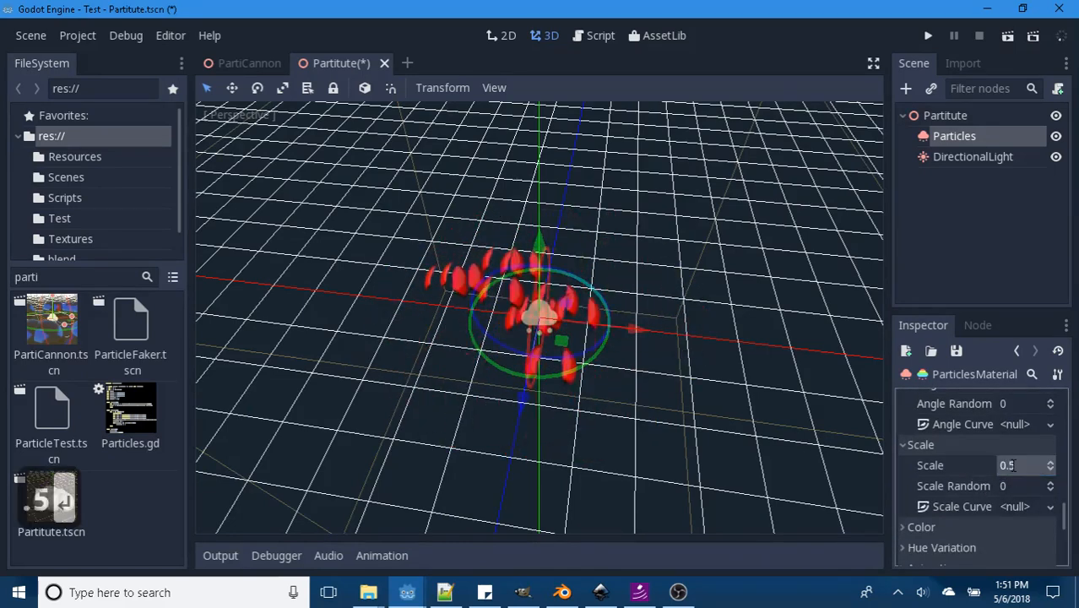
Step: Expand the ParticlesMaterial's Animation group and examine the remaining settings down to Next Pass
scroll(980, 484, "down", 3)
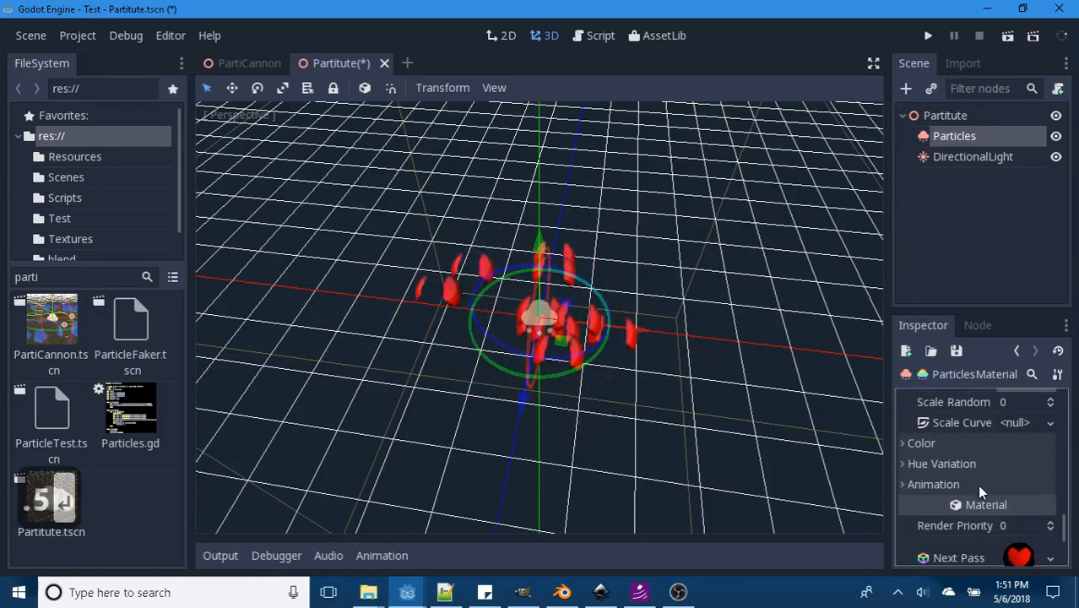
scroll(935, 480, "down", 2)
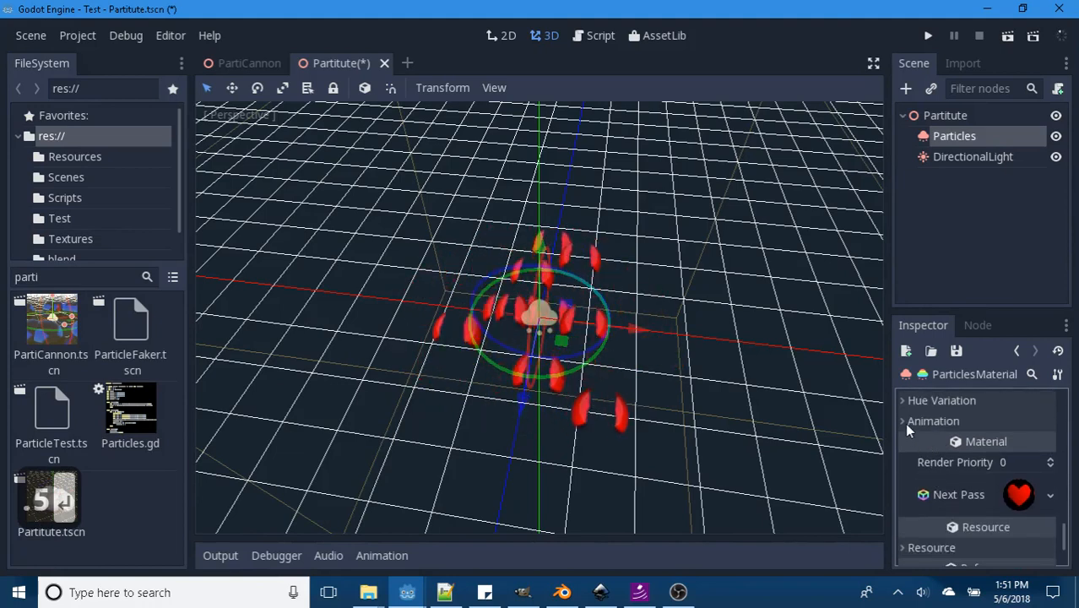
left_click(904, 420)
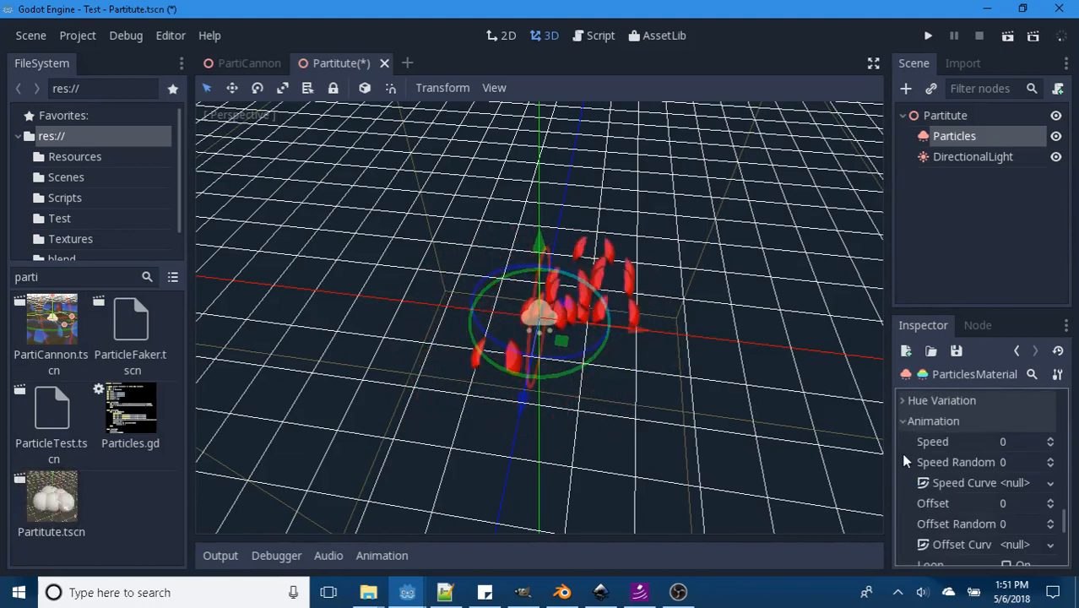
scroll(901, 453, "down", 6)
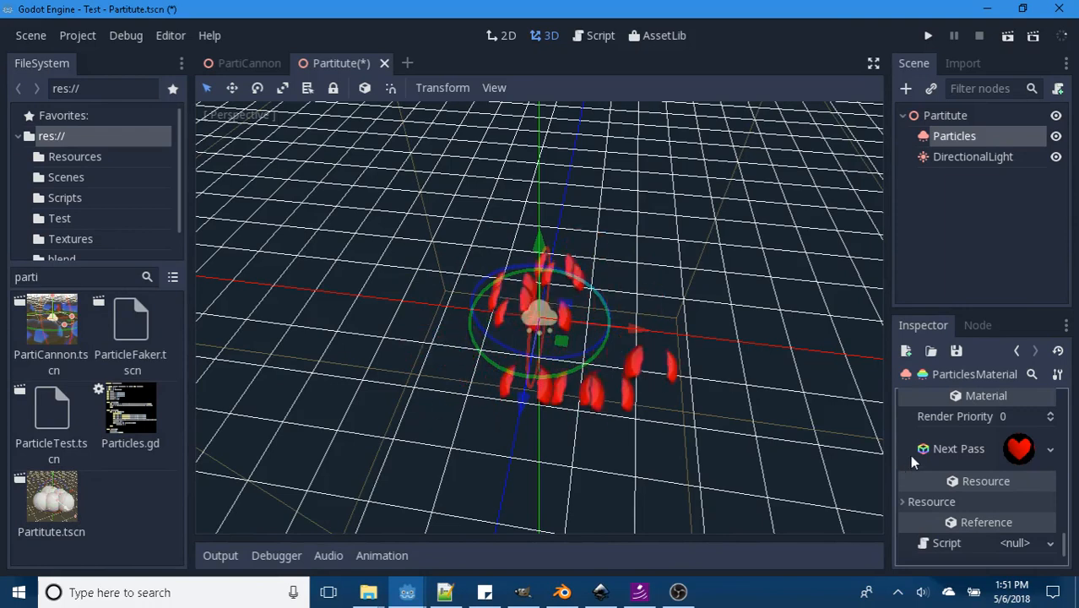
Step: Select the Partitute scene's Particles node and examine its Draw Passes, Drawing, Amount and Time settings
left_click(959, 136)
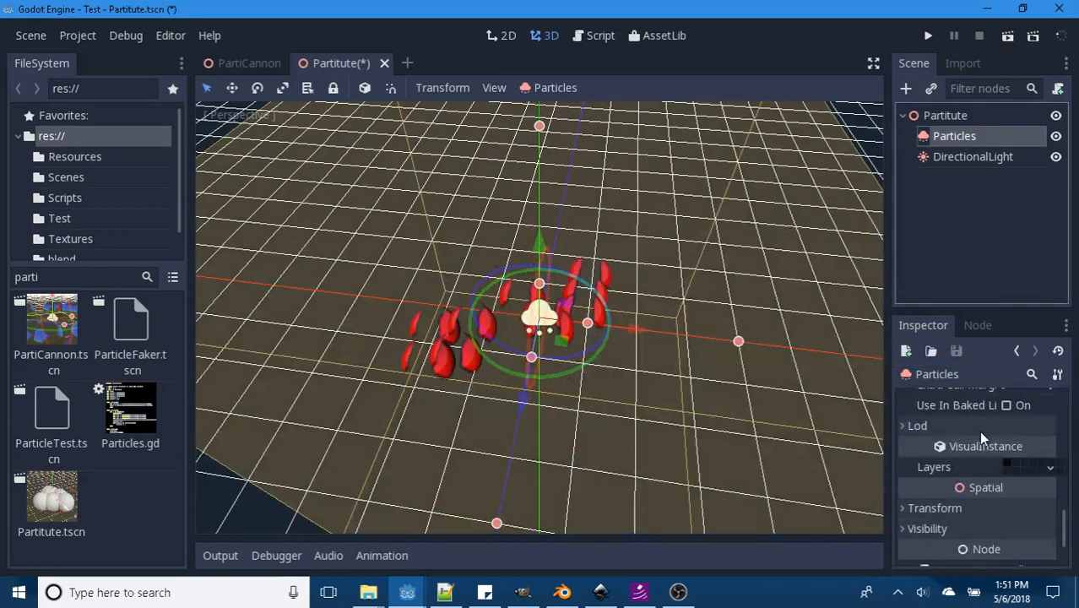
scroll(979, 431, "up", 5)
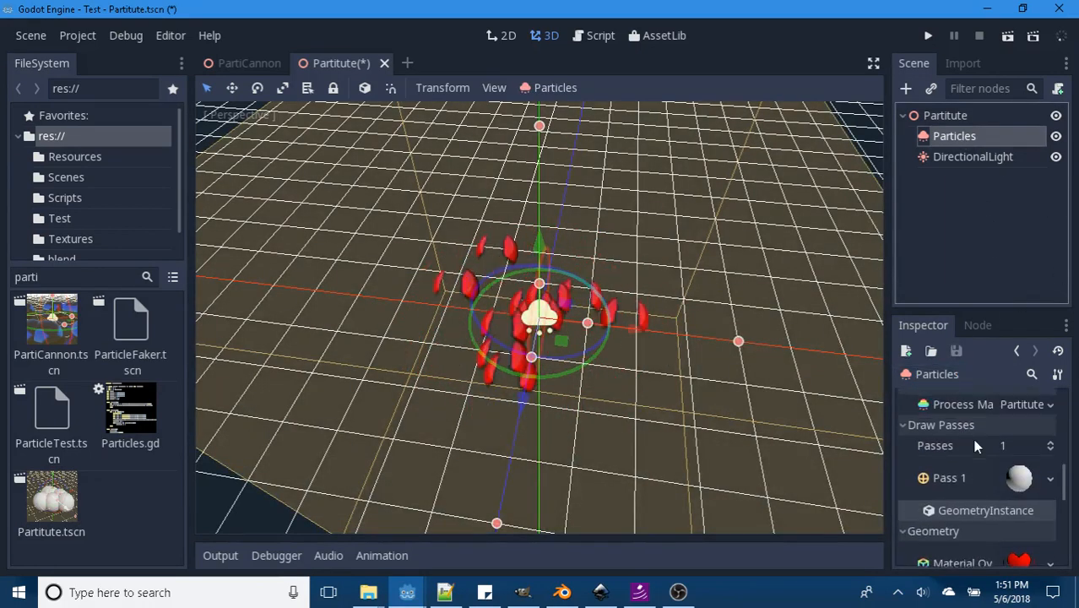
scroll(975, 445, "up", 5)
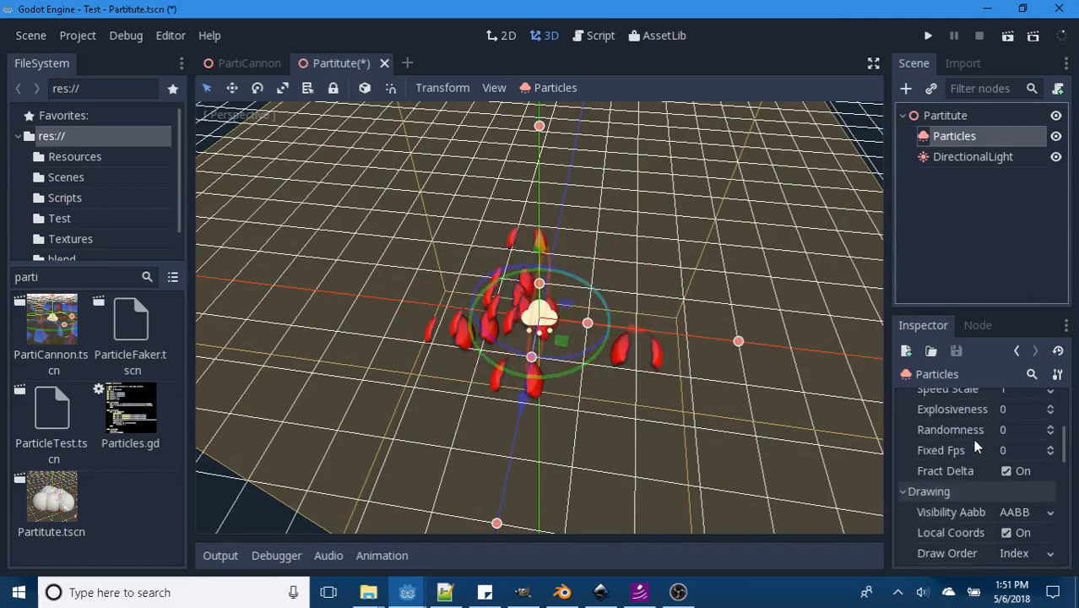
scroll(976, 445, "up", 3)
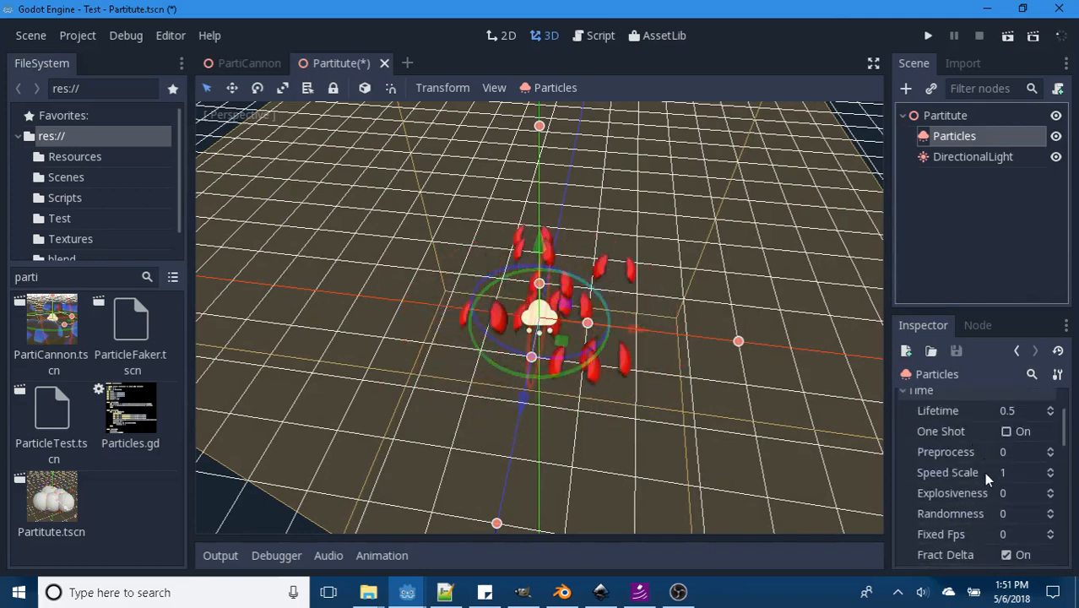
scroll(985, 478, "up", 1)
scroll(985, 478, "up", 1)
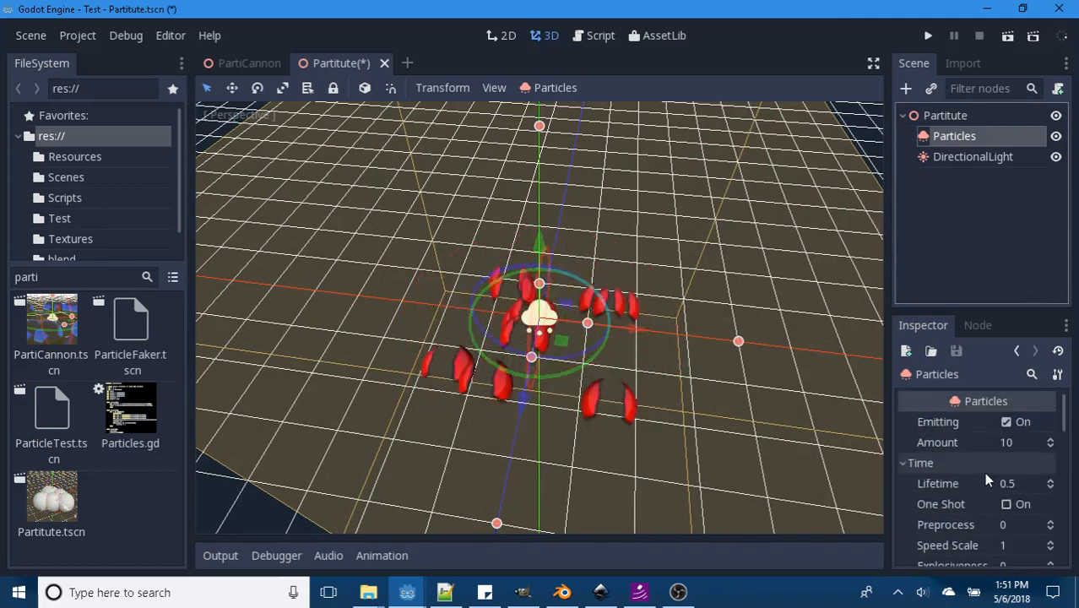
scroll(984, 472, "down", 2)
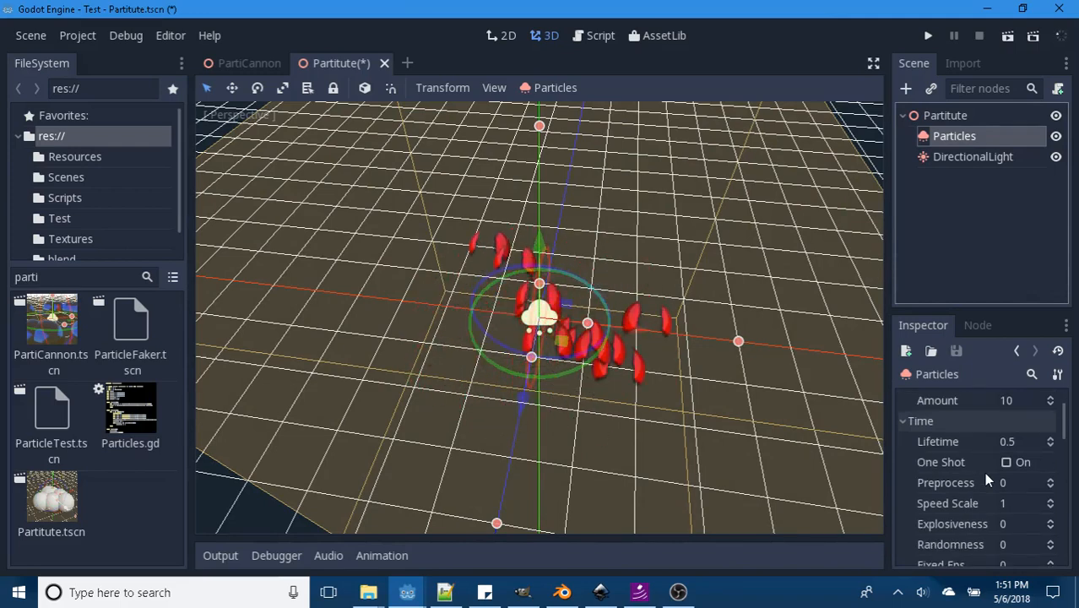
scroll(986, 478, "down", 2)
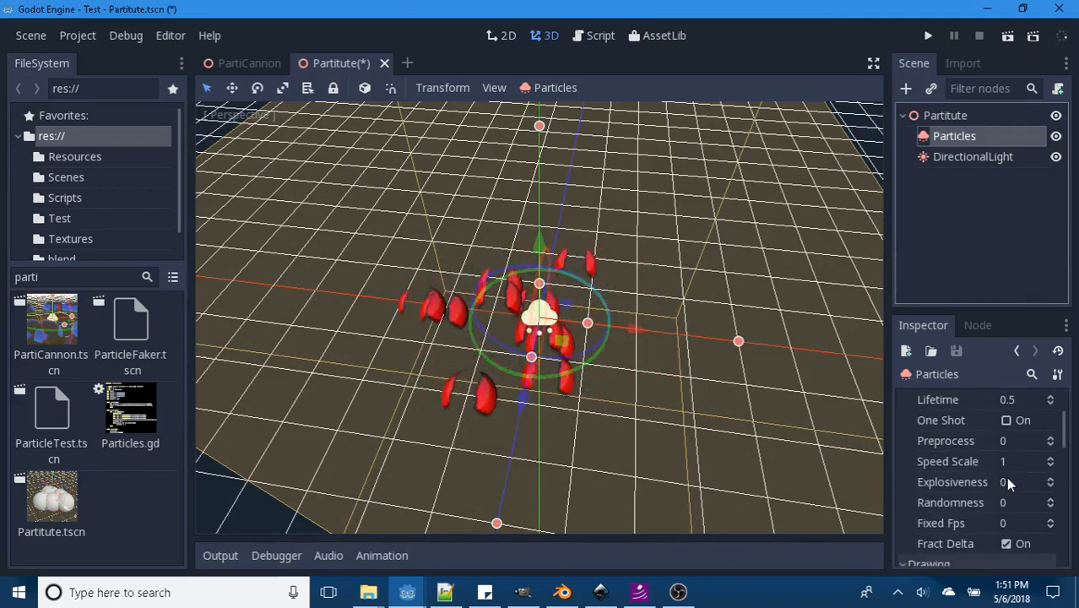
Step: Switch to the PartiCannon scene and open its Particles node's properties for comparison
left_click(253, 62)
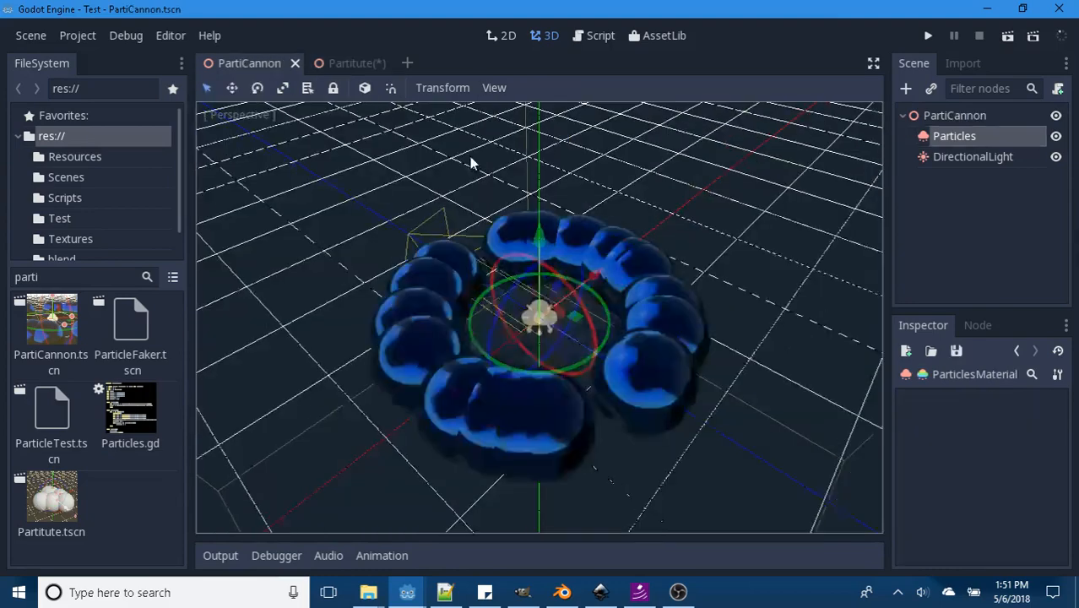
left_click(952, 136)
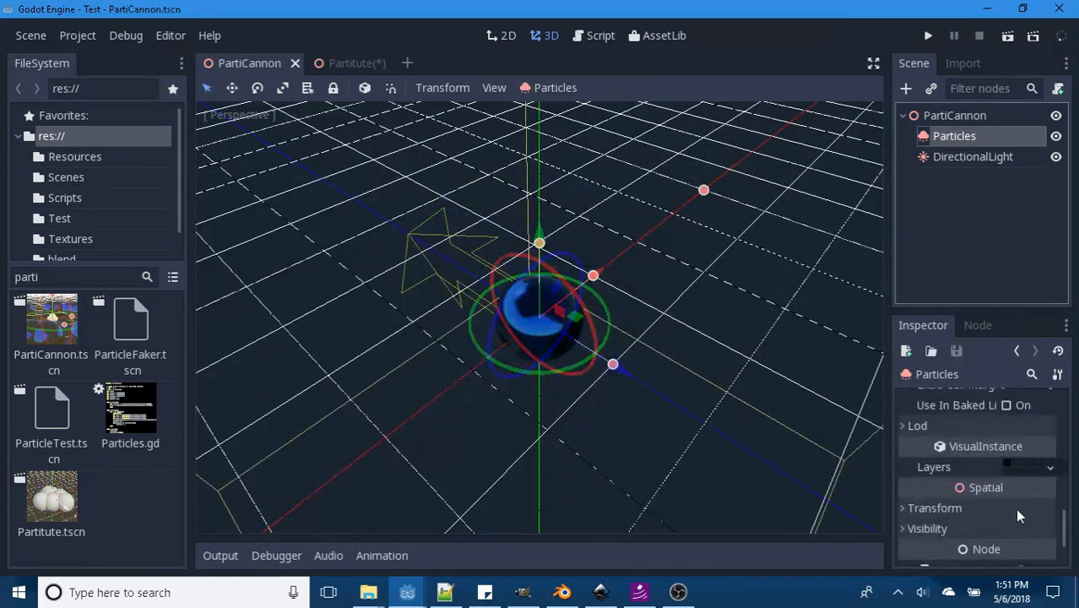
Step: After checking PartiCannon's particle settings, switch to the Partitute scene and set its particles' Explosiveness and Randomness to 1
scroll(990, 484, "down", 2)
scroll(988, 484, "up", 5)
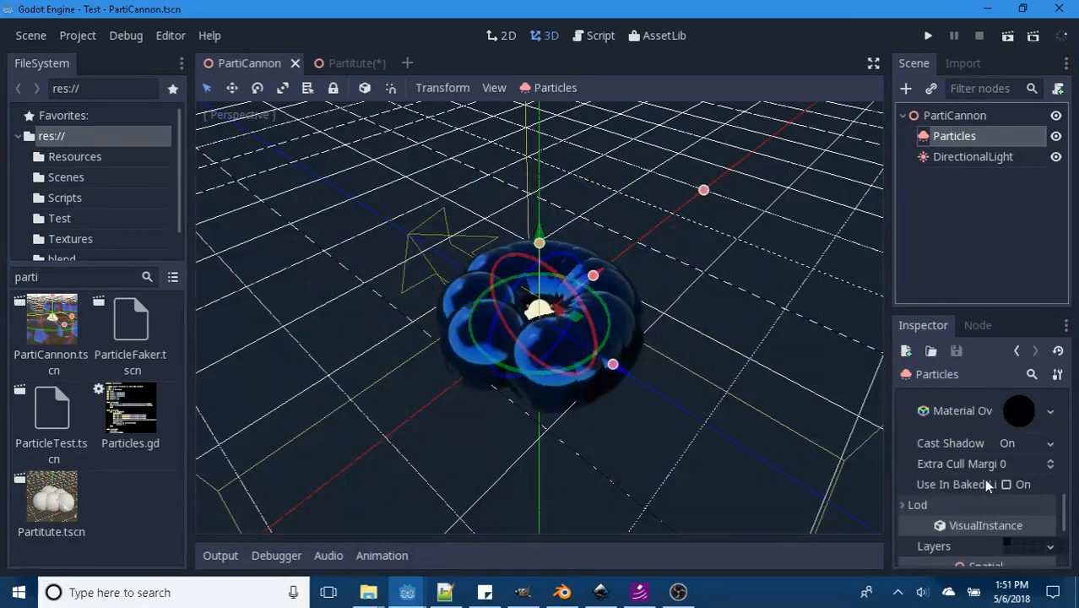
scroll(984, 478, "up", 4)
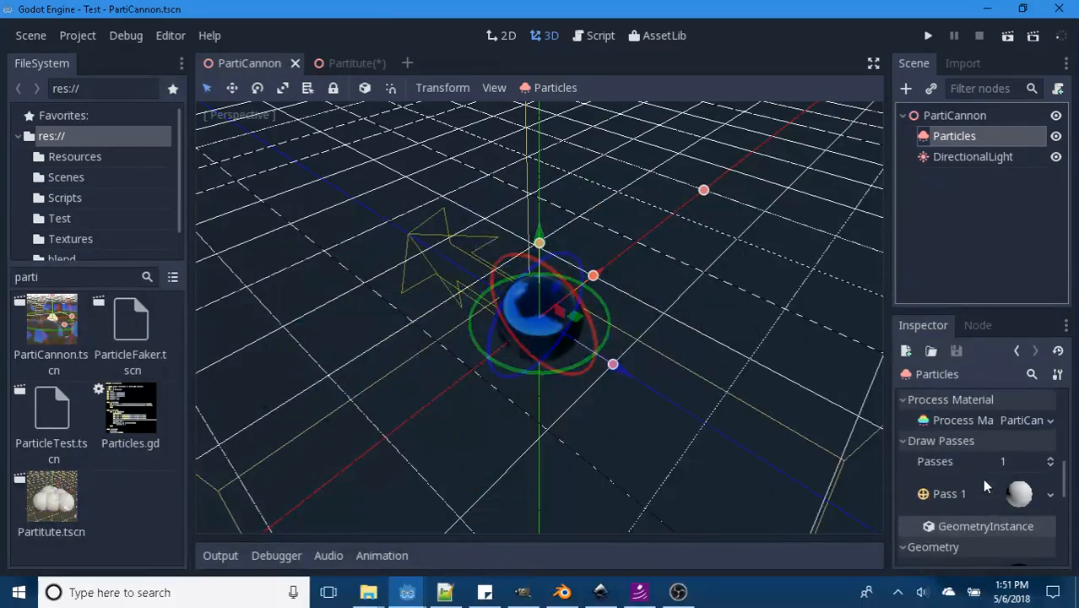
scroll(982, 478, "up", 3)
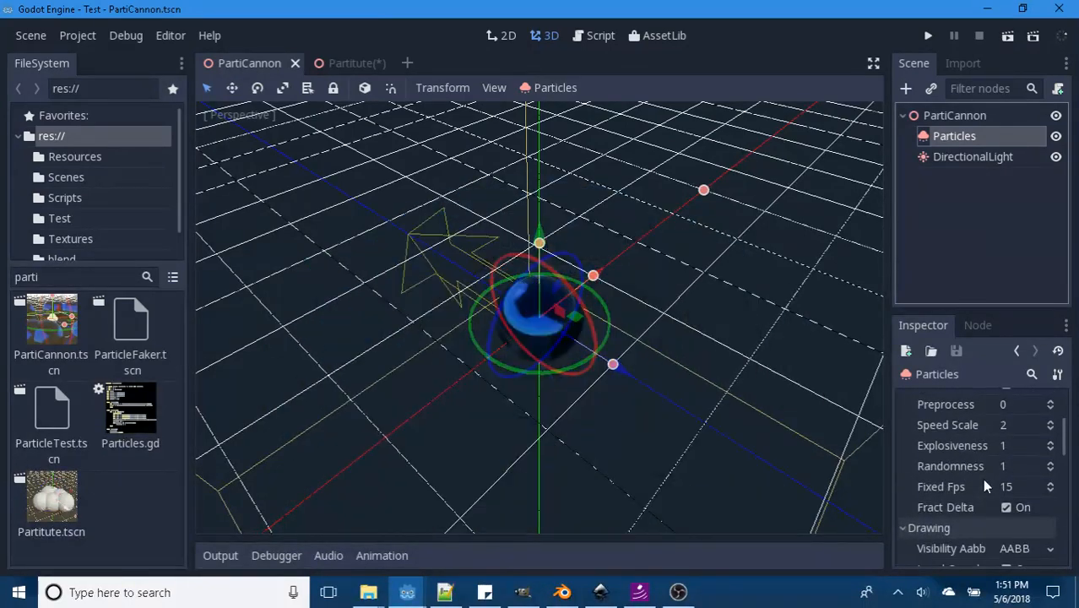
scroll(982, 478, "up", 1)
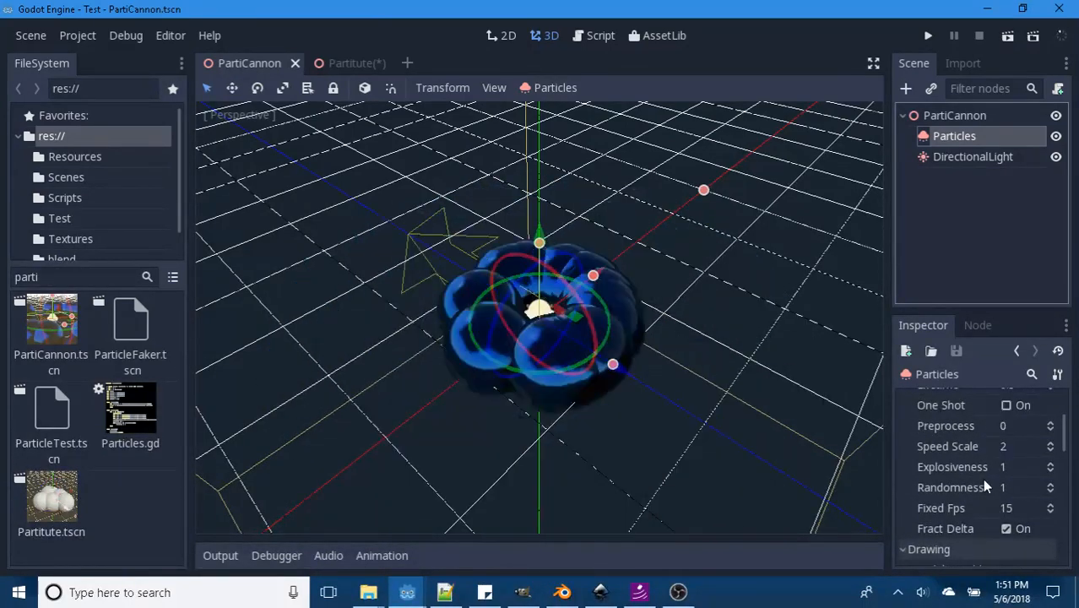
left_click(345, 62)
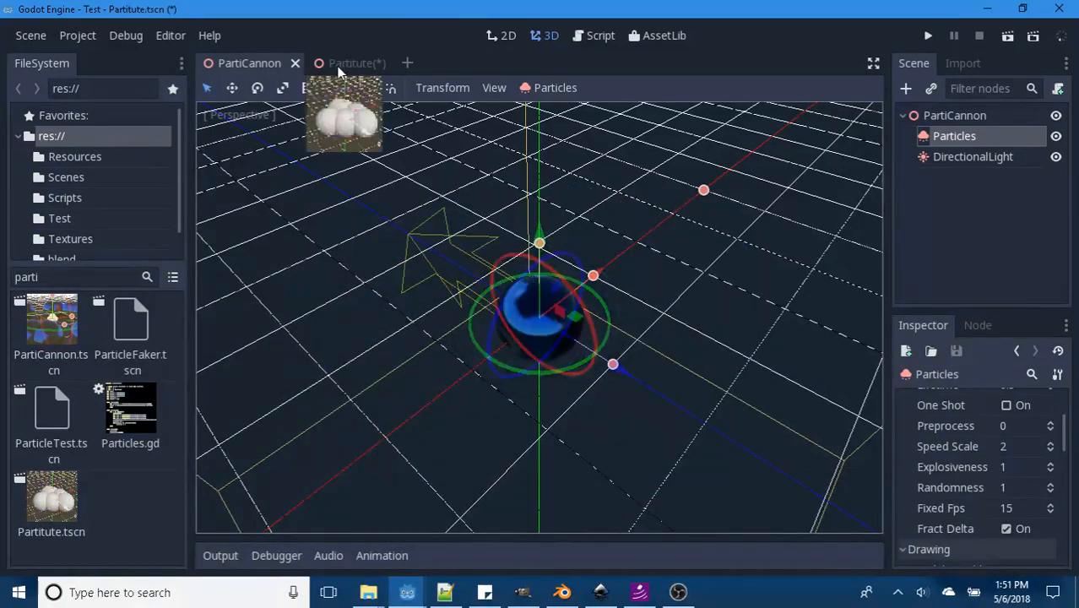
left_click(1025, 478)
type("1")
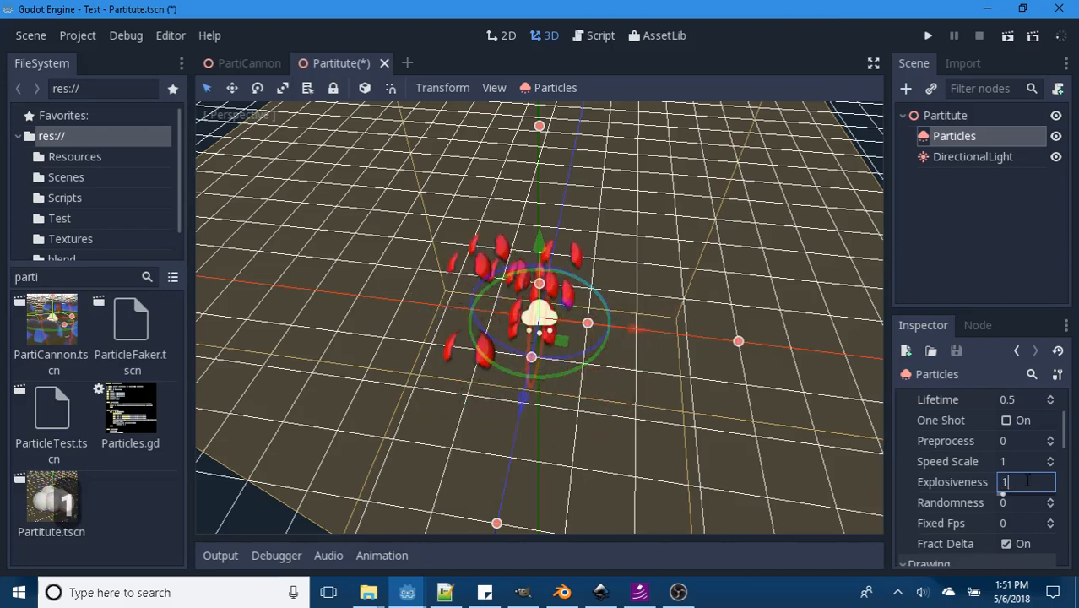
key("Return")
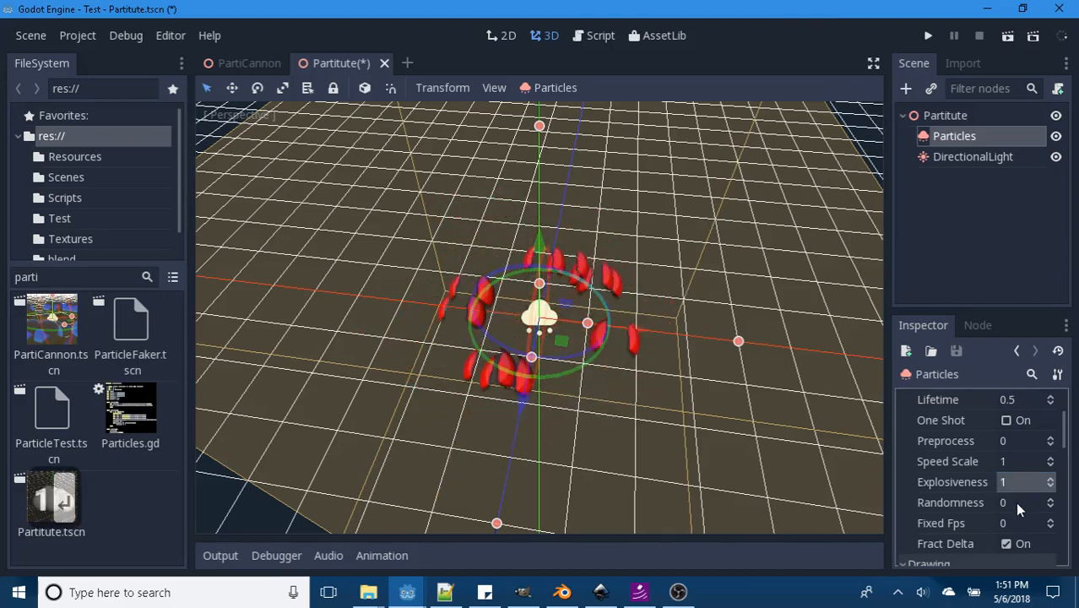
left_click(1017, 501)
type("1")
key("Return")
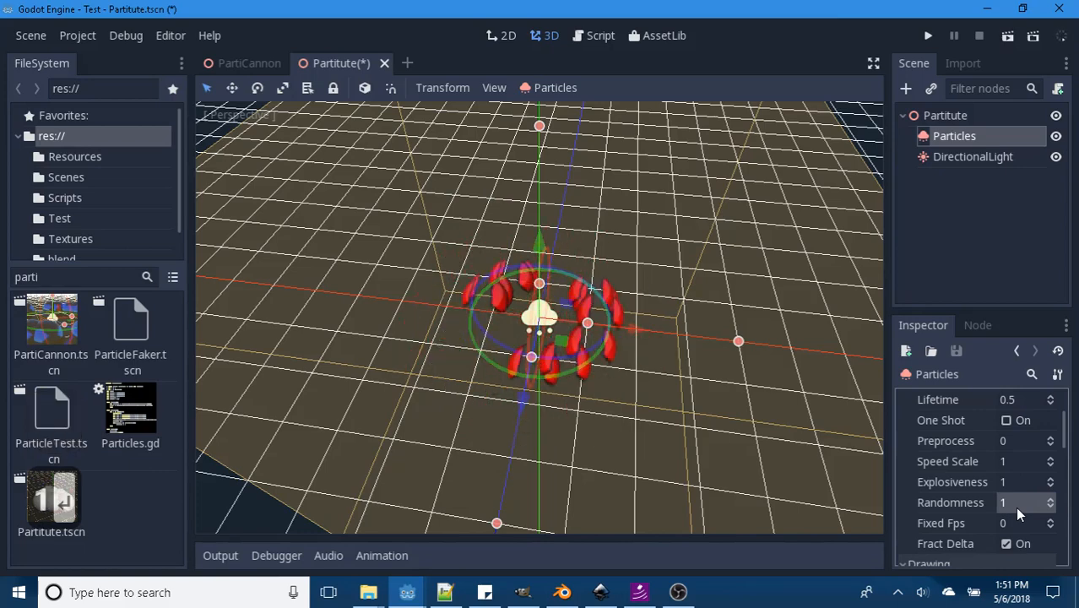
Step: Open the Particles node's override material and turn off its Transparent flag
scroll(1067, 429, "down", 5)
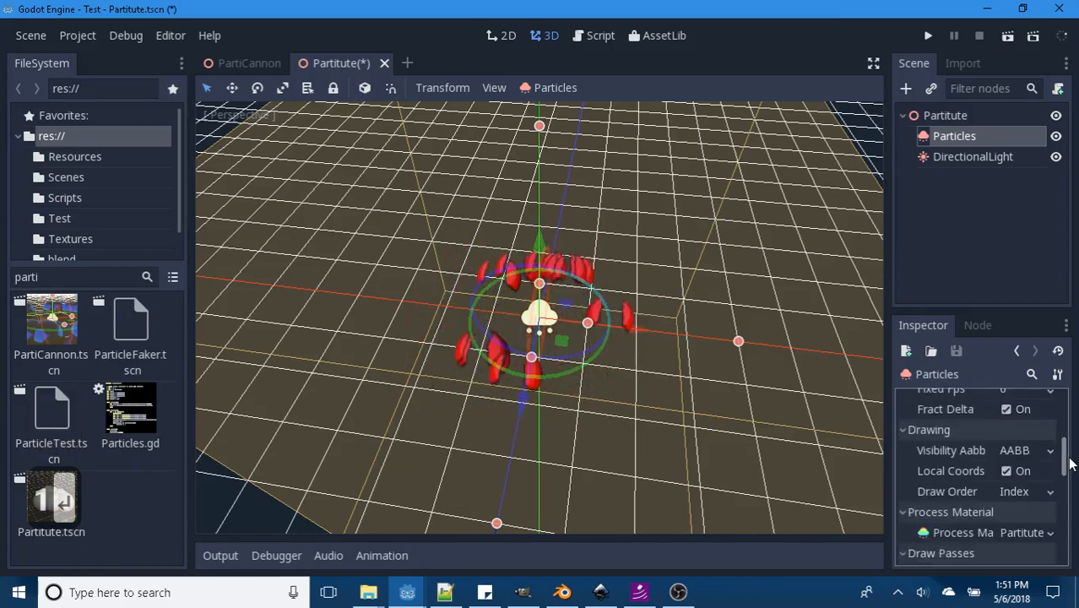
left_click(1021, 438)
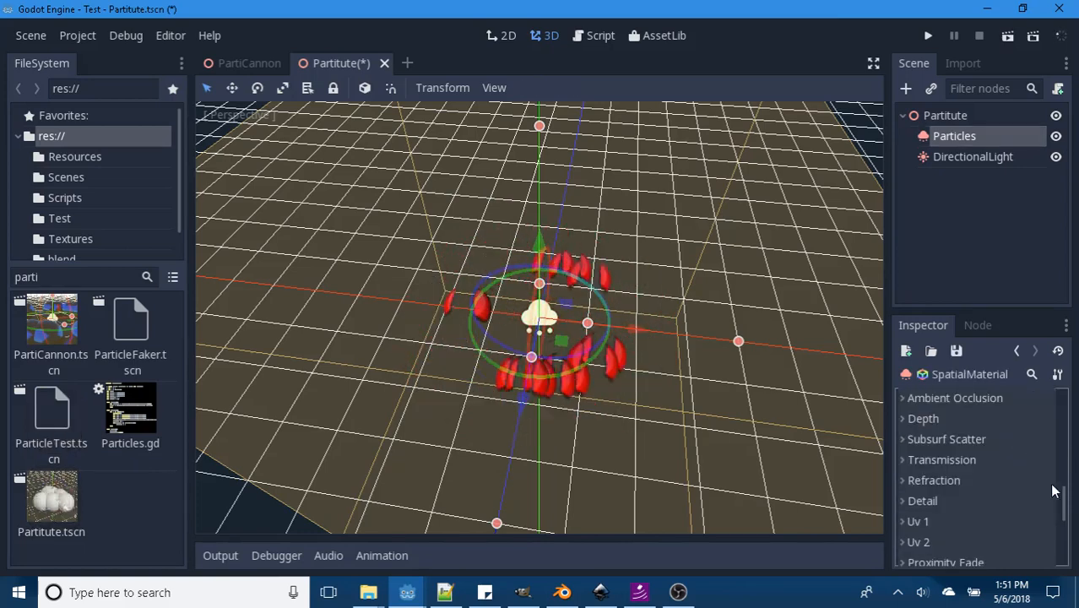
left_click_drag(1064, 498, 1064, 408)
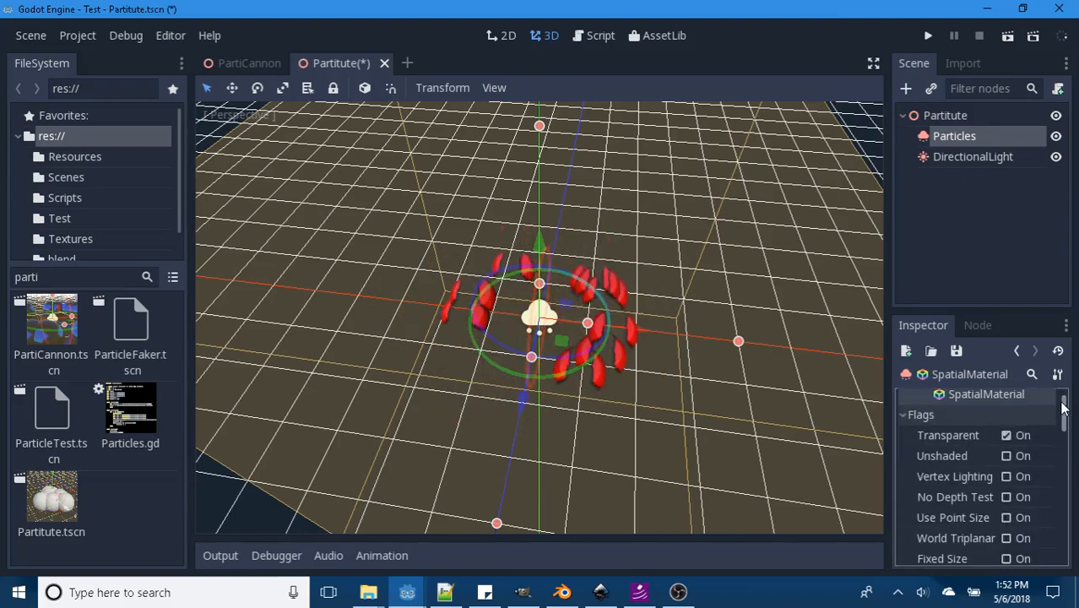
left_click(1006, 435)
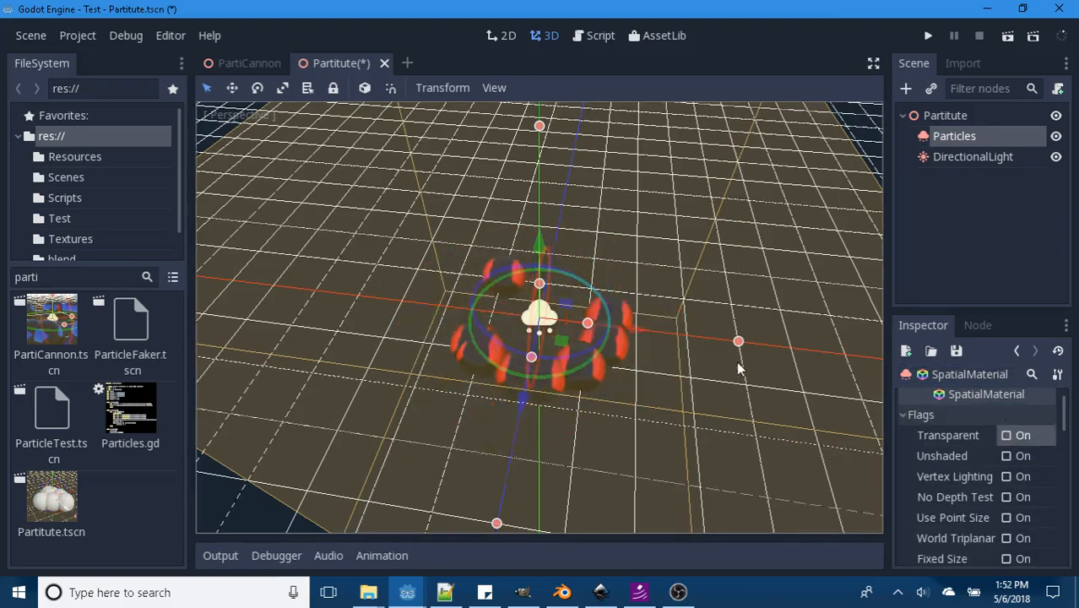
scroll(712, 378, "up", 3)
middle_click_drag(712, 372, 738, 341)
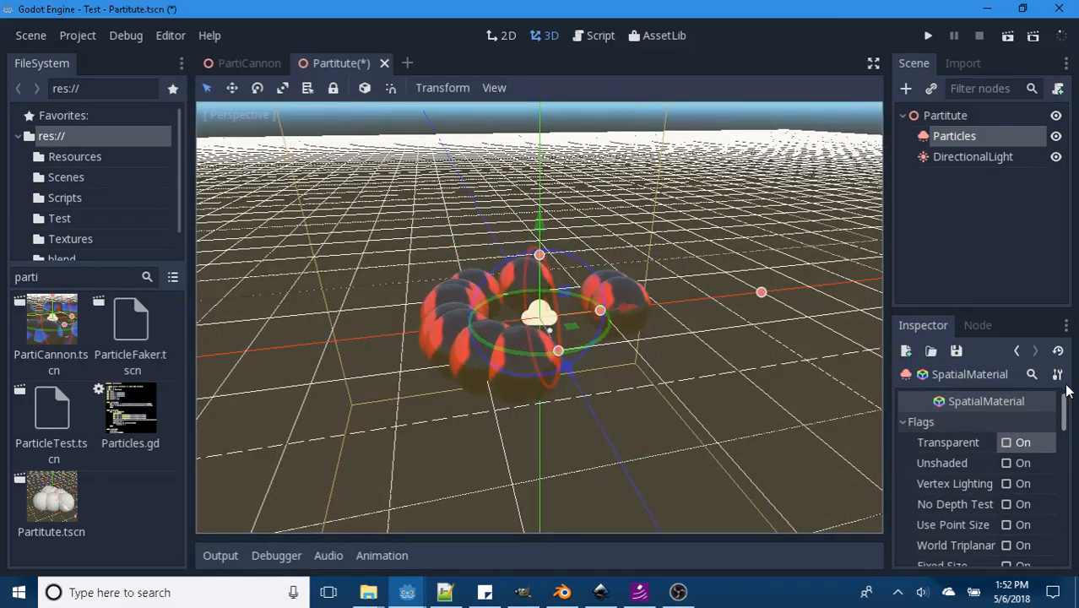
Step: Load icon.png from the res:// root folder as the material's albedo texture
left_click_drag(1066, 412, 1073, 463)
left_click(1051, 446)
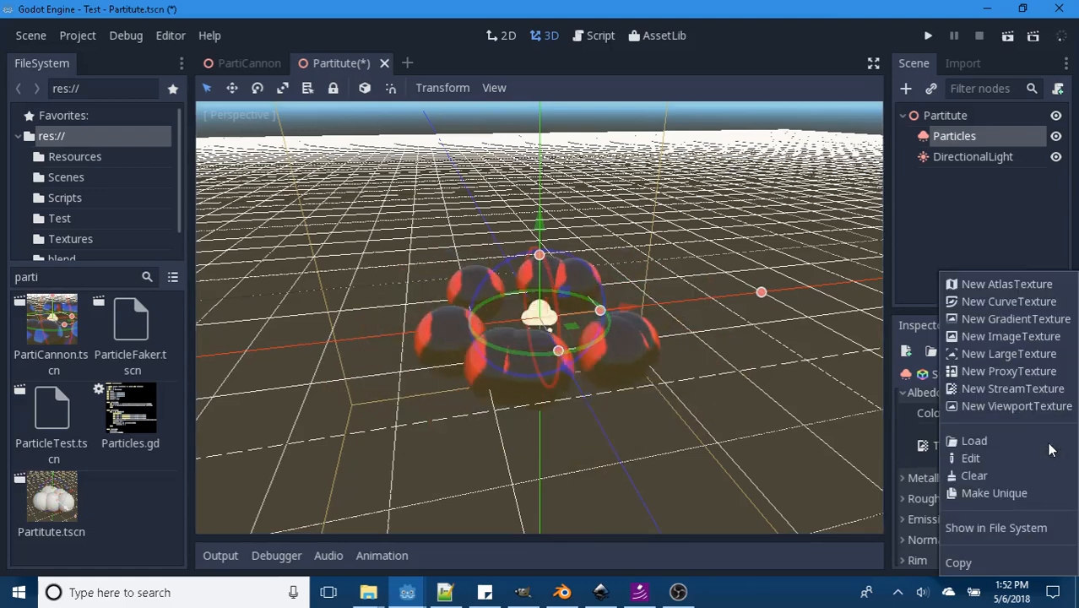
left_click(984, 439)
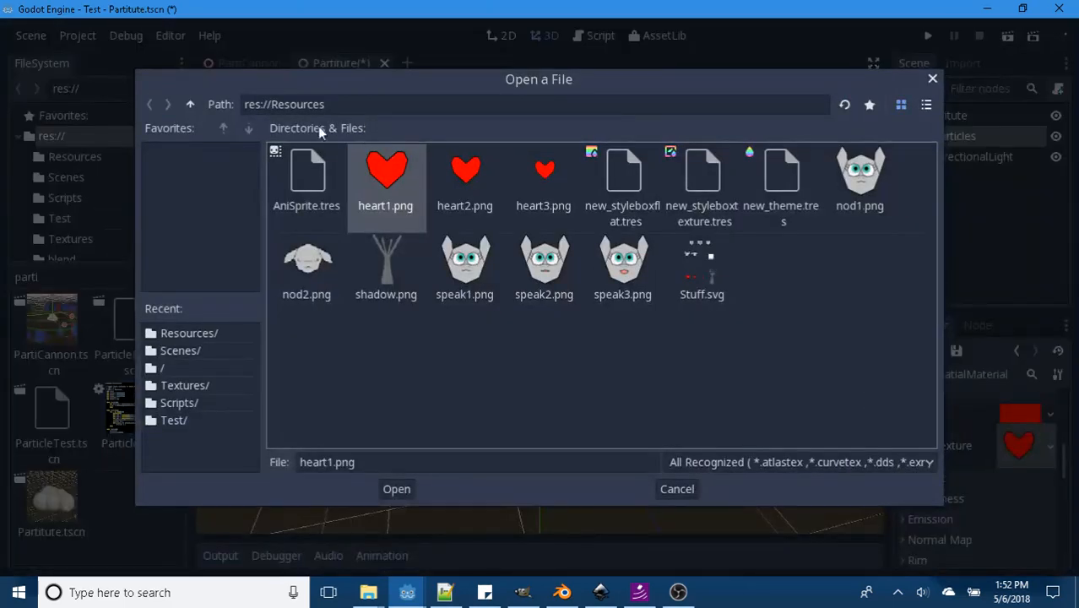
left_click(193, 102)
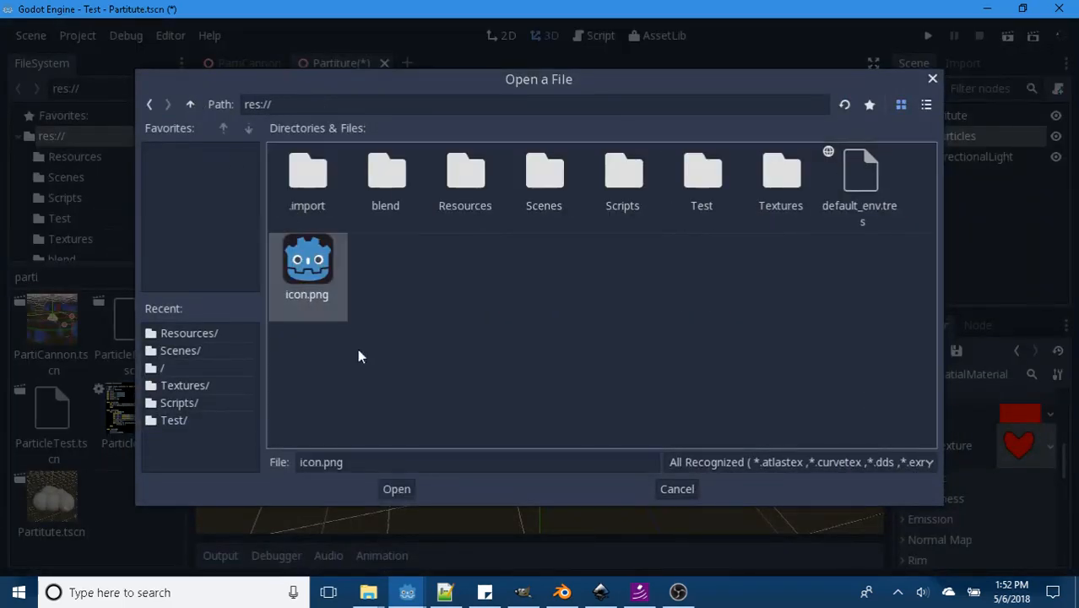
left_click(394, 489)
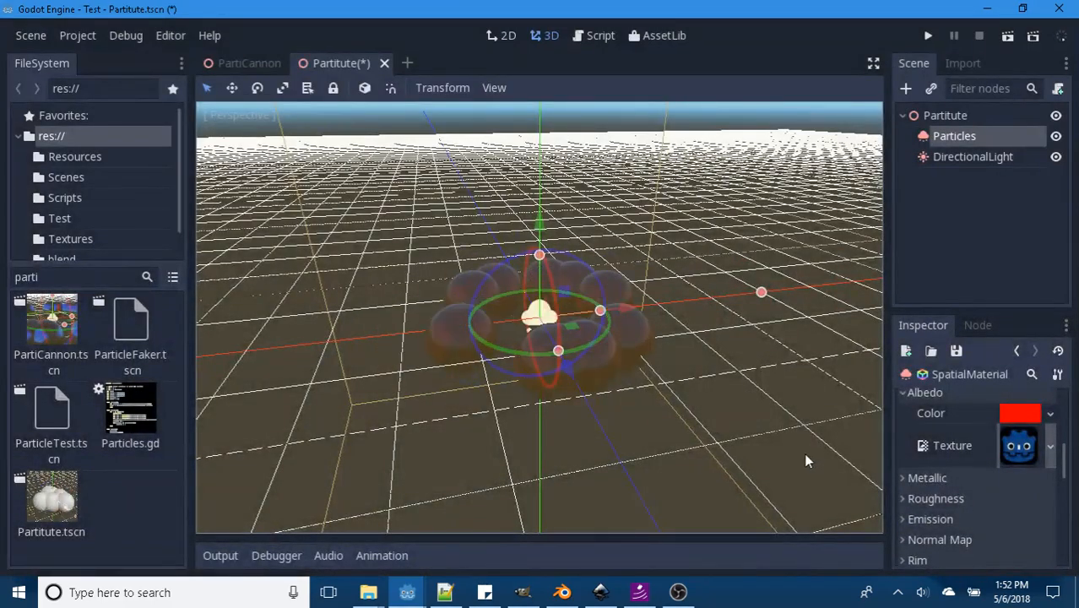
Step: Change the material's albedo color to blue, 002dff
left_click(1019, 413)
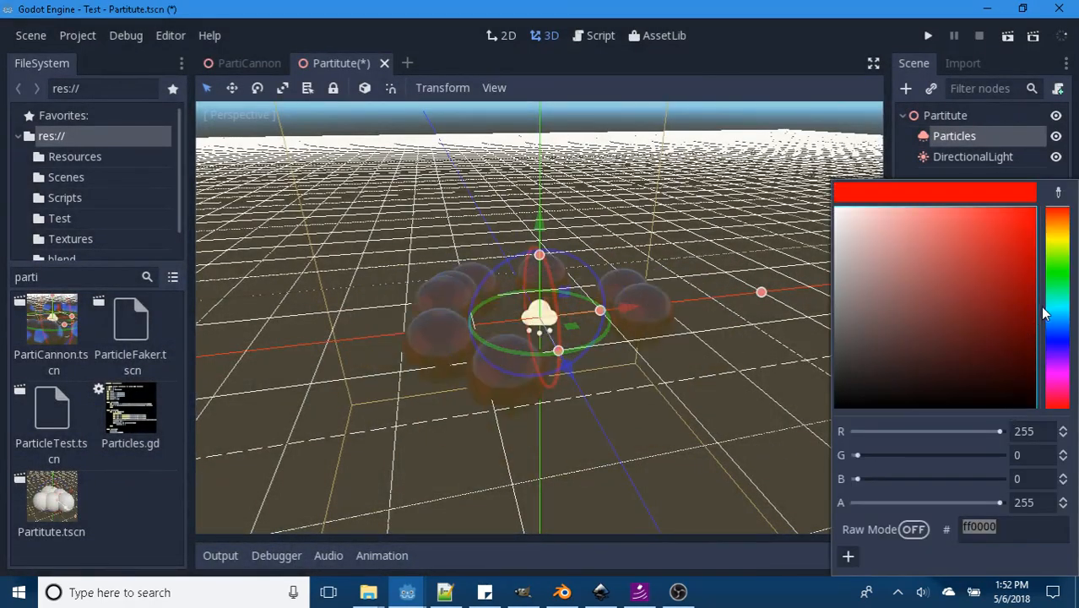
left_click(1062, 335)
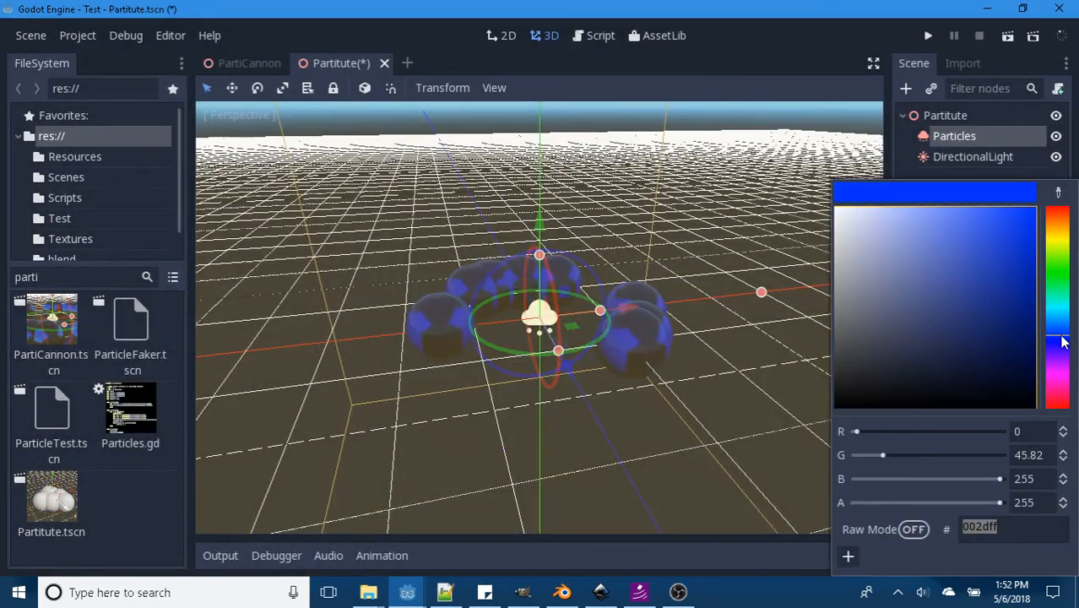
left_click(750, 53)
middle_click_drag(698, 295, 680, 368)
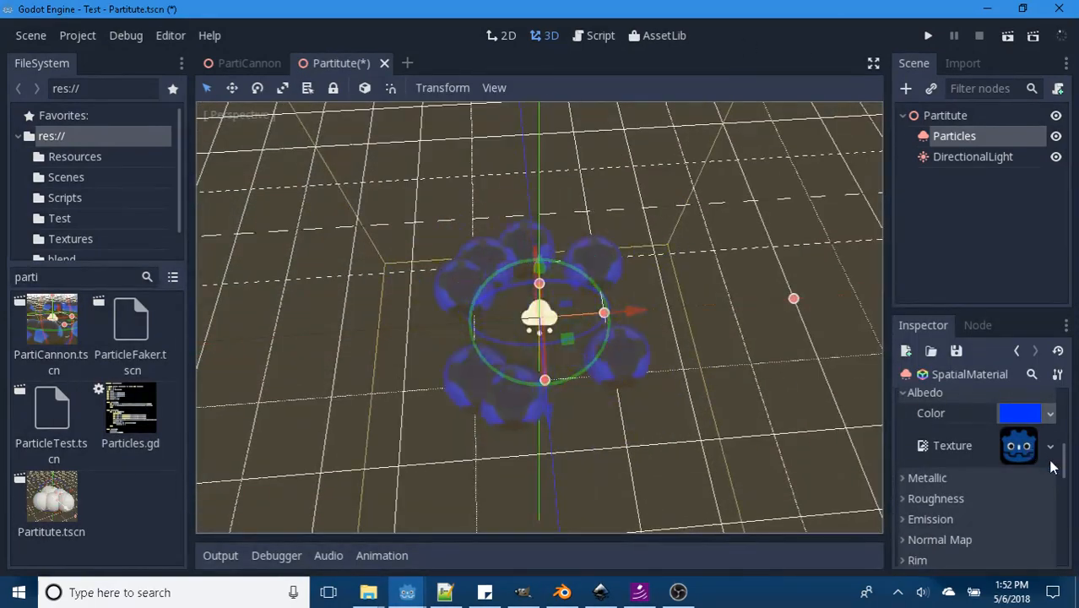
Step: Return to the Particles node's properties and review its draw passes, geometry, process material, drawing and time settings
left_click_drag(1064, 470, 1071, 385)
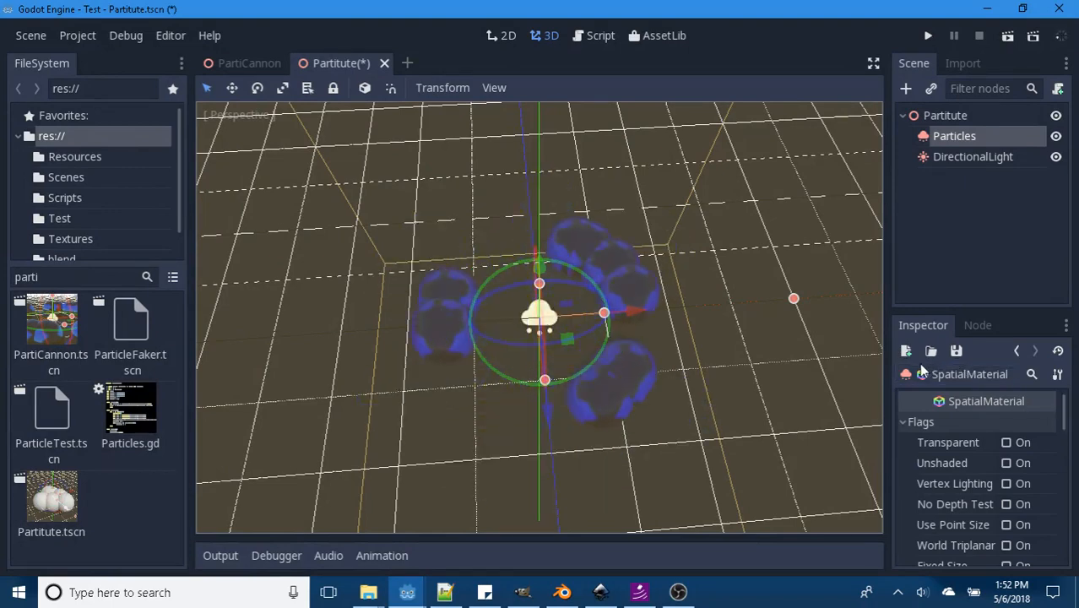
left_click(1017, 348)
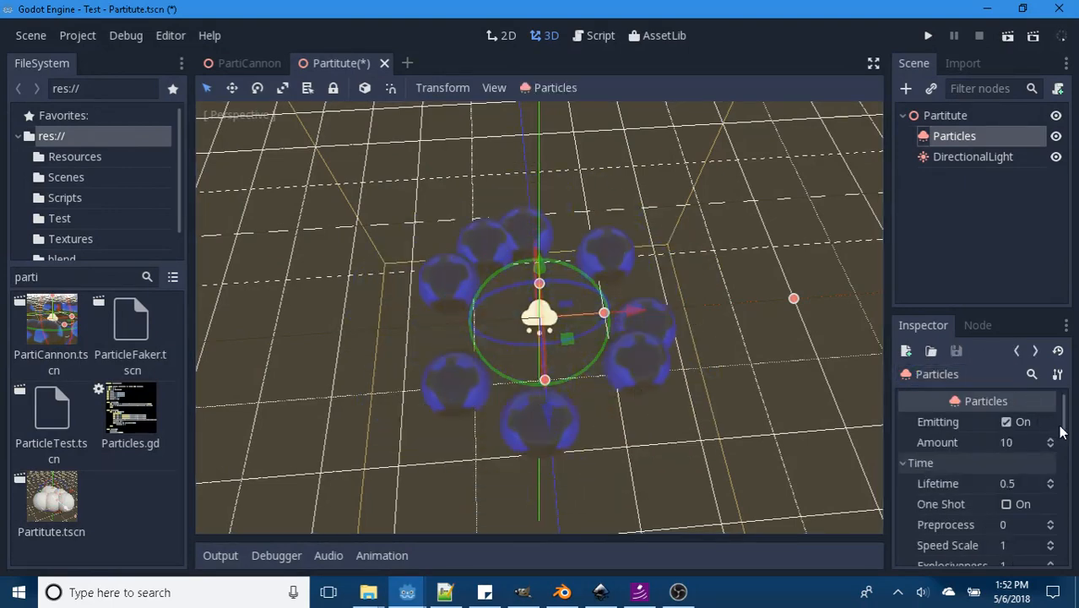
left_click_drag(1066, 412, 1069, 479)
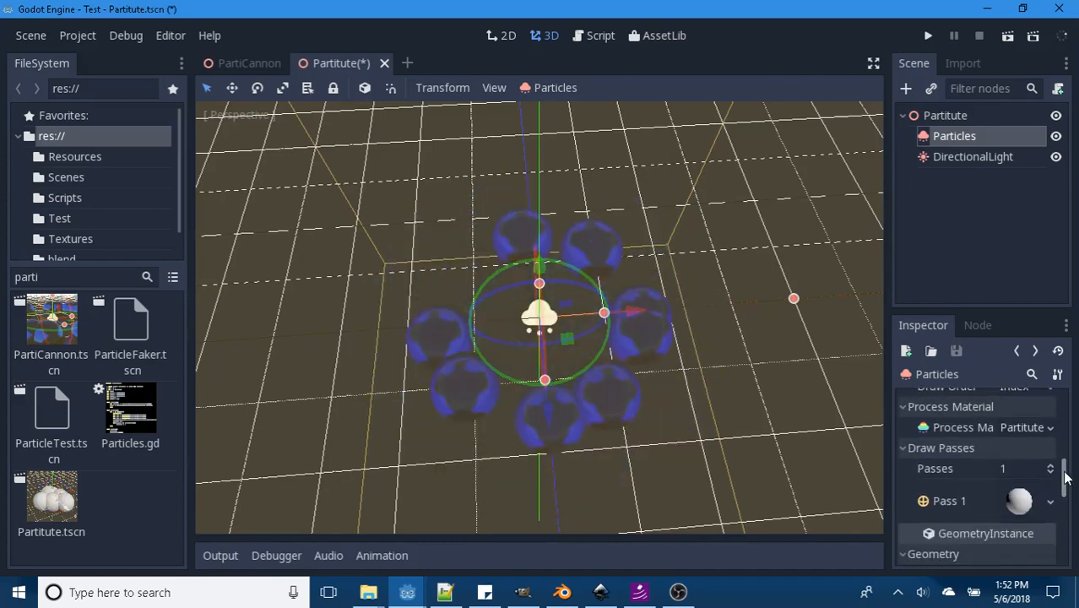
left_click_drag(1063, 478, 1069, 481)
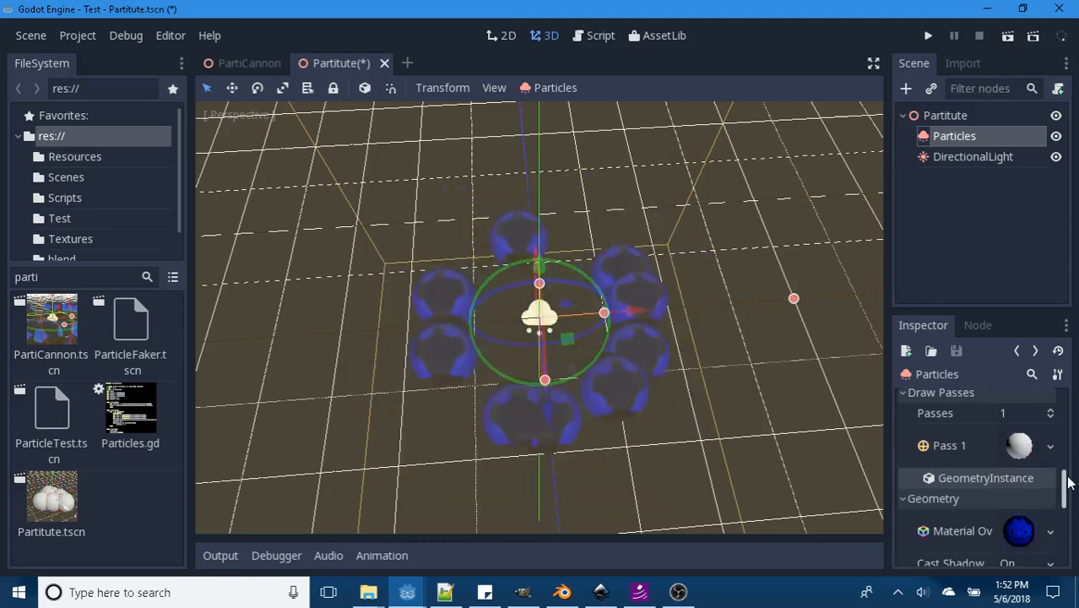
left_click_drag(1068, 482, 1069, 493)
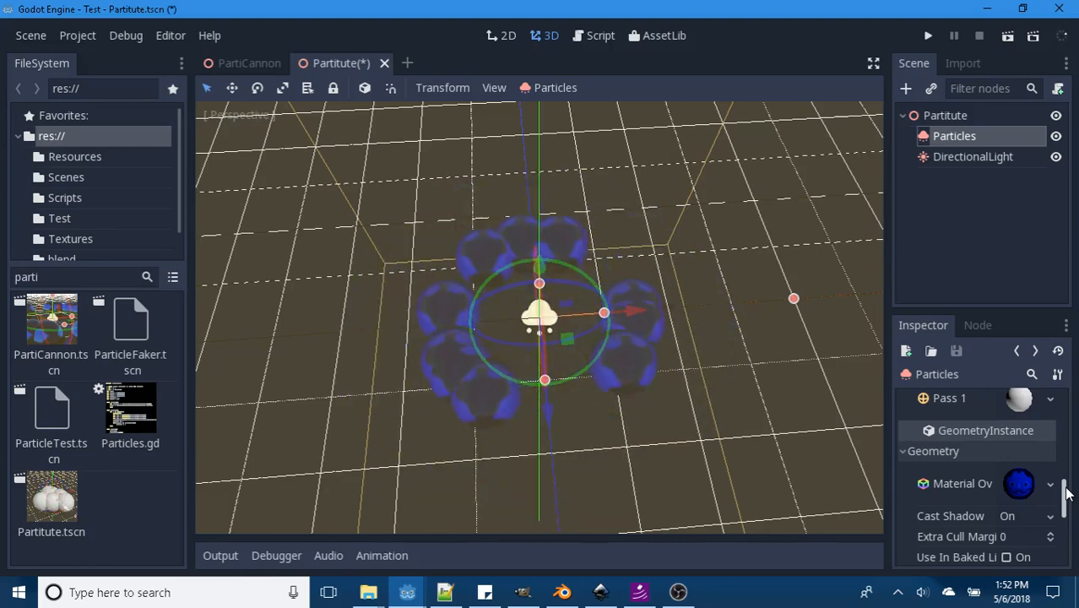
mouse_move(1067, 494)
left_mouse_down()
mouse_move(1063, 507)
mouse_move(1067, 448)
mouse_move(1067, 460)
left_mouse_up()
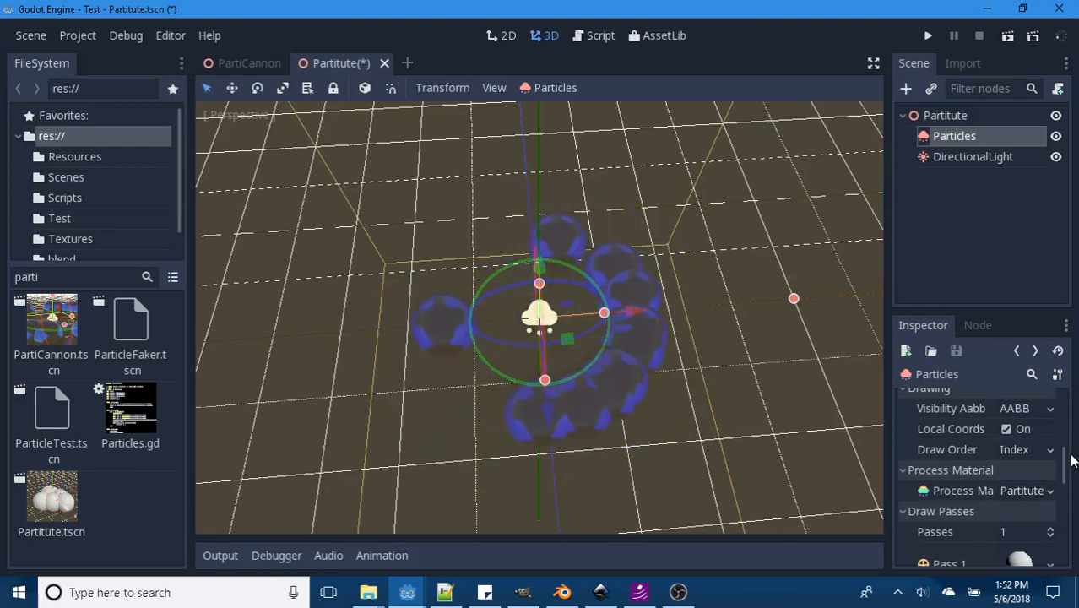
left_click_drag(1065, 463, 1068, 419)
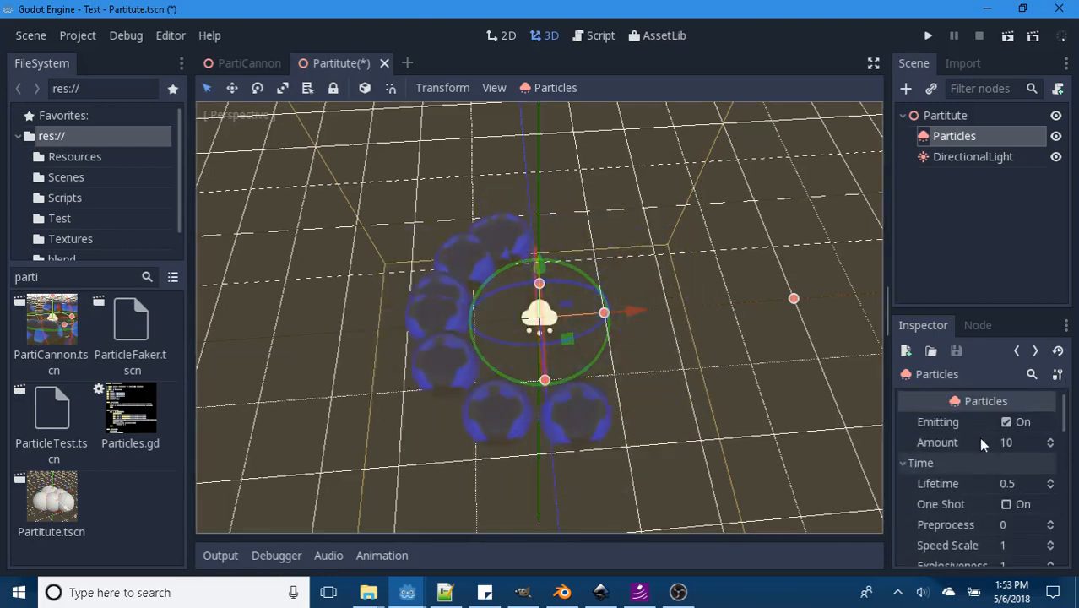
left_click_drag(1065, 406, 1062, 420)
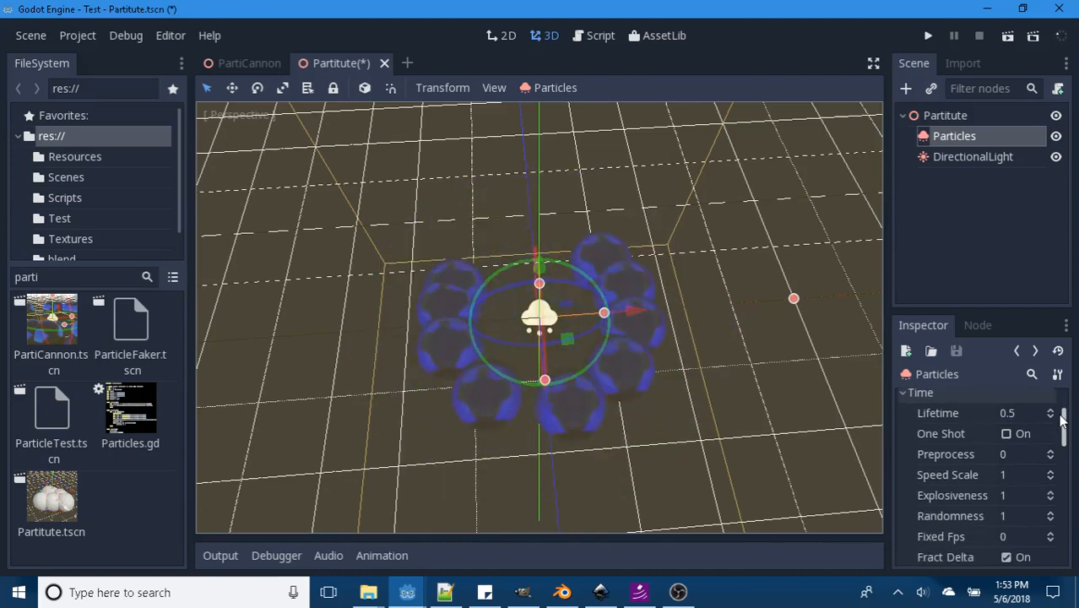
Step: Try particle amounts of 20 and 40 on the Particles node
scroll(1062, 420, "up", 3)
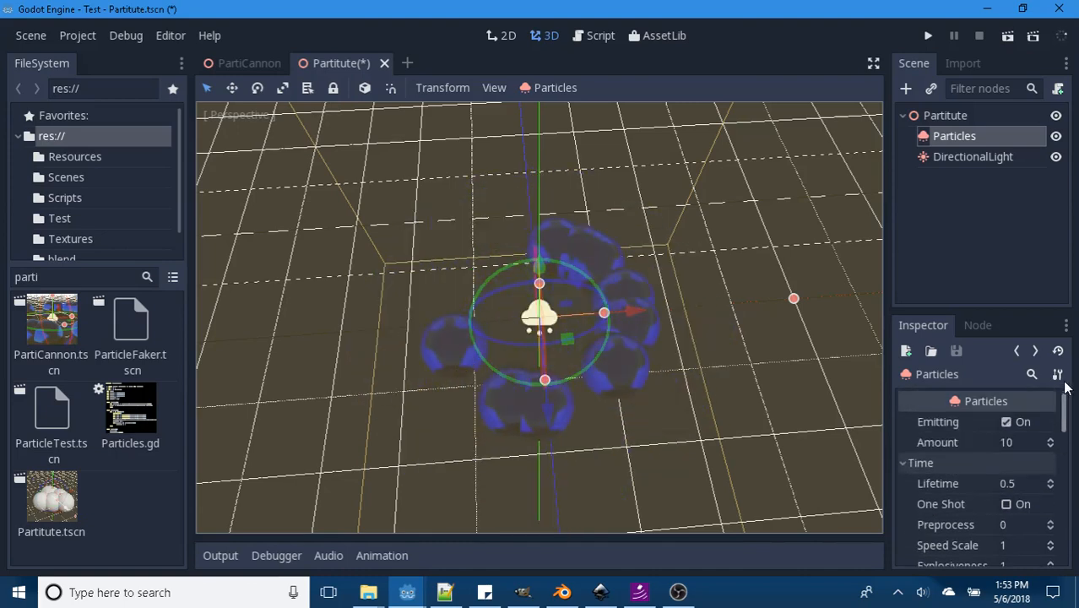
left_click(1007, 450)
type("20")
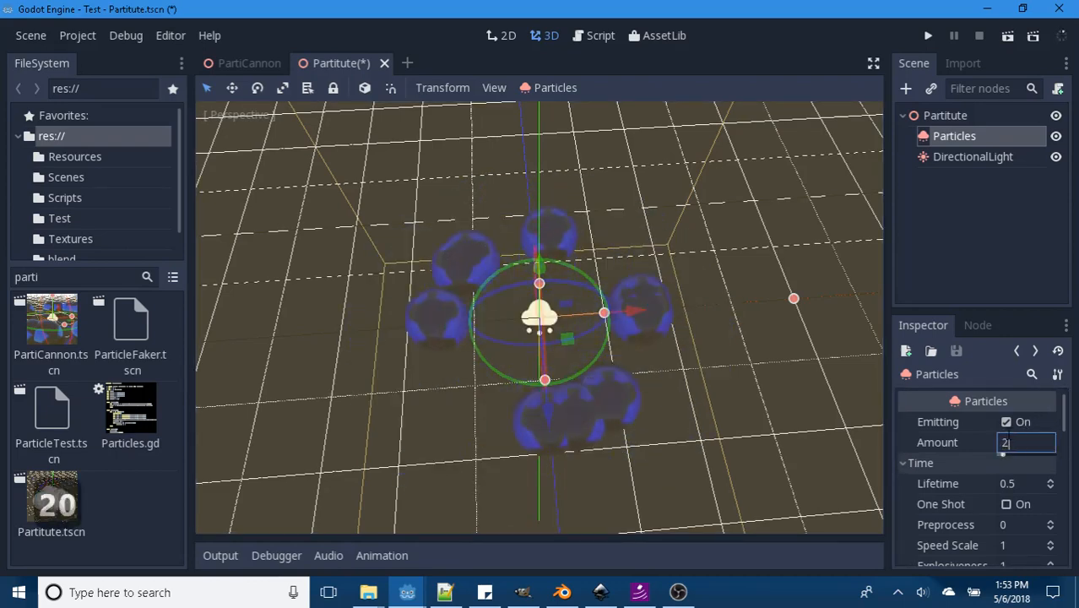
key("Return")
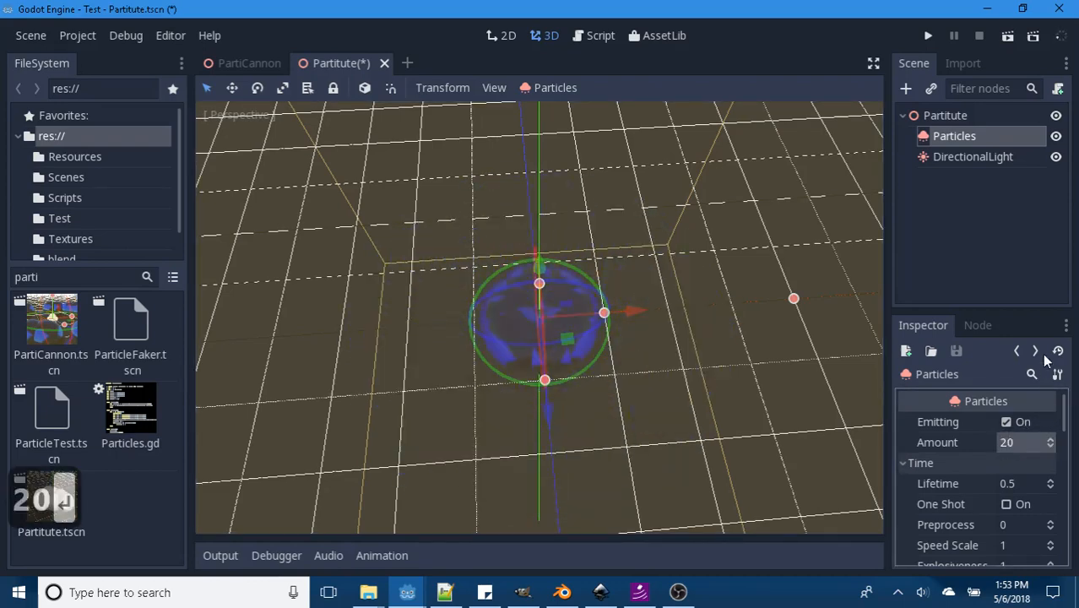
left_click(1013, 442)
type("40")
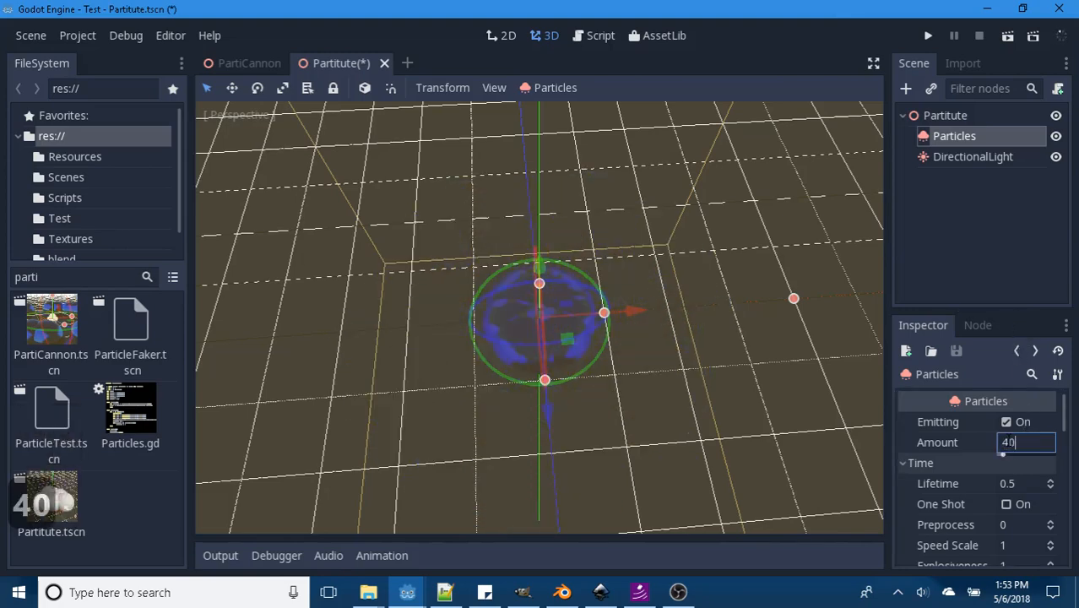
key("Return")
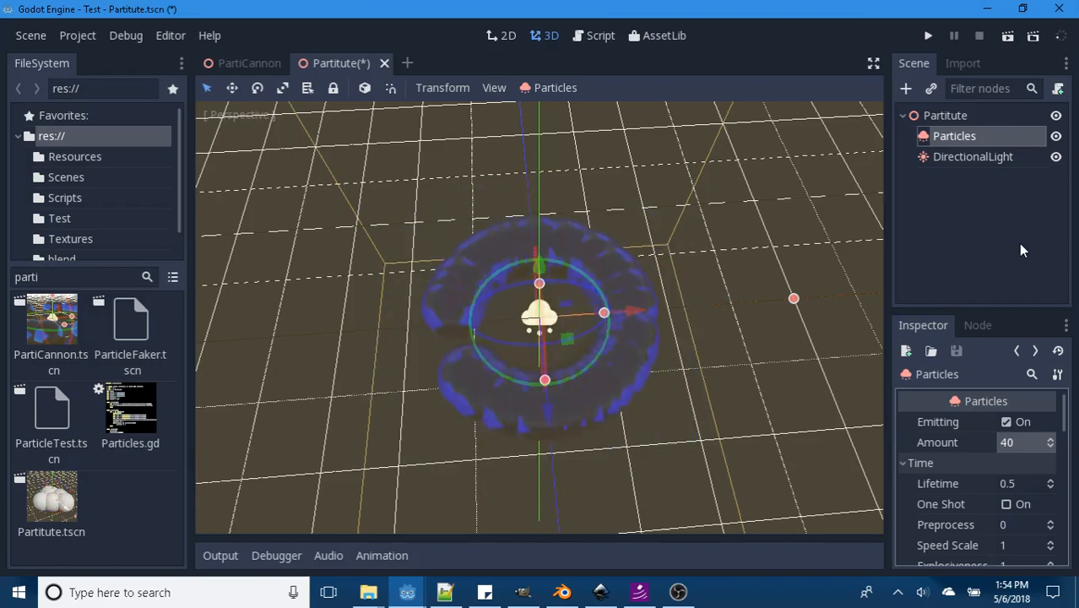
Step: Set the Particles node's Amount back to 20
left_click(1006, 450)
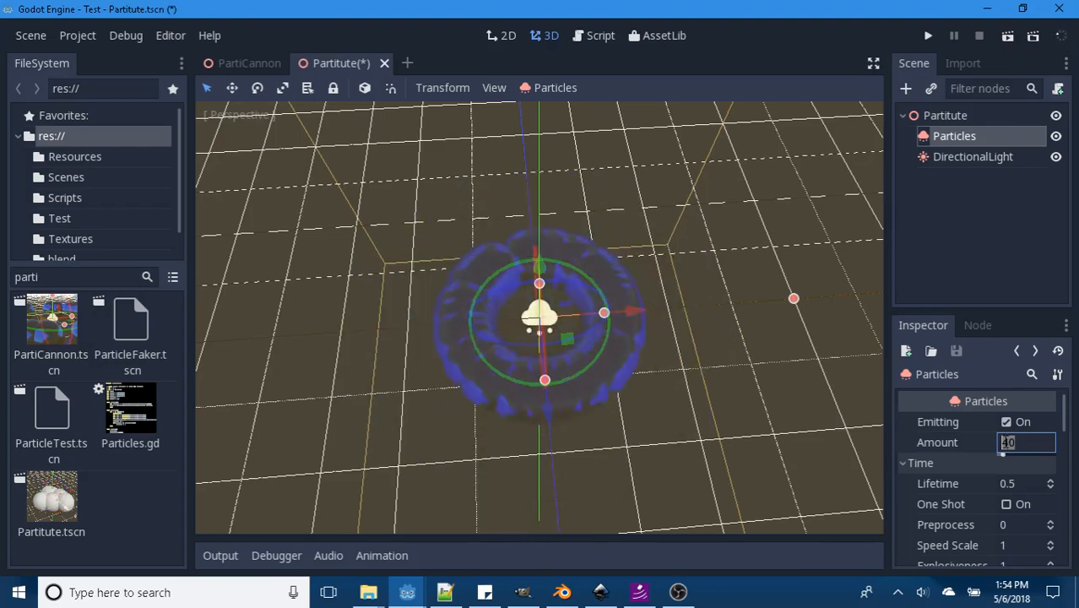
type("20")
key("Return")
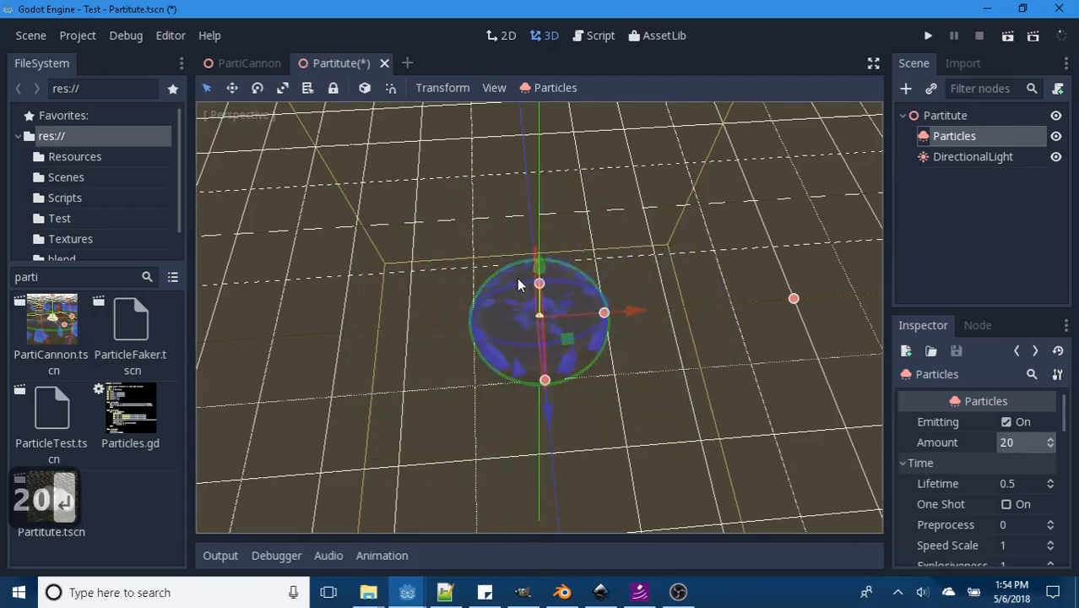
Step: Try an extremely large particle amount of 100000000 on the Particles node
left_click(1005, 449)
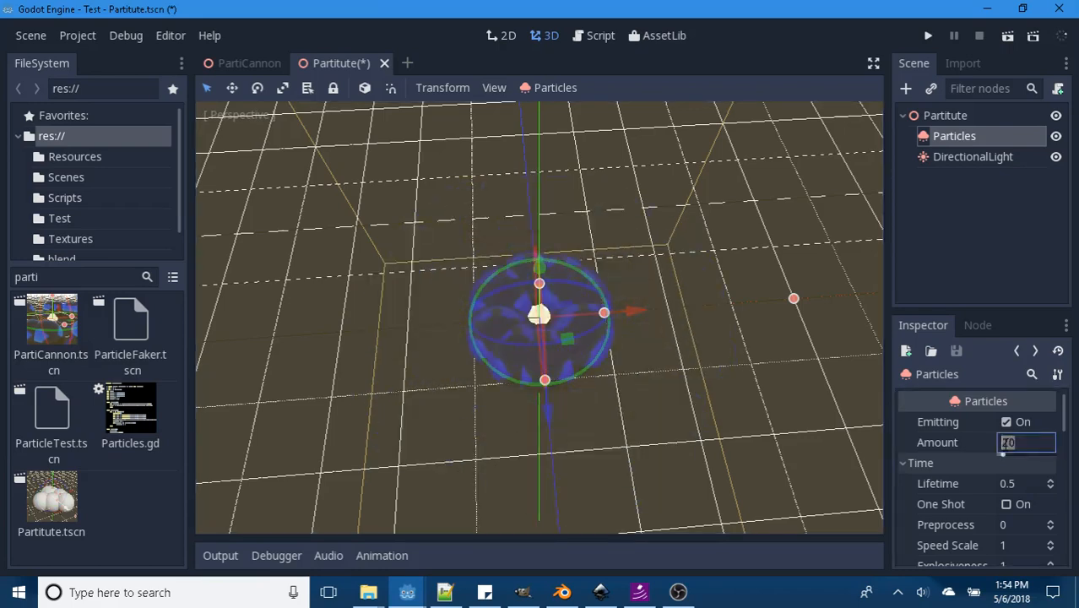
type("100000000")
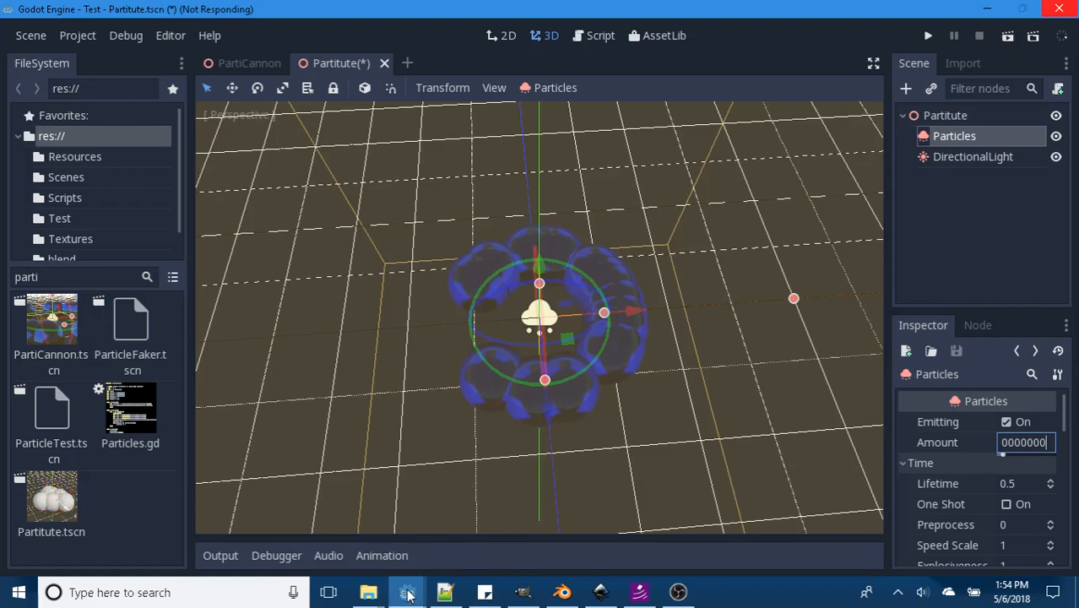
Step: Switch to the Adventures'Edge project window, go to its Arena scene and bring back the hidden docks
mouse_move(407, 593)
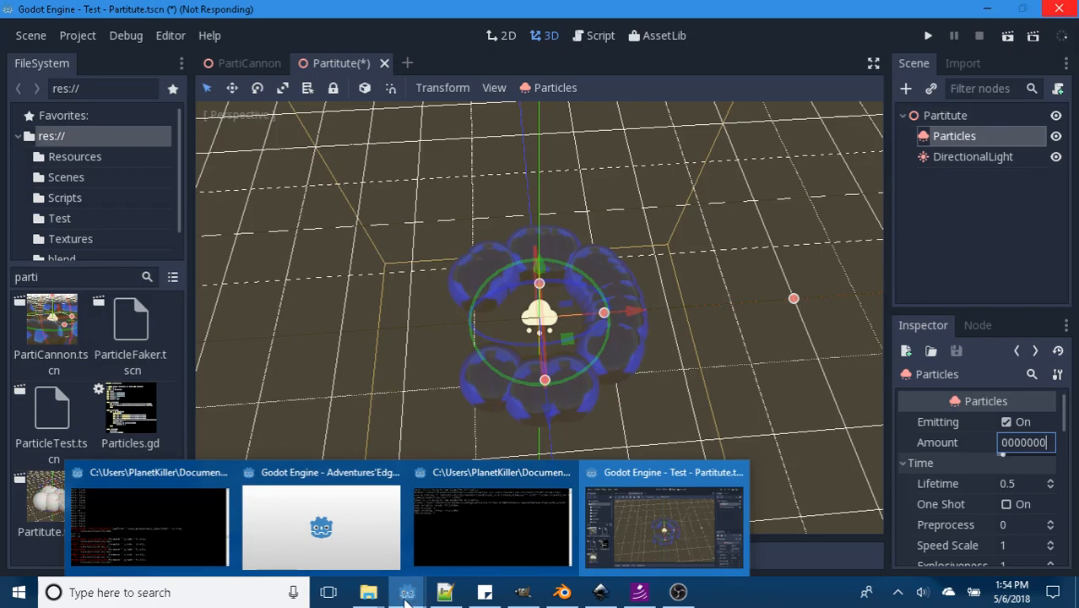
left_click(291, 508)
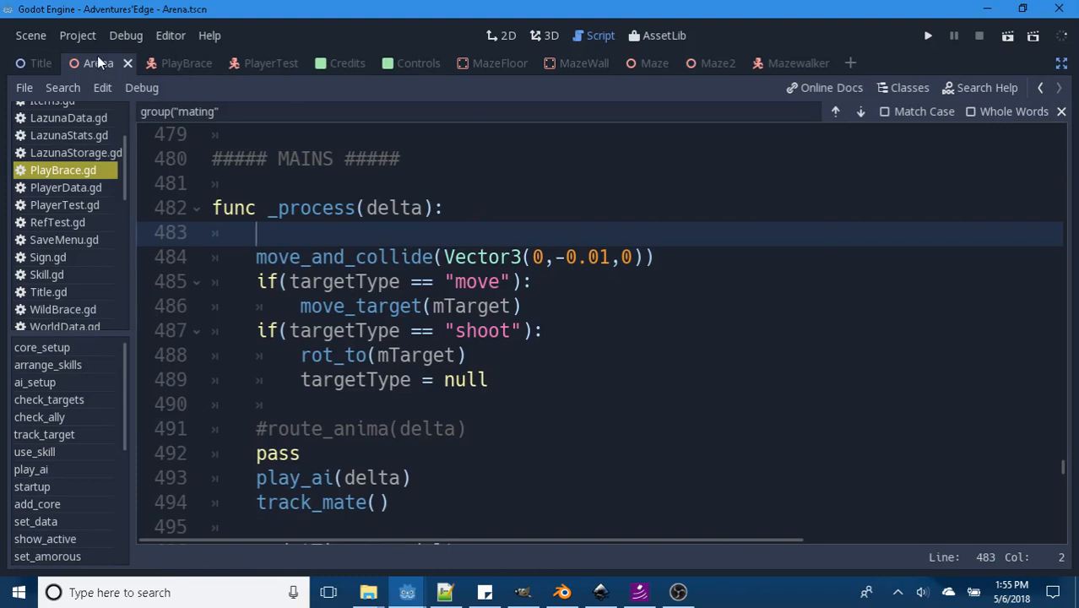
key("ctrl+Tab")
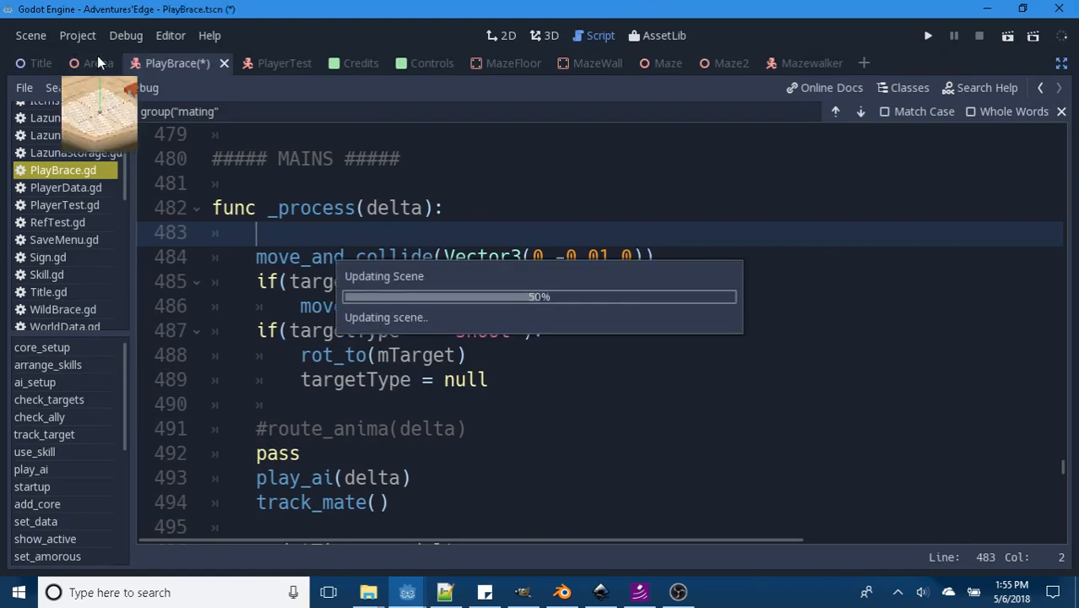
left_click(97, 58)
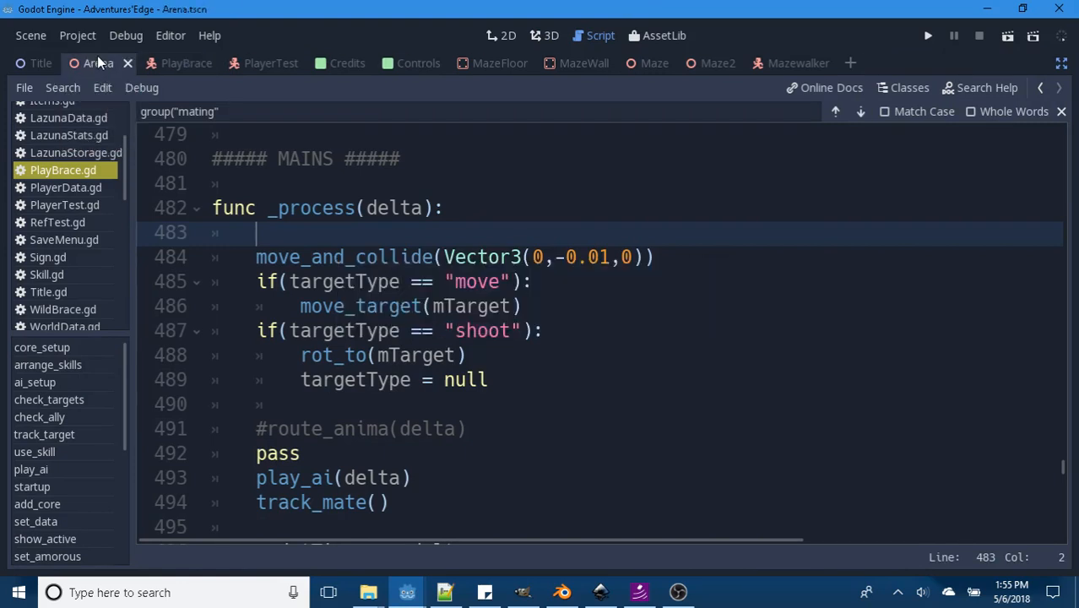
left_click(181, 63)
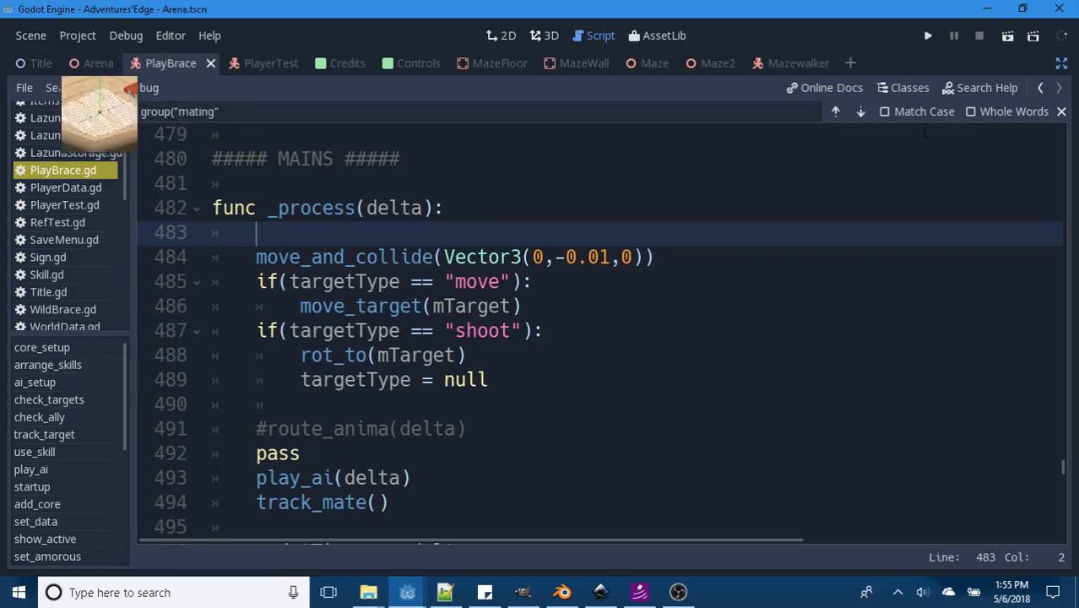
left_click(99, 58)
left_click(1062, 66)
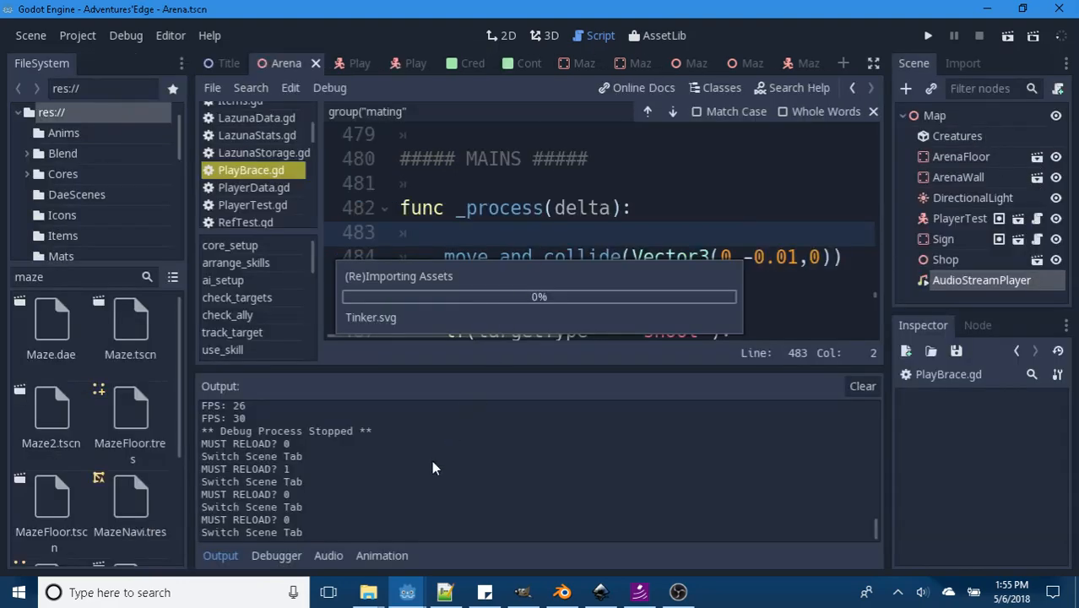
Step: Return to the unresponsive Test project editor and force it to close
mouse_move(405, 594)
left_click(623, 531)
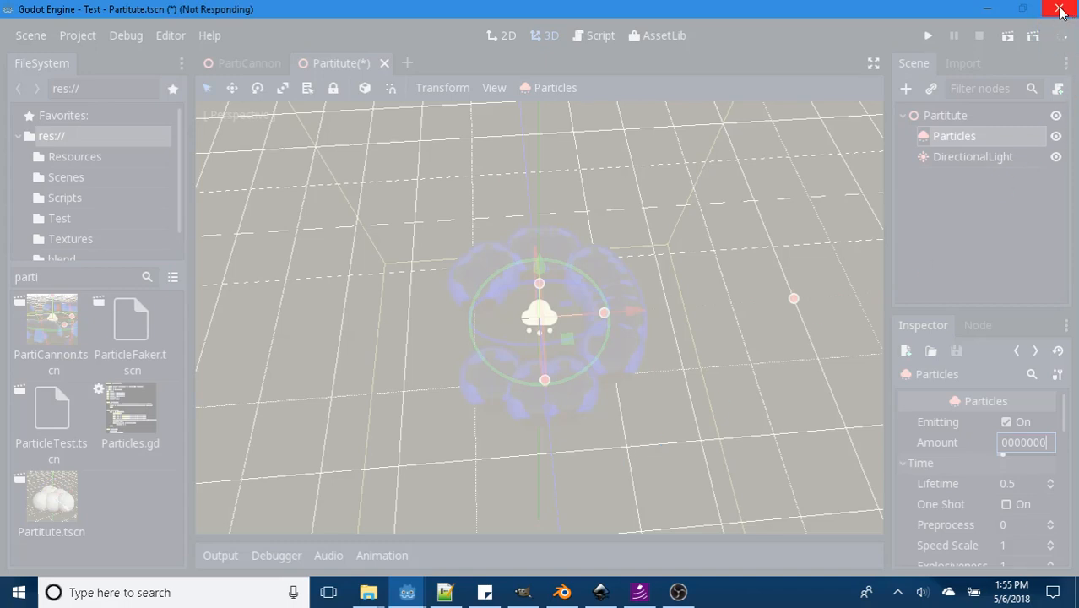
left_click(409, 597)
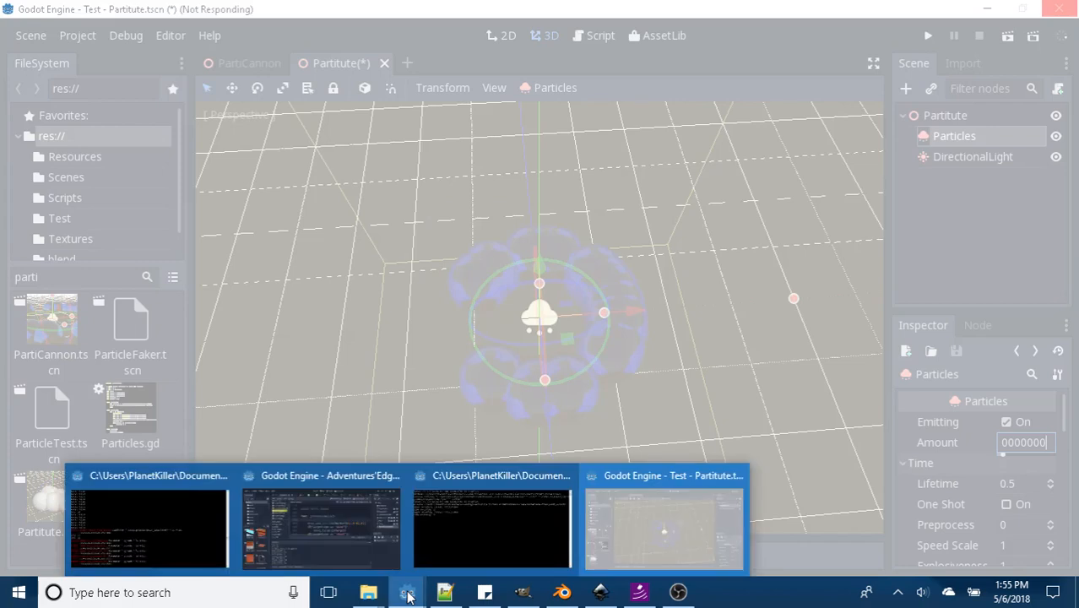
left_click(637, 515)
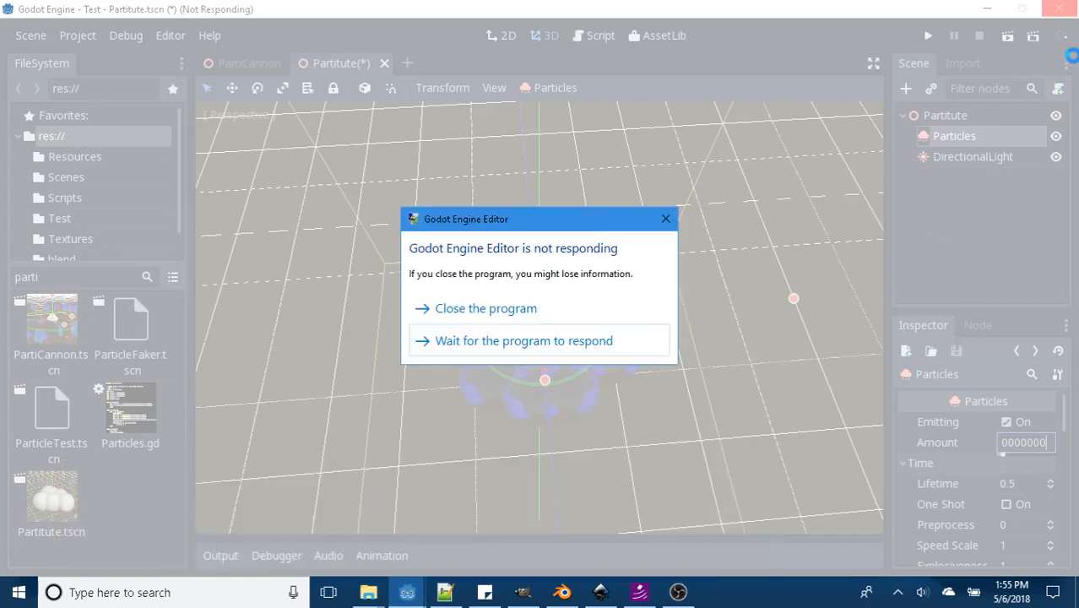
left_click(490, 313)
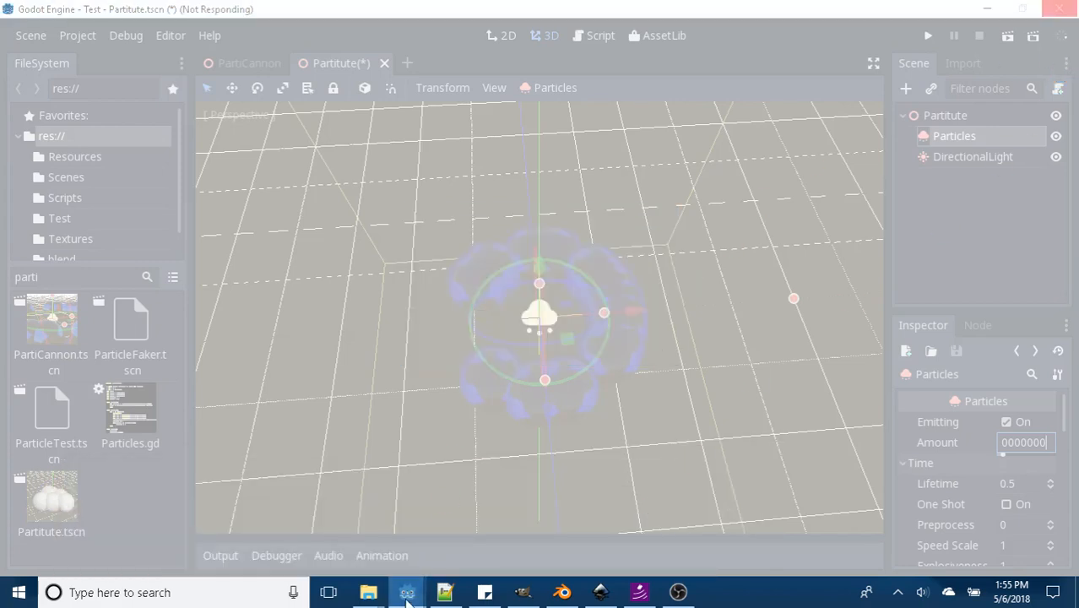
Step: Launch Godot_v3.0.2-stable_win64.exe from the Documents > Godot folder in File Explorer and reopen the Test project
left_click(408, 596)
left_click(325, 535)
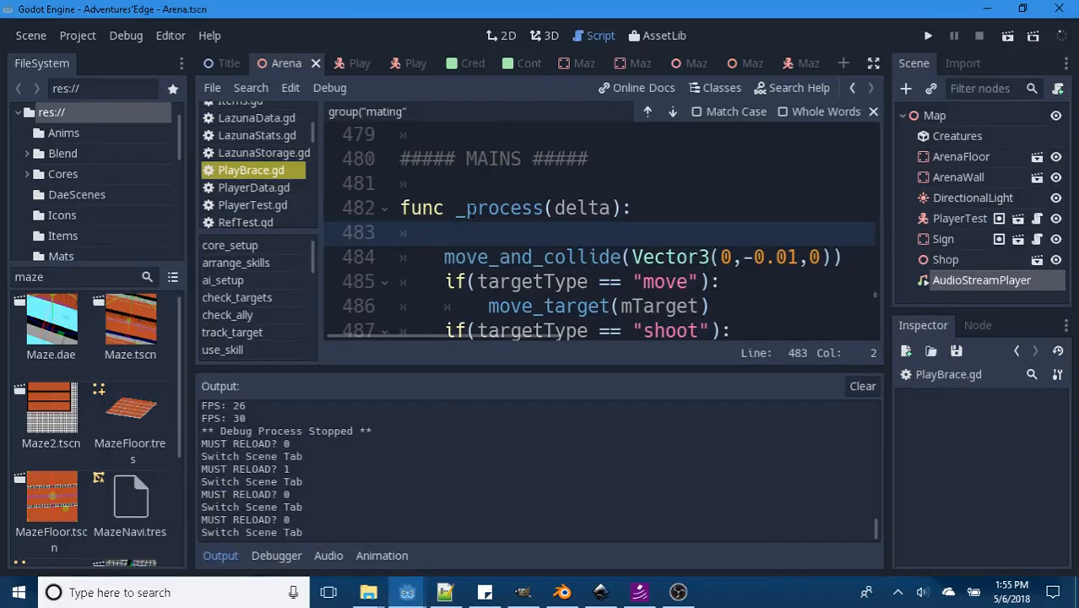
left_click(654, 210)
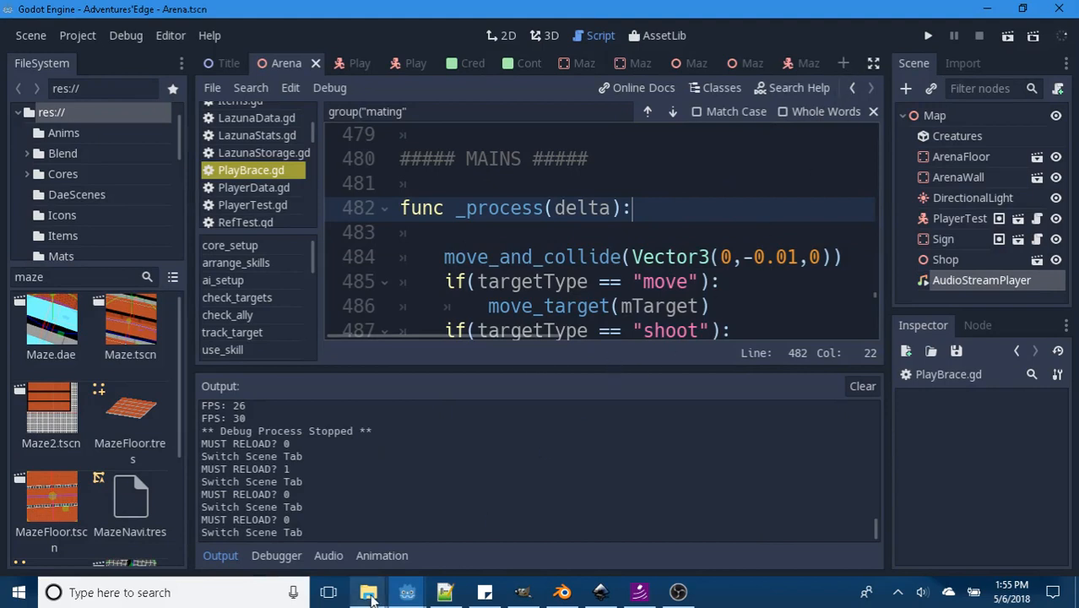
mouse_move(372, 596)
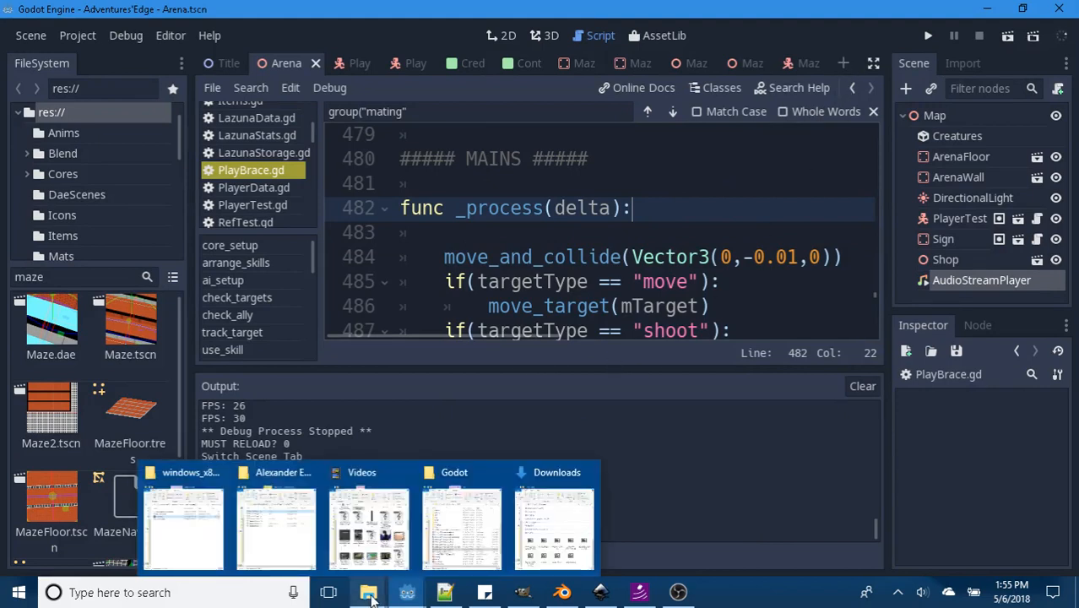
left_click(468, 529)
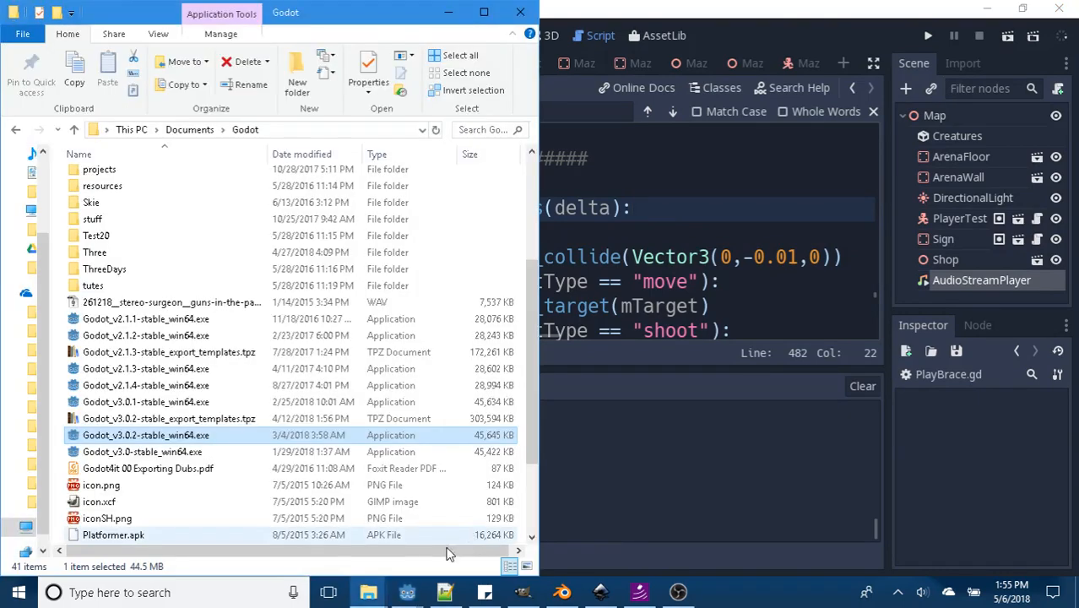
mouse_move(416, 599)
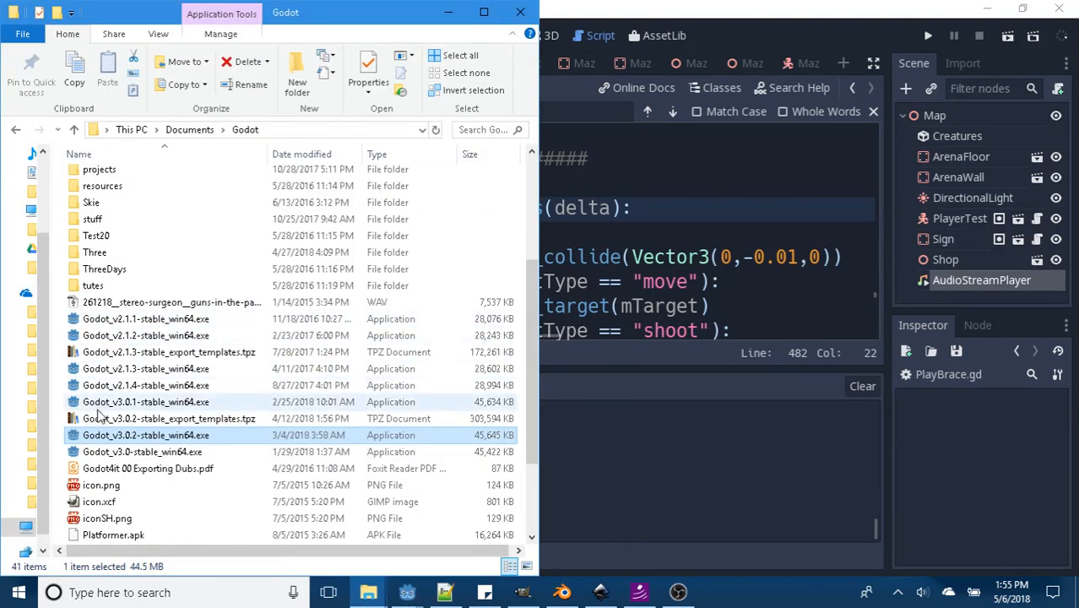
double_click(131, 441)
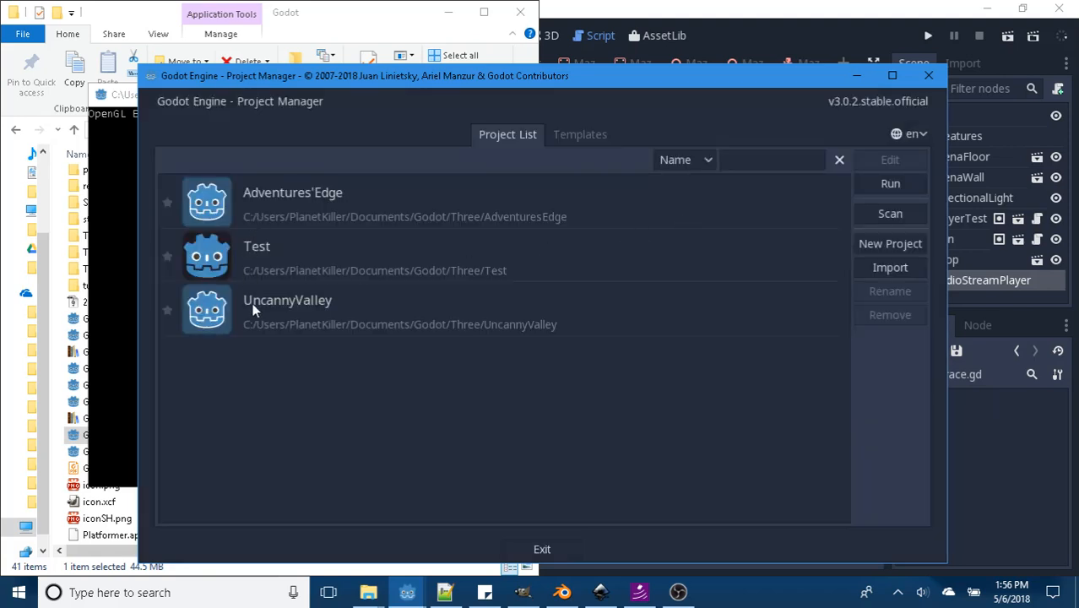
double_click(251, 256)
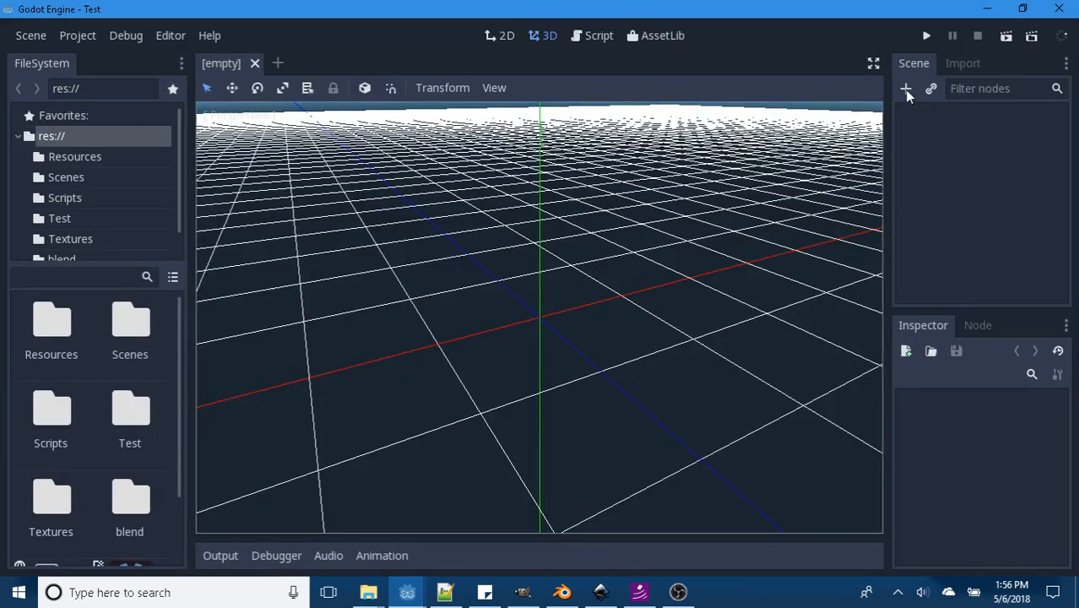
Step: Create a Node2D as the root node of the empty scene
left_click(906, 88)
type("node")
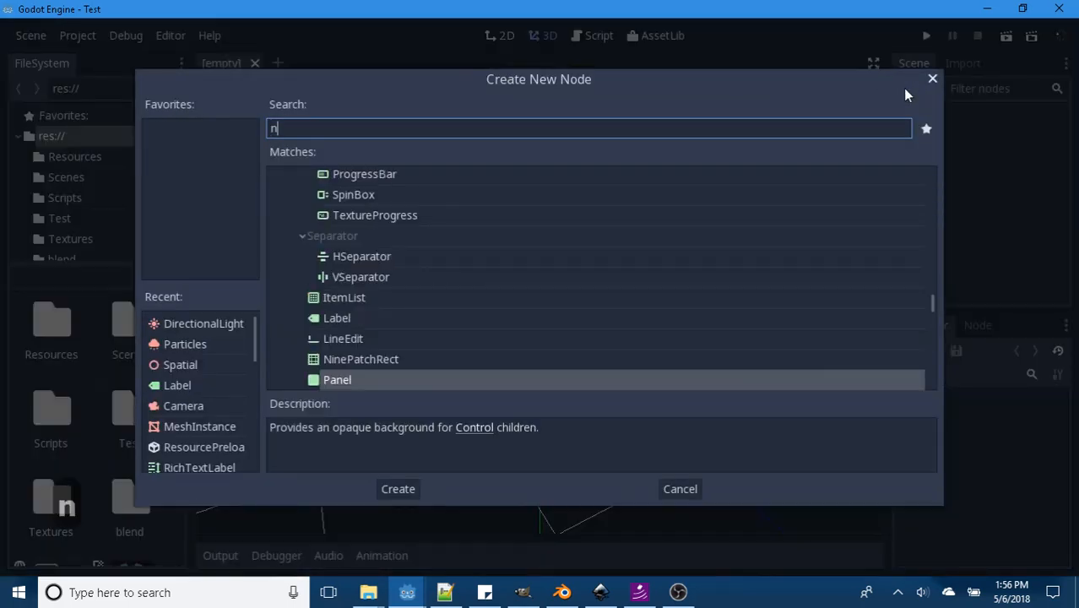
left_click(393, 488)
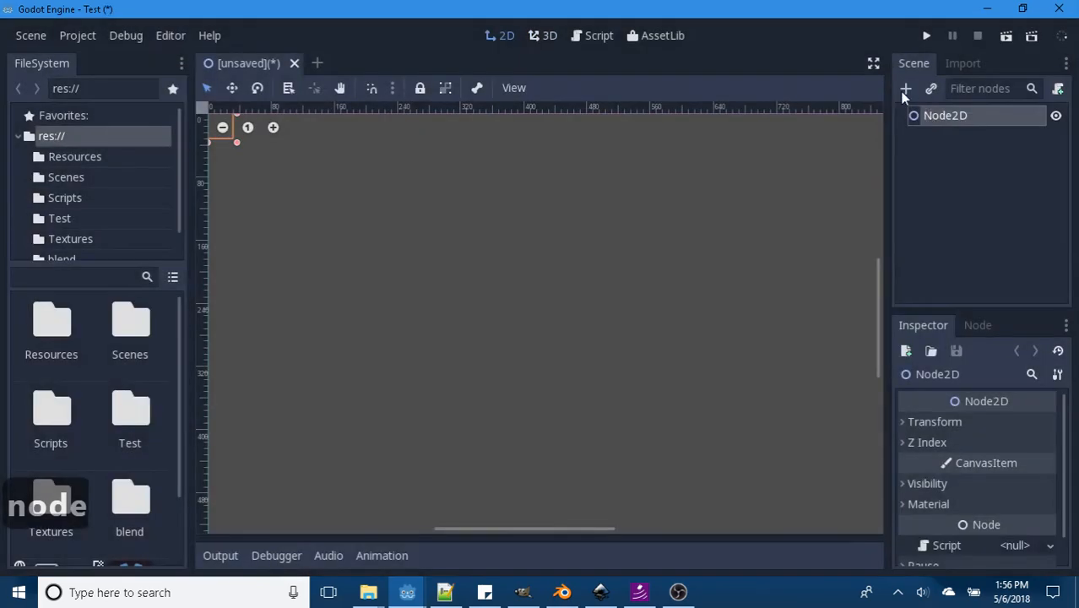
left_click(904, 91)
type("part")
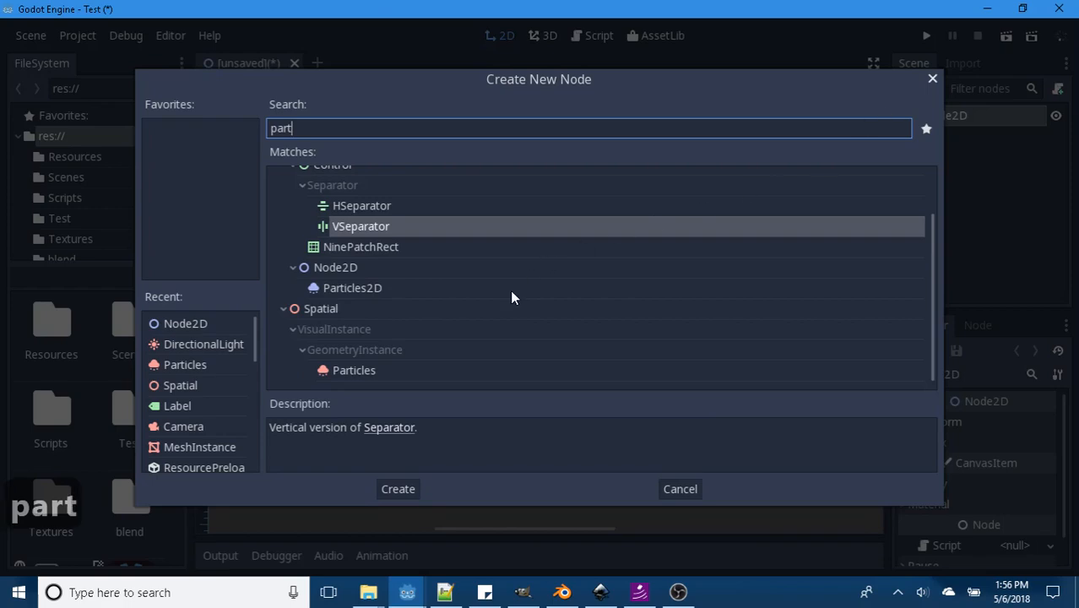
type("i")
left_click(344, 261)
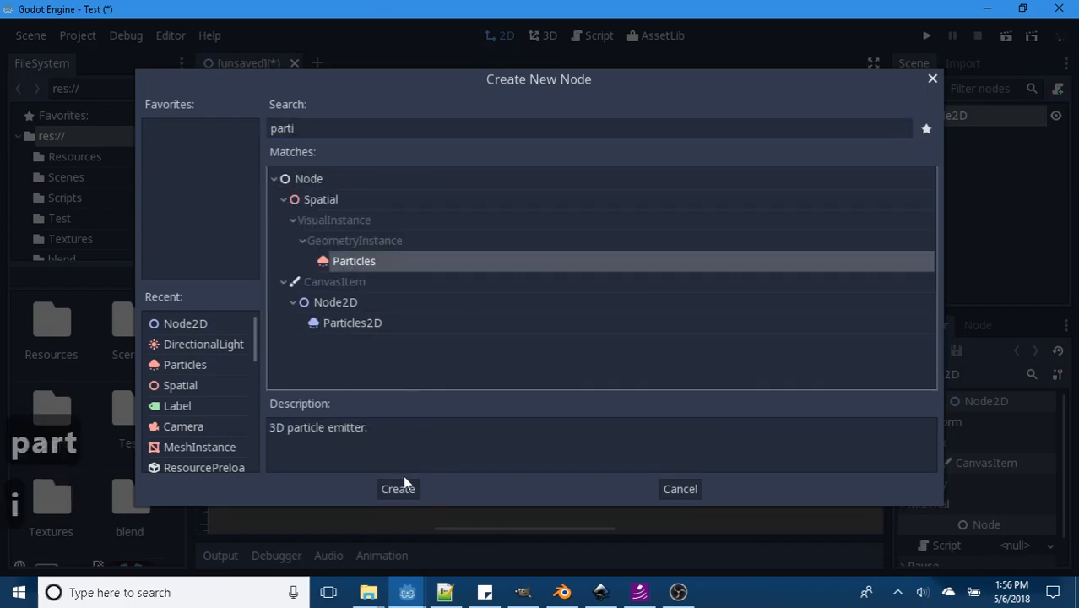
left_click(397, 486)
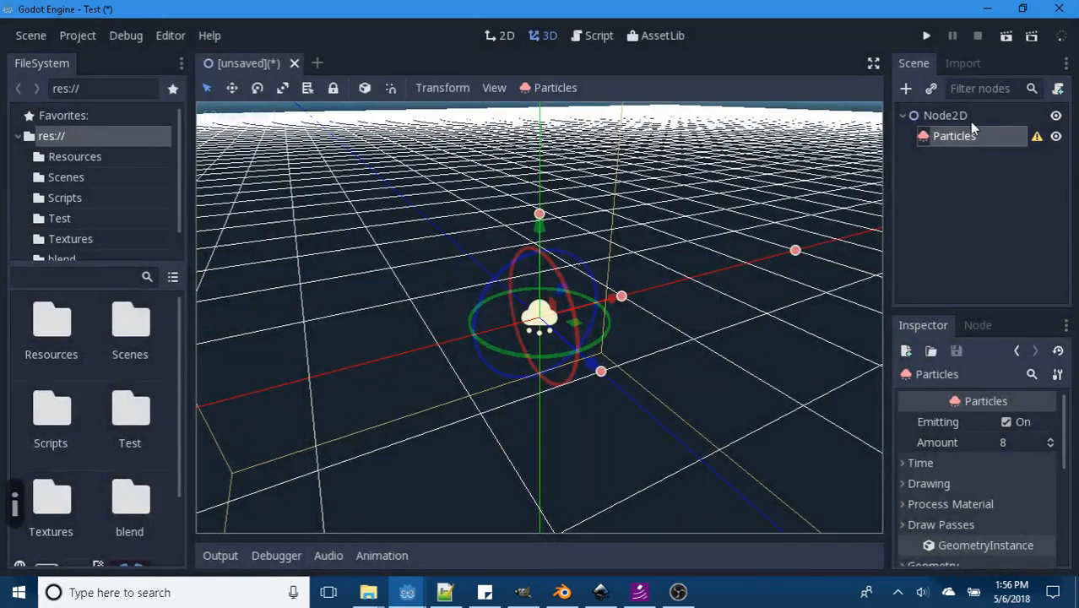
left_click(970, 114)
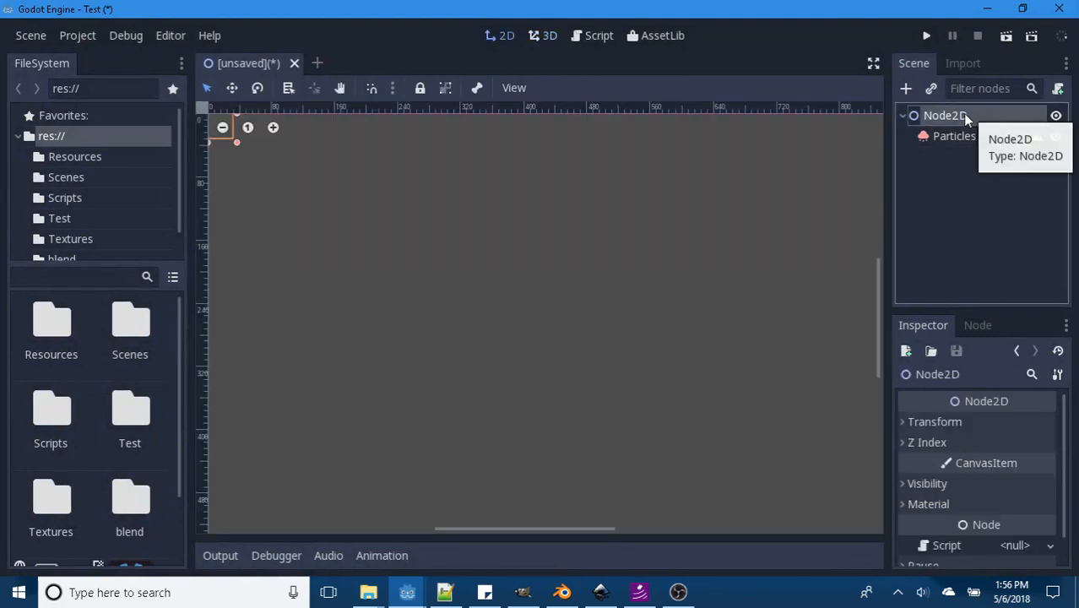
left_click(952, 139)
key("Delete")
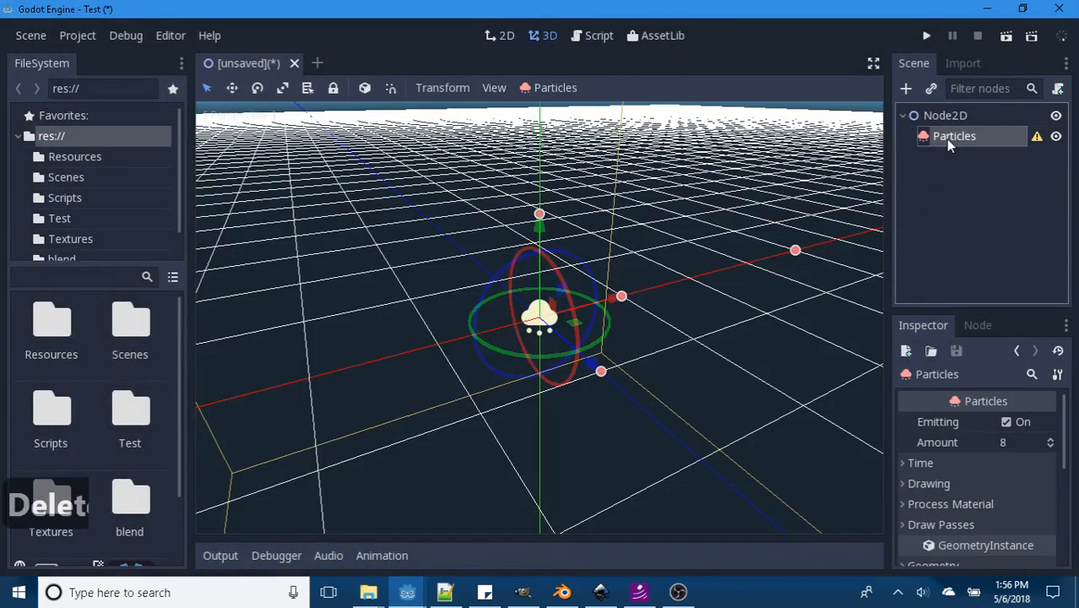
left_click(538, 313)
Step: Add a Particles2D node as a child of the Node2D root
left_click(954, 116)
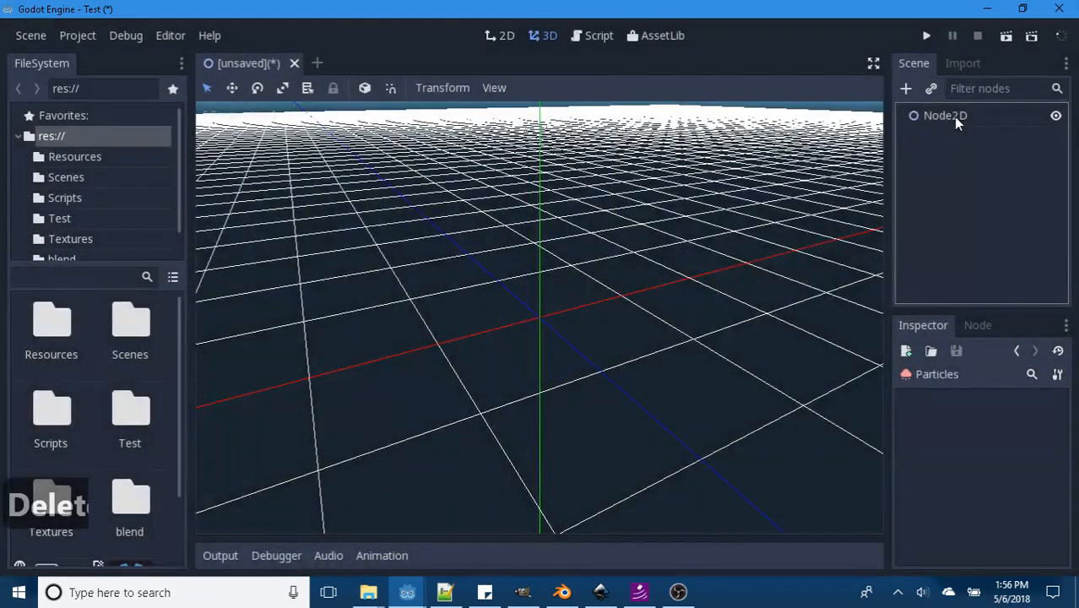
left_click(906, 89)
type("p")
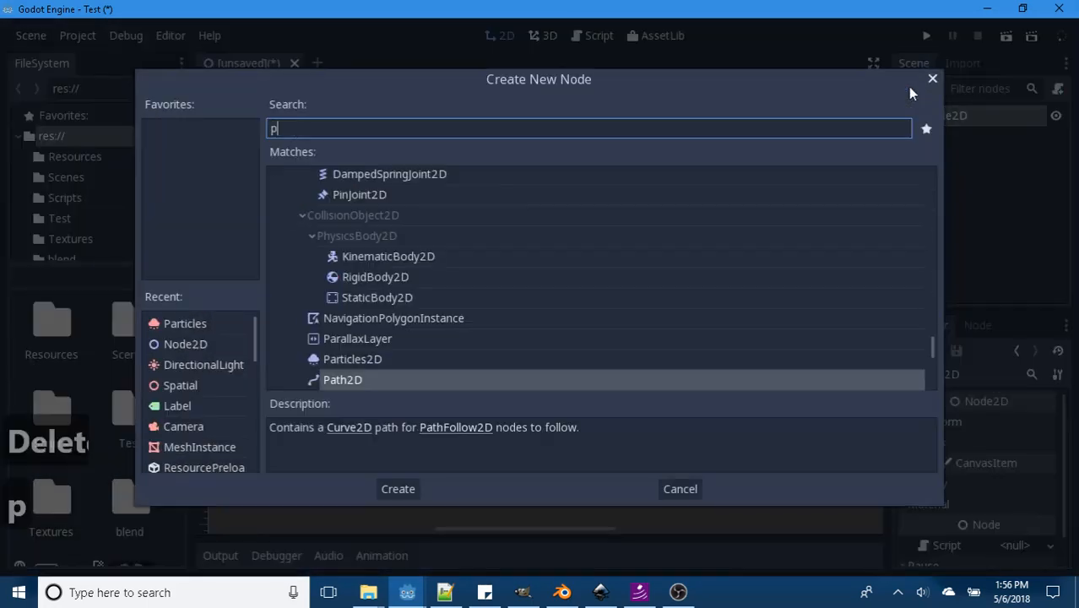
type("arti")
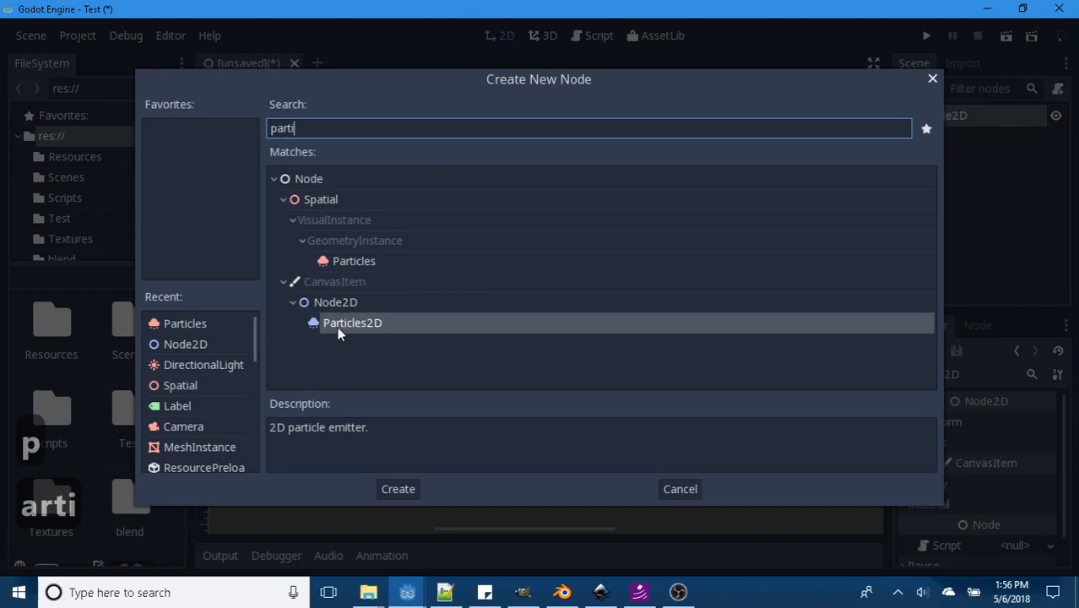
left_click(344, 322)
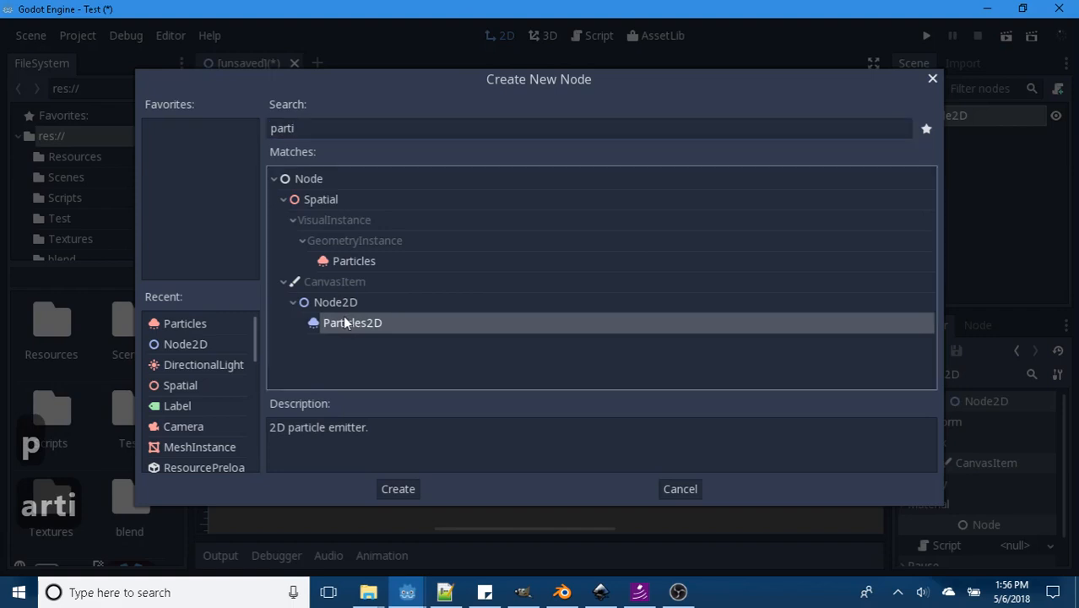
left_click(401, 489)
Step: Rename the root node to 2Dparticannon
left_click(955, 123)
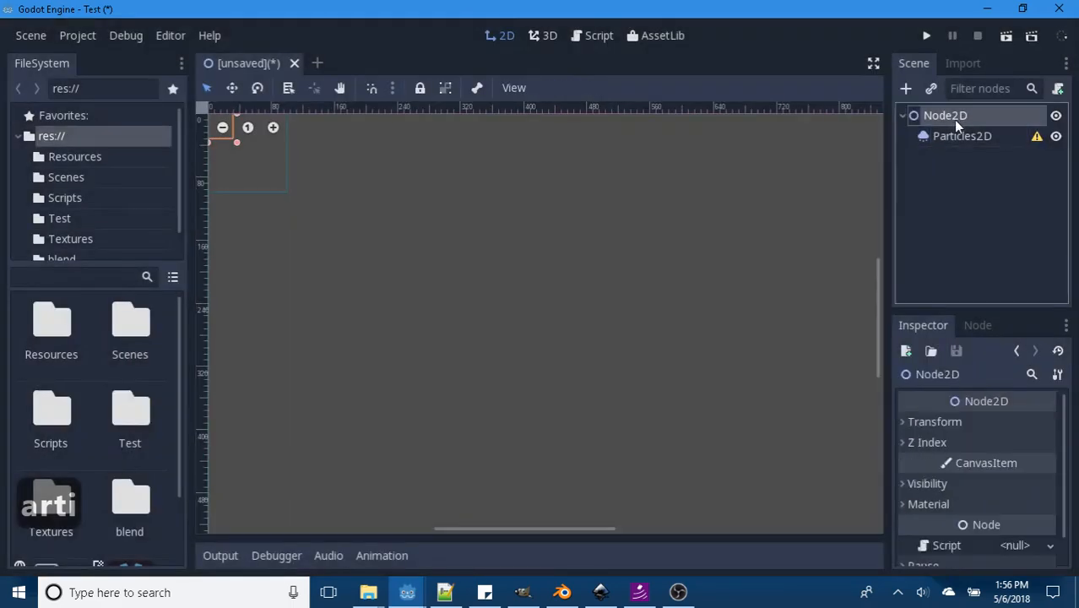
left_click(956, 120)
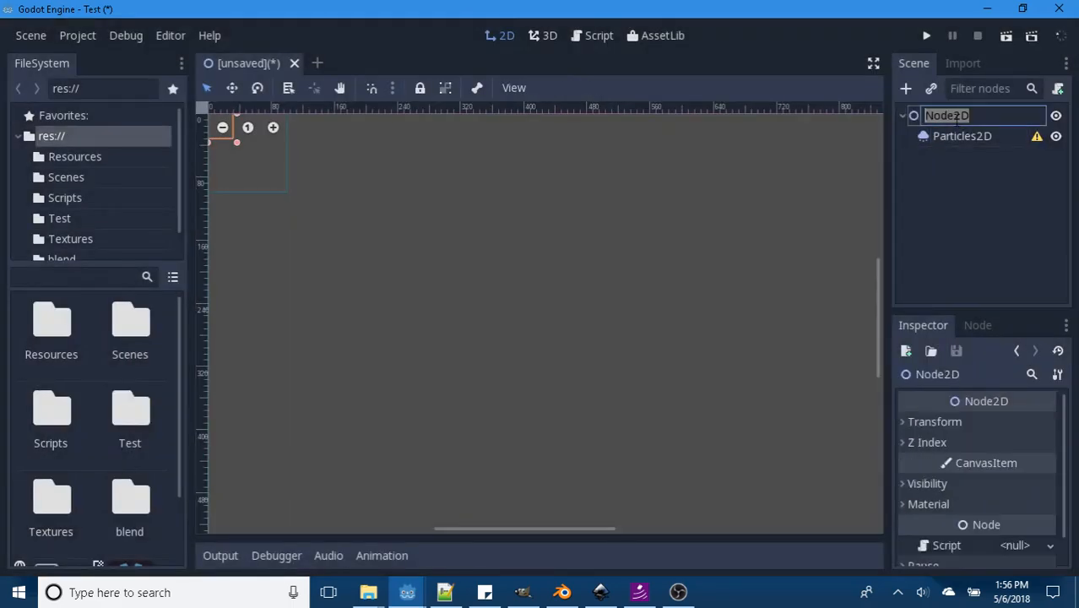
type("2Dp")
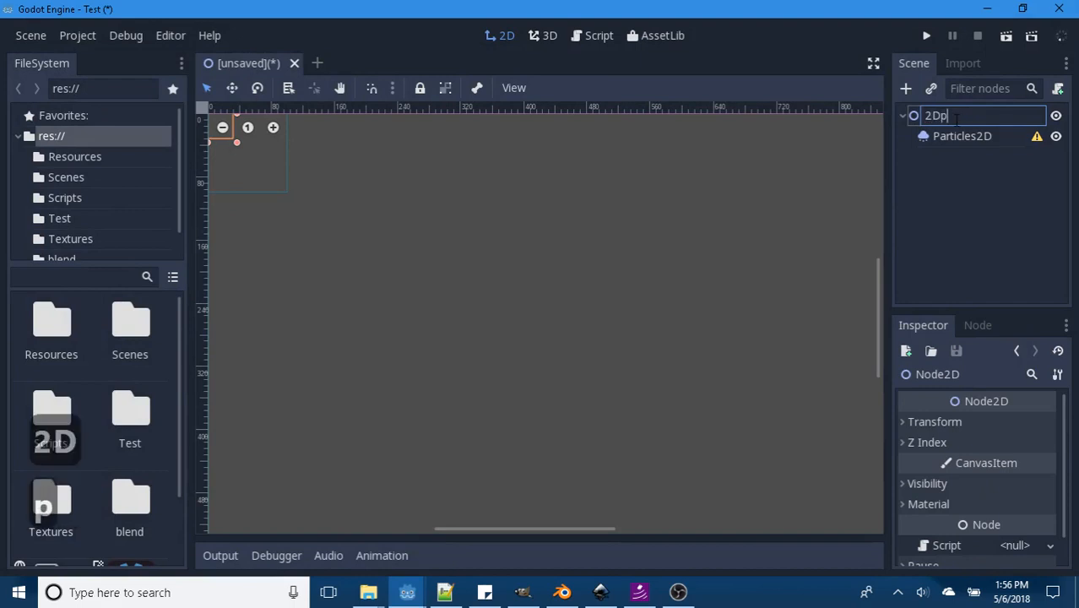
type("articannon")
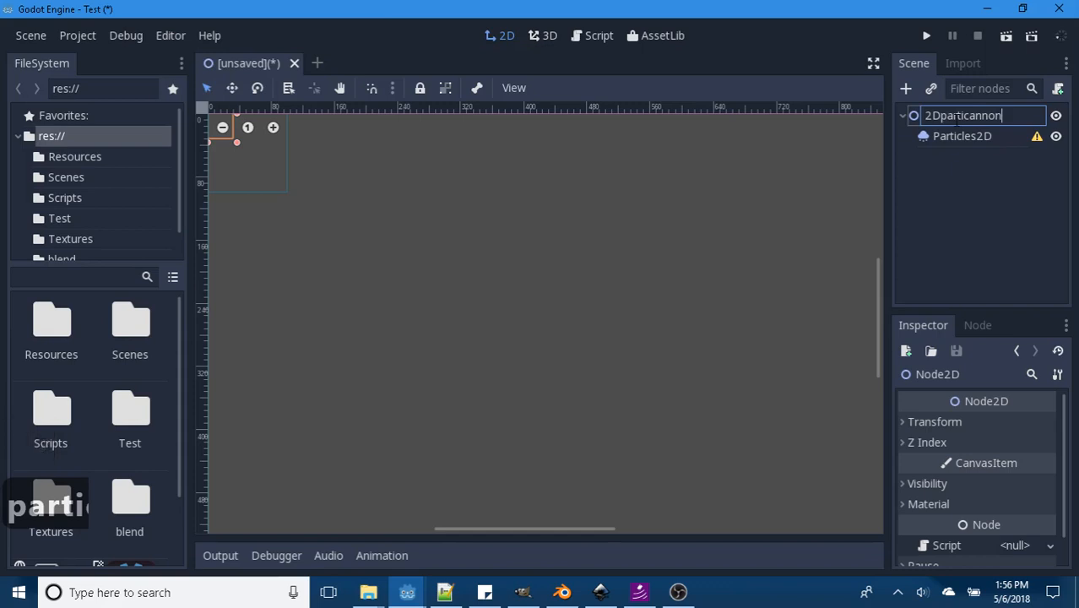
key("Return")
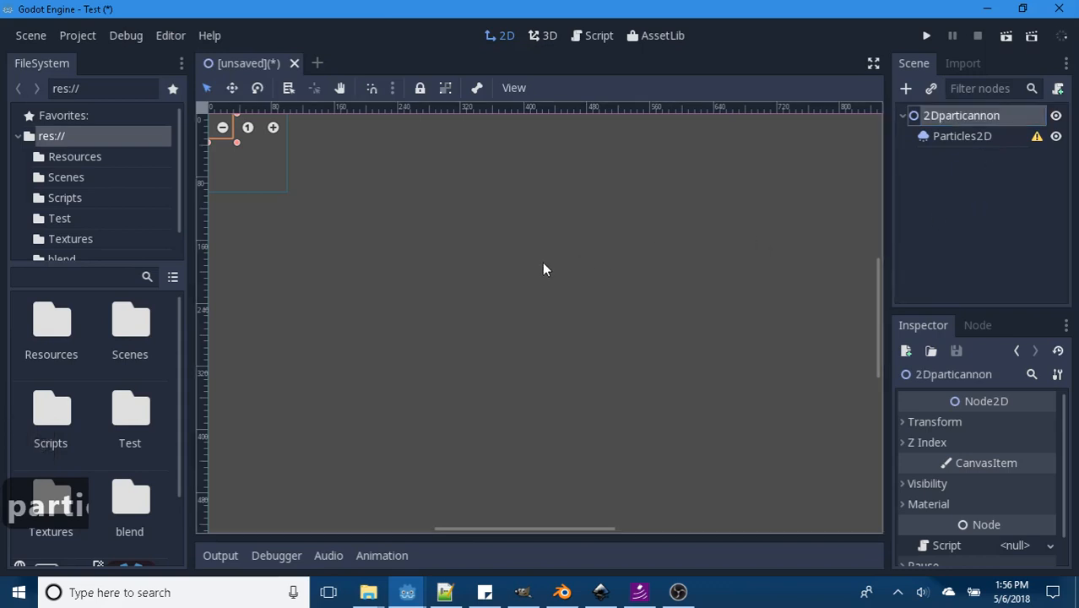
Step: Save the scene as 2Dparticannon.tscn in the project's Scenes folder
key("ctrl+s")
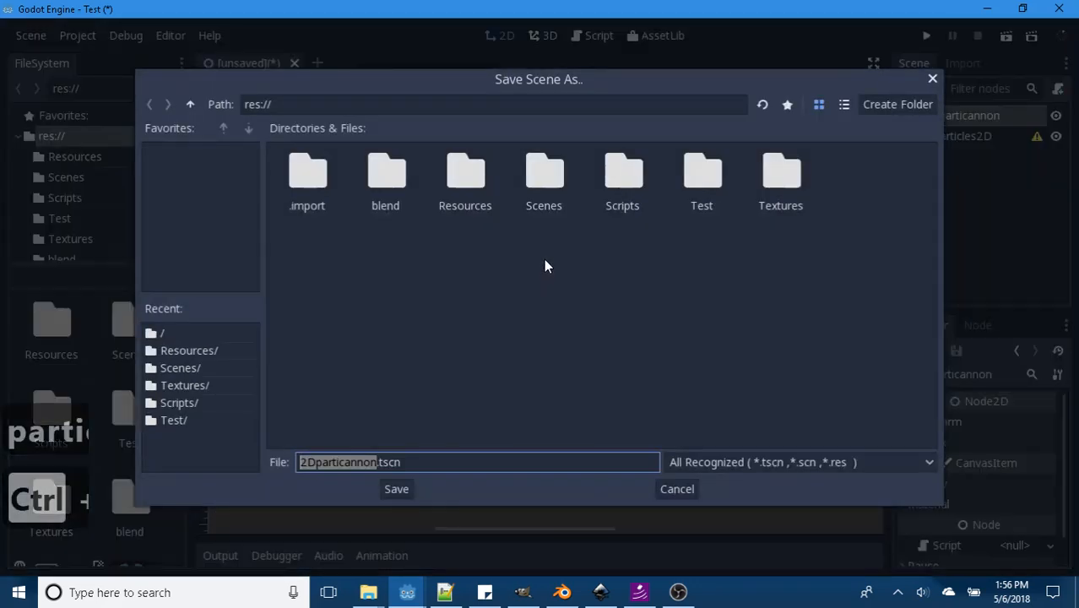
double_click(540, 166)
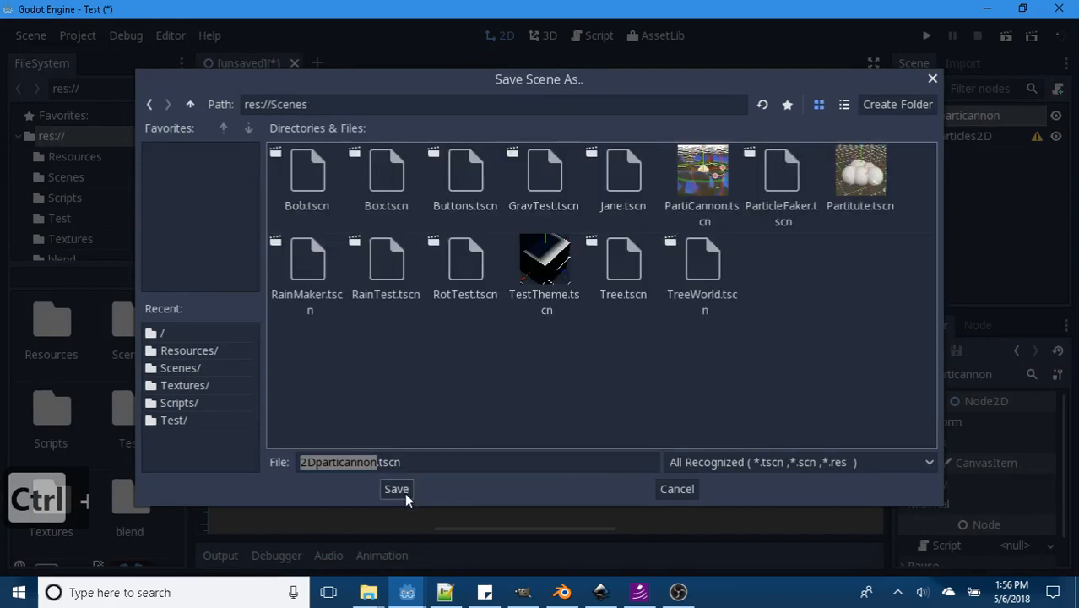
left_click(405, 492)
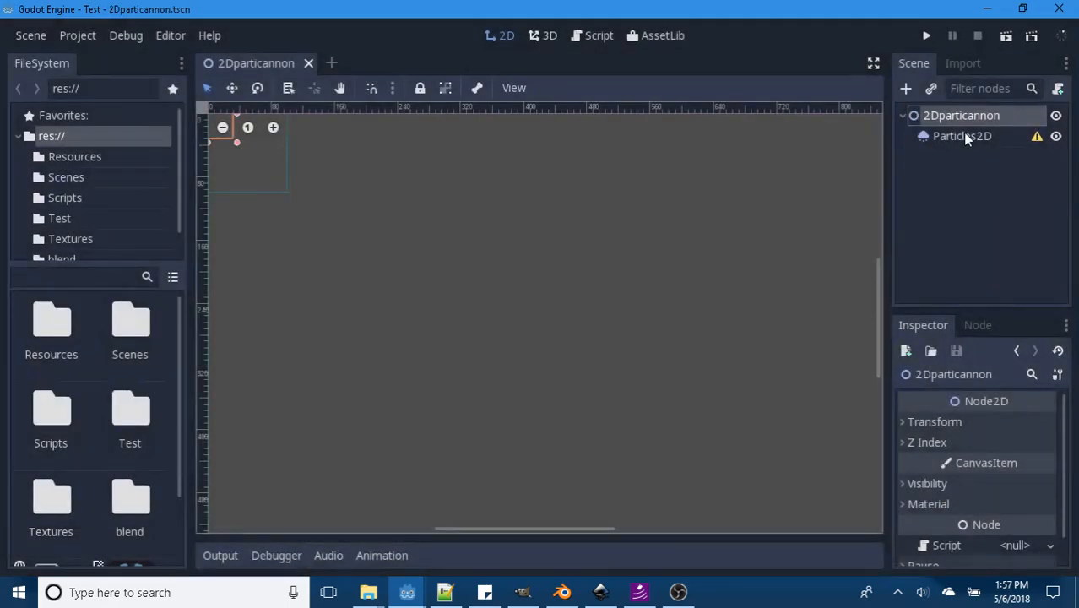
Step: Move the Particles2D node away from the origin to about x 530, y 235 on the 2D canvas
left_click(962, 135)
scroll(361, 226, "down", 3)
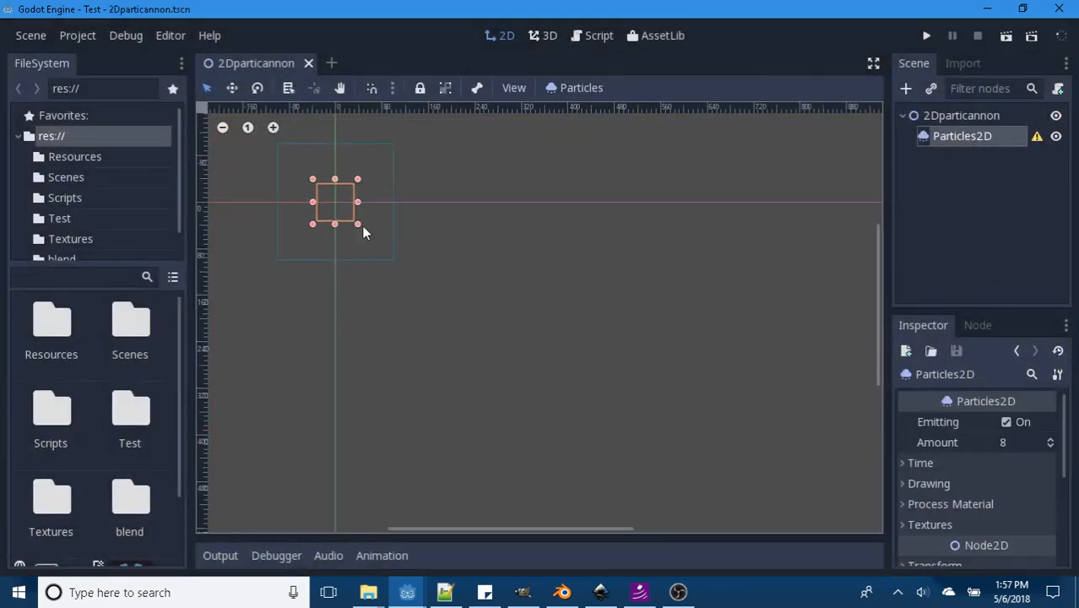
left_click_drag(346, 211, 657, 348)
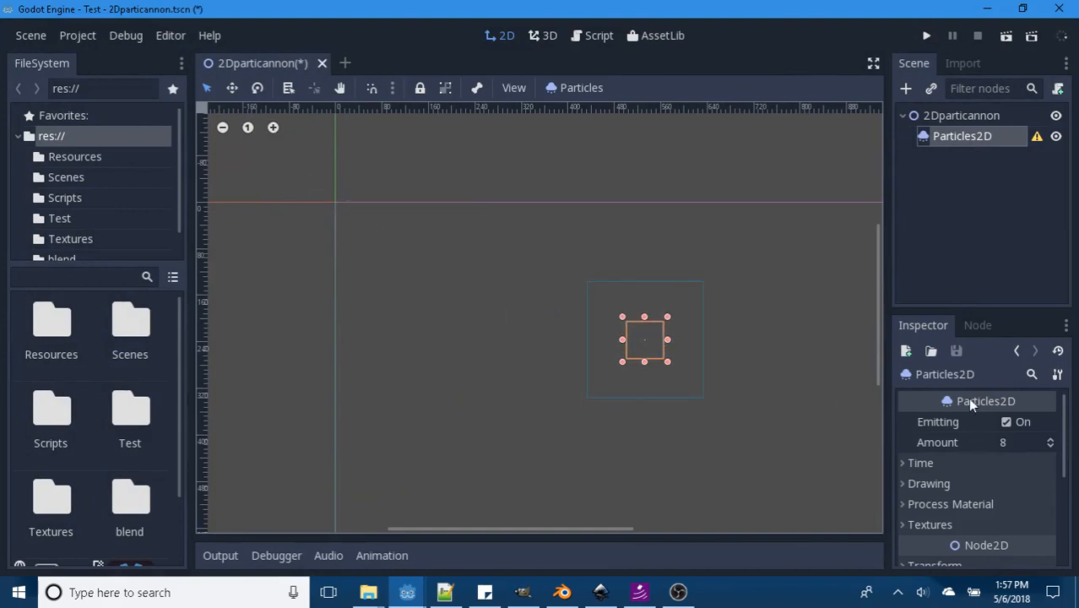
Step: Set the Particles2D emitter's Amount to 20
scroll(964, 486, "down", 1)
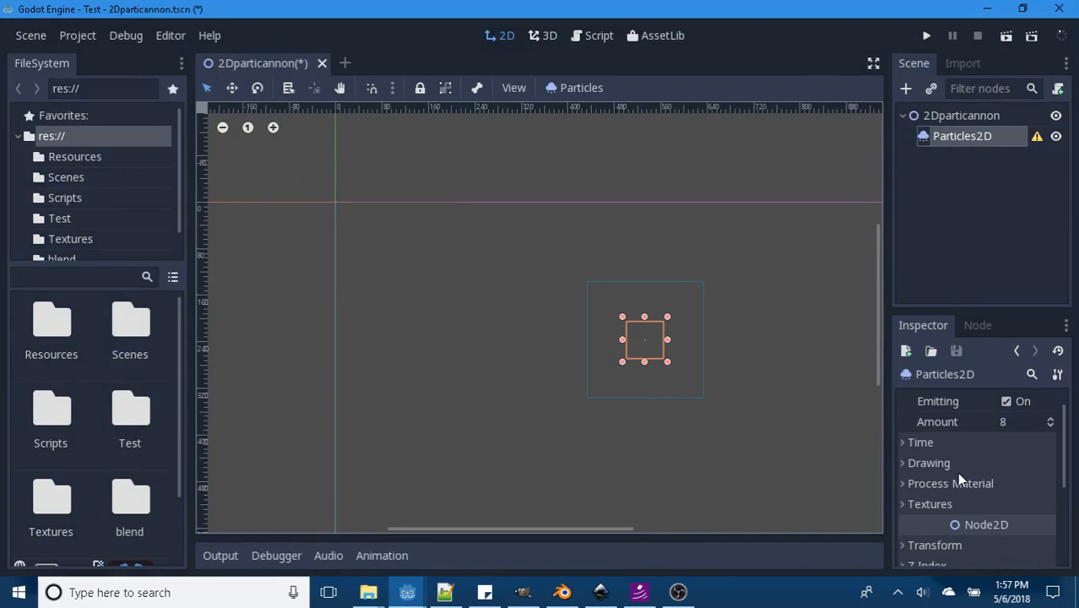
left_click(1002, 423)
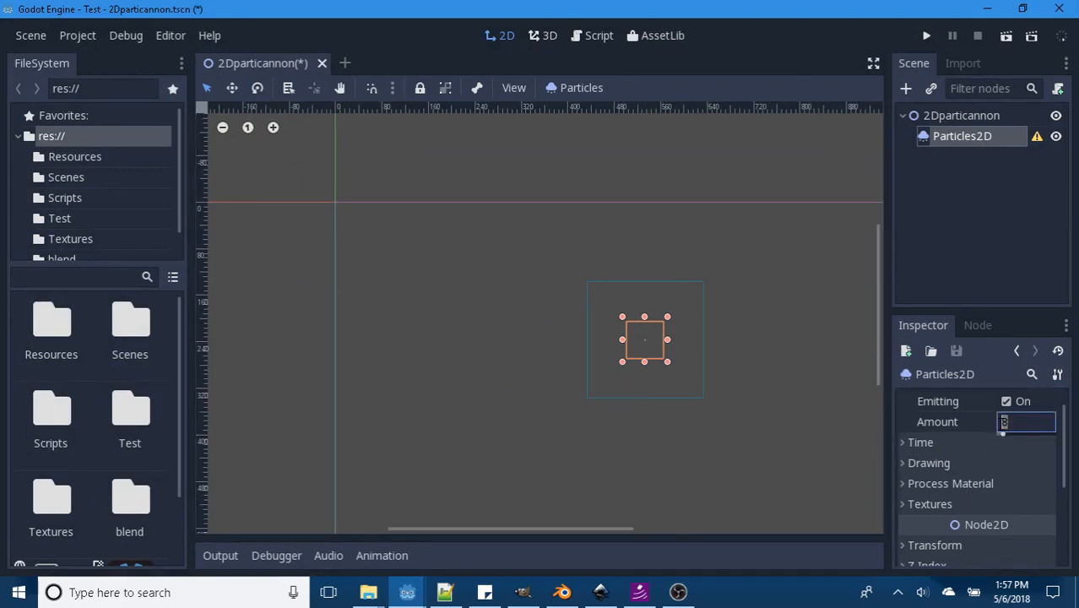
type("20")
key("Return")
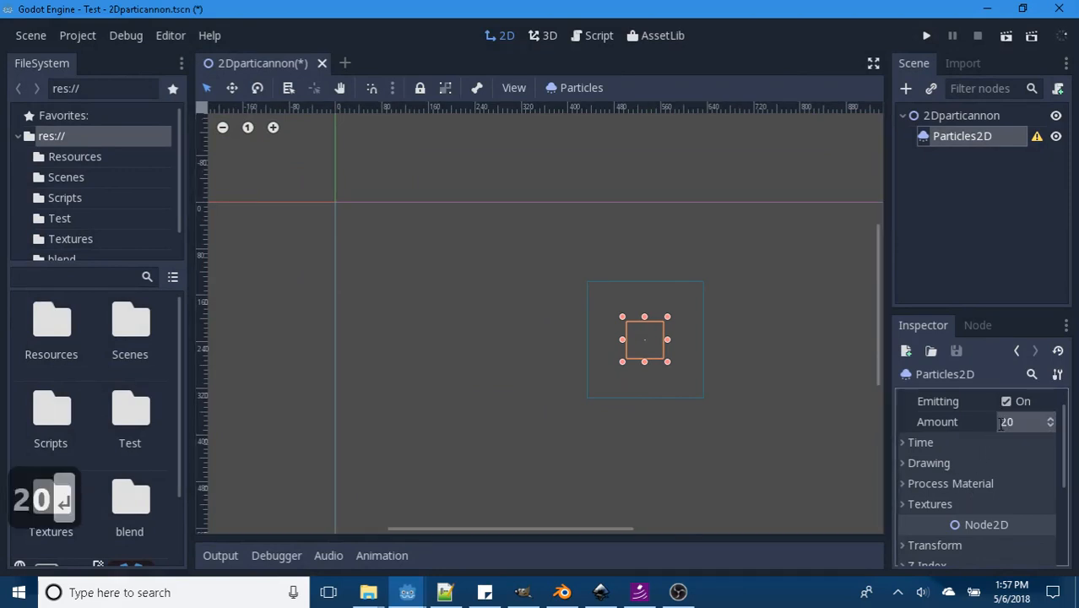
Step: Assign a new ParticlesMaterial as the process material of the Particles2D node and view the emitted particles up close
left_click(903, 444)
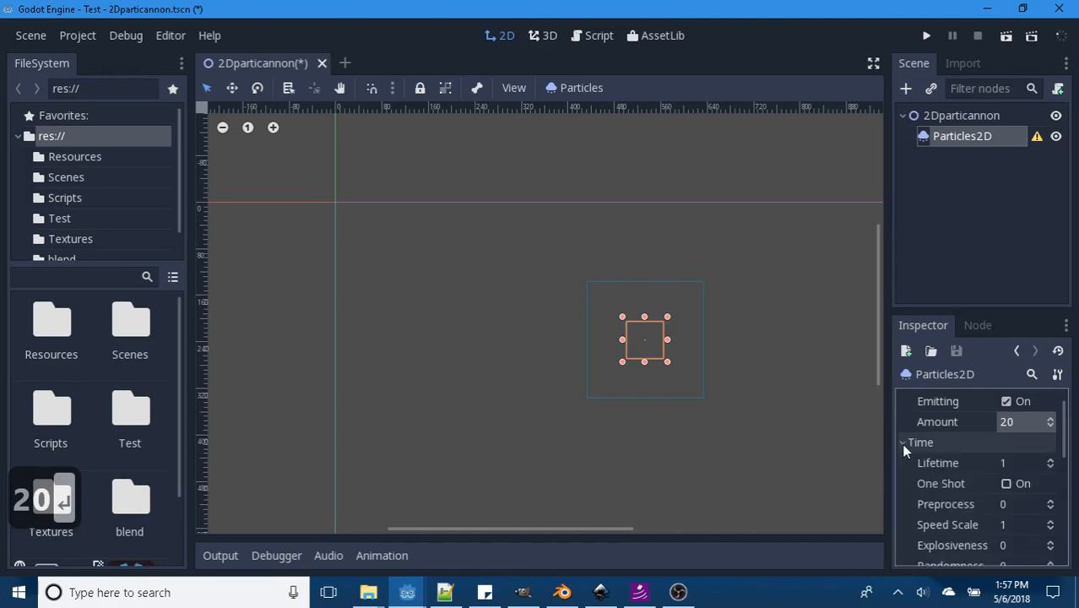
scroll(980, 477, "down", 1)
scroll(979, 474, "down", 5)
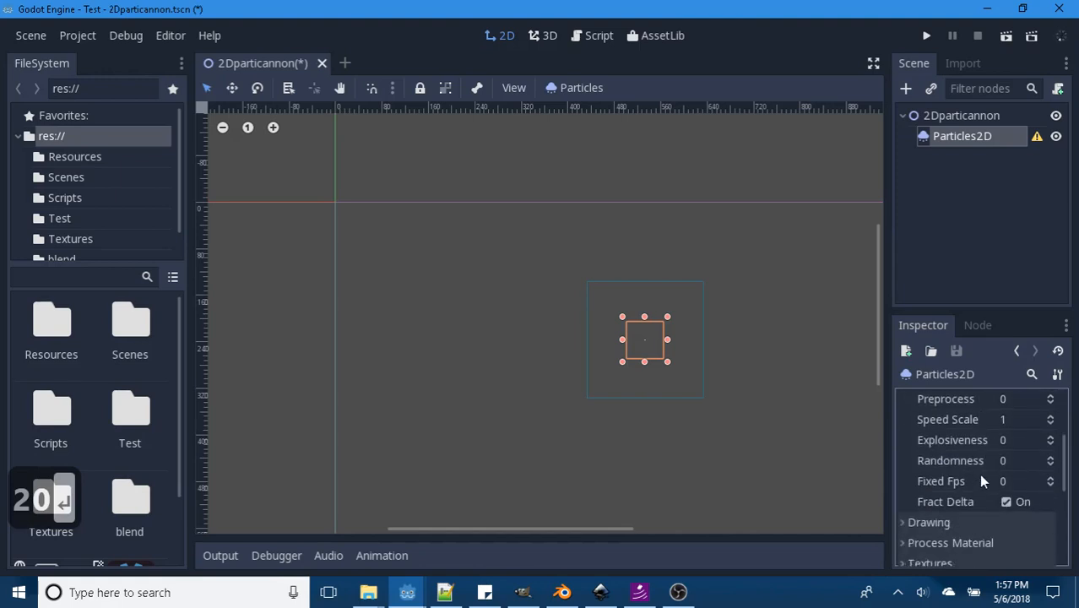
scroll(973, 481, "down", 1)
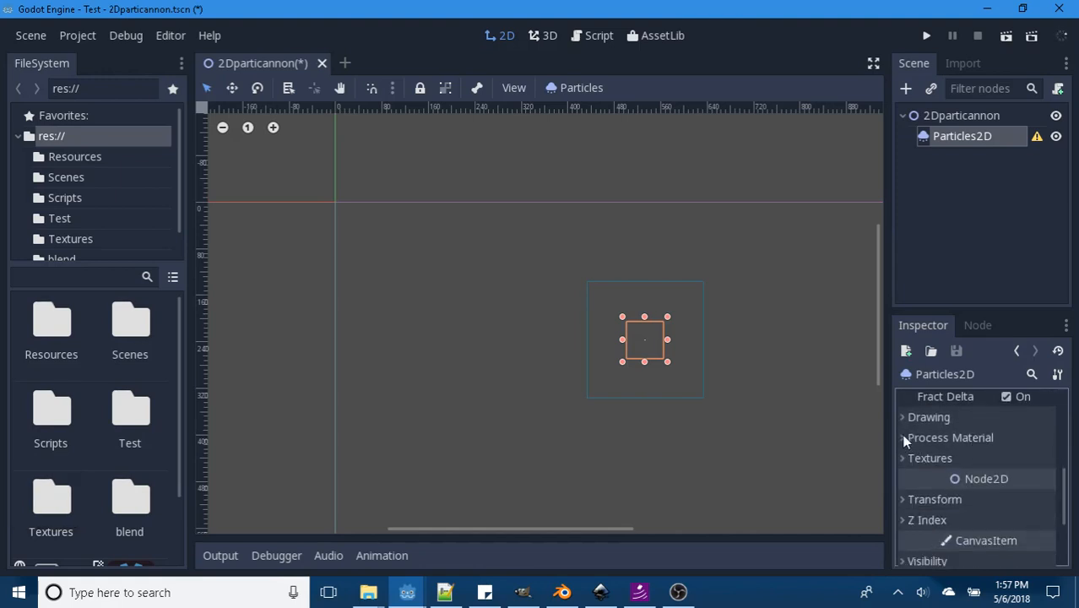
left_click(904, 439)
left_click(1049, 460)
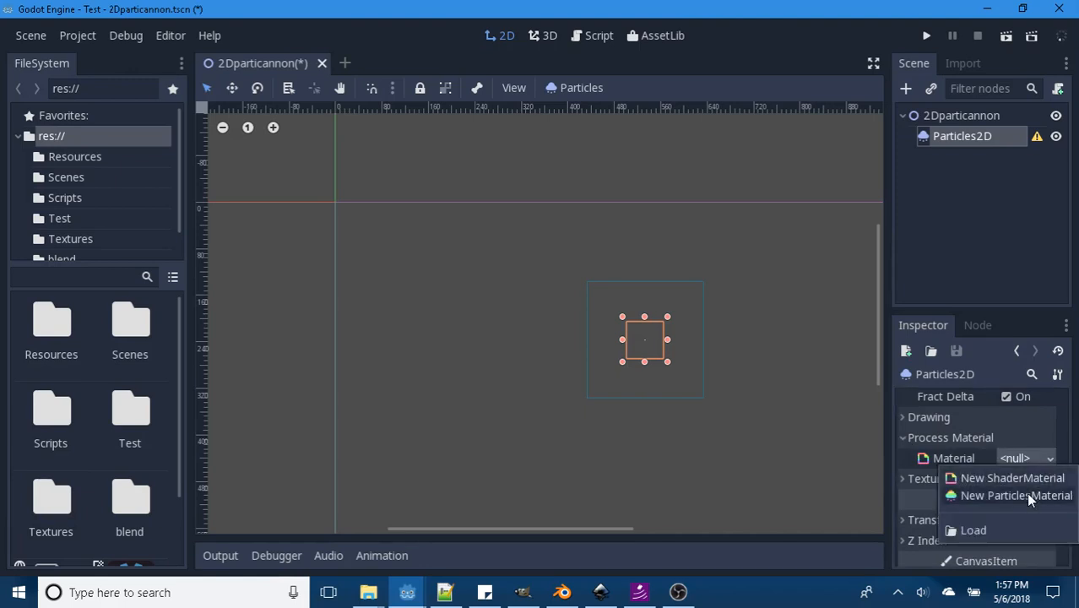
left_click(1029, 498)
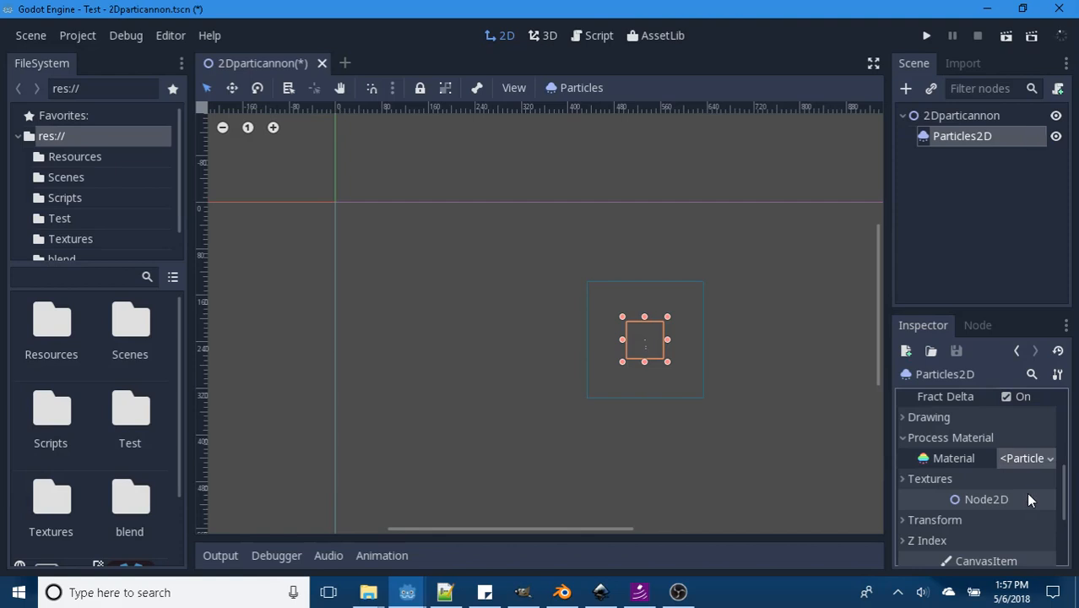
scroll(655, 351, "up", 4)
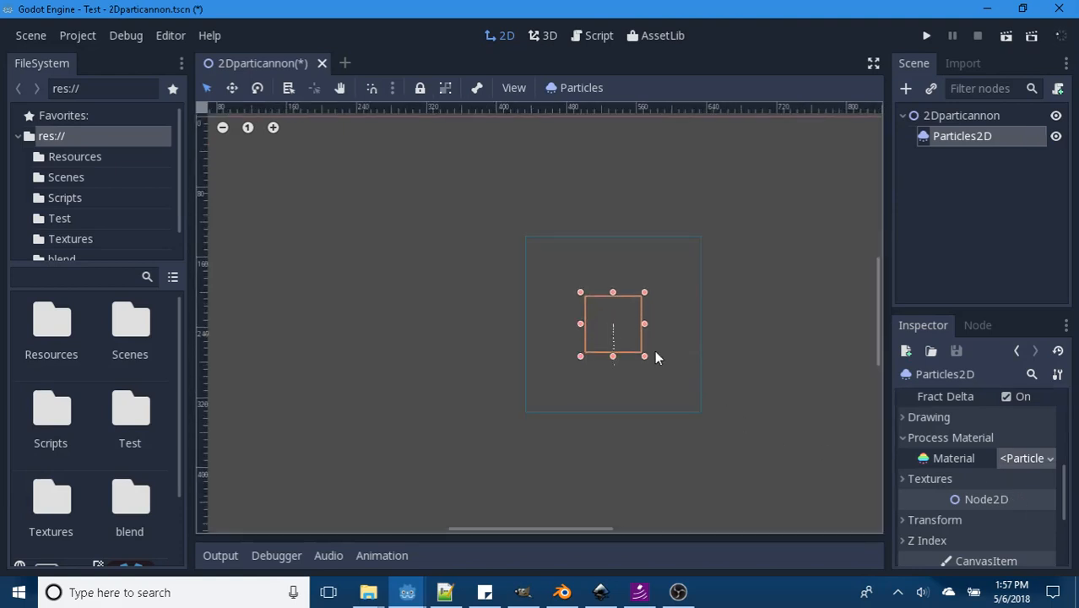
scroll(608, 313, "up", 5)
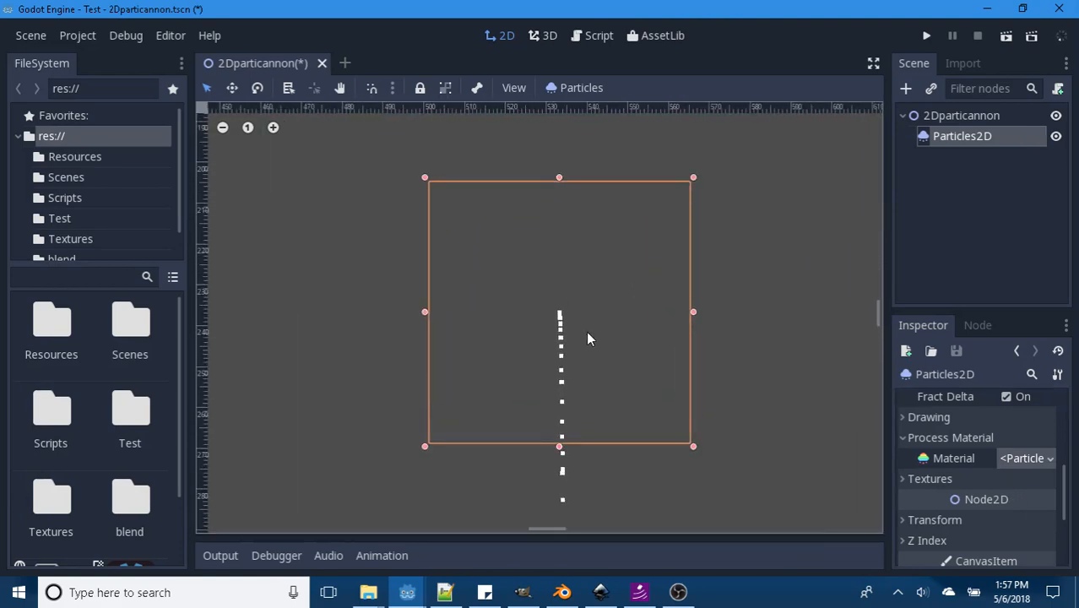
Step: Assign a new CanvasItemMaterial to the CanvasItem Material property of the Particles2D node
scroll(988, 473, "down", 2)
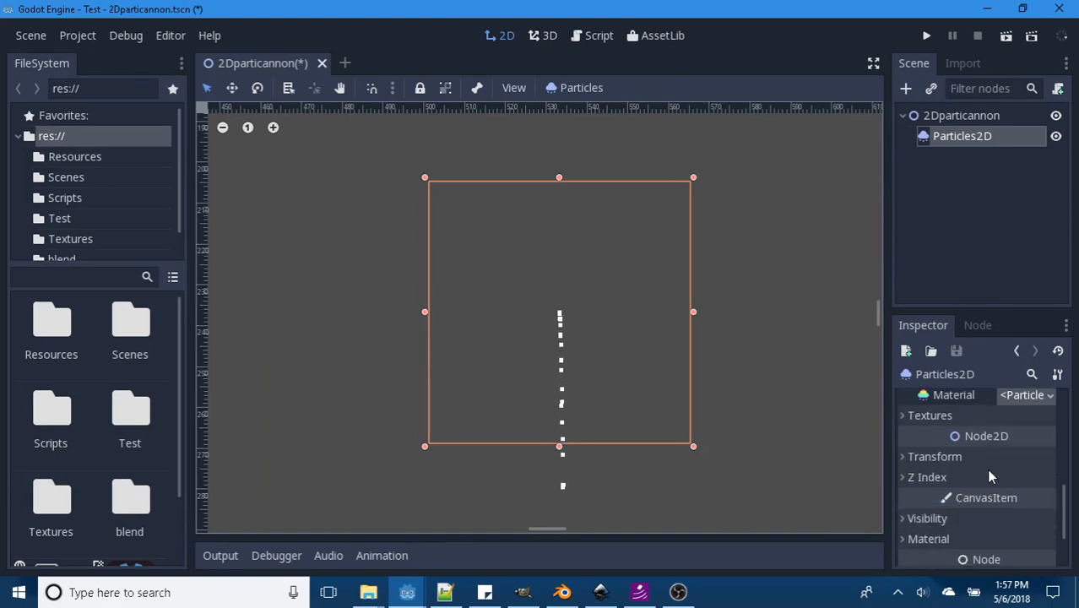
scroll(990, 473, "up", 1)
scroll(988, 464, "down", 3)
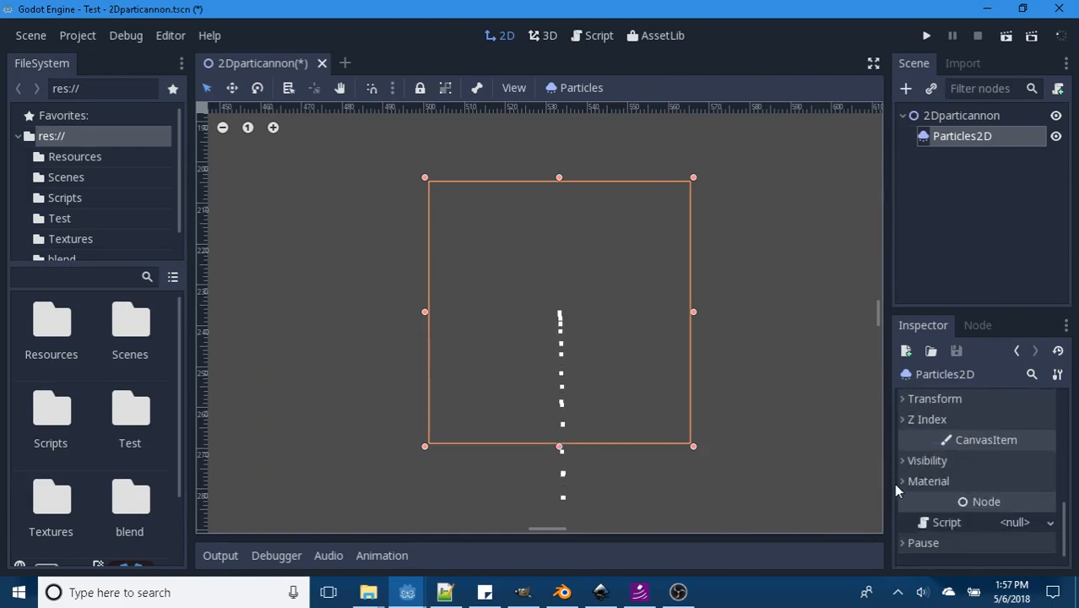
left_click(898, 484)
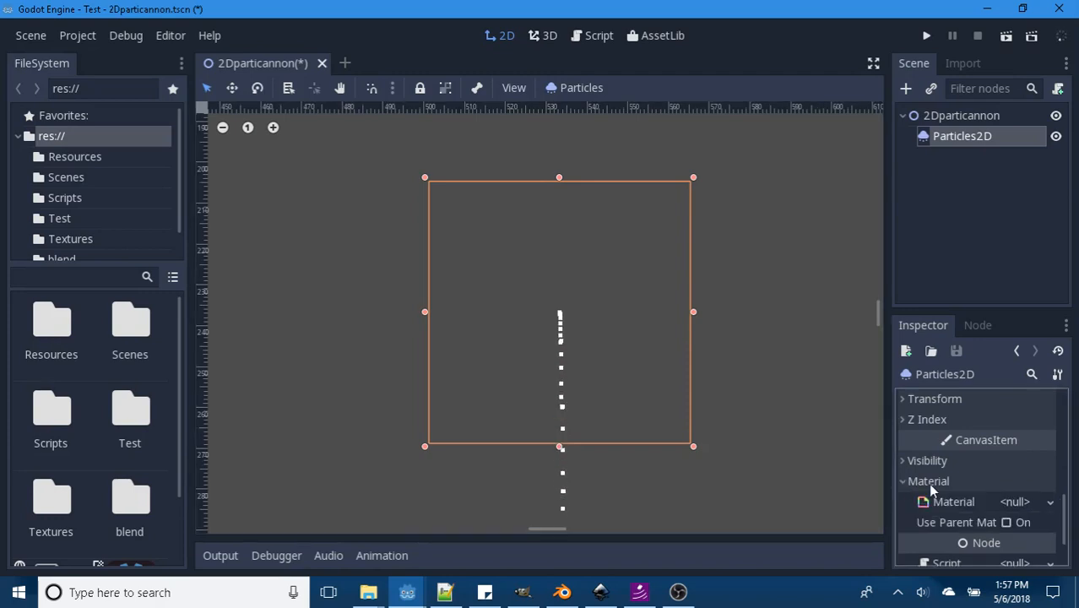
left_click(1054, 505)
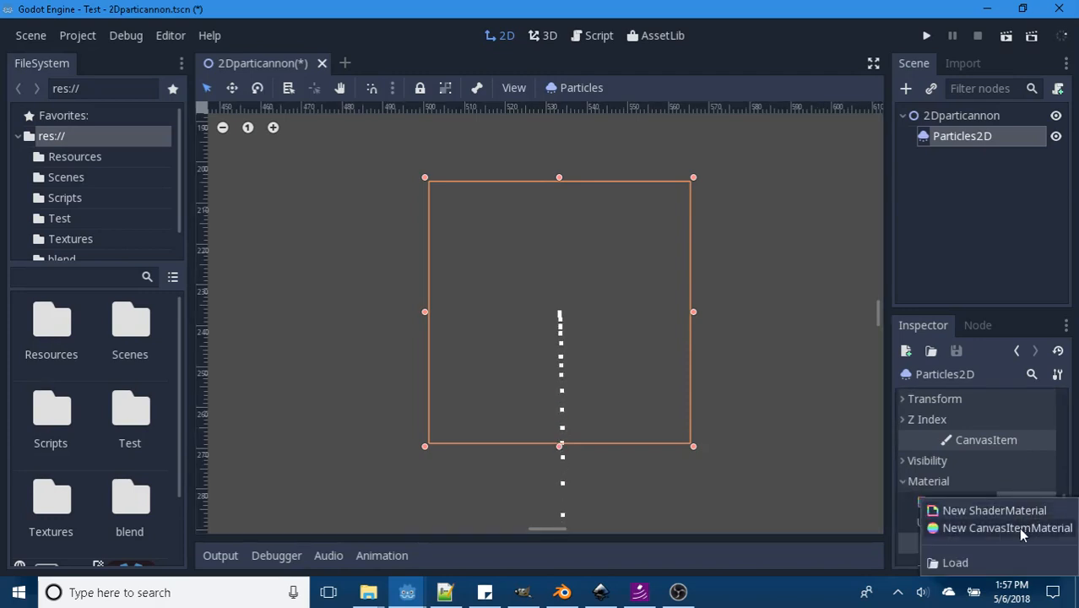
left_click(1019, 527)
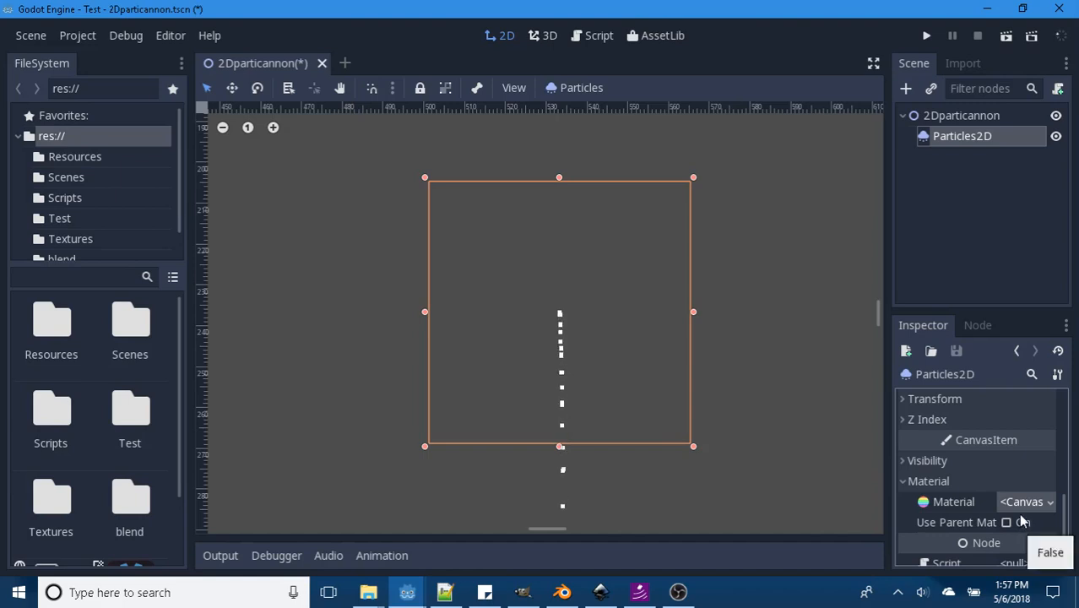
Step: Examine the new CanvasItemMaterial's properties and the material types available for its Next Pass
scroll(1005, 442, "up", 2)
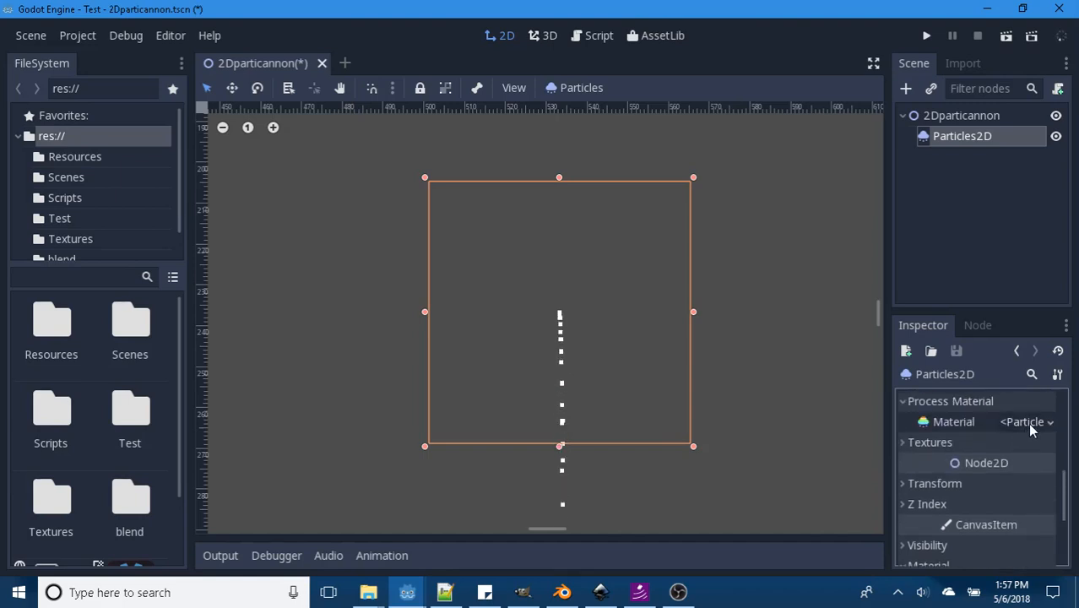
scroll(1016, 499, "down", 2)
left_click(1028, 521)
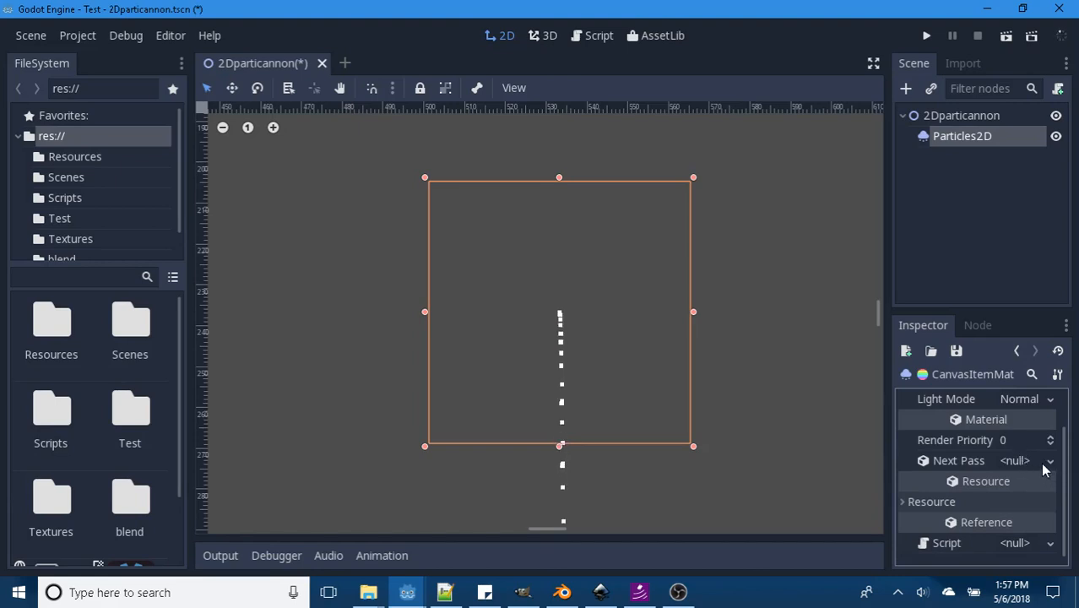
scroll(1045, 456, "up", 1)
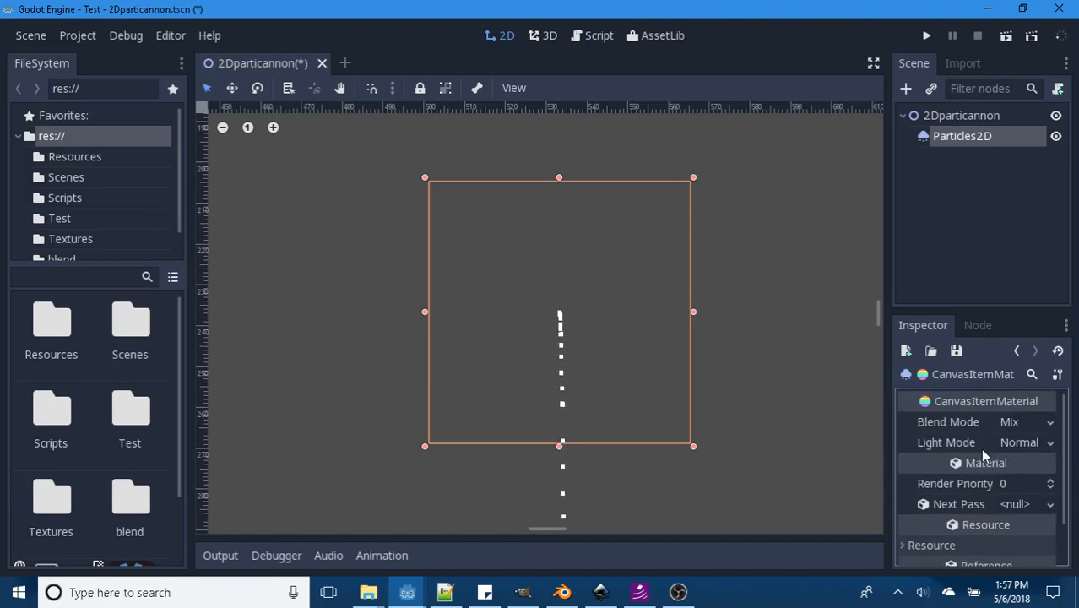
scroll(976, 451, "down", 1)
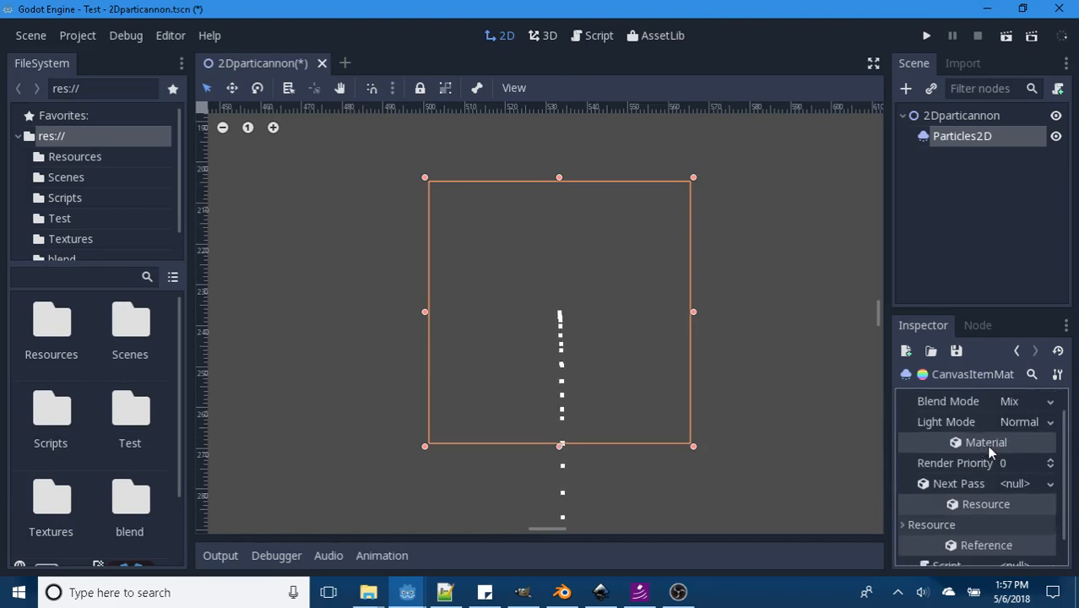
scroll(987, 467, "down", 1)
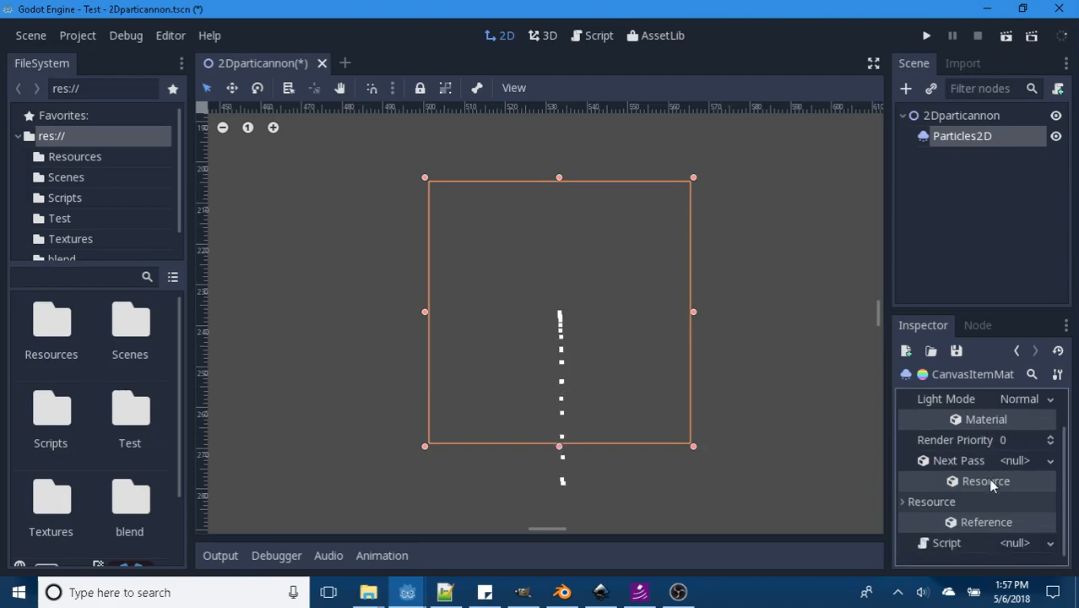
left_click(1053, 461)
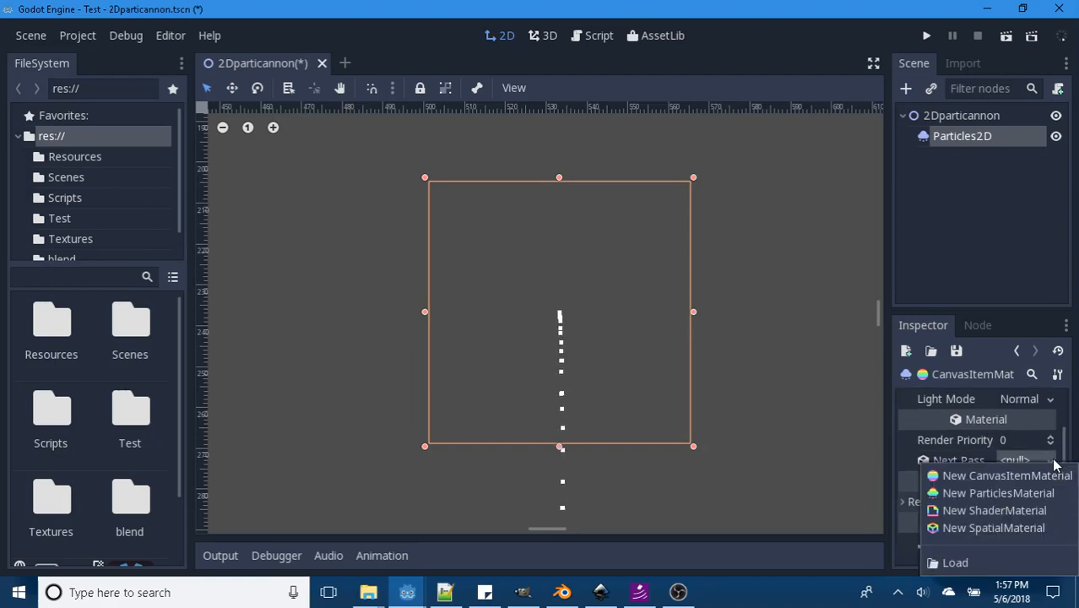
left_click(906, 443)
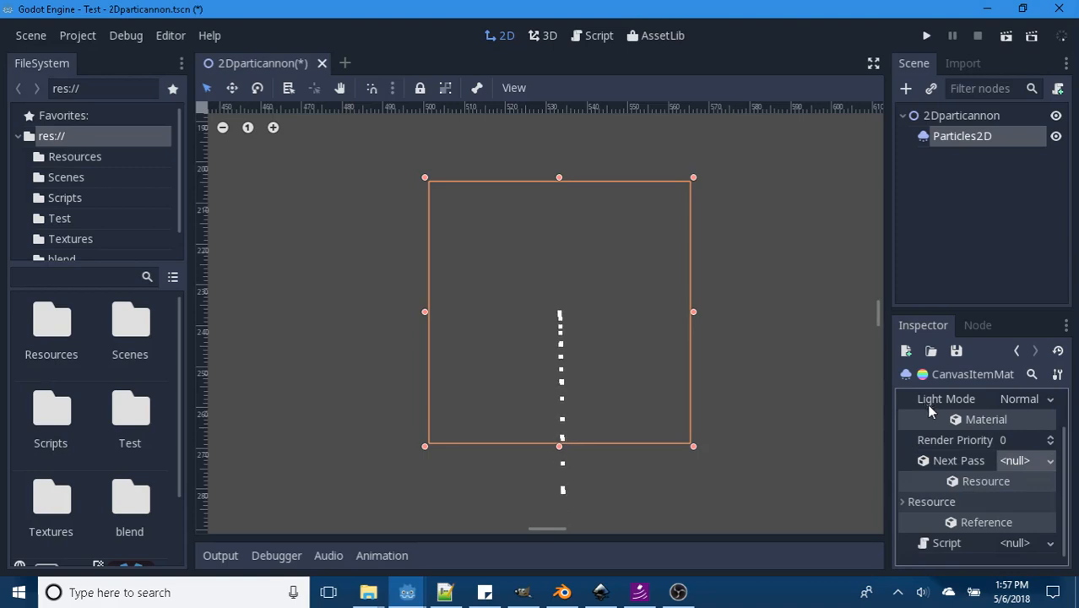
left_click(1051, 461)
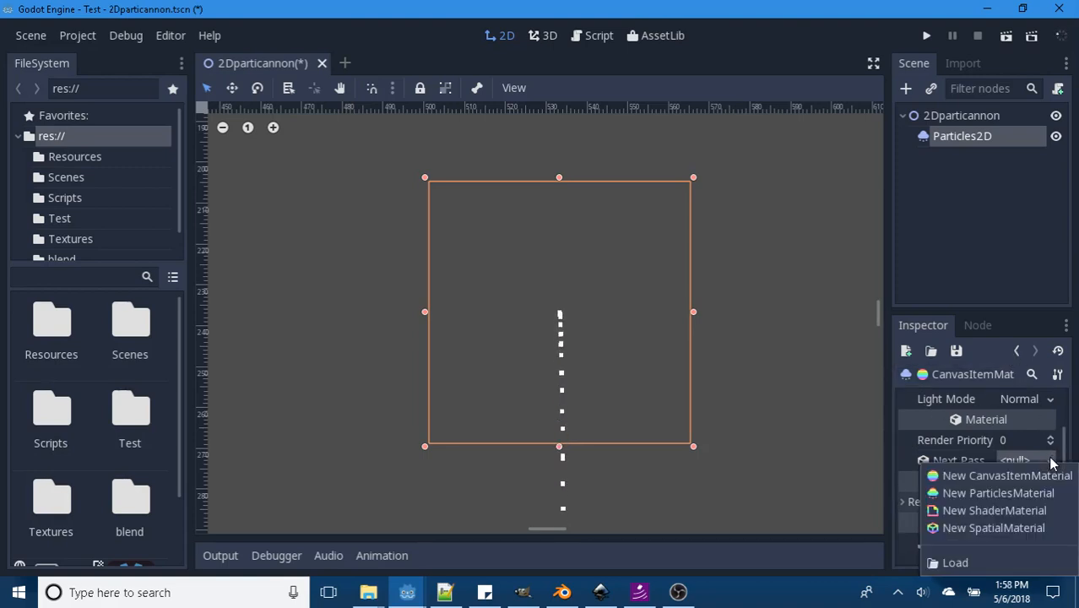
left_click(893, 438)
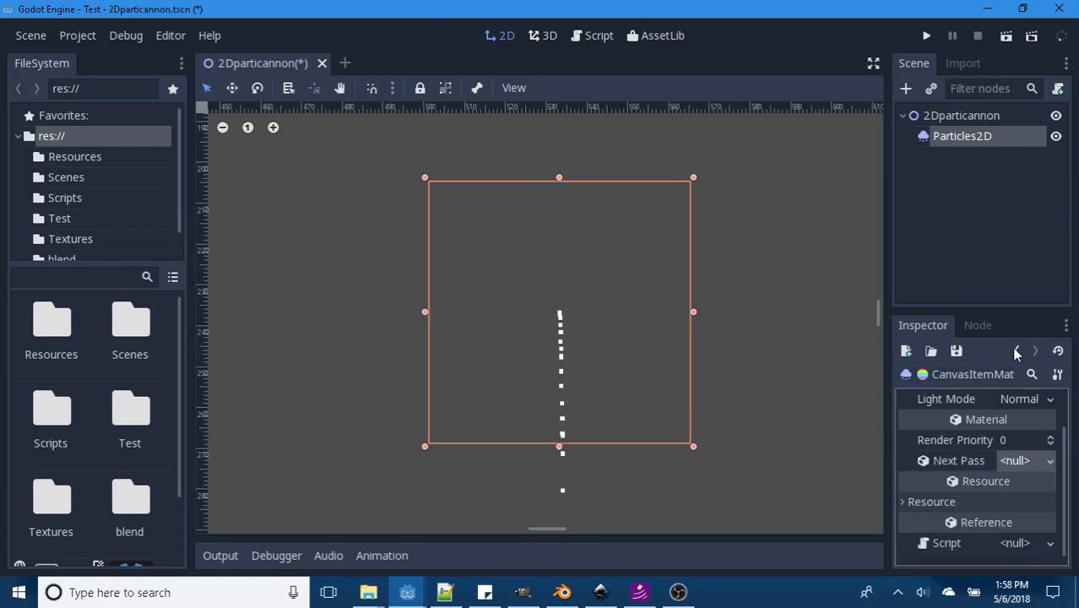
Step: Return to the Particles2D properties and check the options available for its assigned CanvasItemMaterial
left_click(1017, 351)
scroll(993, 497, "down", 4)
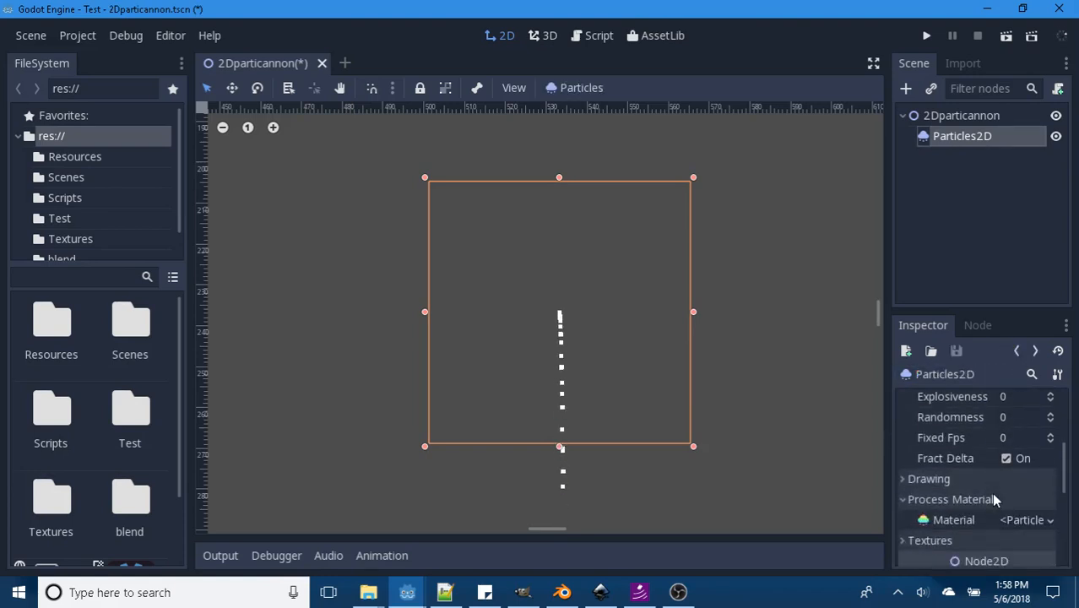
scroll(992, 492, "down", 5)
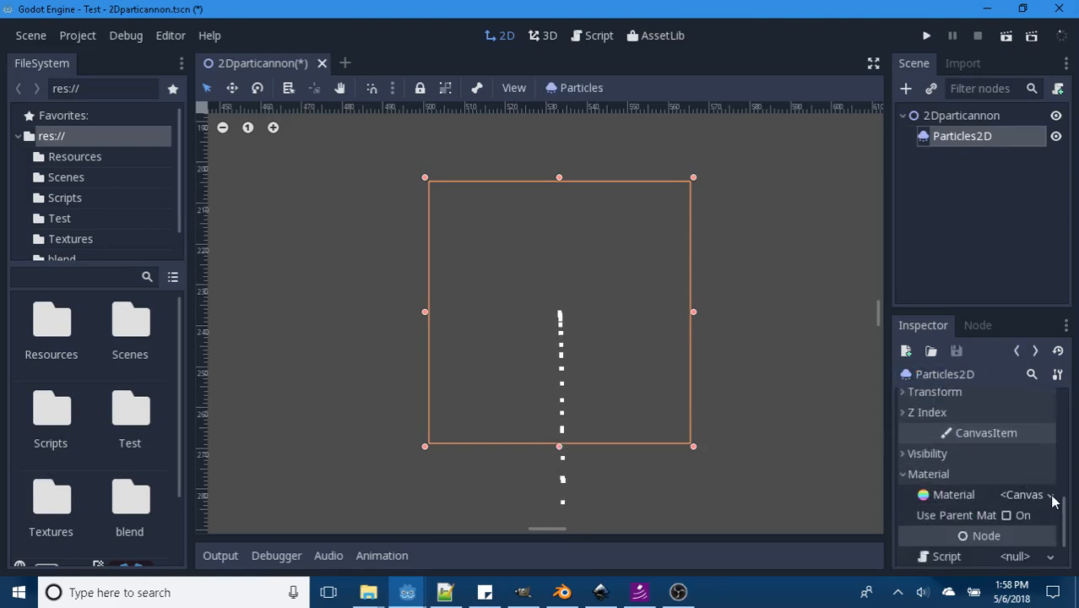
left_click(1050, 496)
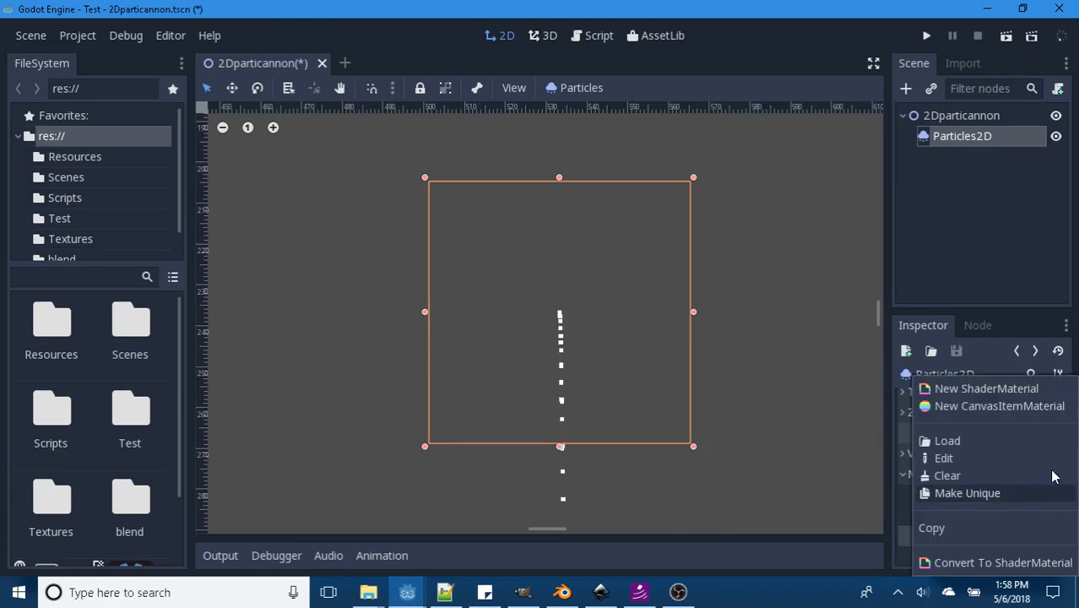
left_click(1024, 281)
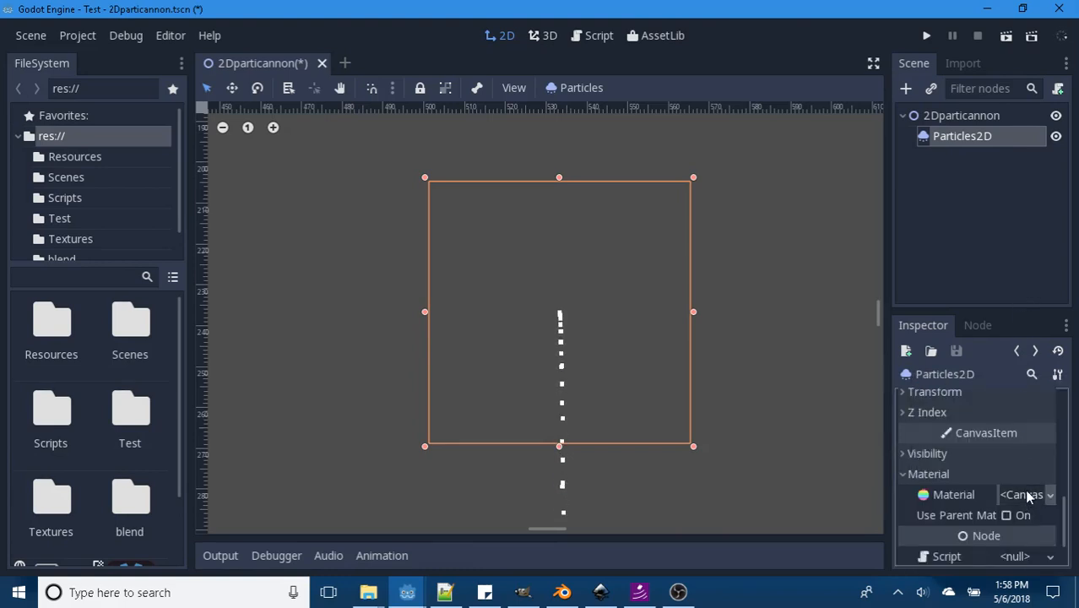
Step: Reopen the assigned CanvasItemMaterial, check which material types its Next Pass accepts, and return to the Particles2D properties
left_click(1025, 494)
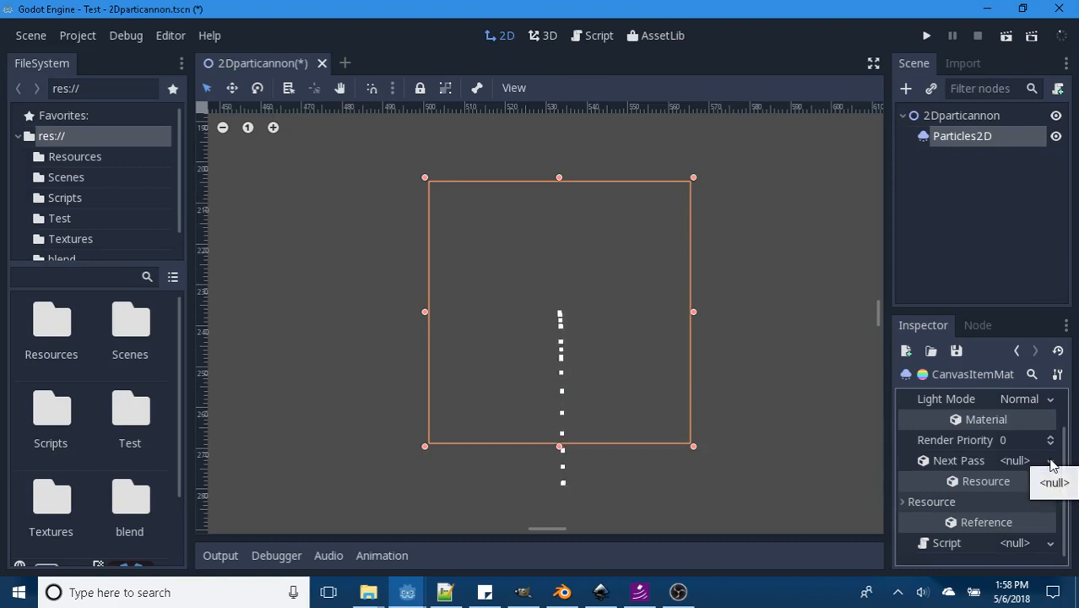
left_click(1052, 461)
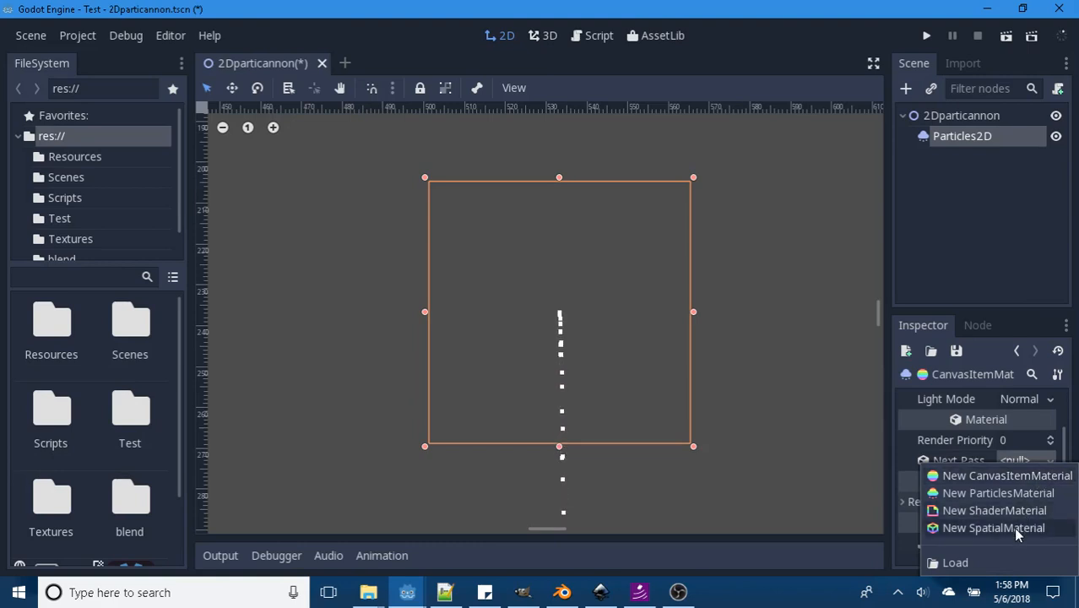
left_click(908, 428)
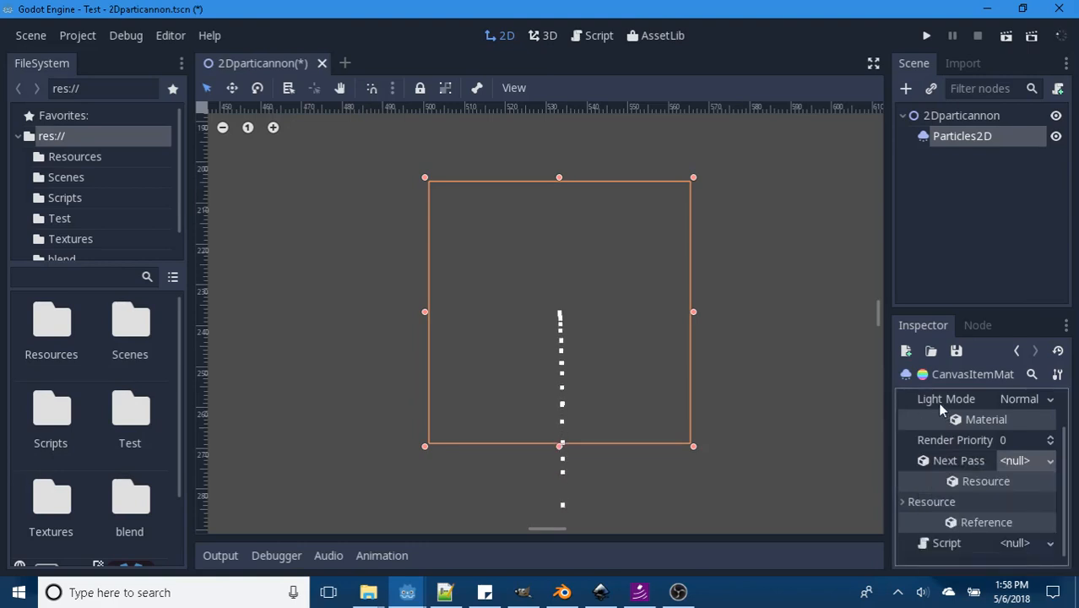
left_click(1017, 351)
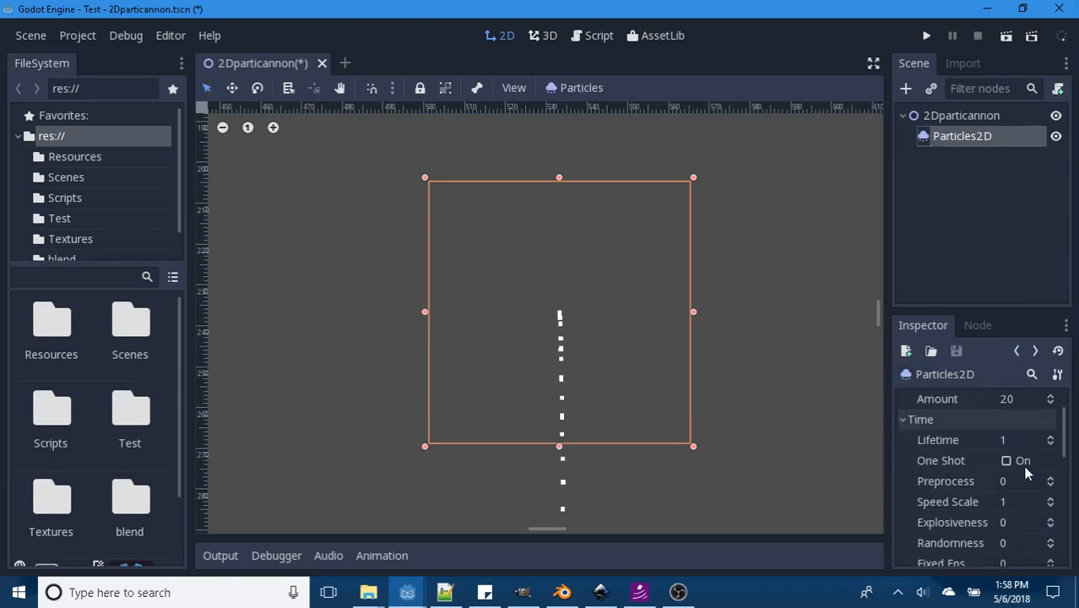
Step: Clear the CanvasItem Material property of the Particles2D node
scroll(1022, 489, "down", 7)
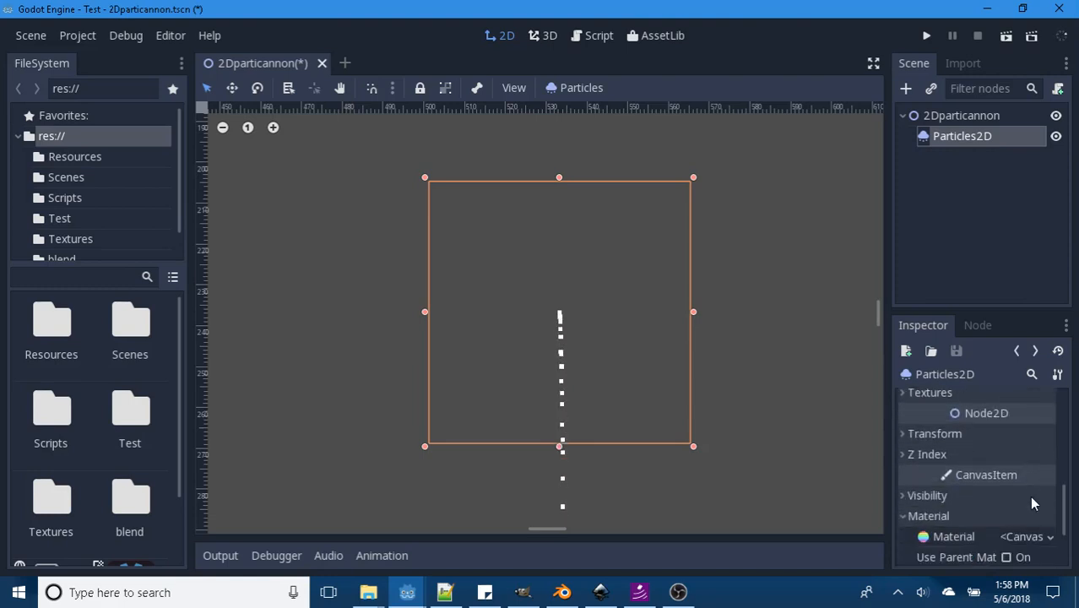
scroll(1032, 501, "down", 1)
left_click(1053, 497)
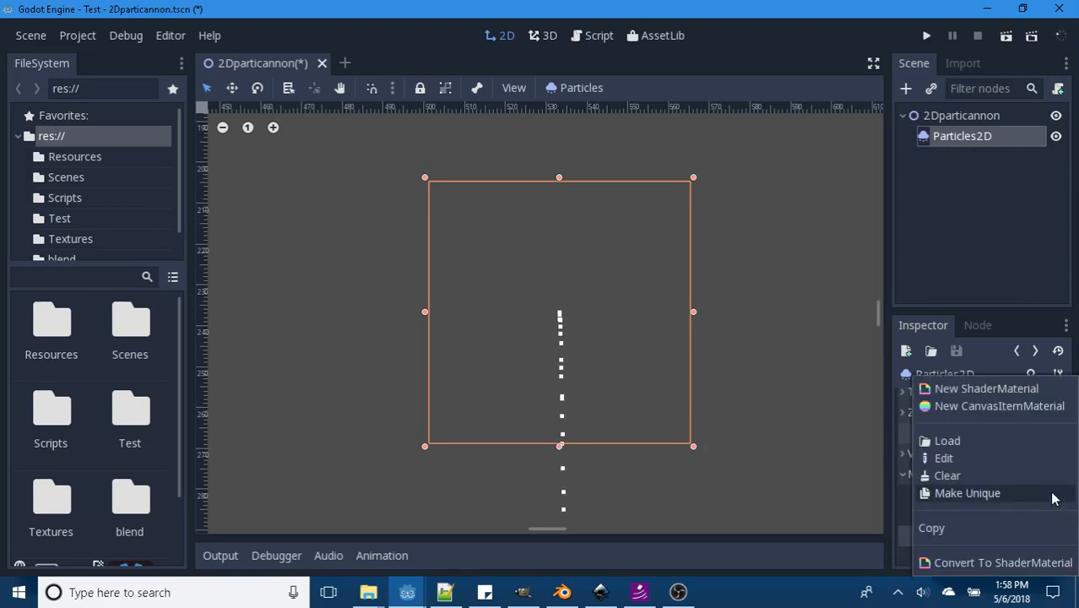
left_click(947, 479)
Step: Open the ParticlesMaterial assigned as process material and look through its property groups, including the Trail settings
scroll(1039, 483, "up", 3)
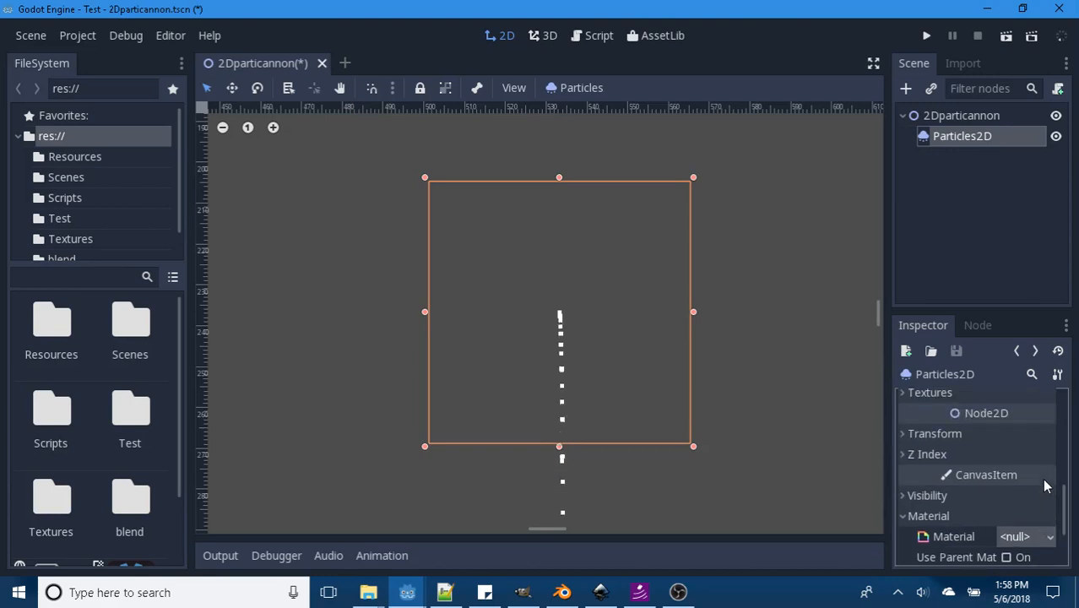
left_click(1030, 454)
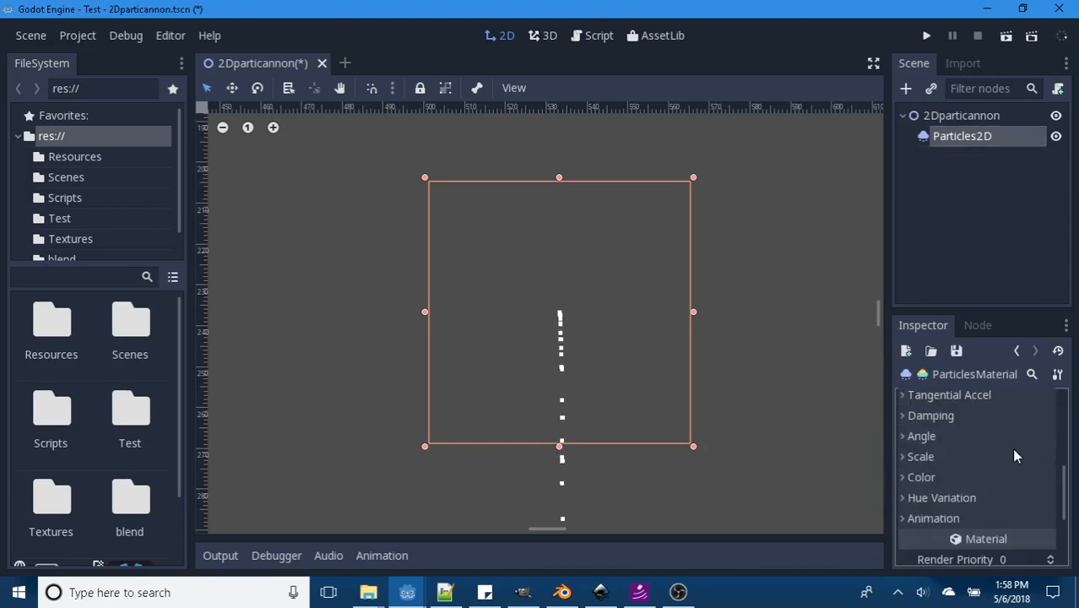
scroll(983, 428, "up", 4)
scroll(1014, 456, "down", 4)
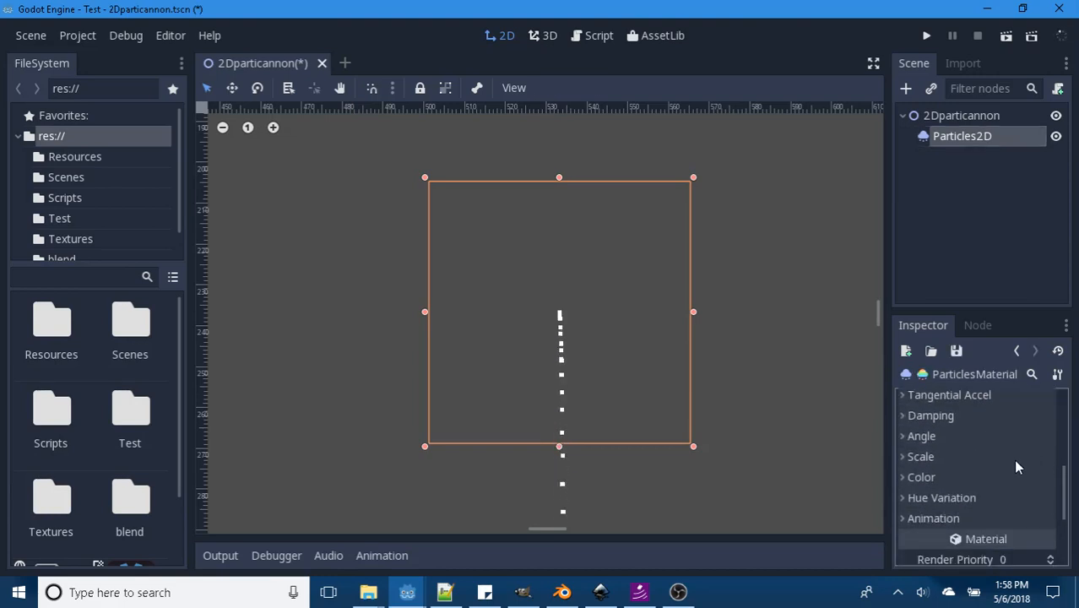
scroll(1013, 460, "down", 5)
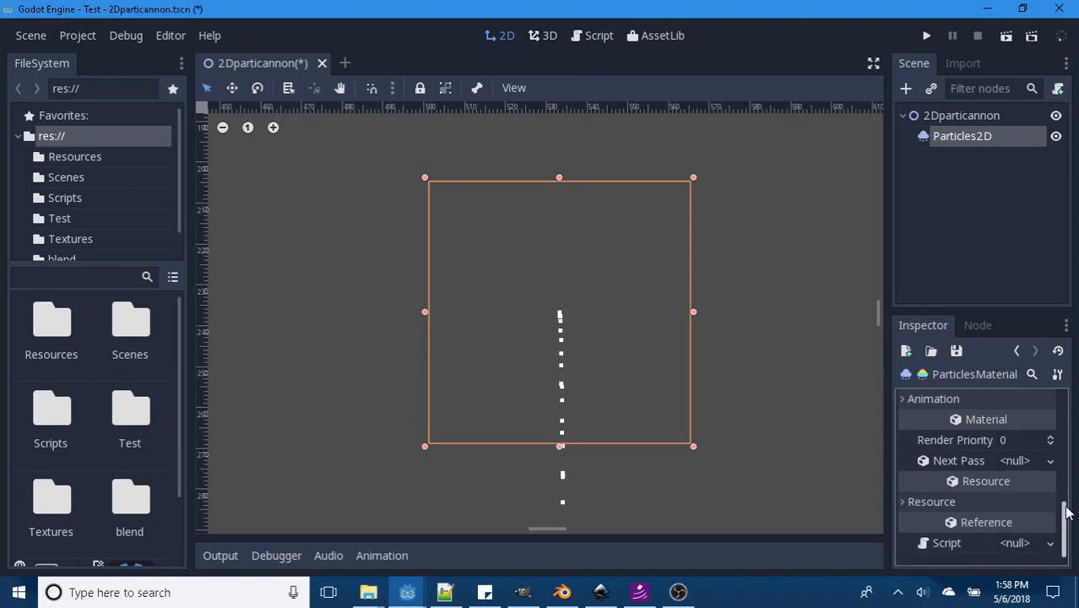
left_click_drag(1067, 513, 1068, 397)
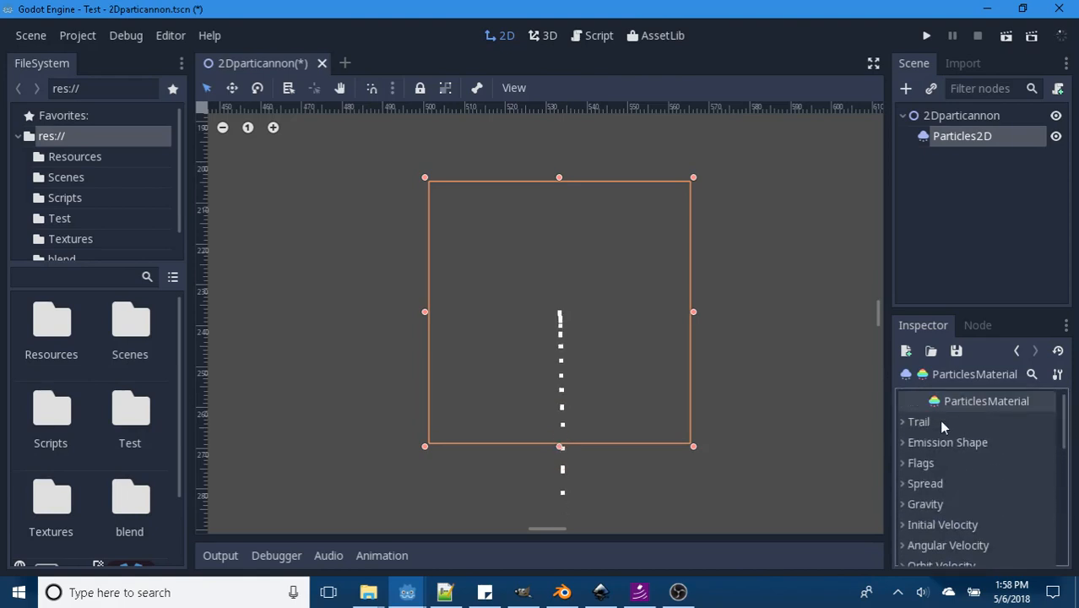
left_click(907, 421)
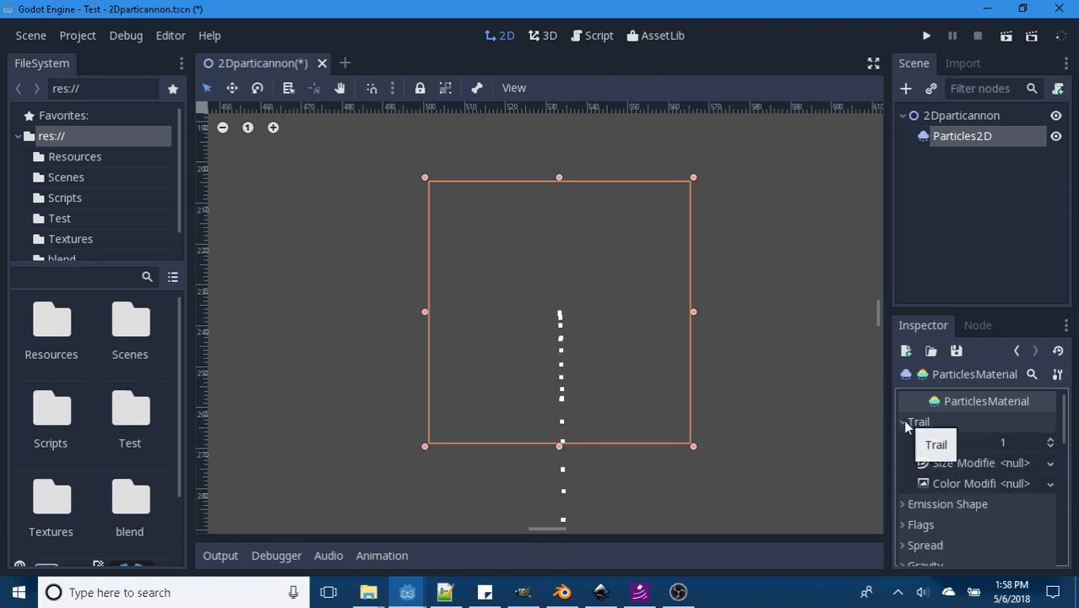
left_click(905, 422)
Step: Set the emission shape of the ParticlesMaterial to Sphere
left_click(901, 443)
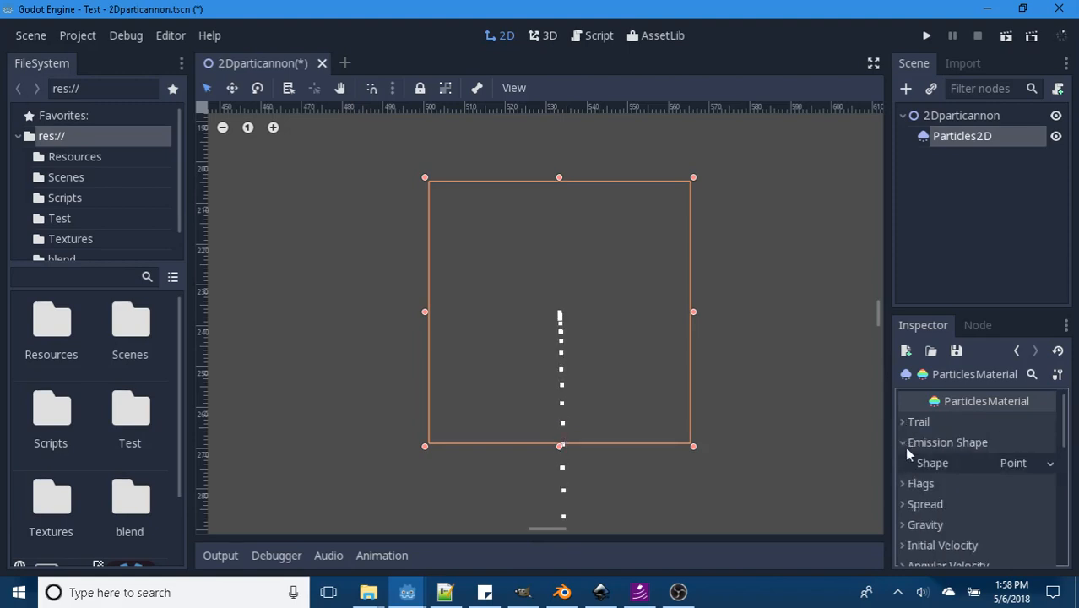
left_click(1049, 464)
left_click(1024, 501)
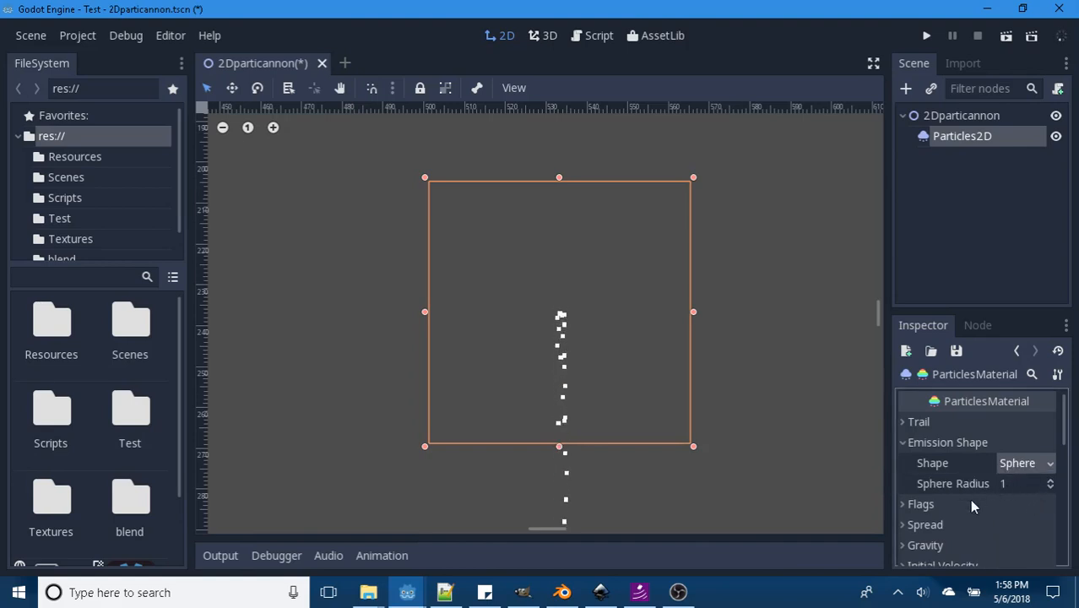
Step: Set the ParticlesMaterial's Gravity y value to 0
scroll(972, 505, "down", 1)
left_click(904, 504)
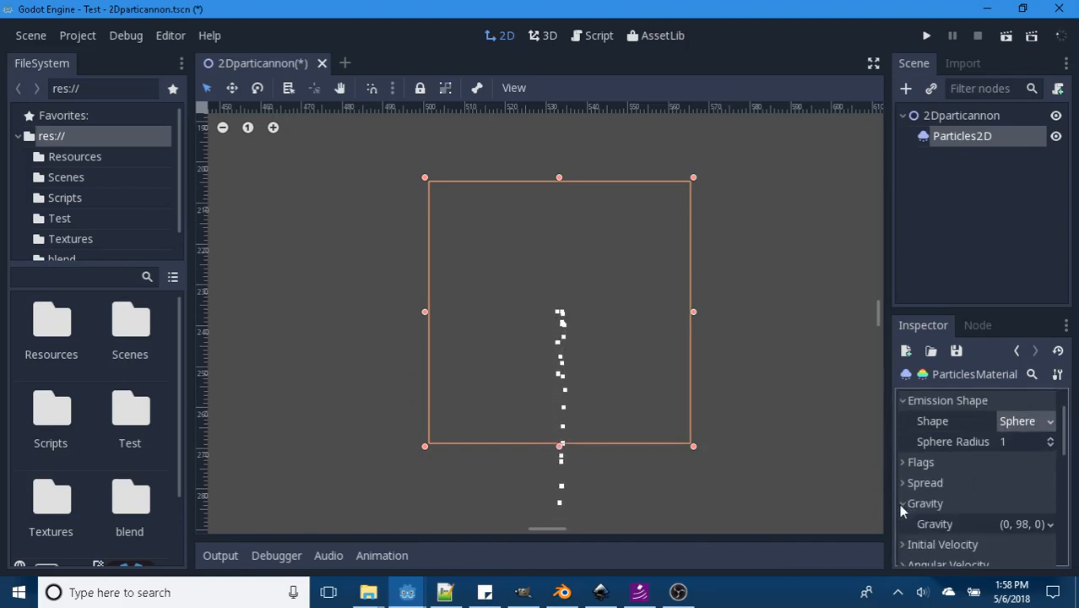
left_click(1010, 531)
left_click(938, 544)
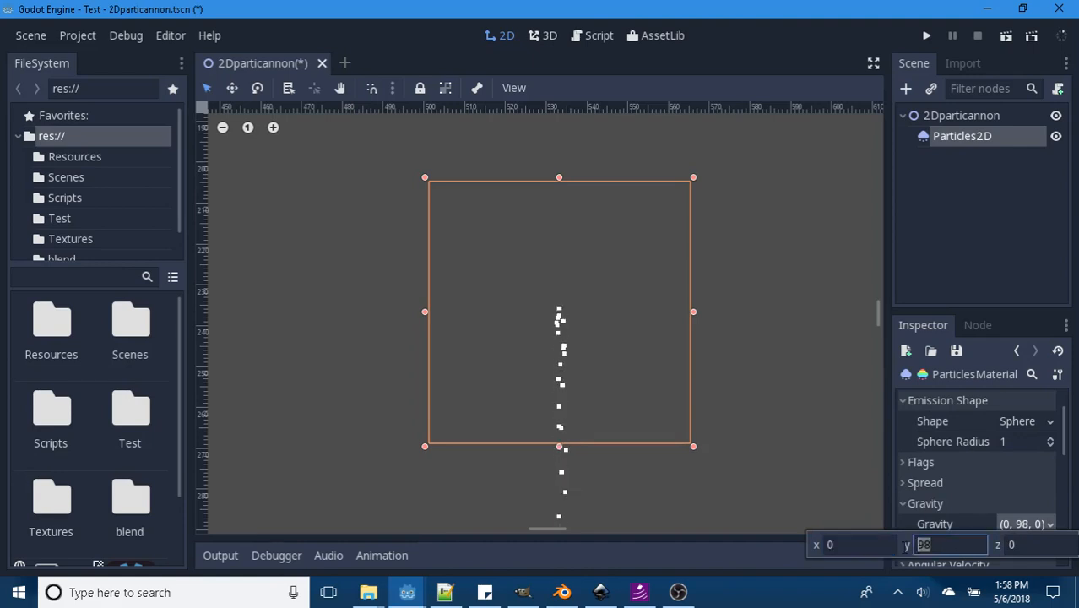
type("0")
key("Return")
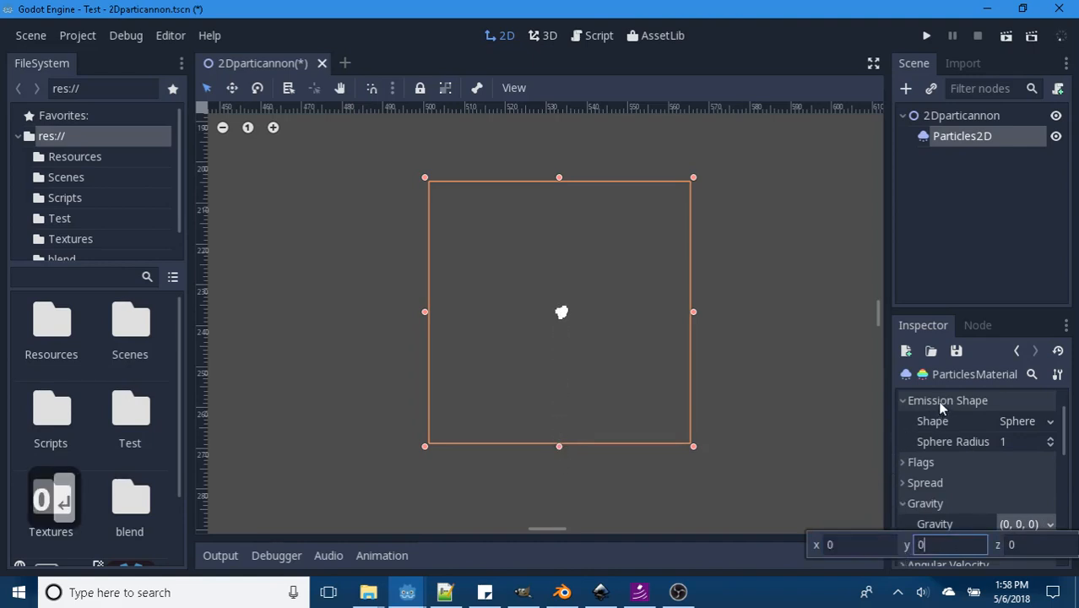
left_click(911, 438)
Step: Examine the Initial Velocity settings and the remaining property groups of the ParticlesMaterial
scroll(965, 458, "down", 5)
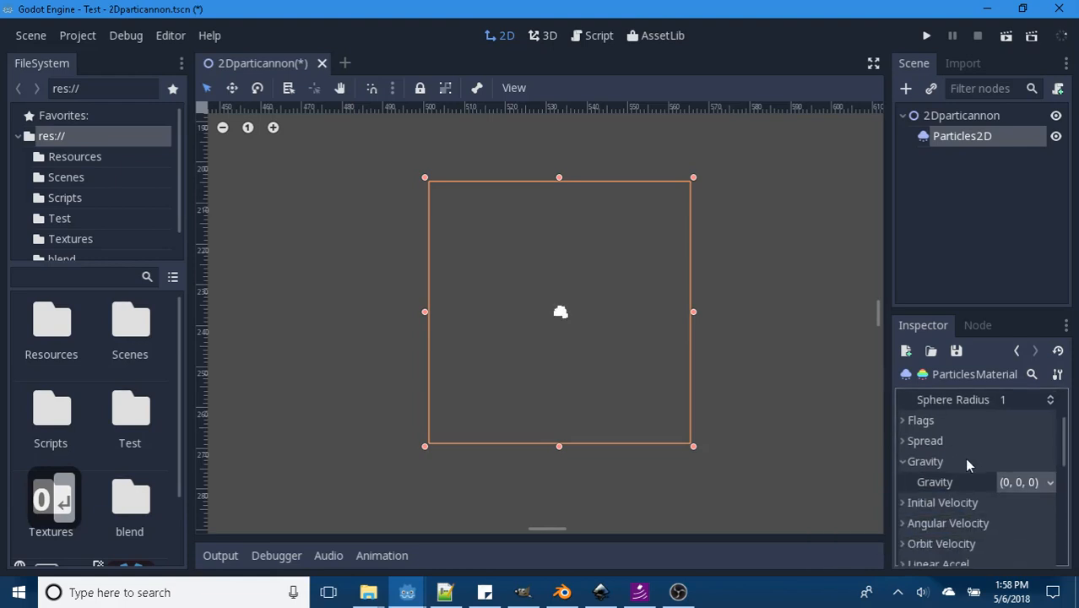
scroll(918, 464, "down", 2)
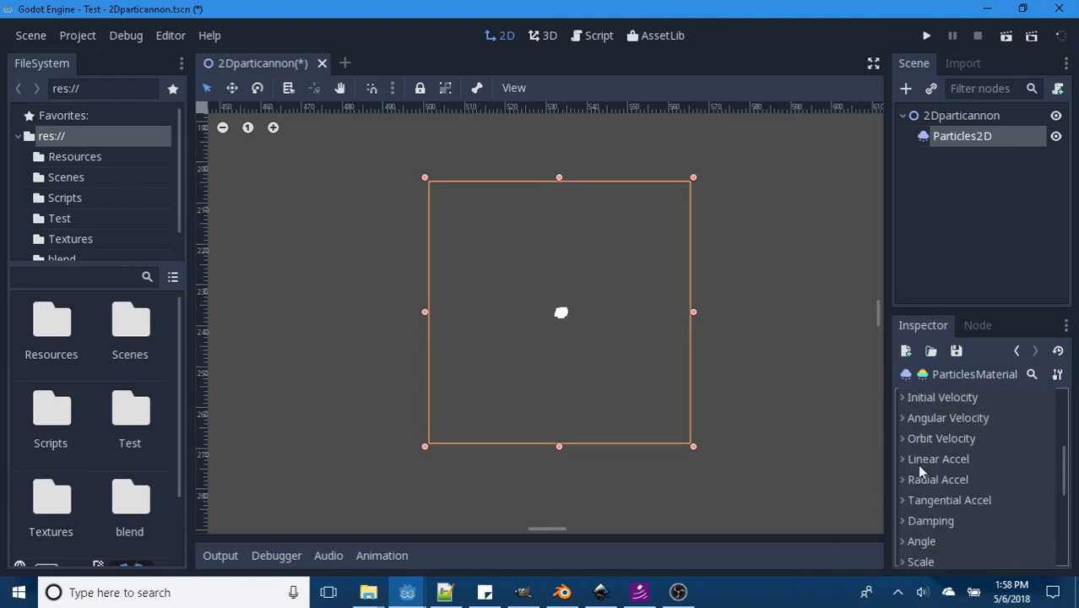
scroll(916, 463, "up", 2)
left_click(901, 418)
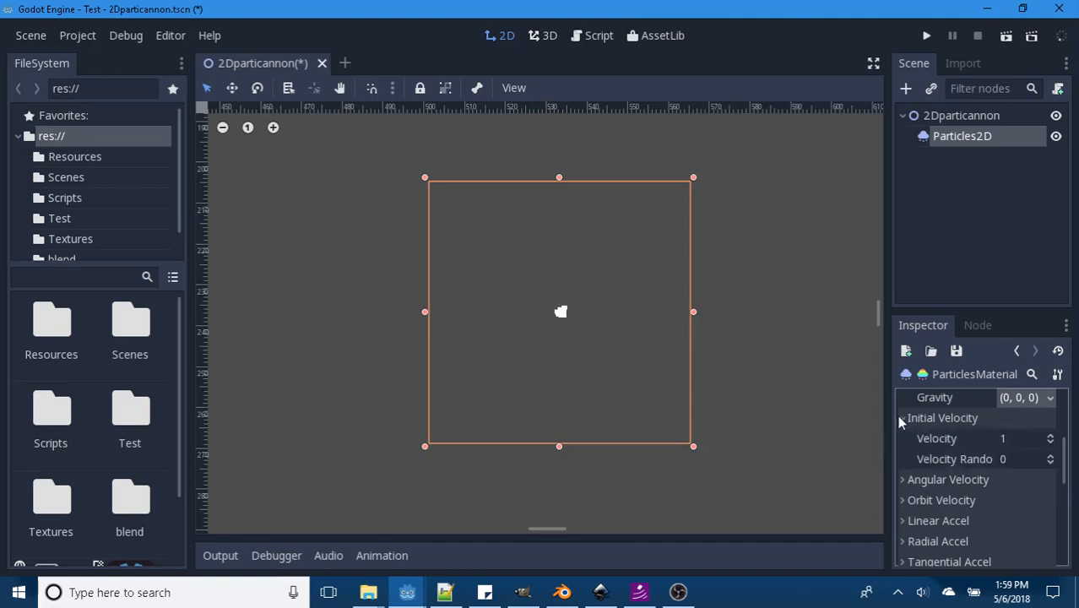
scroll(942, 462, "down", 7)
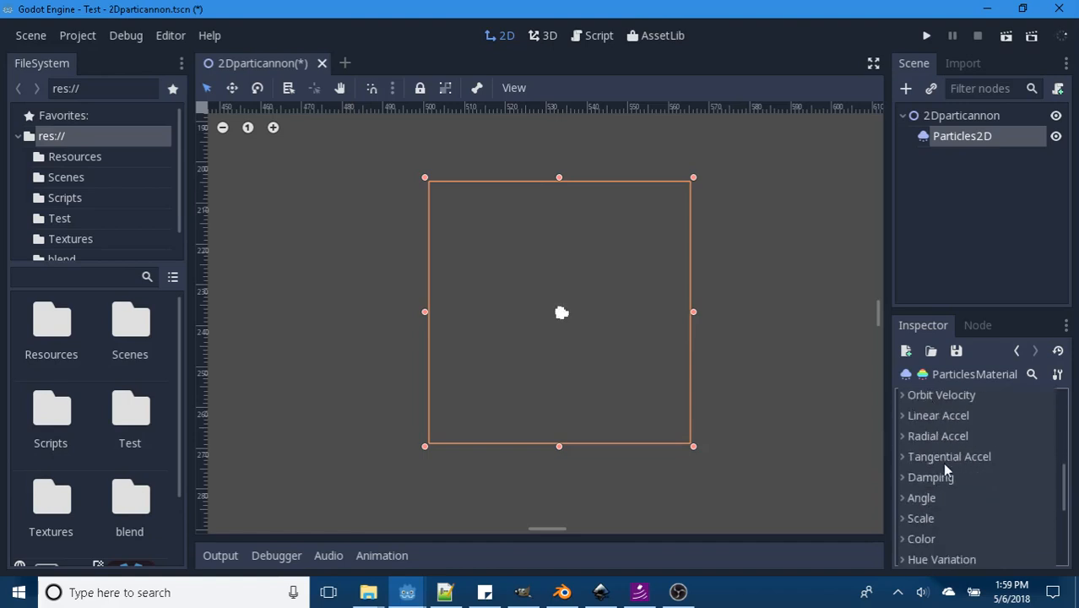
scroll(944, 466, "down", 1)
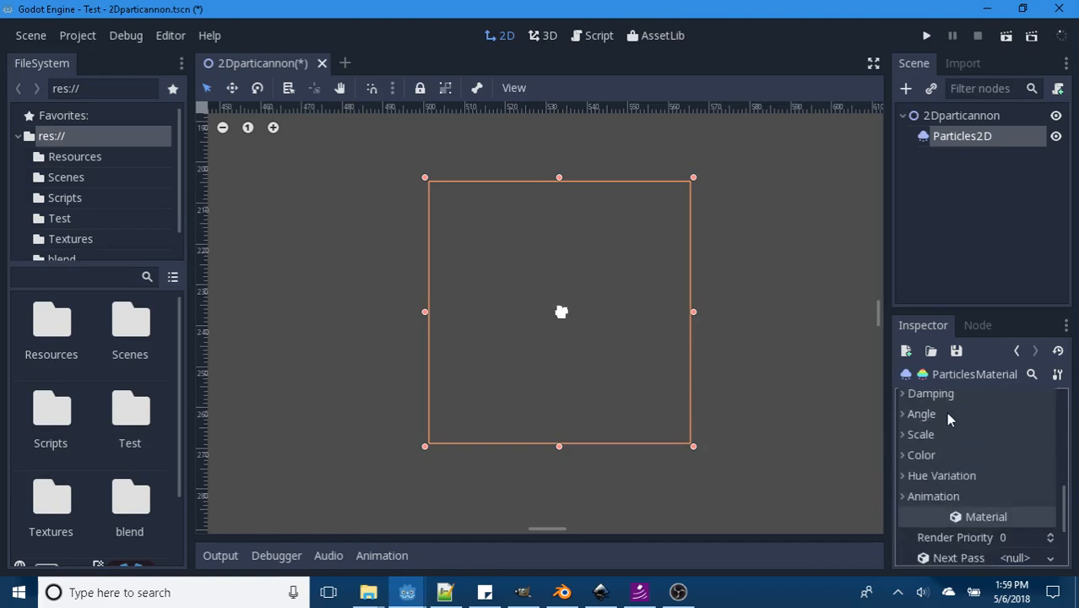
Step: Return to the Particles2D properties, set Explosiveness to 1 and try a value of 5
left_click(1018, 353)
scroll(986, 476, "up", 7)
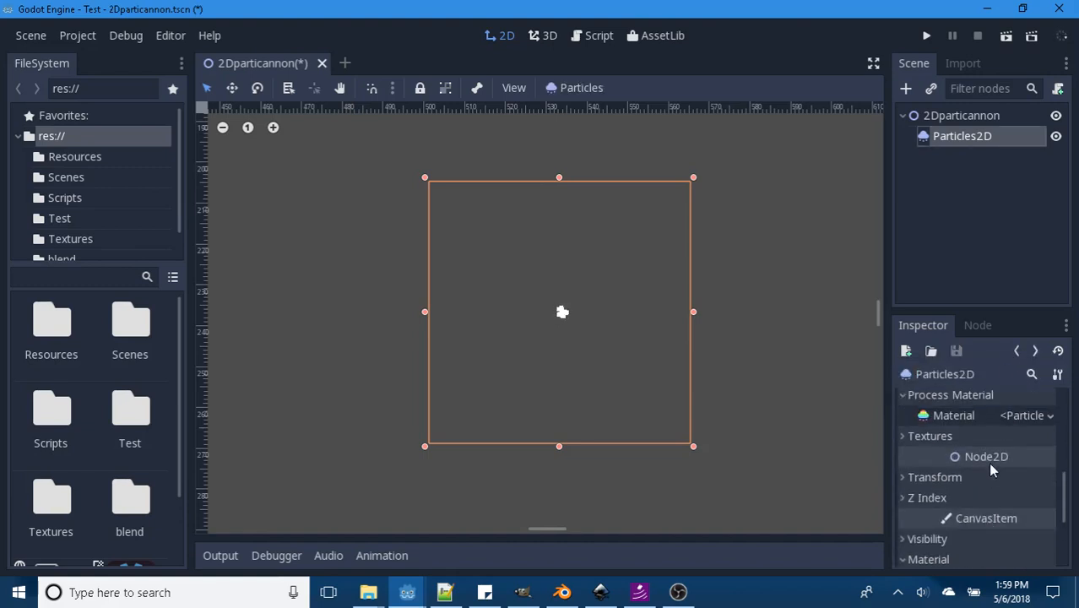
scroll(986, 463, "up", 4)
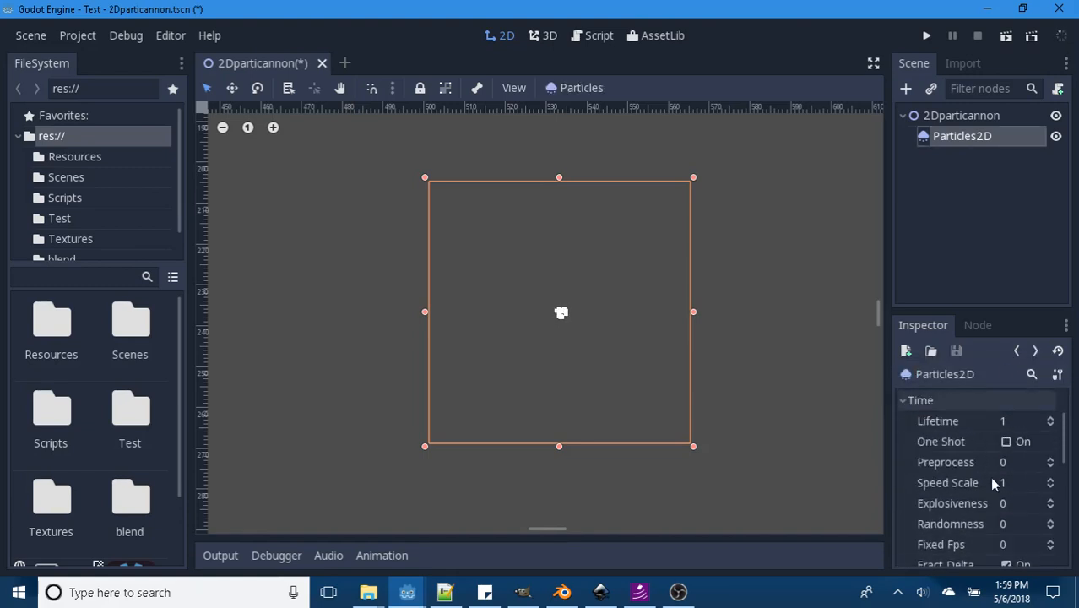
left_click(1010, 503)
type("1")
key("Return")
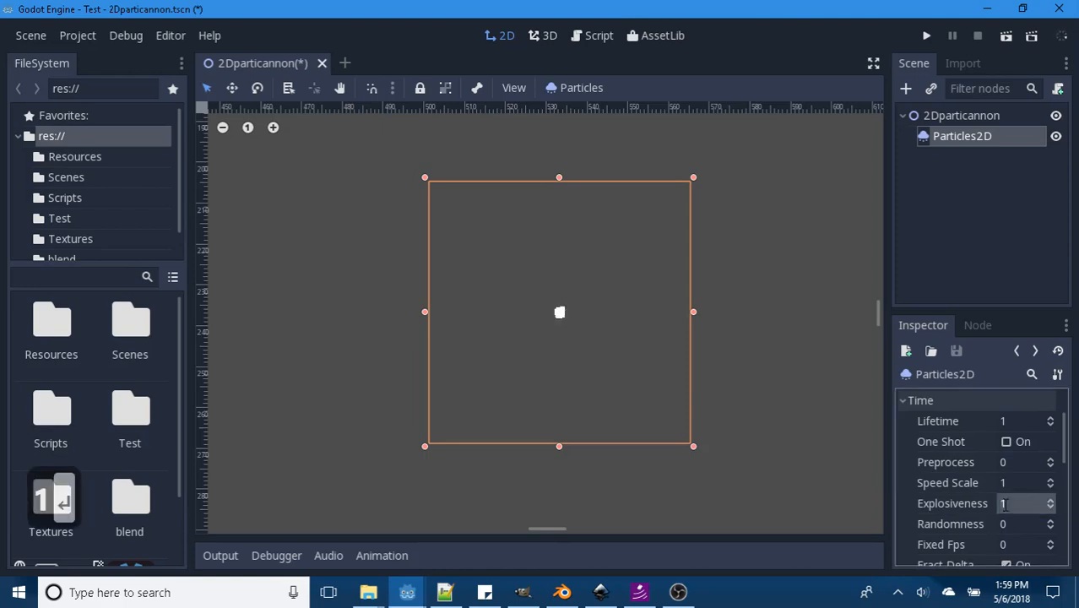
left_click(1005, 504)
key("Return")
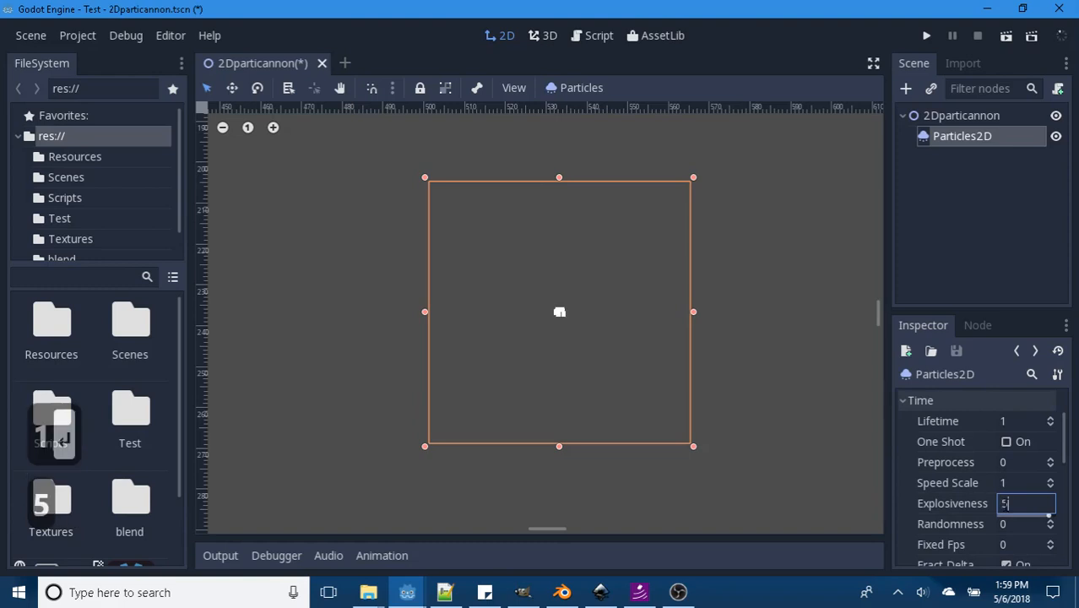
Step: Set the Randomness of the Particles2D node to 1
left_click(1008, 524)
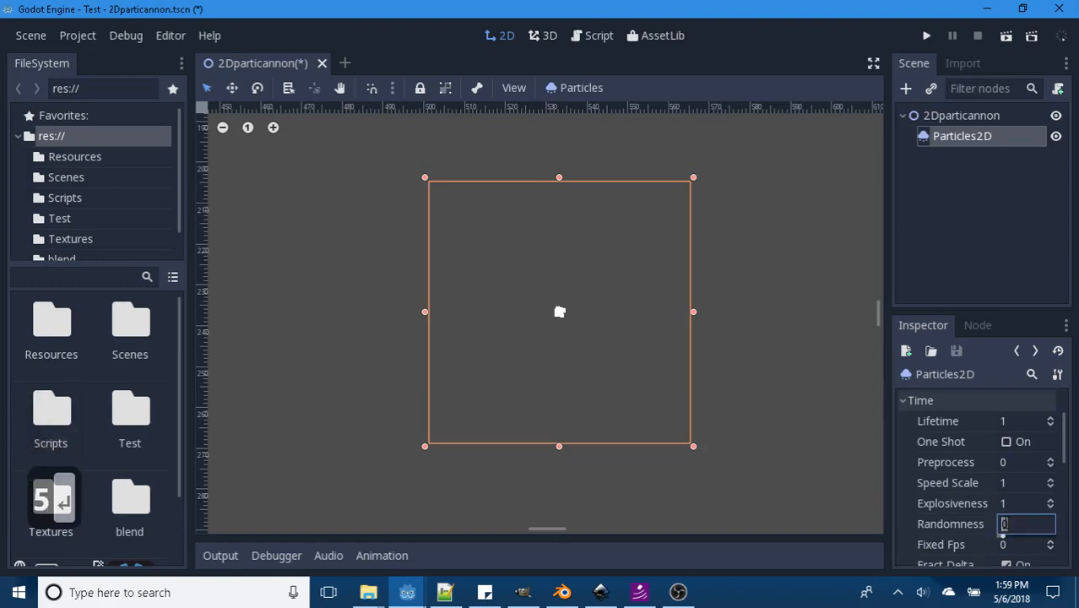
type("1")
key("Return")
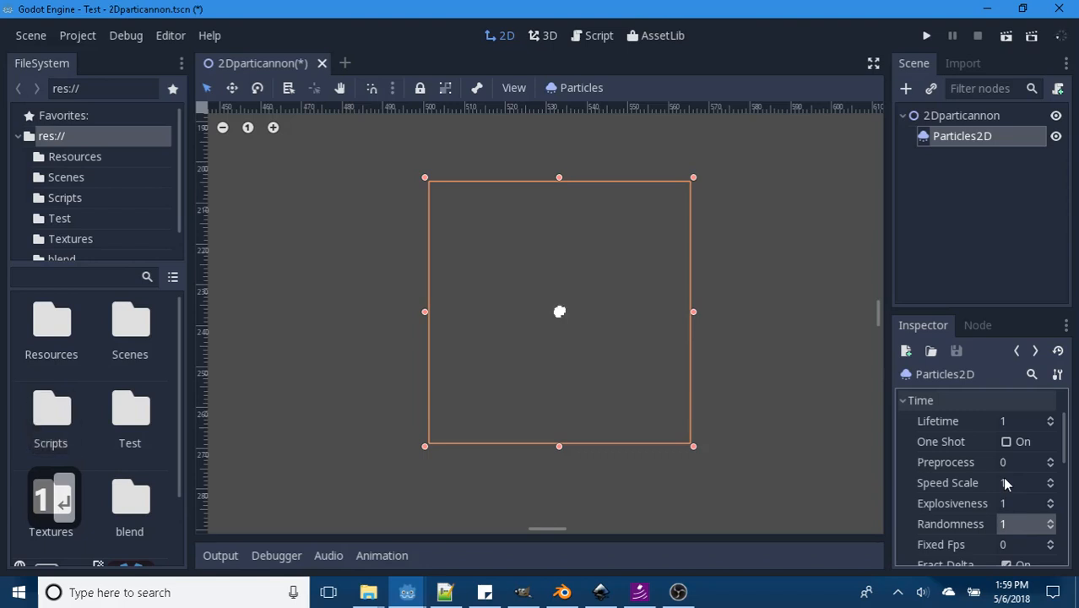
Step: Set the Particles2D node's Fixed Fps to 15 and view the emitted particles up close
scroll(968, 471, "down", 3)
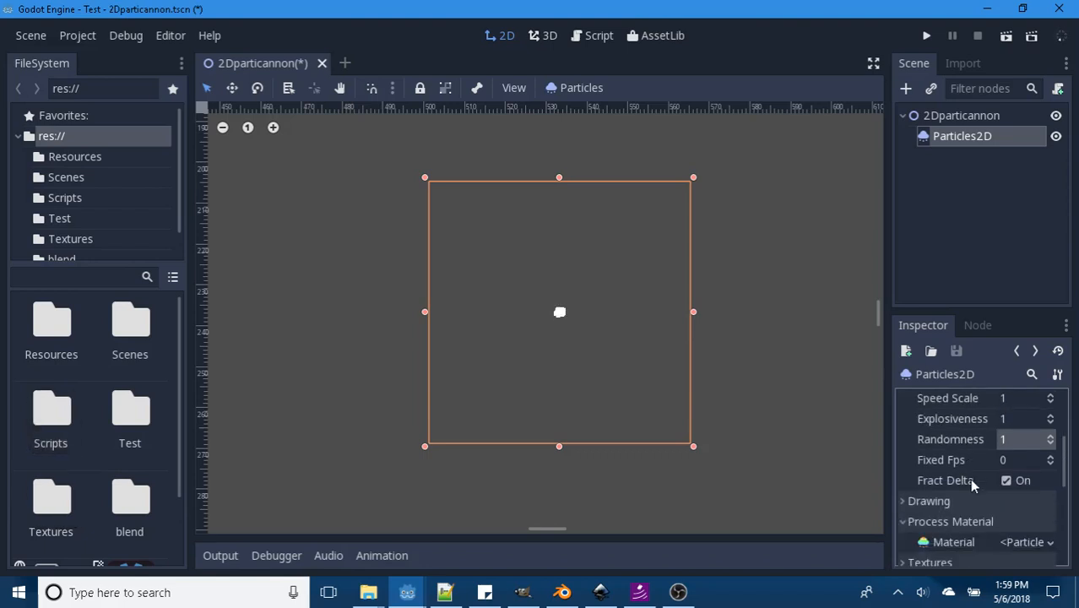
scroll(987, 472, "down", 1)
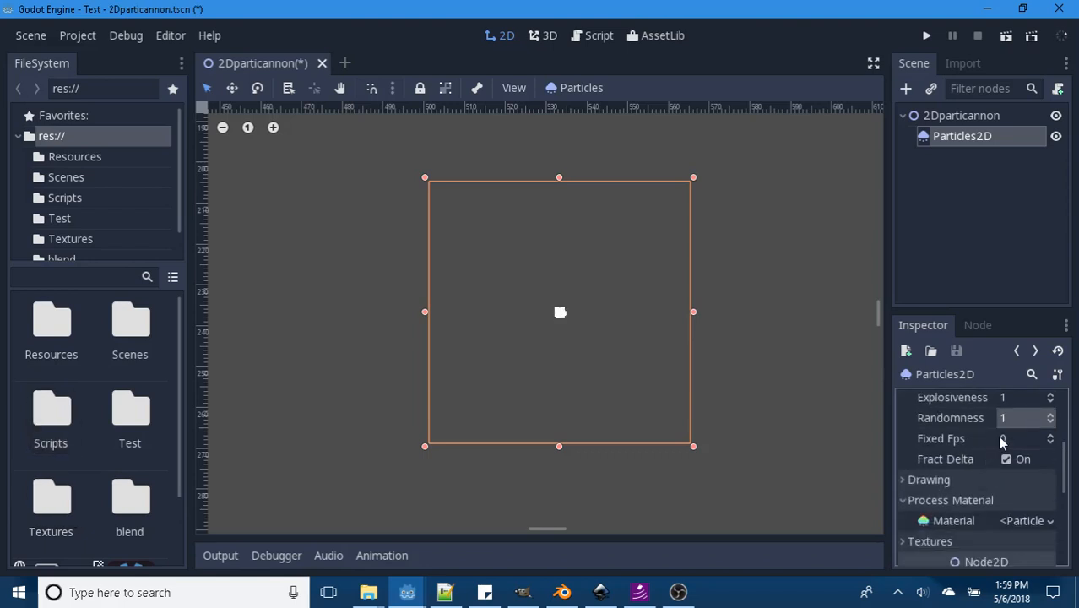
left_click(1004, 438)
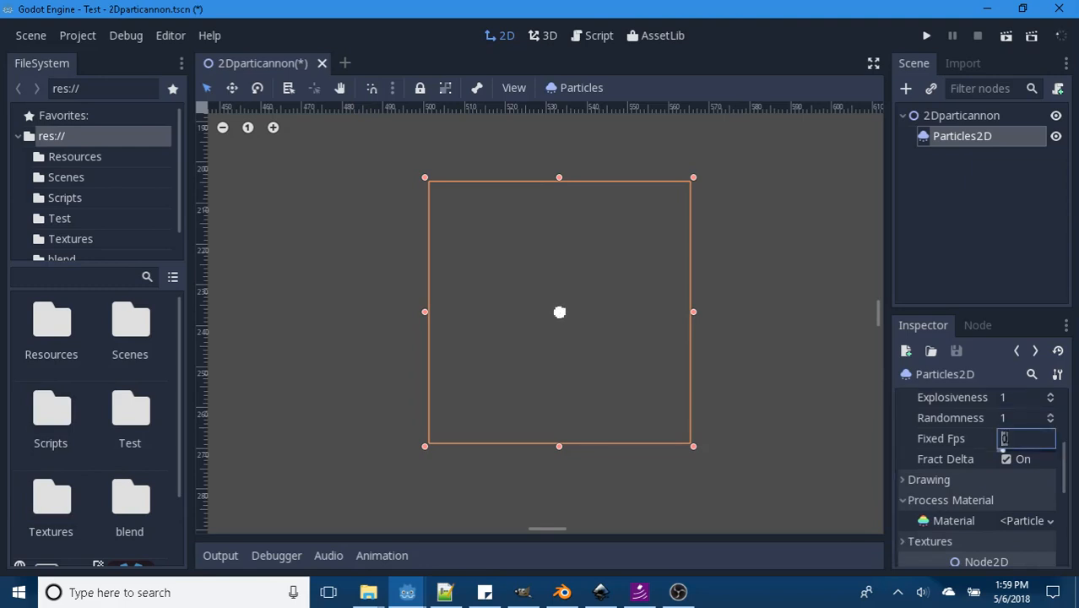
type("15")
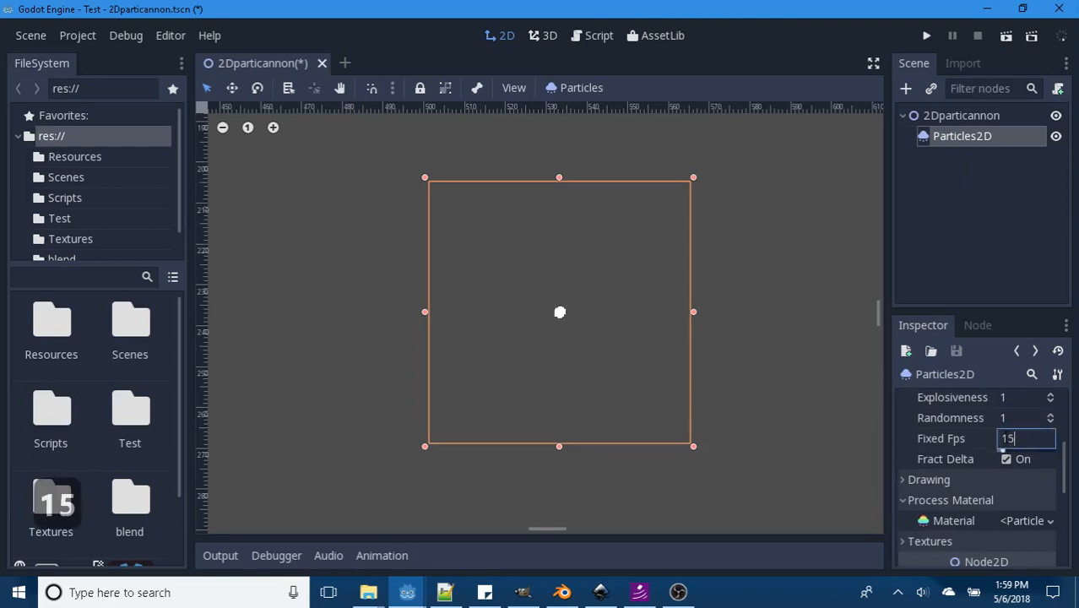
key("Return")
scroll(590, 320, "up", 3)
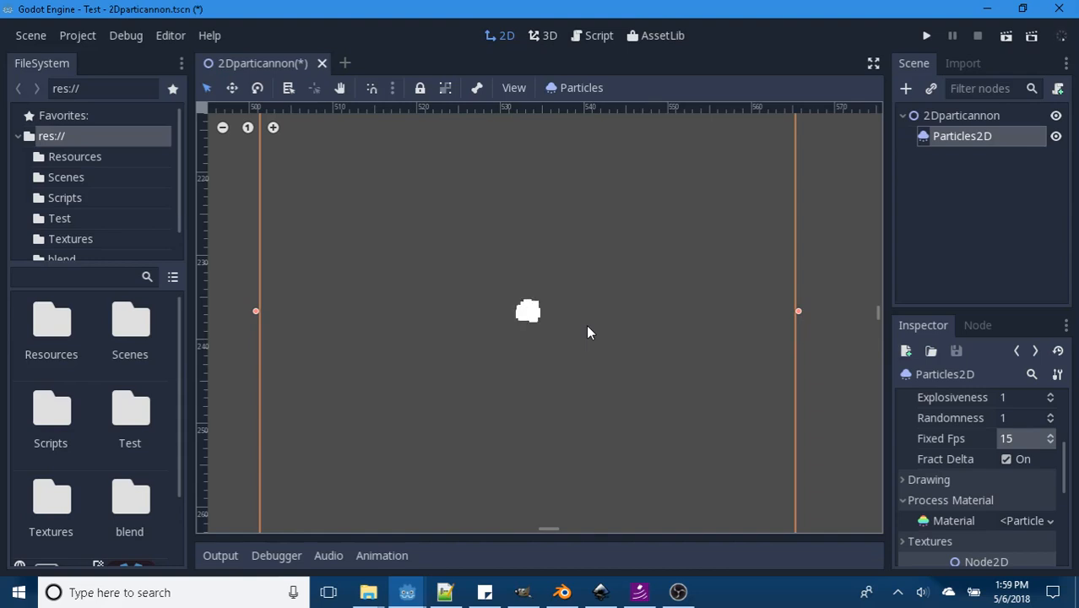
Step: Examine the remaining Particles2D property groups, including Drawing and CanvasItem Material, and open the node's ParticlesMaterial for editing
scroll(971, 427, "down", 1)
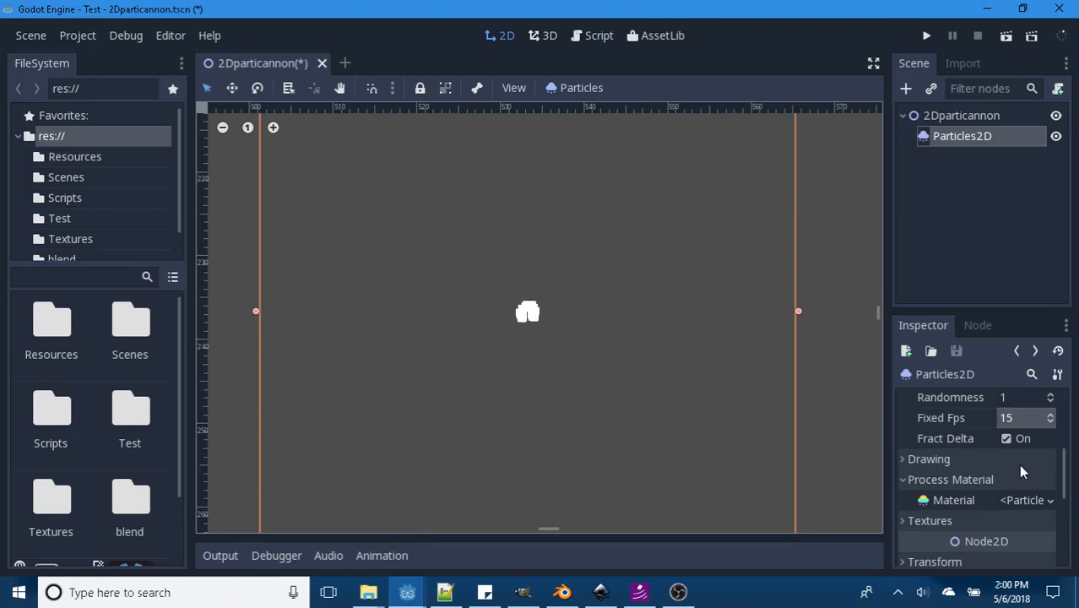
scroll(1020, 471, "down", 1)
scroll(1021, 485, "down", 1)
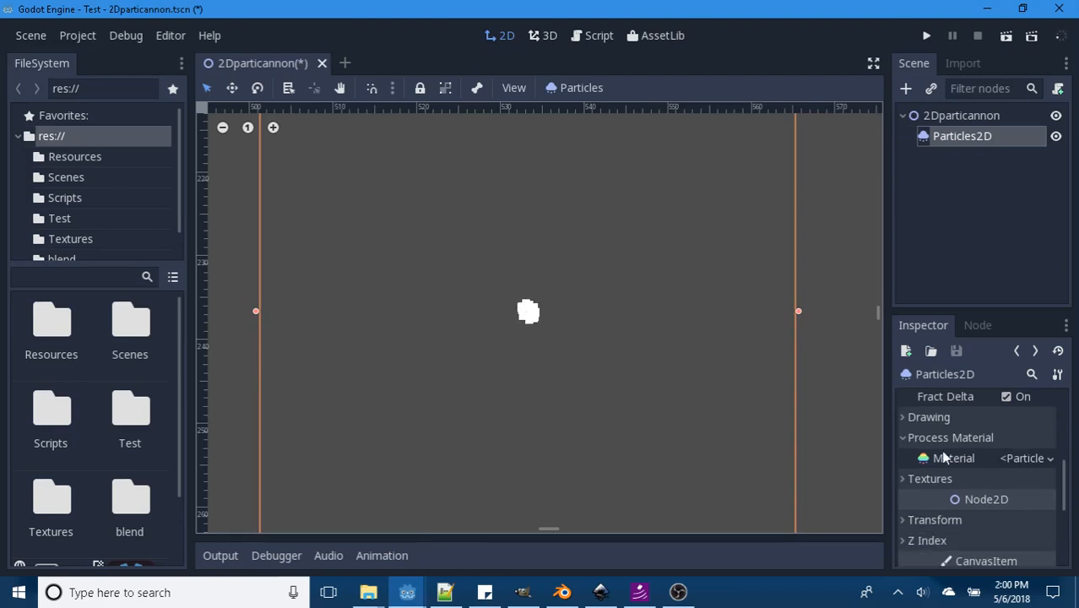
left_click(904, 420)
left_click(902, 420)
scroll(979, 475, "down", 3)
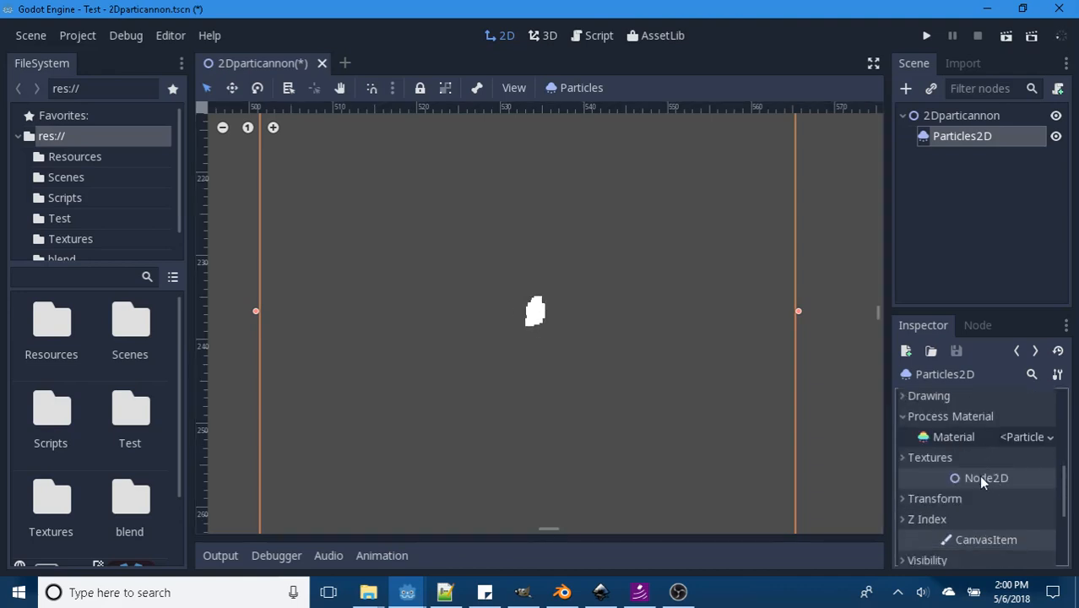
scroll(979, 478, "down", 3)
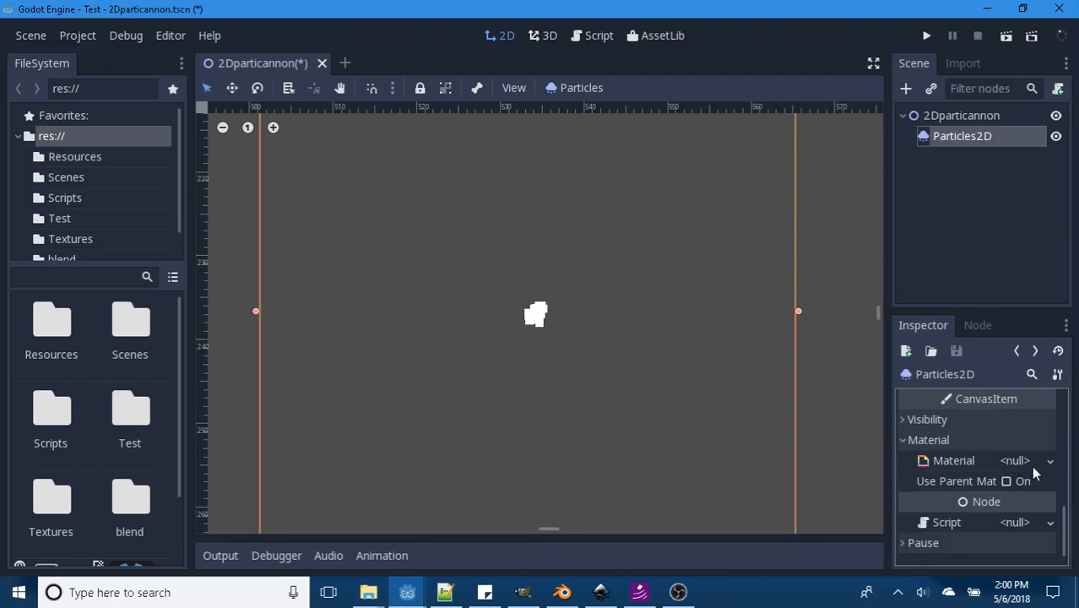
scroll(1032, 469, "up", 5)
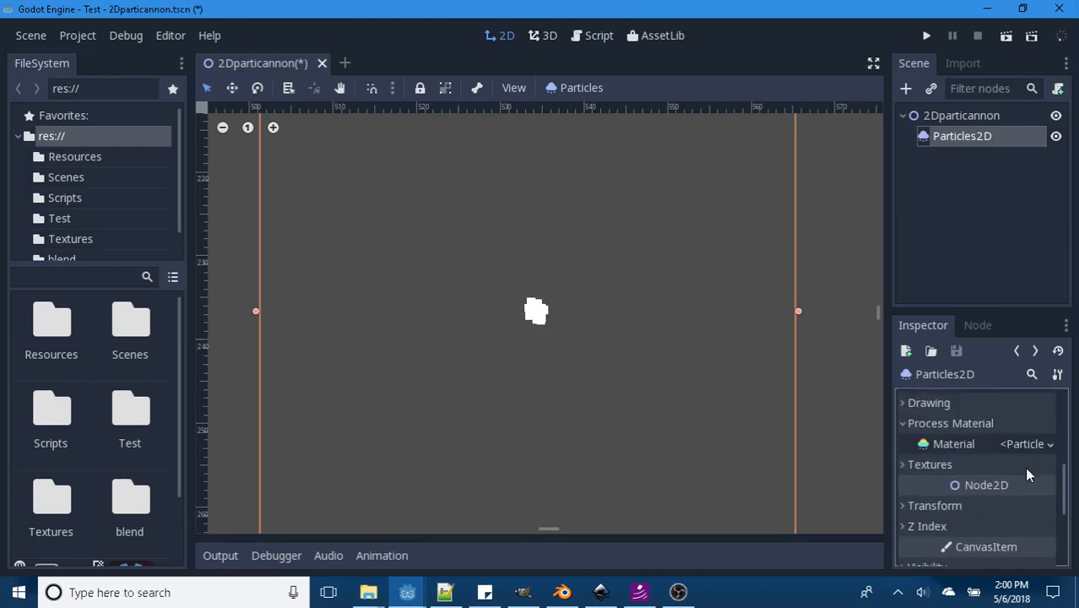
left_click(1016, 441)
scroll(1012, 441, "up", 3)
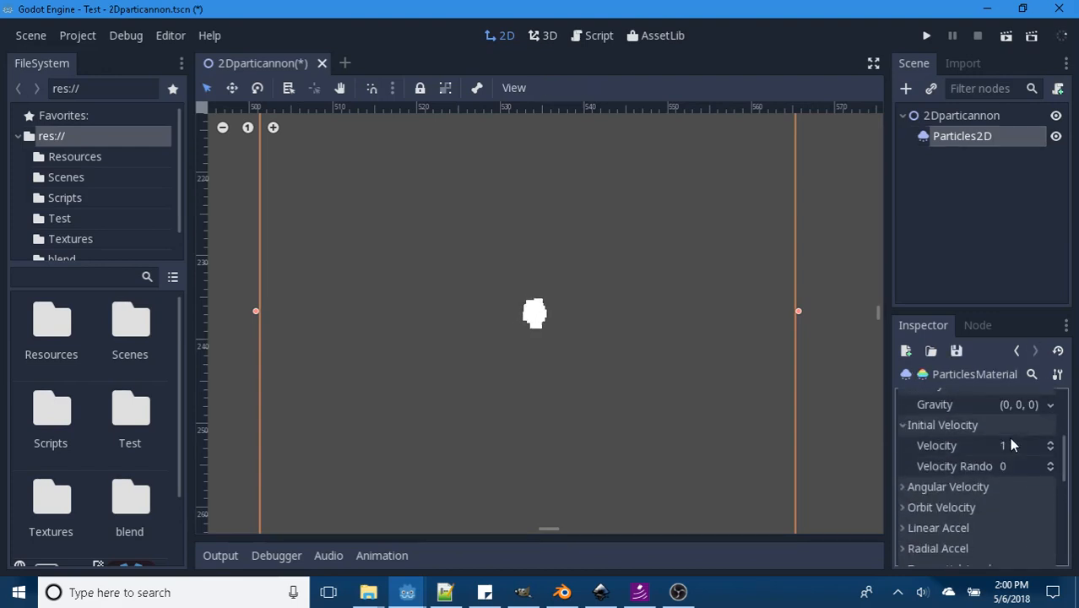
scroll(963, 470, "down", 1)
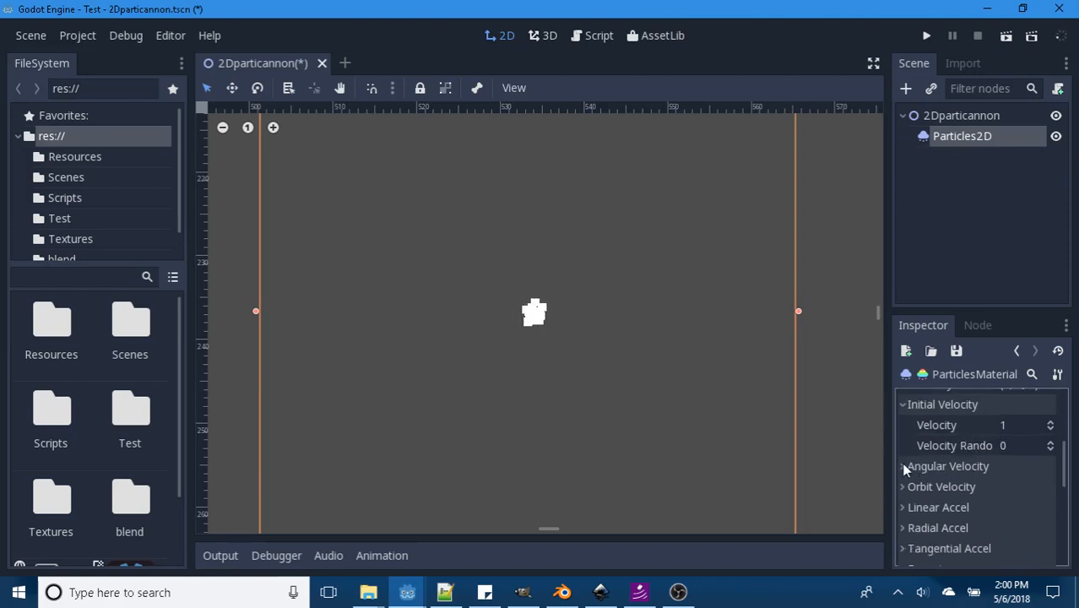
Step: Try an Angular Velocity of 1 on the ParticlesMaterial, and return it to 0
left_click(904, 467)
left_click(1006, 487)
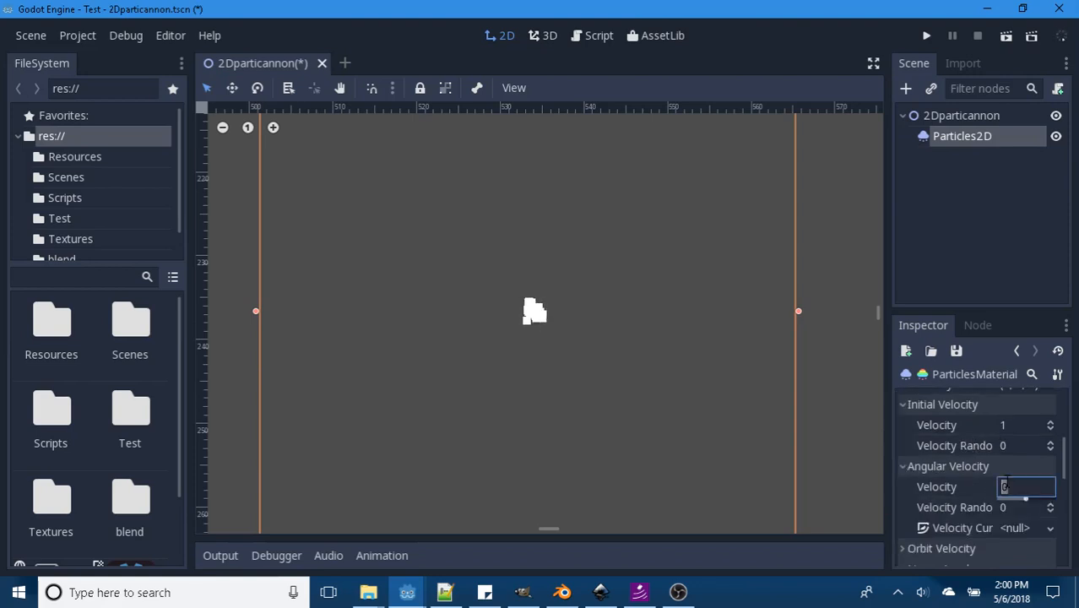
type("1")
key("Return")
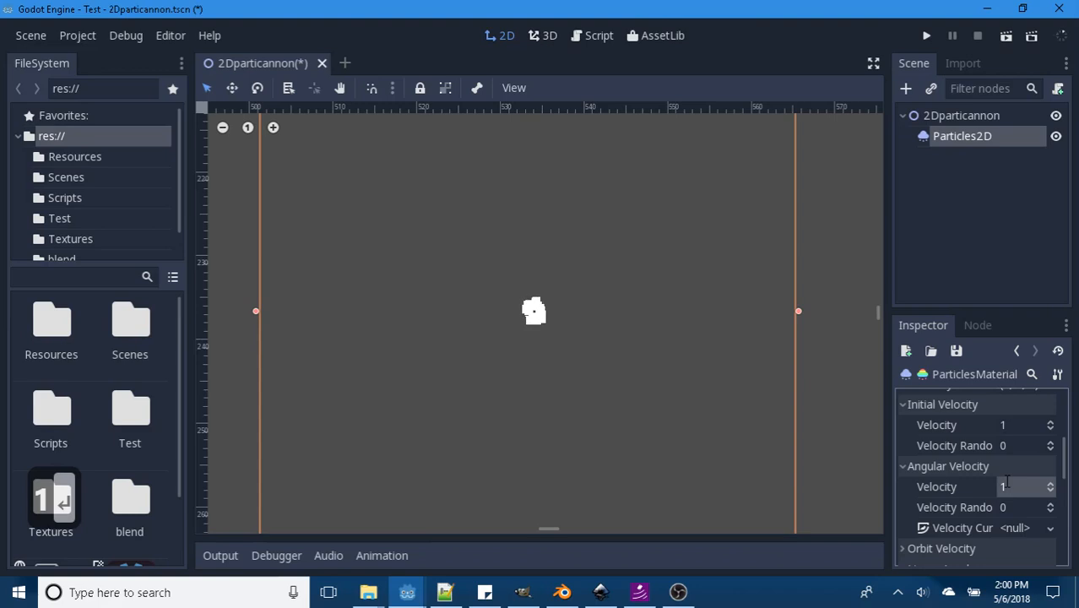
left_click(1003, 490)
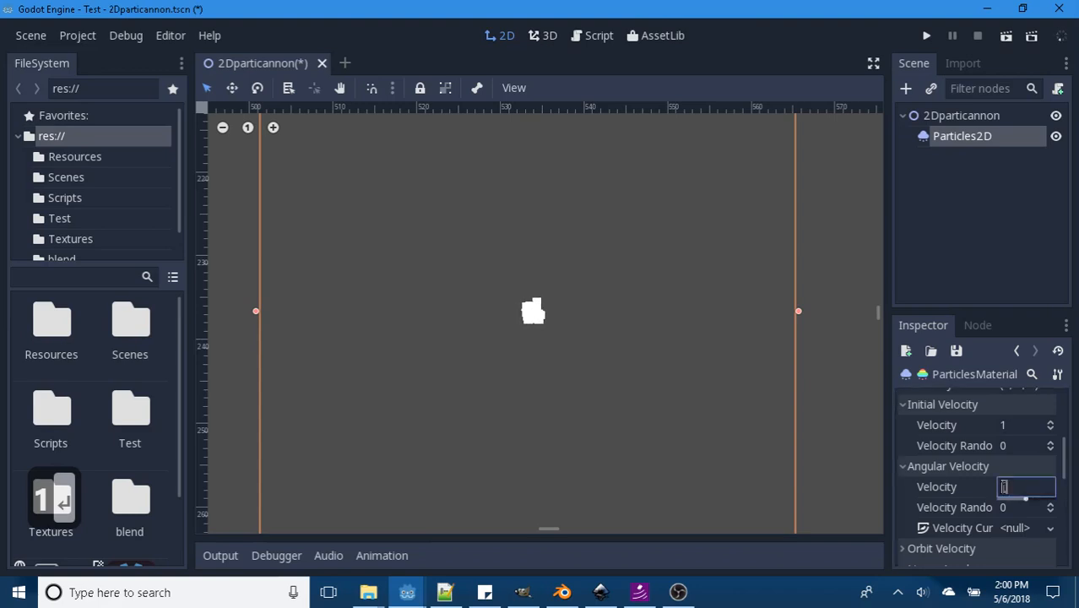
type("0")
key("Return")
Step: Set the Velocity under the ParticlesMaterial's Initial Velocity to 5
scroll(983, 453, "up", 1)
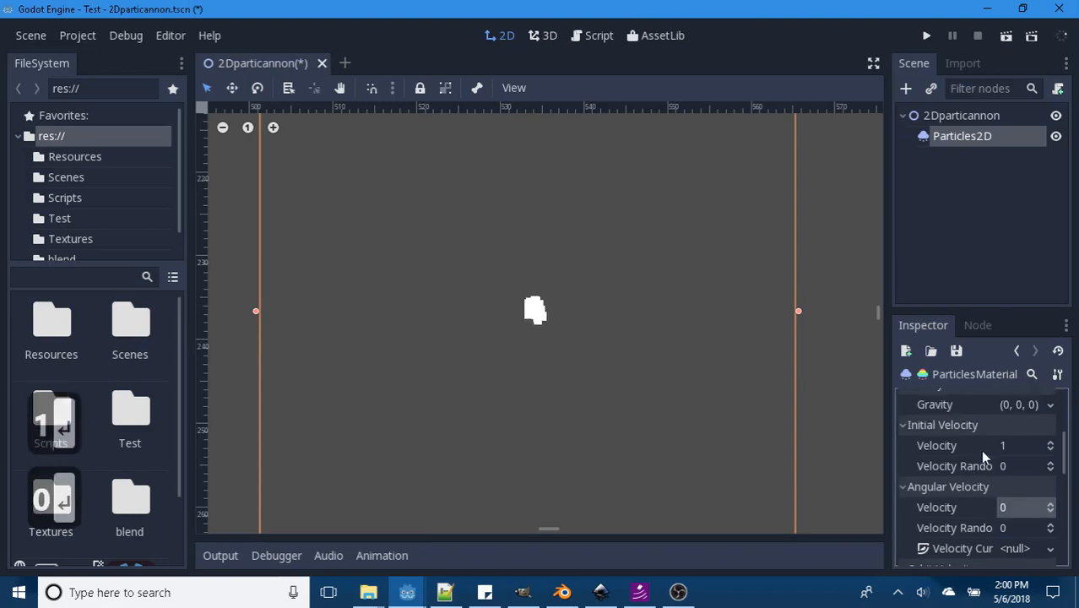
left_click(1005, 448)
type("5")
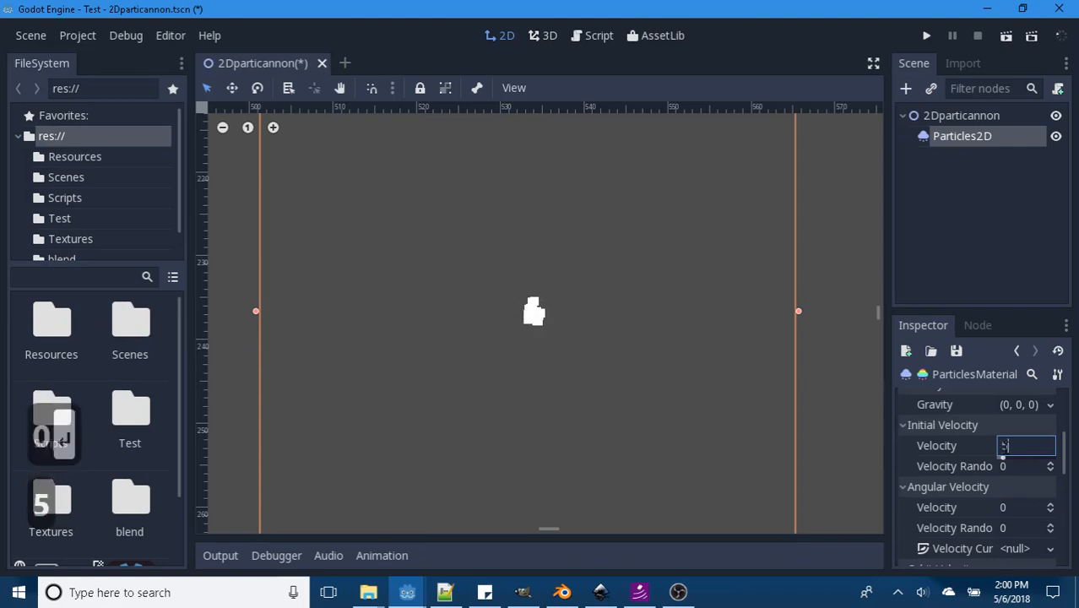
key("Return")
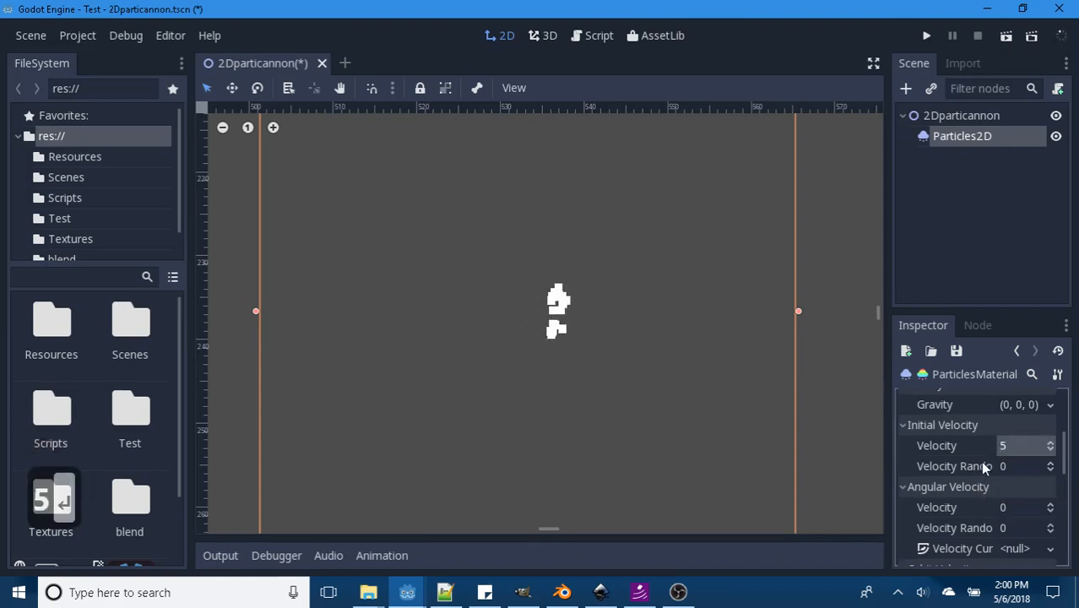
Step: Expand the Linear Accel and Radial Accel groups of the ParticlesMaterial and set the radial Accel to 10
scroll(984, 467, "down", 4)
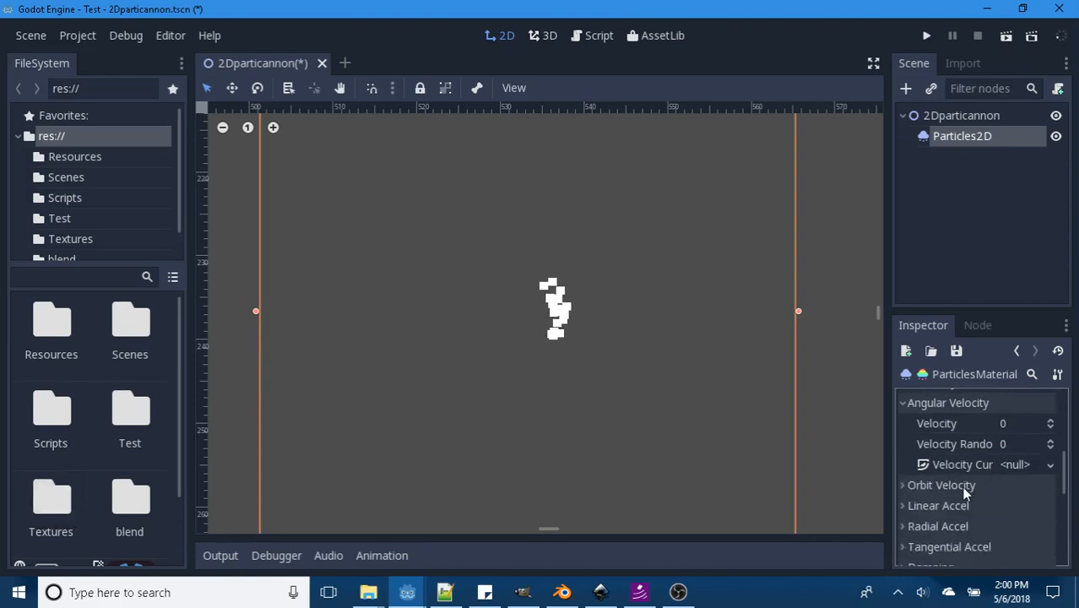
scroll(958, 494, "down", 1)
left_click(904, 485)
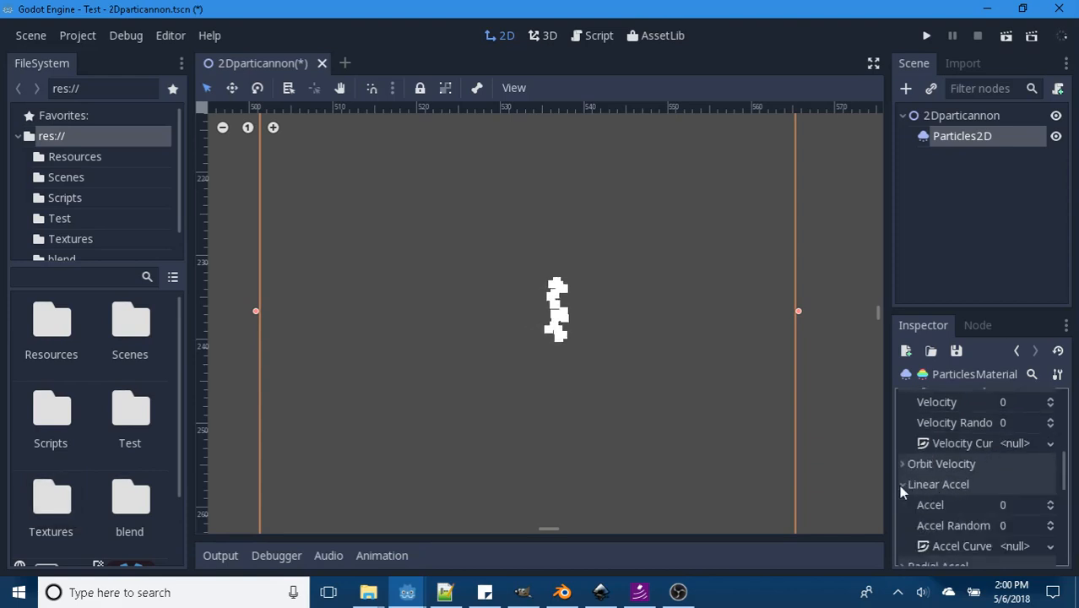
scroll(898, 485, "down", 5)
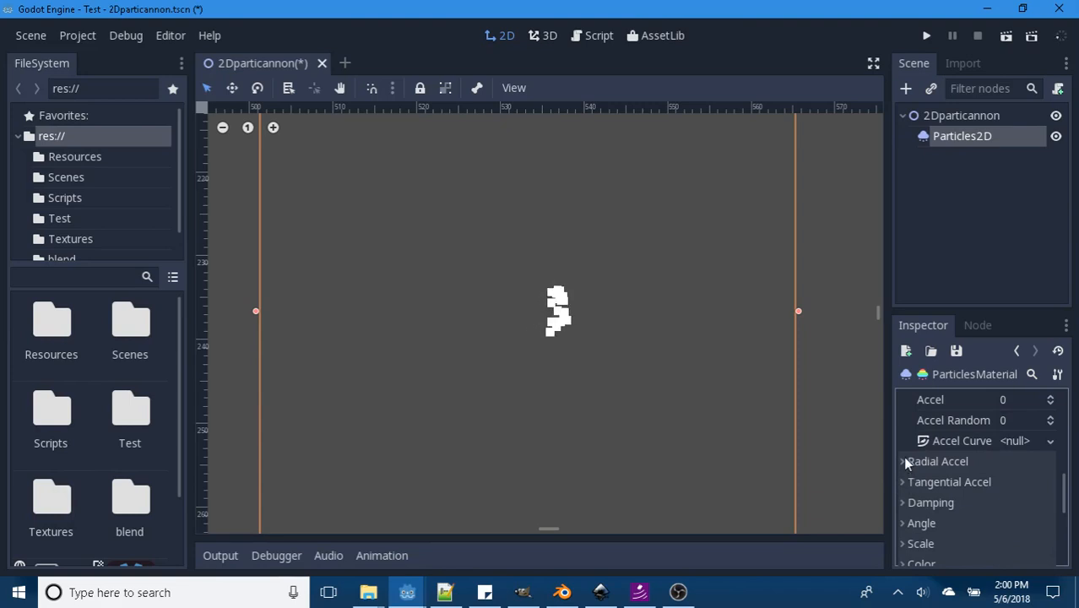
left_click(905, 461)
left_click(1003, 483)
type("10")
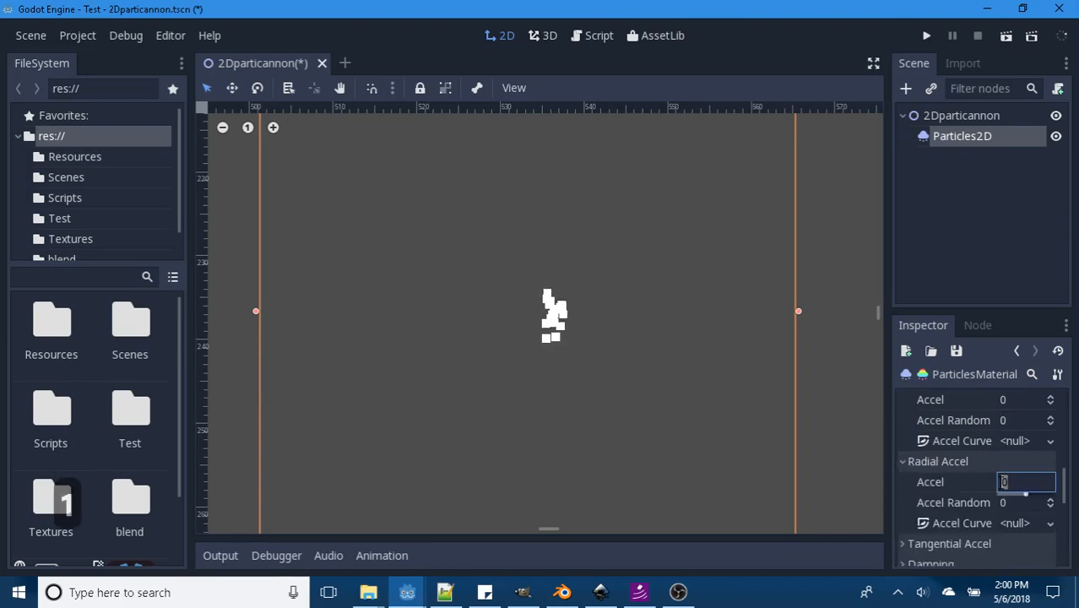
key("Return")
Step: Set the ParticlesMaterial's Spread to 180 and its Flatness to 1
scroll(1009, 456, "up", 6)
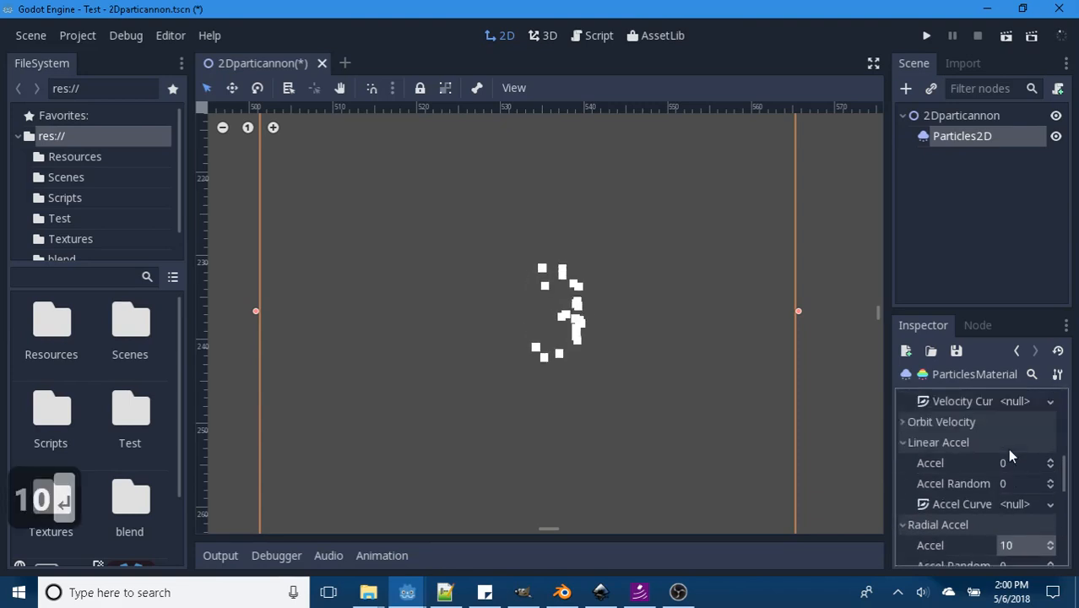
scroll(1008, 448, "up", 5)
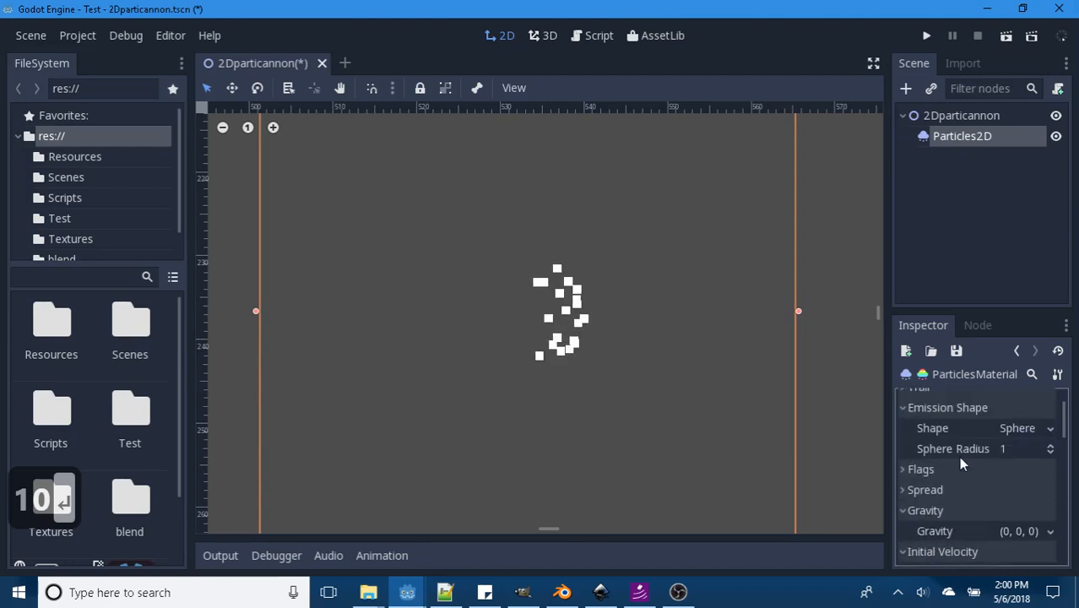
left_click(904, 490)
left_click(1010, 511)
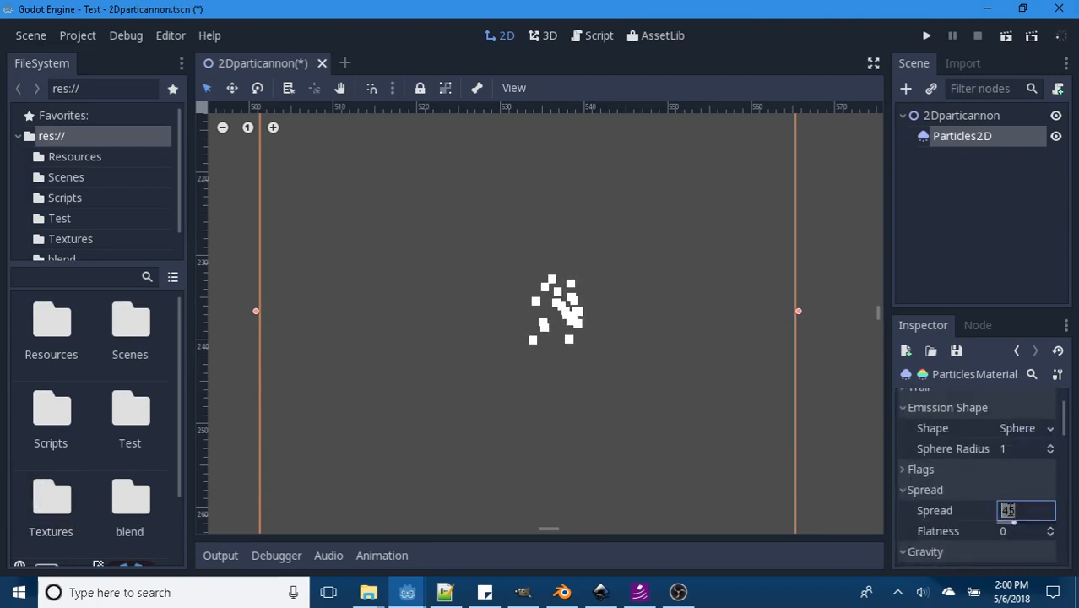
type("180")
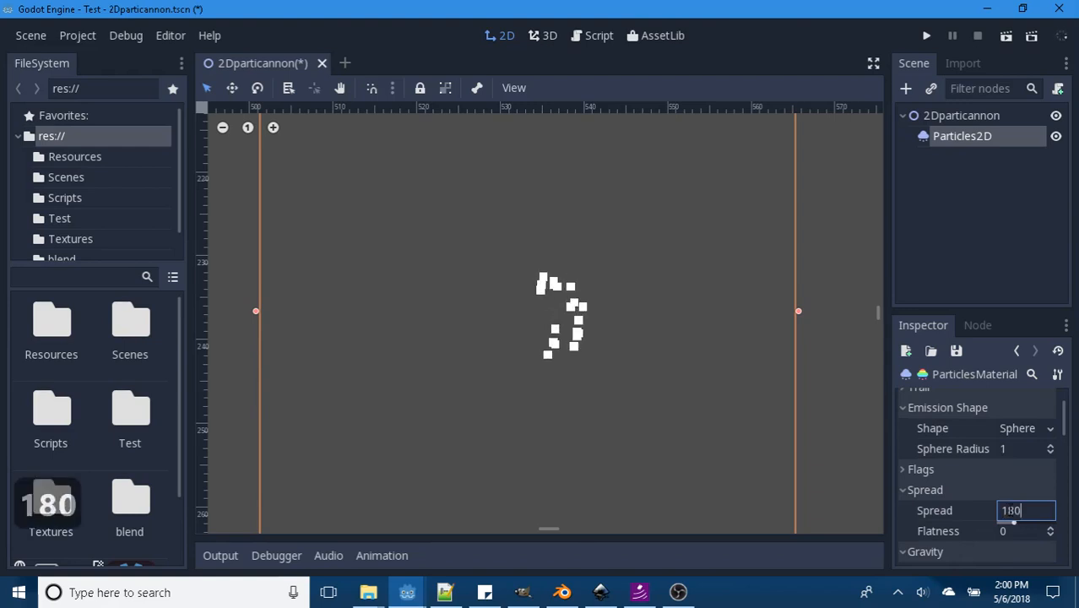
key("Return")
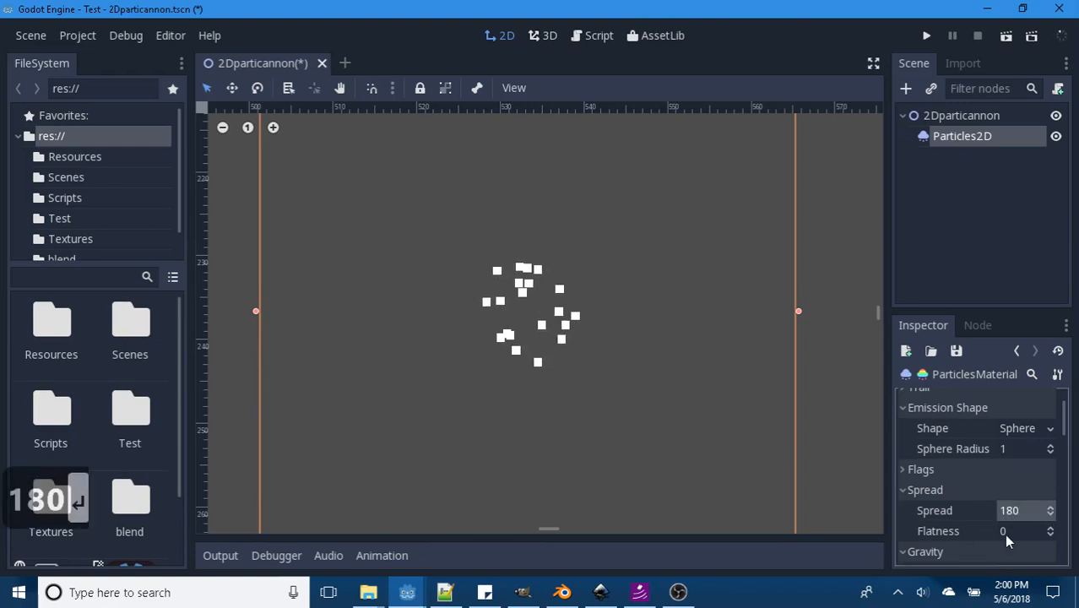
left_click(1005, 534)
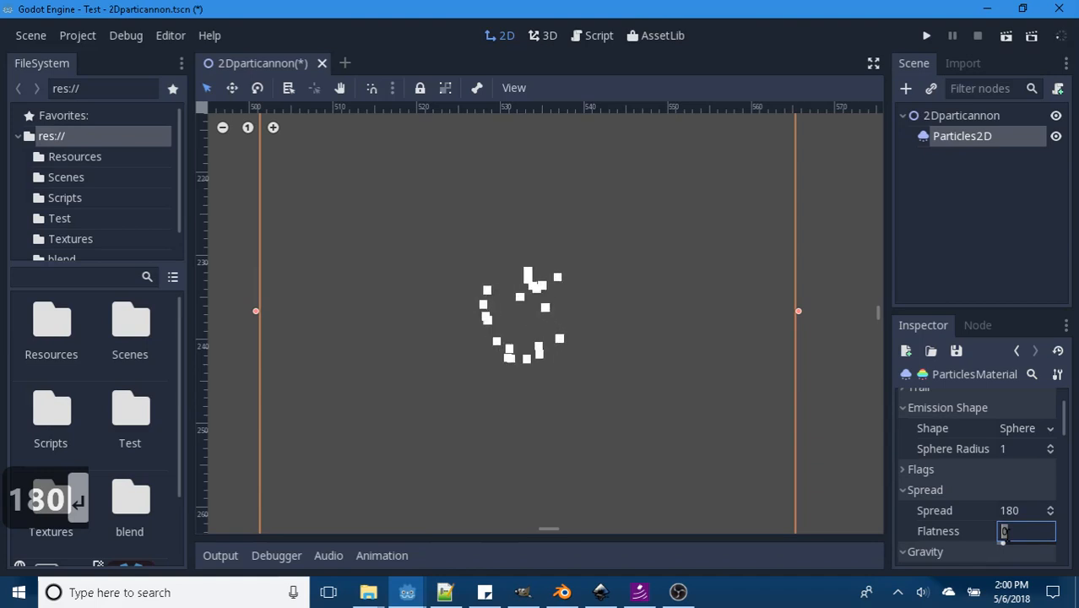
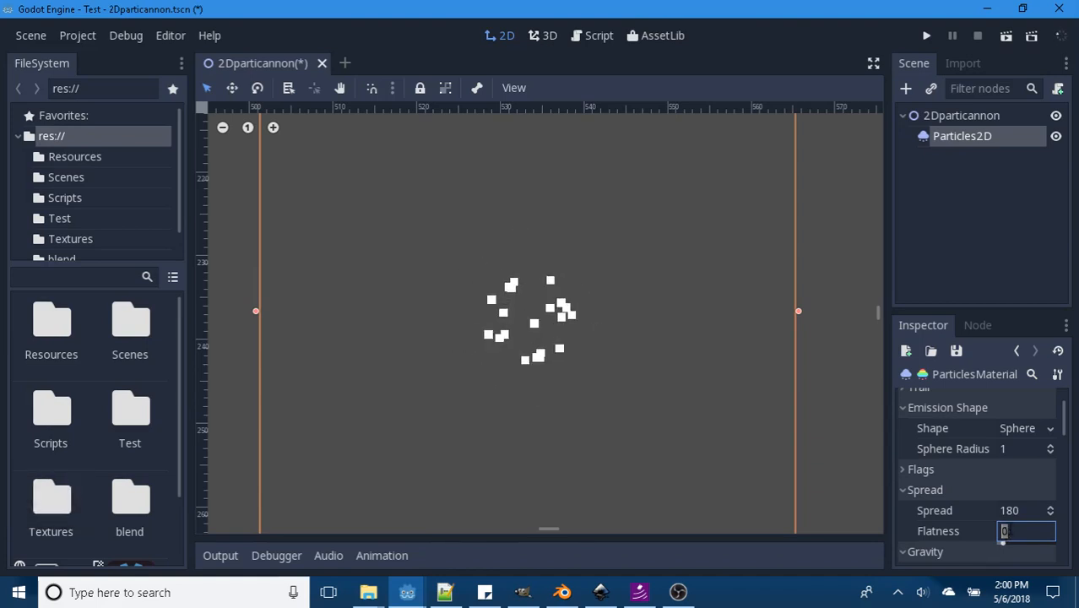
type("1")
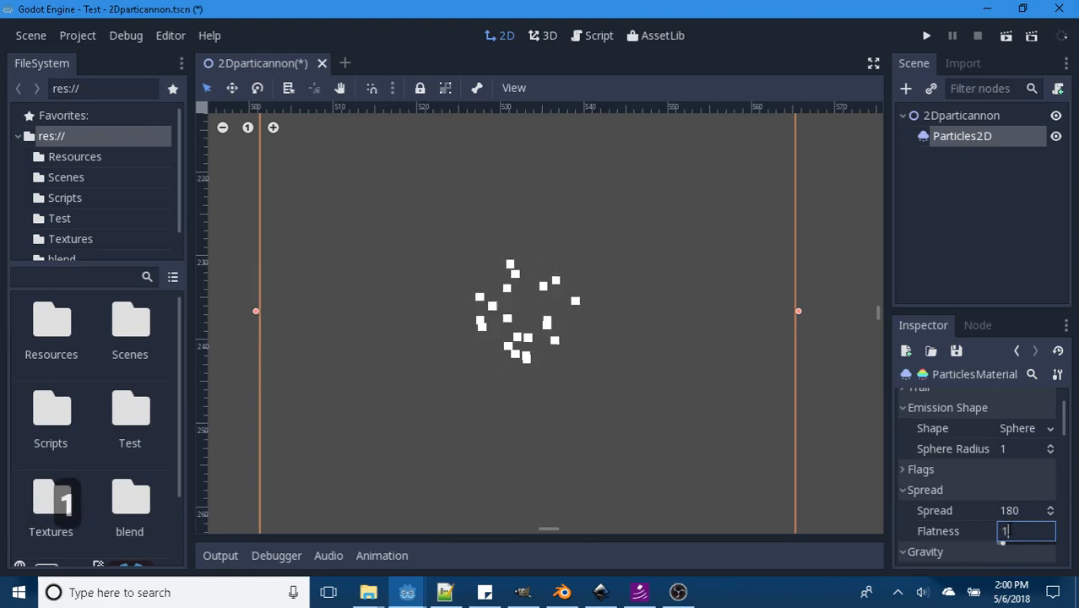
key("Return")
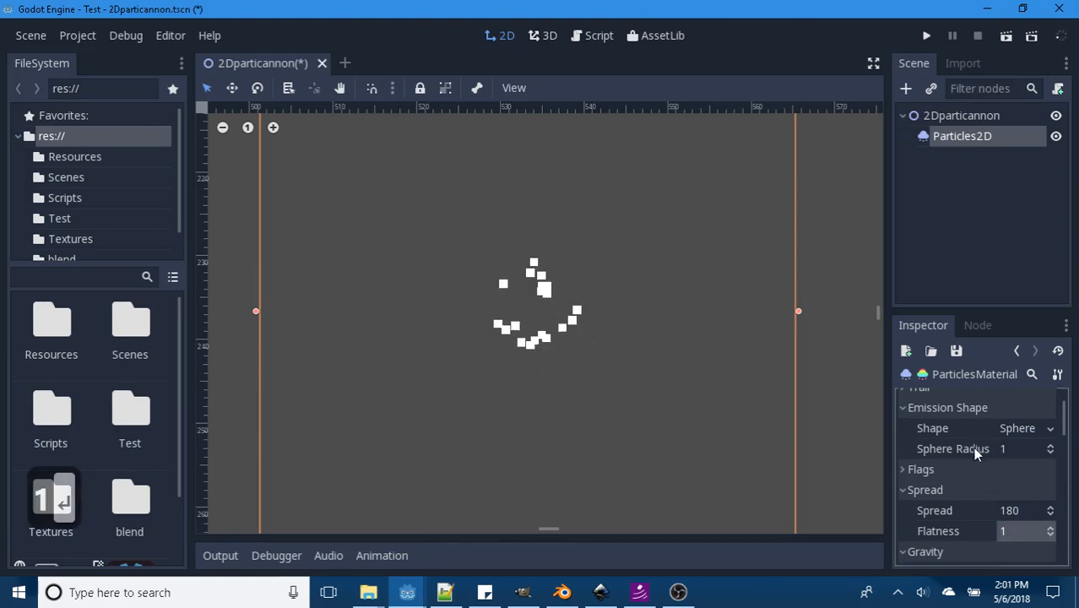
Step: Reset the ParticlesMaterial's radial Accel to 0
scroll(973, 460, "down", 5)
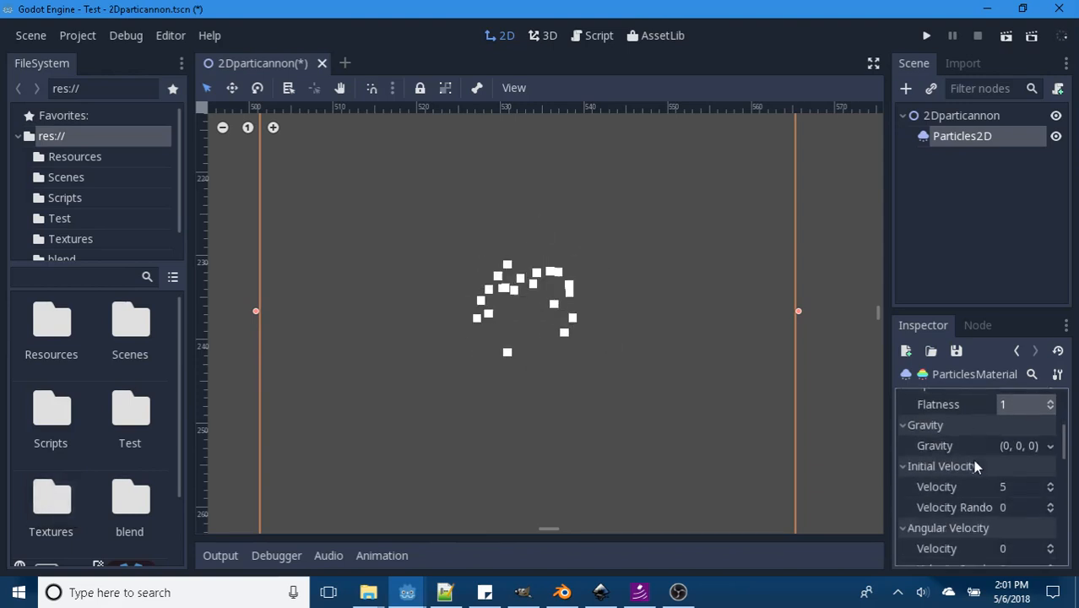
scroll(973, 461, "down", 6)
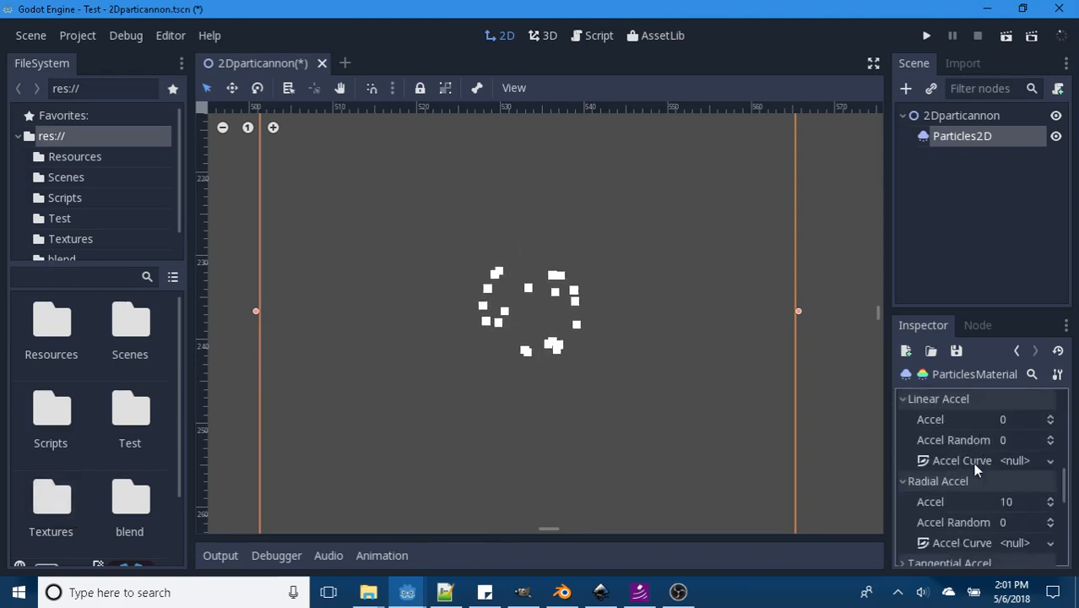
scroll(1021, 461, "down", 2)
scroll(1025, 458, "up", 1)
left_click(1008, 459)
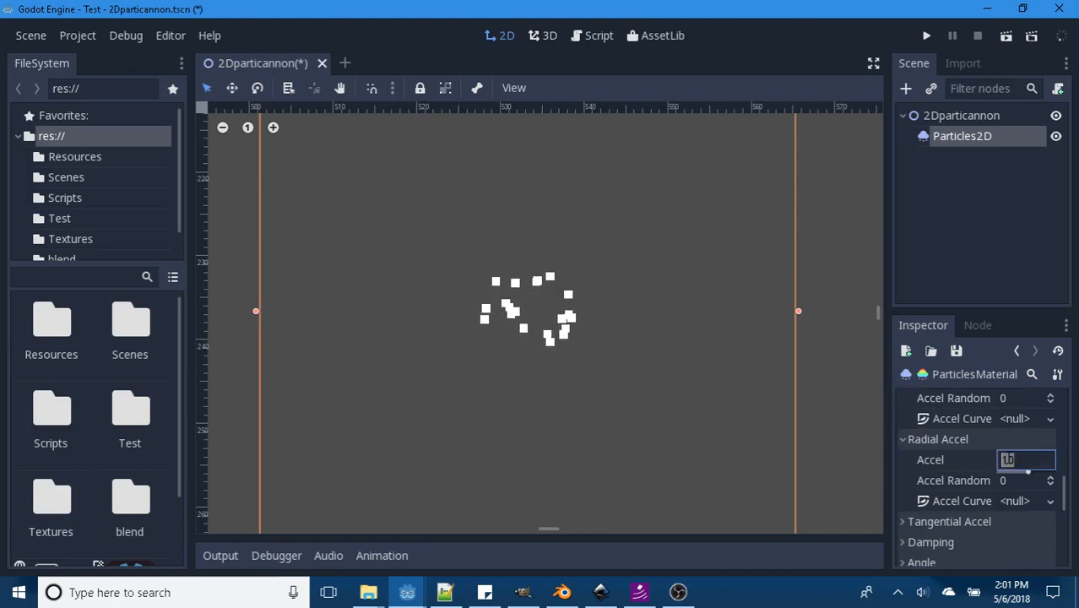
type("0")
key("Return")
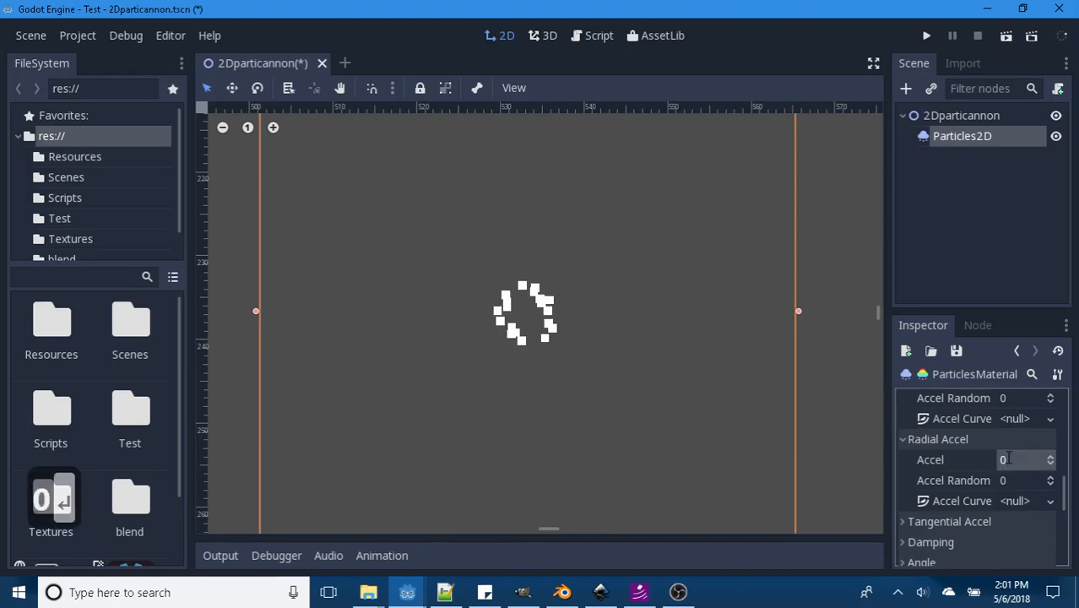
Step: Return to the Particles2D node's properties and assign a new CanvasItemMaterial to its CanvasItem Material
scroll(1002, 470, "down", 3)
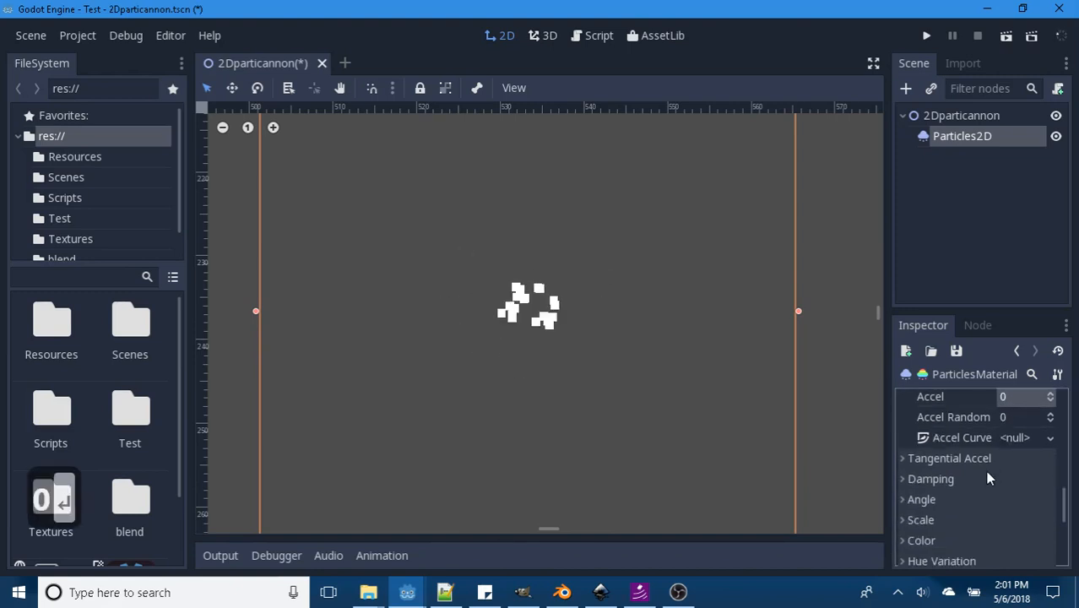
scroll(987, 468, "down", 7)
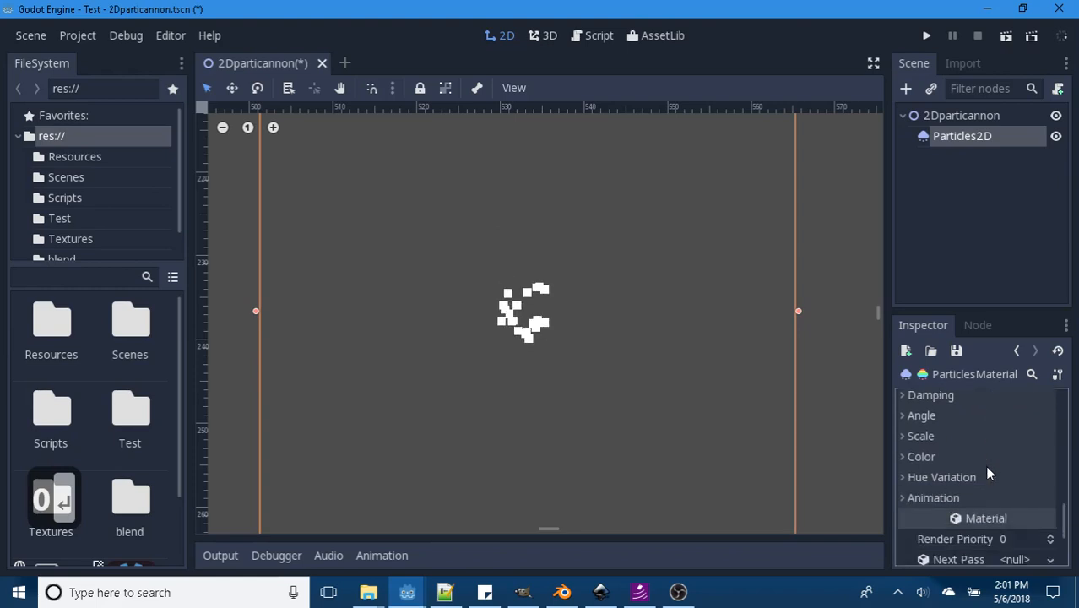
scroll(988, 475, "down", 2)
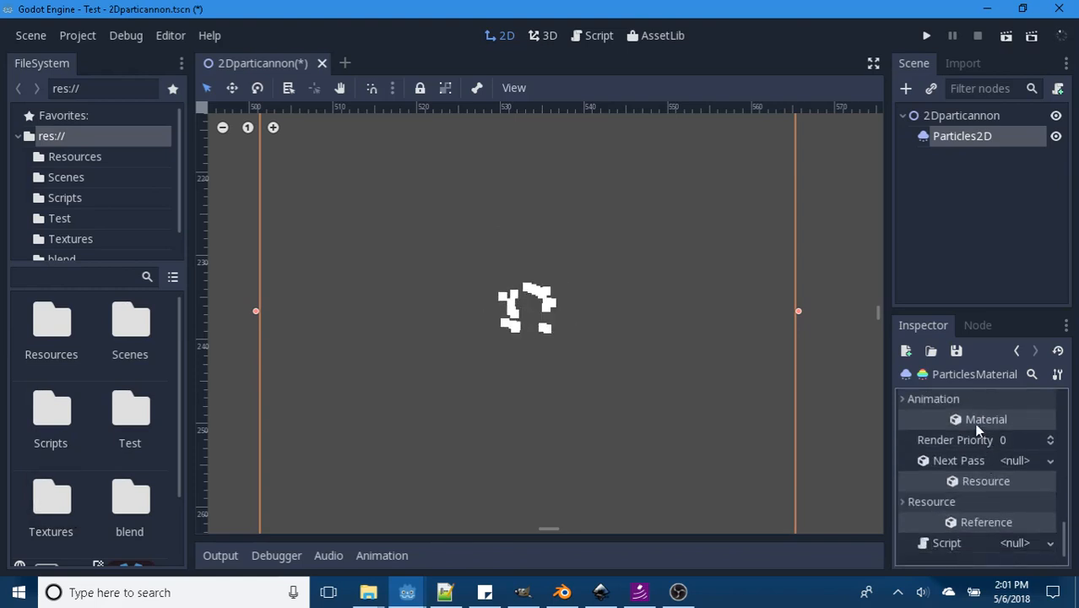
left_click(1017, 352)
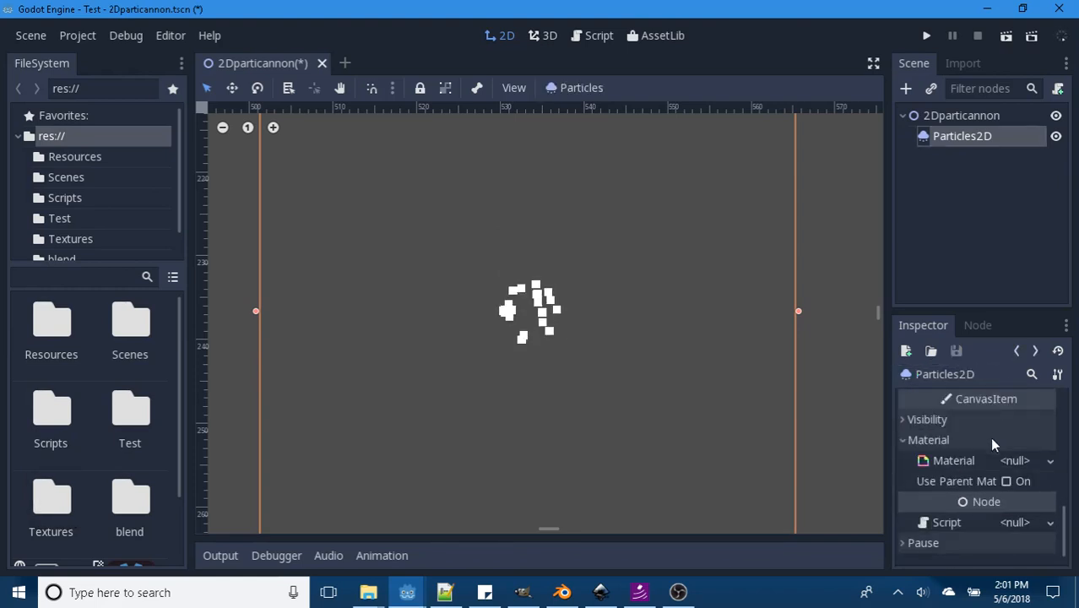
left_click(1051, 462)
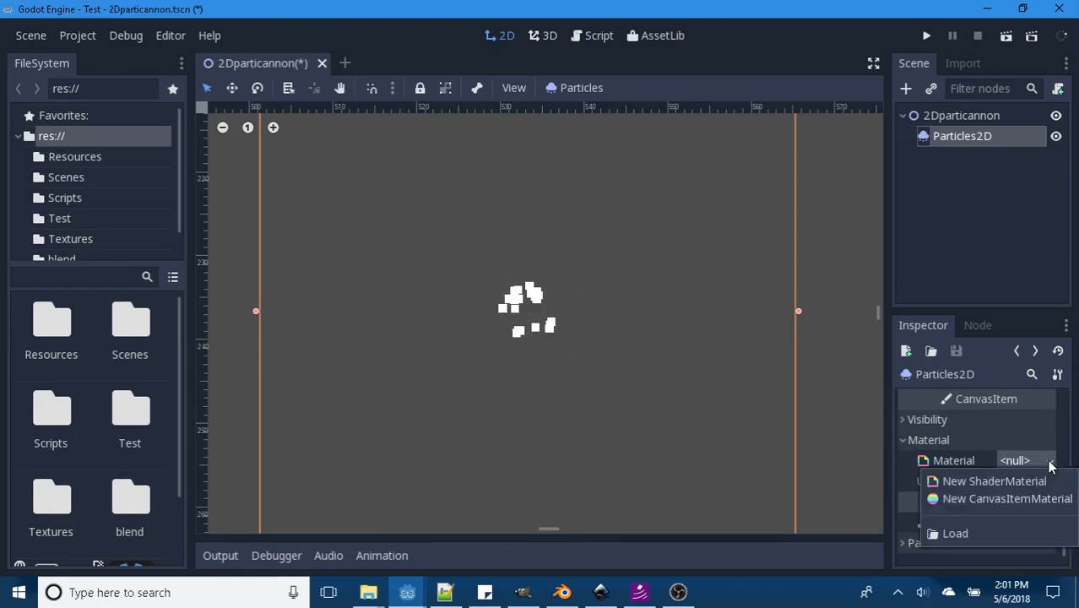
left_click(990, 497)
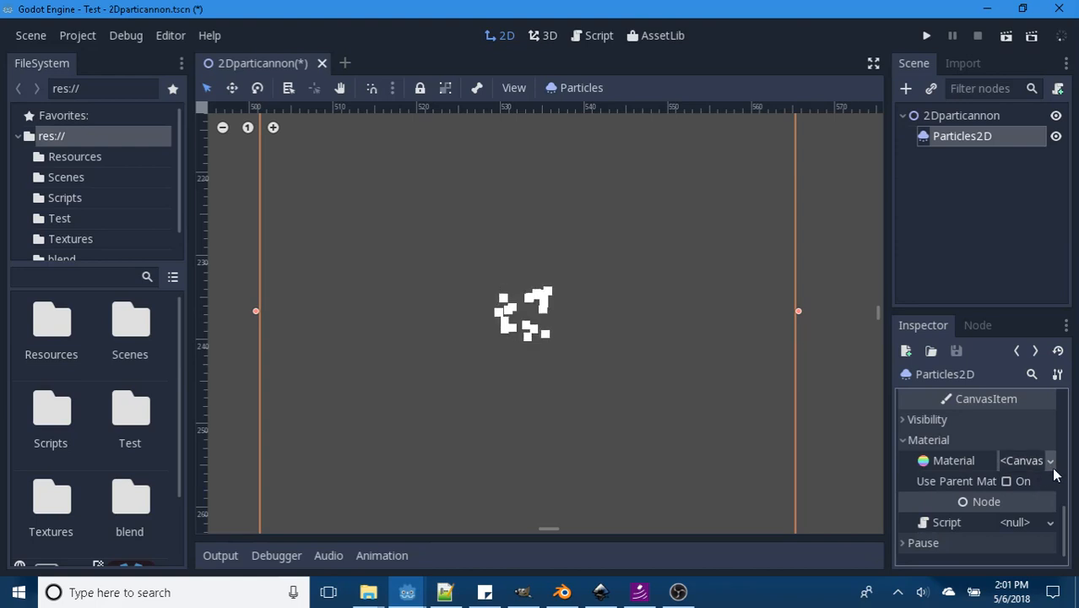
Step: Open the CanvasItemMaterial, set its Next Pass to a new SpatialMaterial and expand its Resource group
left_click(1021, 462)
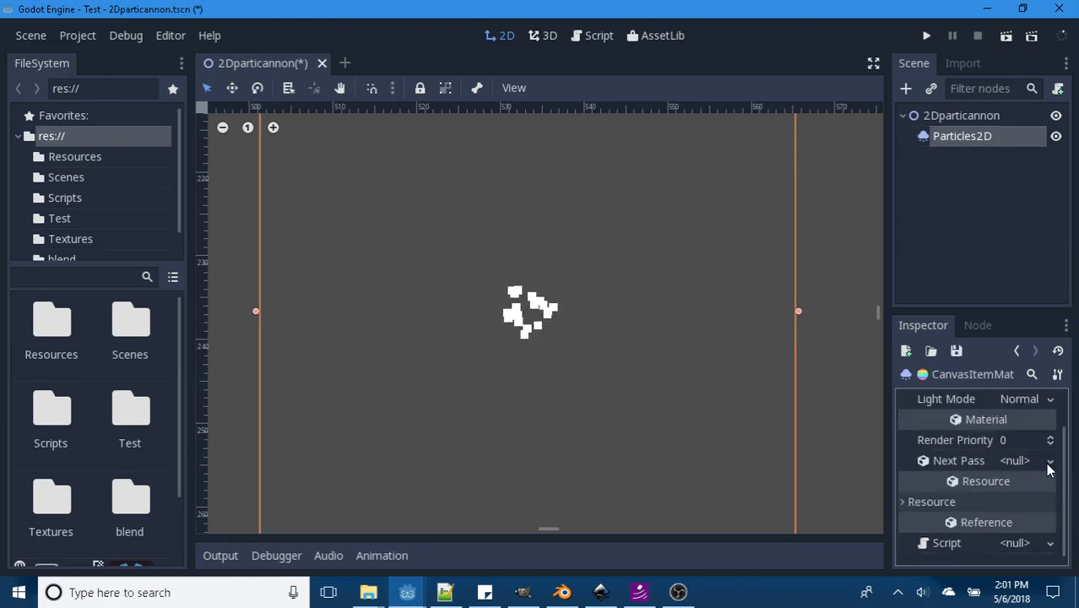
left_click(1051, 462)
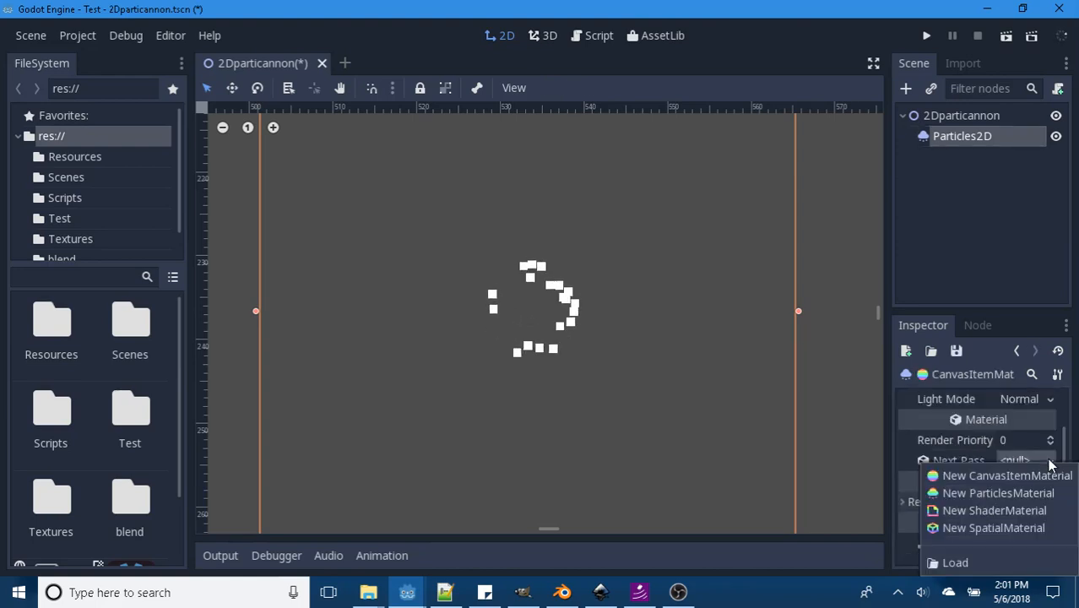
left_click(993, 528)
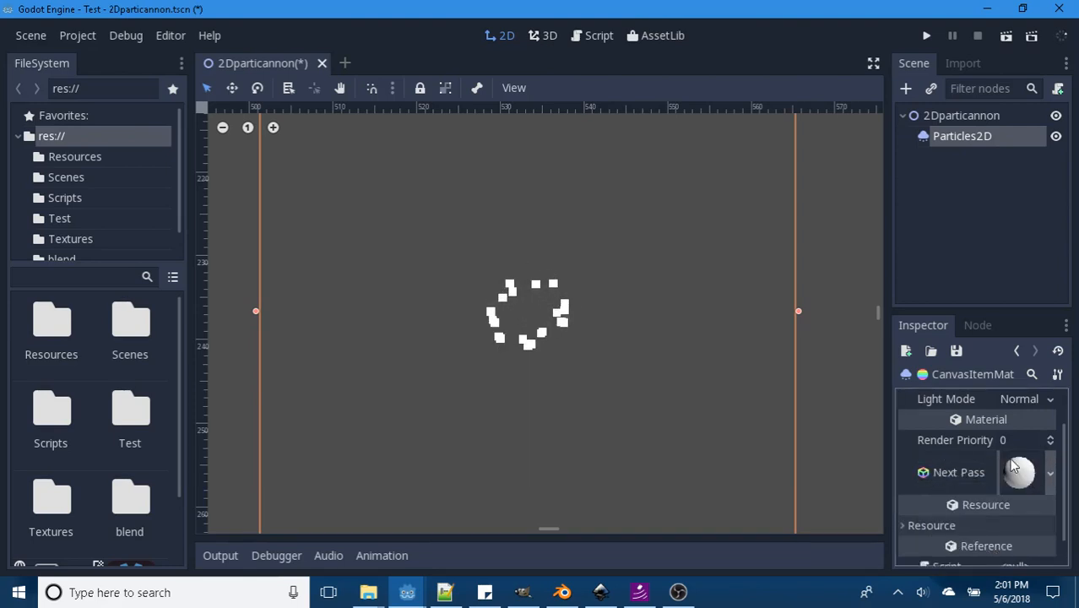
scroll(1043, 465, "up", 2)
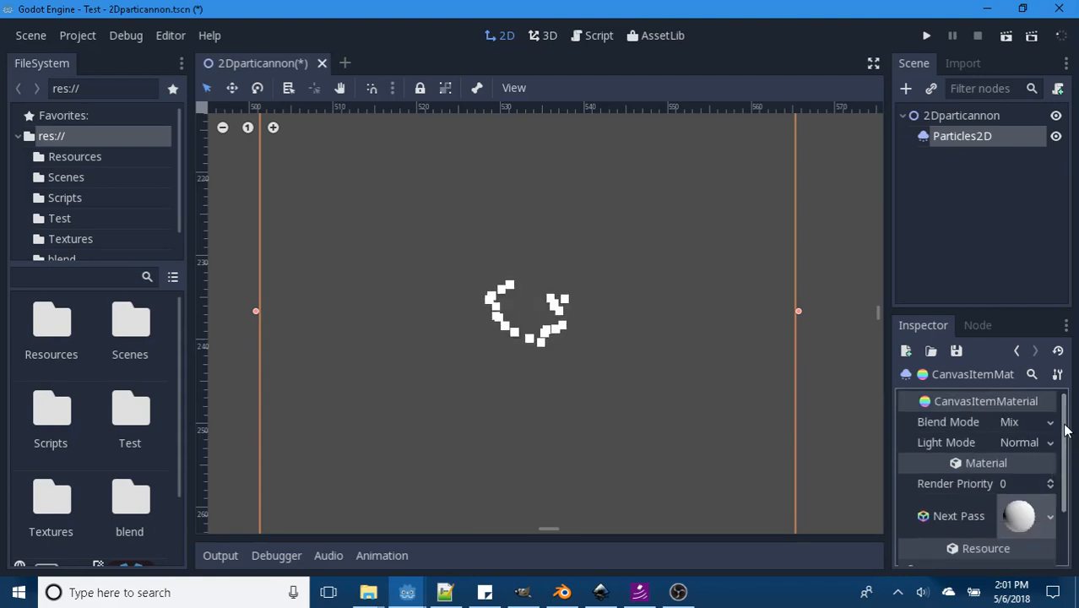
left_click_drag(1065, 453, 1065, 522)
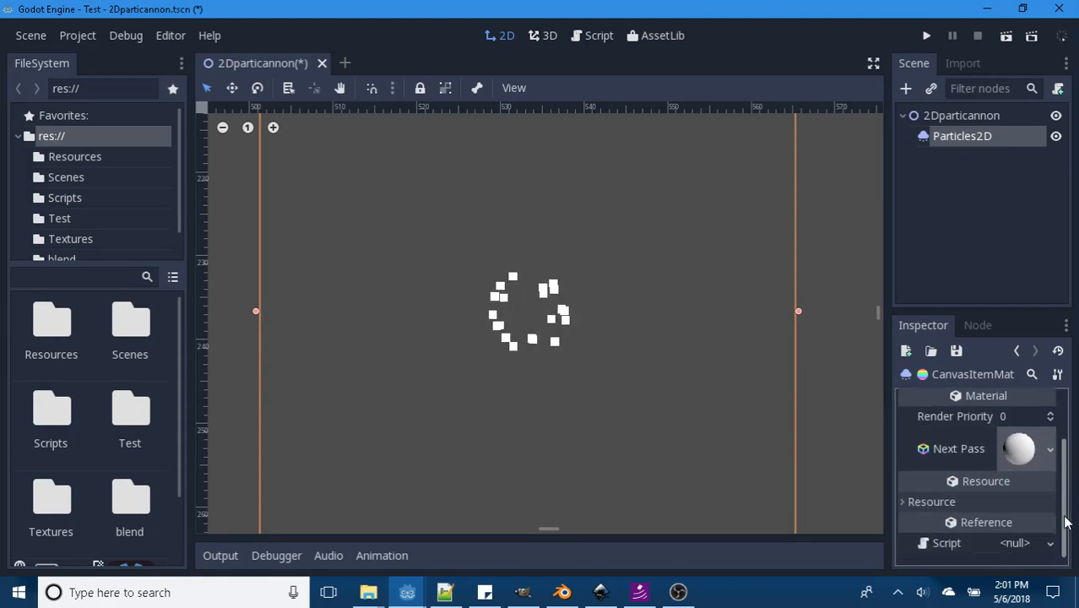
left_click(902, 502)
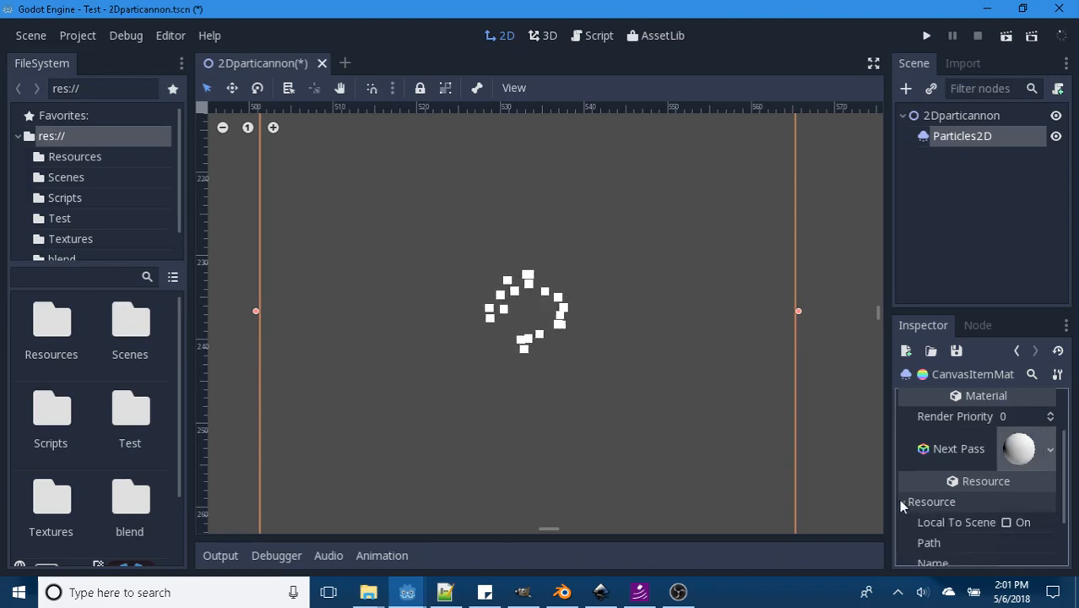
Step: Load LivTex.tres from the project's Textures folder as the CanvasItemMaterial's Next Pass
left_click(1051, 449)
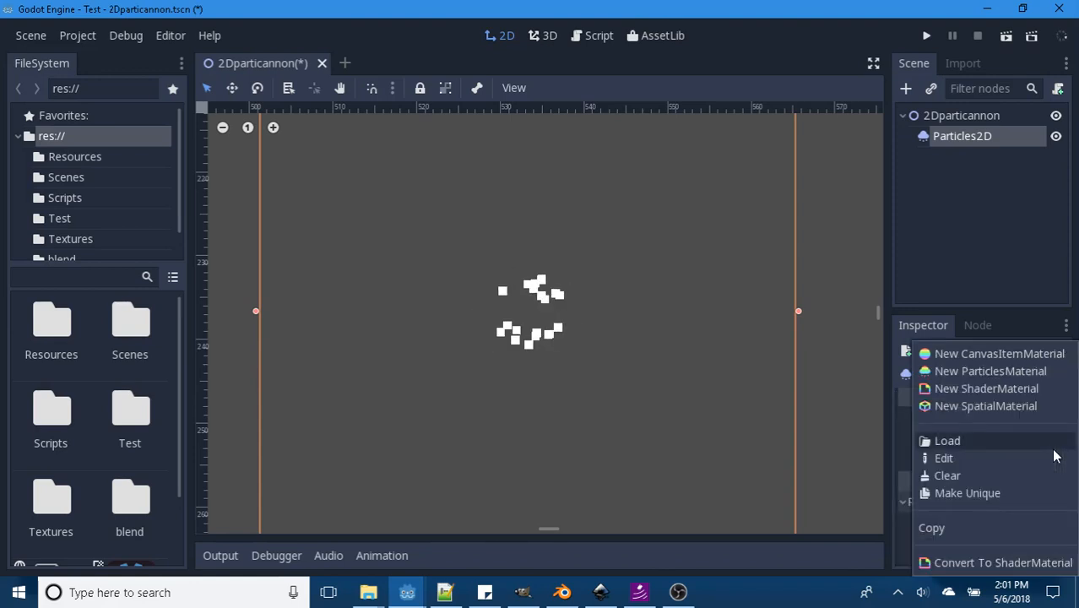
left_click(979, 442)
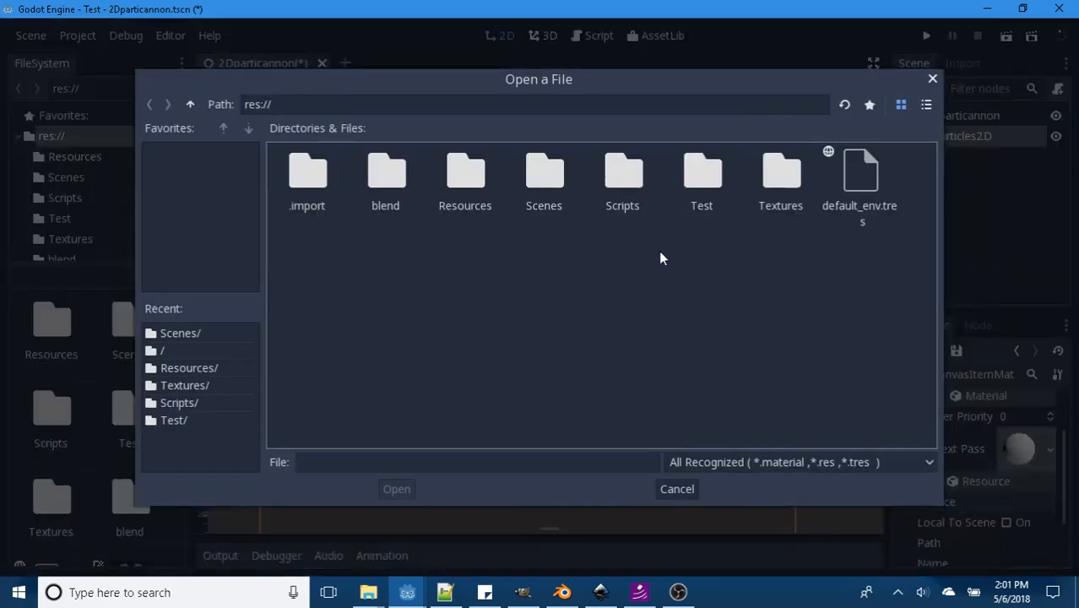
double_click(462, 188)
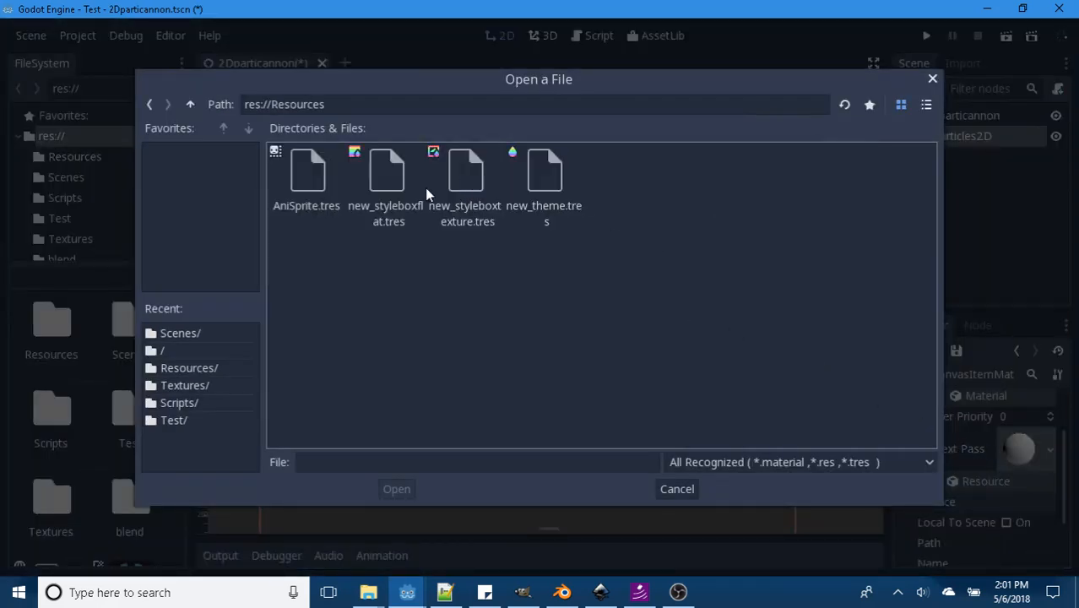
left_click(191, 104)
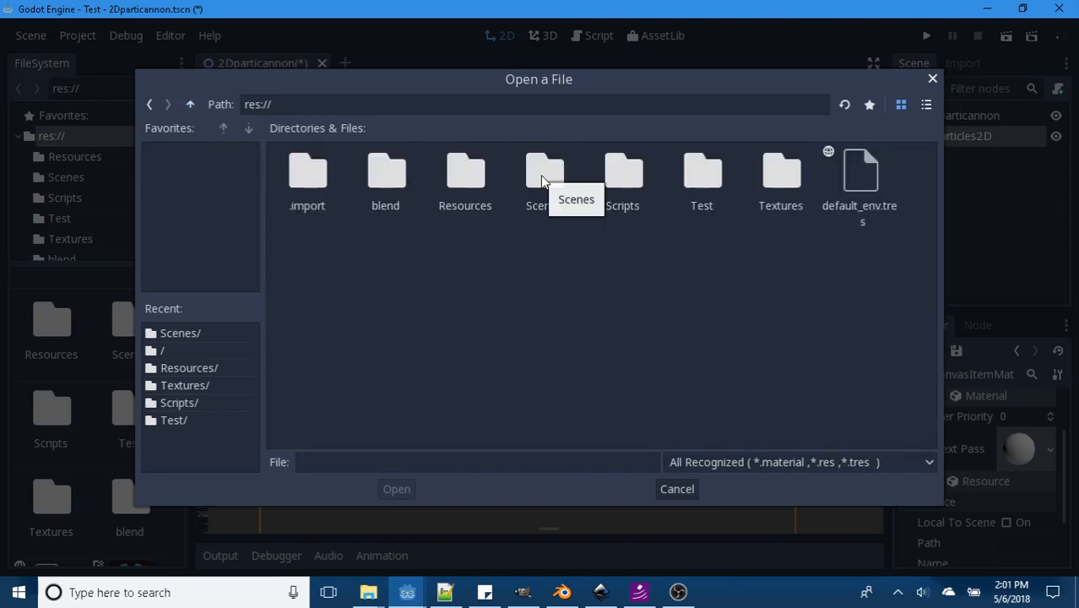
double_click(719, 174)
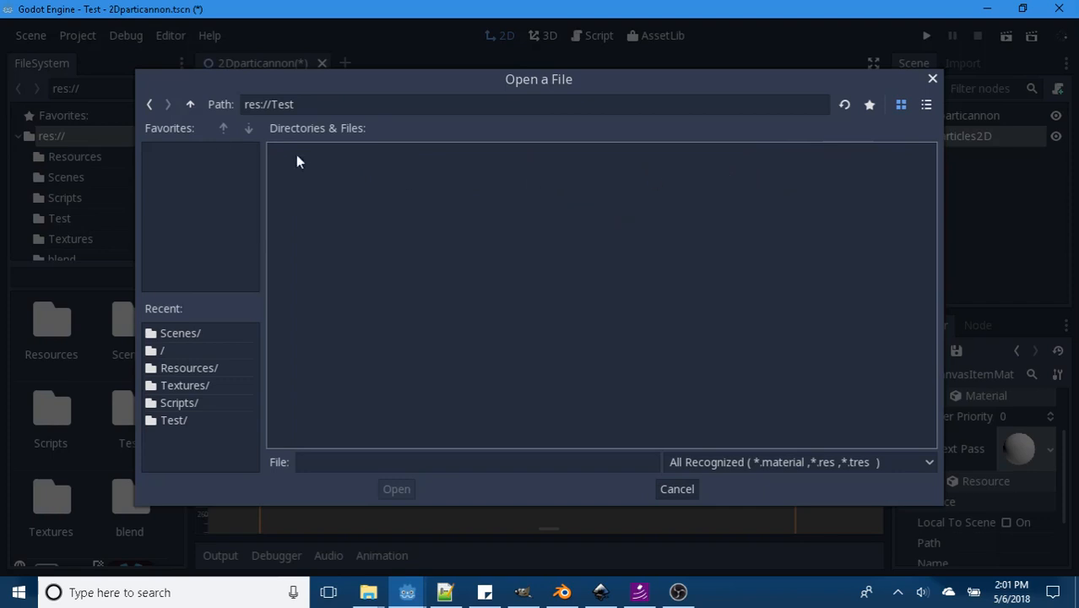
left_click(190, 104)
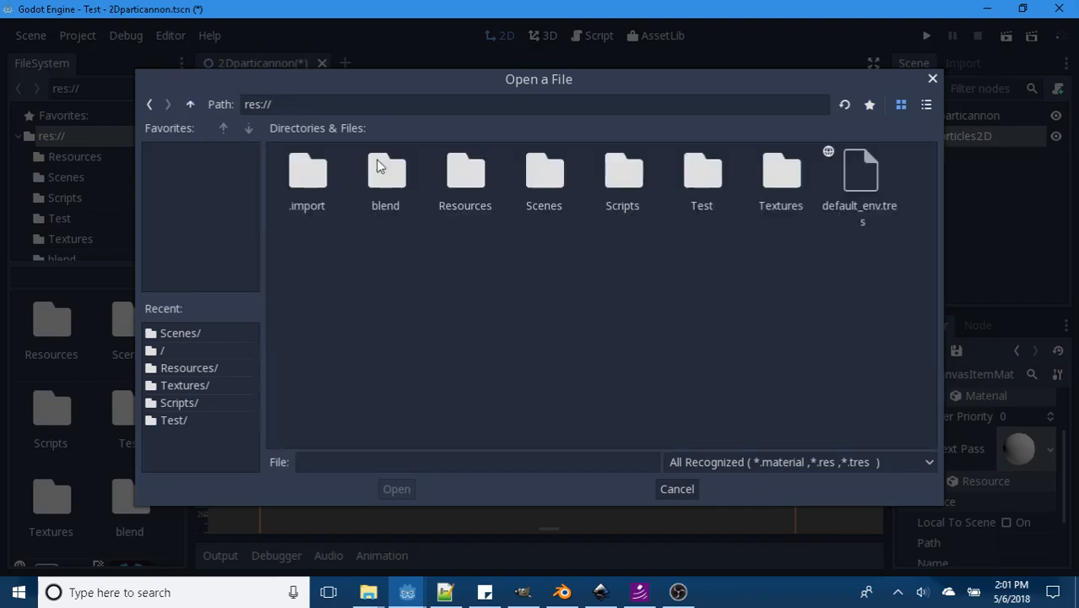
double_click(550, 174)
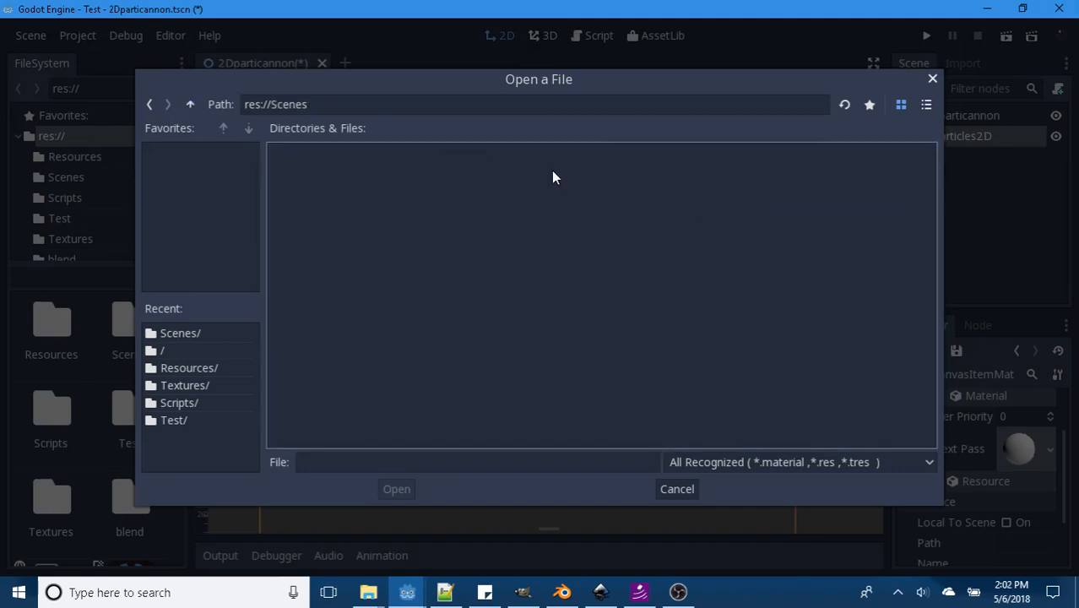
left_click(189, 104)
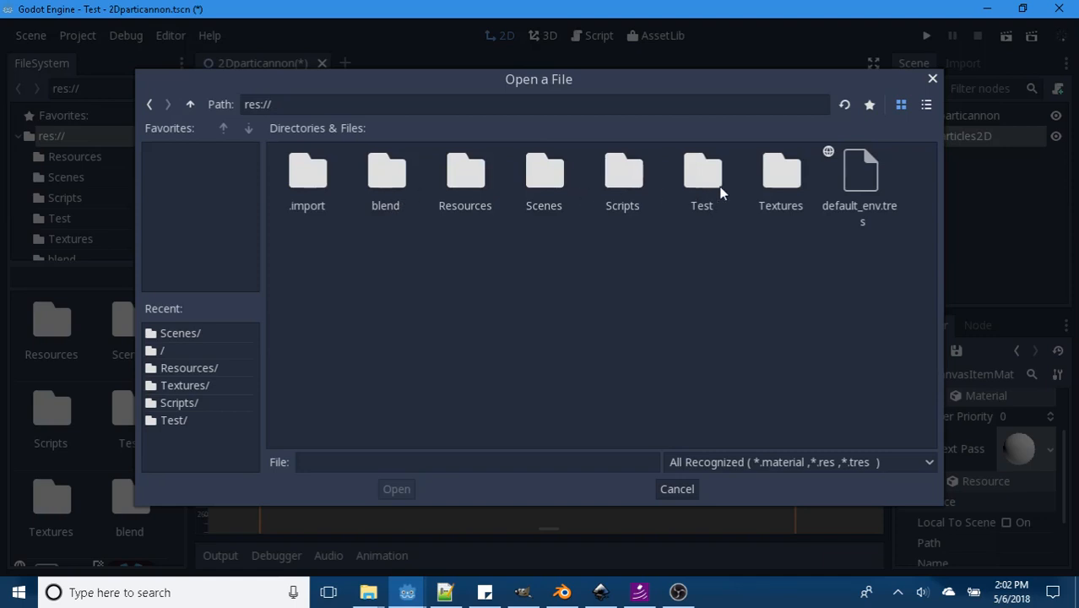
double_click(782, 176)
left_click(334, 184)
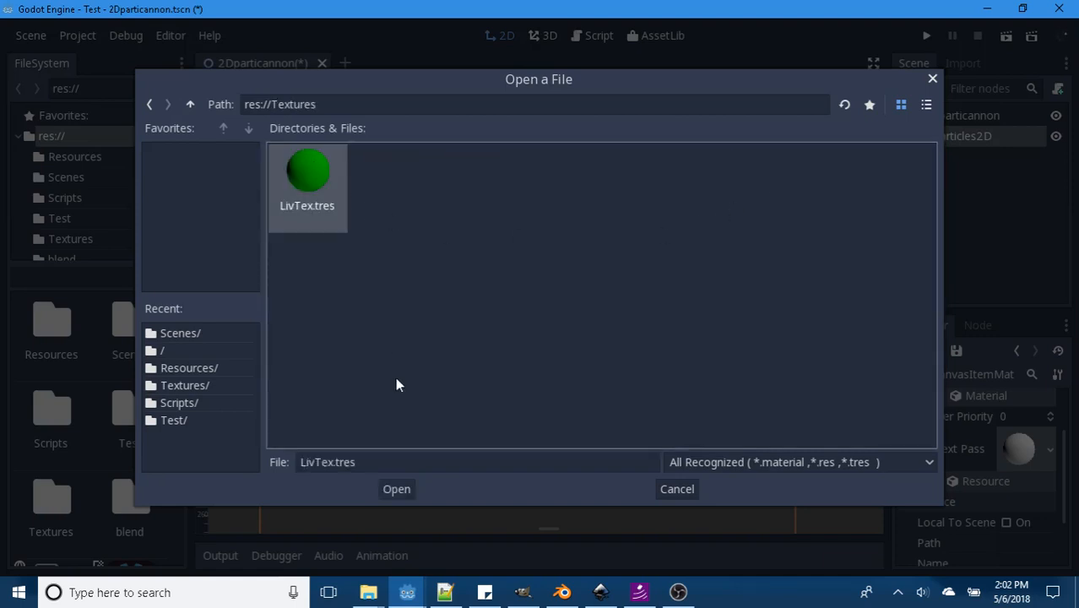
left_click(408, 489)
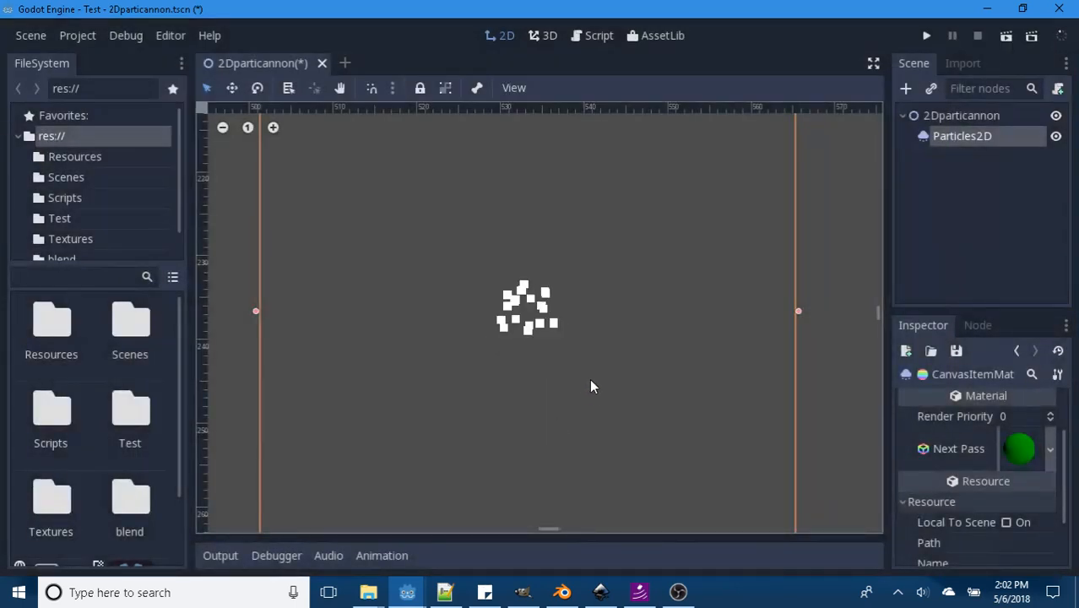
Step: Reselect the Particles2D node, give it a new CanvasItemMaterial and enable Use Parent Material
left_click(990, 115)
left_click(971, 137)
scroll(987, 457, "down", 6)
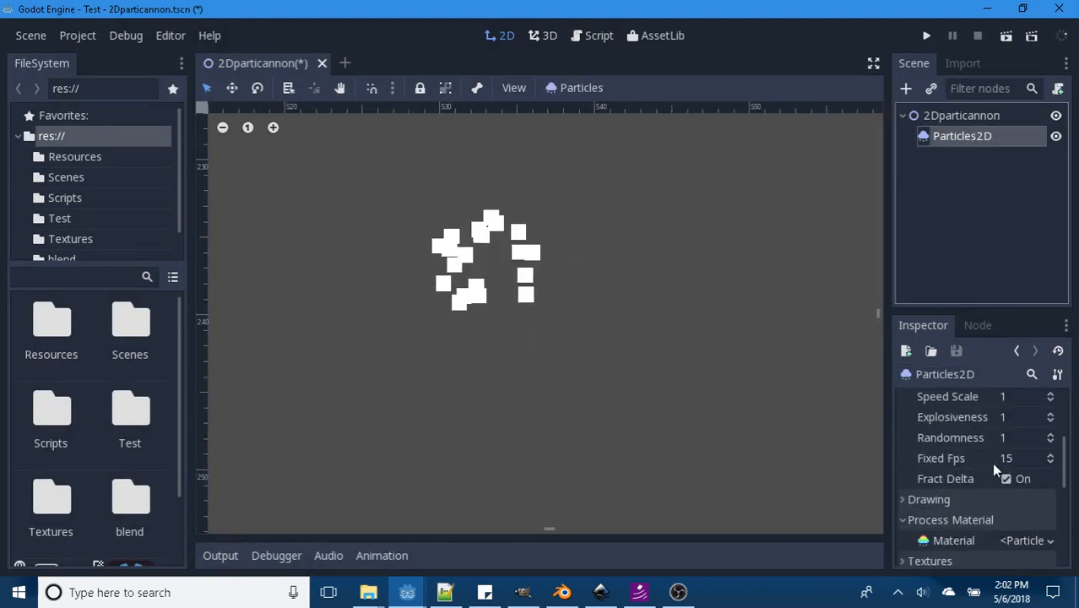
scroll(989, 478, "down", 5)
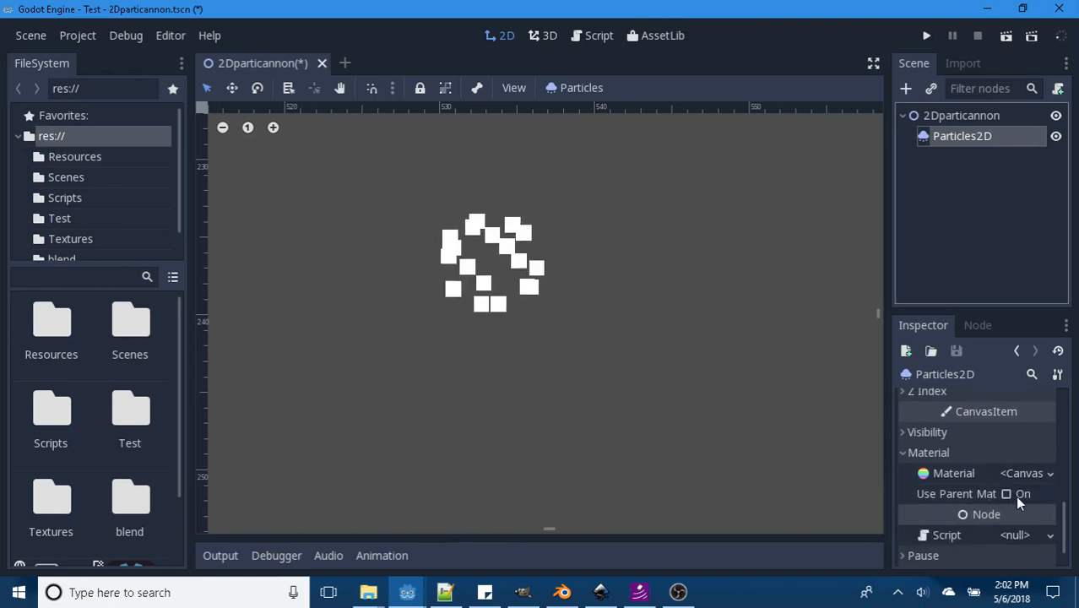
left_click(1052, 475)
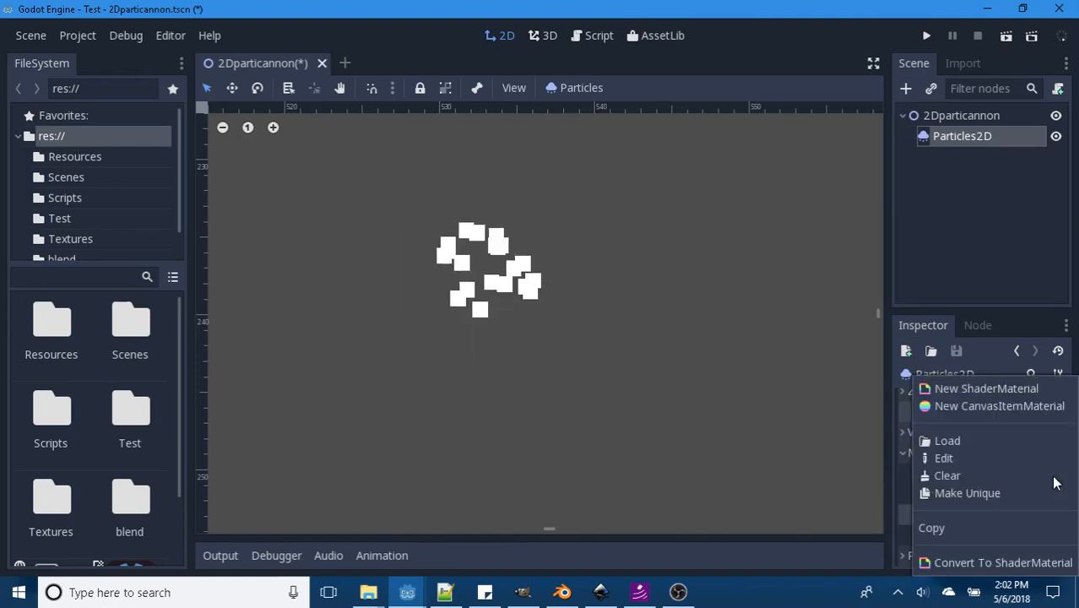
left_click(1000, 406)
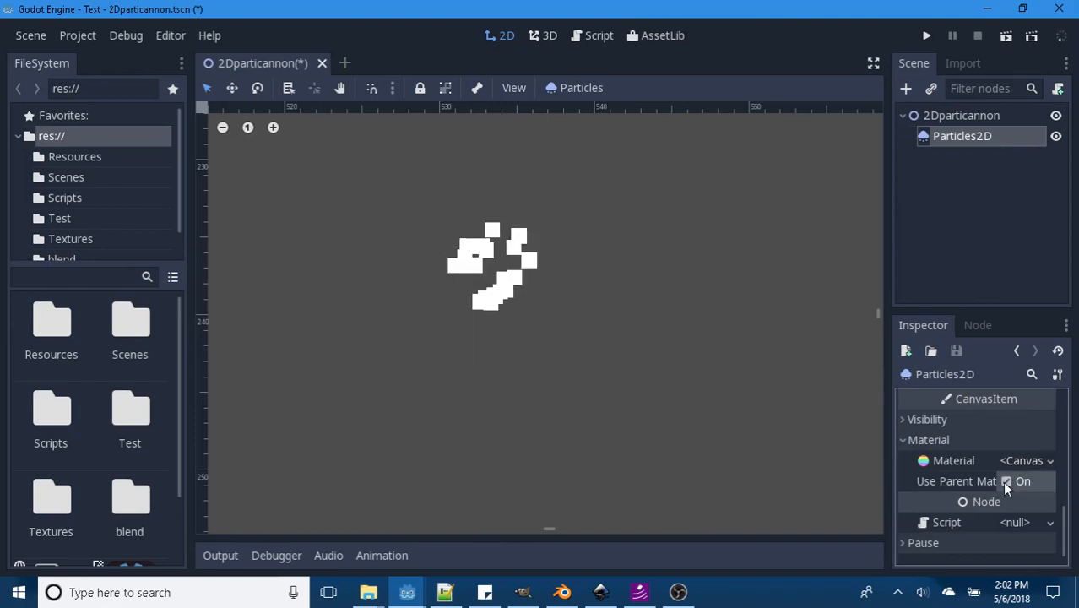
Step: Open the ParticlesMaterial under the node's Process Material and set its Next Pass to a new SpatialMaterial
scroll(975, 440, "up", 3)
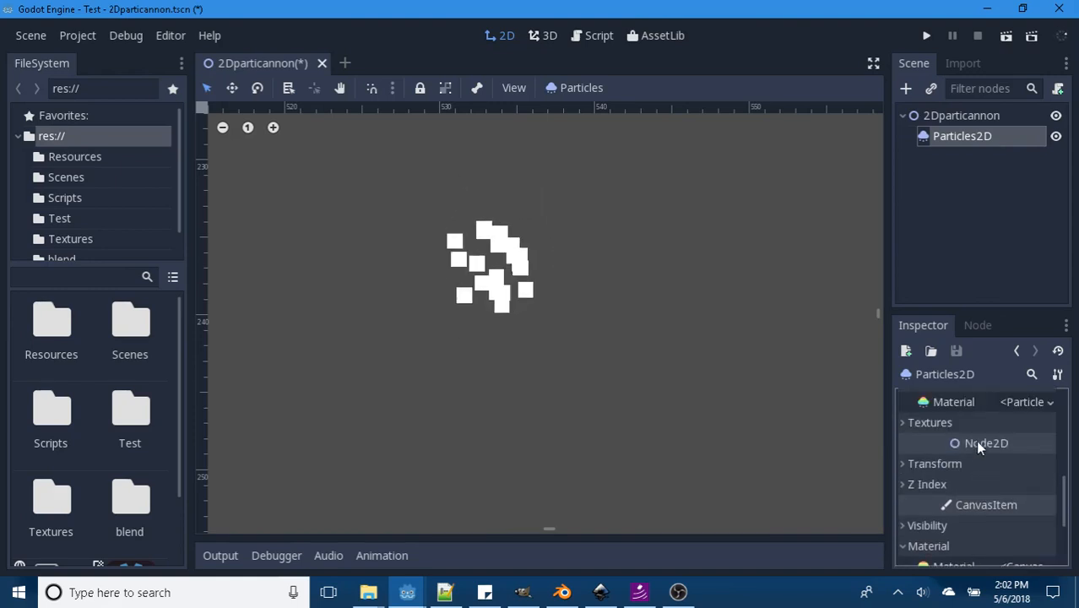
left_click(1020, 422)
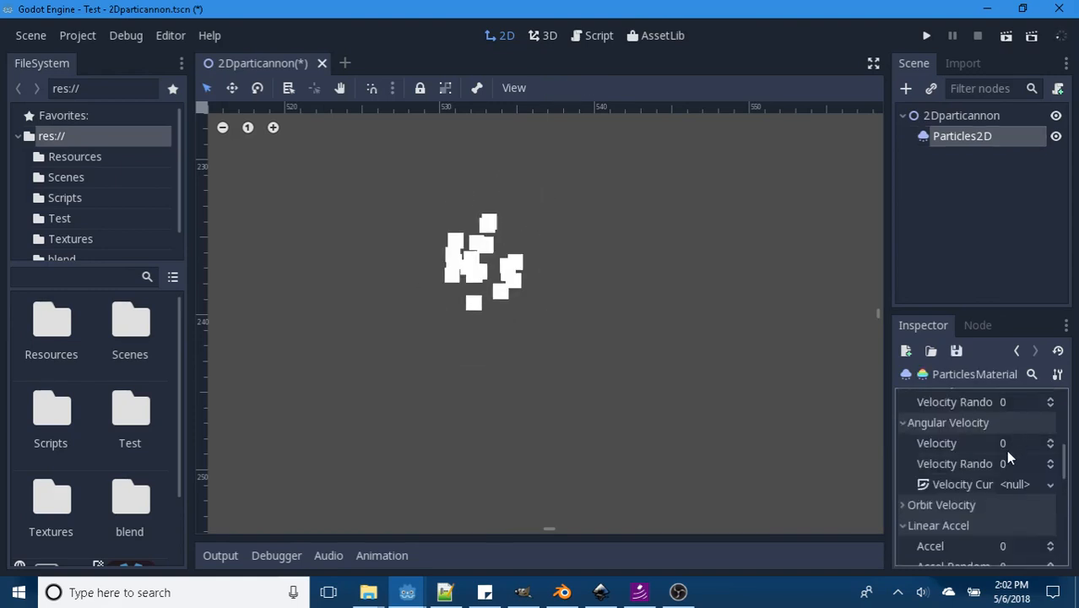
scroll(1014, 464, "down", 1)
scroll(1022, 476, "down", 8)
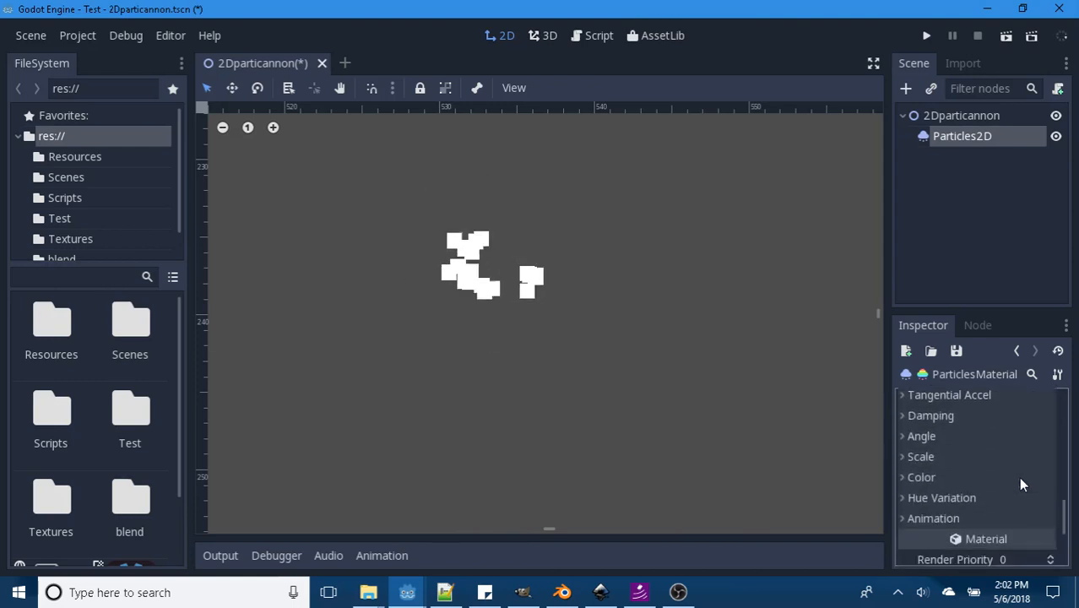
scroll(1019, 477, "down", 3)
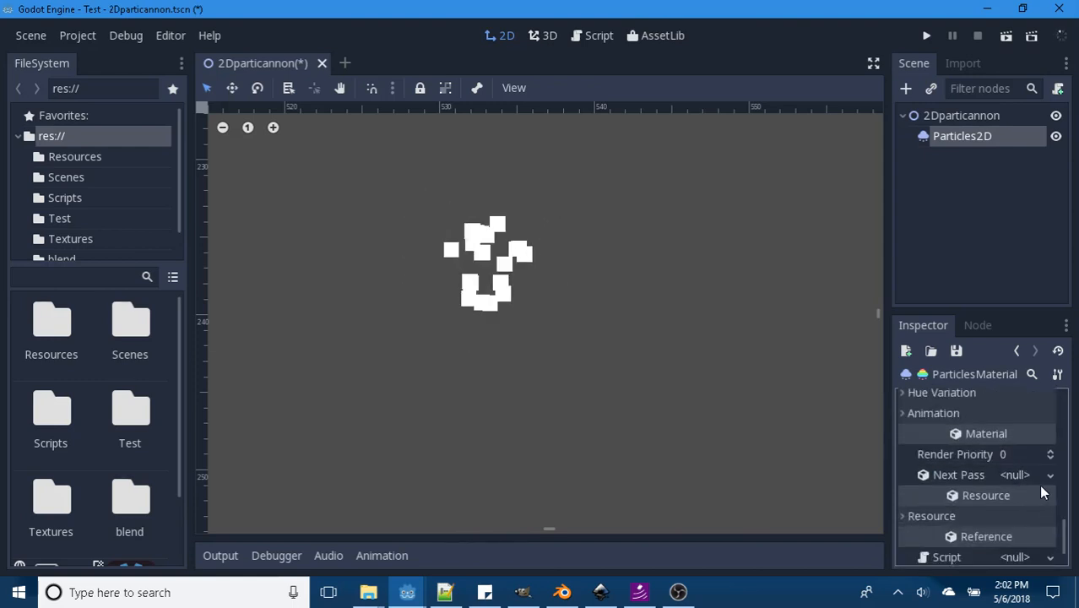
left_click(1052, 475)
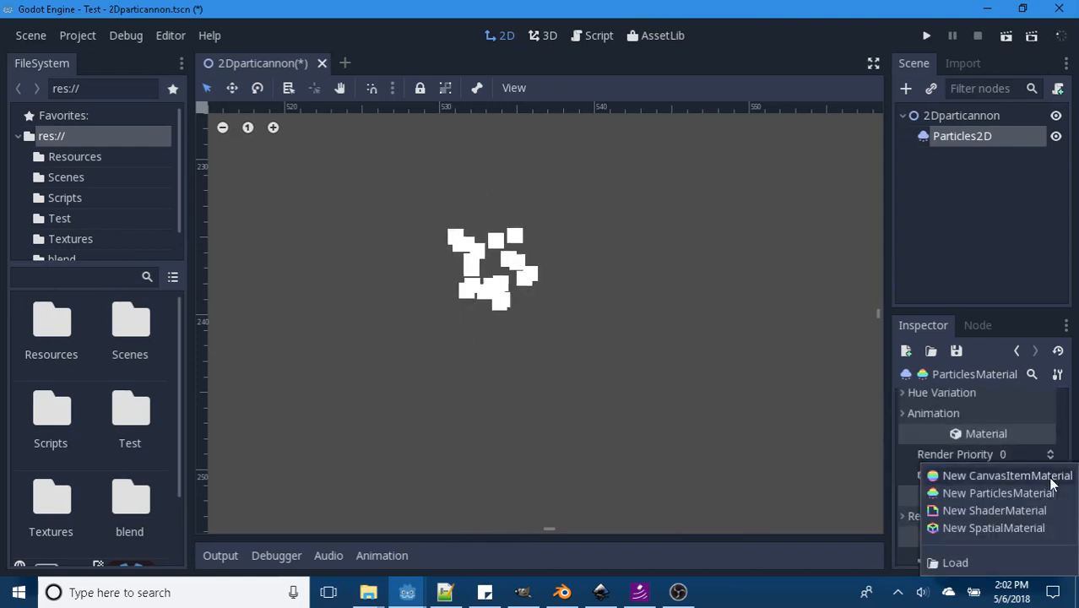
left_click(1013, 528)
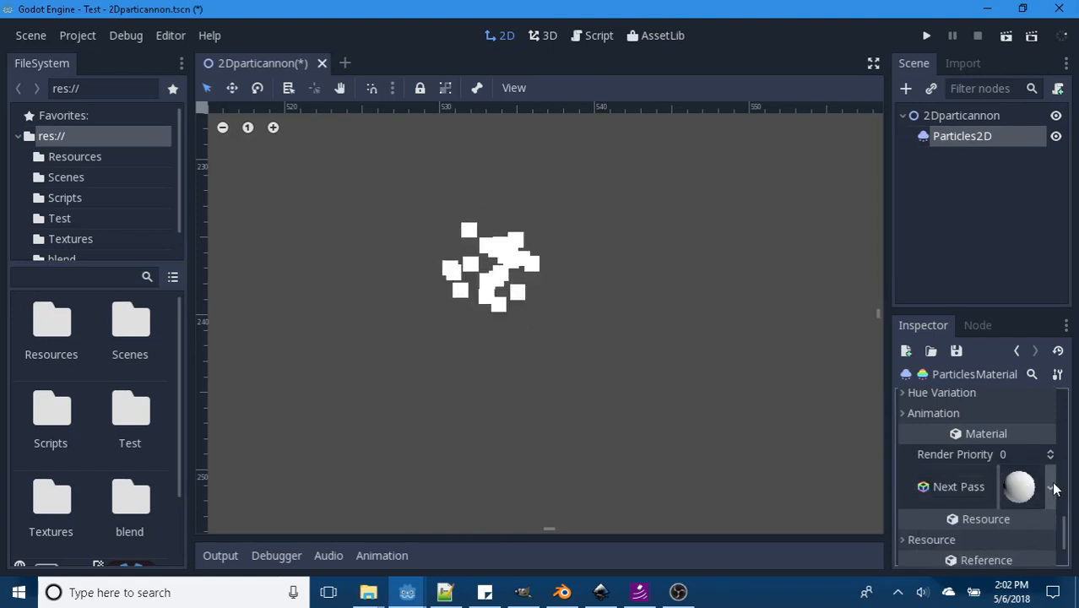
Step: Load LivTex.tres from the Textures folder as the ParticlesMaterial's Next Pass
left_click(1022, 487)
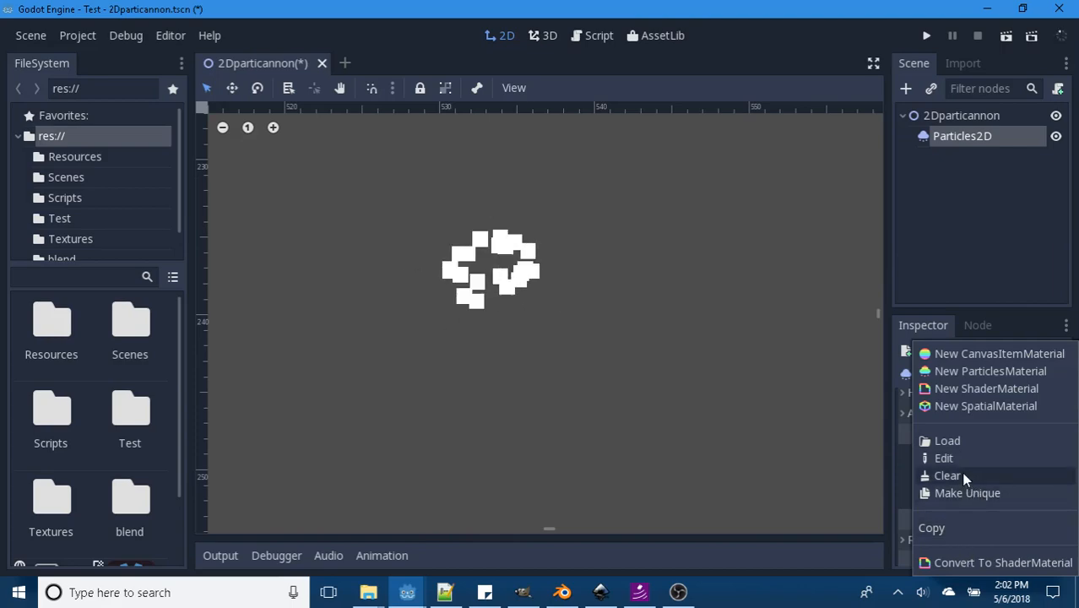
left_click(954, 440)
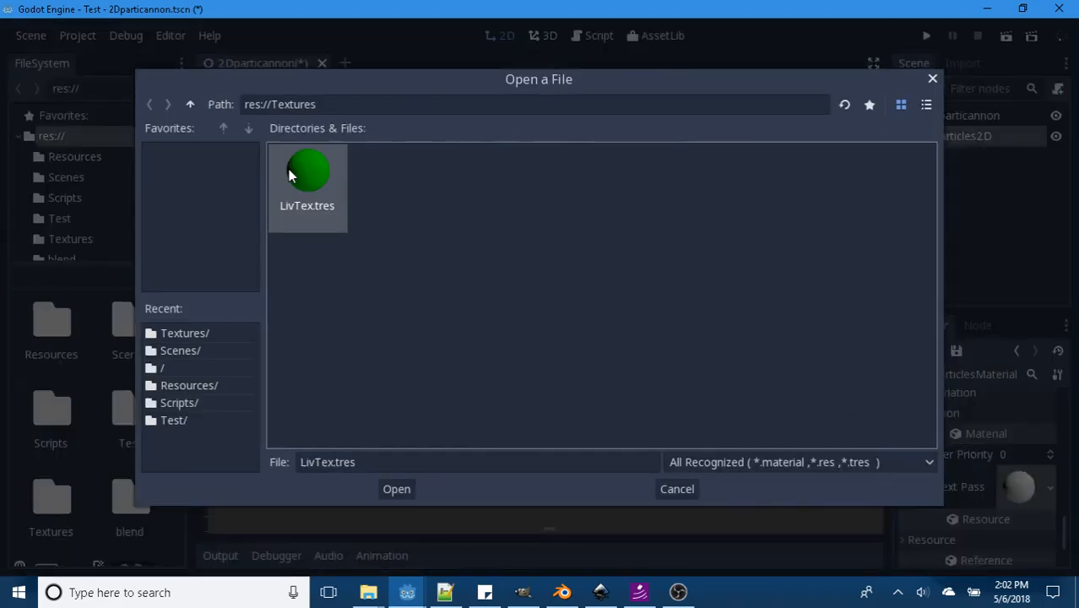
left_click(394, 489)
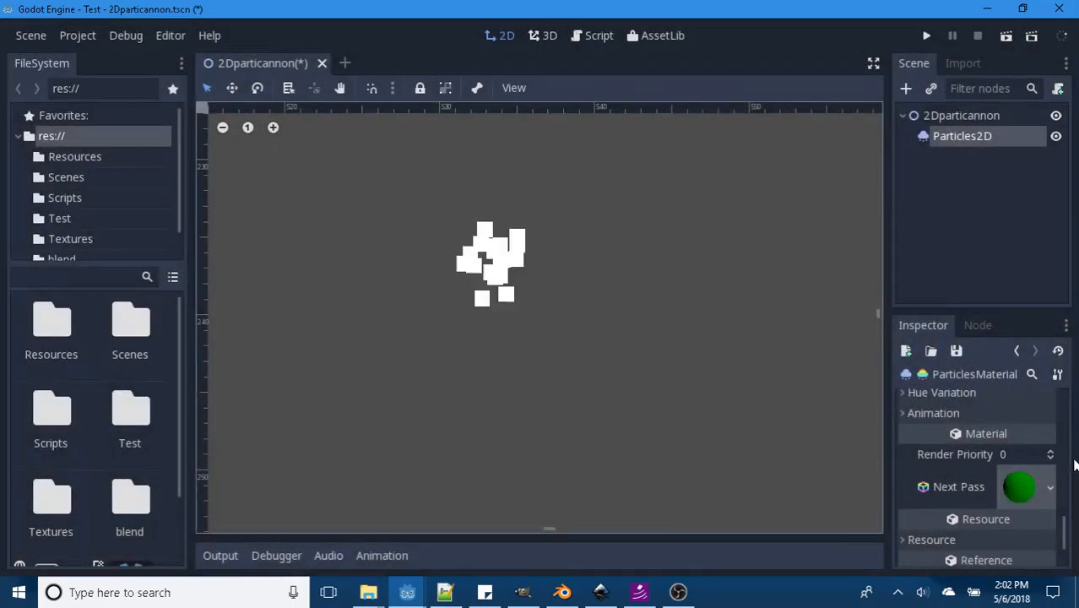
Step: Reselect the Particles2D node and set its Lifetime to 0.5
scroll(1048, 500, "down", 1)
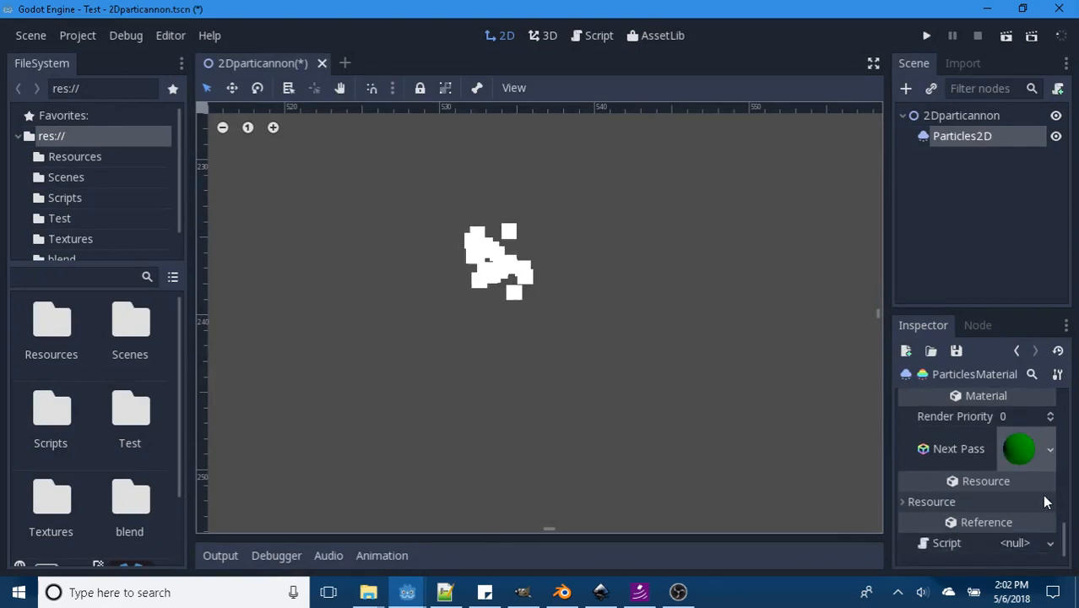
scroll(1042, 494, "up", 5)
scroll(963, 466, "up", 5)
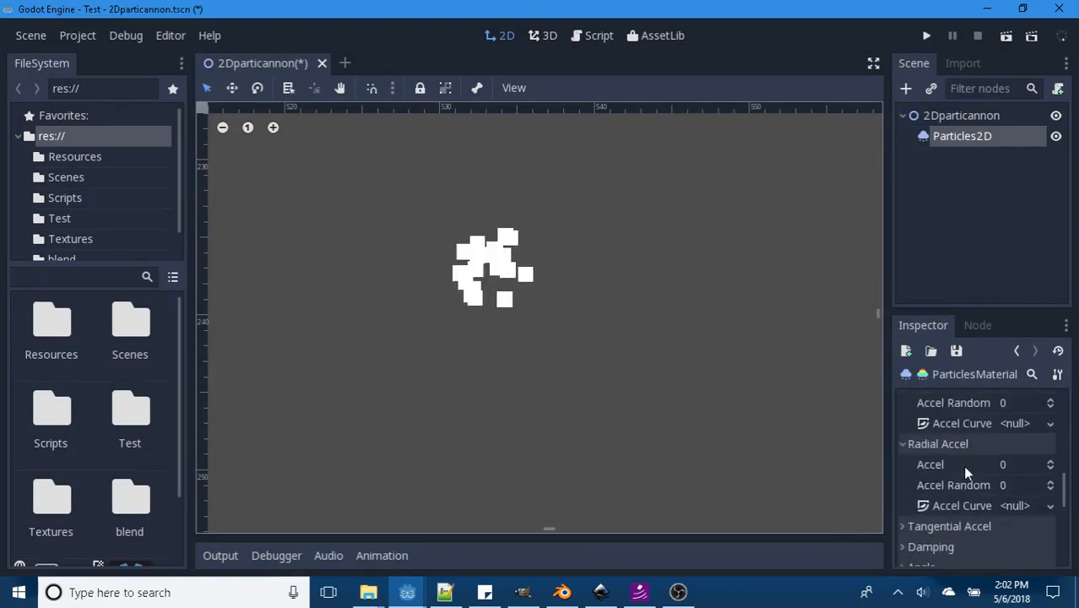
left_click(952, 138)
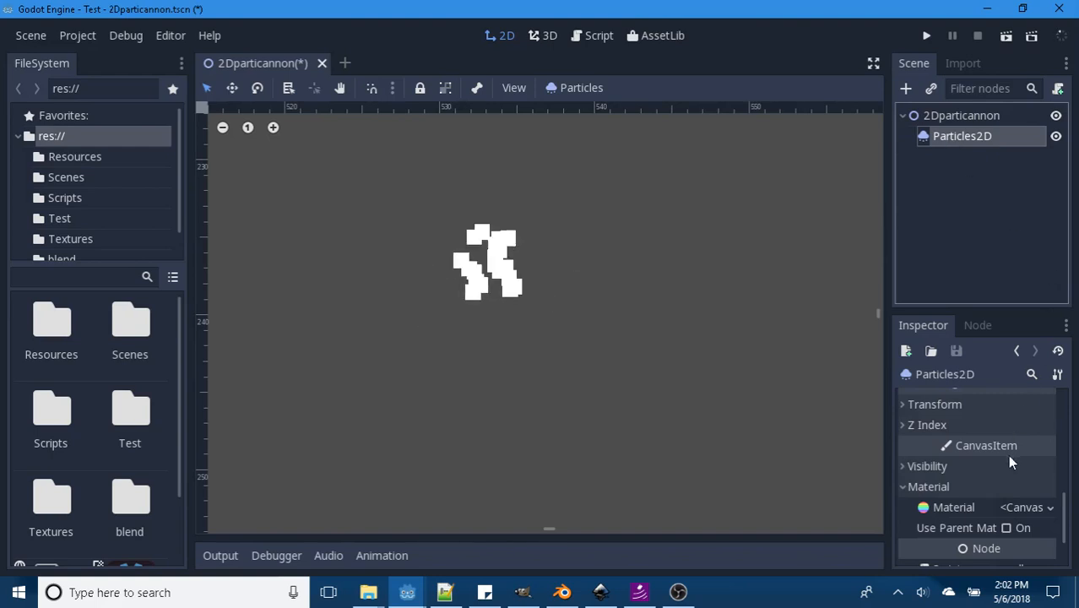
scroll(1003, 438, "up", 5)
scroll(1027, 446, "up", 5)
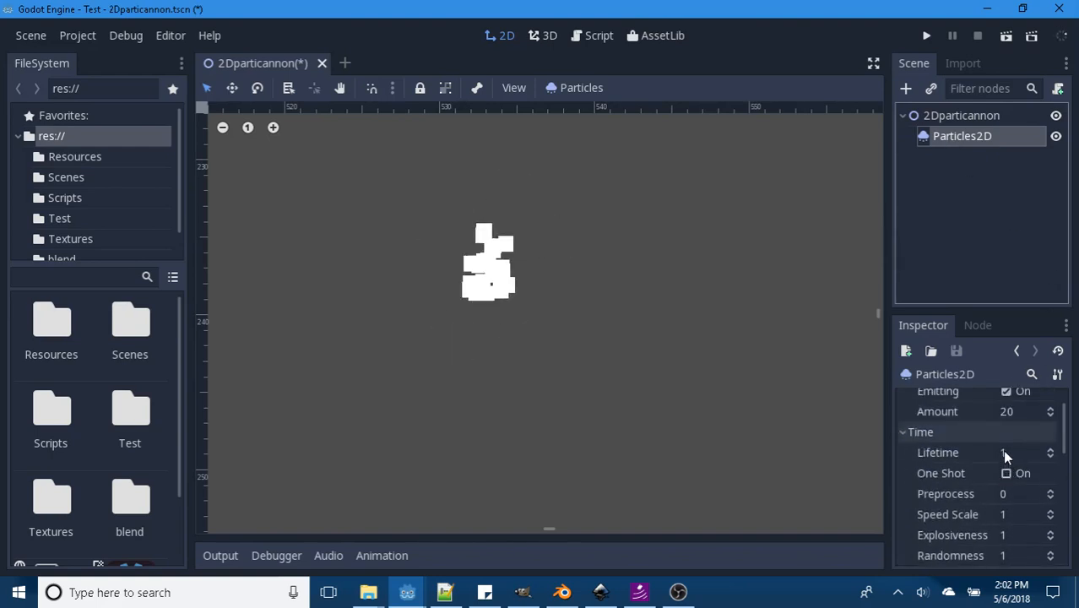
left_click(1004, 452)
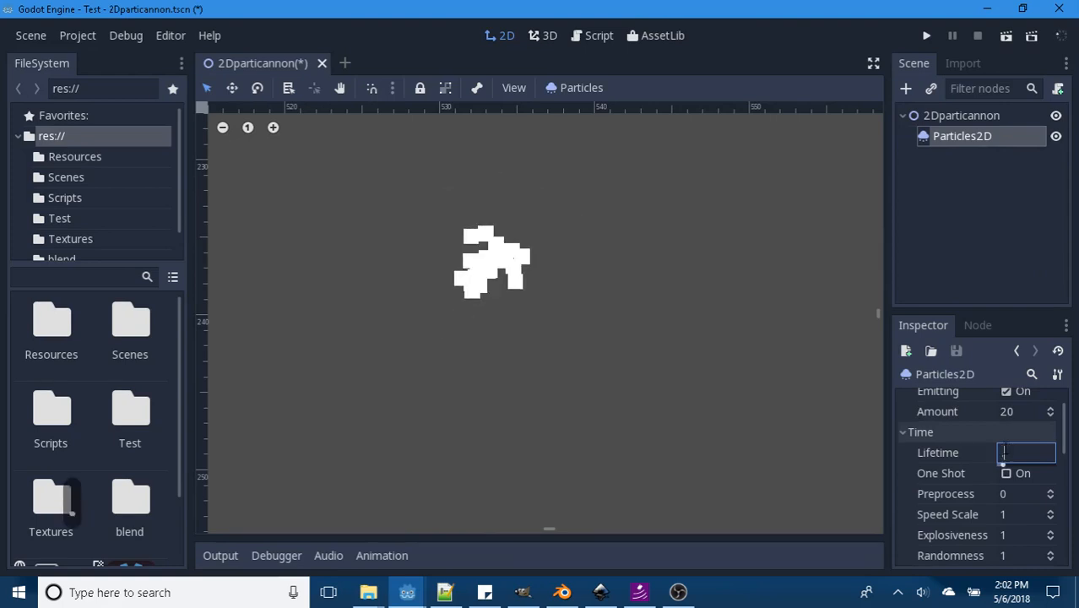
type(".5")
key("Return")
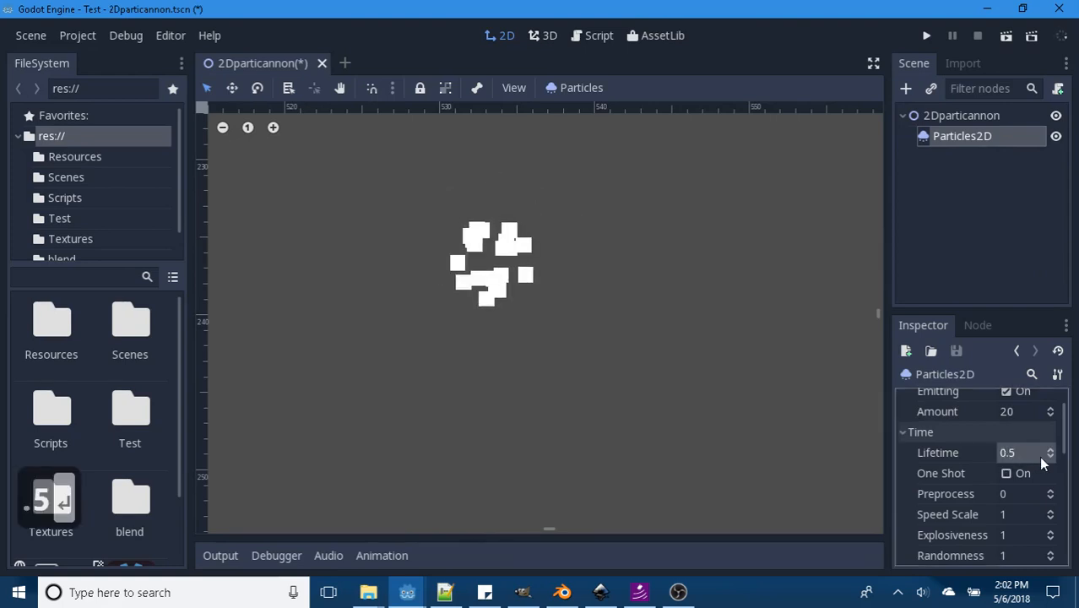
Step: Assign a new CanvasItemMaterial to the Particles2D node's CanvasItem Material and open that material for editing
scroll(1030, 482, "down", 2)
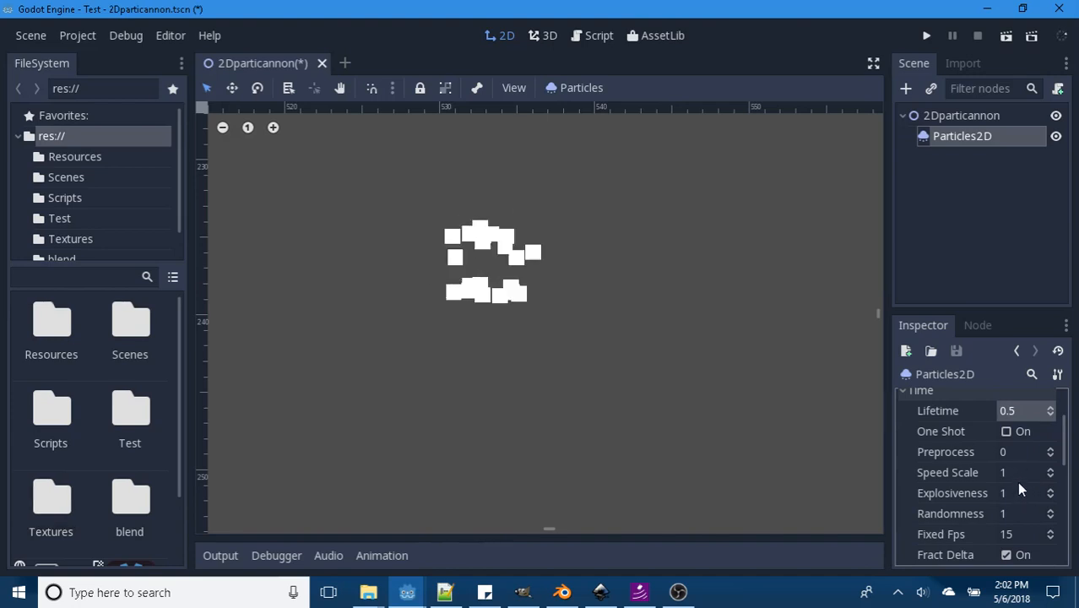
scroll(1019, 488, "down", 5)
scroll(1020, 489, "down", 3)
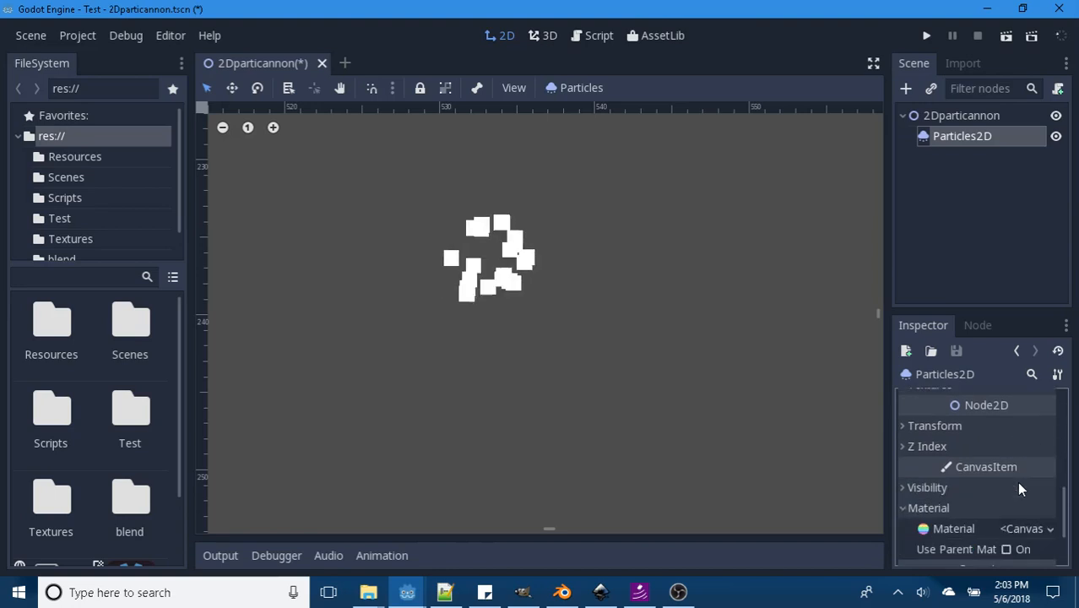
left_click(1053, 467)
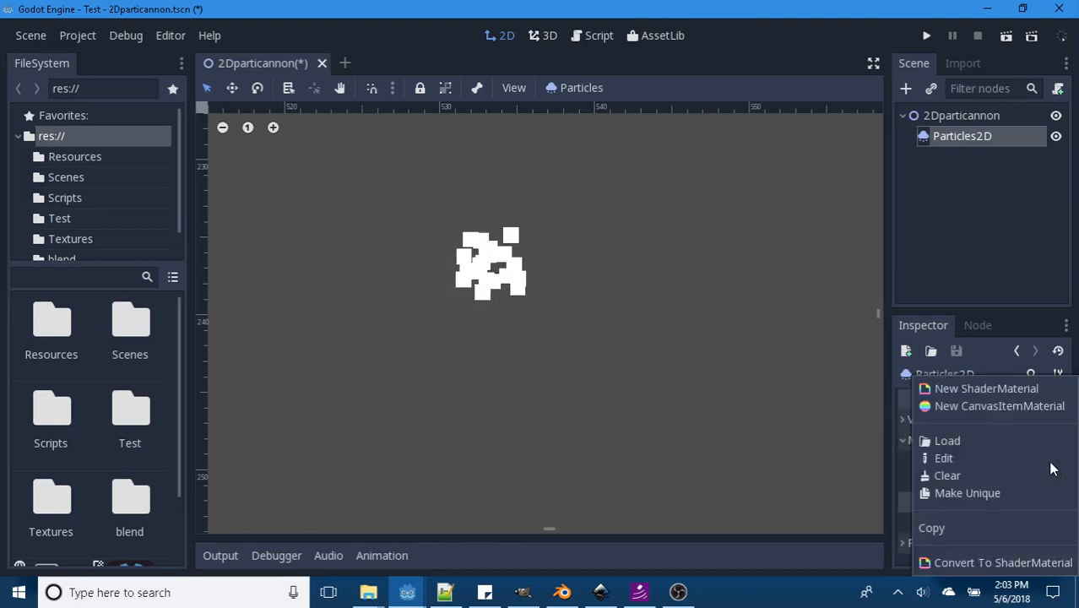
left_click(997, 404)
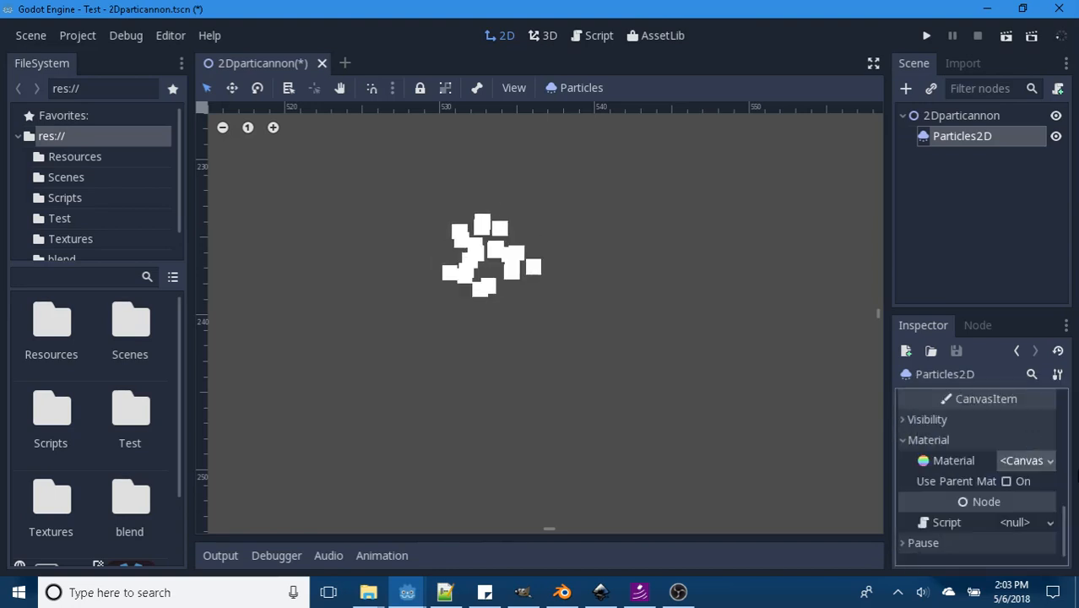
left_click(1022, 463)
scroll(1031, 443, "up", 1)
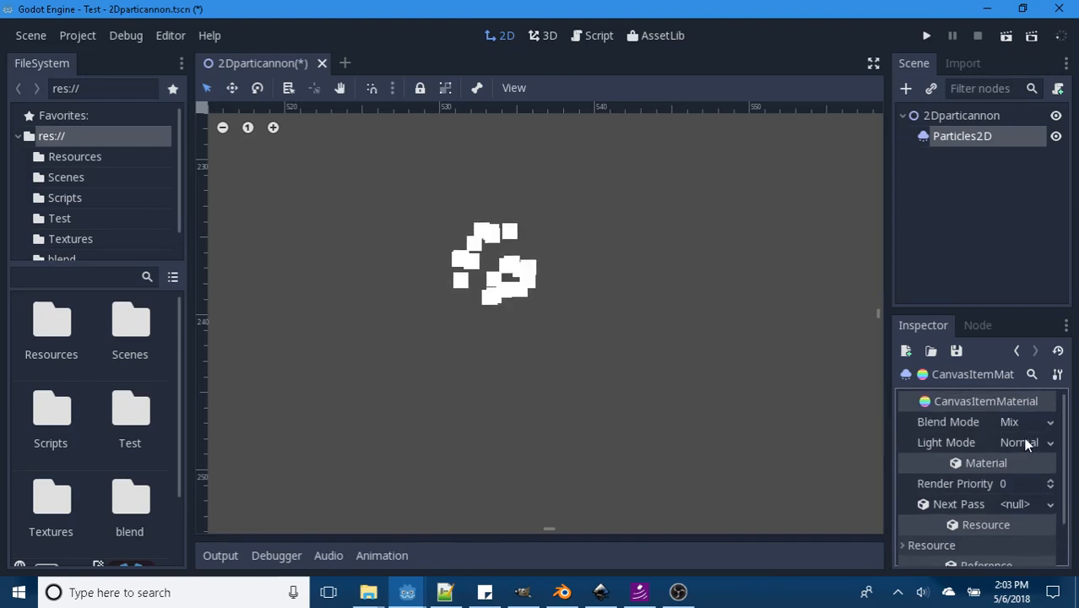
Step: Set the CanvasItemMaterial's Next Pass to a new CanvasItemMaterial, open it, and return to the parent material
scroll(1026, 481, "down", 1)
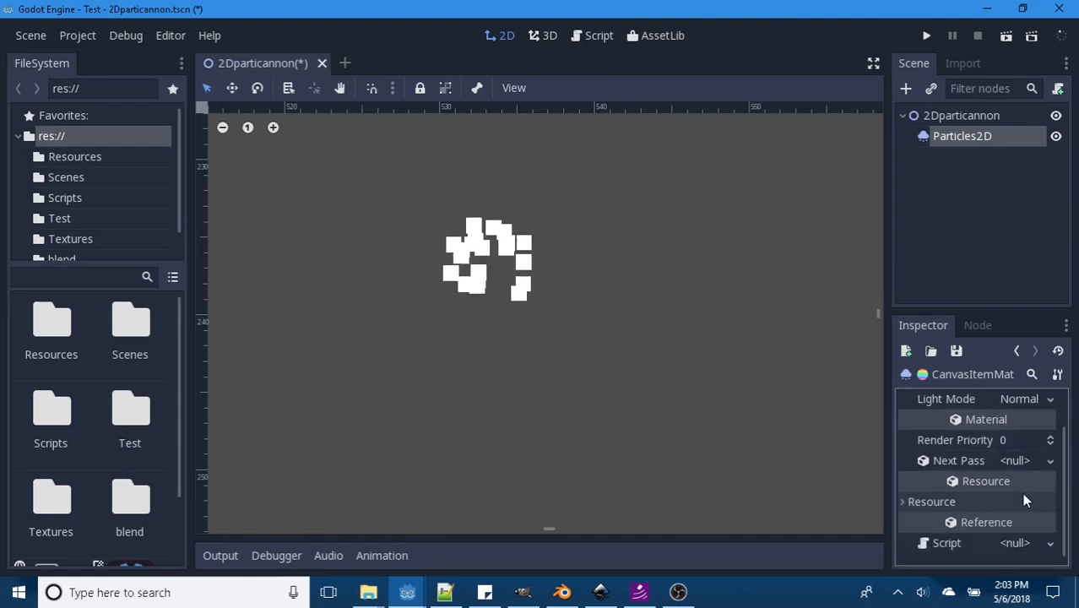
left_click(1050, 462)
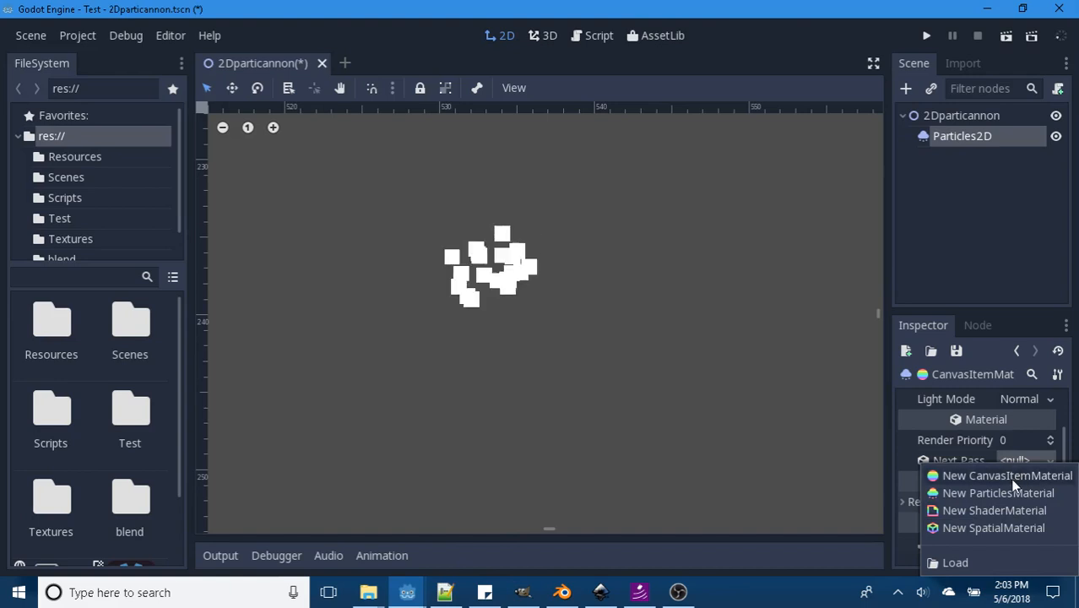
left_click(1013, 477)
left_click(1022, 464)
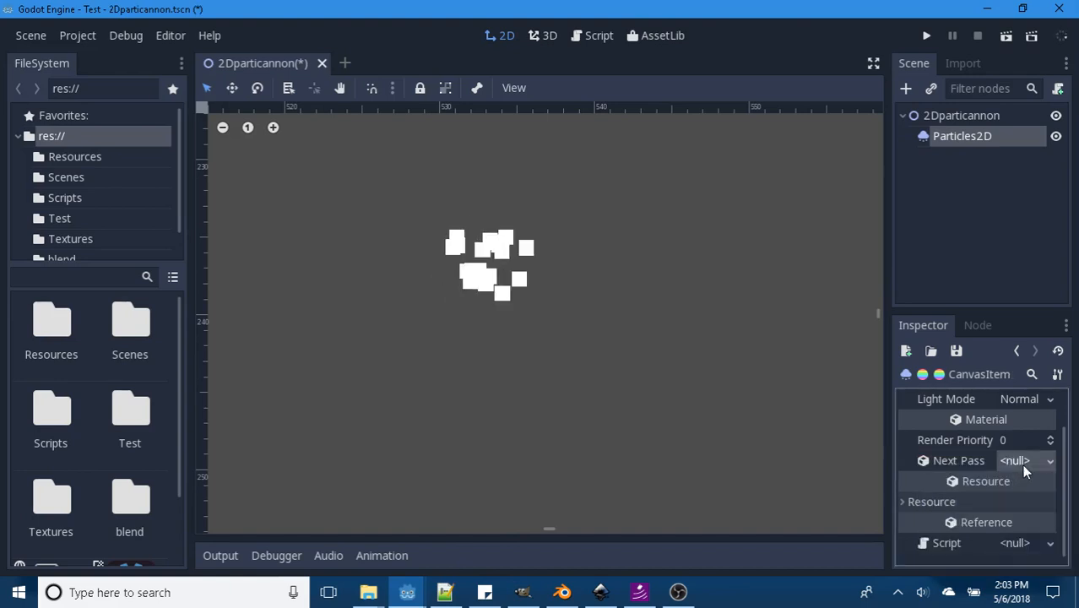
left_click(1017, 351)
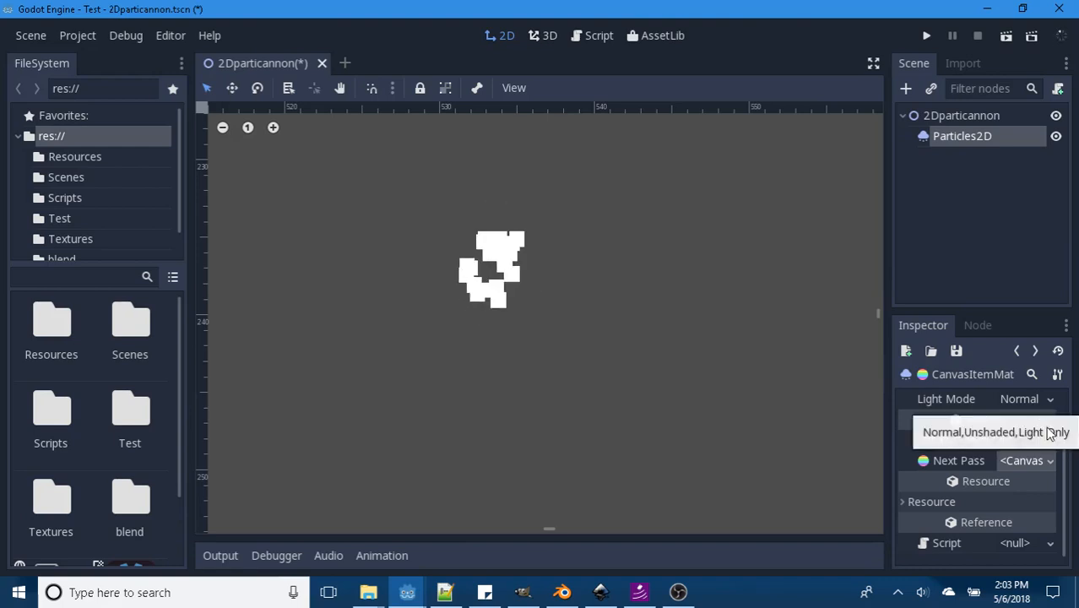
left_click(1053, 461)
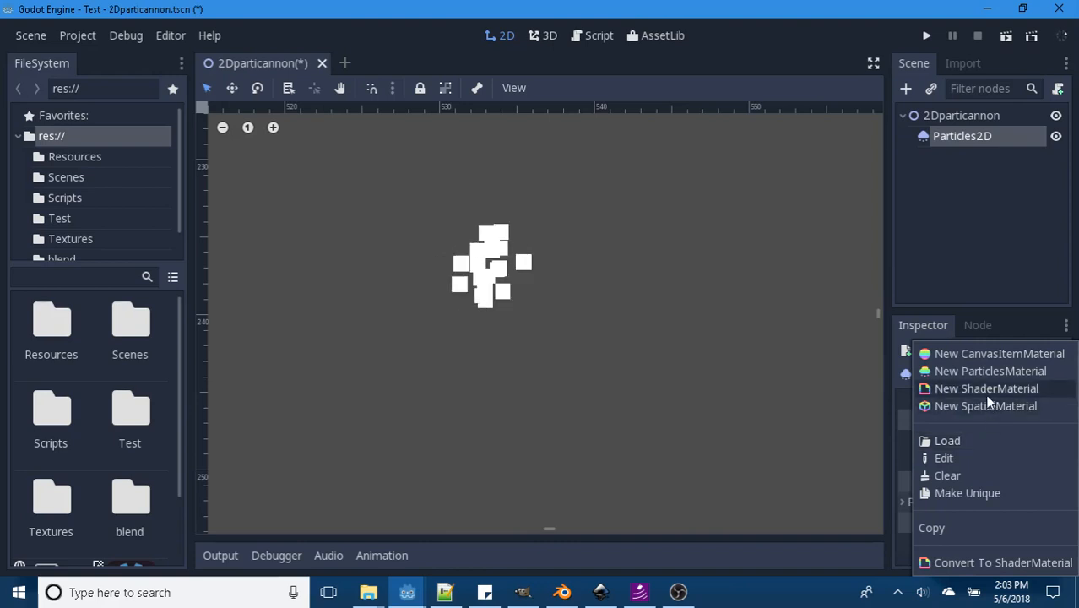
left_click(897, 441)
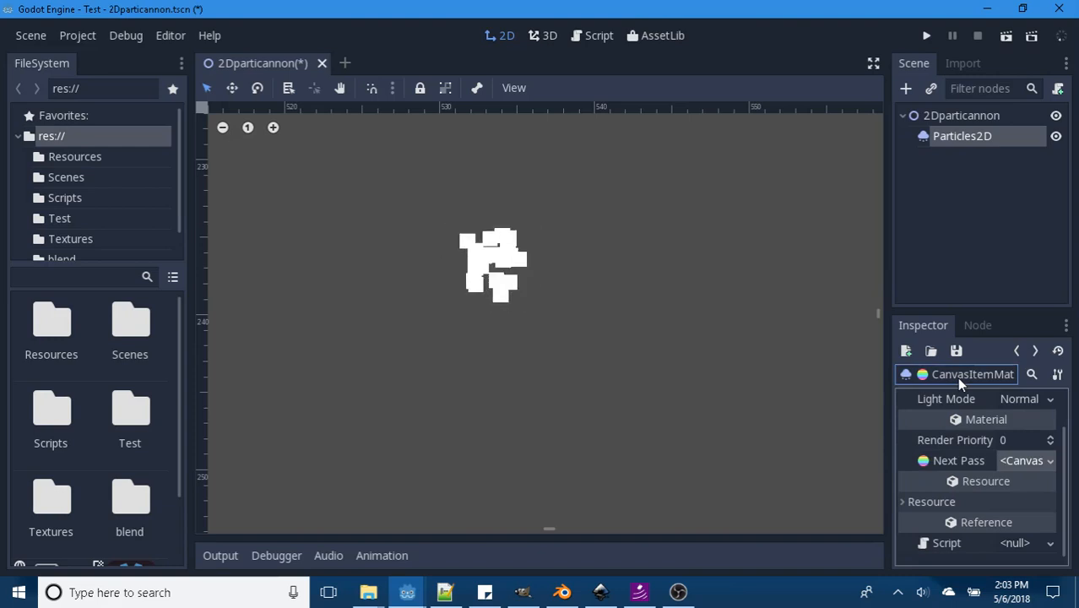
Step: Return to the Particles2D node's properties and load heart3.png from the Resources folder as its Texture
left_click(1018, 351)
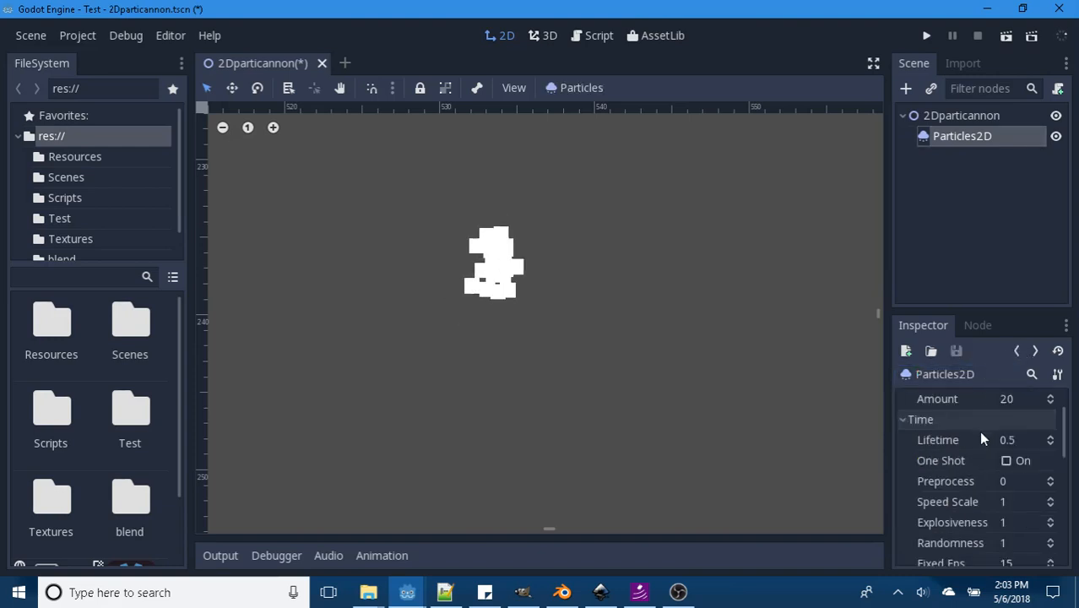
scroll(980, 433, "down", 3)
scroll(979, 438, "down", 3)
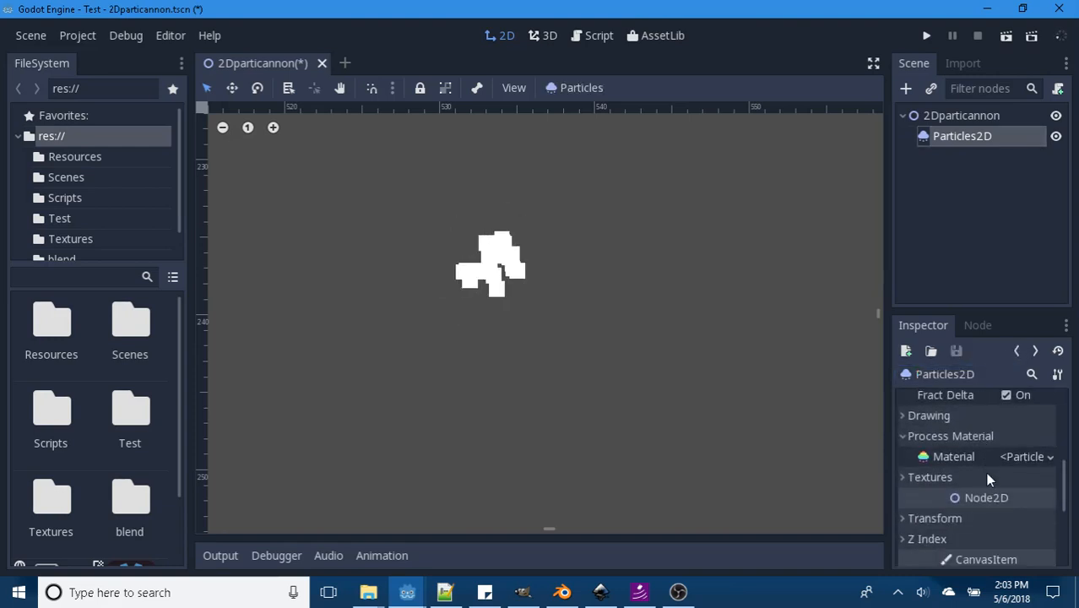
scroll(986, 476, "down", 1)
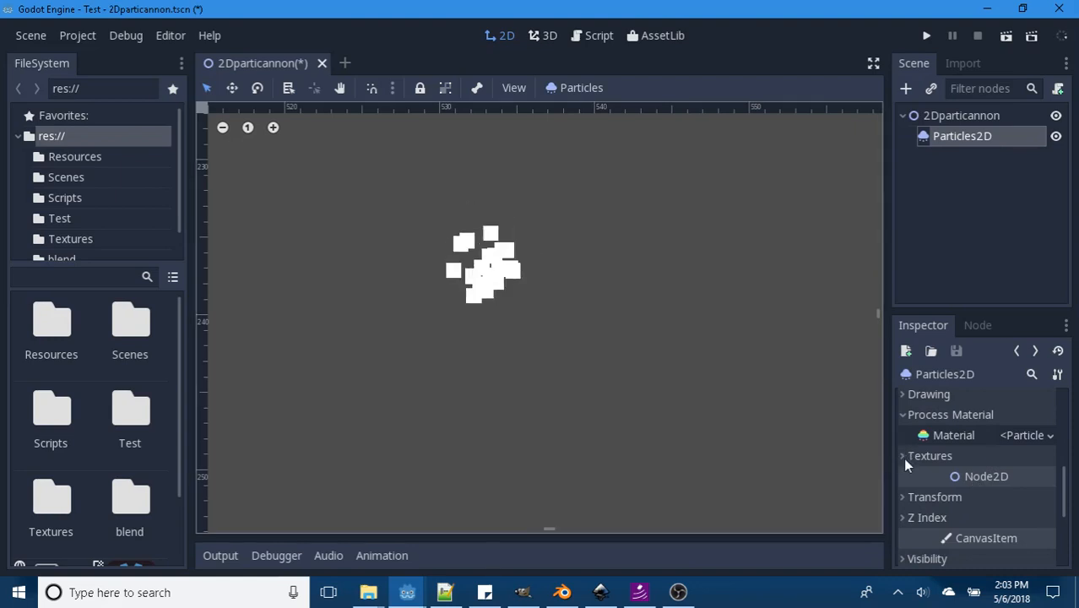
left_click(905, 456)
left_click(1049, 478)
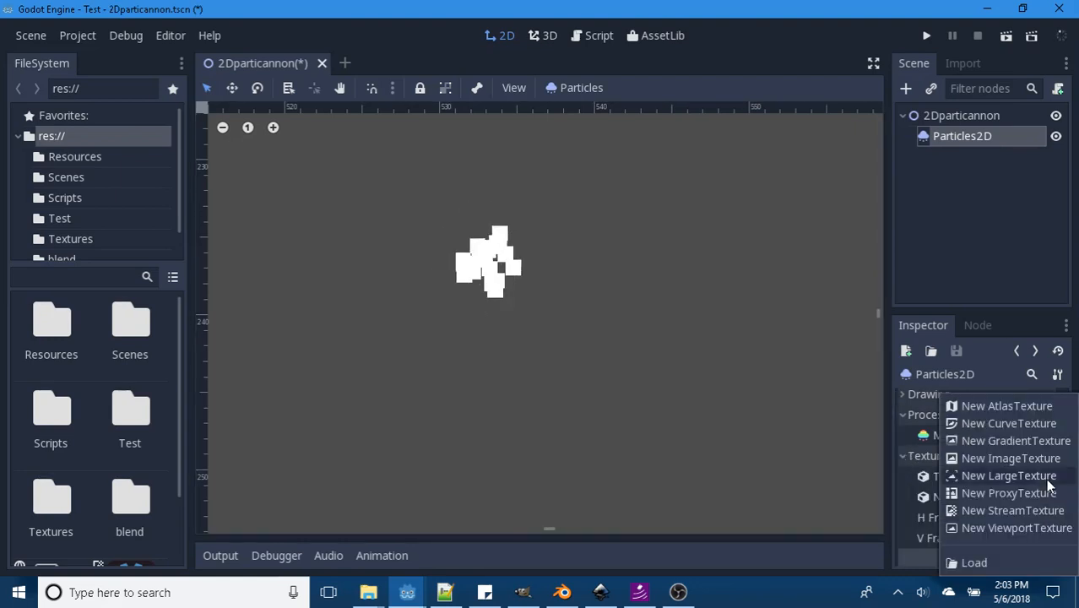
left_click(974, 561)
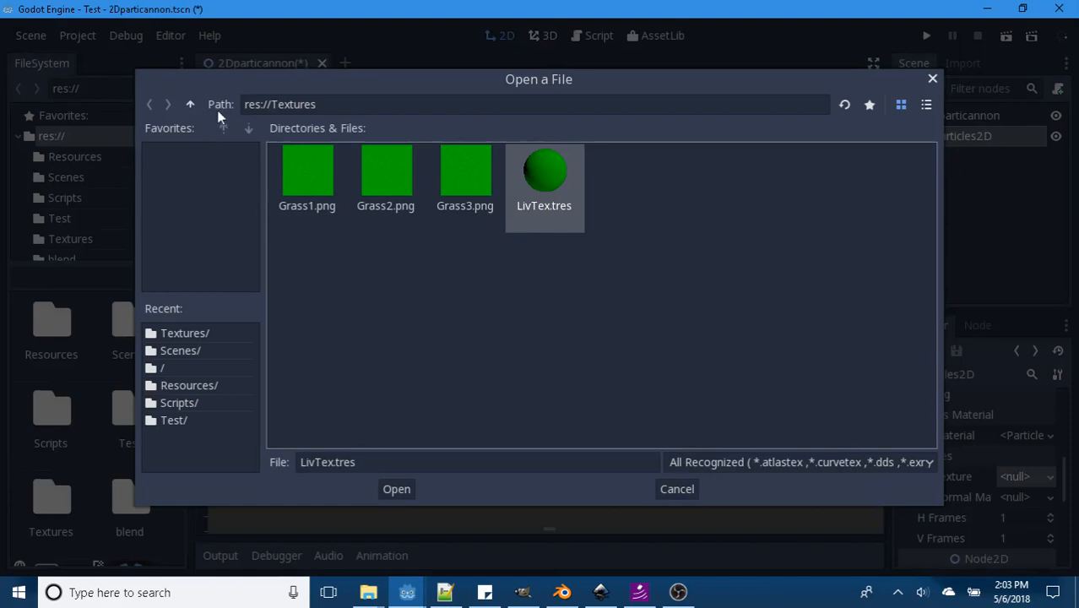
left_click(191, 104)
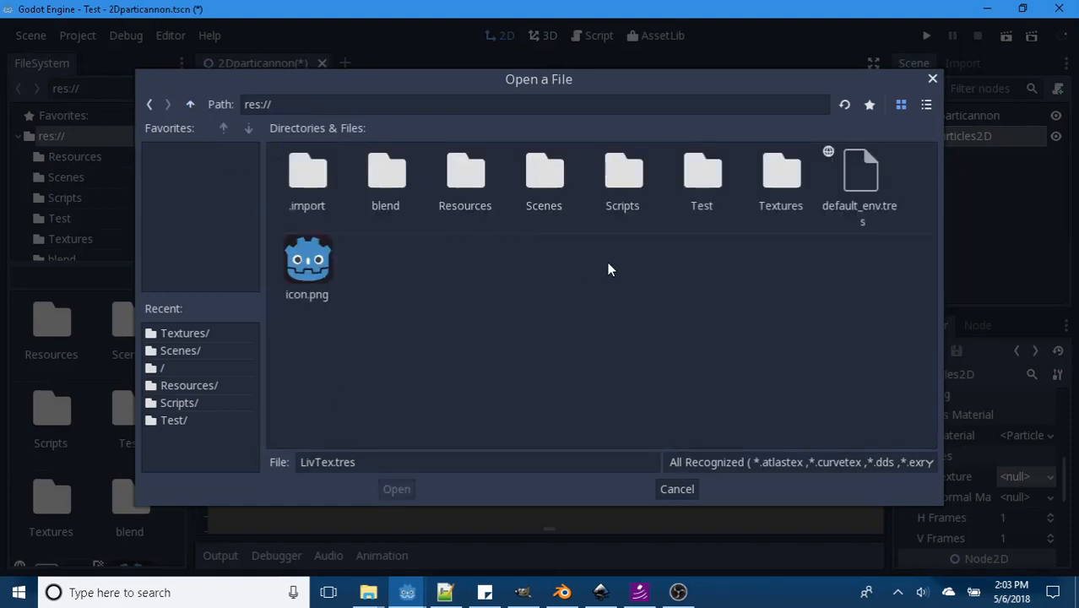
double_click(478, 177)
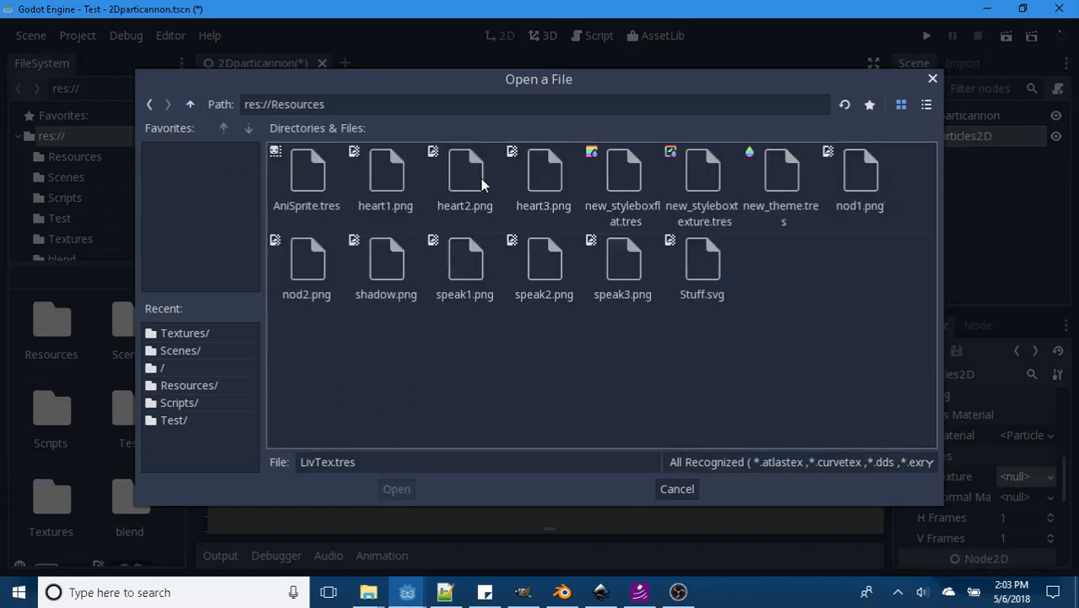
left_click(542, 173)
left_click(396, 489)
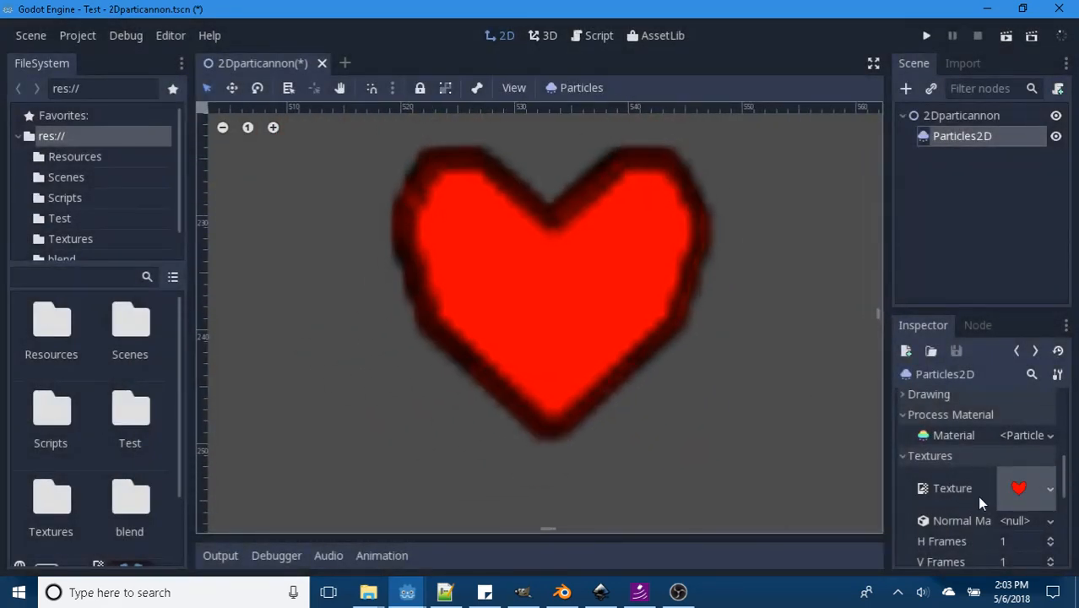
Step: Review the Particles2D node's Time, Drawing, Process Material and Textures settings, expanding the Drawing group
scroll(977, 496, "down", 1)
scroll(1074, 496, "up", 5)
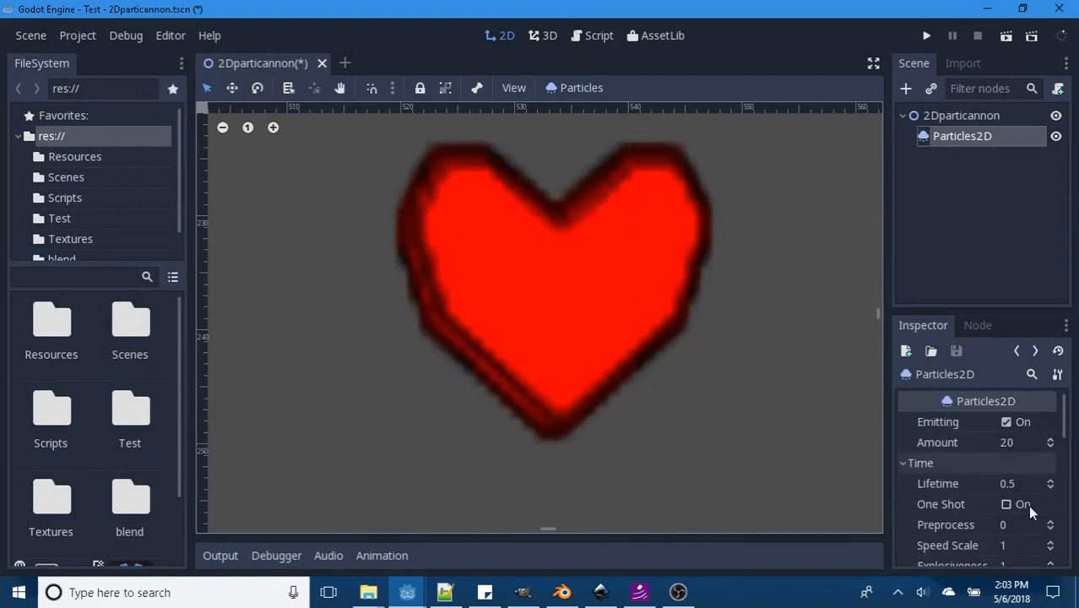
scroll(1028, 507, "down", 3)
scroll(1025, 515, "down", 2)
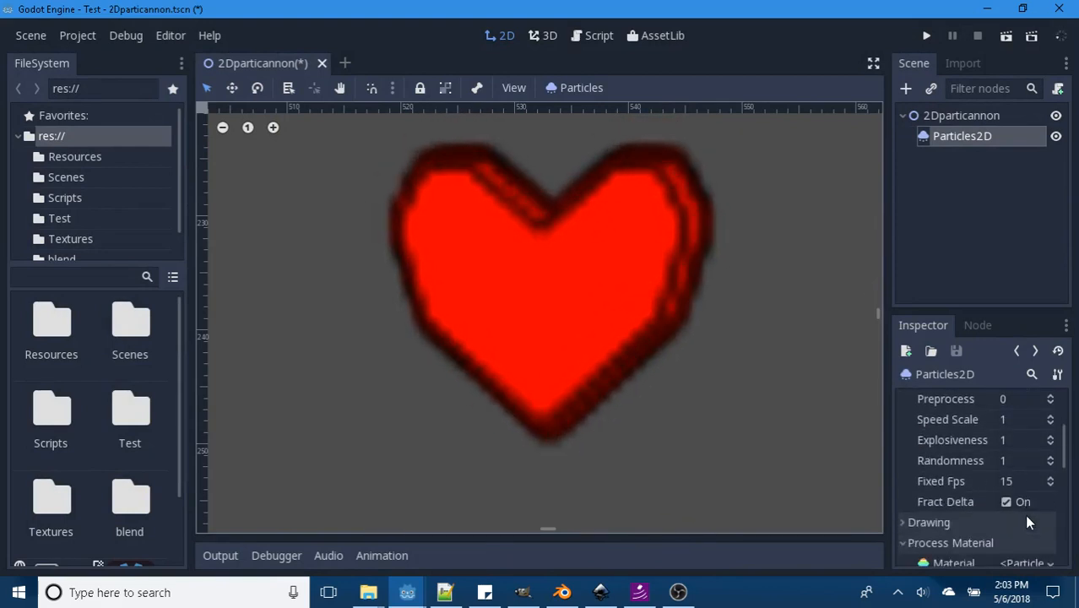
scroll(1024, 514, "up", 2)
scroll(1024, 514, "down", 6)
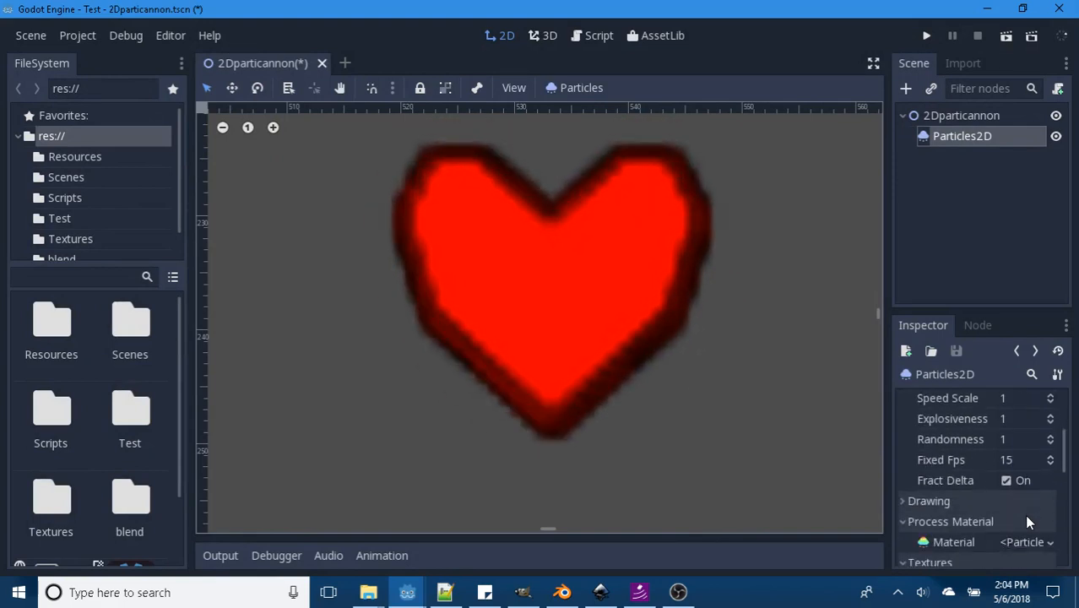
left_click(900, 461)
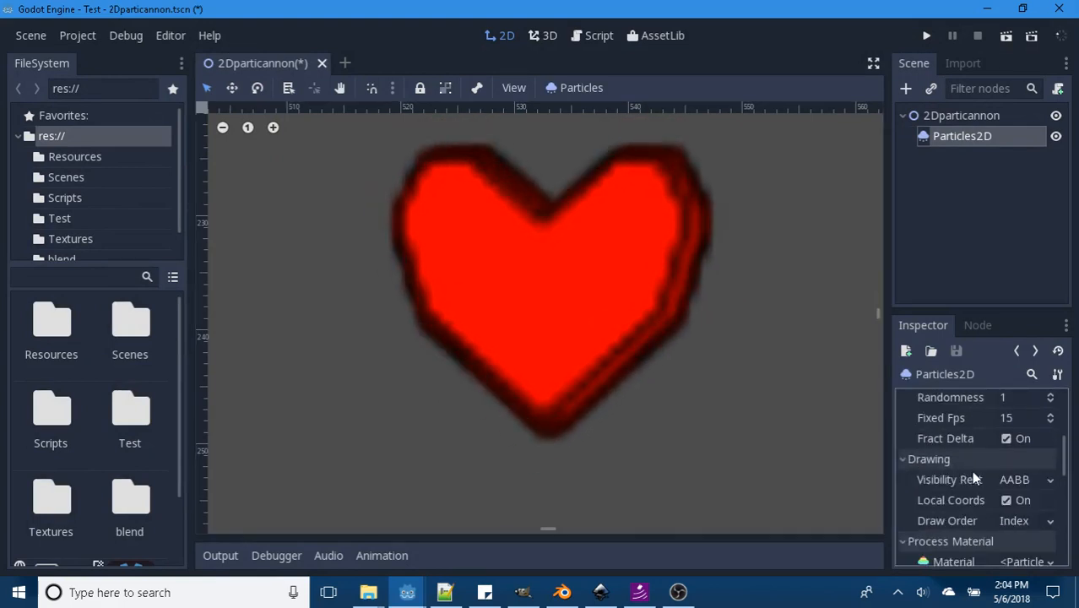
scroll(995, 497, "down", 4)
scroll(994, 490, "down", 1)
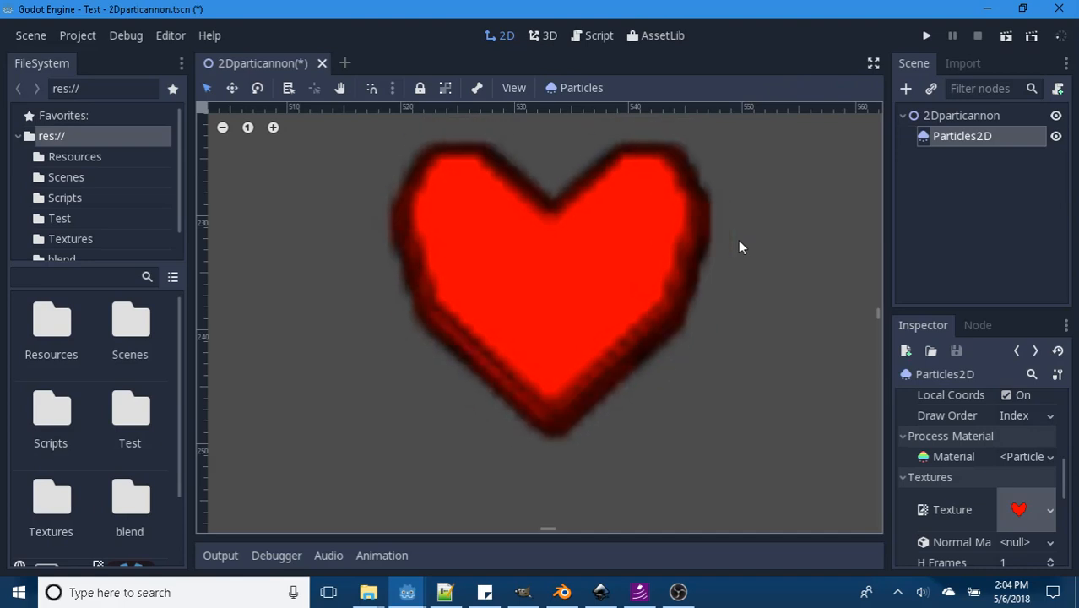
Step: Save the 2Dparticannon scene and open Partitute.tscn by searching the project files for "parti"
key("ctrl+s")
left_click(92, 276)
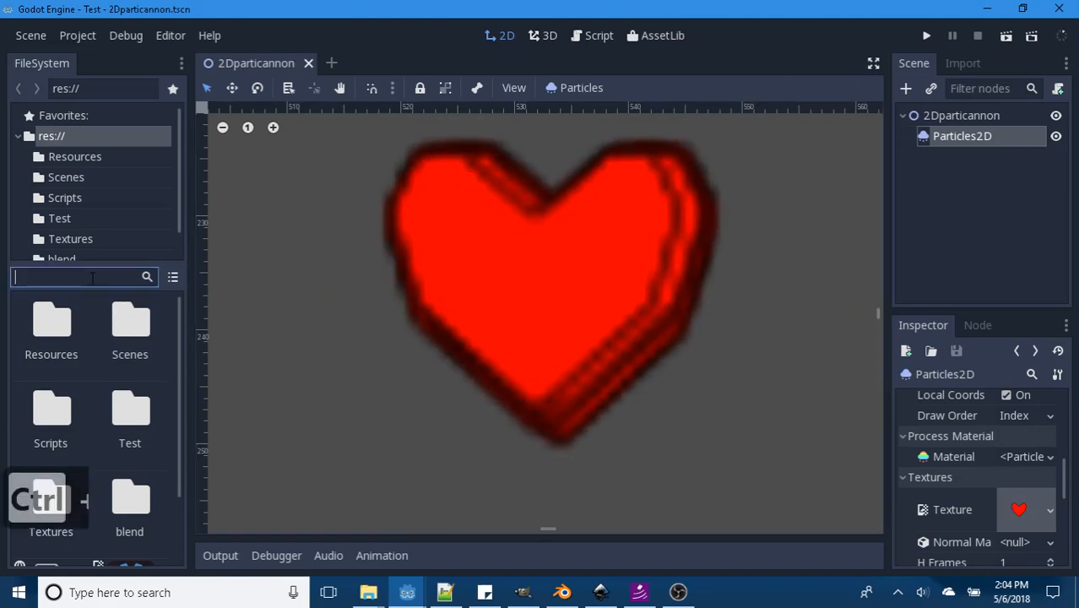
type("parti")
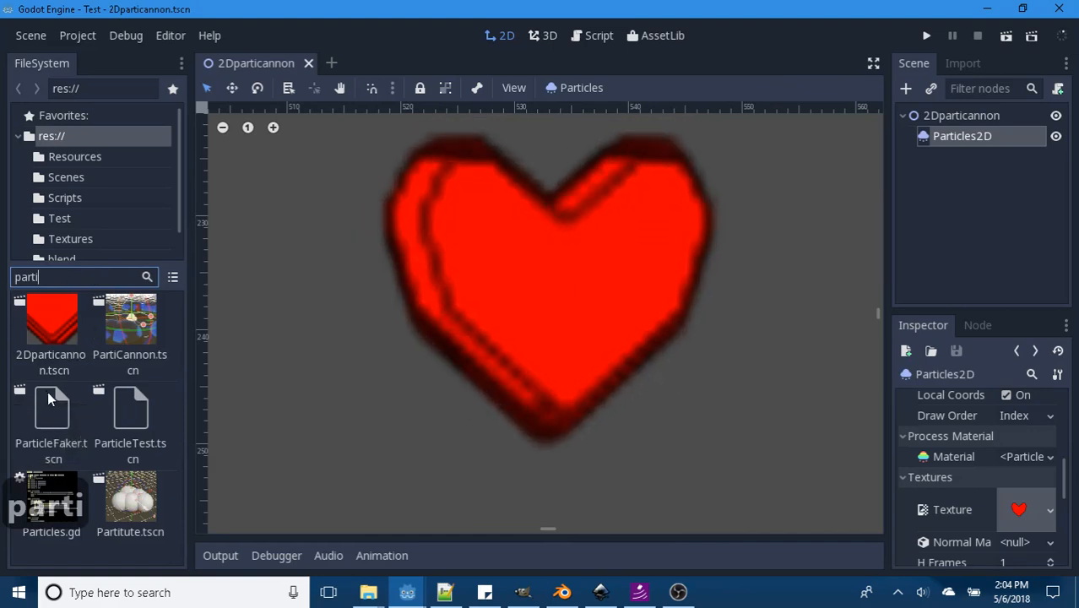
double_click(117, 496)
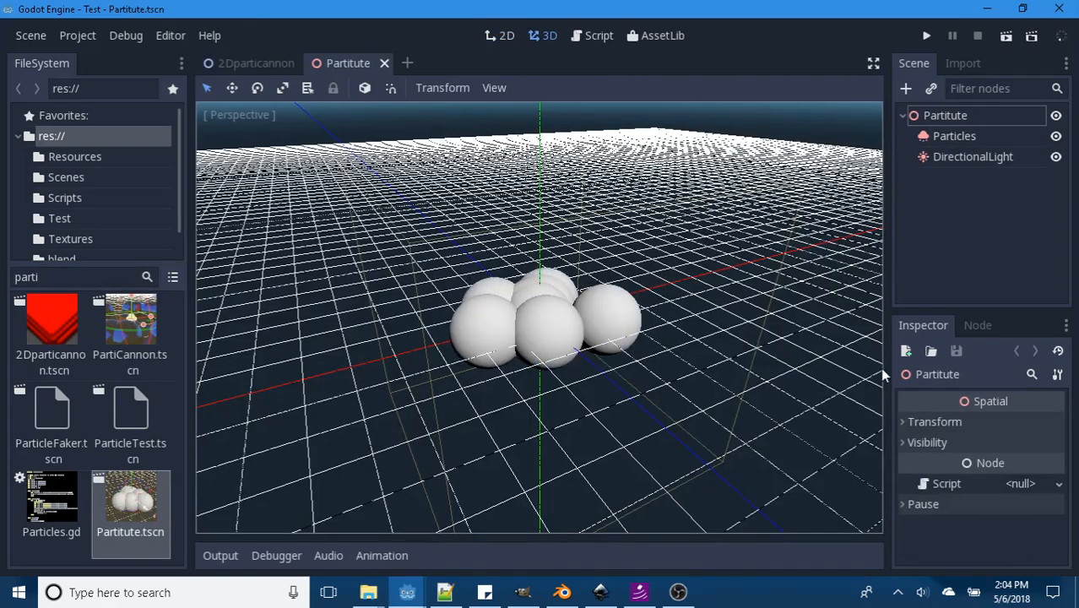
Step: Select the Particles node in Partitute and review its Process Material and Draw Passes, expanding the Drawing group
left_click(955, 136)
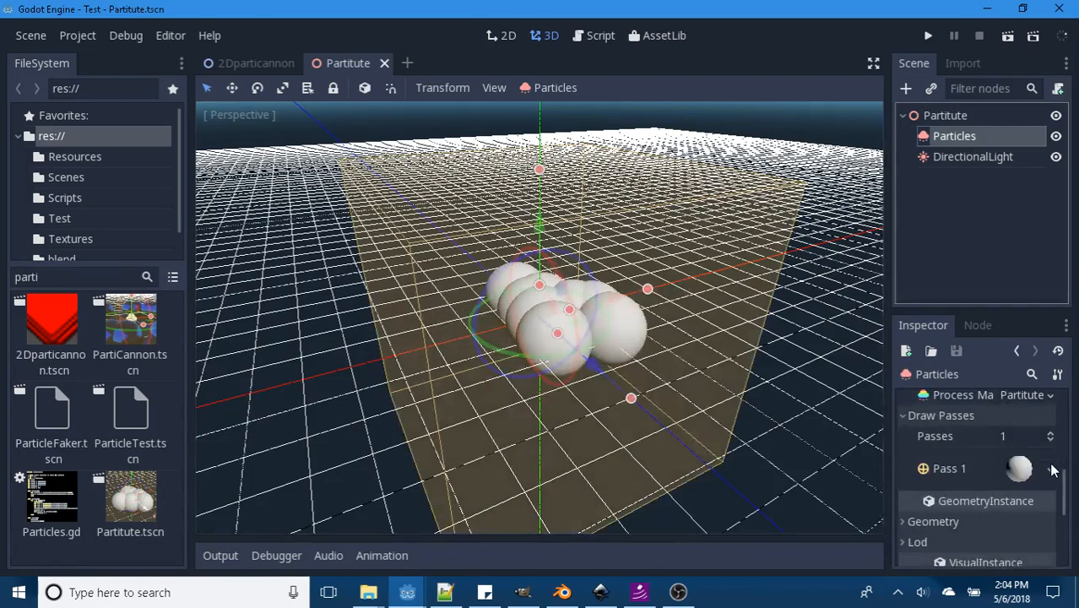
scroll(1052, 470, "down", 5)
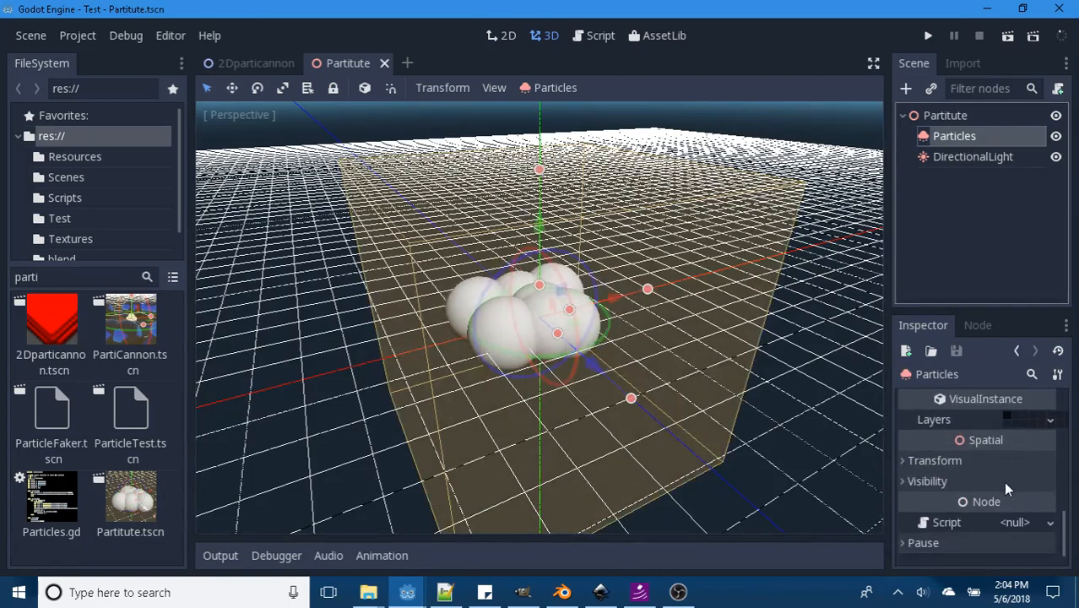
scroll(947, 481, "up", 4)
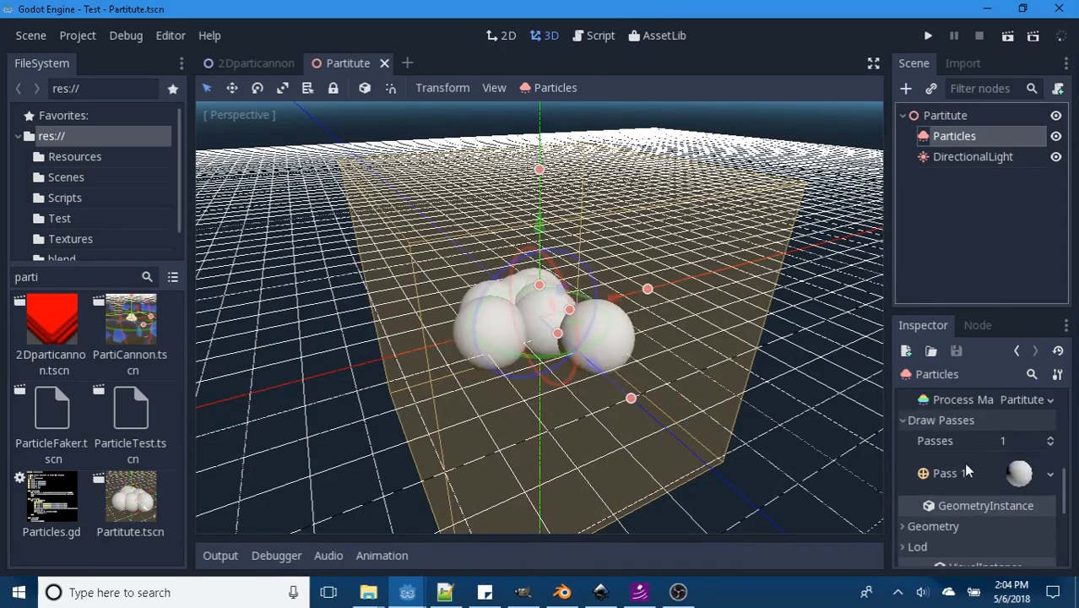
scroll(963, 473, "up", 1)
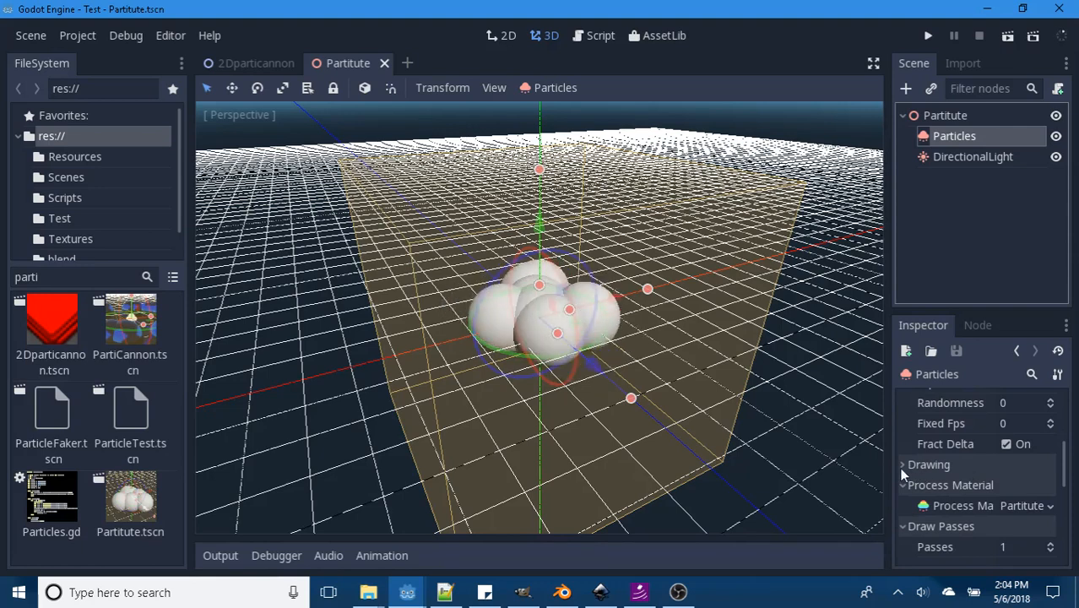
left_click(921, 465)
scroll(957, 474, "down", 4)
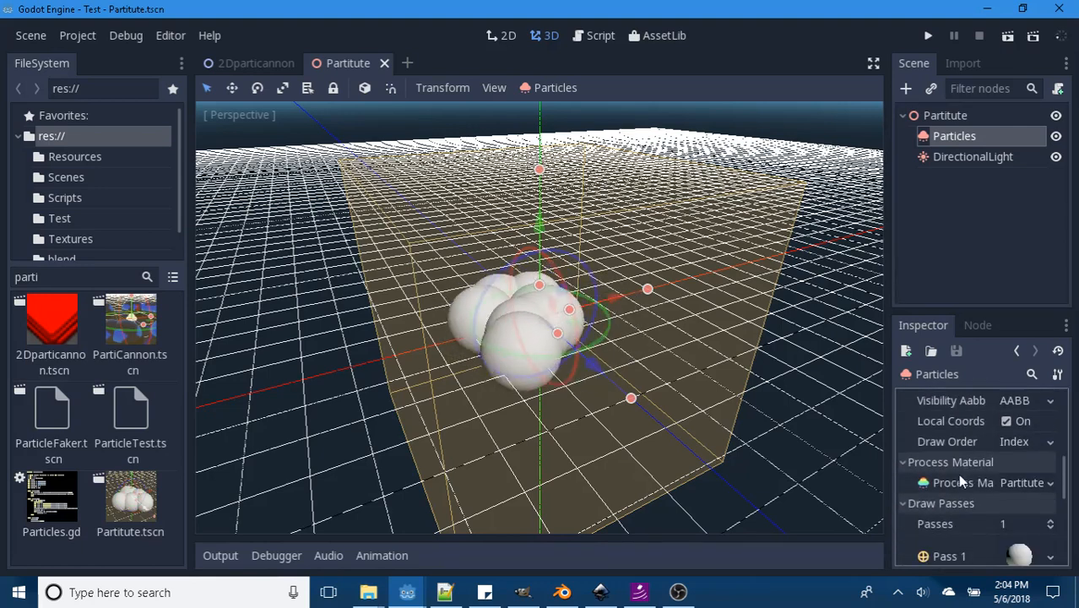
scroll(959, 487, "down", 5)
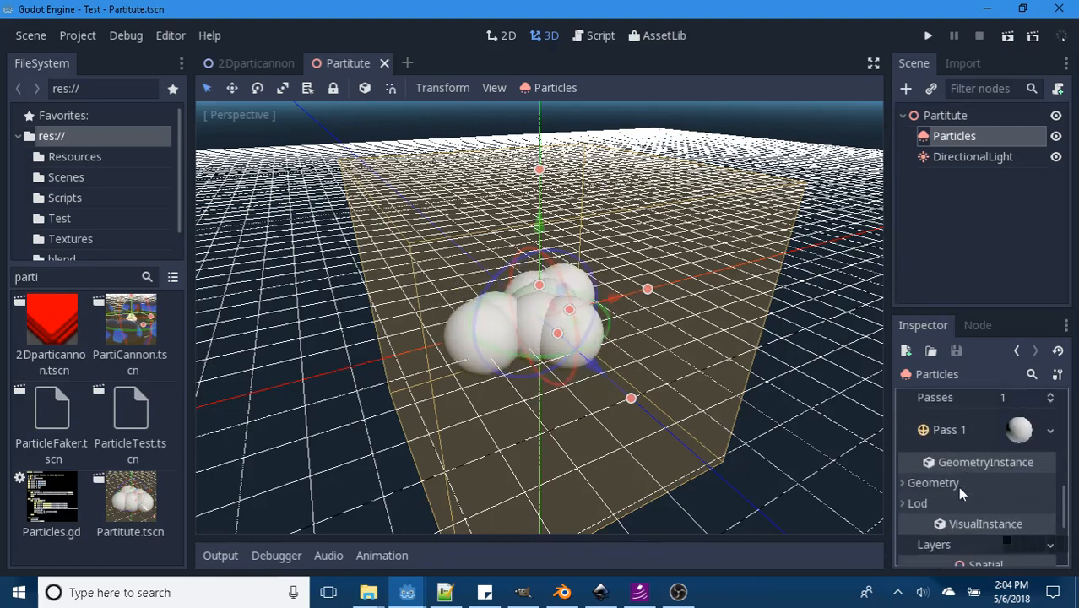
Step: Expand the Particles node's Geometry group and inspect the options offered for Material Override without choosing one
left_click(904, 464)
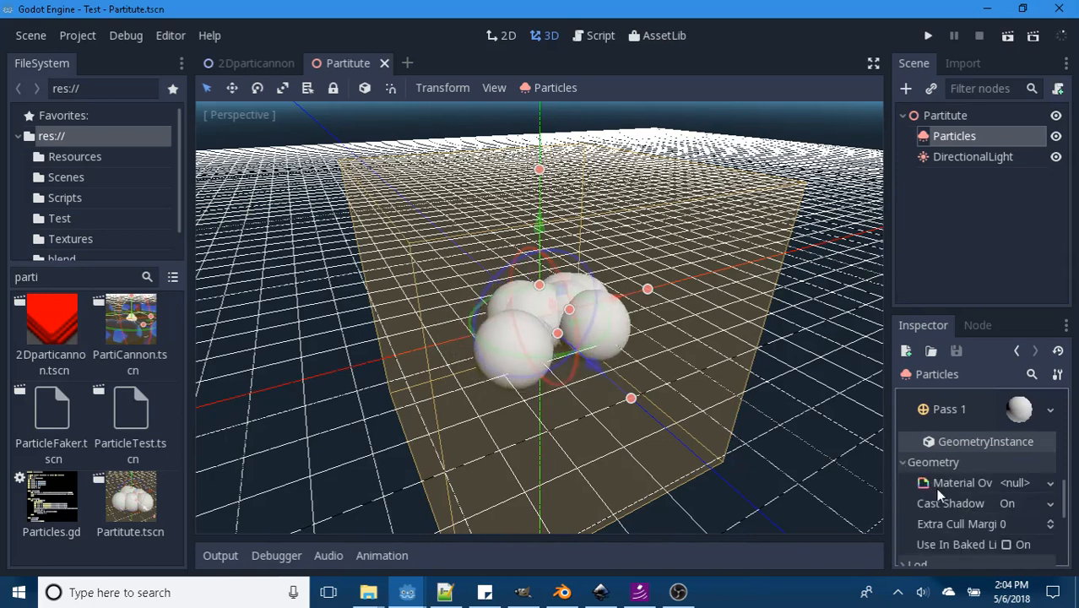
scroll(937, 491, "down", 5)
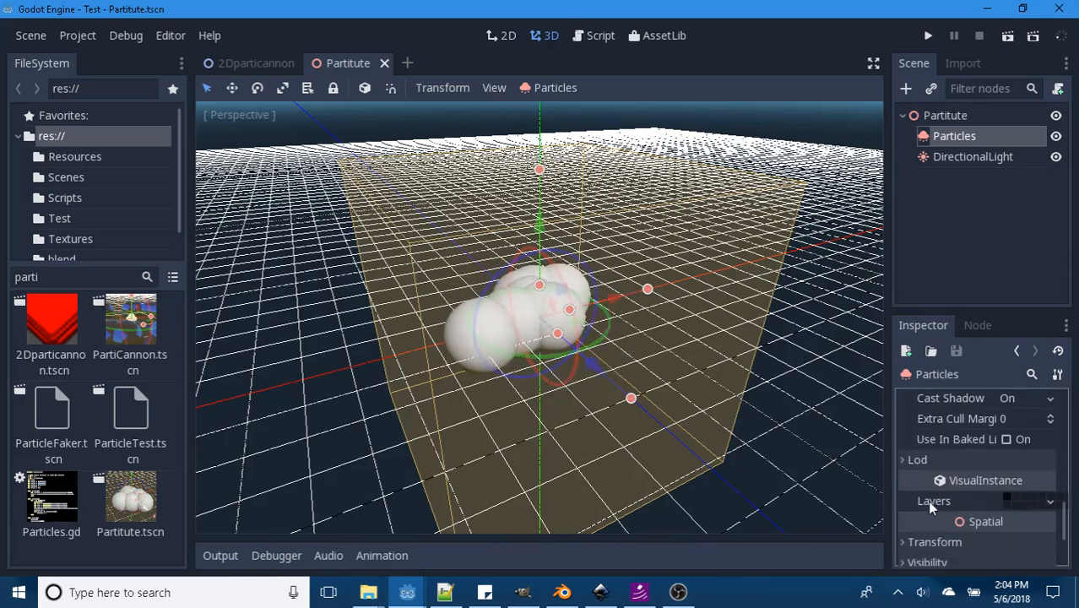
scroll(927, 500, "down", 1)
scroll(1015, 473, "up", 4)
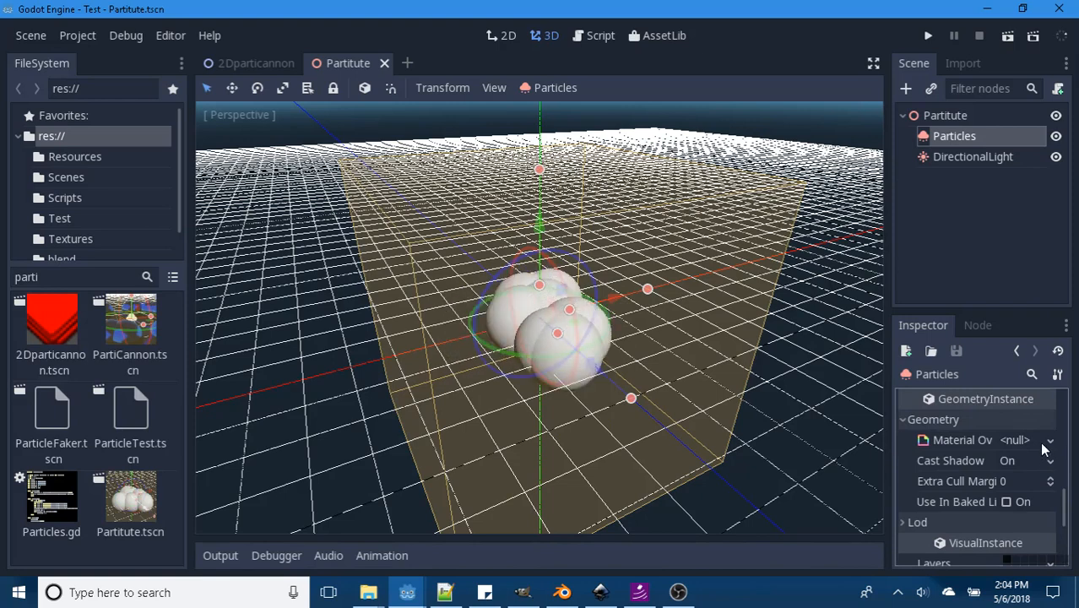
left_click(1050, 441)
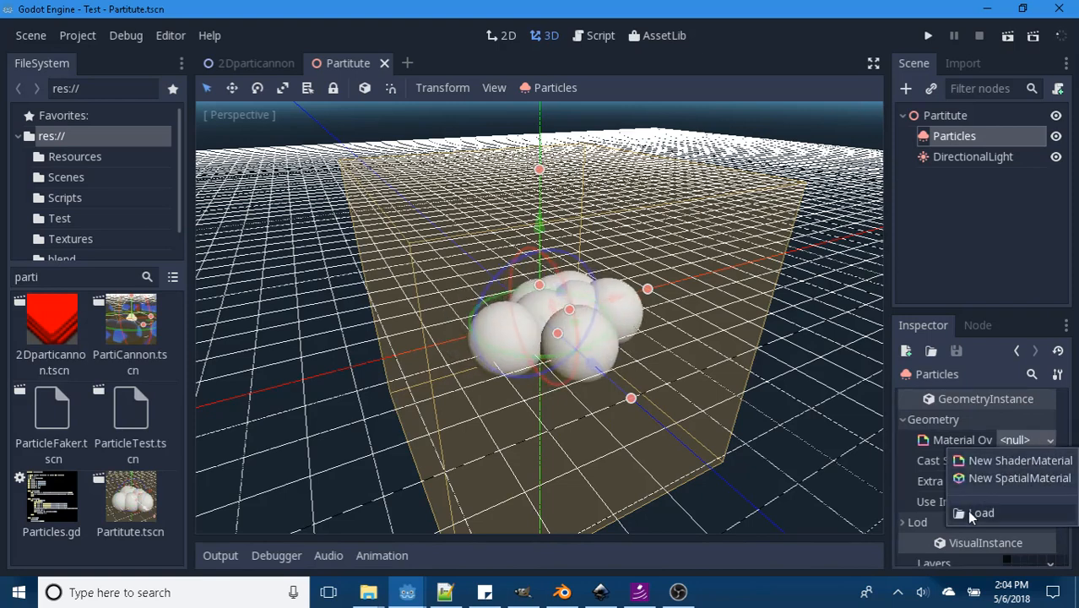
left_click(740, 73)
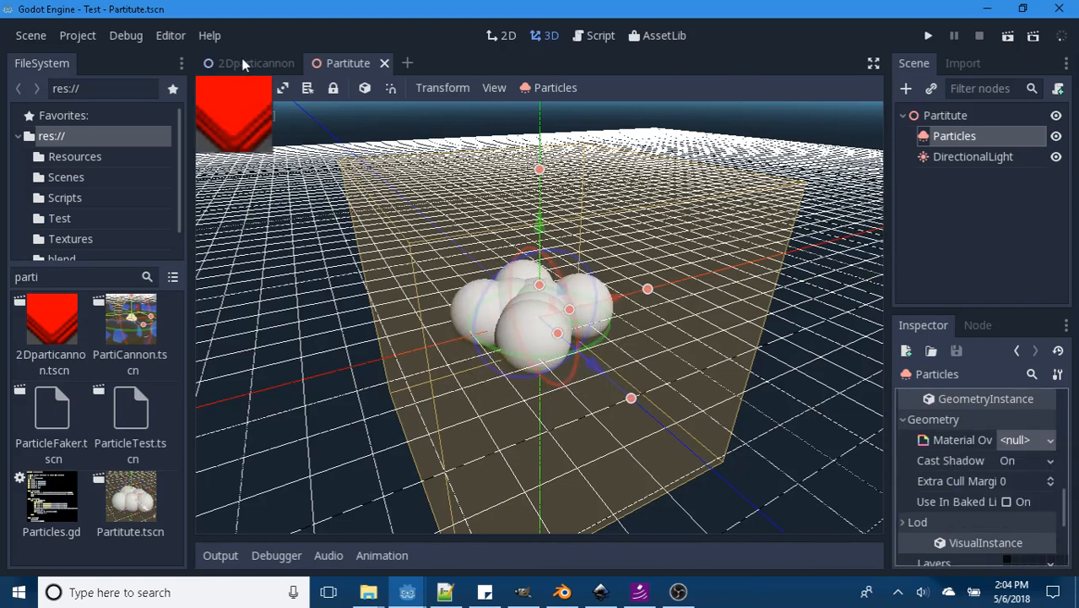
Step: Switch to the 2Dparticannon scene, open the Particles2D node's process material and set its Emission Shape to Point
left_click(253, 64)
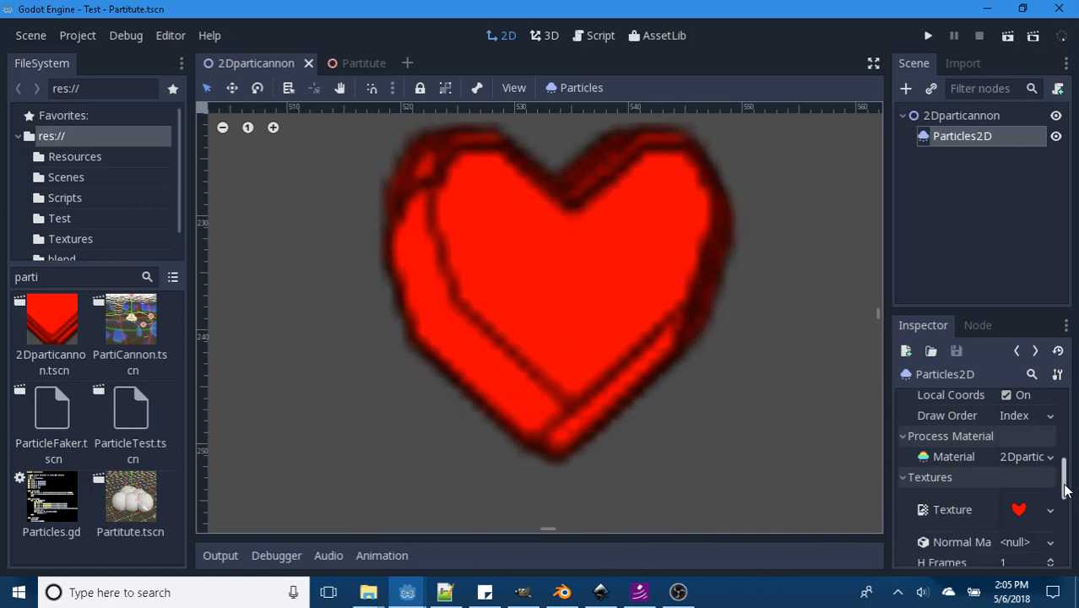
scroll(1063, 489, "down", 1)
mouse_move(1064, 494)
left_mouse_down()
mouse_move(1076, 549)
mouse_move(1076, 483)
left_mouse_up()
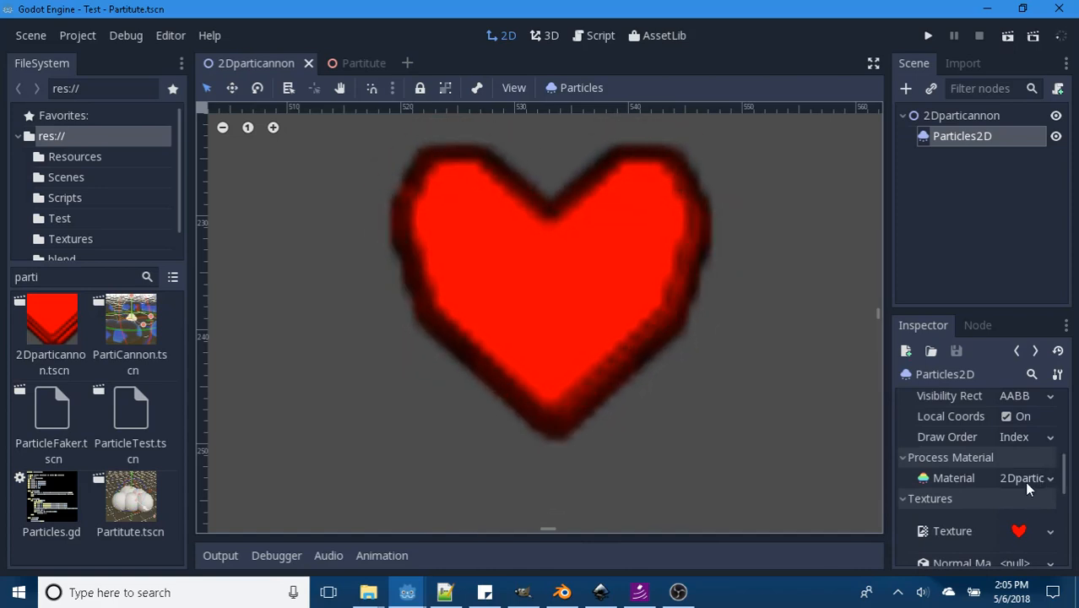
left_click(1026, 482)
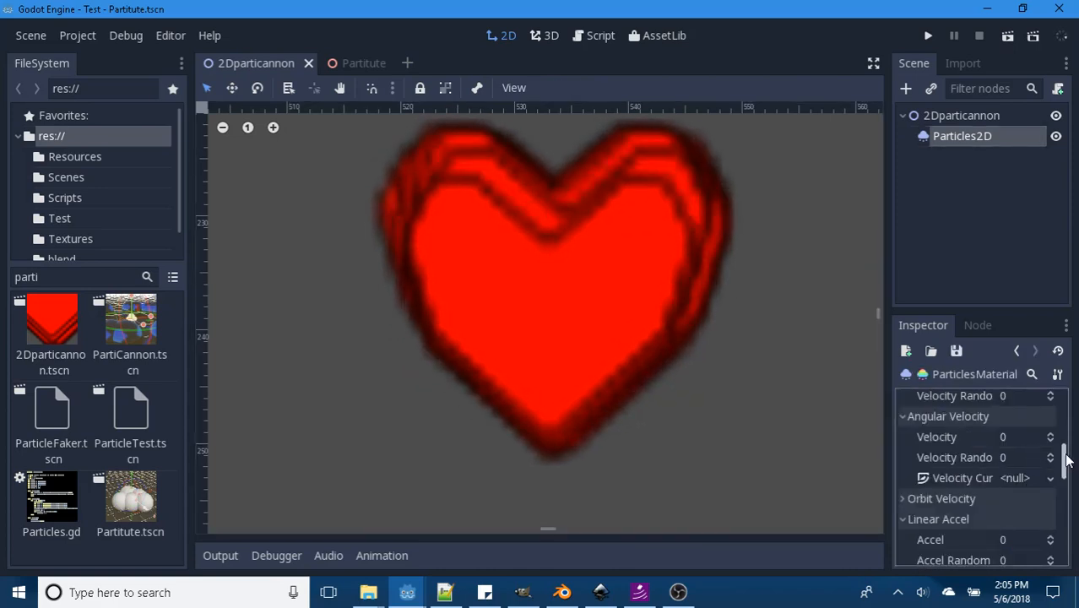
scroll(1062, 467, "up", 5)
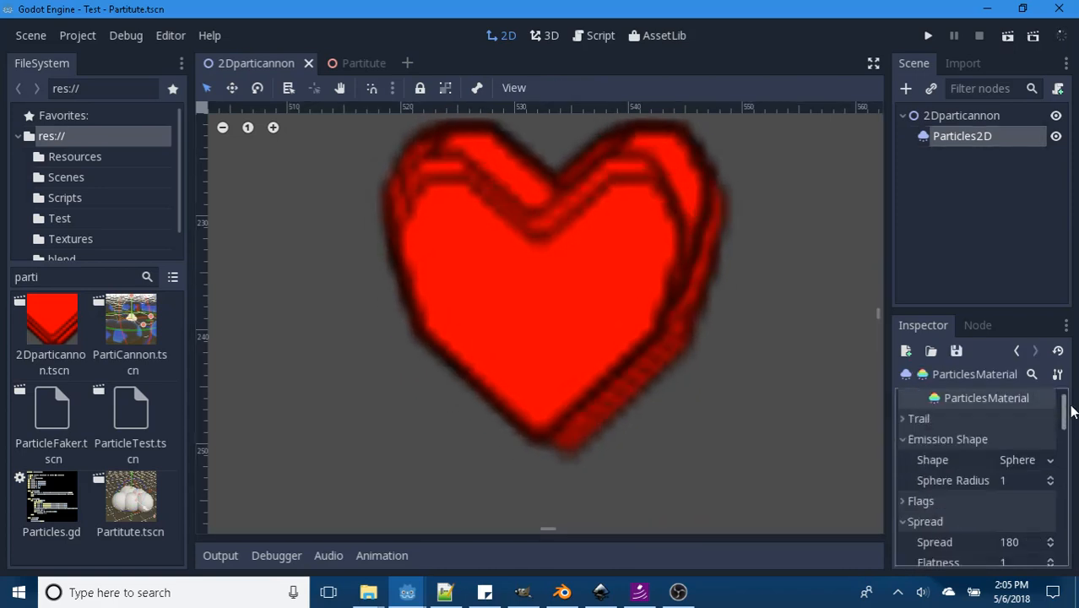
scroll(1005, 504, "down", 1)
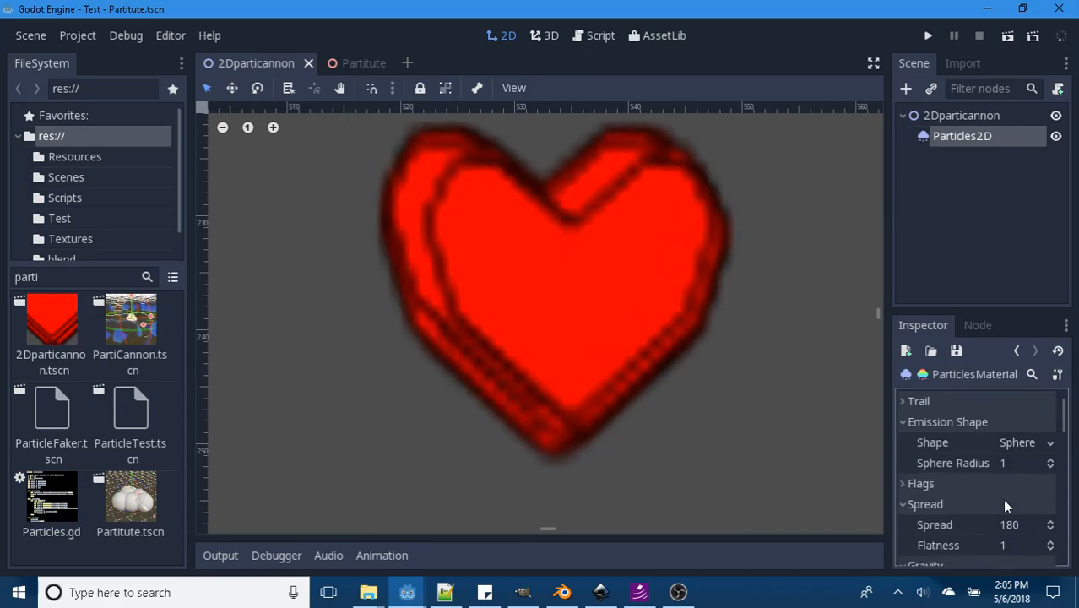
left_click(1050, 448)
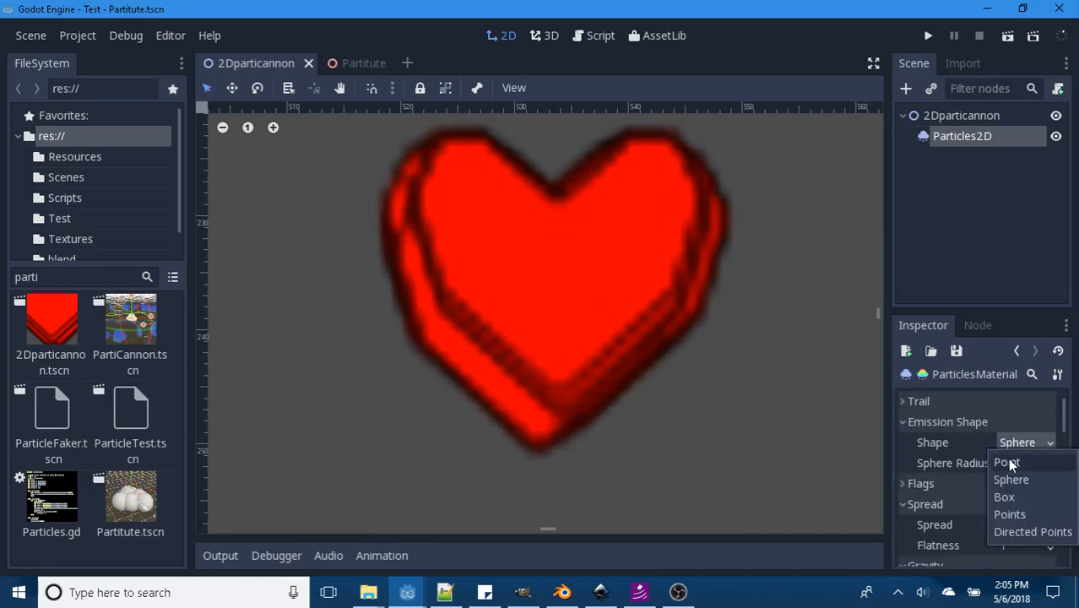
left_click(1008, 462)
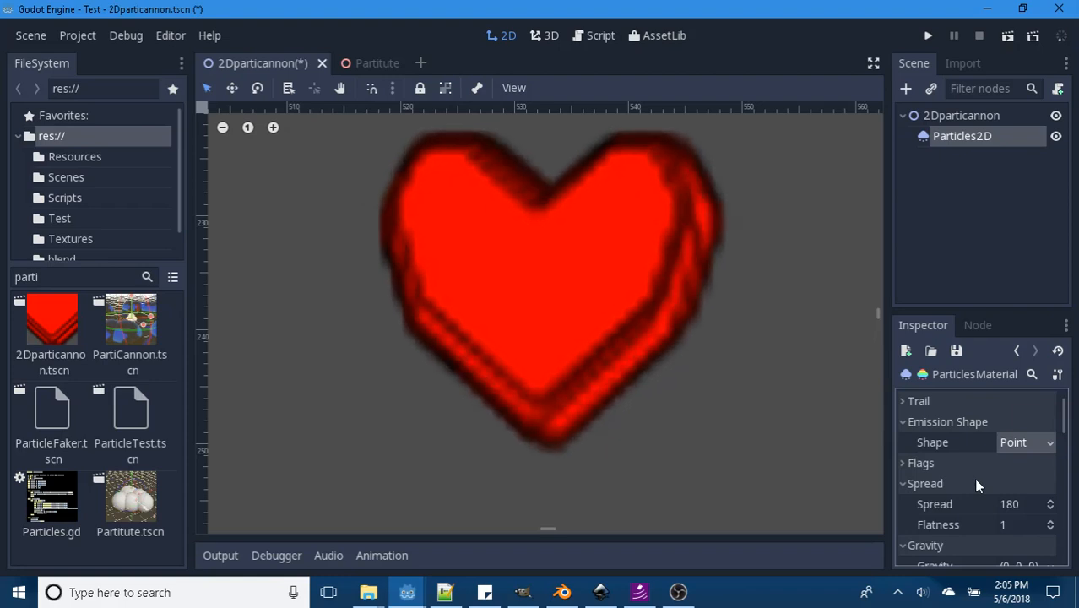
Step: Expand the process material's Flags group and review the flags, spread, gravity, velocity and acceleration settings
scroll(974, 478, "down", 3)
scroll(974, 480, "down", 2)
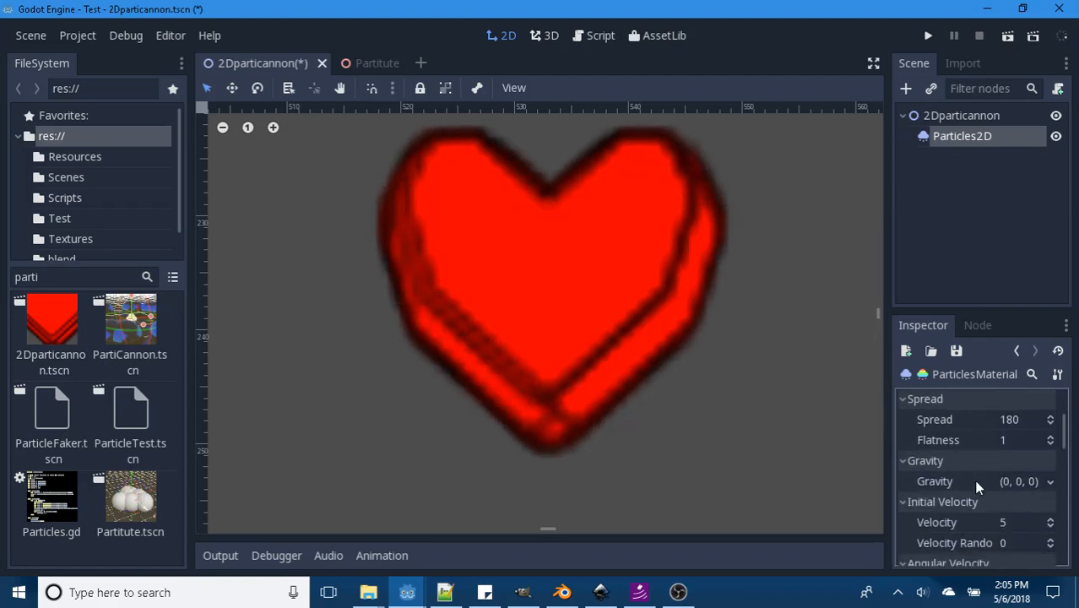
scroll(974, 482, "up", 4)
scroll(977, 483, "up", 1)
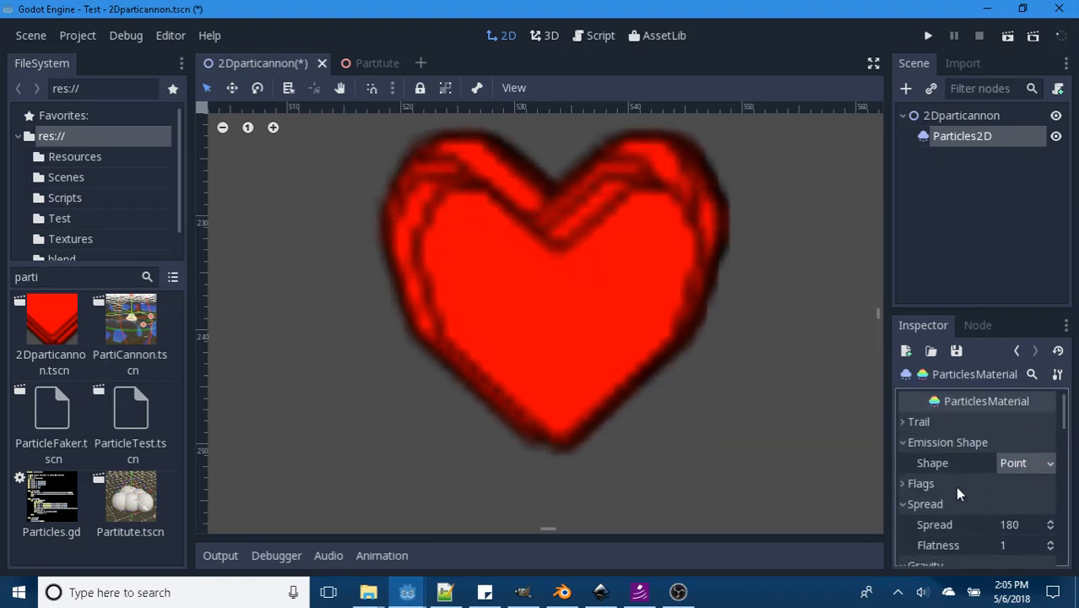
left_click(897, 485)
left_click(898, 484)
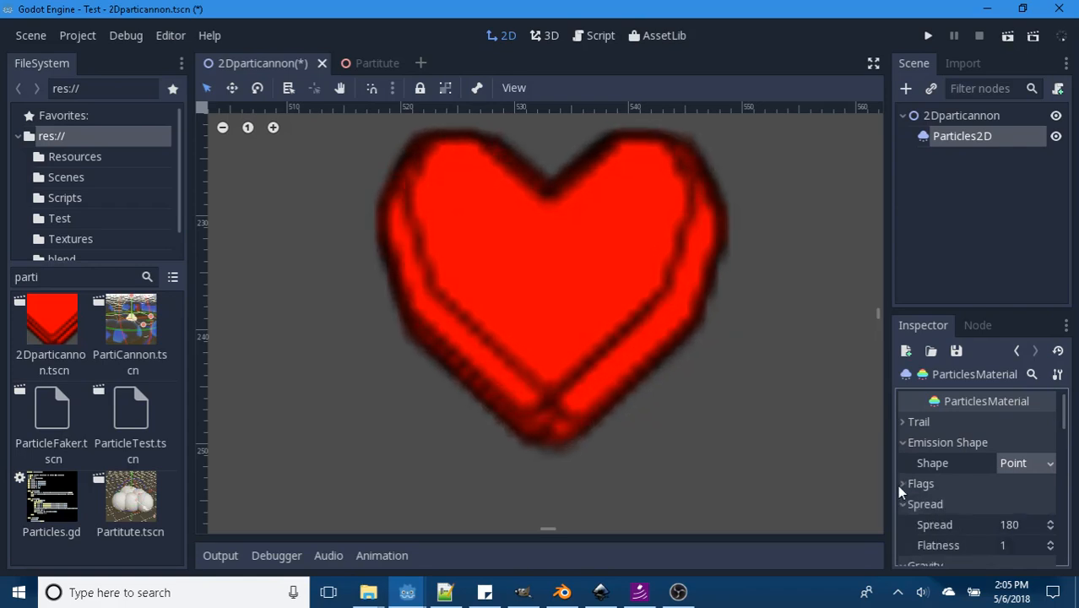
left_click(898, 484)
scroll(979, 494, "down", 4)
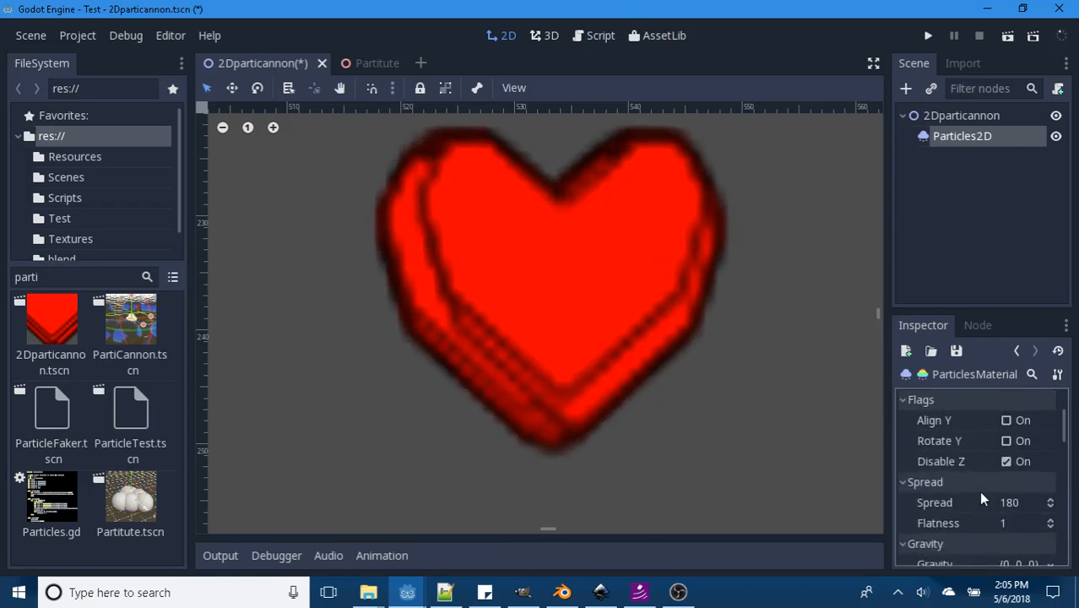
scroll(917, 515, "down", 4)
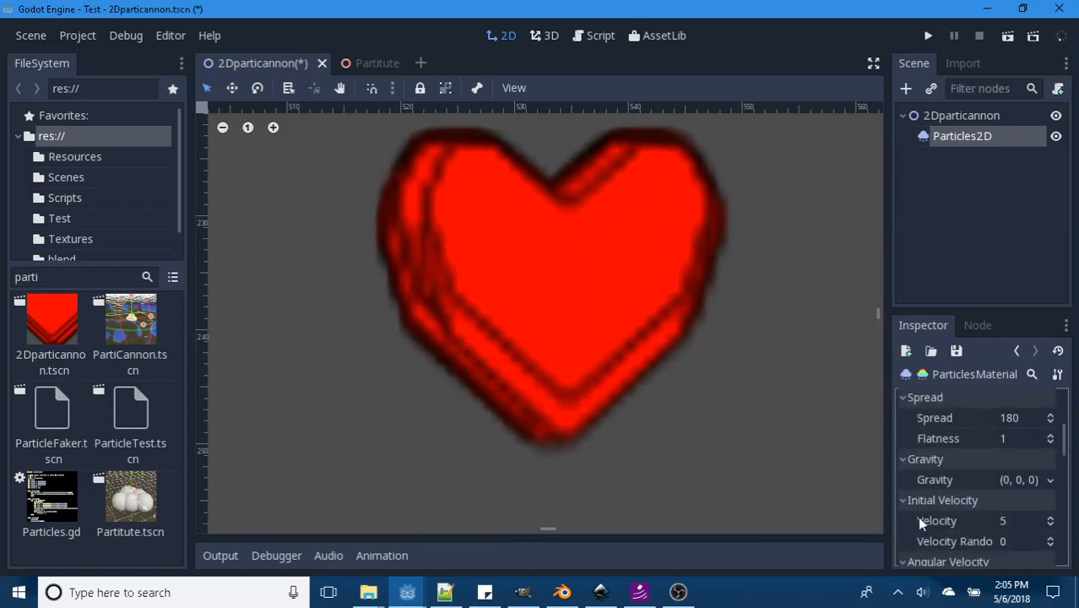
scroll(920, 521, "down", 2)
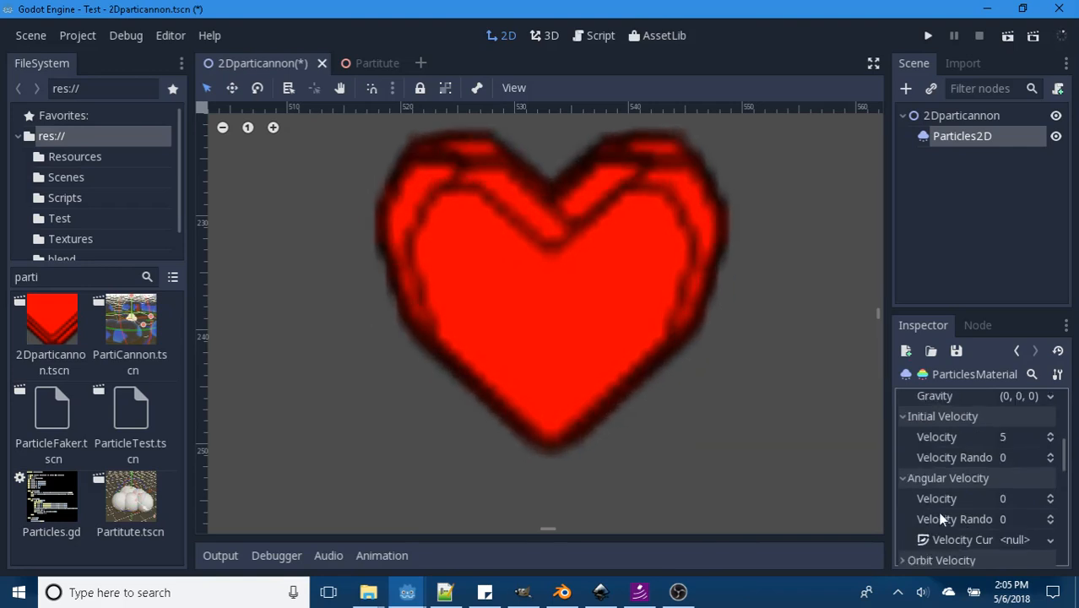
scroll(966, 518, "down", 5)
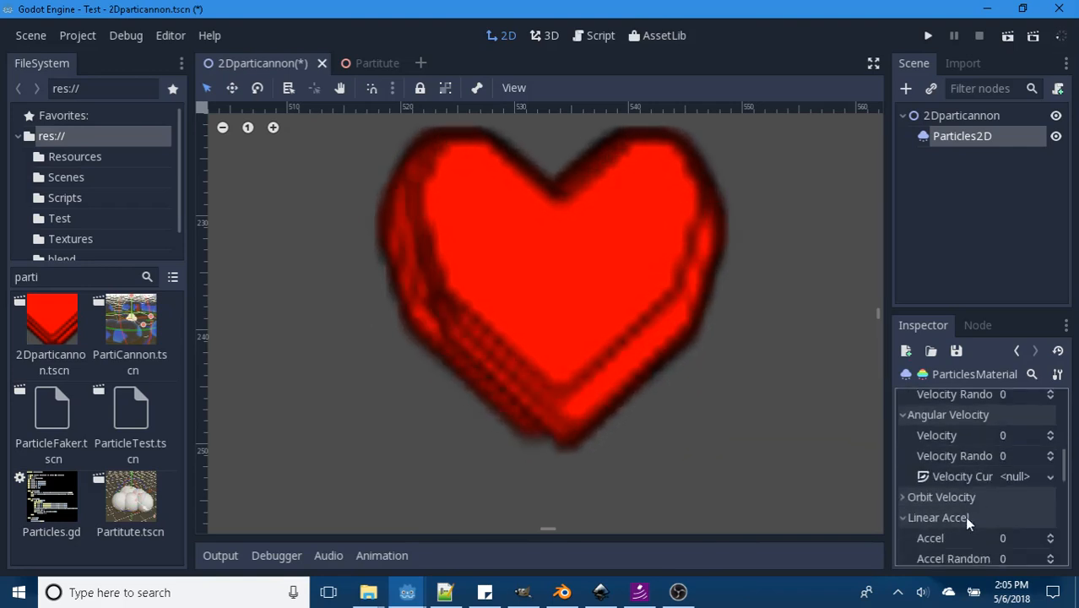
scroll(965, 516, "down", 3)
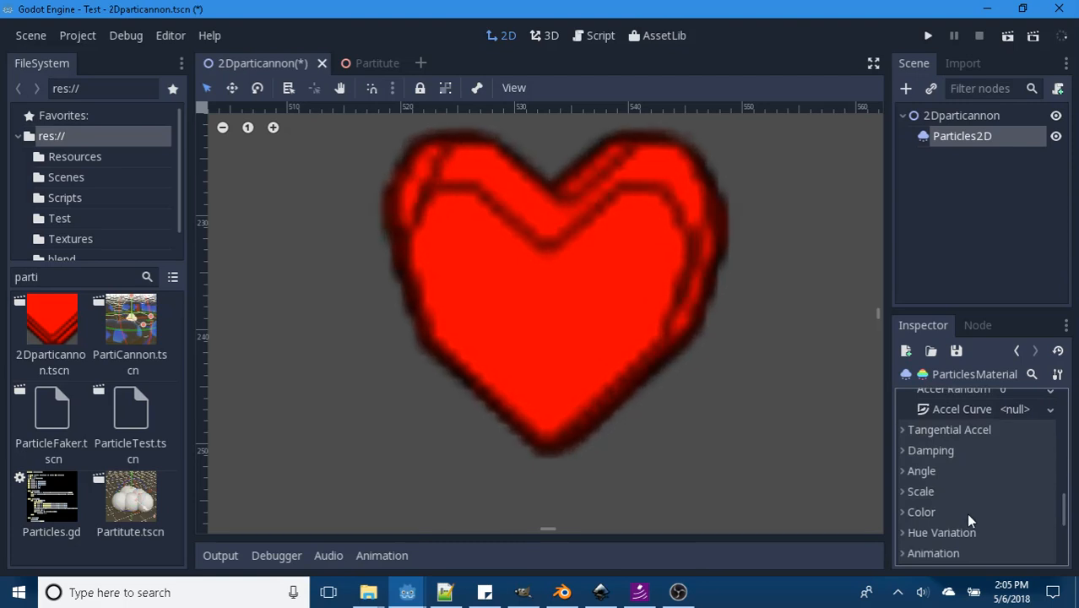
Step: Expand the process material's Scale group and shrink the heart particles, trying a Scale of 0.1 before settling on 0.05
left_click(908, 471)
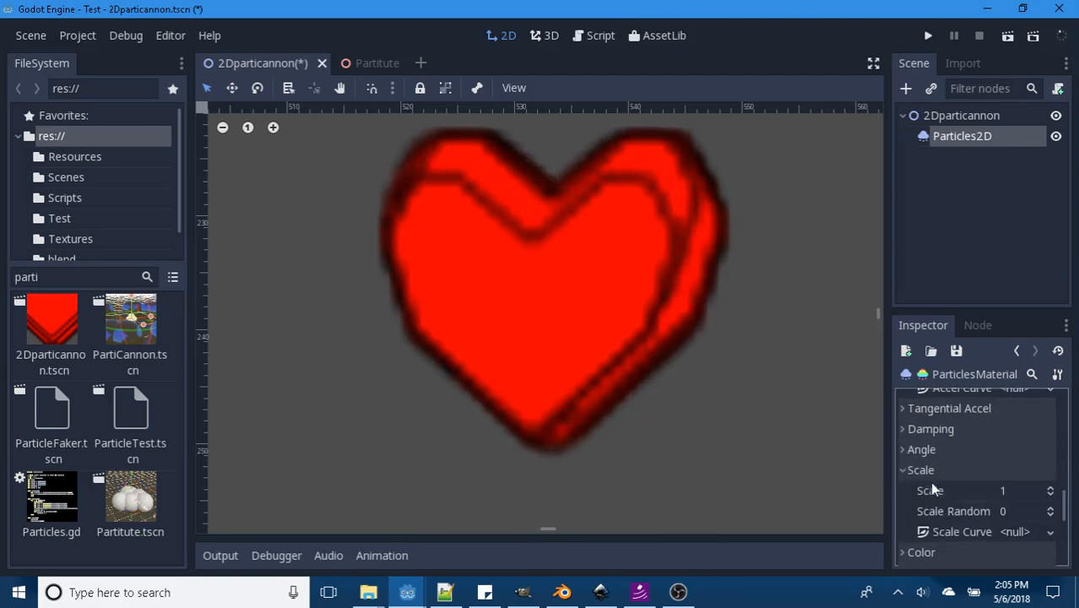
left_click(1003, 491)
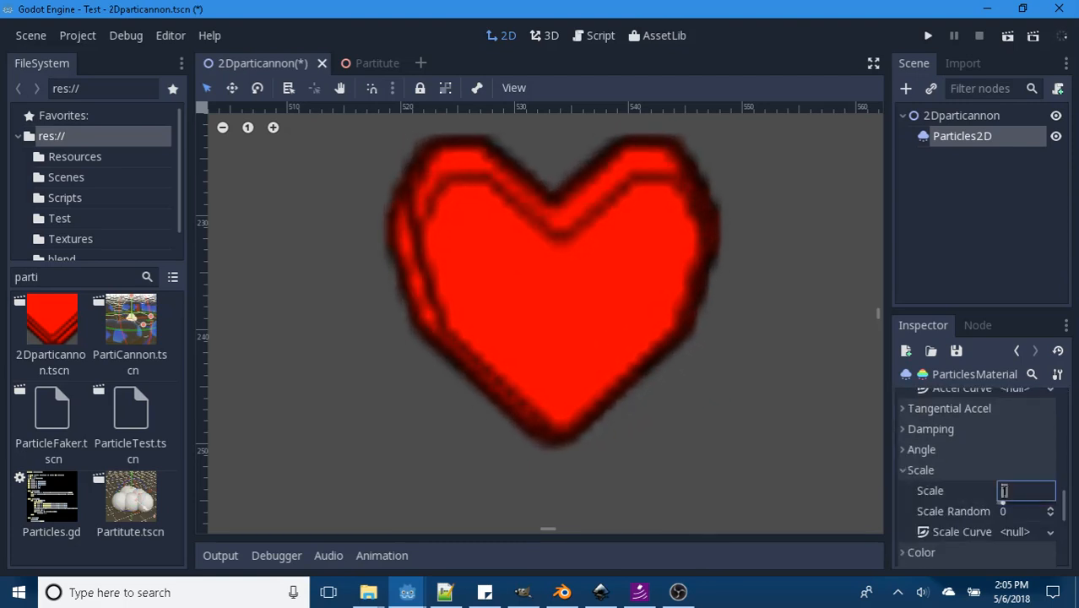
type(".1")
key("Return")
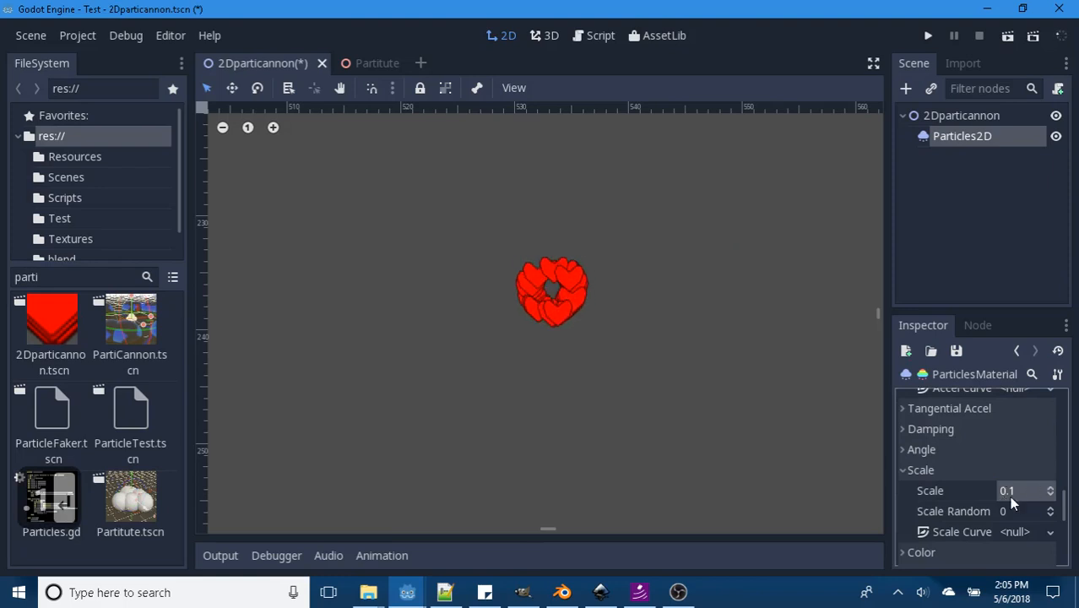
left_click(1011, 489)
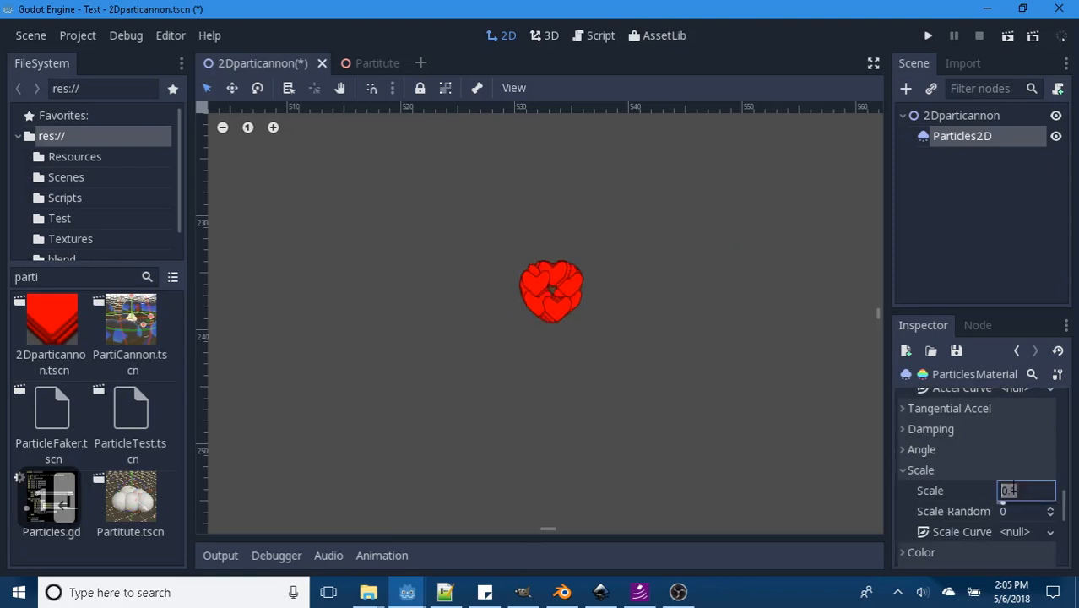
key("BackSpace")
type(".05")
key("Return")
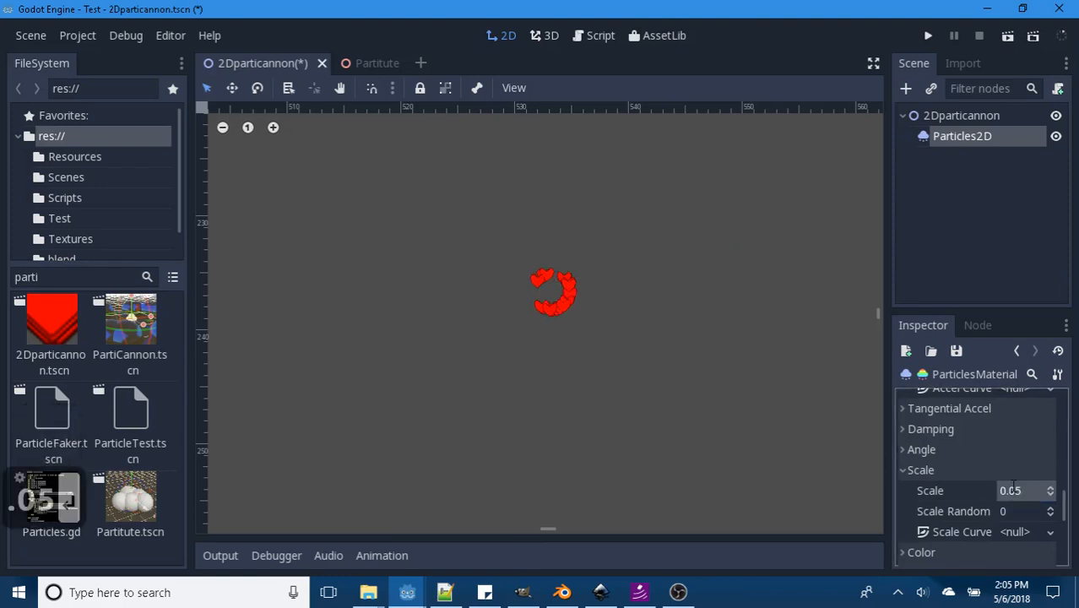
Step: Return to the Particles2D node's properties and review its Drawing, Process Material and Textures settings
left_click(969, 145)
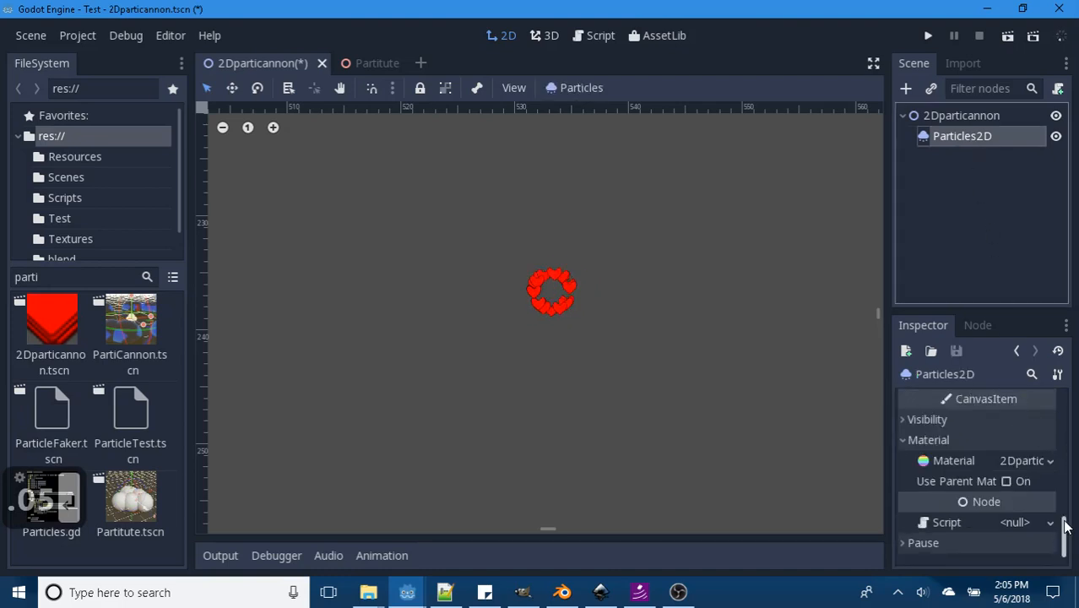
scroll(1012, 416, "up", 6)
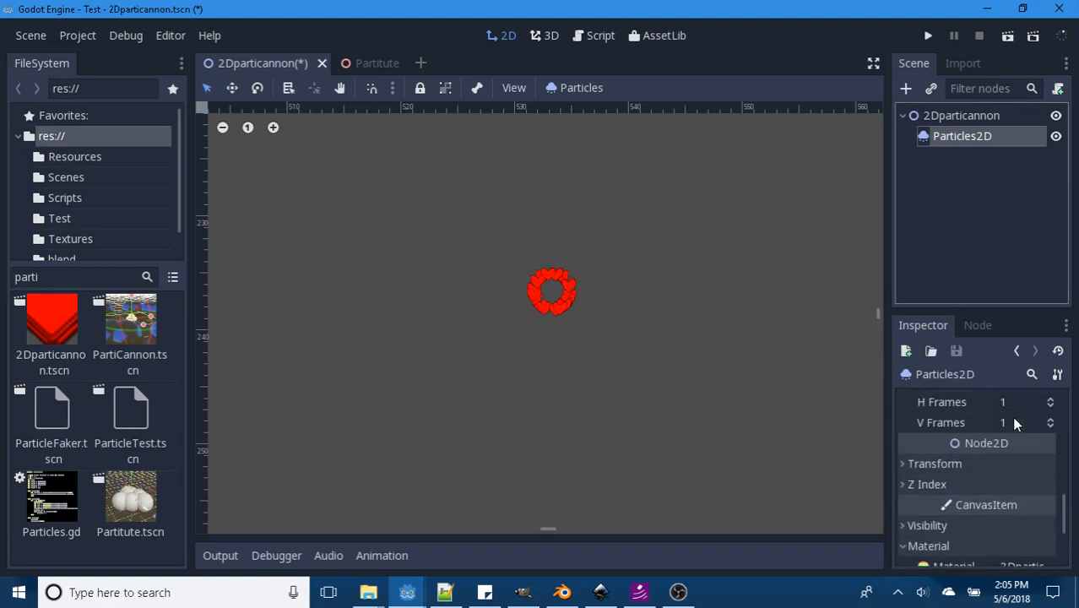
scroll(1002, 445, "up", 2)
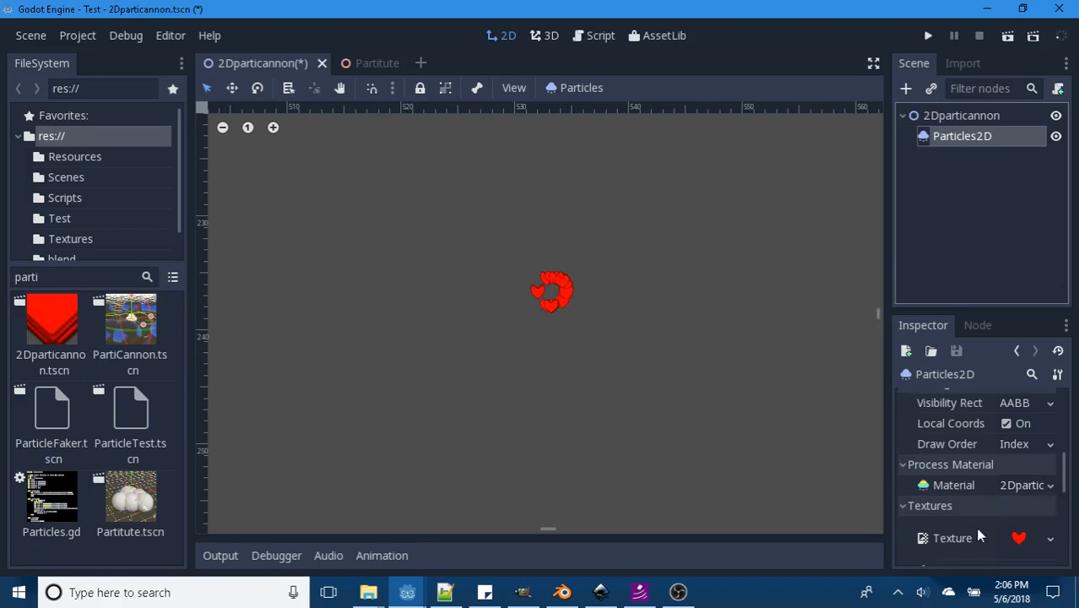
scroll(1009, 522, "down", 5)
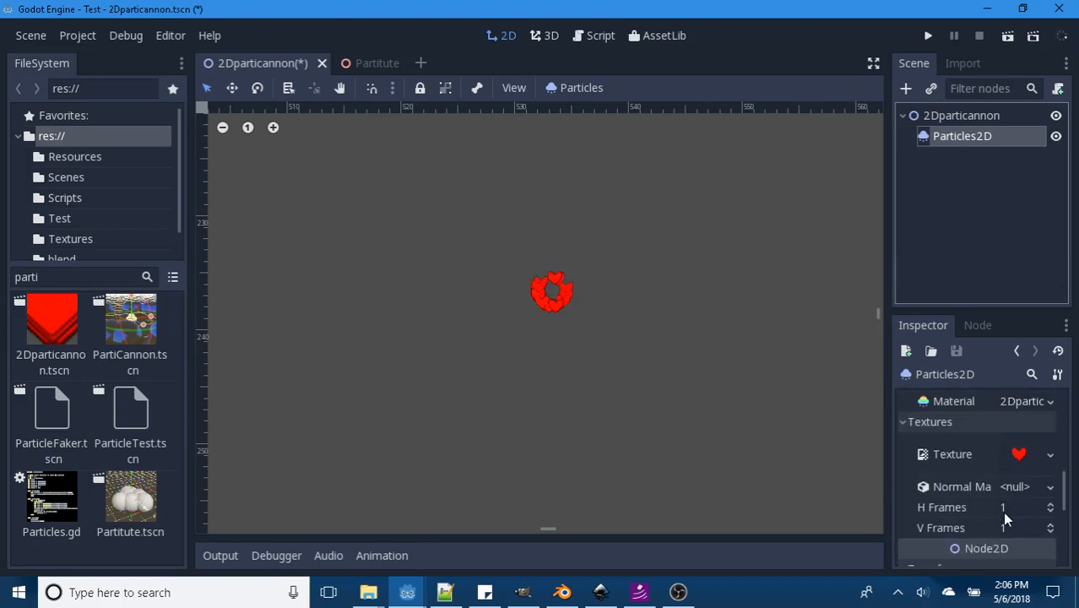
Step: Replace the Particles2D node's heart texture with nod2.png from the Resources folder
scroll(1005, 517, "down", 4)
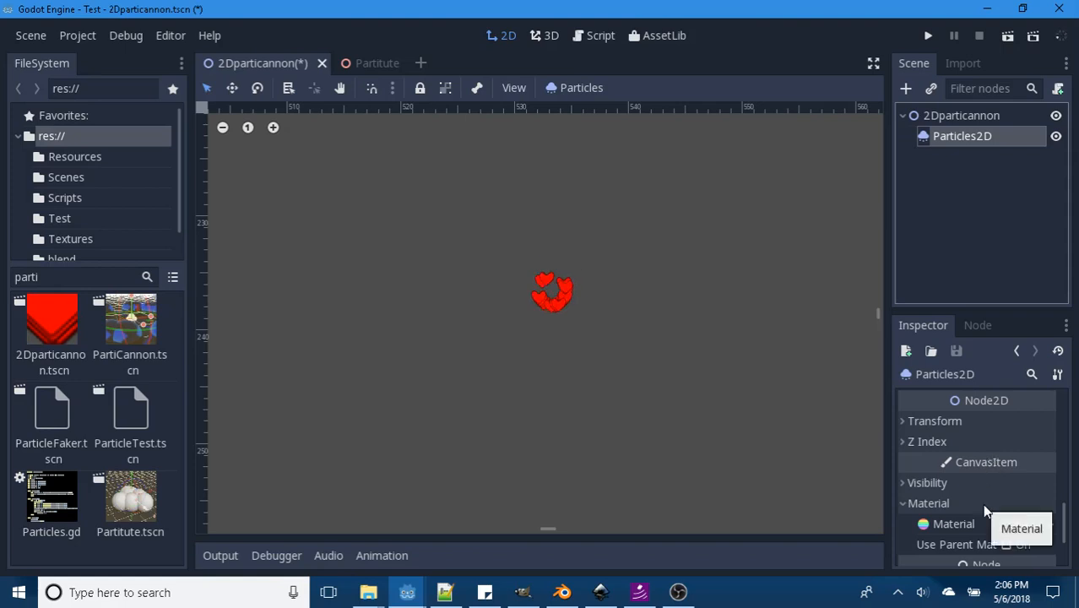
mouse_move(1067, 522)
left_mouse_down()
mouse_move(1068, 541)
mouse_move(1068, 486)
left_mouse_up()
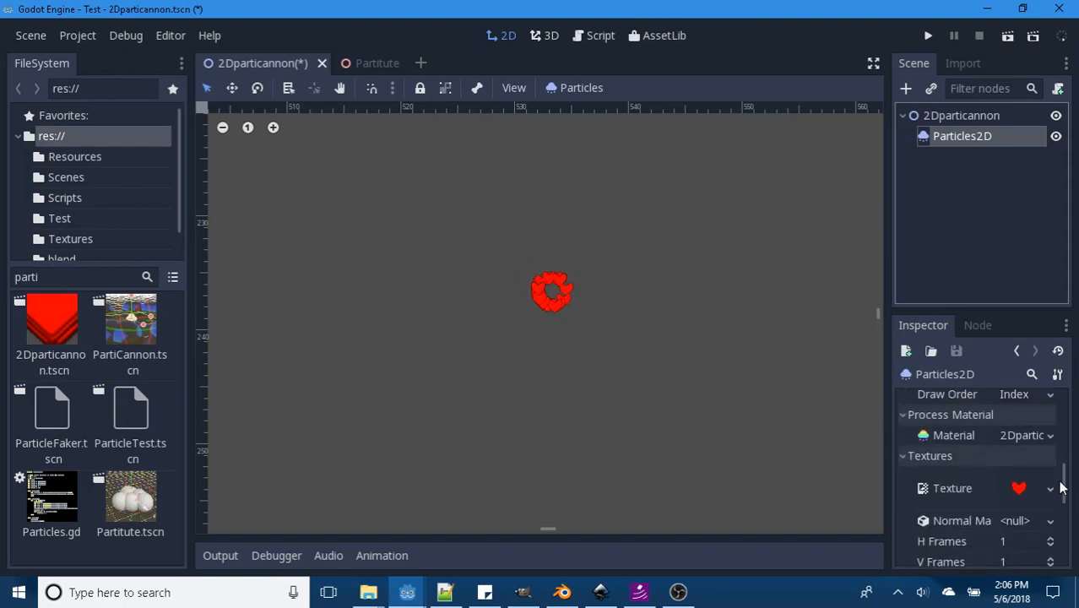
left_click_drag(1065, 484, 1064, 410)
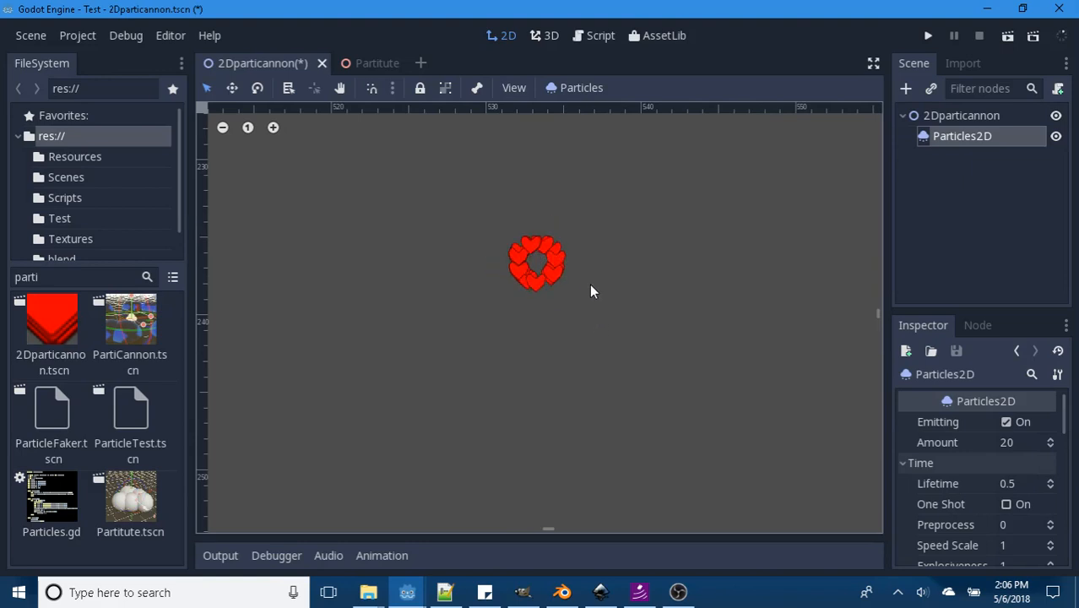
scroll(590, 282, "up", 5)
scroll(590, 279, "up", 2)
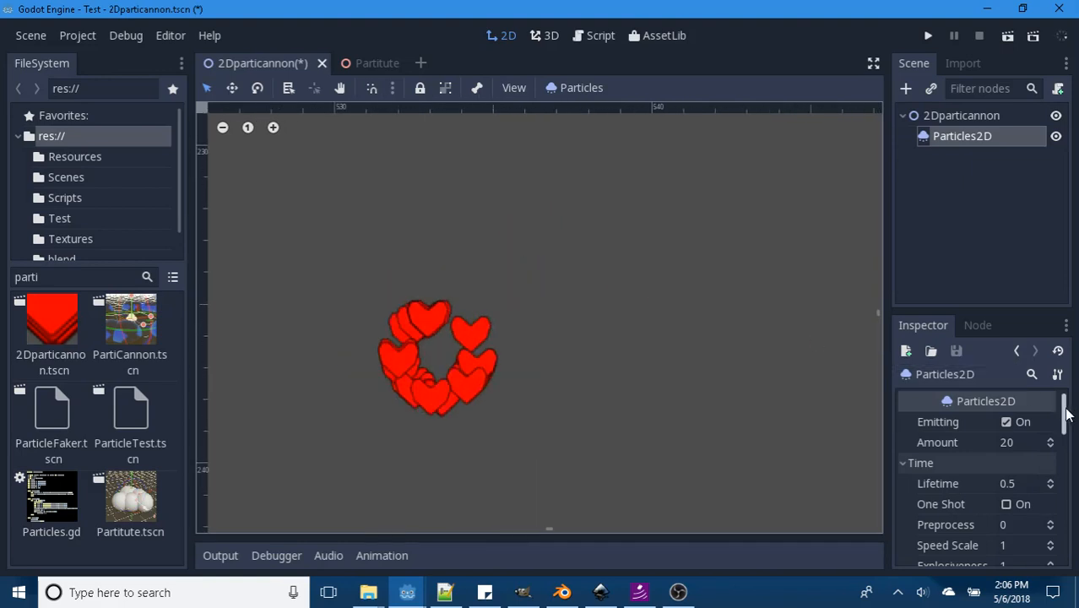
left_click_drag(1068, 415, 1069, 524)
scroll(1068, 524, "up", 3)
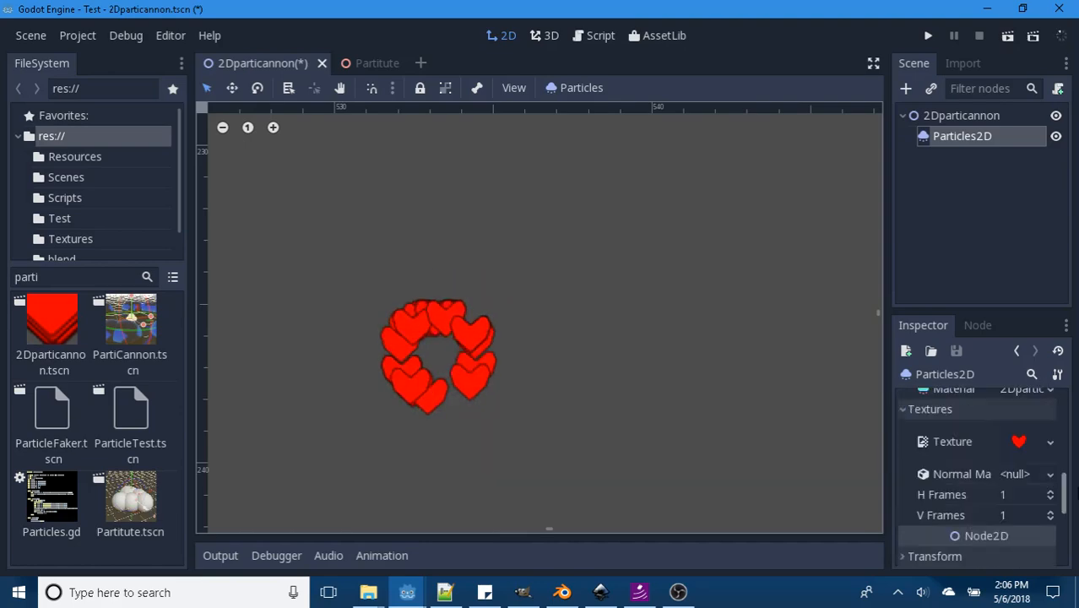
left_click(1052, 444)
left_click(995, 443)
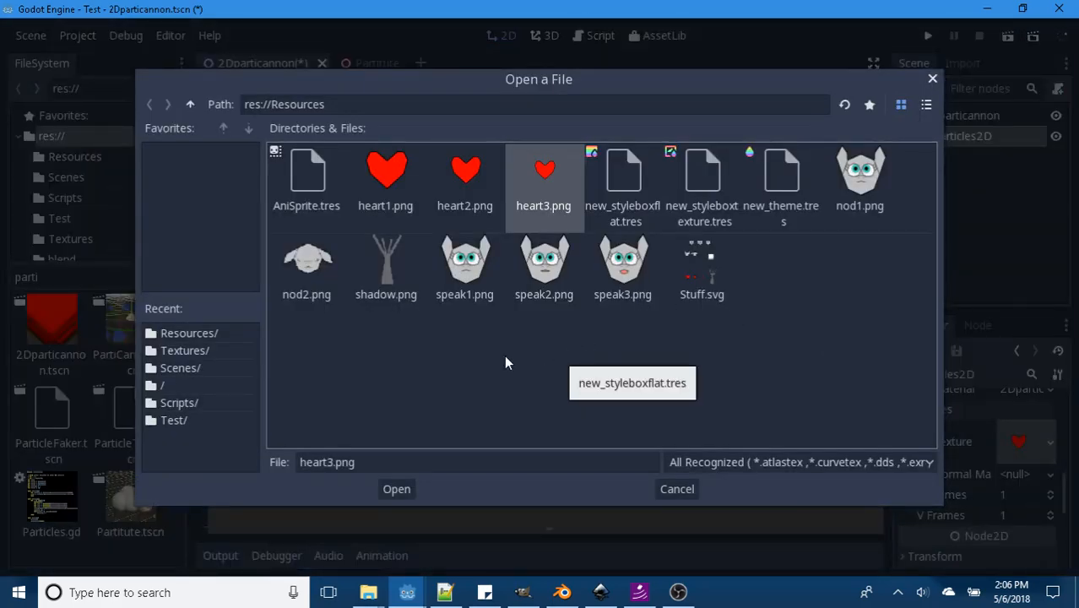
left_click(311, 263)
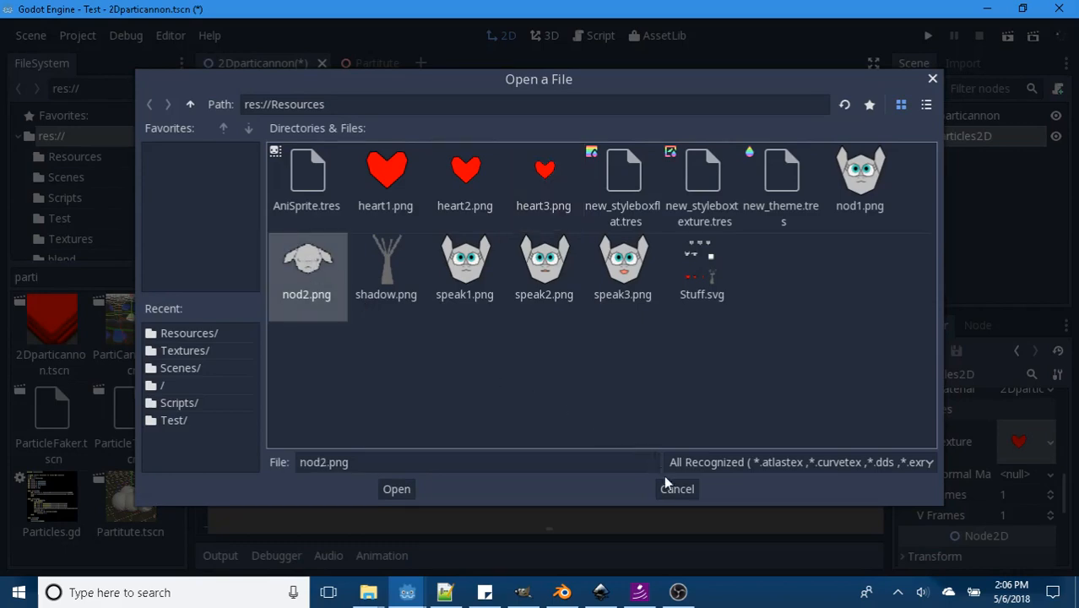
left_click(379, 490)
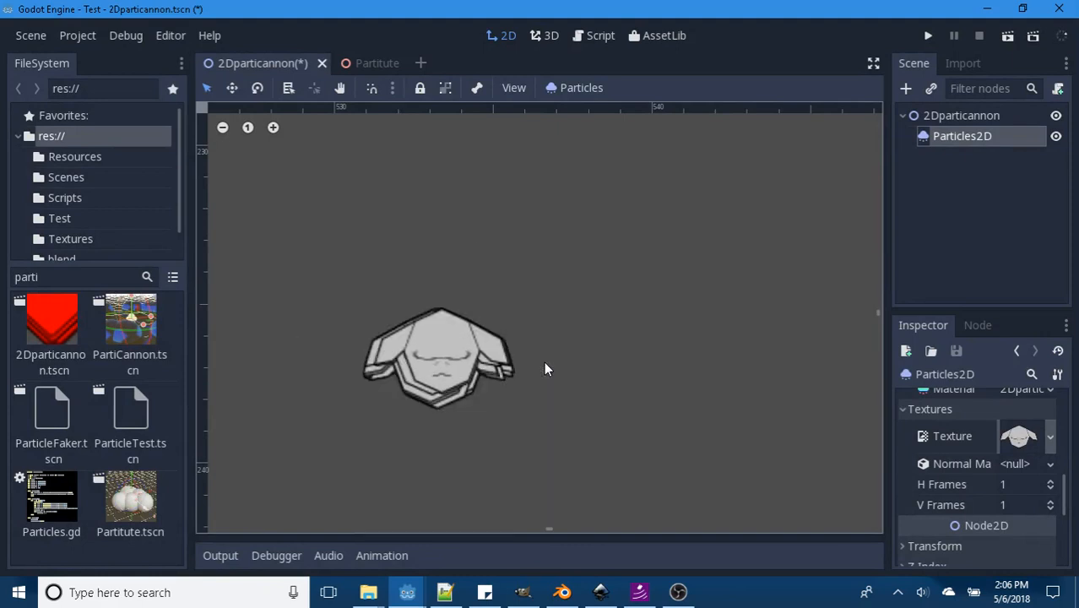
Step: In the Partitute scene, load the green LivTex.tres material from the Textures folder as the Particles node's Material Override
left_click(375, 62)
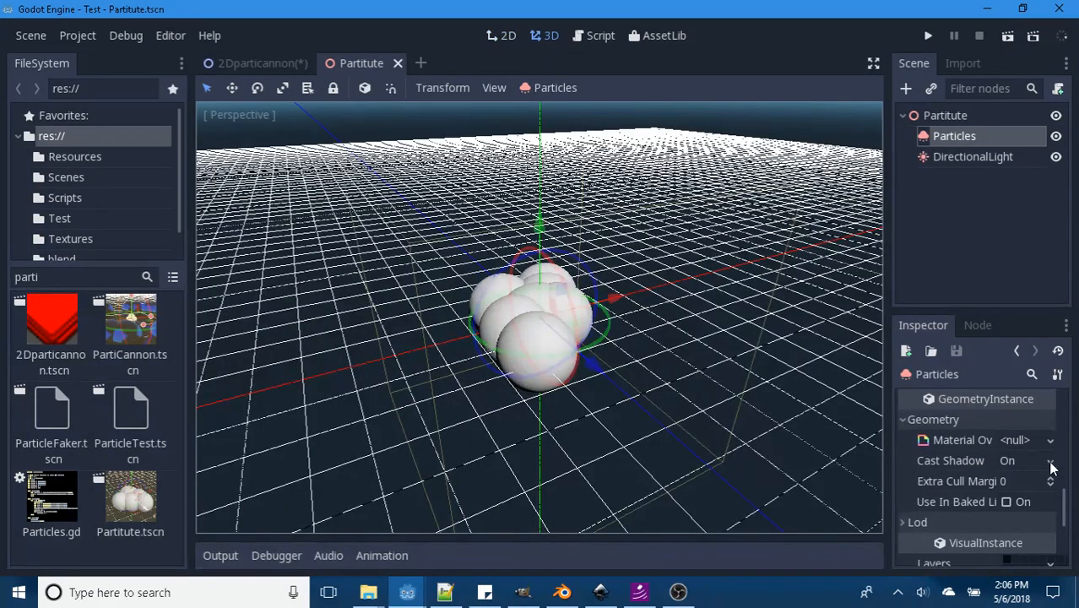
scroll(1028, 449, "up", 3)
scroll(1025, 437, "up", 2)
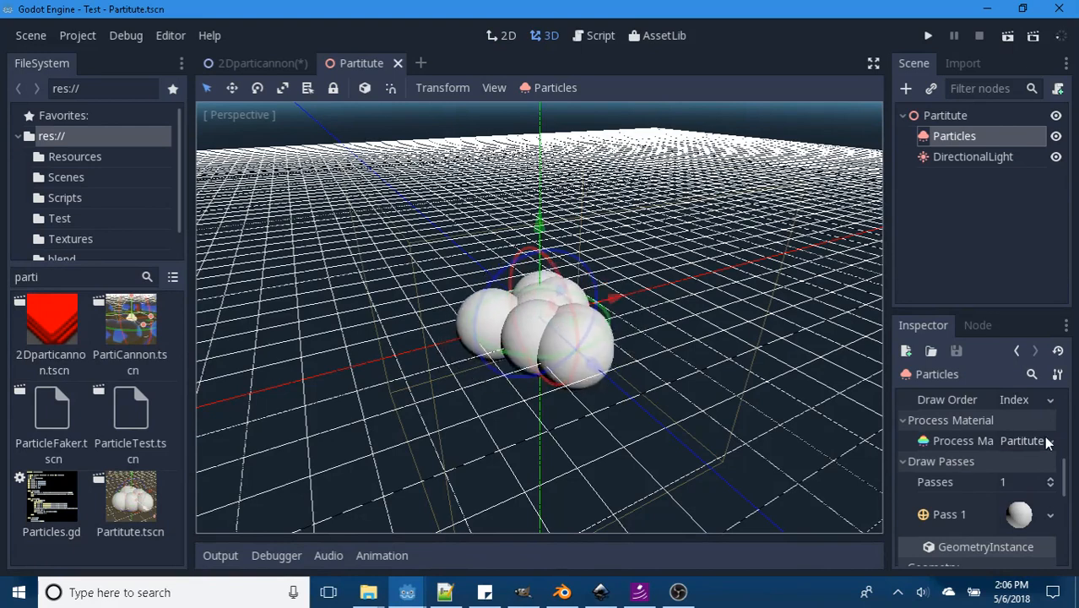
scroll(952, 499, "down", 5)
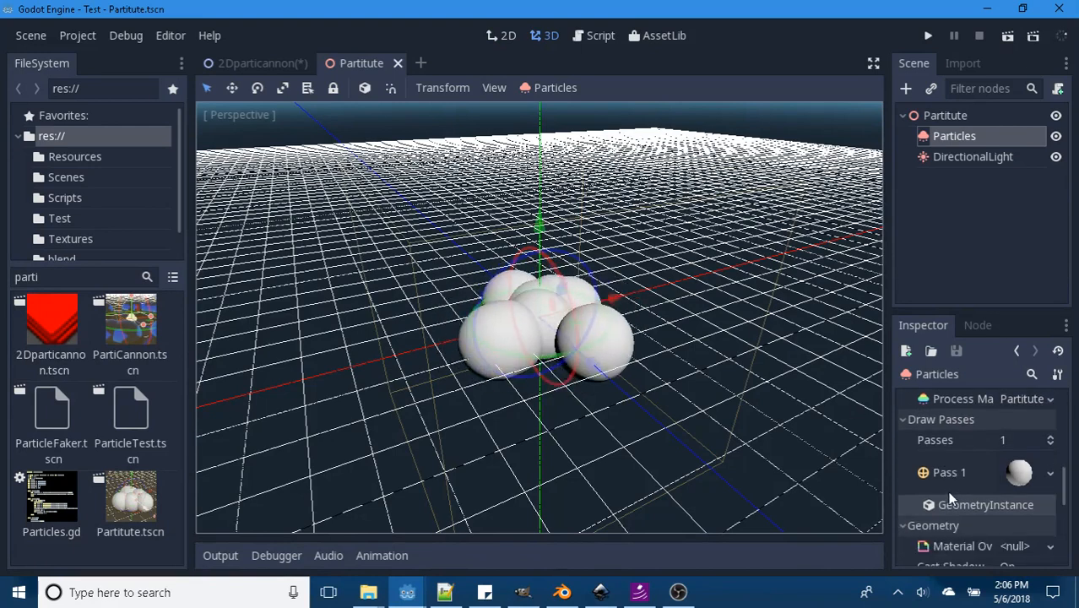
scroll(968, 423, "up", 2)
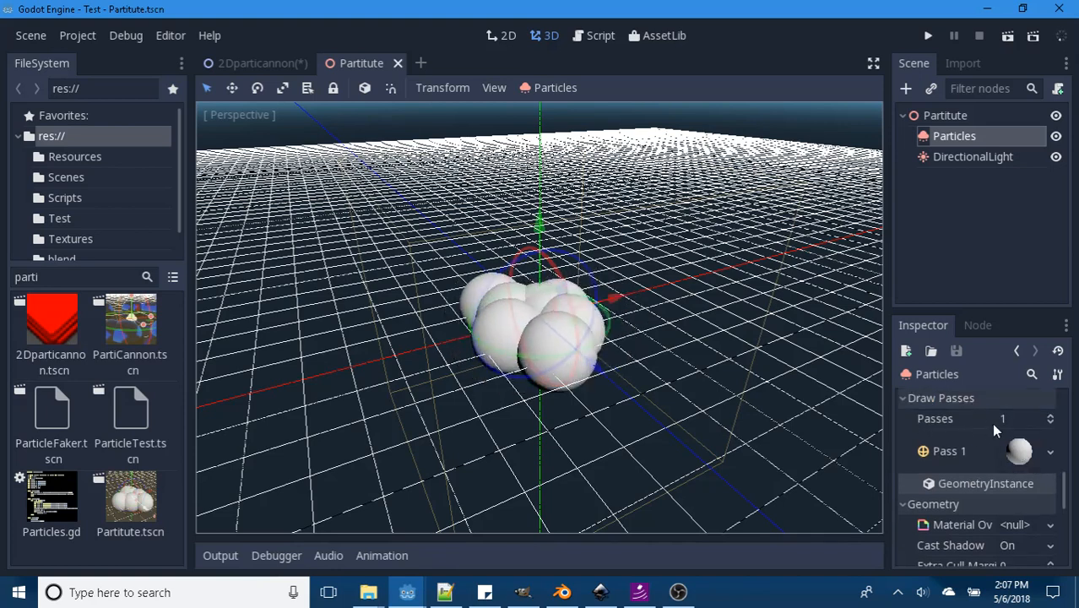
scroll(969, 451, "down", 4)
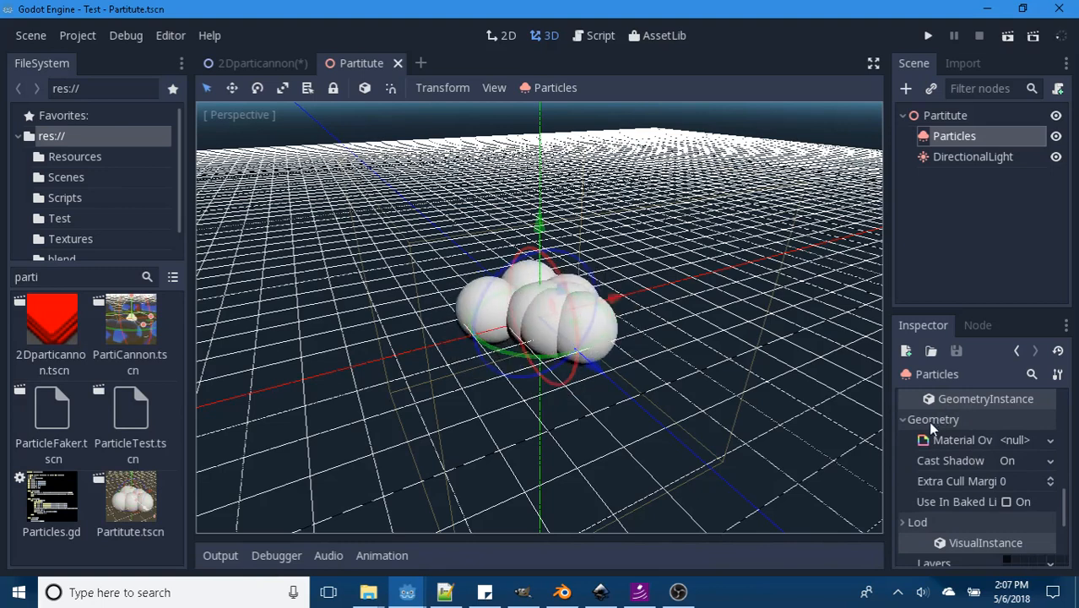
left_click(1028, 442)
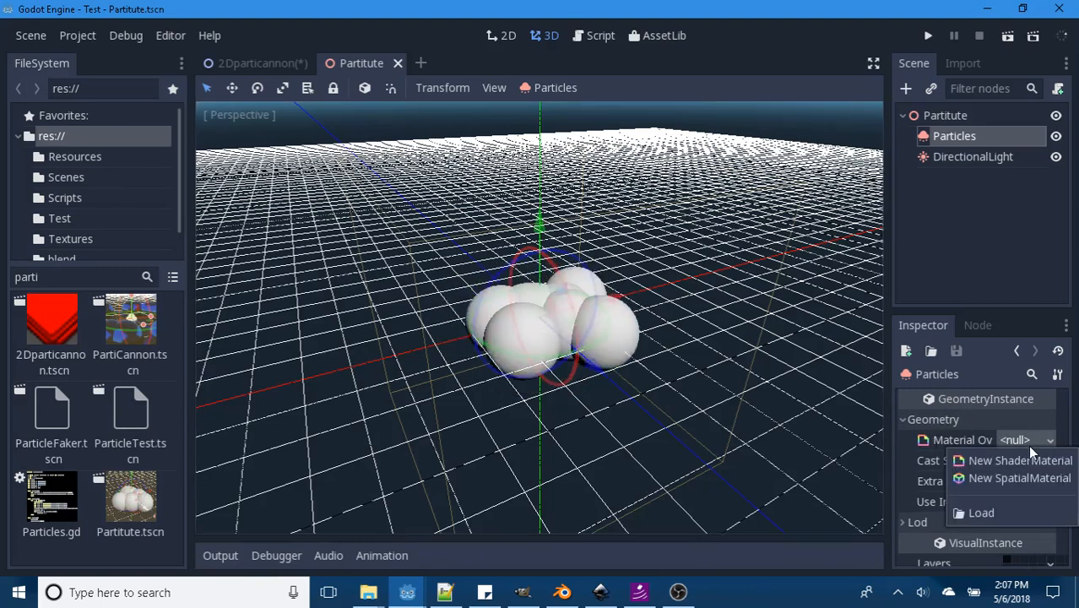
left_click(980, 513)
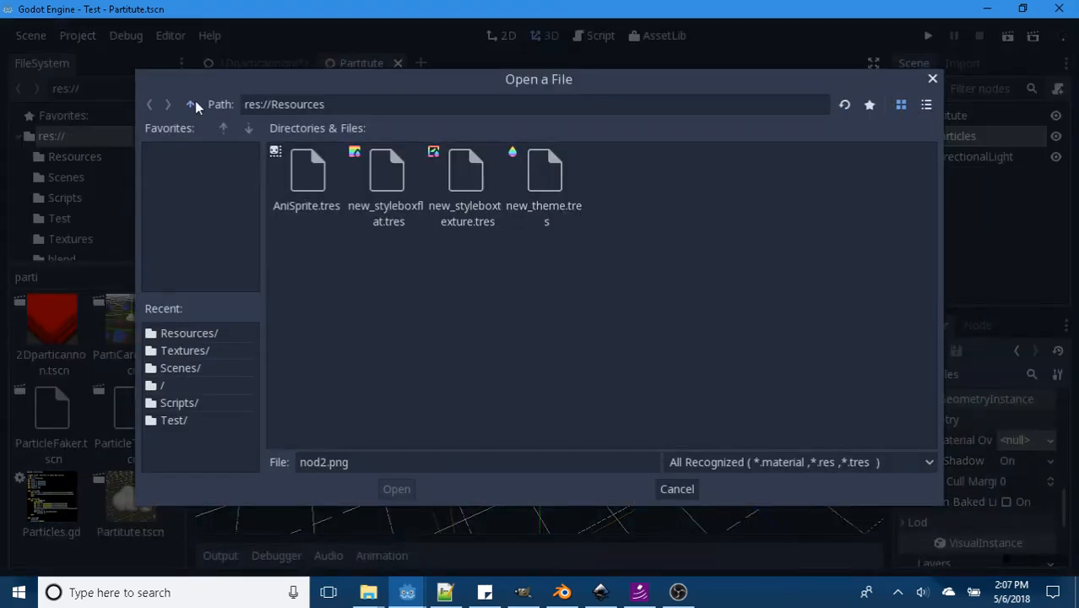
left_click(192, 103)
double_click(781, 174)
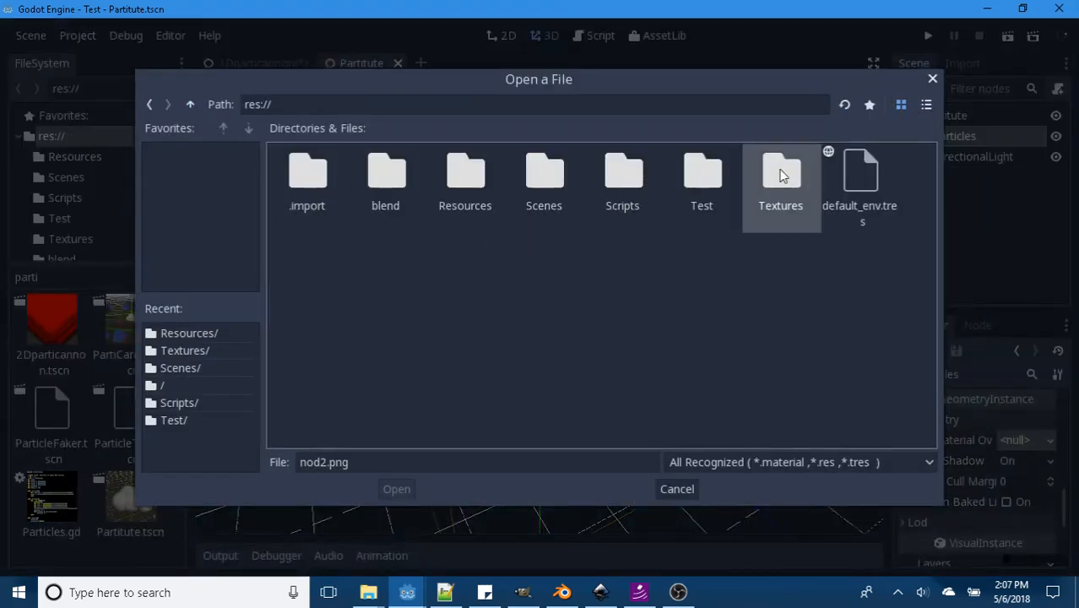
left_click(325, 177)
left_click(393, 494)
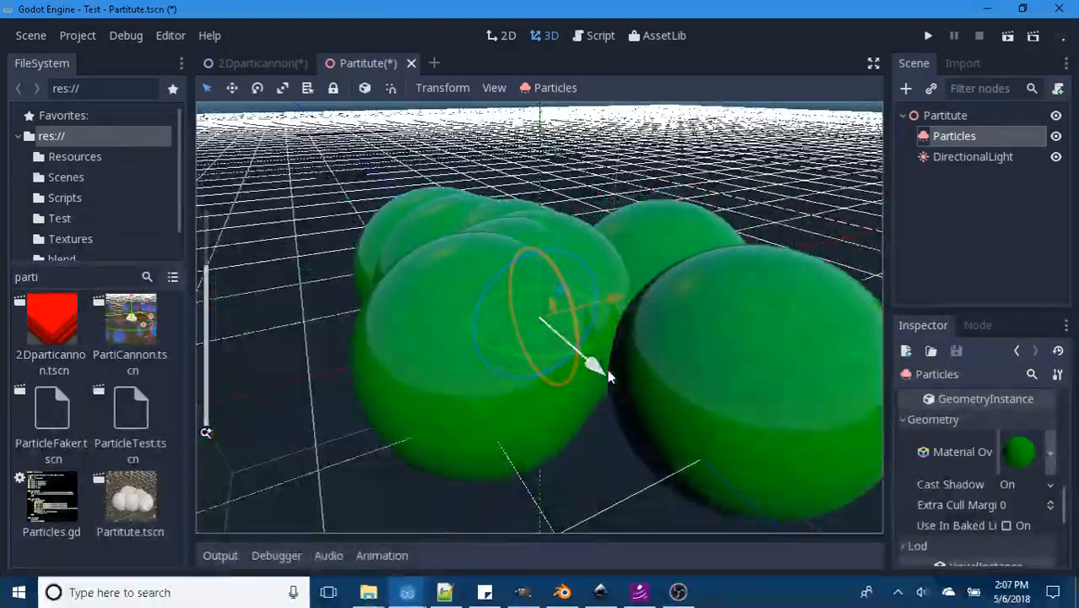
Step: Inspect the green particles up close, open the override material and review its Flags and Albedo settings
scroll(607, 371, "down", 5)
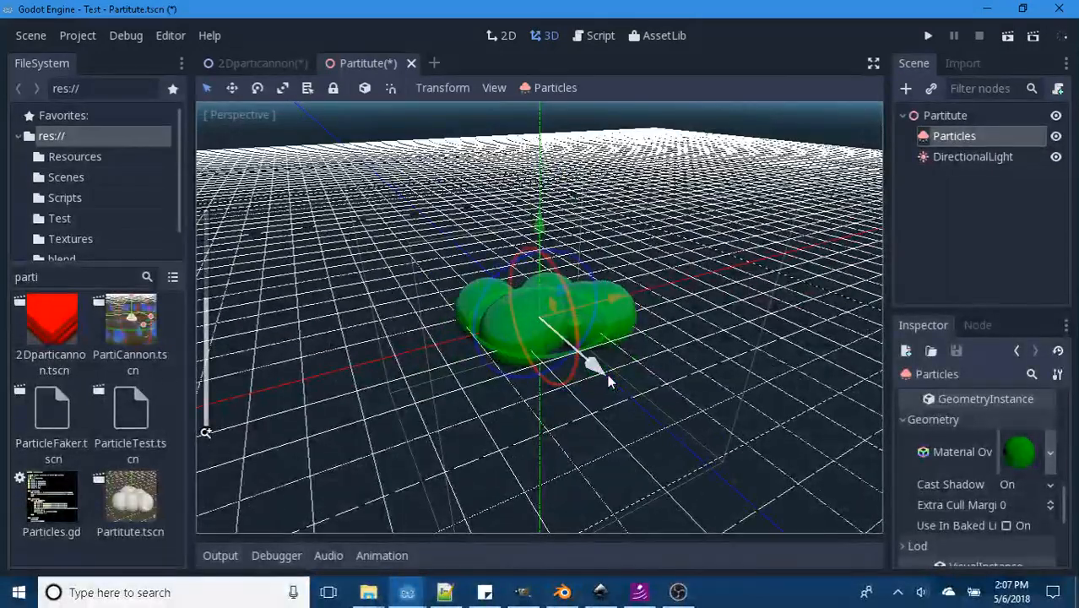
scroll(609, 380, "up", 5)
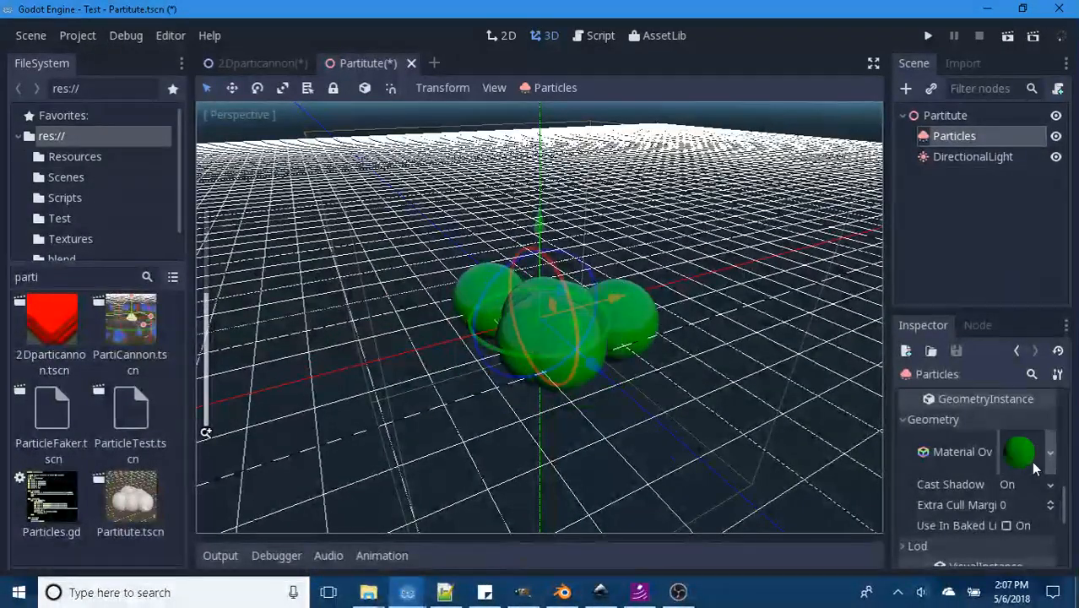
left_click(1022, 453)
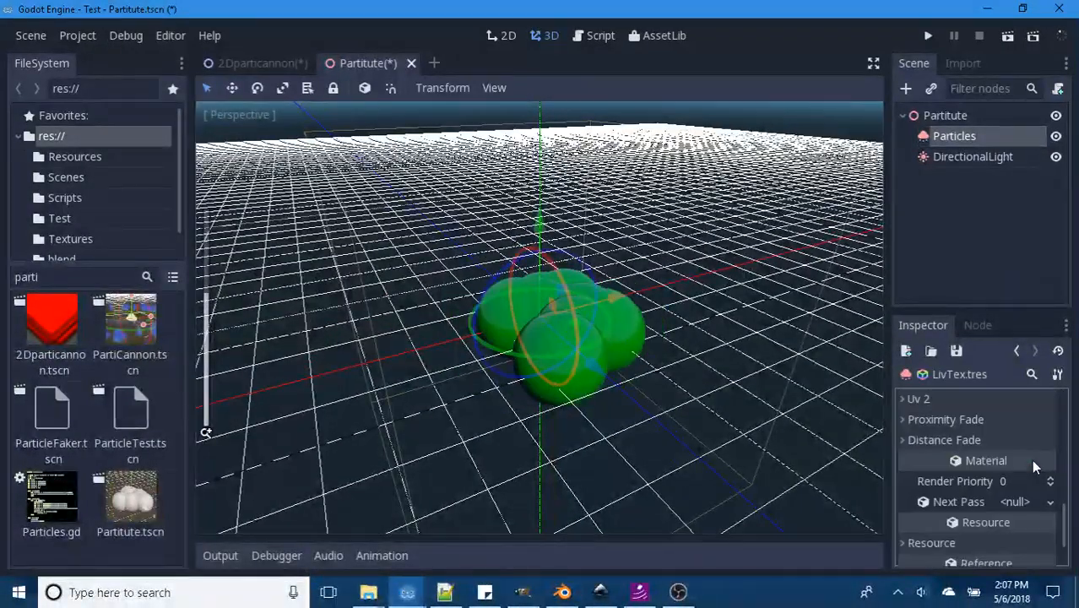
scroll(979, 473, "up", 10)
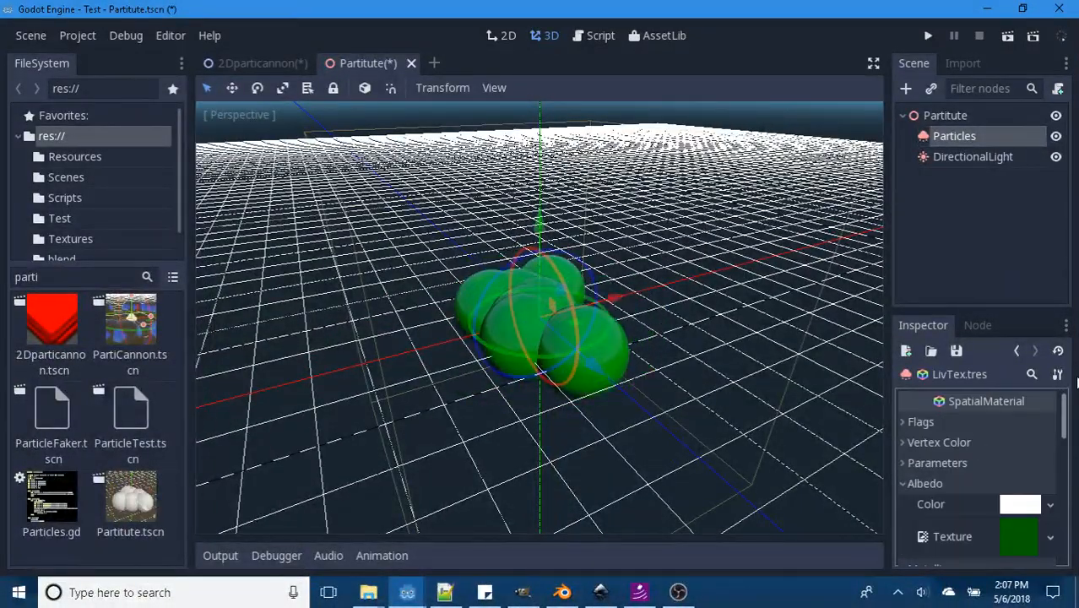
left_click(908, 422)
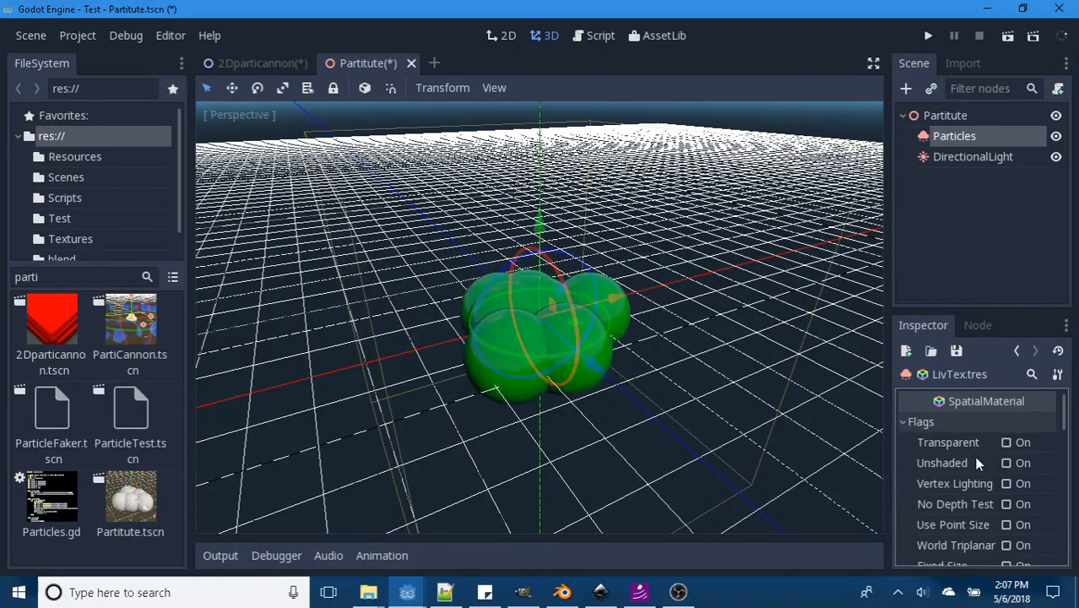
scroll(991, 462, "down", 1)
scroll(985, 474, "down", 10)
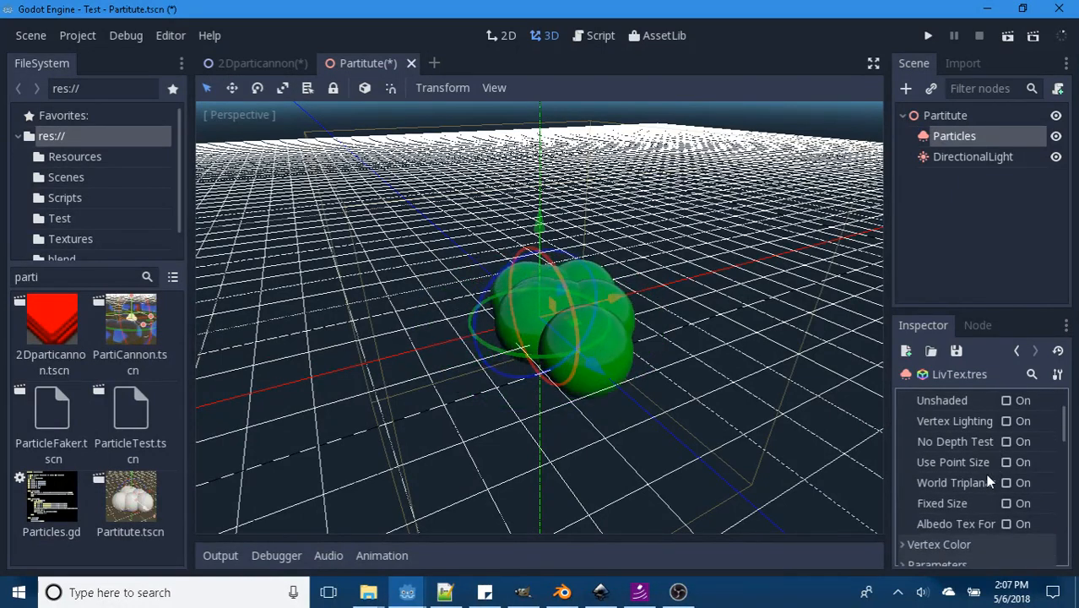
scroll(921, 498, "down", 1)
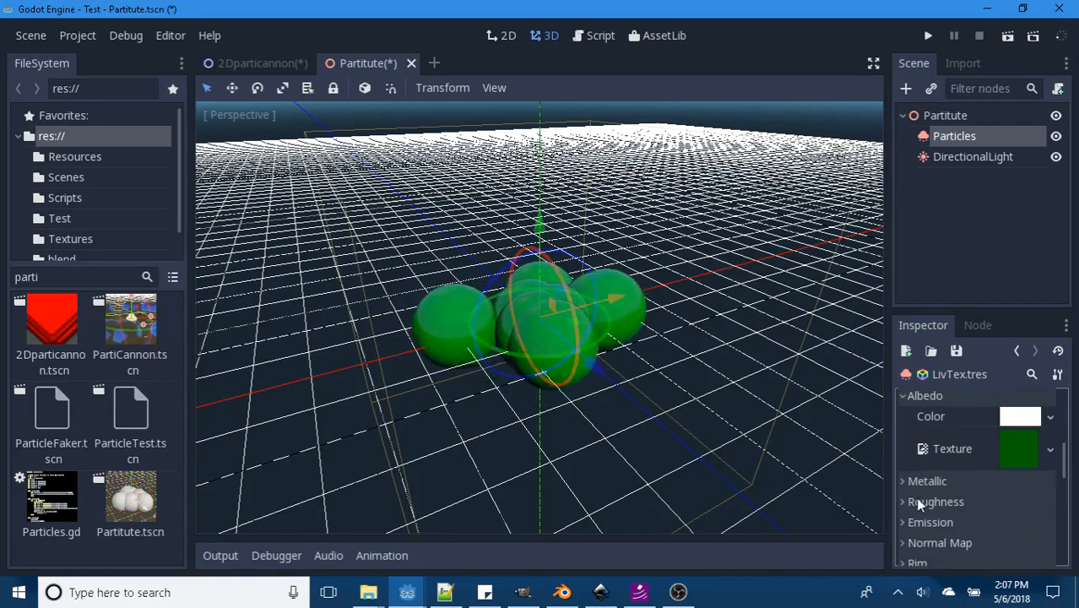
Step: Set the LivTex material's Metallic value to 1 and return to the Particles node's properties
left_click(901, 479)
scroll(988, 502, "down", 1)
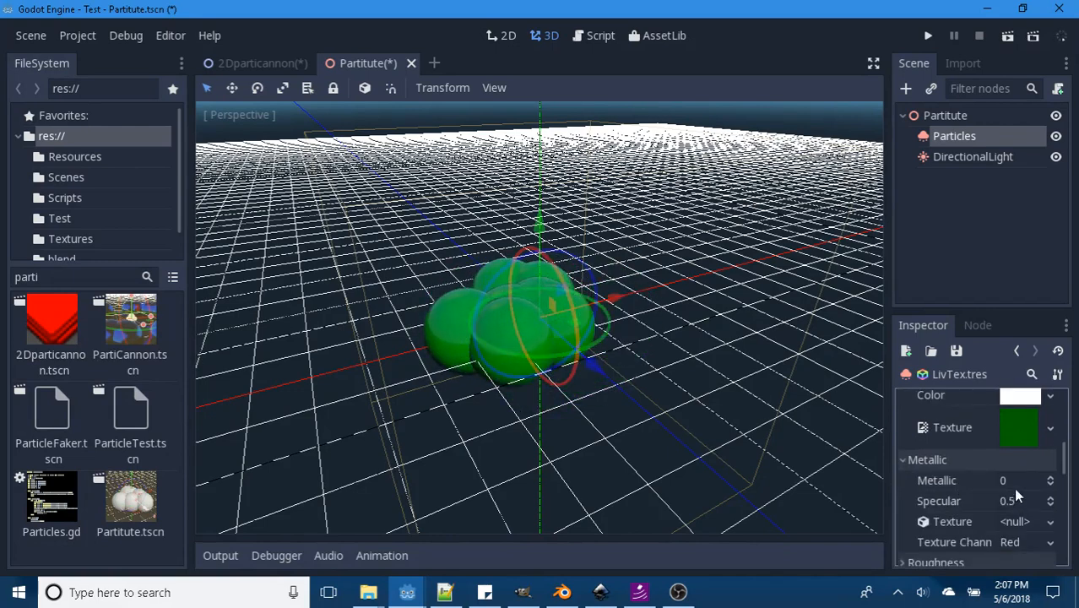
left_click(1027, 480)
type("1")
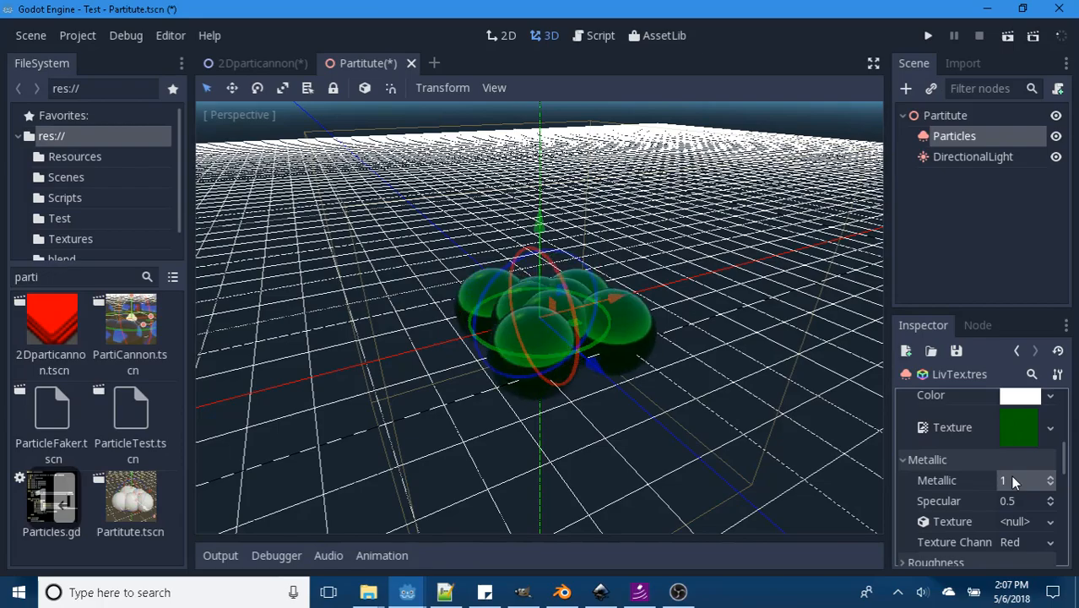
key("Return")
scroll(721, 376, "up", 5)
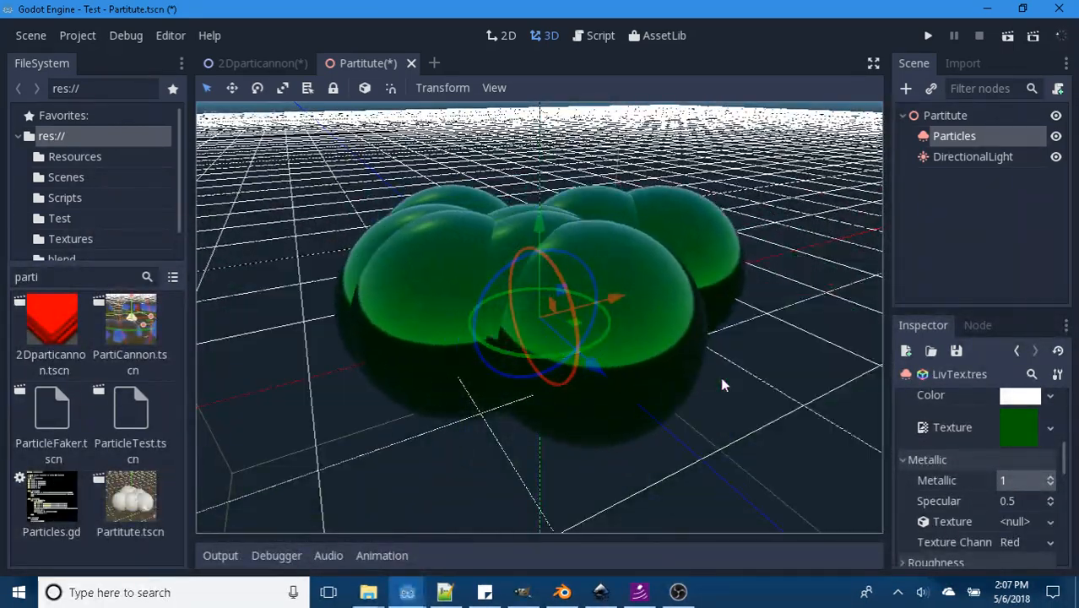
scroll(980, 420, "up", 3)
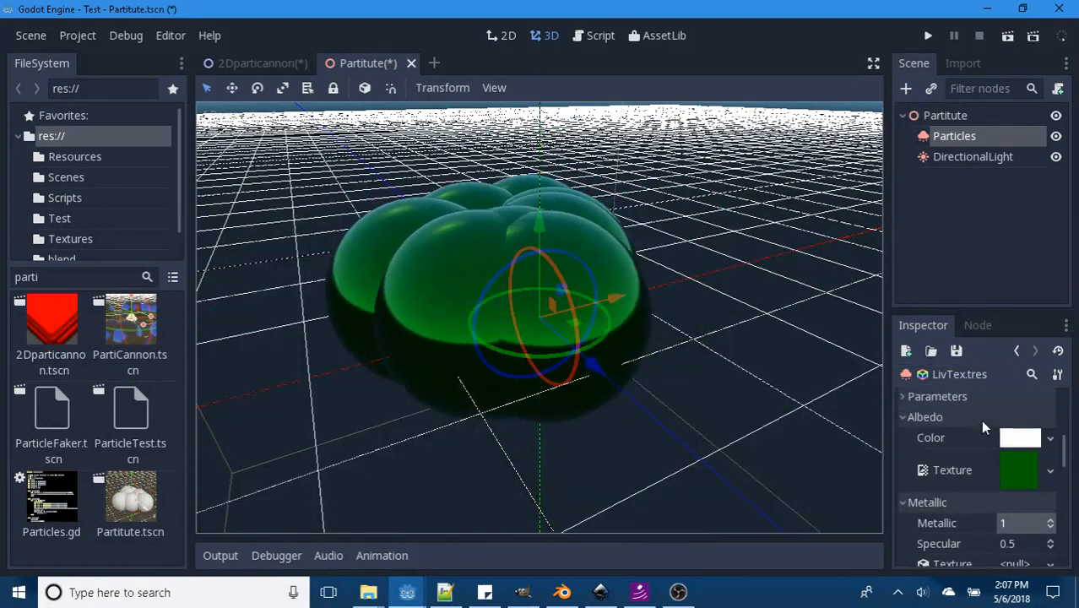
scroll(980, 420, "up", 7)
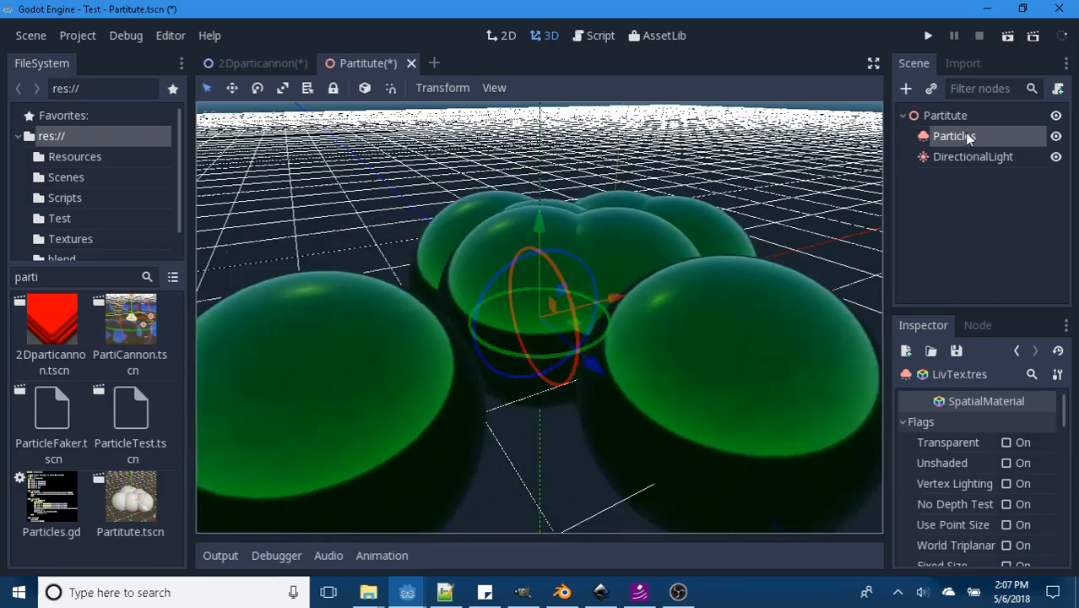
left_click(959, 117)
left_click(955, 136)
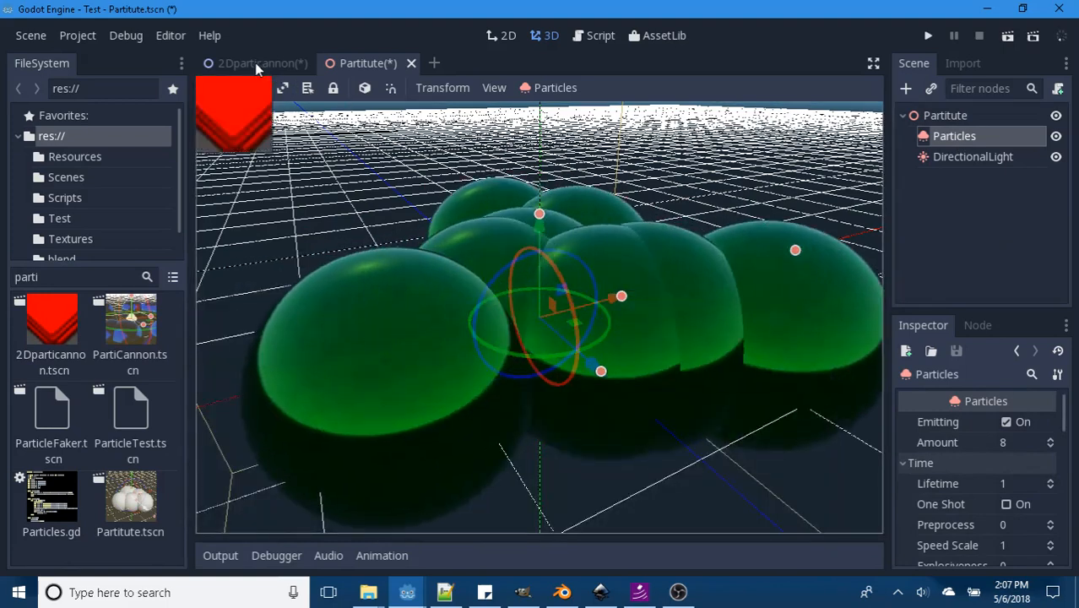
Step: In the 2Dparticannon scene, test the Particles2D node's One Shot option, restart continuous emission and save the scene
left_click(255, 62)
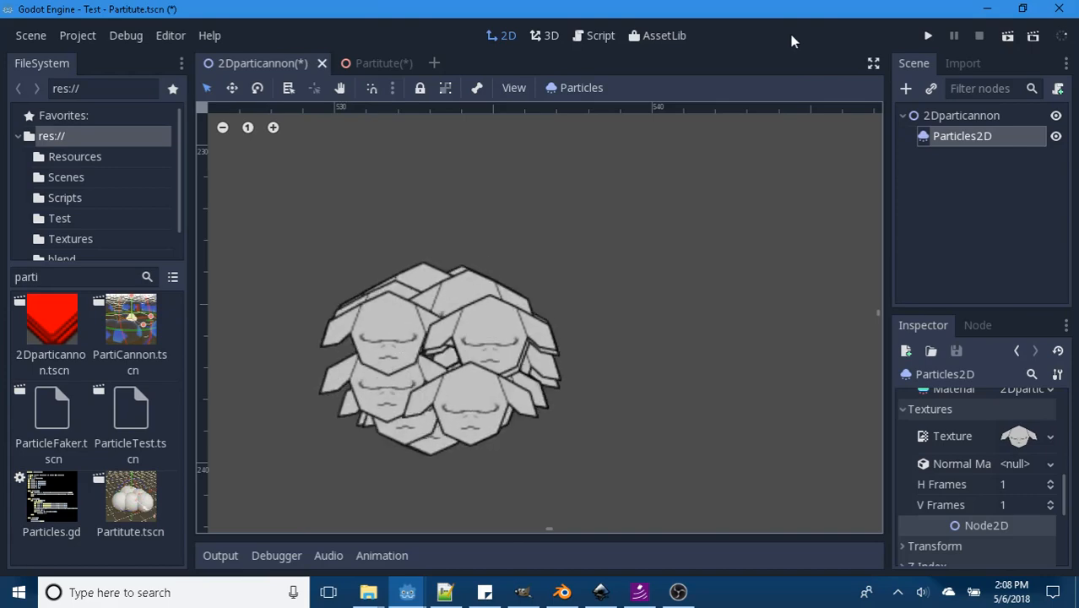
left_click_drag(1063, 504, 1063, 385)
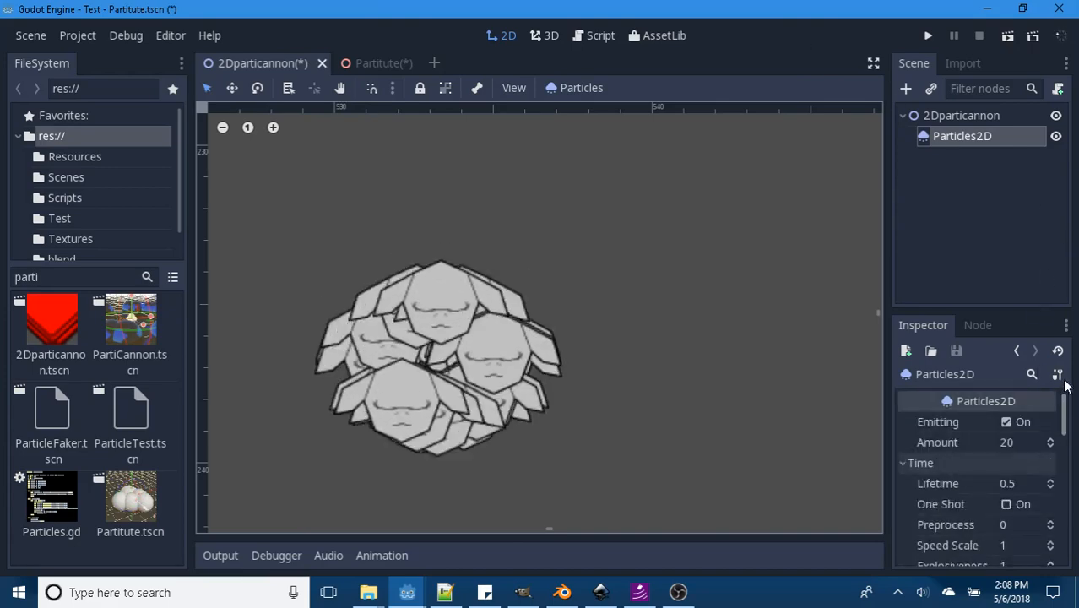
left_click(1007, 504)
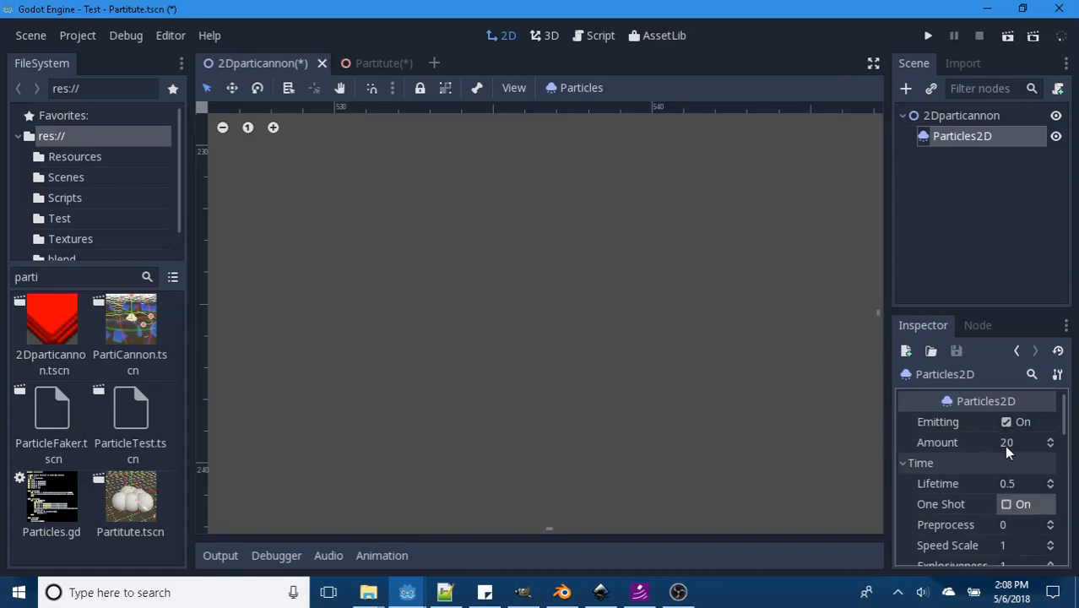
left_click(1006, 422)
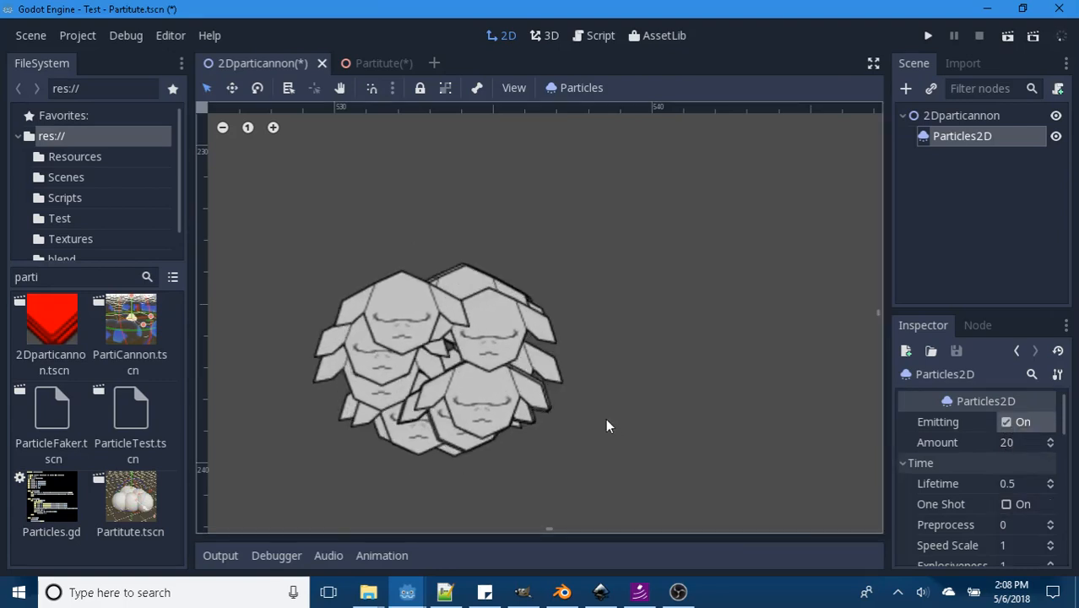
key("ctrl+s")
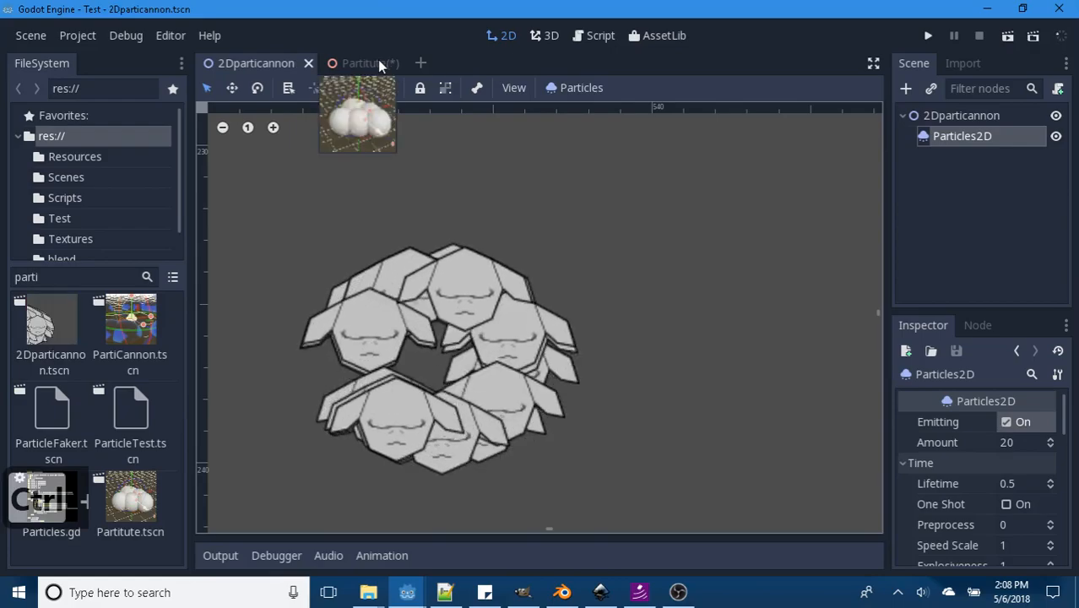
Step: Switch to the Partitute scene, save it and inspect its green particles up close and from farther away
left_click(378, 62)
key("ctrl+s")
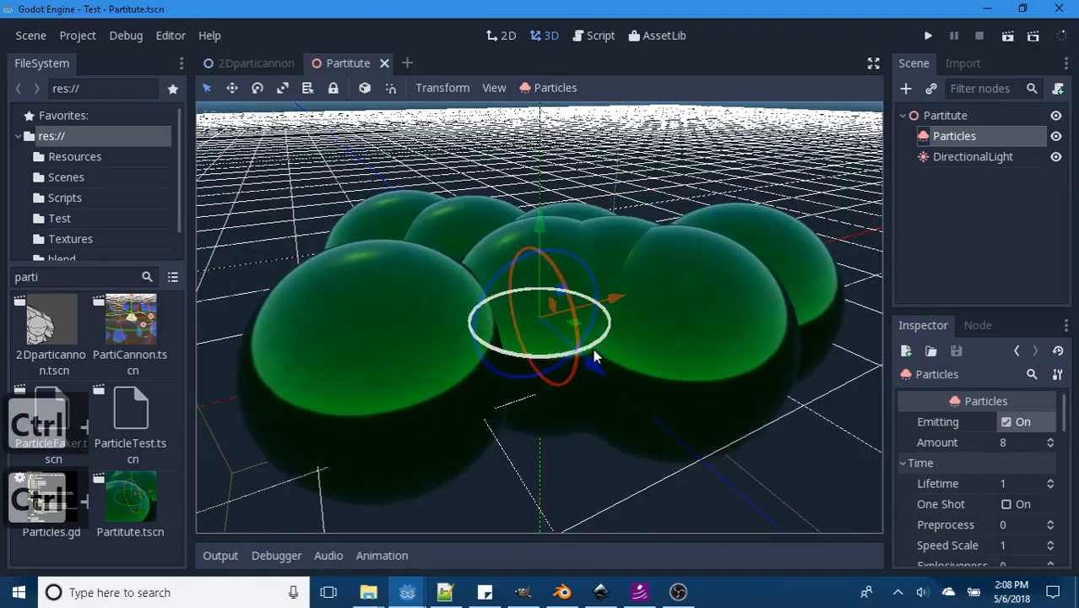
scroll(591, 354, "up", 5)
scroll(593, 359, "down", 8)
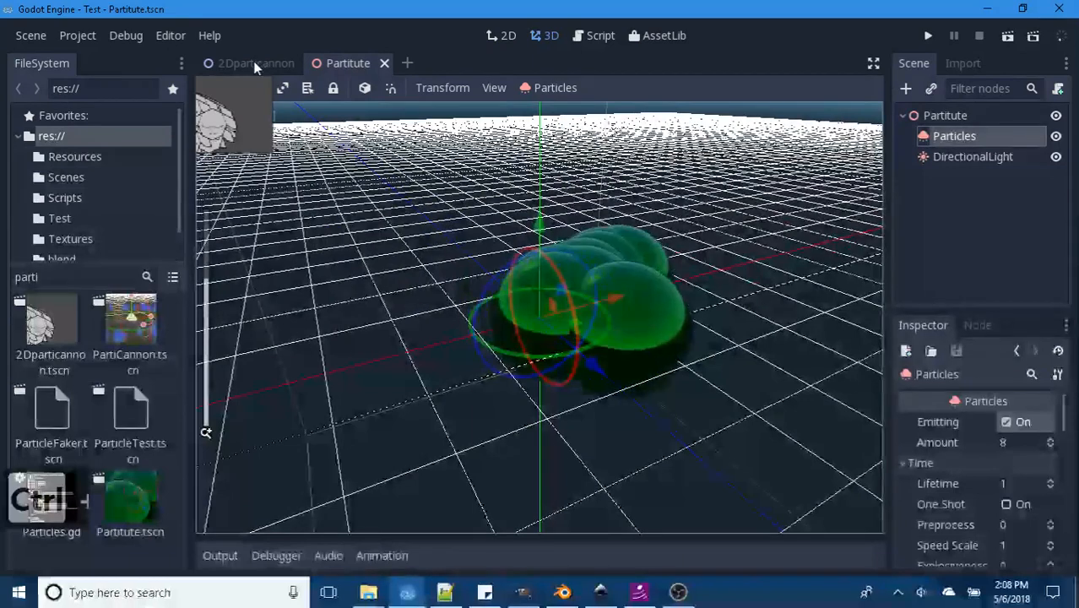
Step: Return to the 2Dparticannon scene and open the Particles2D node's ParticlesMaterial for editing
left_click(254, 62)
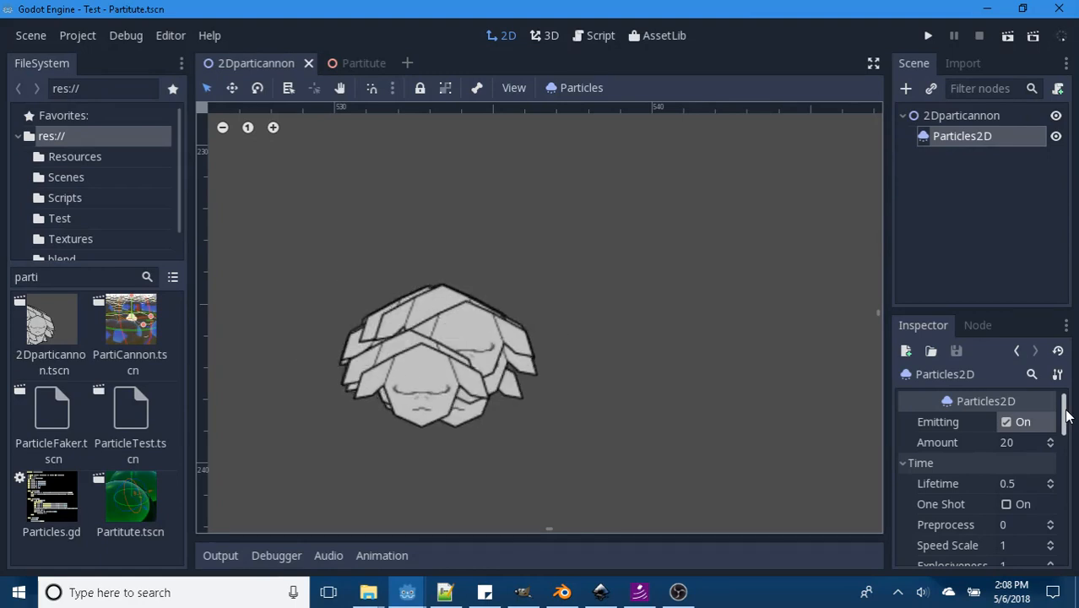
mouse_move(1065, 418)
left_mouse_down()
mouse_move(1065, 499)
mouse_move(1071, 397)
left_mouse_up()
left_click(1026, 473)
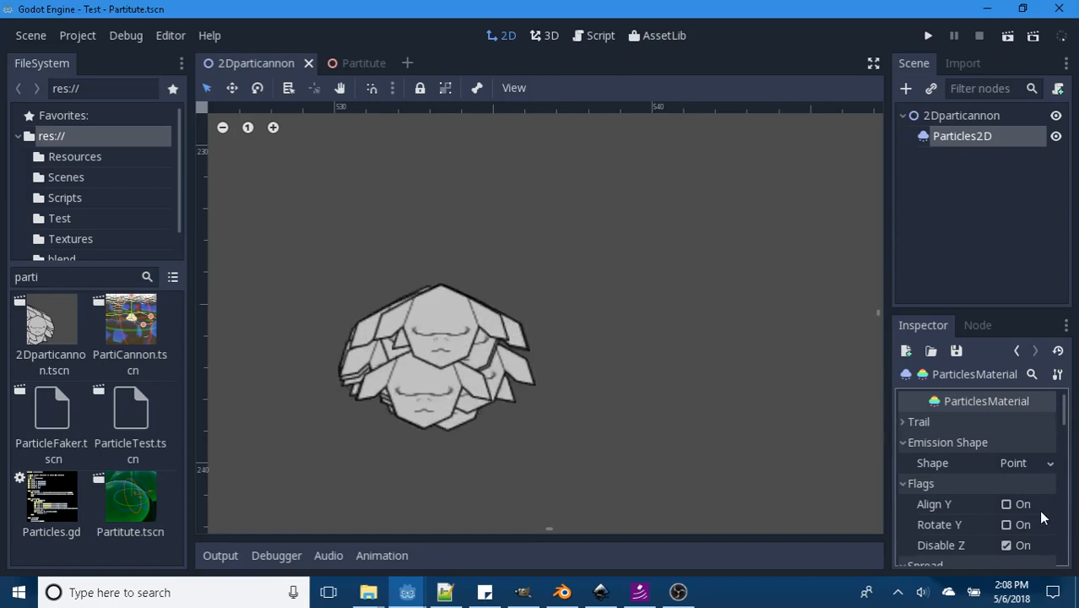
Step: Try out the ParticlesMaterial's Disable Z and Align Y flags, restoring Disable Z to on and Align Y to off
scroll(1041, 512, "down", 1)
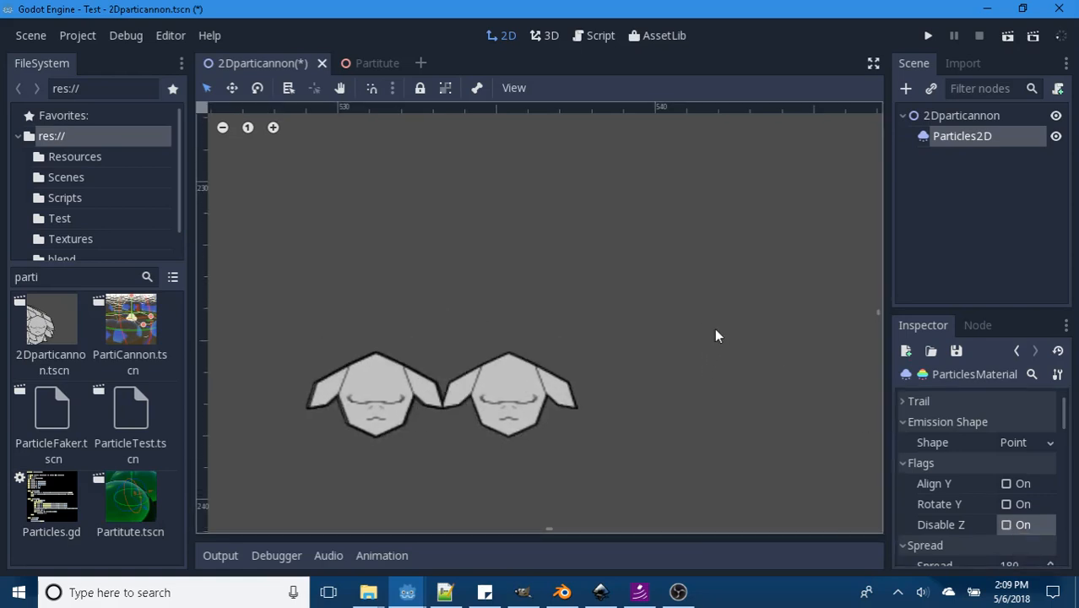
left_click(1006, 525)
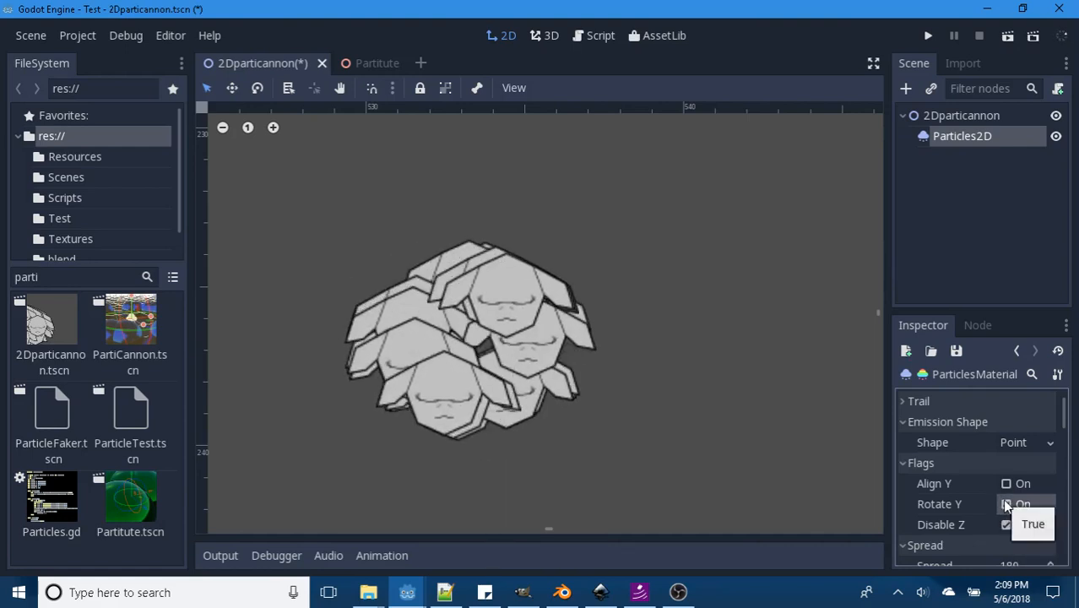
left_click(1006, 483)
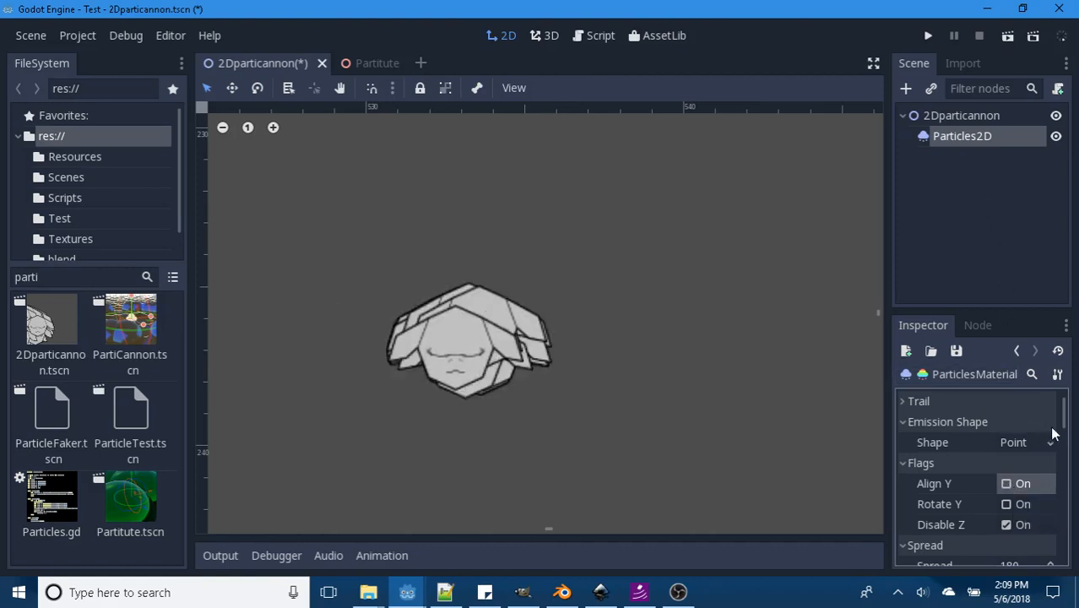
scroll(1067, 416, "up", 1)
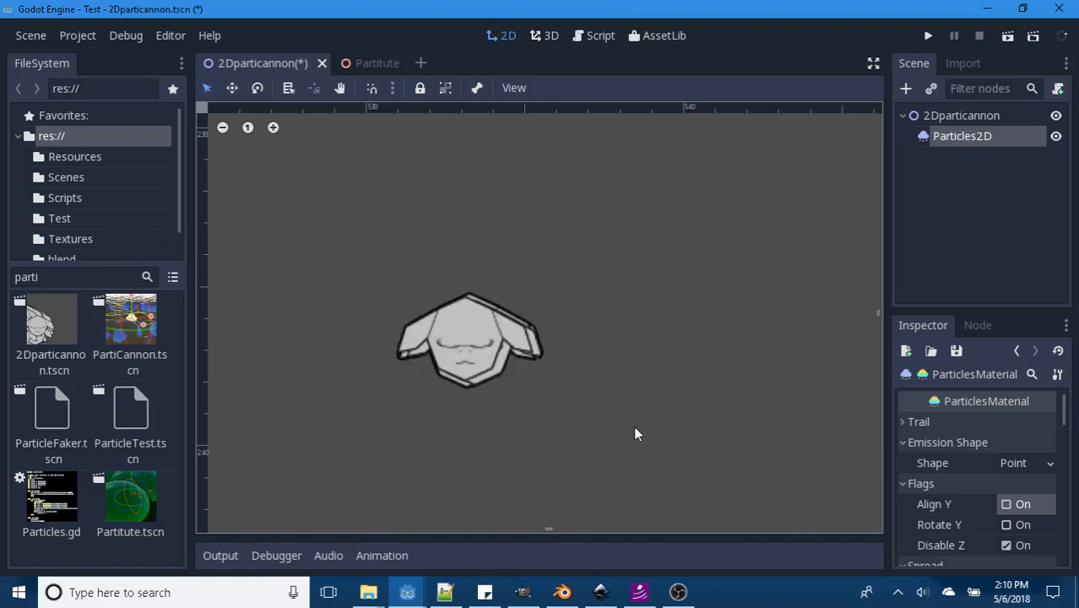
left_click(898, 591)
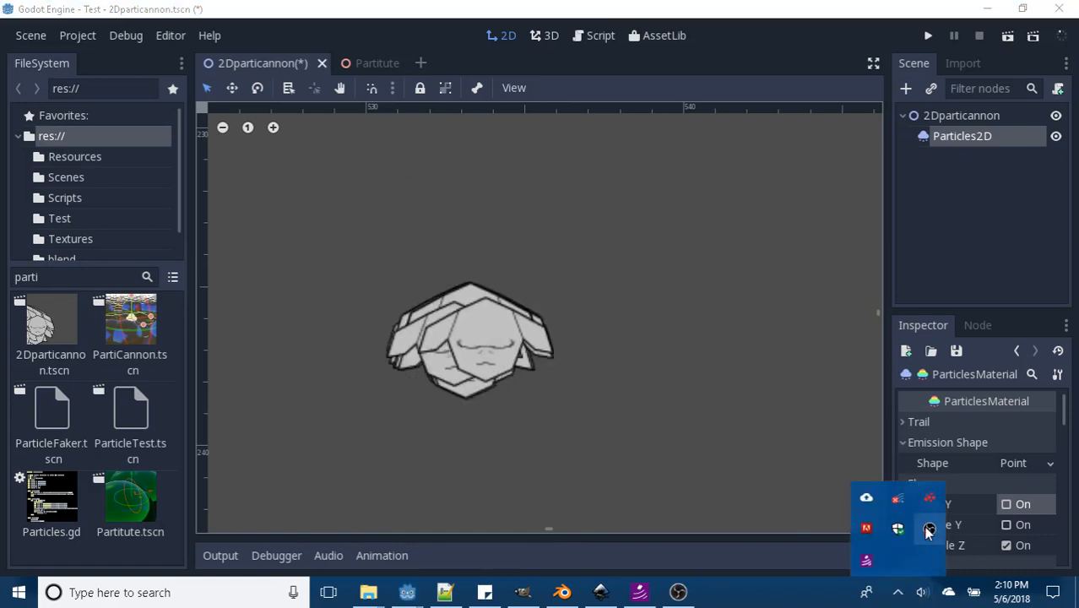